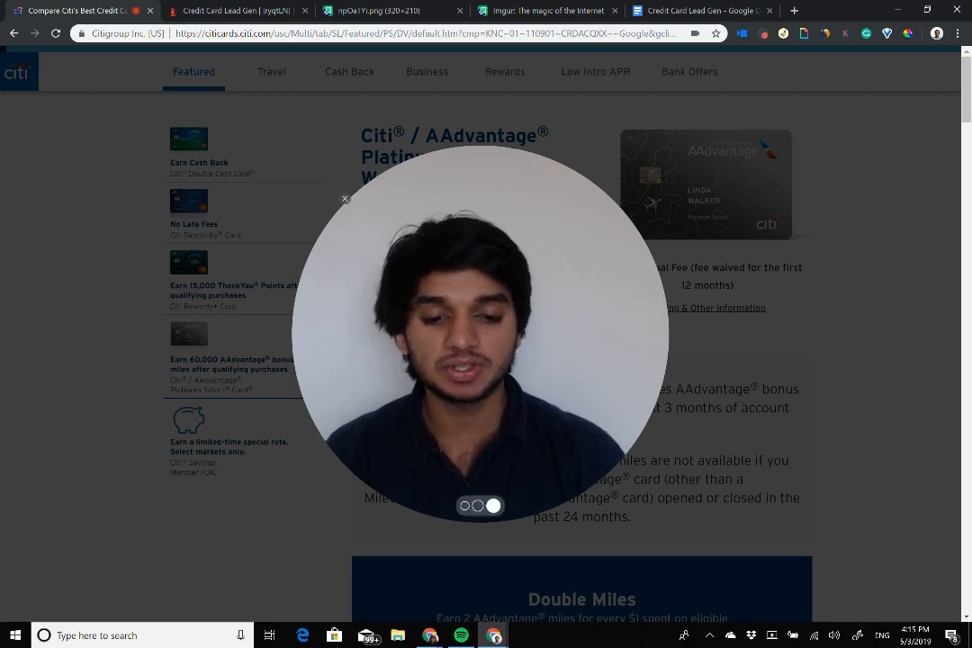
Step: Scroll through the Citi Cards website to look over its credit card offers
left_click(465, 506)
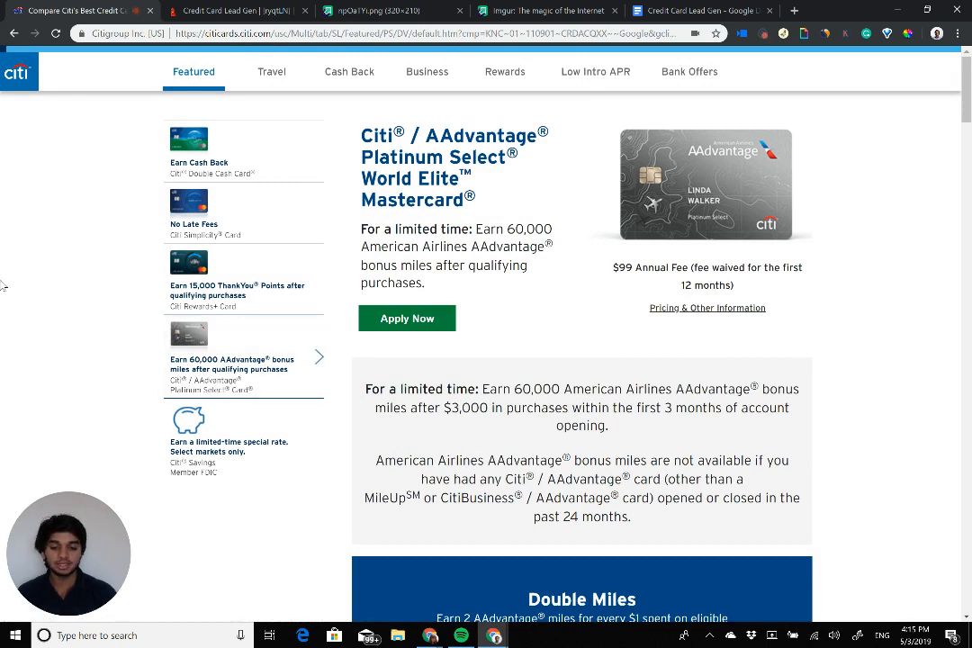
left_click(23, 507)
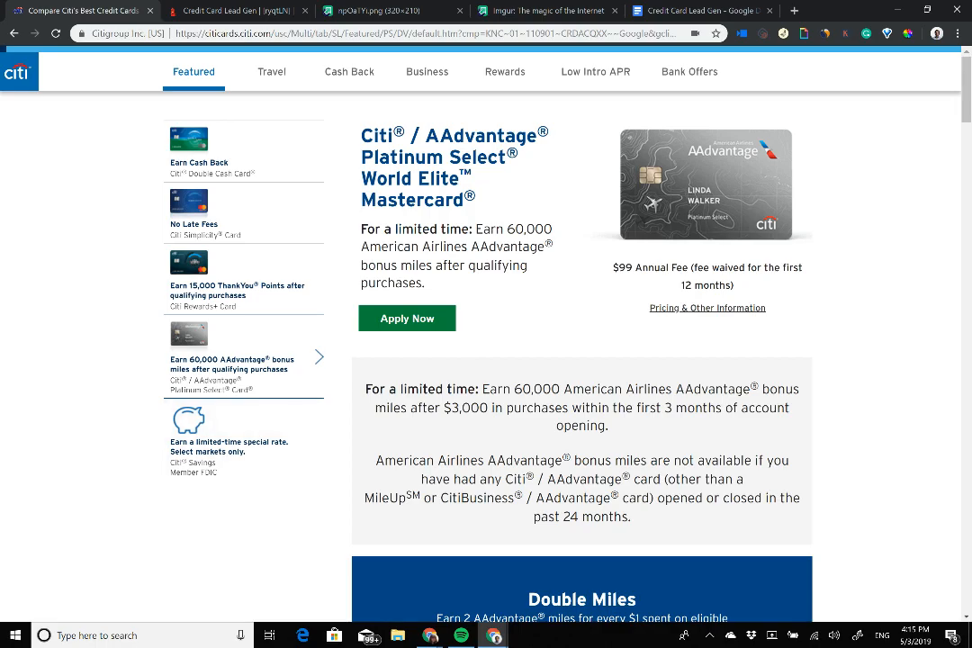
mouse_move(965, 90)
left_mouse_down()
mouse_move(965, 407)
mouse_move(966, 90)
left_mouse_up()
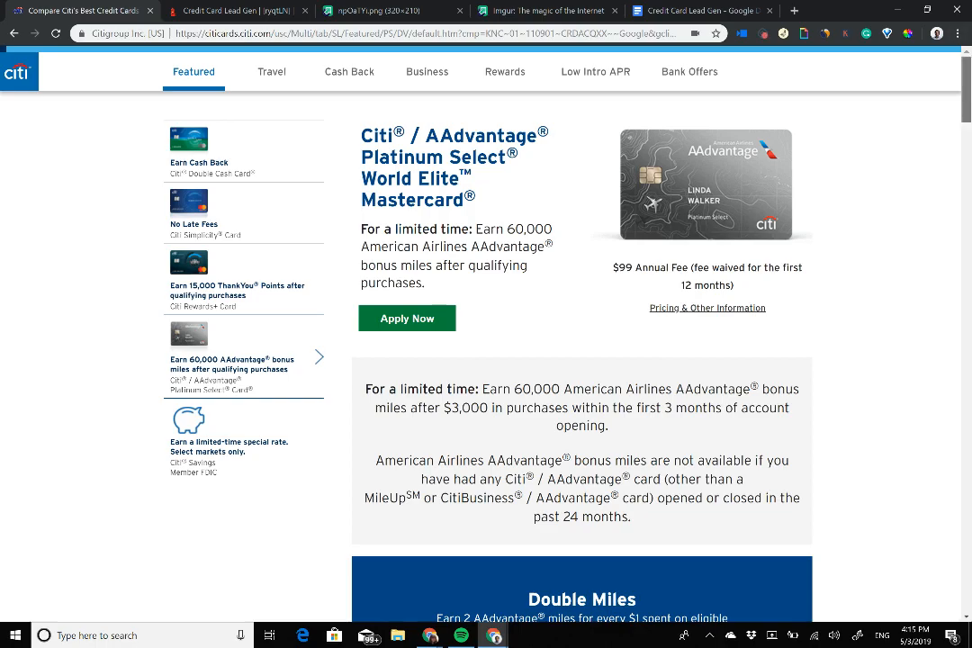
scroll(582, 360, "down", 10)
scroll(582, 360, "down", 5)
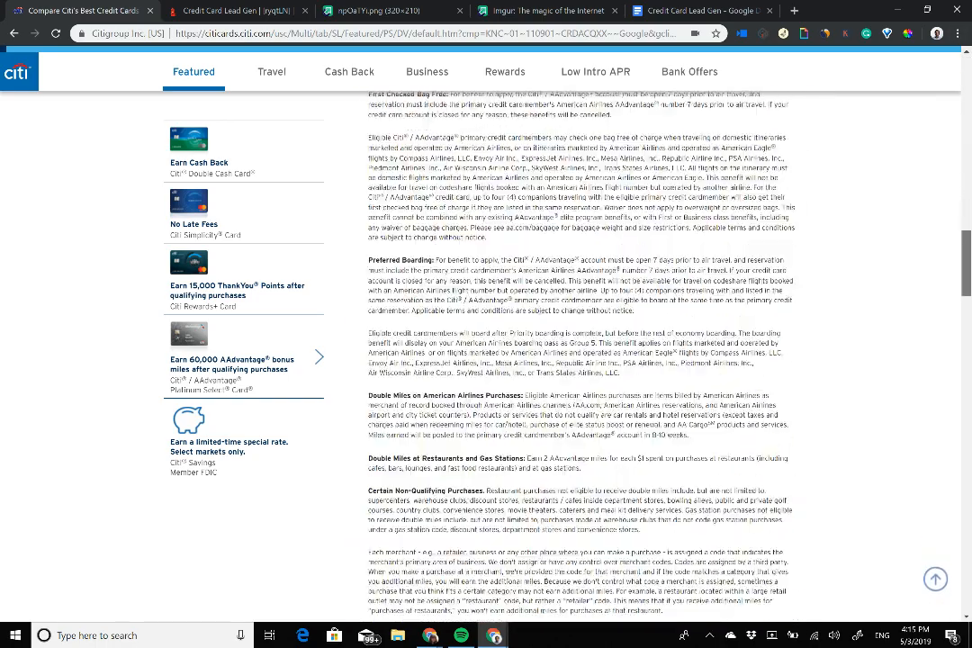
scroll(582, 360, "up", 15)
scroll(582, 360, "up", 1)
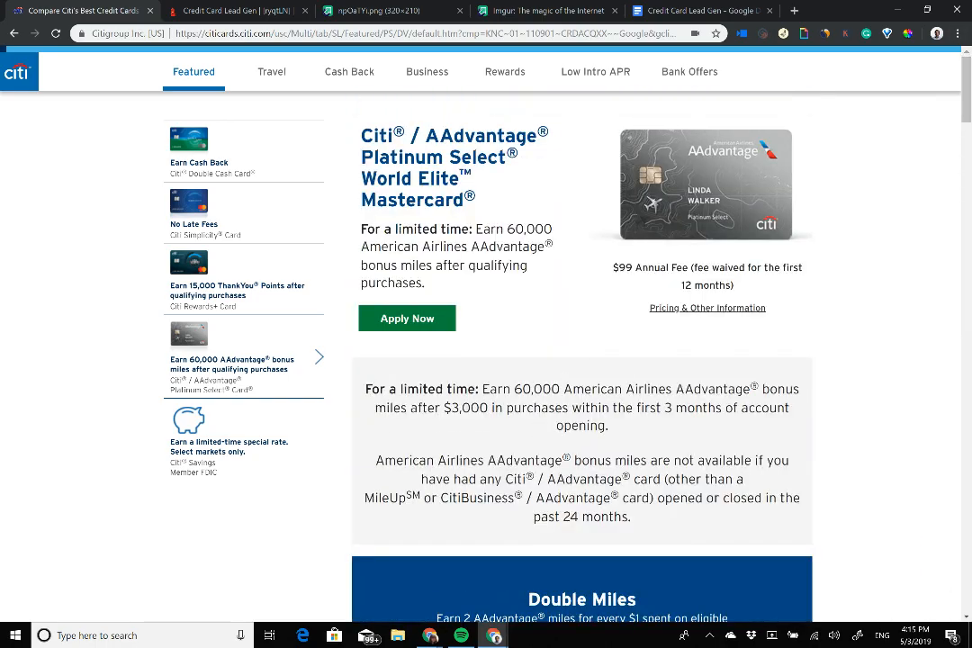
scroll(581, 360, "down", 4)
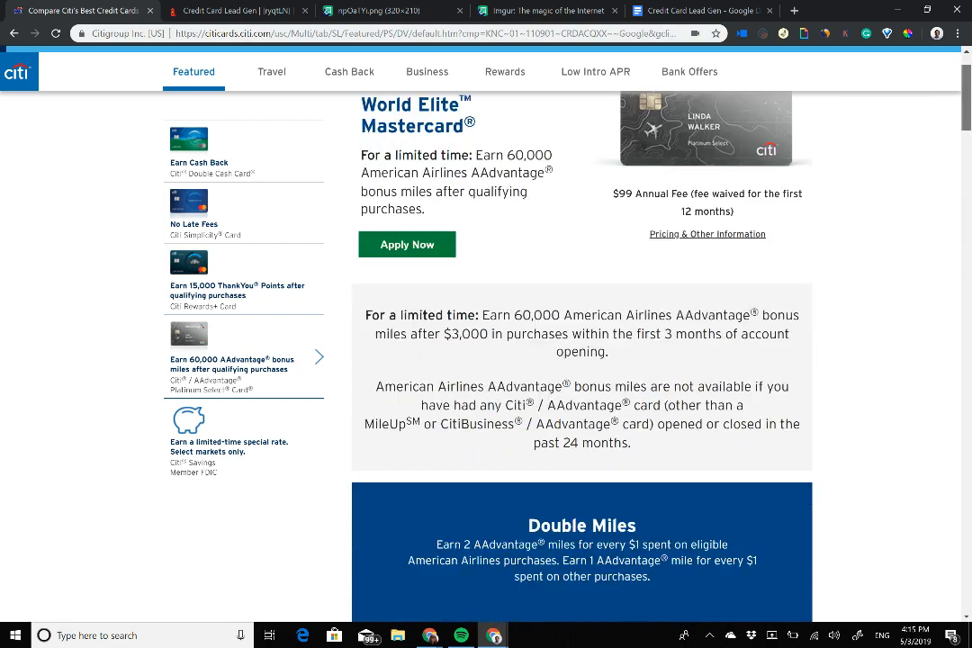
scroll(581, 360, "down", 2)
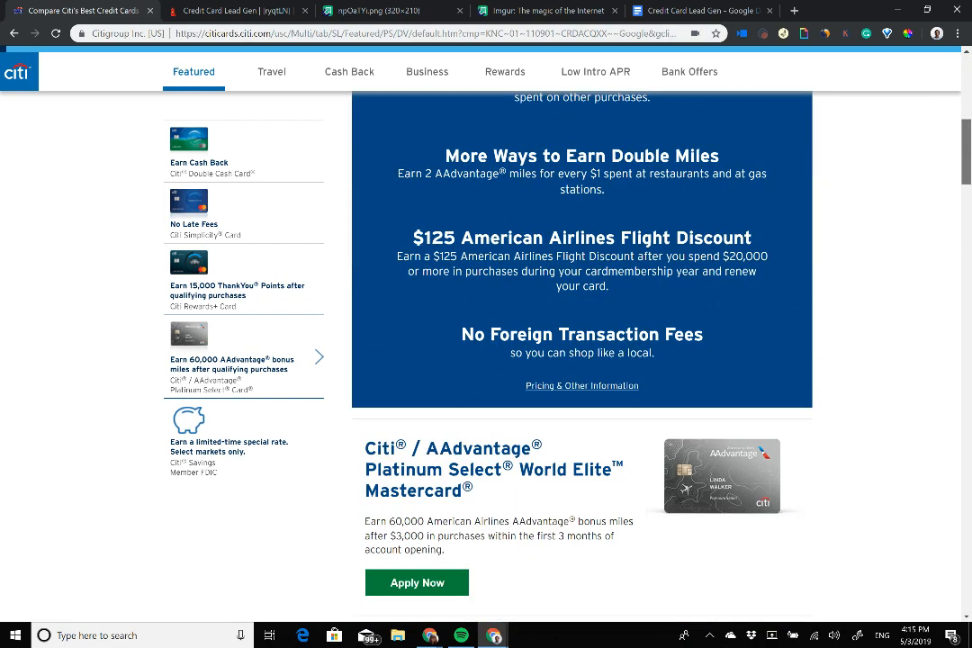
scroll(582, 360, "up", 6)
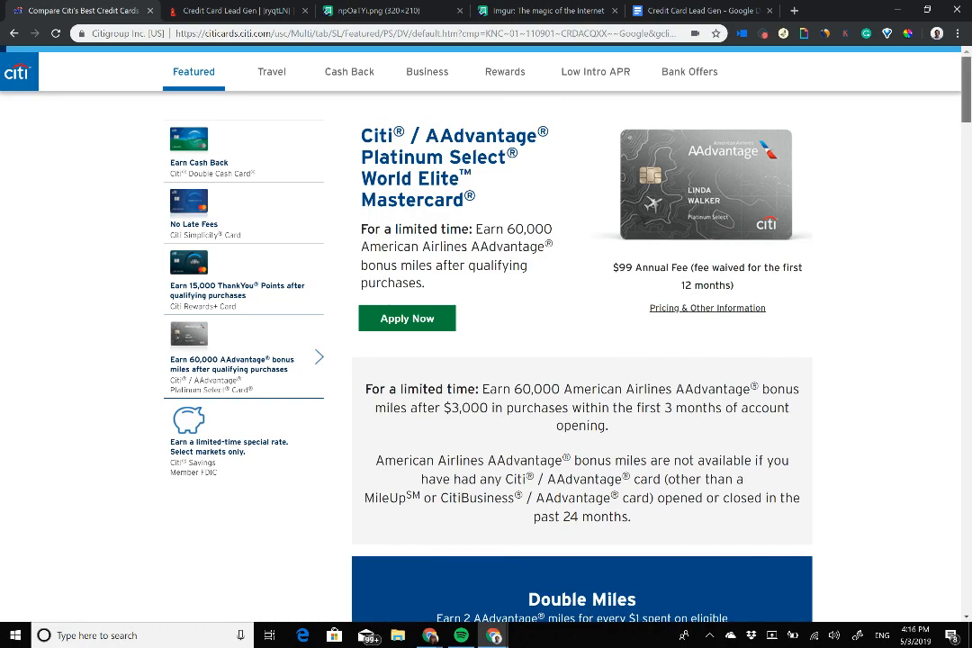
scroll(581, 360, "down", 6)
scroll(581, 360, "down", 5)
scroll(582, 360, "up", 11)
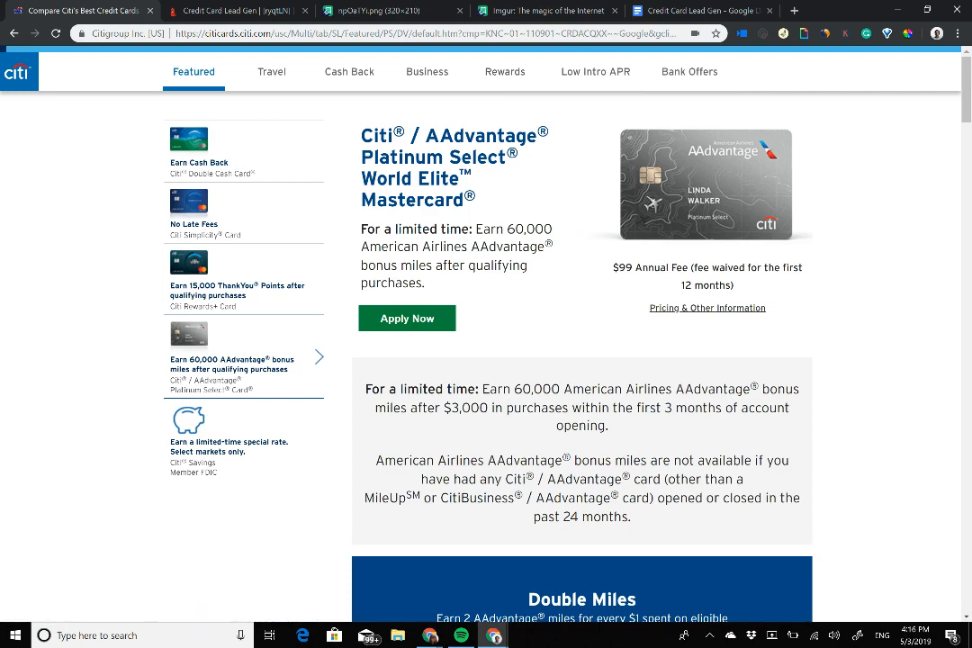
scroll(581, 360, "down", 4)
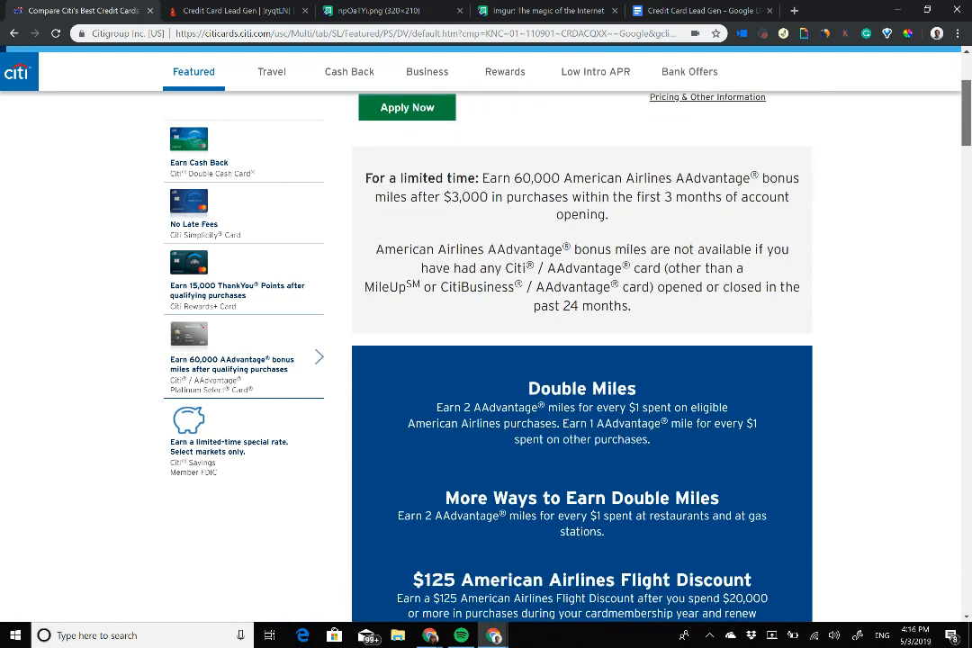
scroll(581, 360, "down", 4)
scroll(581, 360, "up", 6)
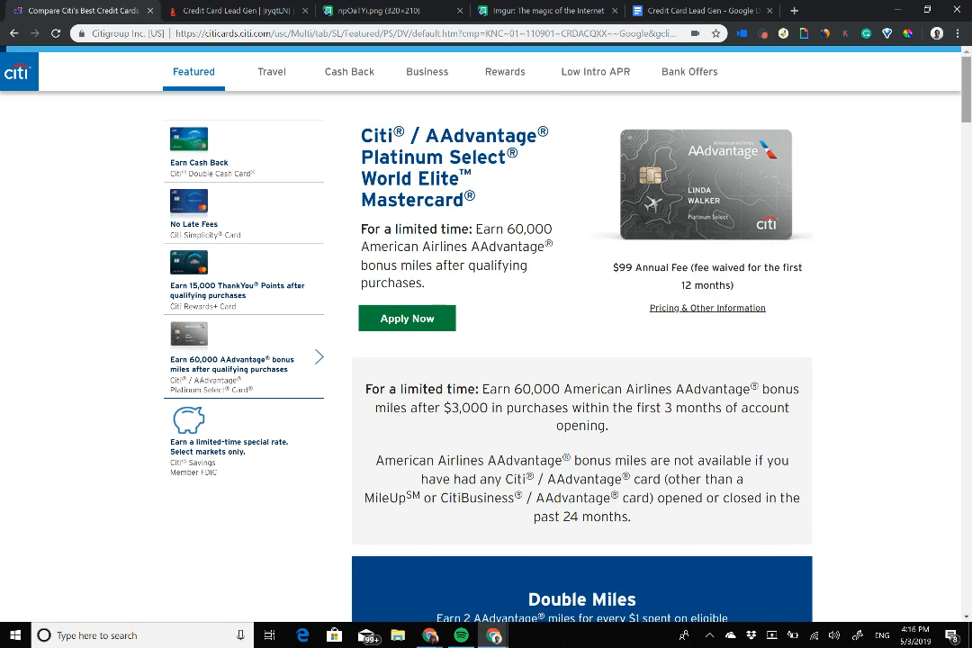
left_click_drag(966, 90, 965, 90)
scroll(582, 361, "down", 3)
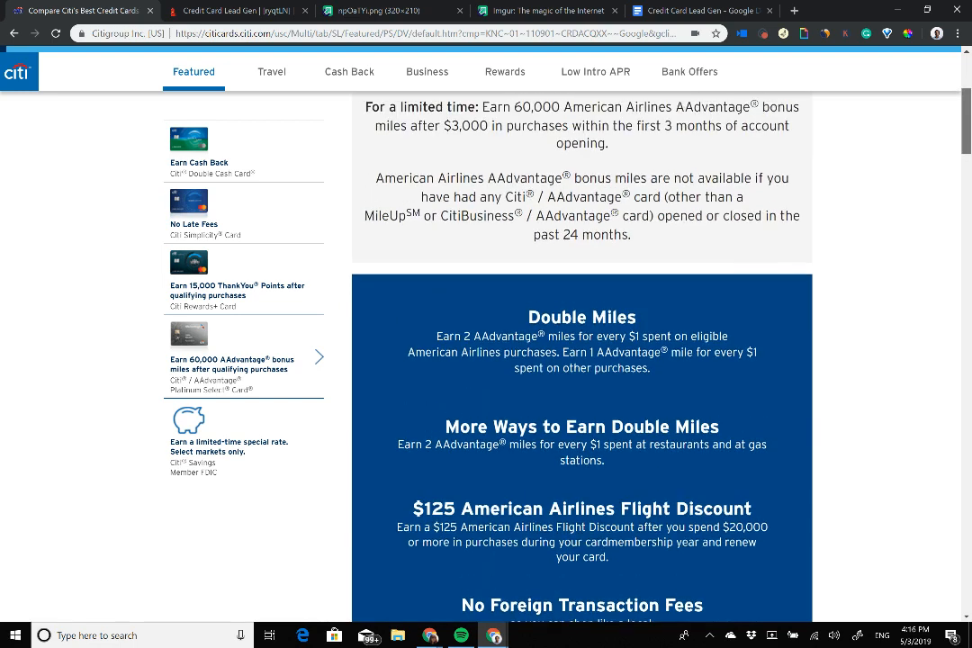
scroll(581, 360, "up", 1)
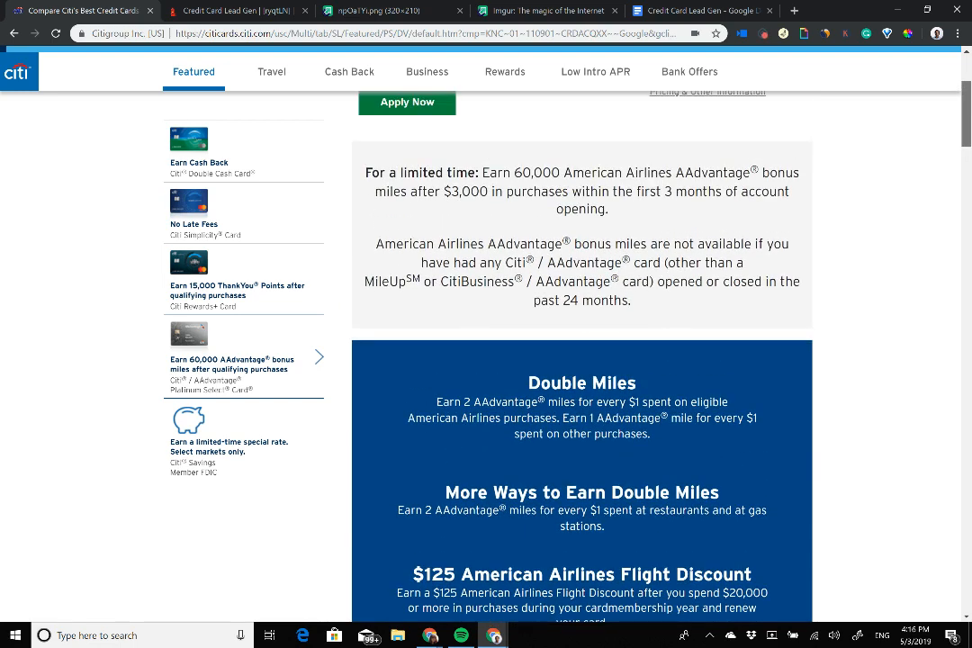
scroll(581, 360, "up", 2)
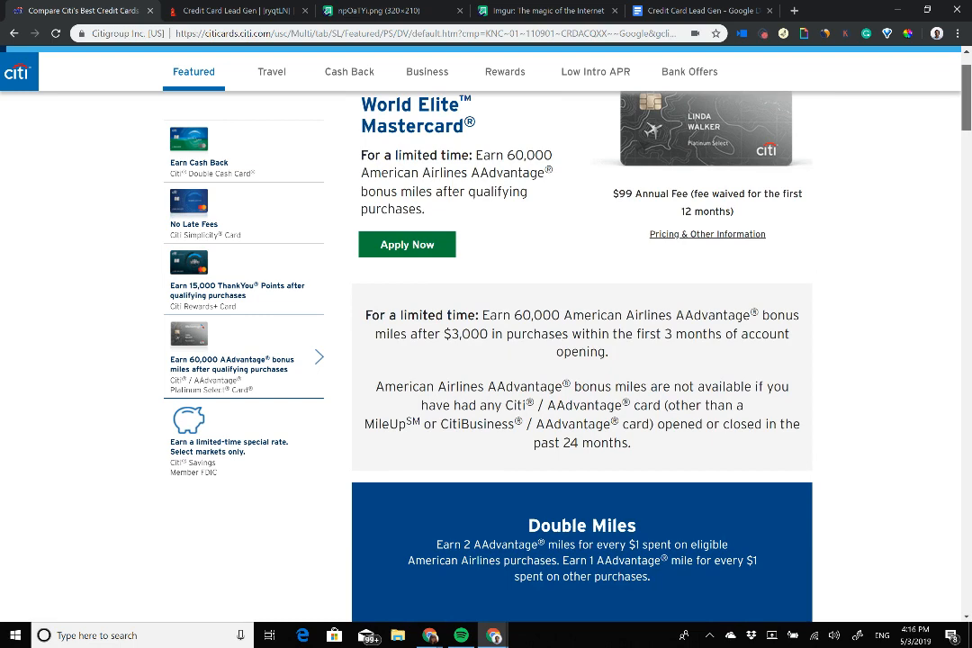
scroll(581, 360, "up", 1)
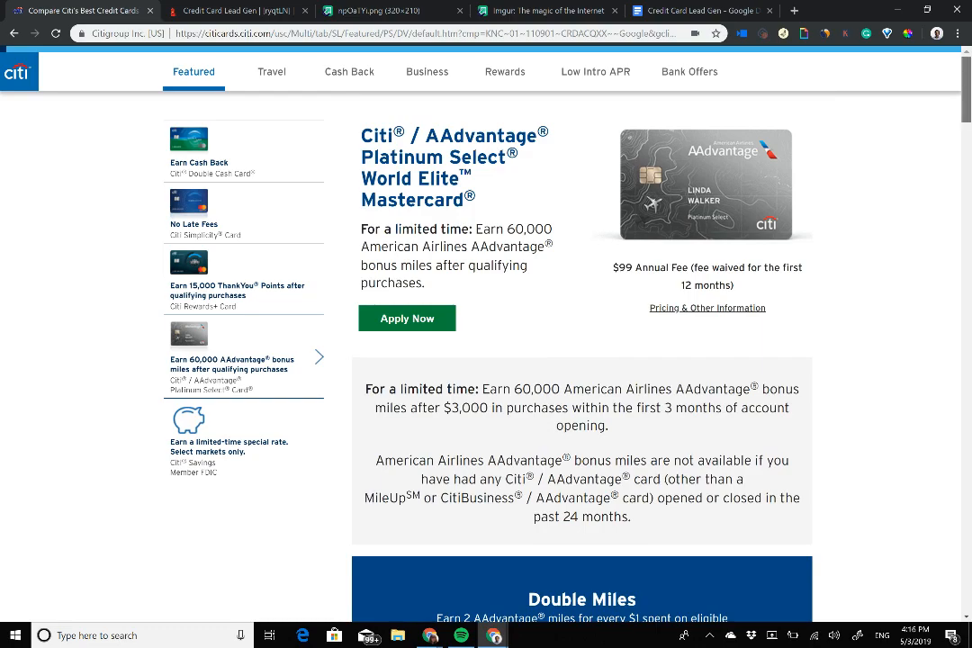
scroll(582, 360, "down", 10)
scroll(581, 360, "up", 11)
scroll(581, 360, "down", 4)
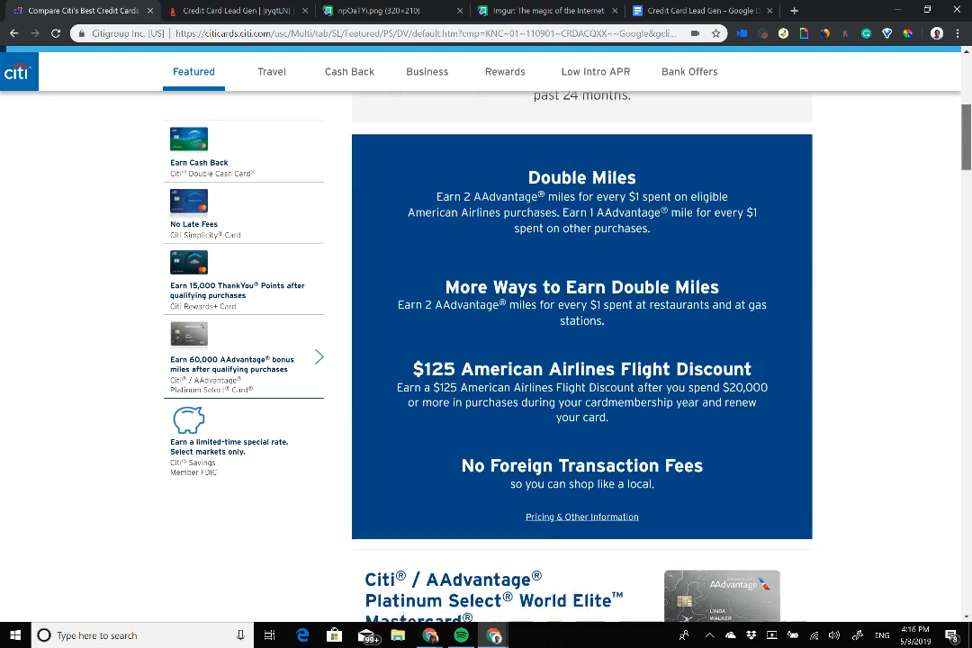
scroll(581, 360, "up", 5)
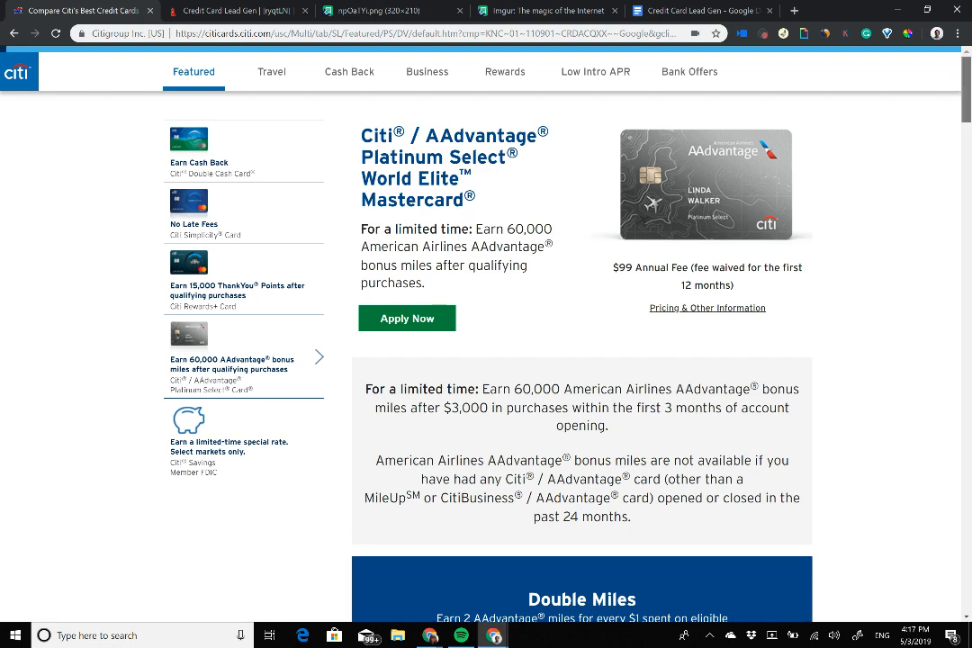
scroll(581, 360, "down", 1)
scroll(581, 360, "up", 1)
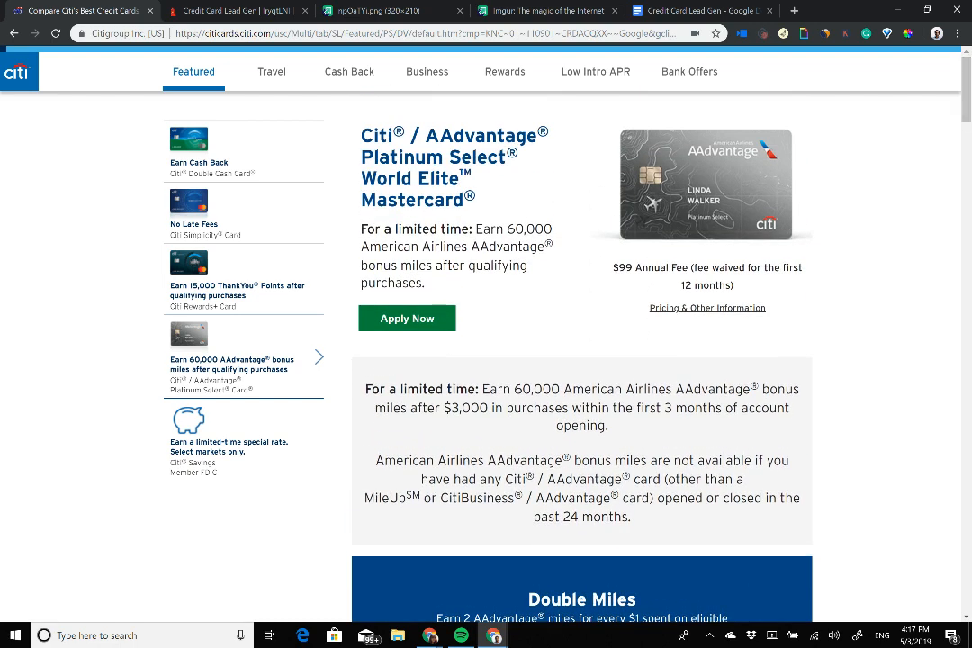
Step: View the Double Cash, Simplicity and Rewards+ offers, then open gambit gid_1 in TARS
left_click(208, 177)
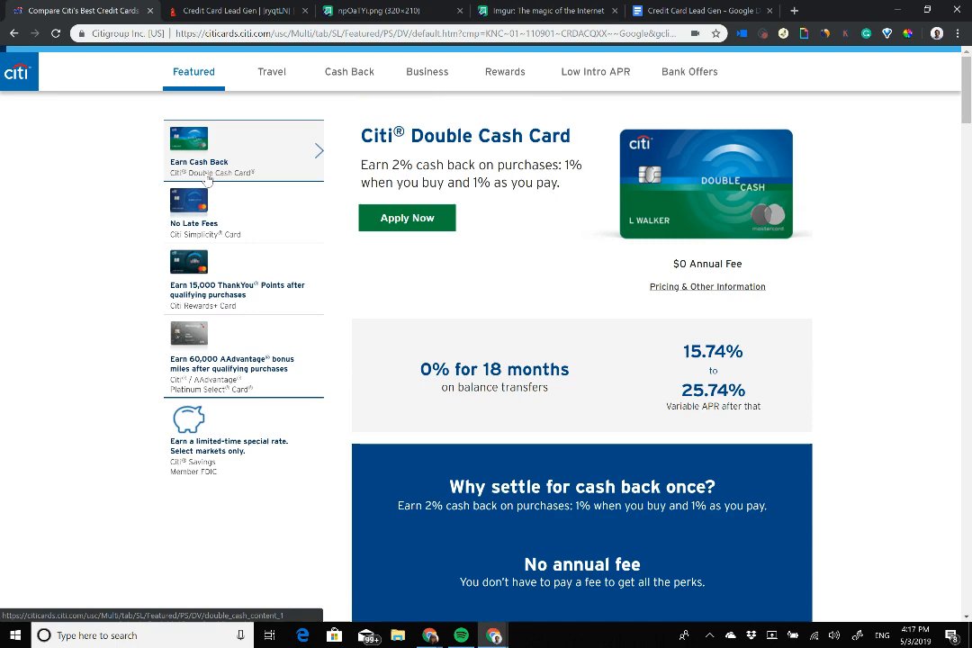
left_click(258, 222)
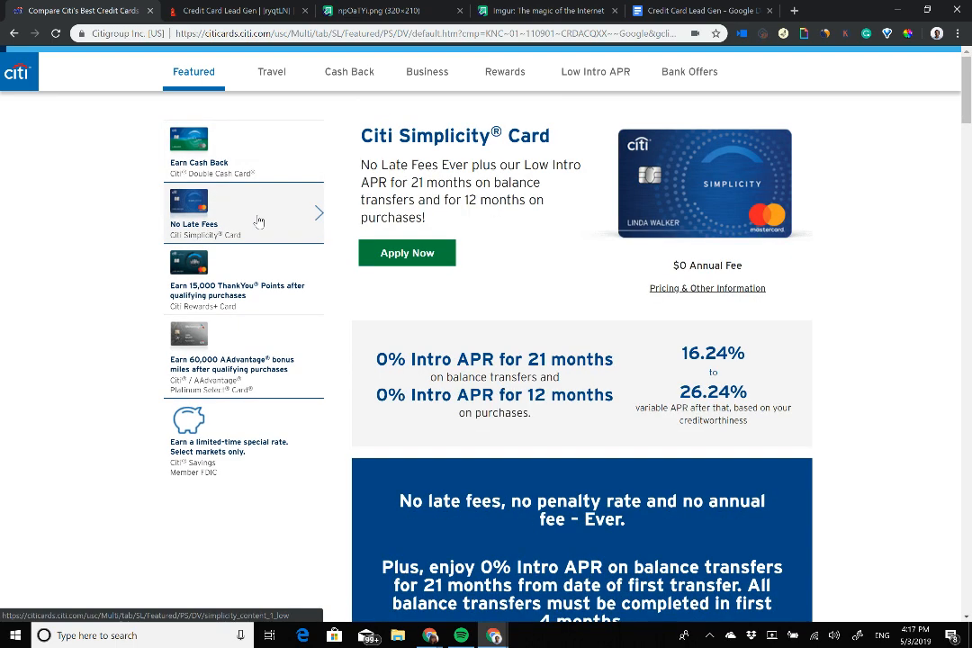
left_click(306, 309)
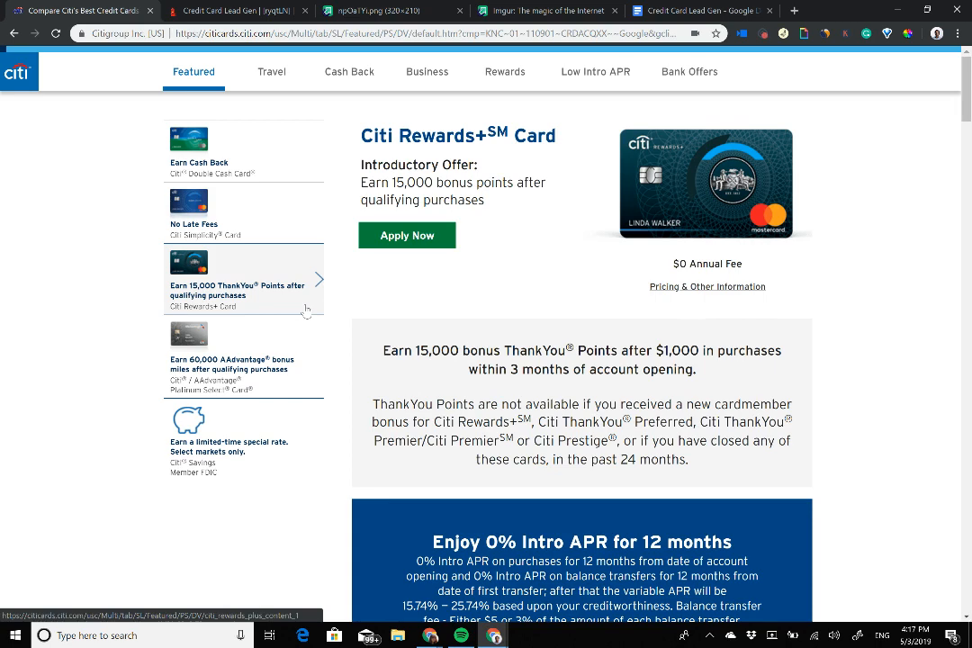
left_click(216, 10)
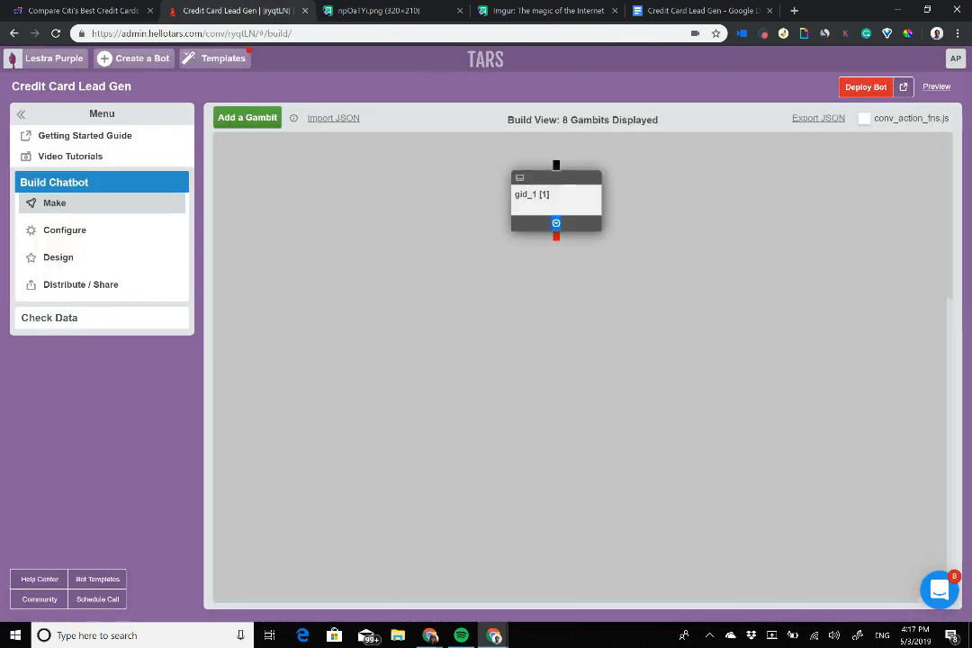
left_click(553, 196)
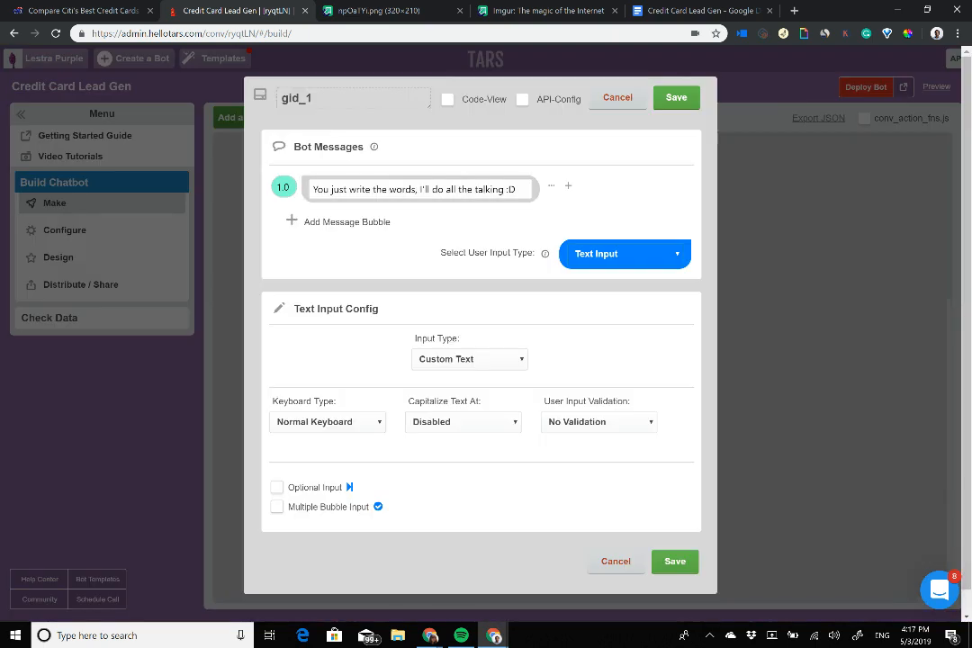
Step: Rename gid_1 to 'hook' and add two message bubbles with 2.0 delays
double_click(358, 102)
type("hook")
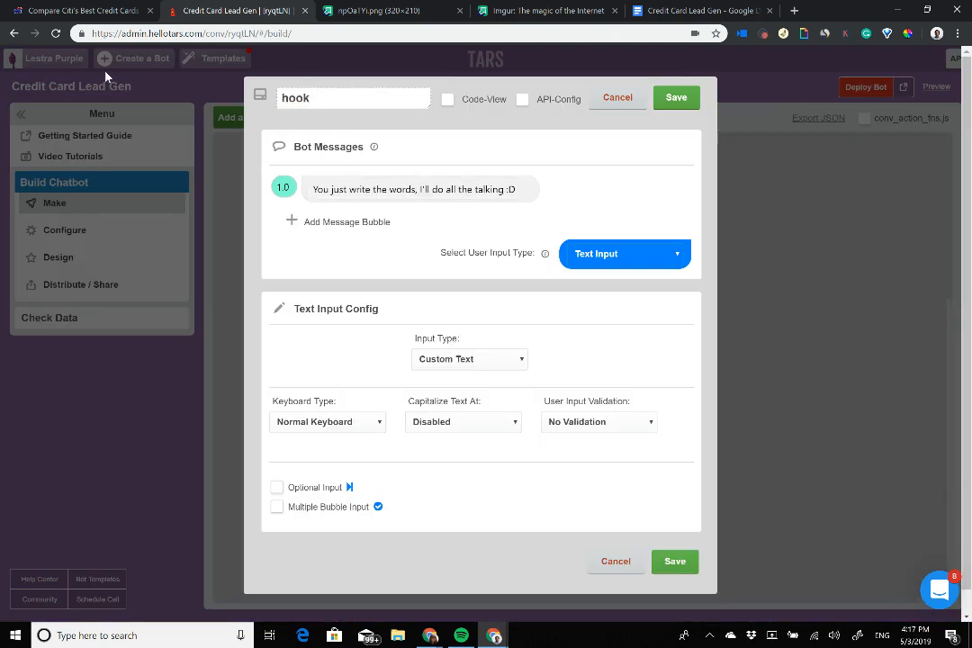
triple_click(396, 191)
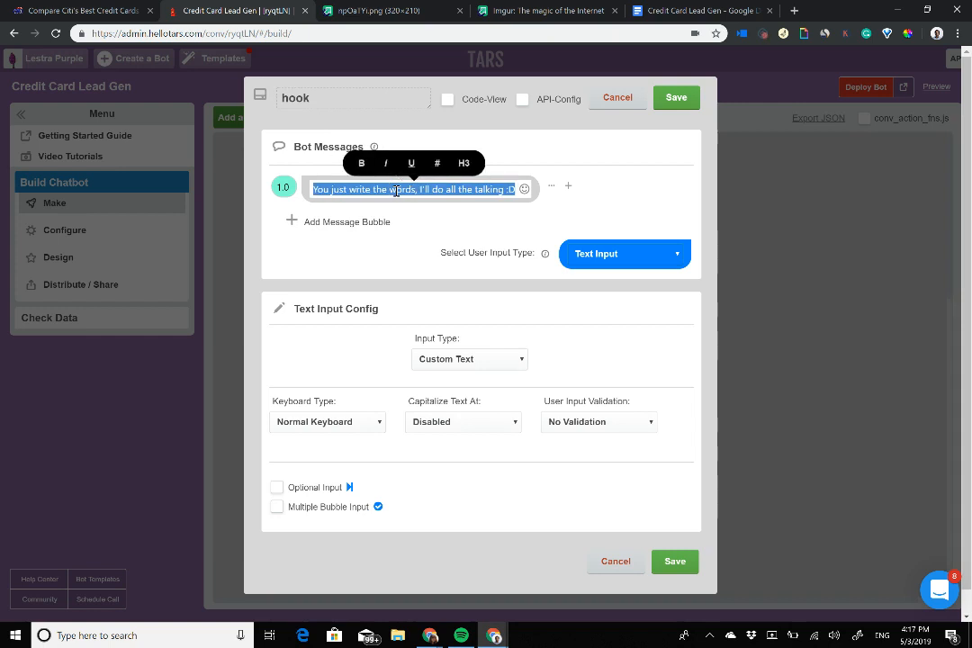
left_click(347, 221)
left_click(346, 253)
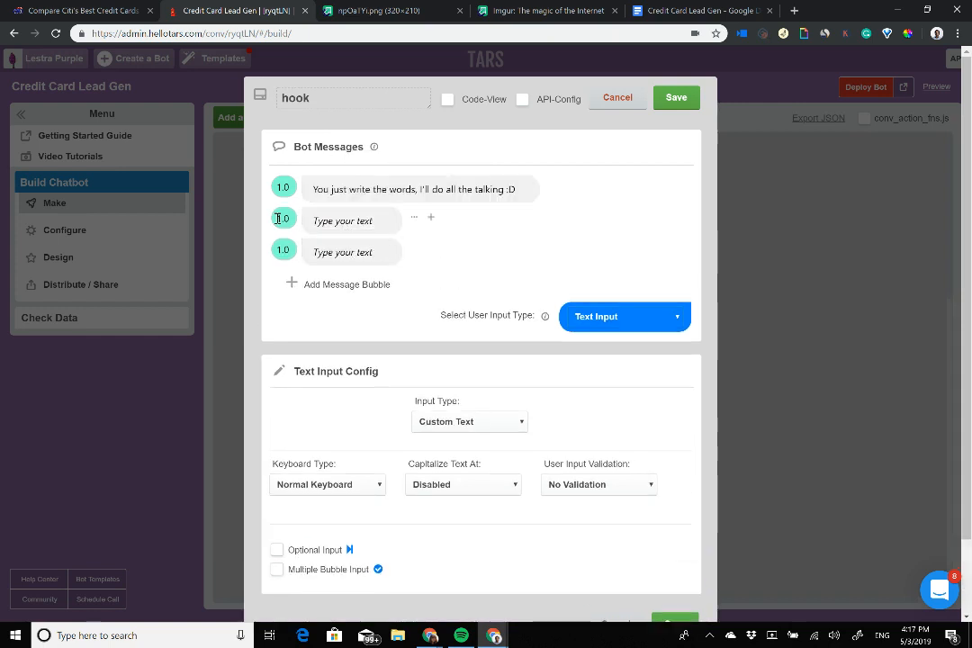
left_click_drag(283, 220, 237, 216)
type("2")
left_click_drag(282, 252, 252, 239)
type("2")
Step: Make the first message read 'Welcome to Citi Cards' and bring up the Citi logo image
triple_click(416, 191)
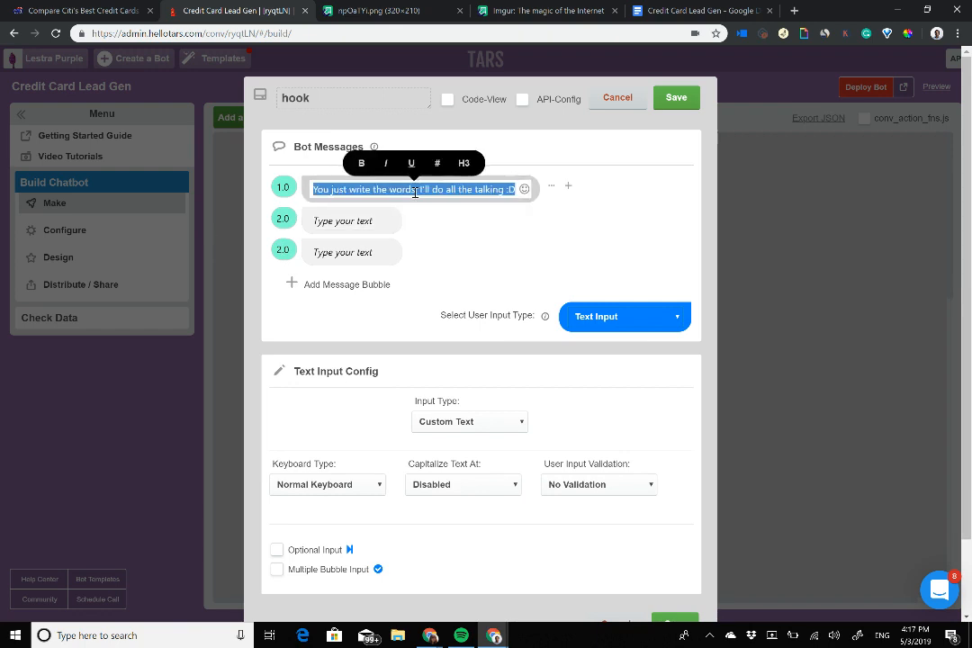
type("Welcome")
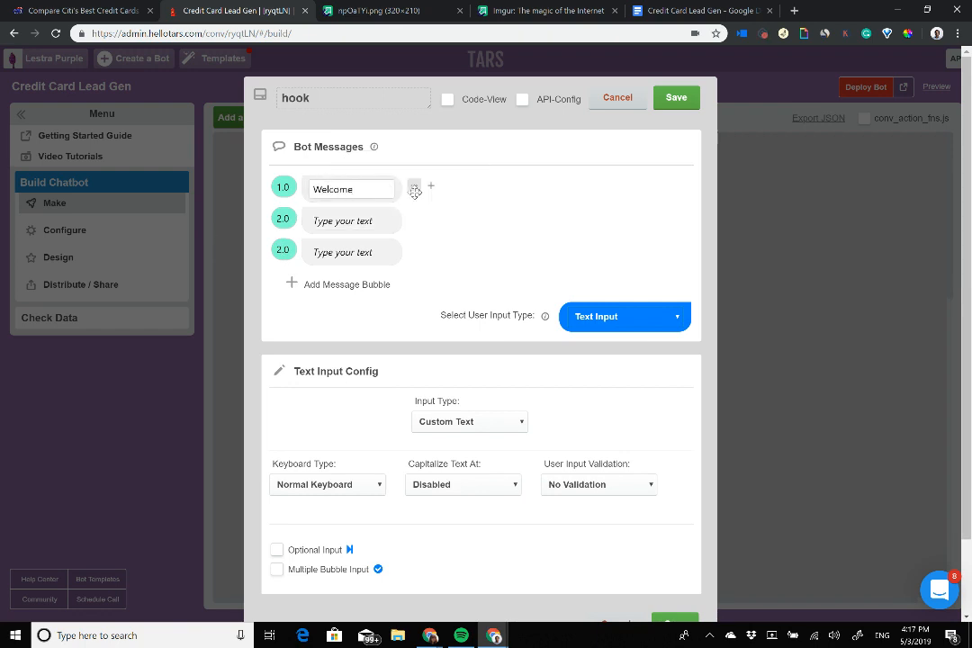
type(" to Citi Cards")
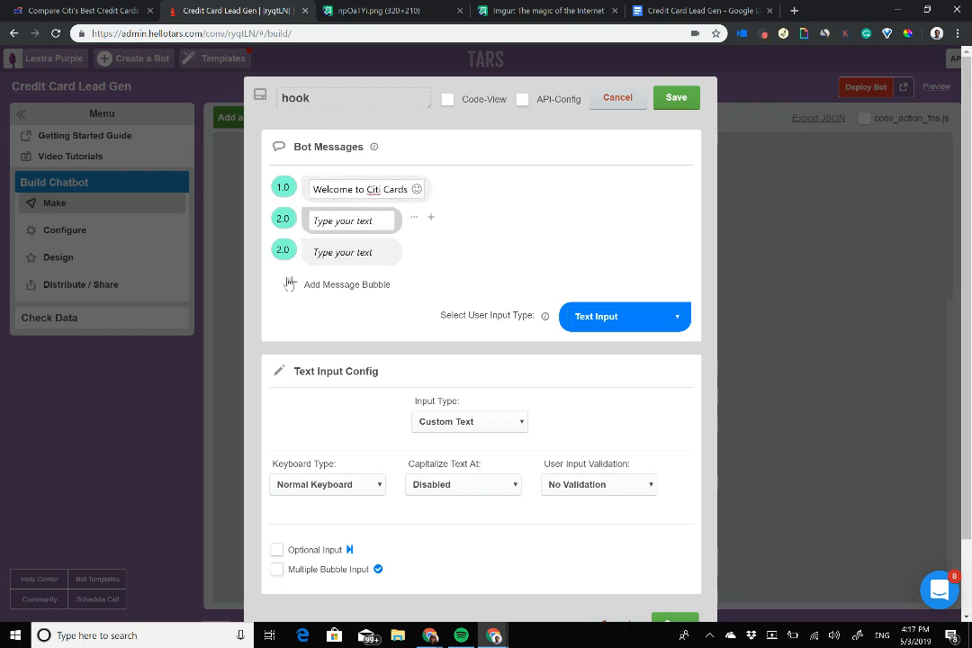
left_click_drag(368, 190, 412, 190)
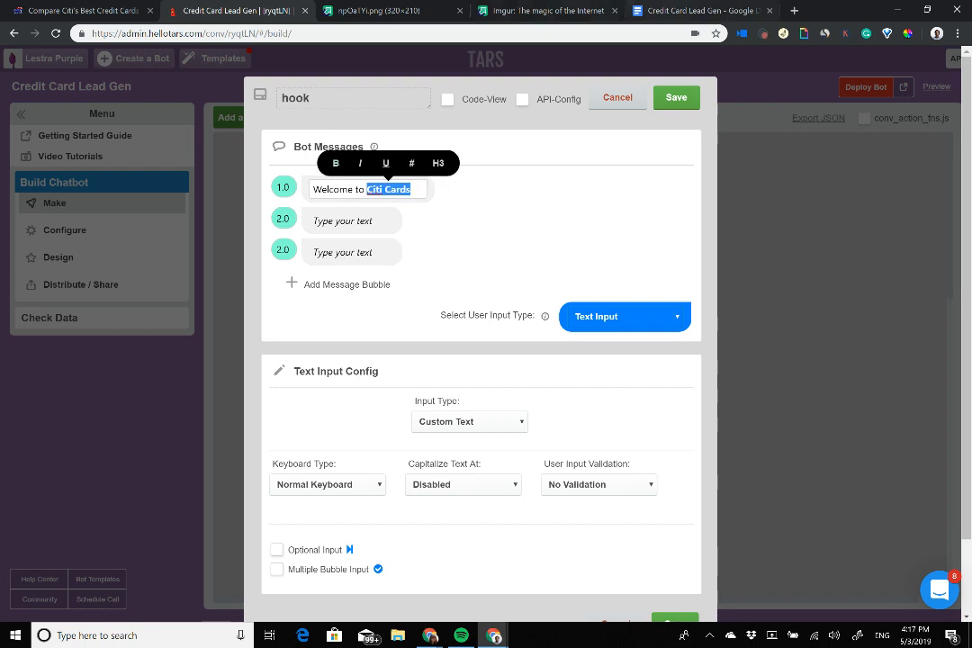
left_click(374, 10)
Step: Copy the Citi logo's imgur address and add it as an image on the welcome message
right_click(465, 326)
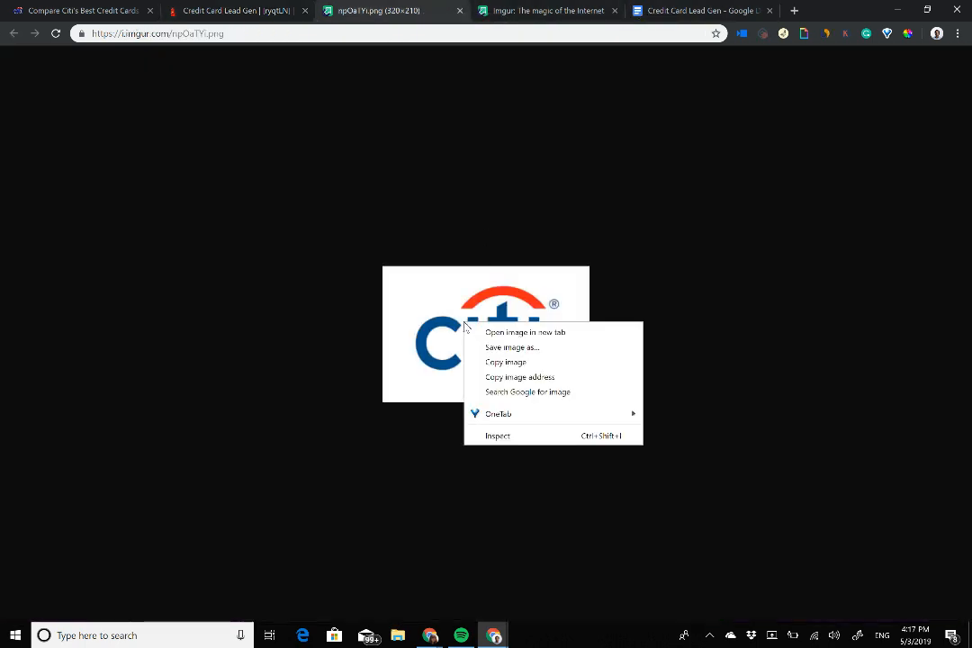
left_click(500, 375)
left_click(259, 8)
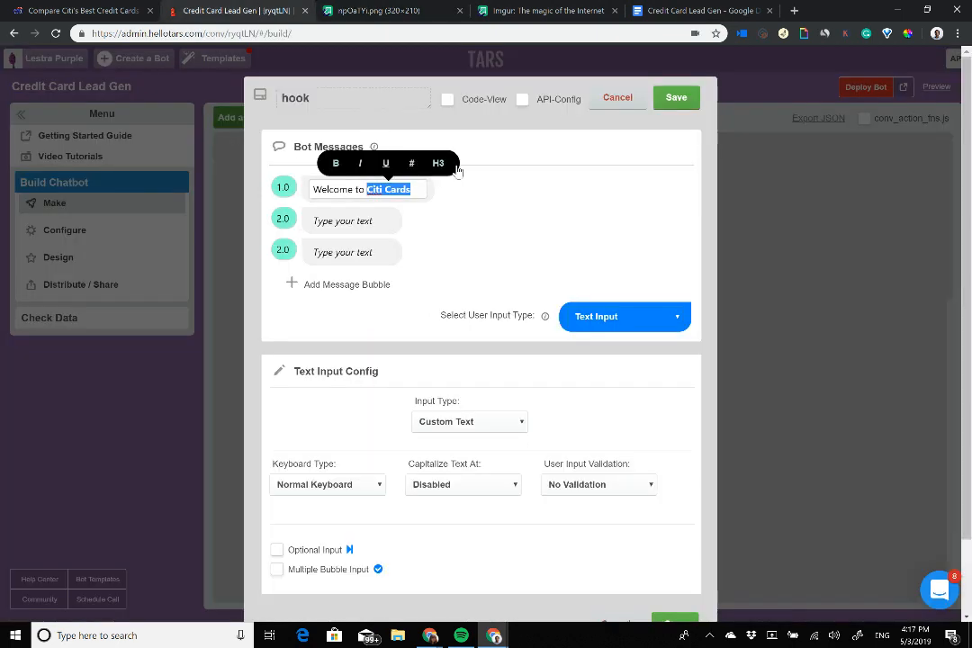
left_click(463, 189)
left_click(479, 187)
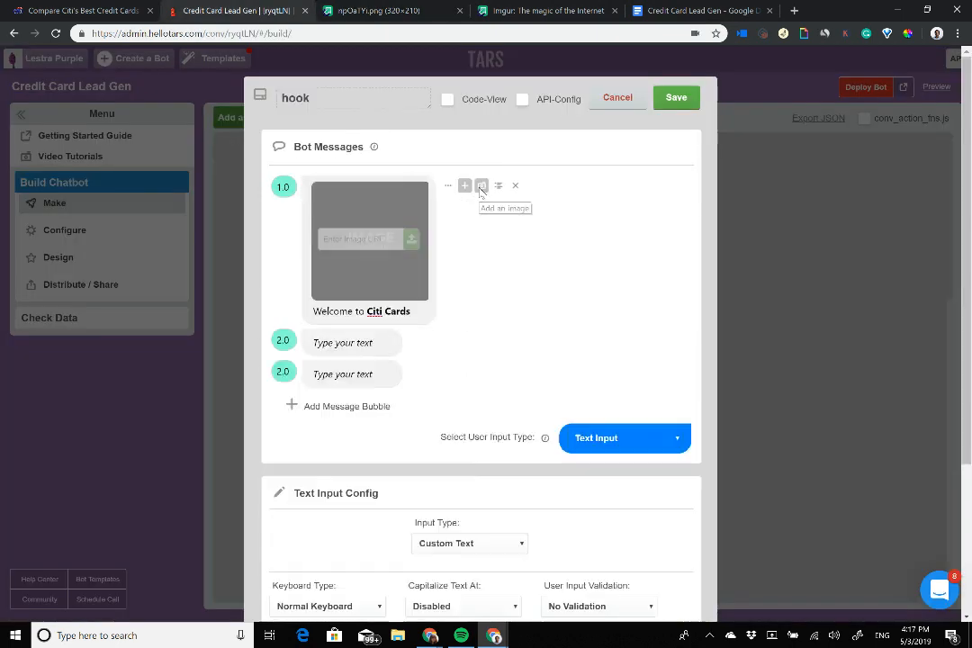
left_click(388, 275)
key("ctrl+v")
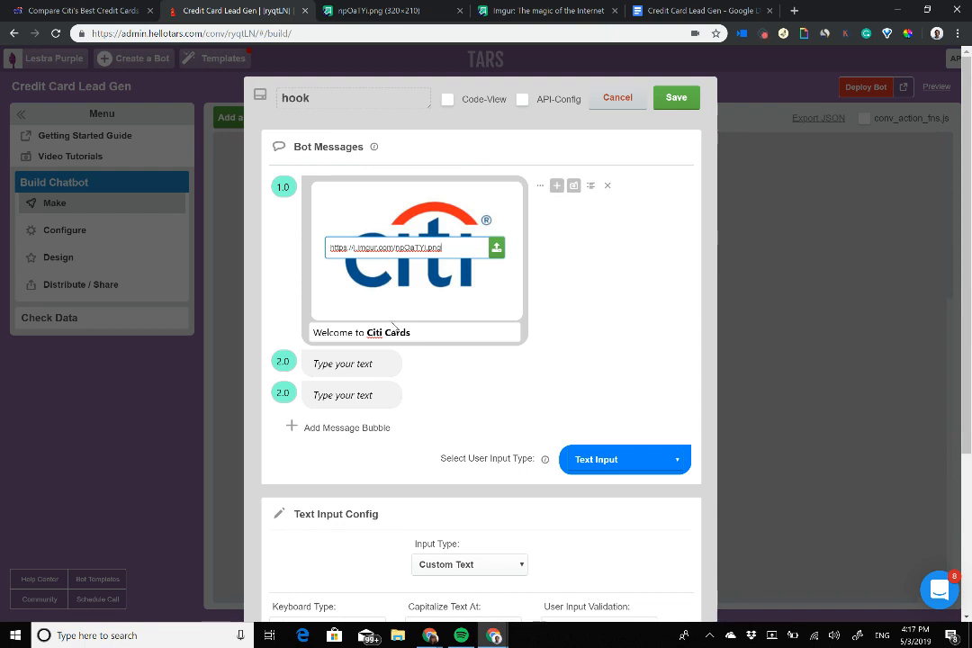
Step: Check the two follow-up bubbles and the logo's .png address, then return to the Citi page
left_click(344, 364)
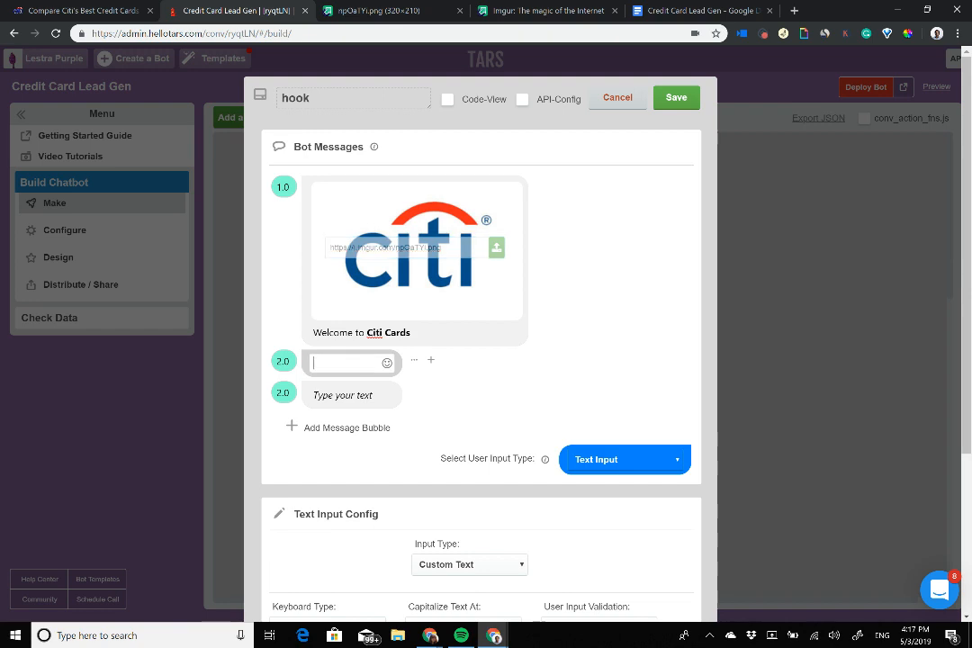
left_click(345, 395)
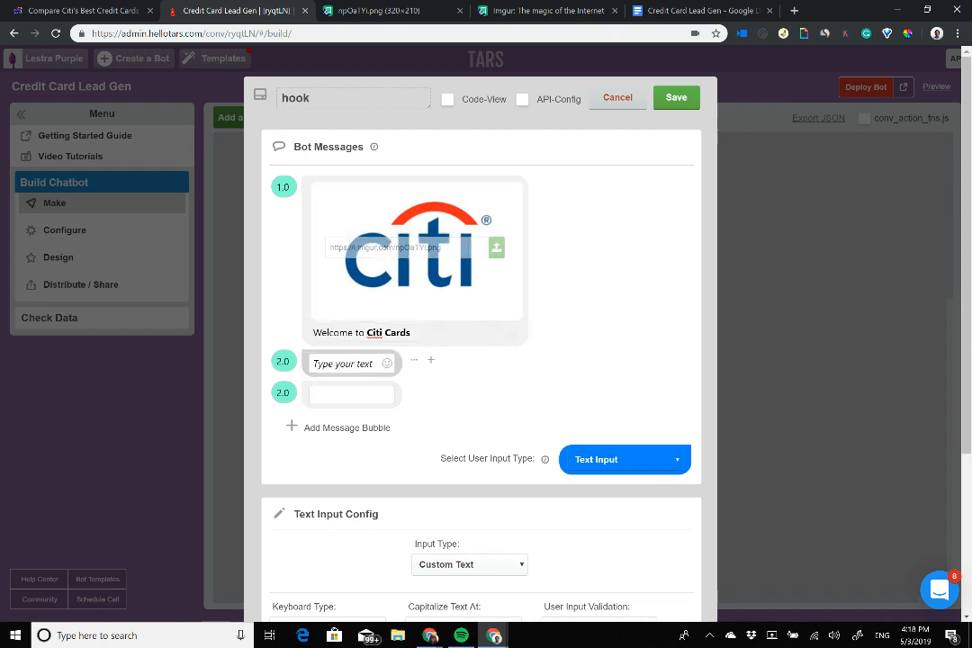
left_click(344, 364)
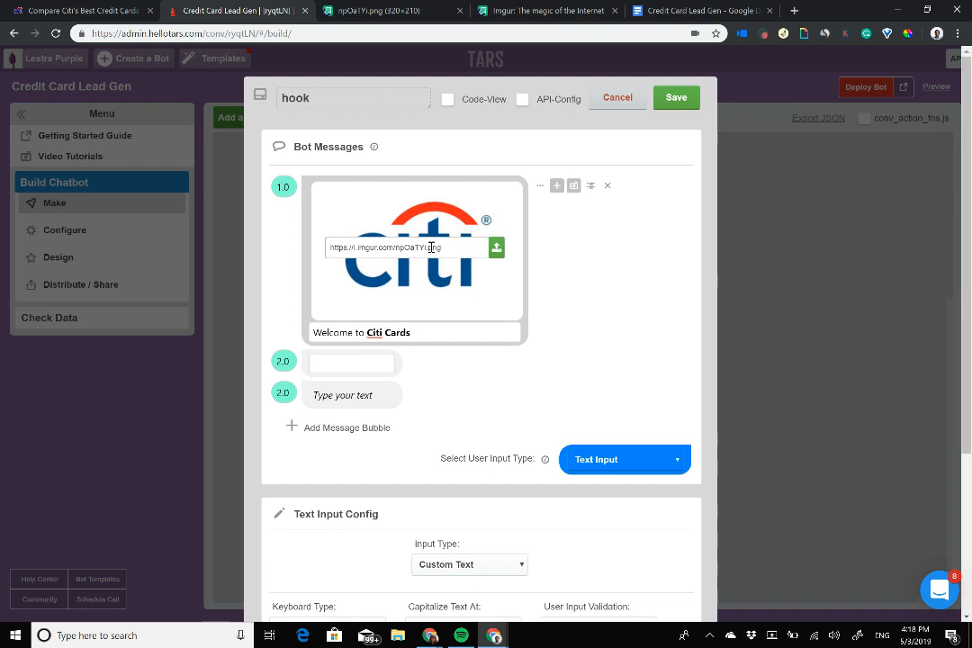
left_click_drag(426, 248, 451, 255)
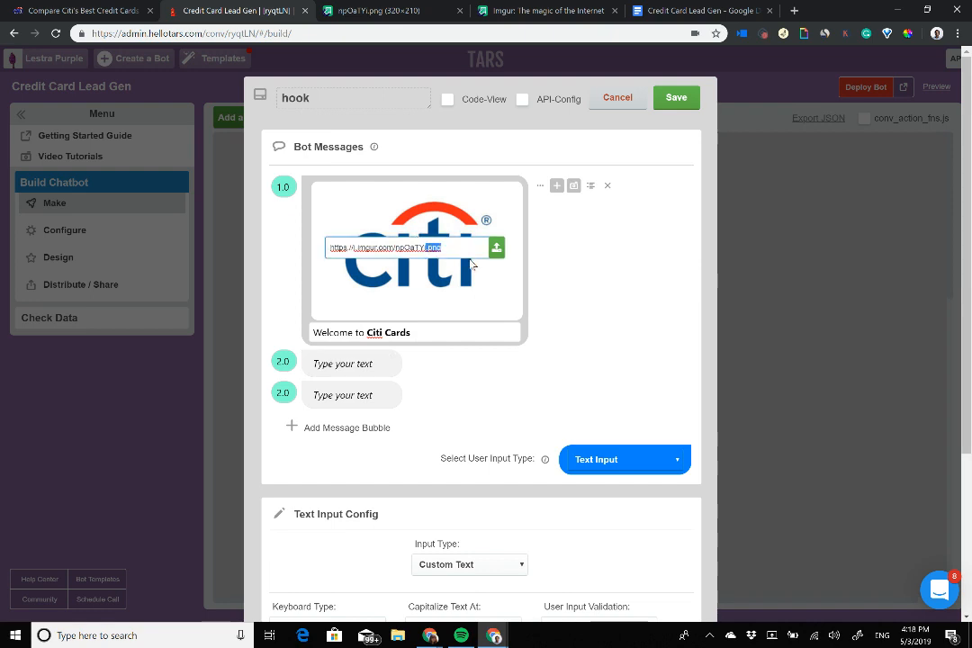
left_click(408, 249)
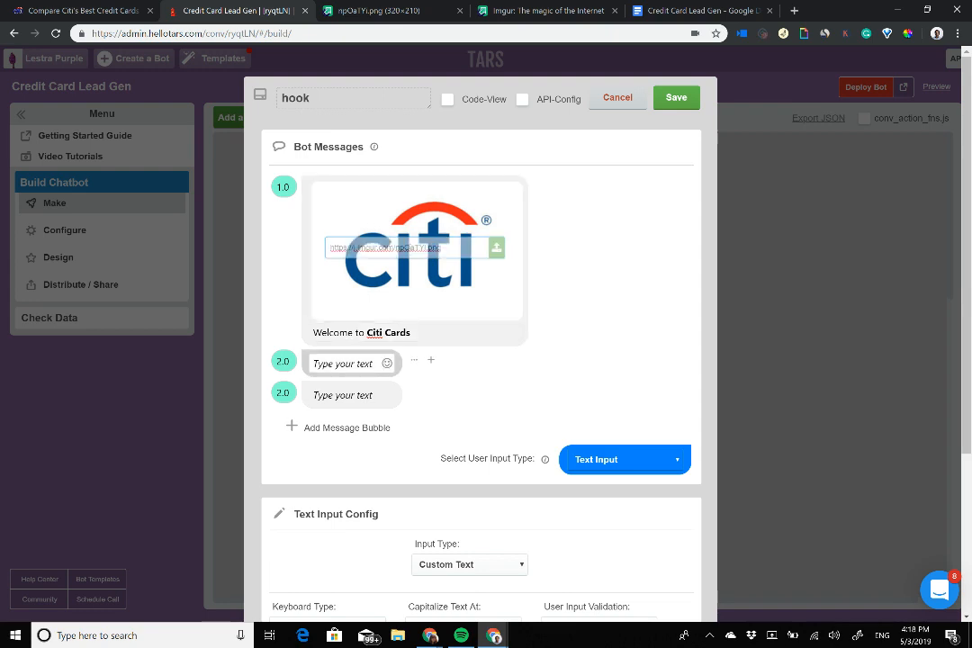
left_click(347, 364)
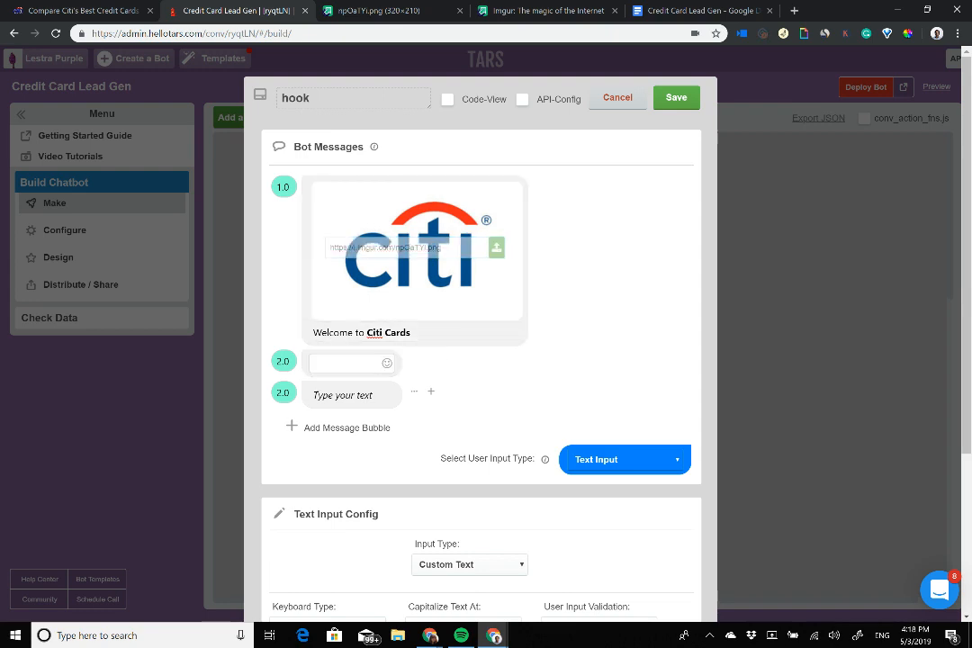
left_click(347, 394)
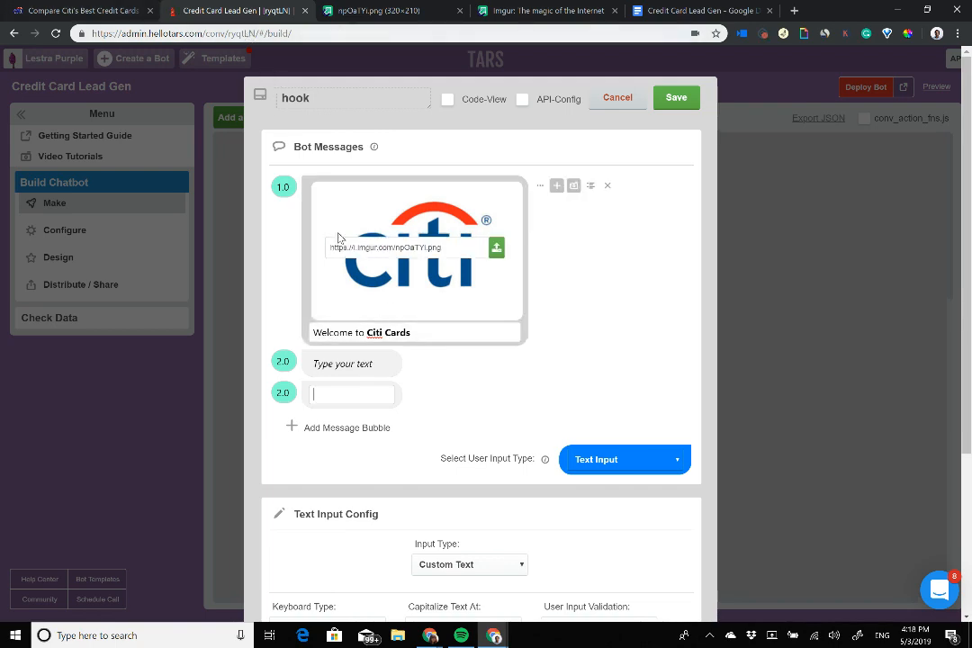
left_click(133, 9)
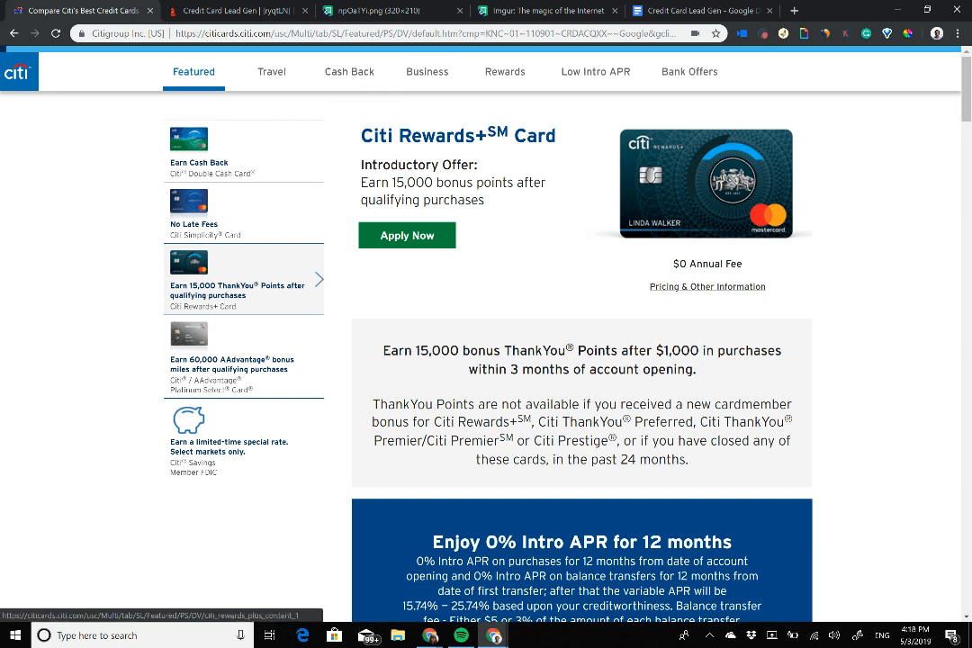
Step: Compare the Simplicity, Double Cash, Rewards+ and AAdvantage Platinum Select offers, then return to TARS
scroll(581, 360, "down", 10)
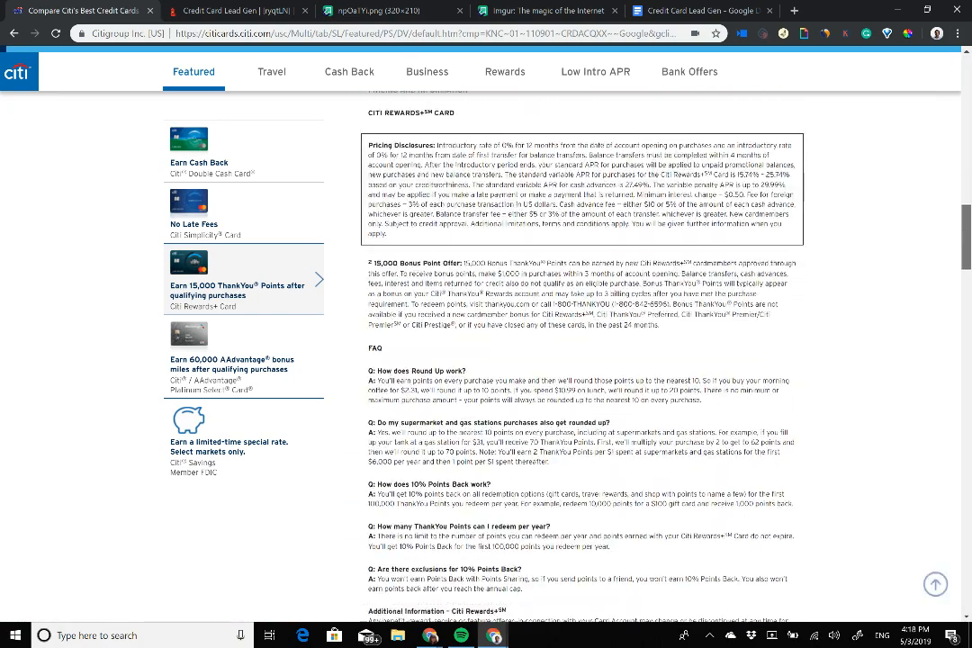
scroll(582, 360, "up", 10)
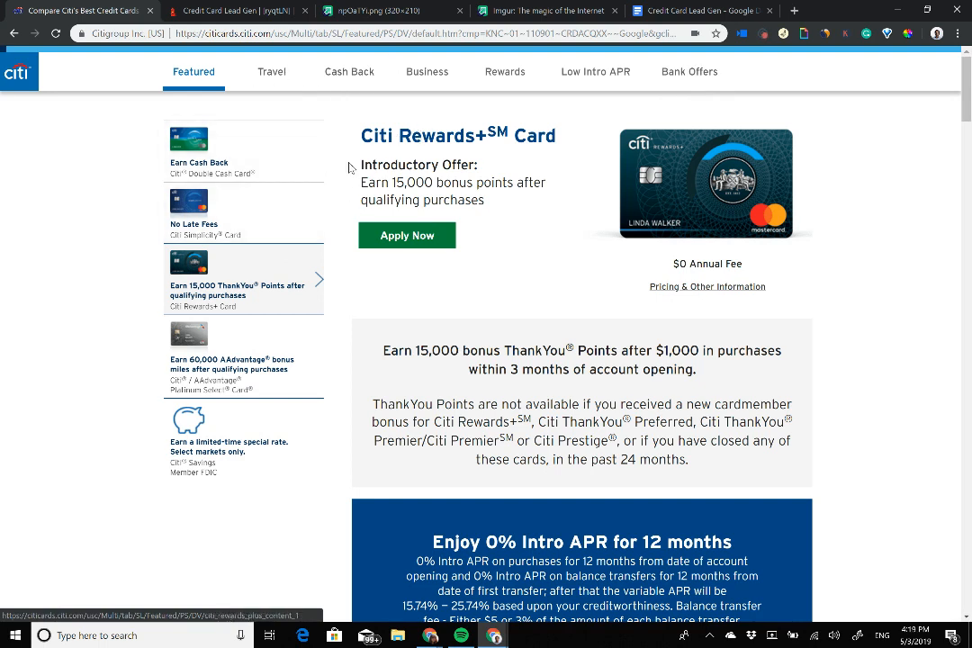
left_click(292, 212)
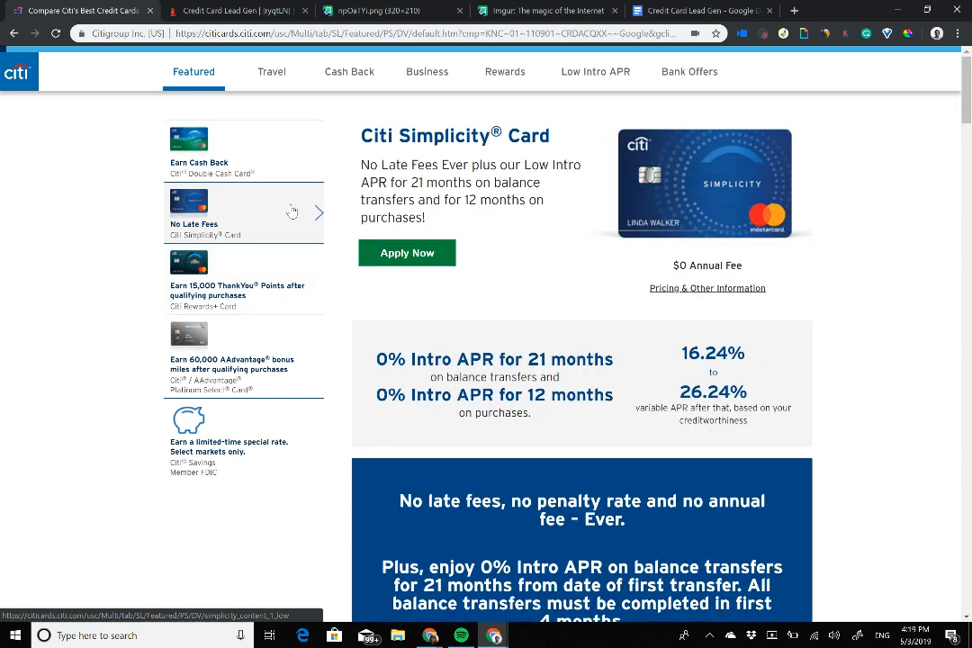
left_click(281, 165)
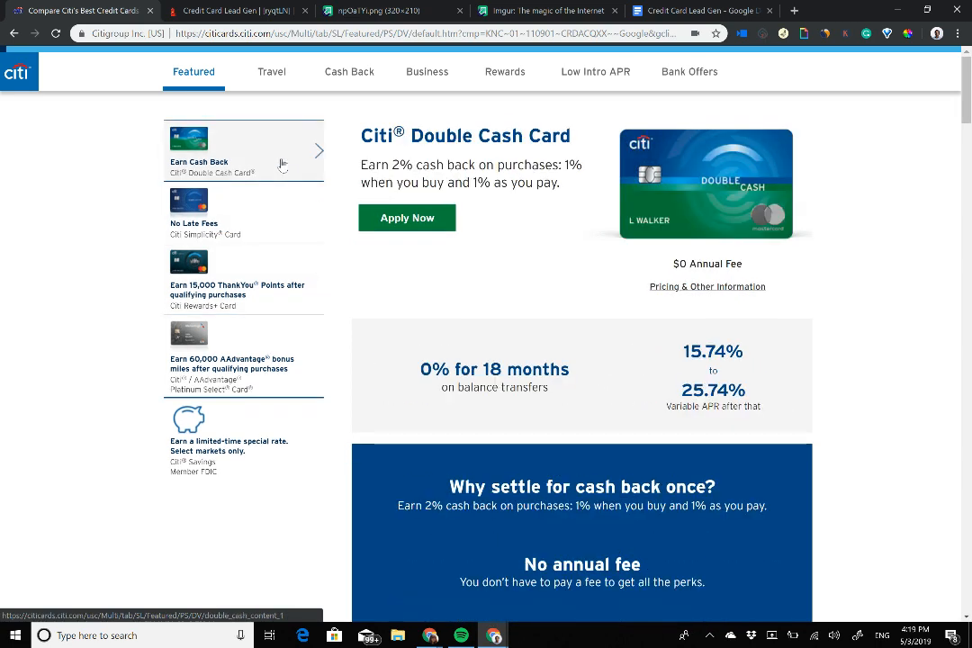
left_click(295, 227)
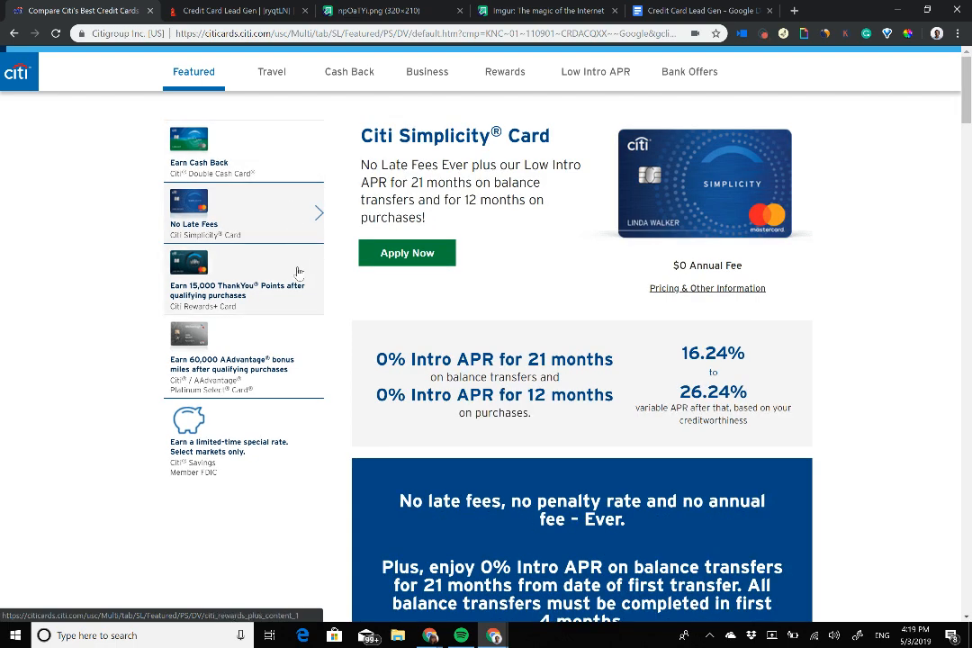
left_click(299, 273)
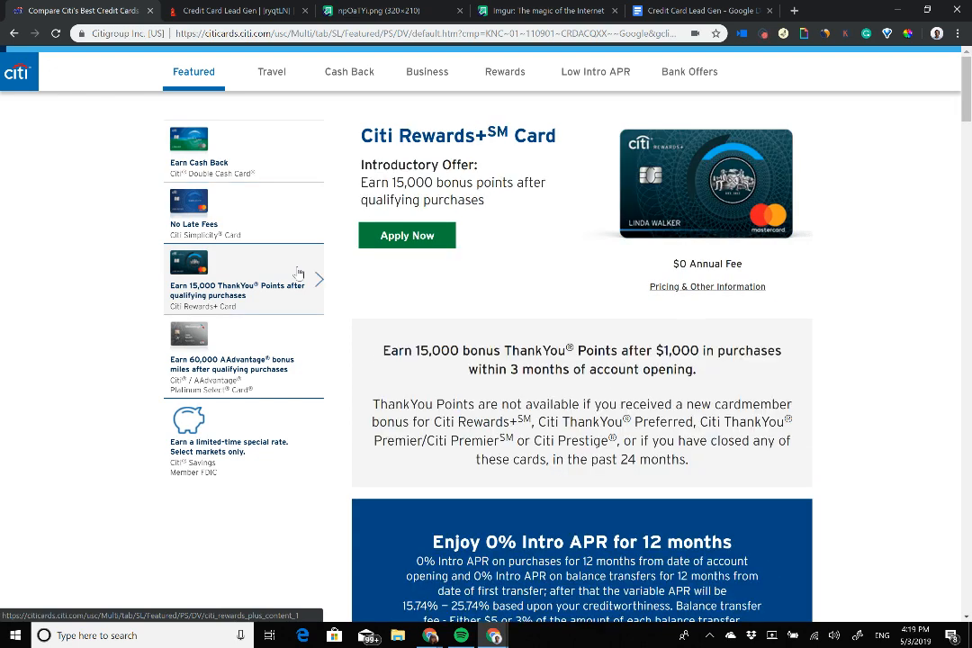
left_click(297, 355)
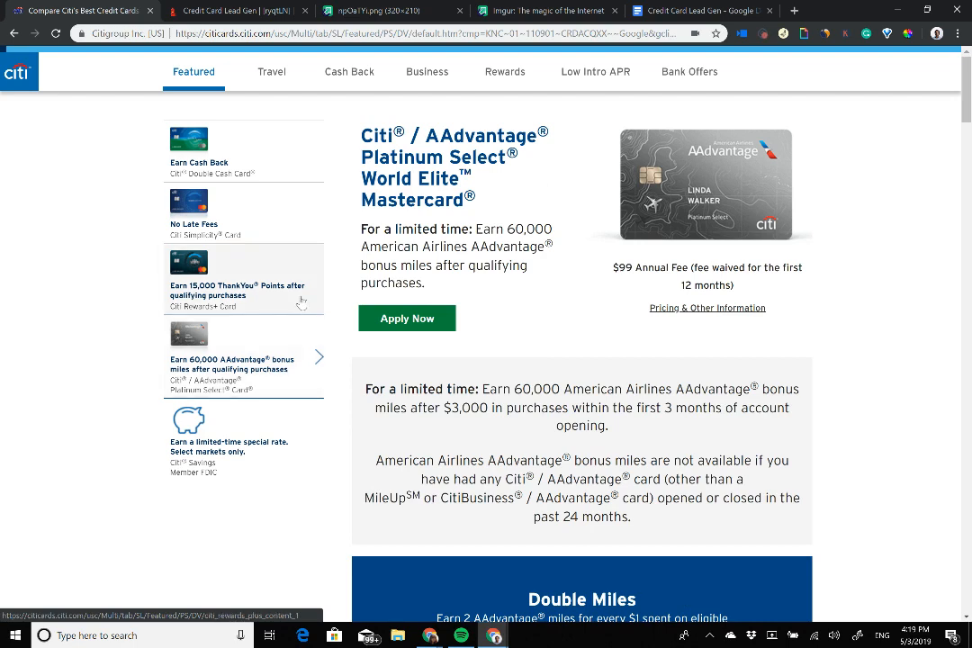
left_click(256, 271)
left_click(185, 9)
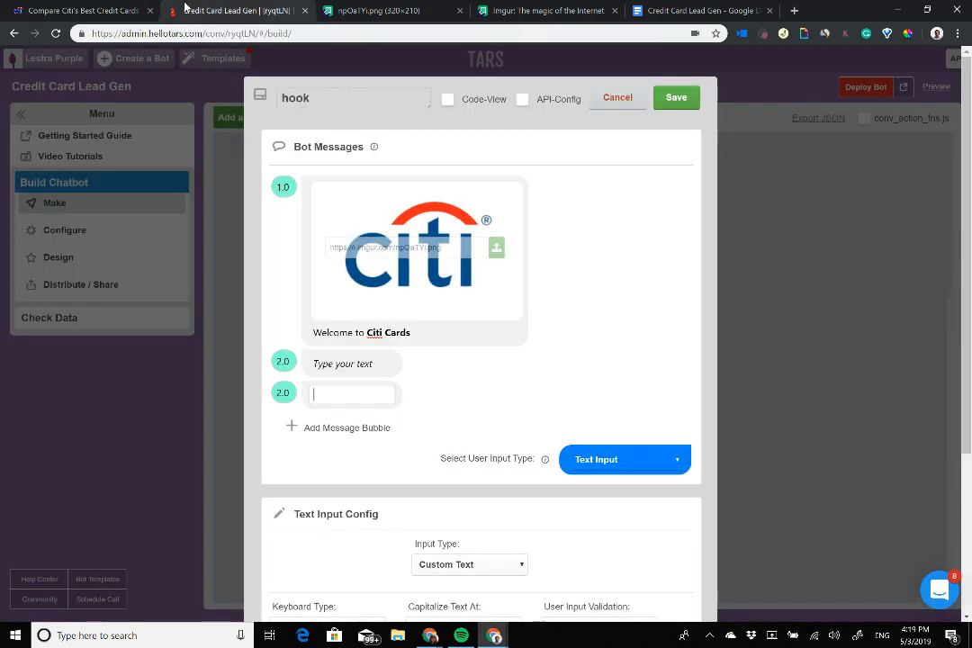
Step: Type 'We have a wide range of credit cards to match your exact needs' as the second message
left_click(335, 363)
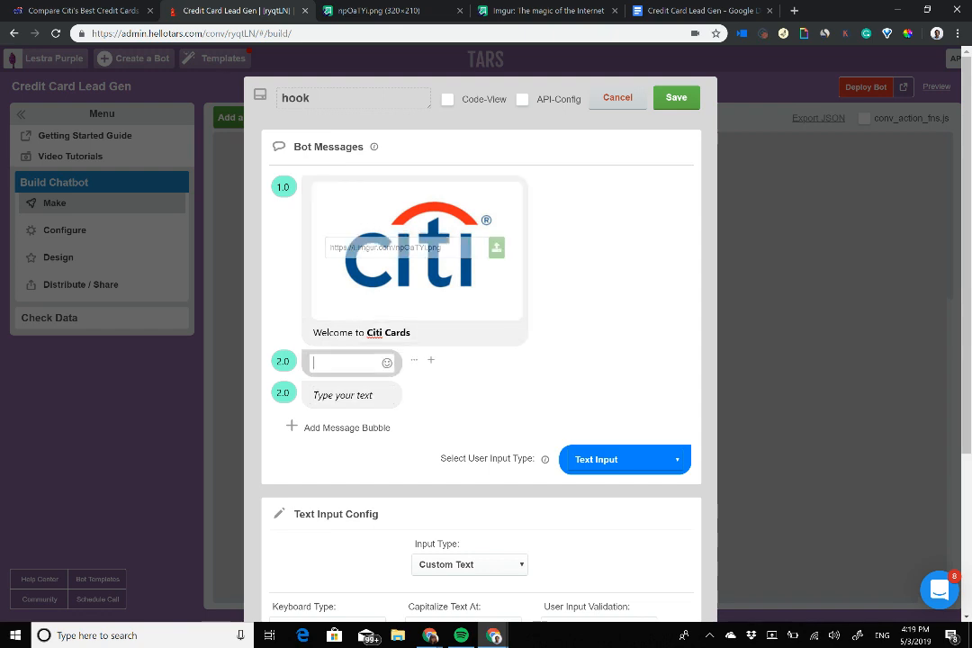
type("WE have a wide o")
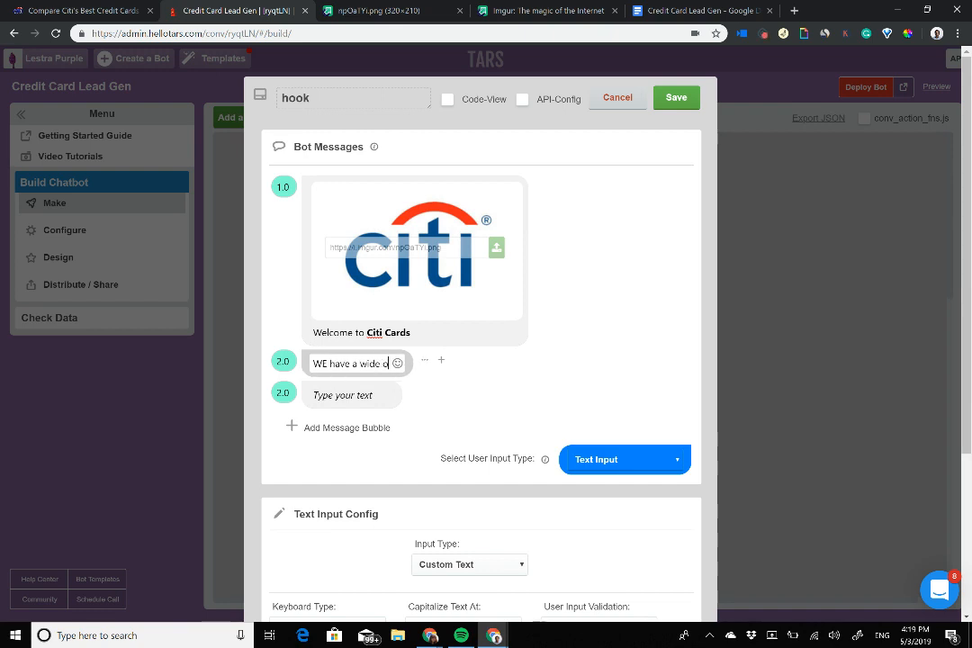
key("BackSpace")
type("ran")
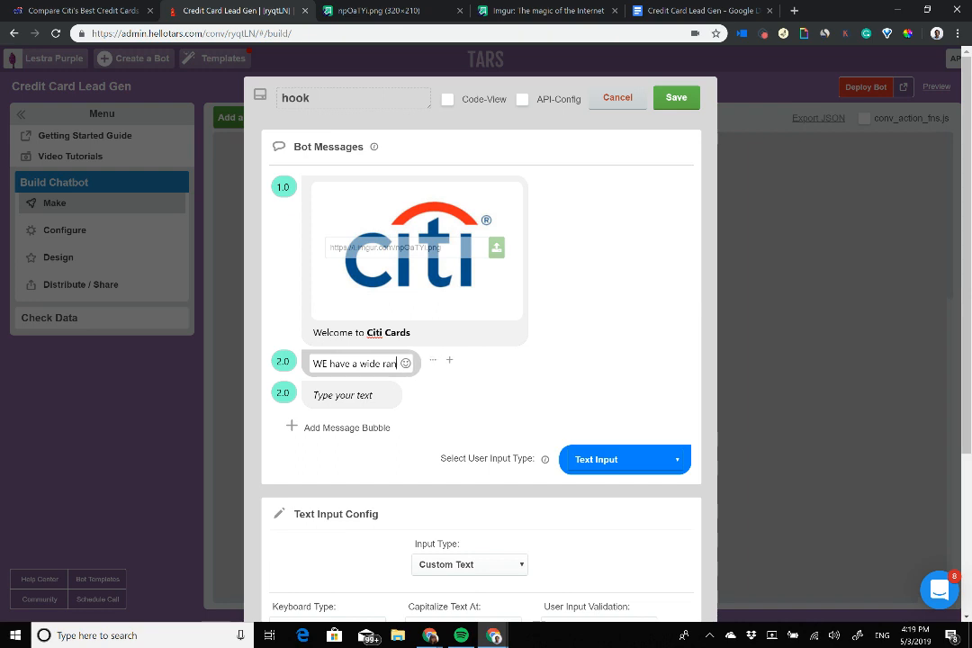
type("ge of credit ")
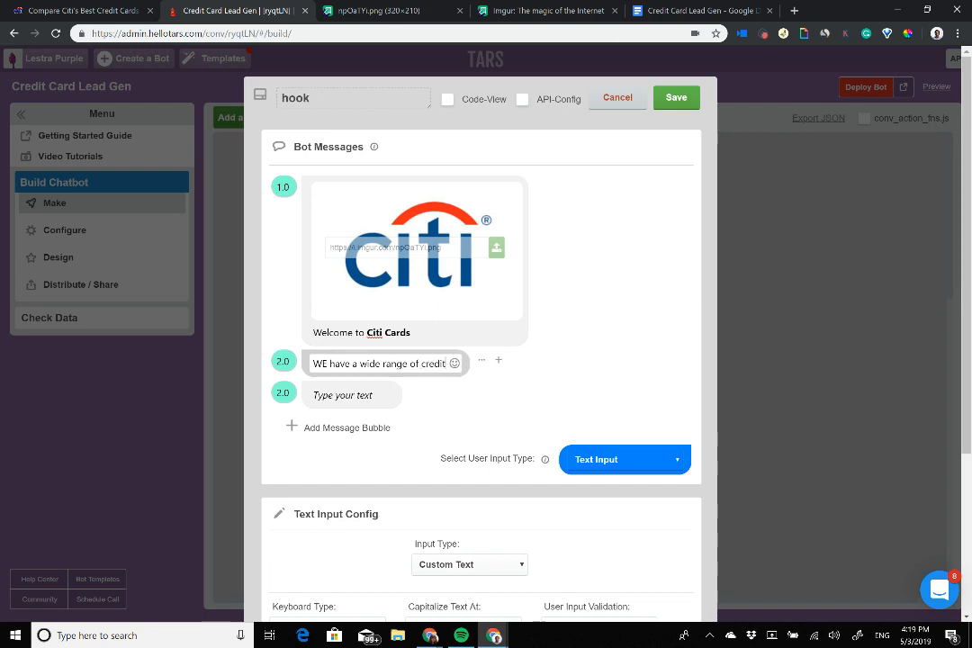
type("cards th")
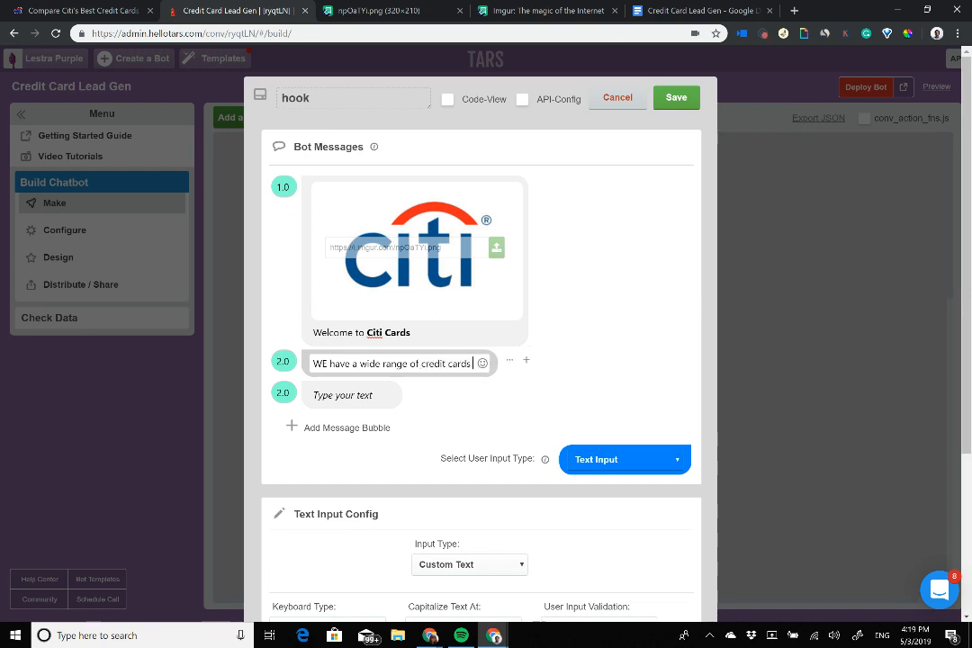
key("BackSpace")
type("o")
type(" match")
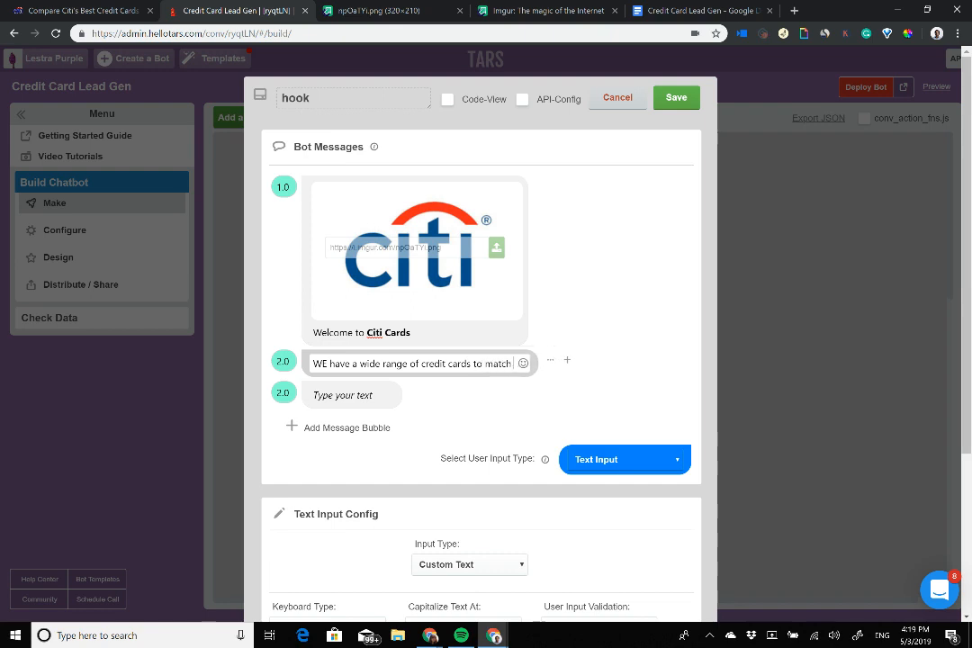
type(" your exact needs")
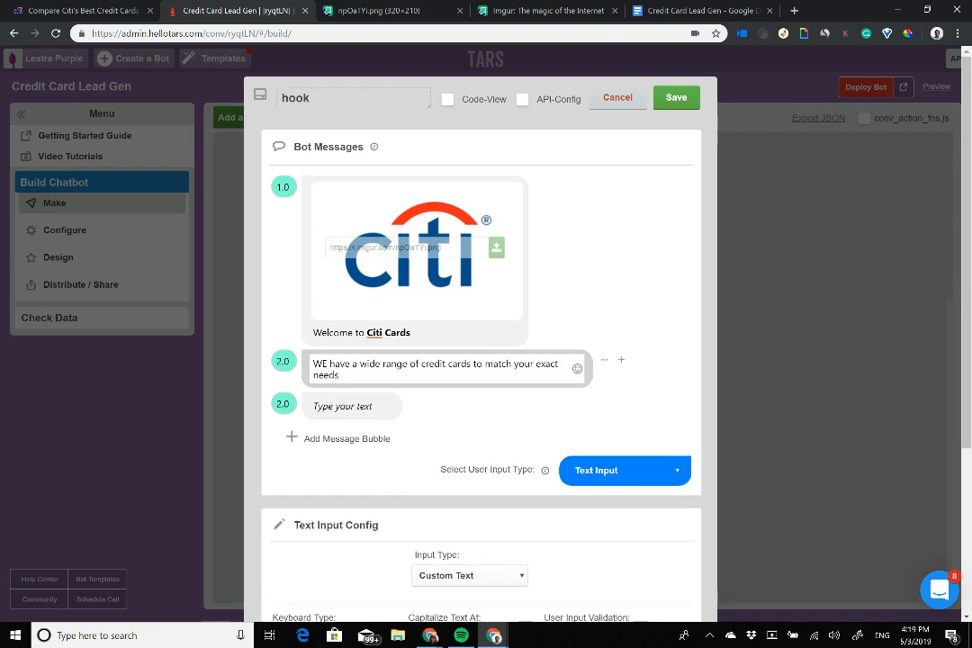
key("BackSpace")
type("e")
Step: Select the second message's text and briefly glance at the Citi cards page
left_click_drag(420, 364, 473, 364)
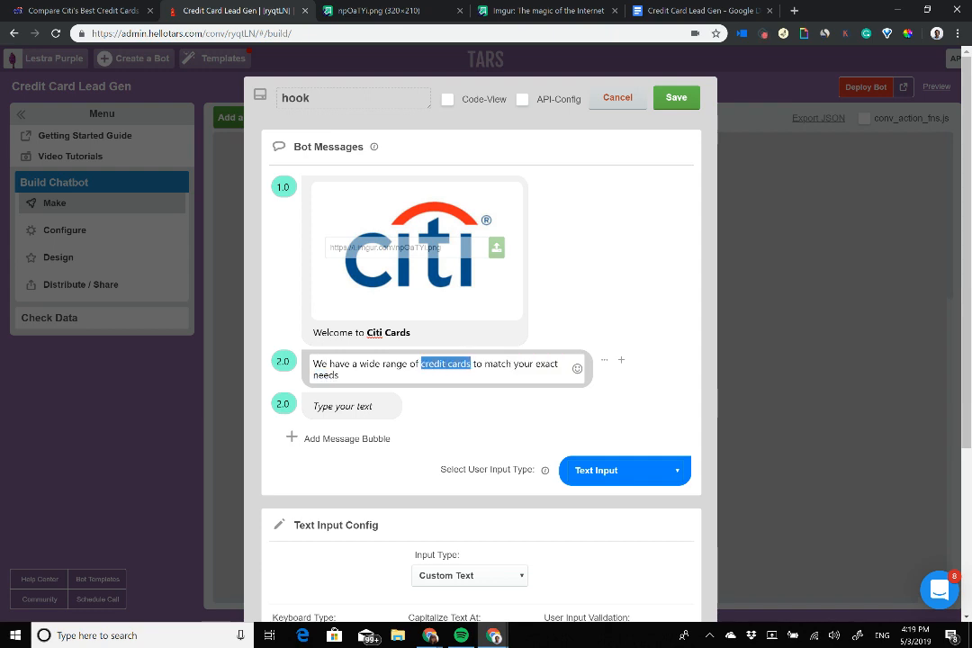
left_click(346, 406)
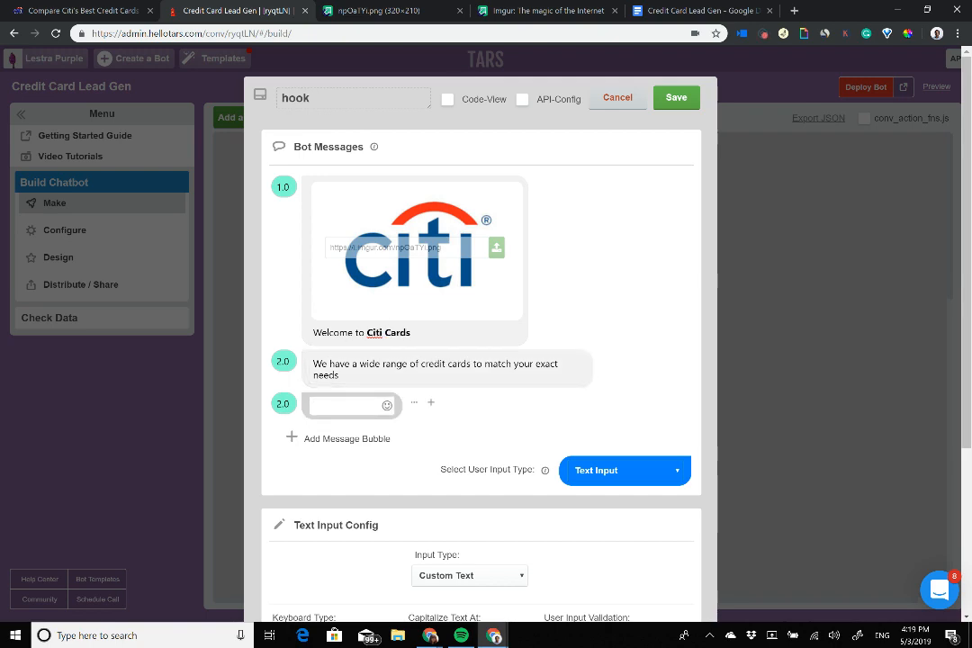
left_click_drag(340, 377, 304, 358)
key("ctrl+c")
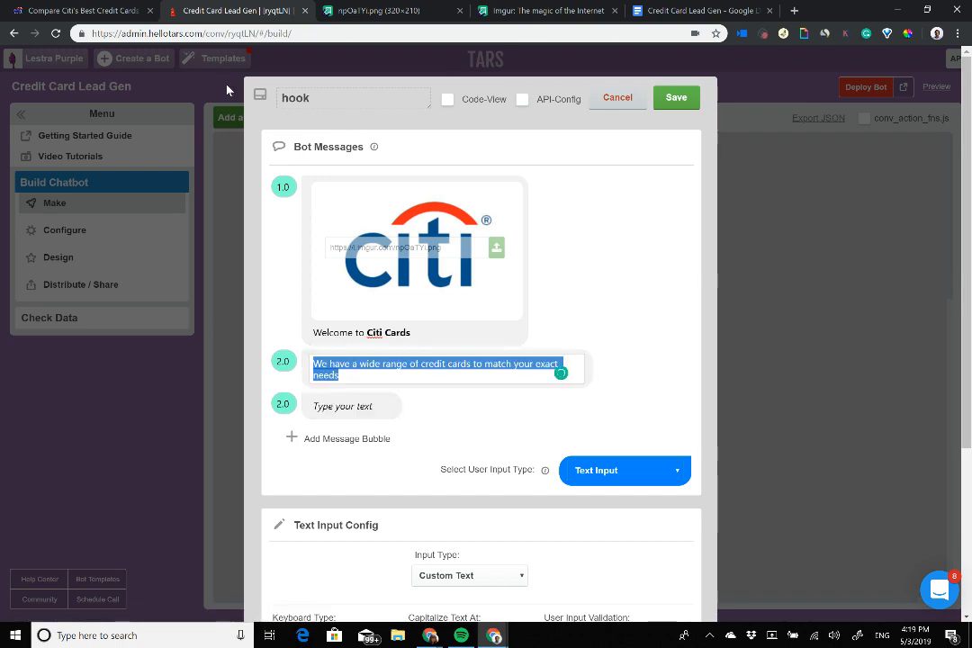
left_click(49, 10)
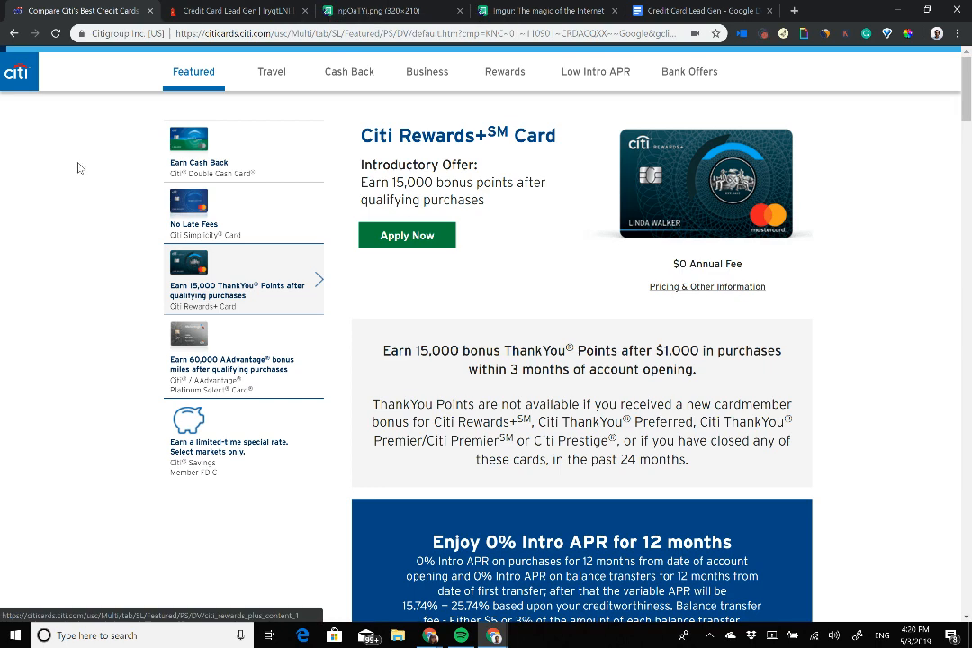
left_click(288, 6)
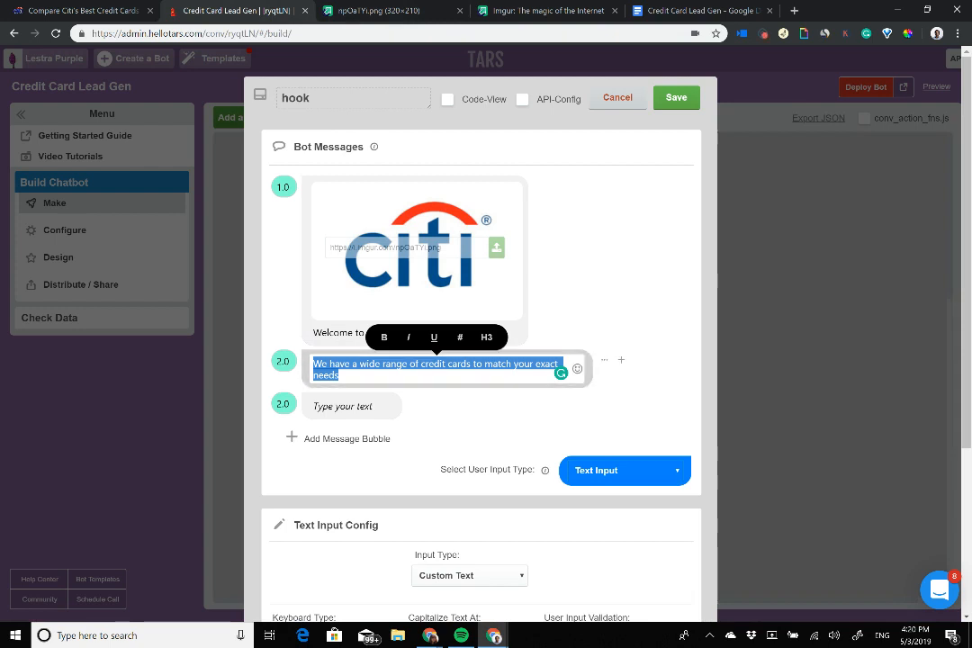
Step: Briefly rewrite the second message as 'How can I help you', then paste the credit-card sentence over it
key("BackSpace")
type("How")
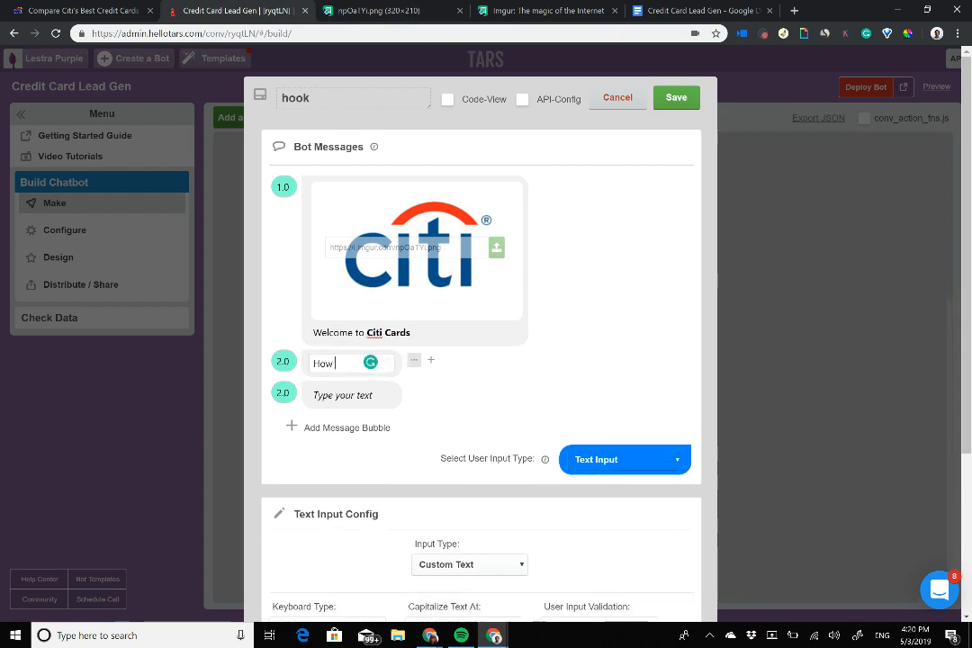
type(" can I help you?")
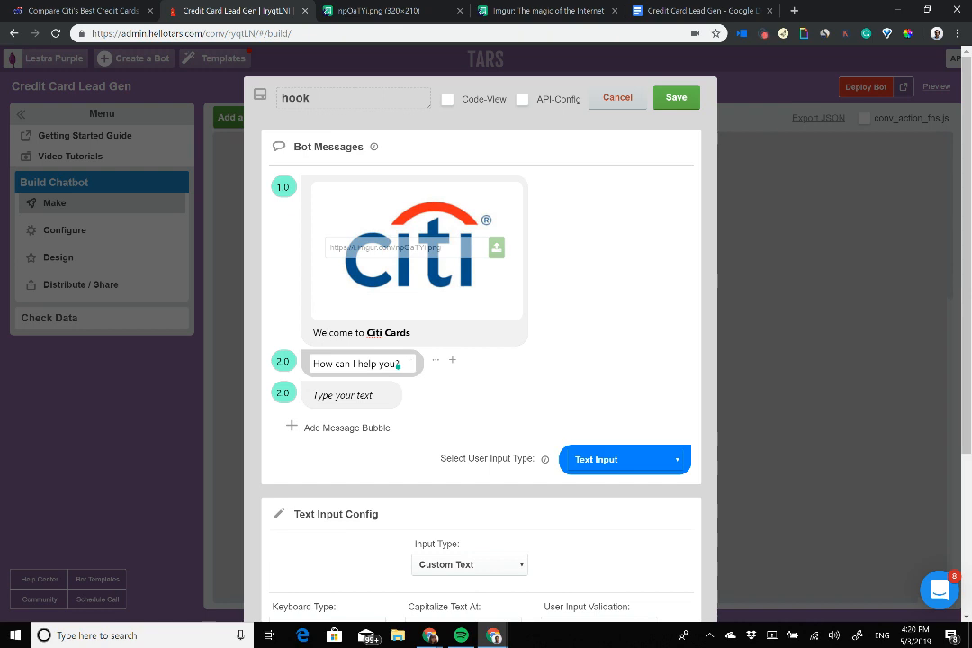
triple_click(383, 362)
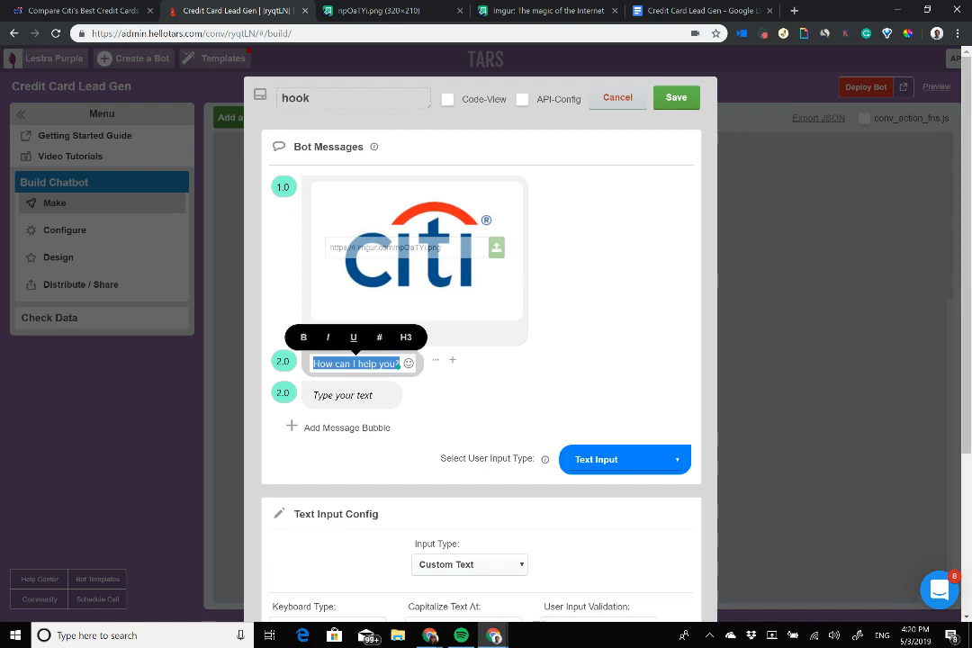
key("ctrl+v")
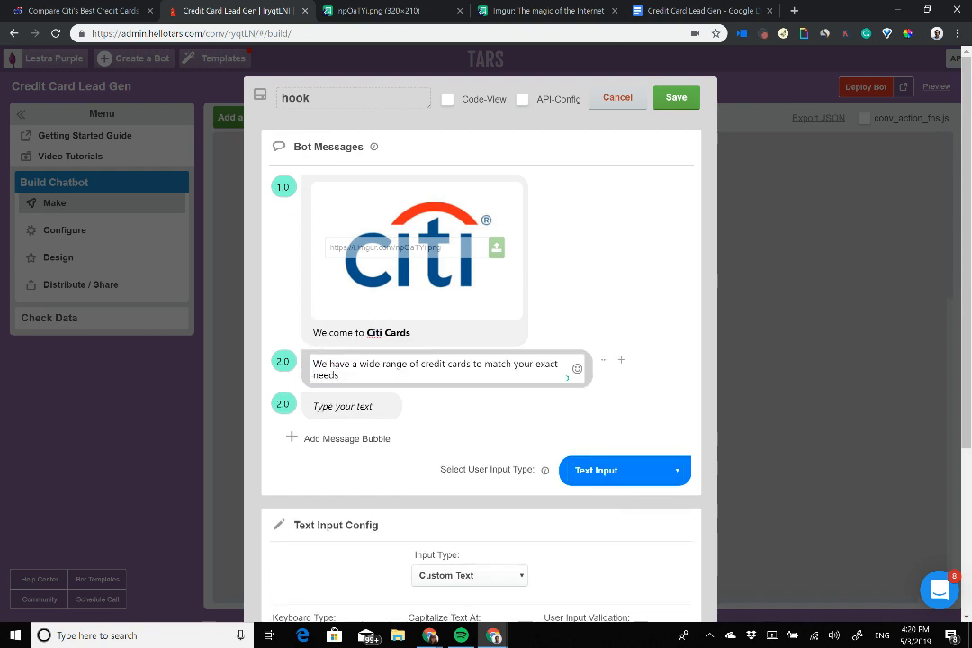
Step: Bold 'wide range of credit cards' in the second message and put the caret in the empty third bubble
left_click_drag(422, 364, 469, 364)
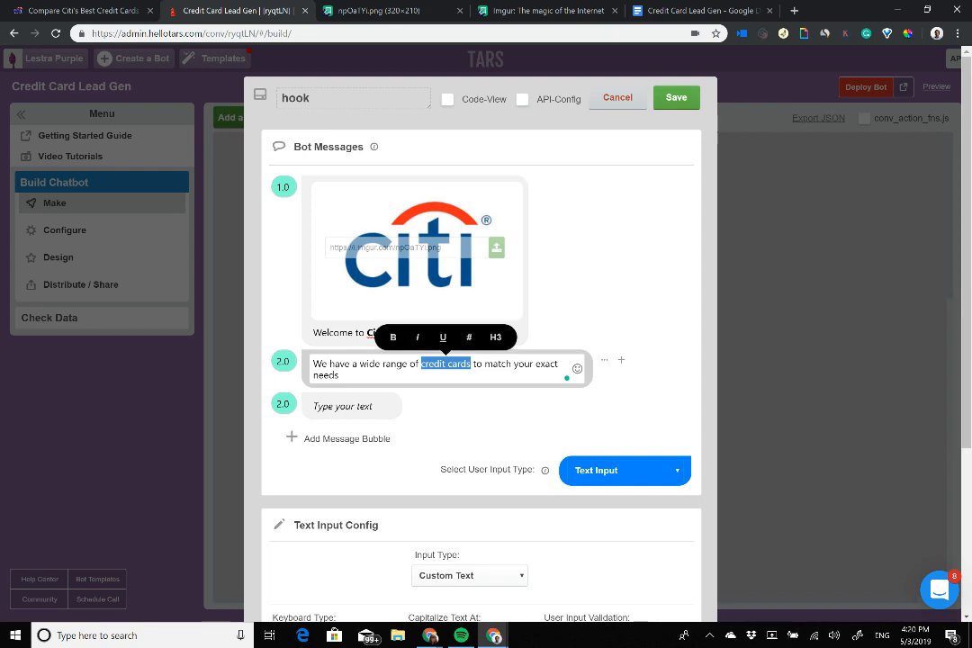
left_click_drag(360, 364, 471, 364)
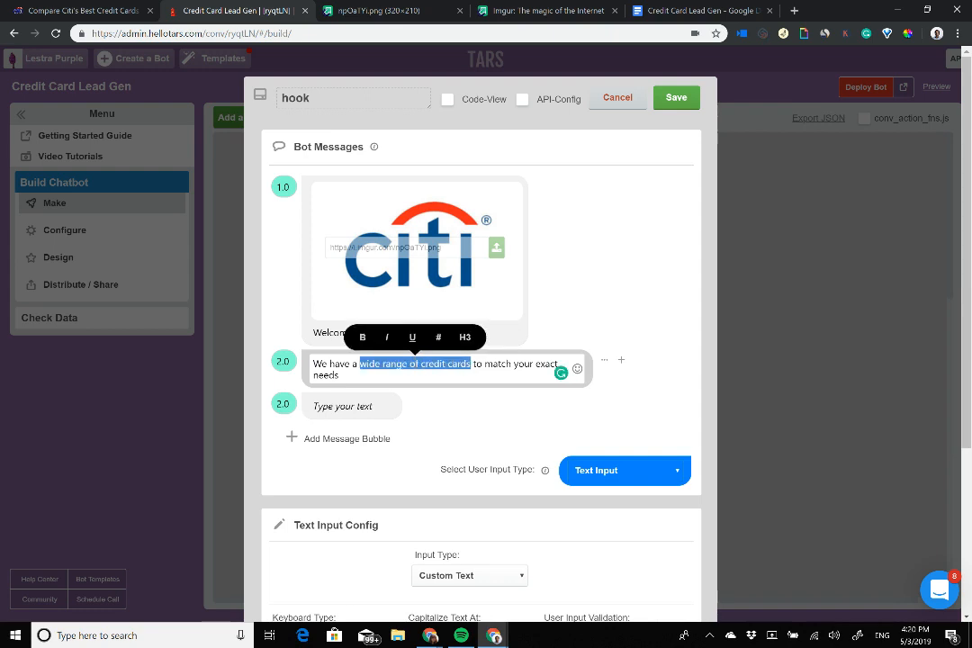
key("ctrl+b")
left_click(343, 406)
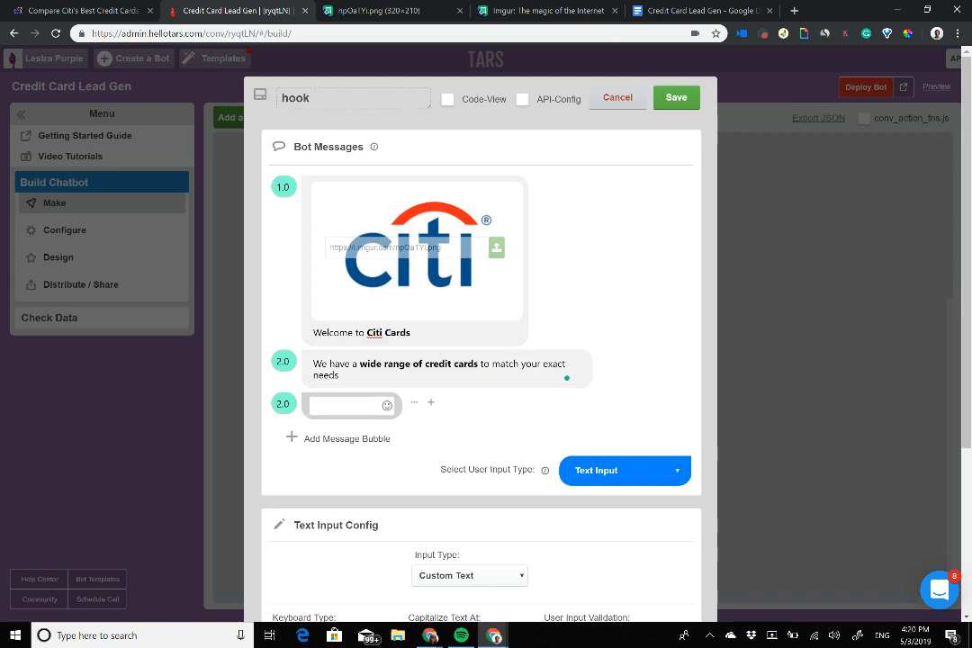
scroll(468, 270, "down", 3)
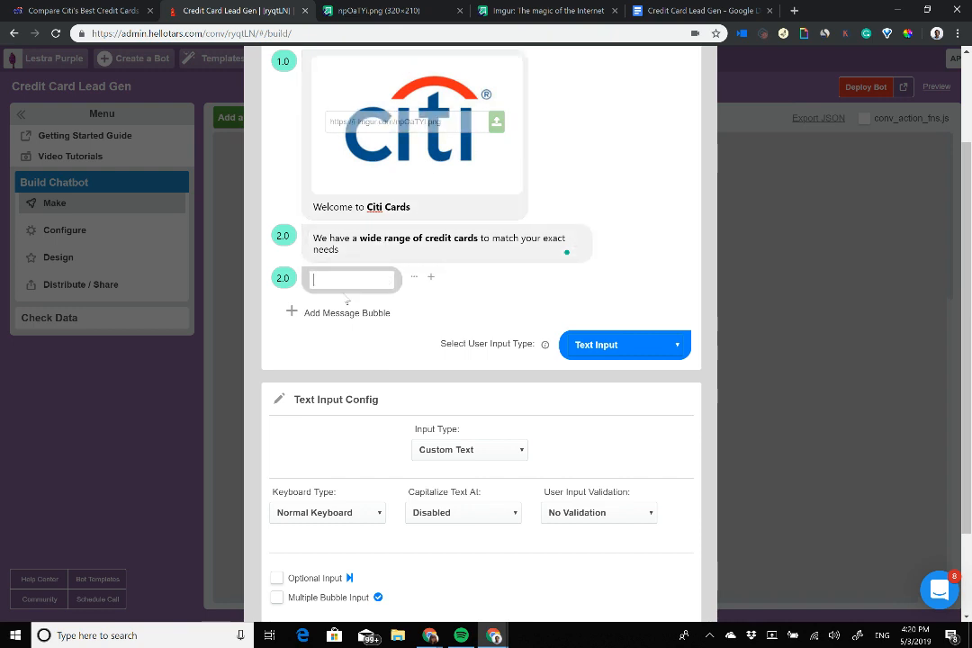
scroll(347, 298, "down", 2)
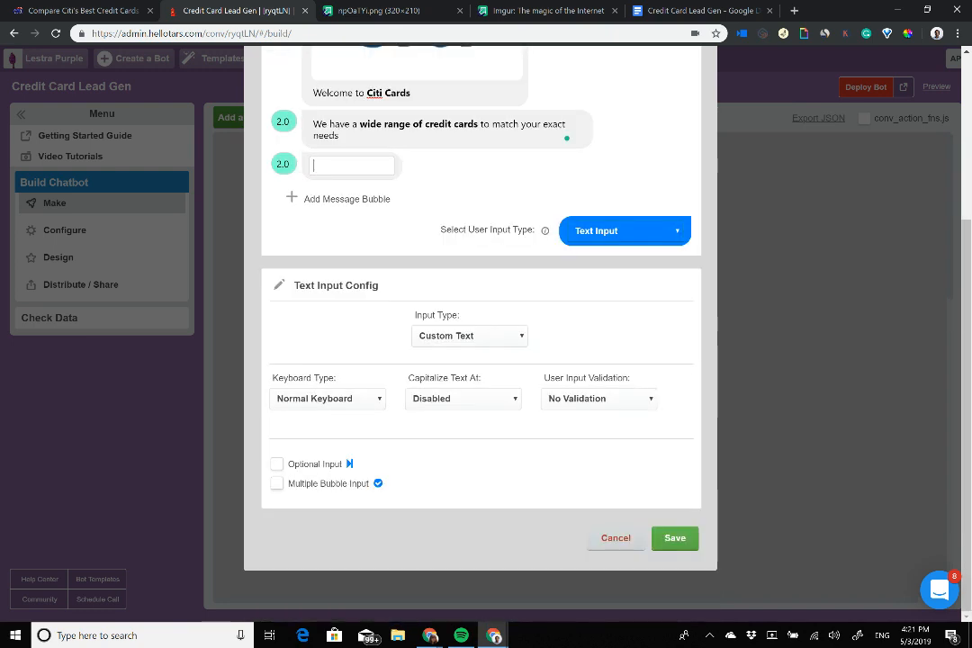
scroll(346, 299, "up", 4)
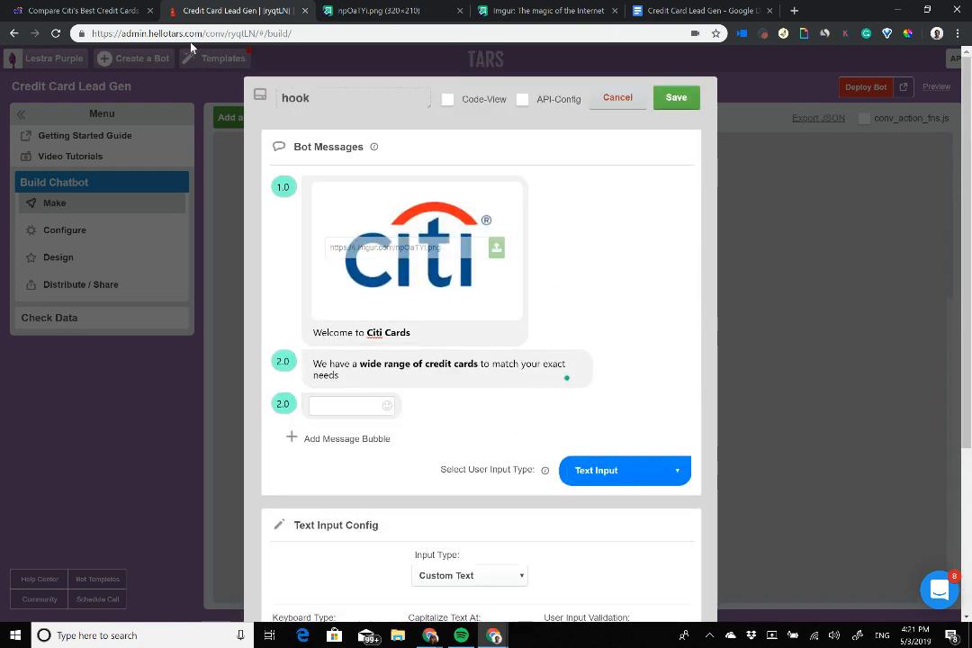
left_click(135, 7)
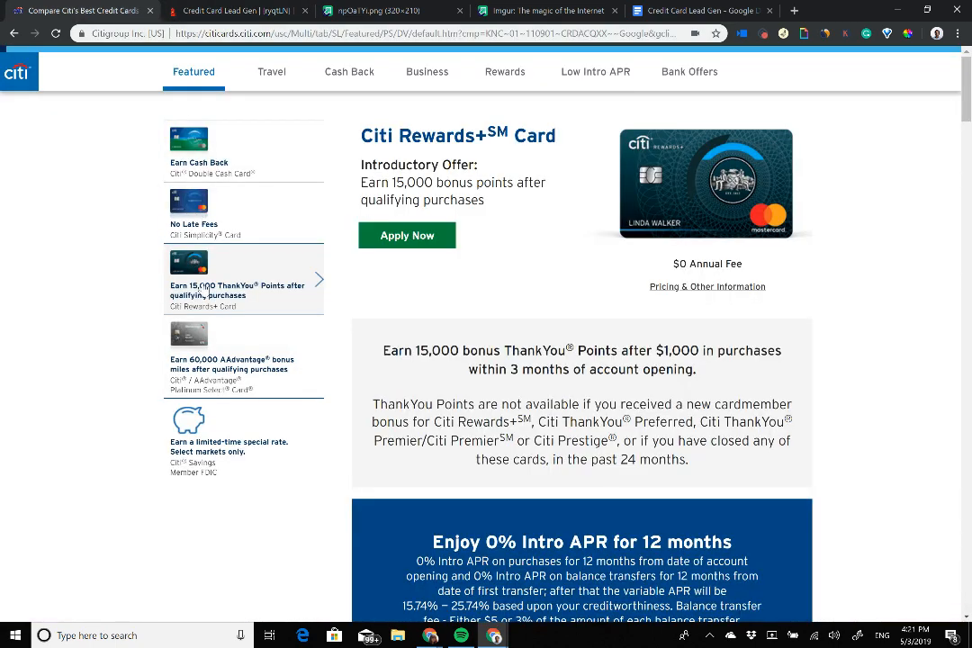
Step: Open the online application form from the Citi Simplicity card offer
left_click(266, 235)
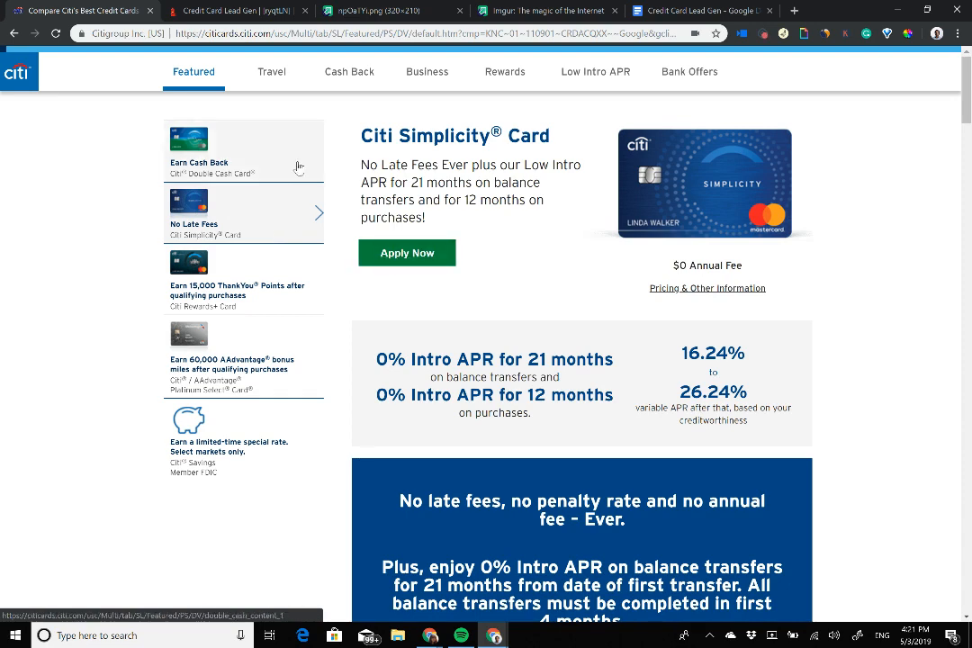
left_click(423, 220)
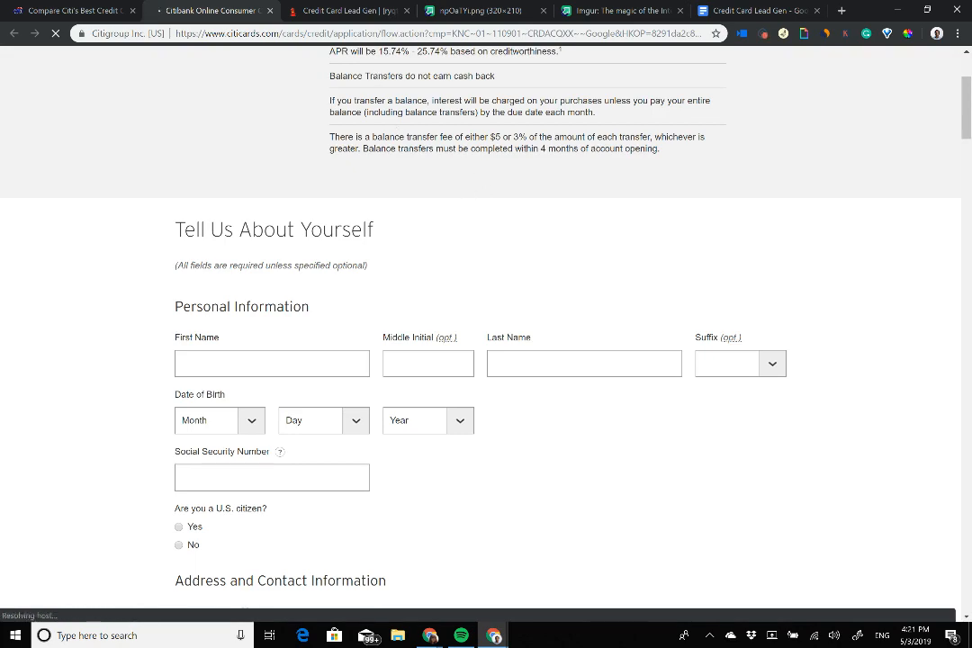
Step: Scroll through the Citi application form, leave First Name empty, and go back to the TARS builder
scroll(445, 191, "down", 5)
scroll(486, 324, "down", 3)
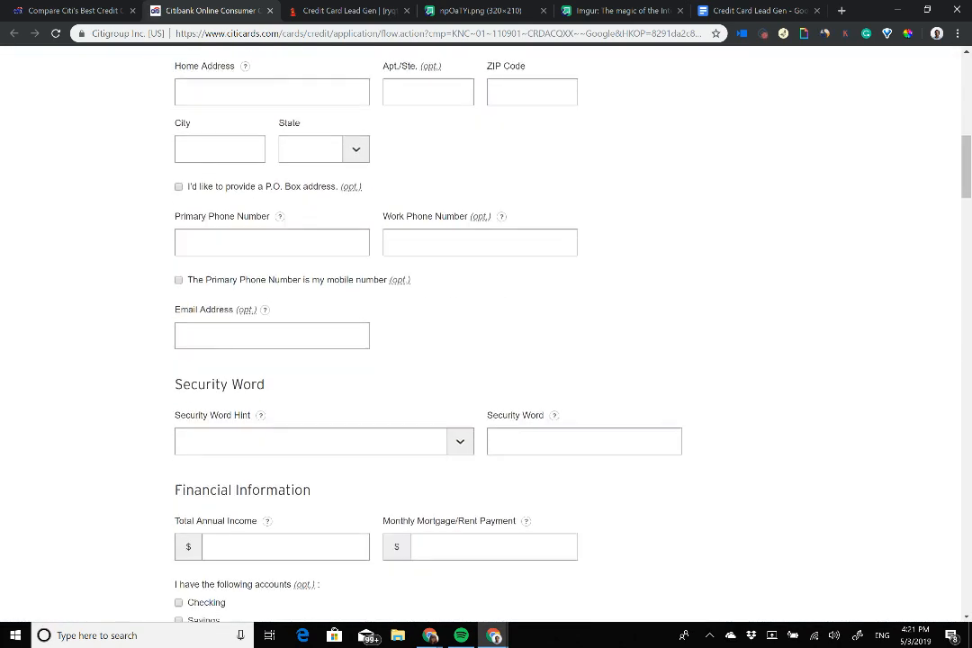
scroll(486, 324, "down", 3)
scroll(486, 324, "down", 15)
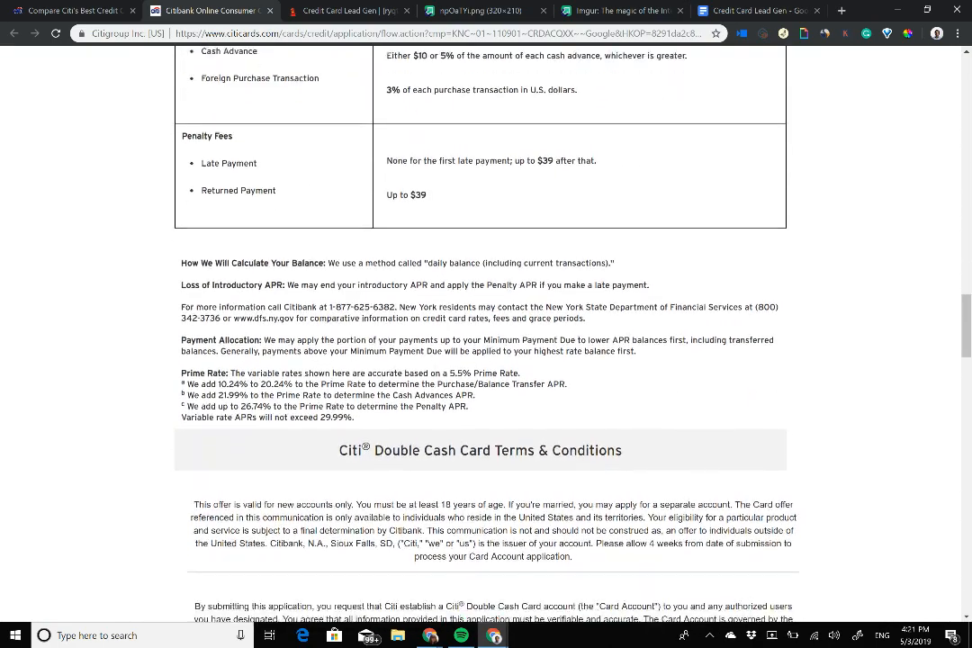
key("Home")
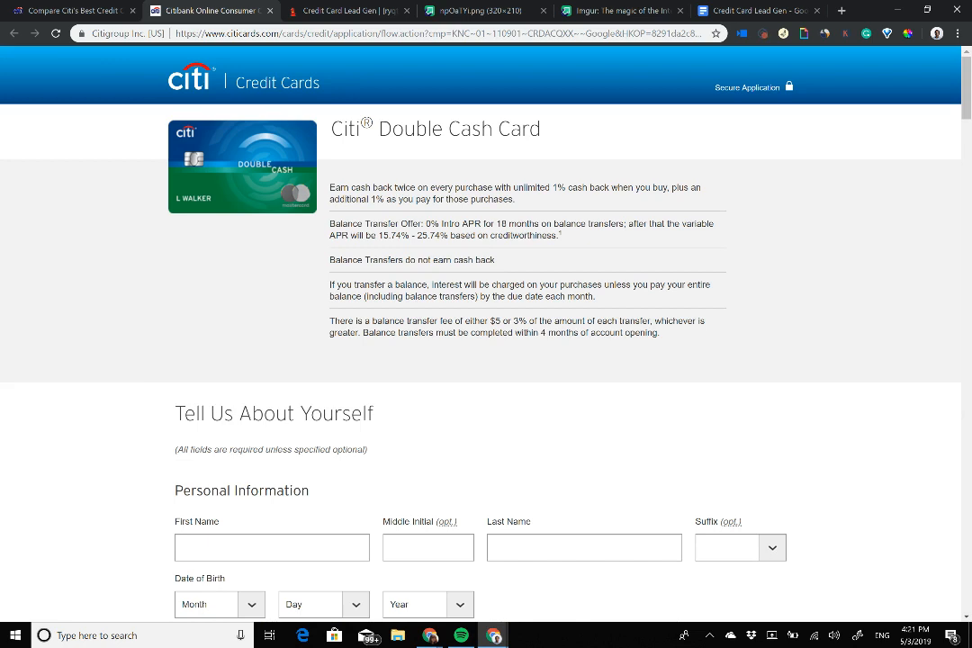
scroll(486, 333, "down", 4)
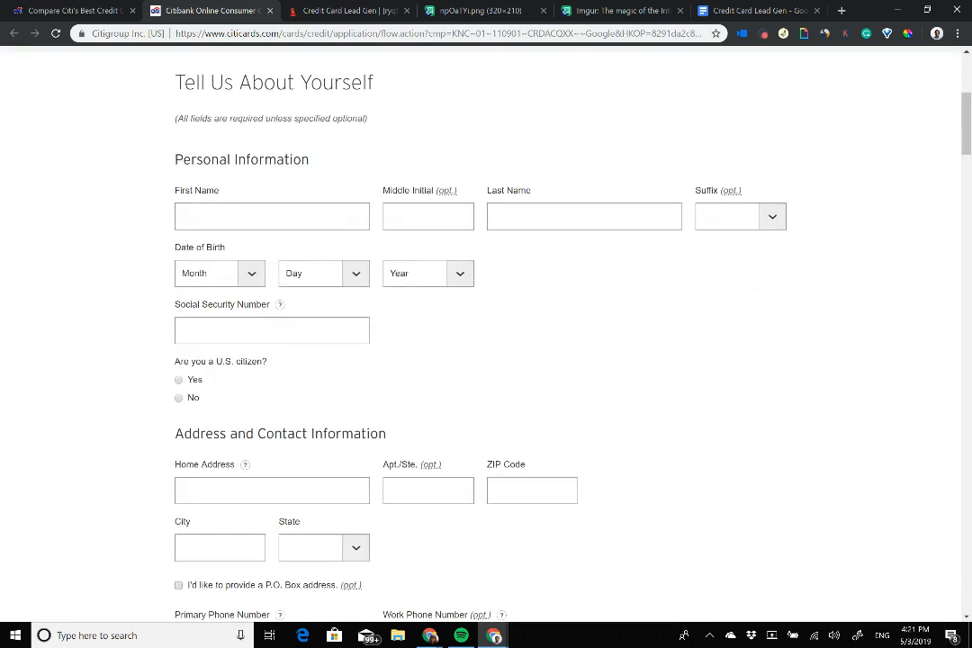
left_click(331, 217)
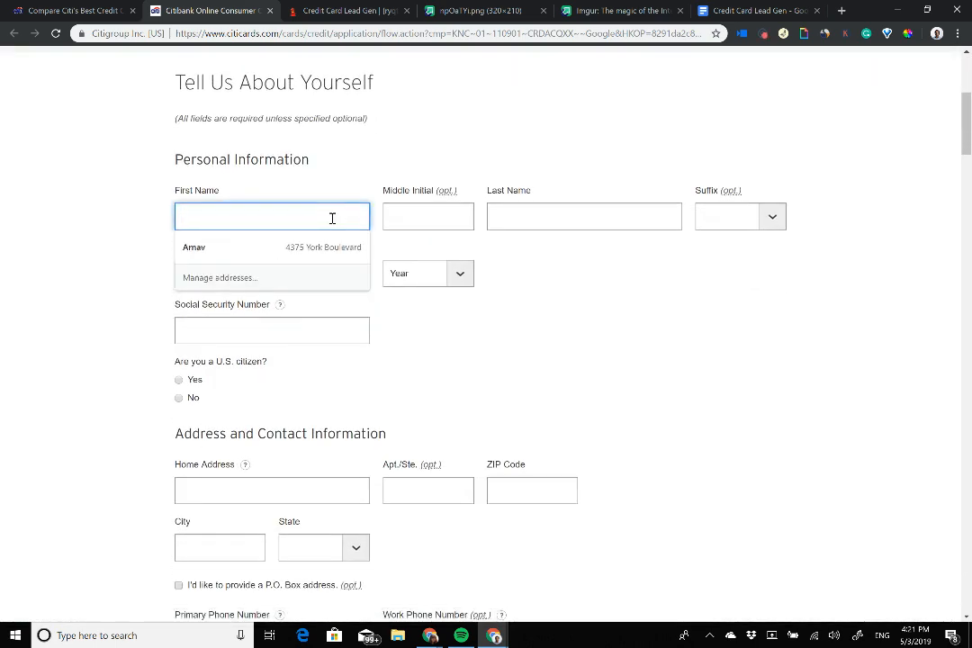
type("A")
key("BackSpace")
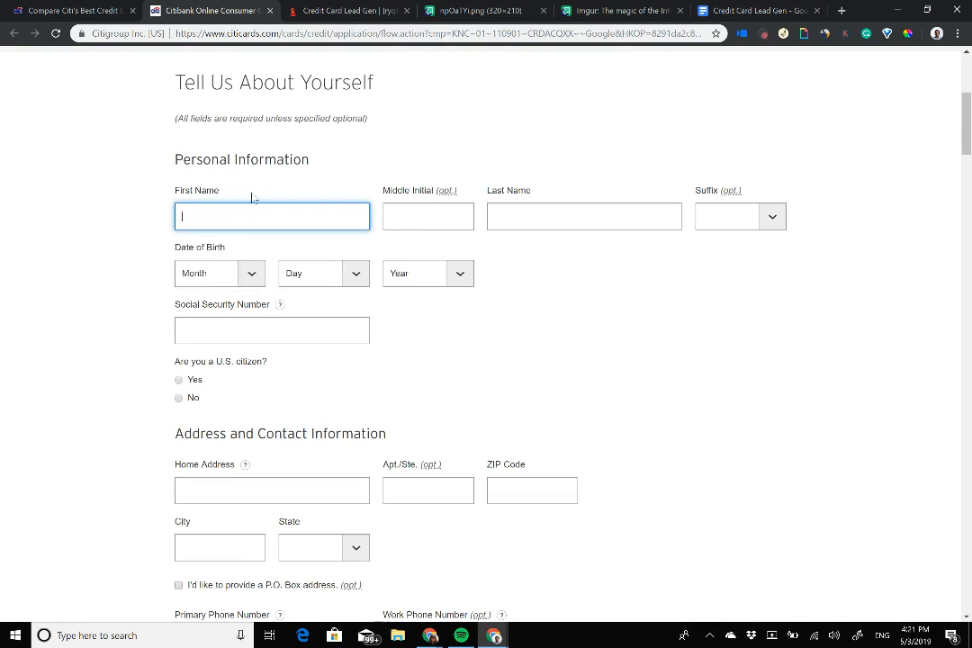
left_click(291, 8)
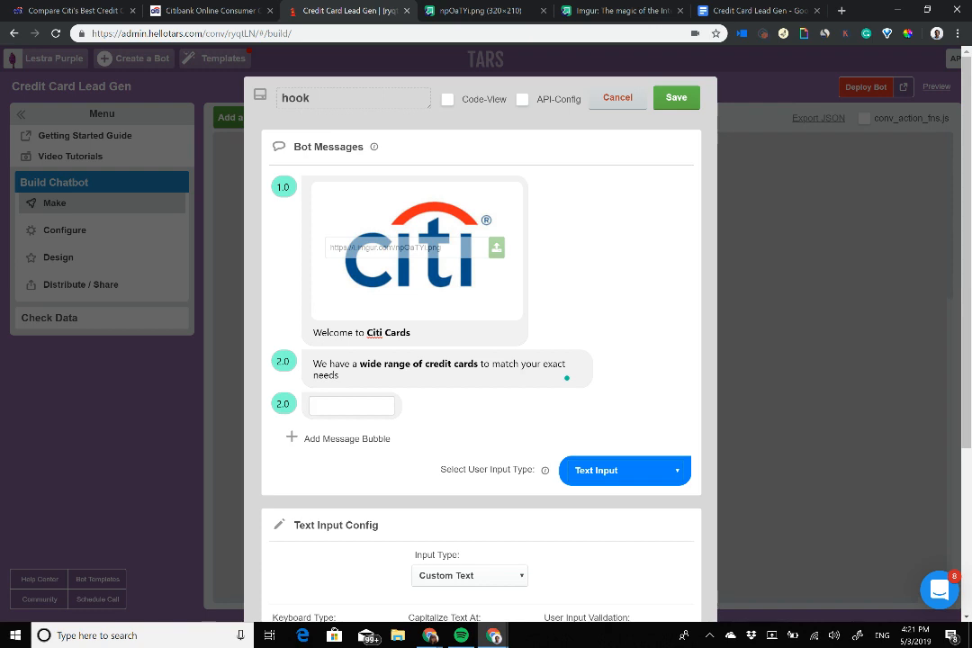
Step: Type 'If you a few minutes, I can help you complete the credit application process' as the third message
scroll(480, 324, "down", 4)
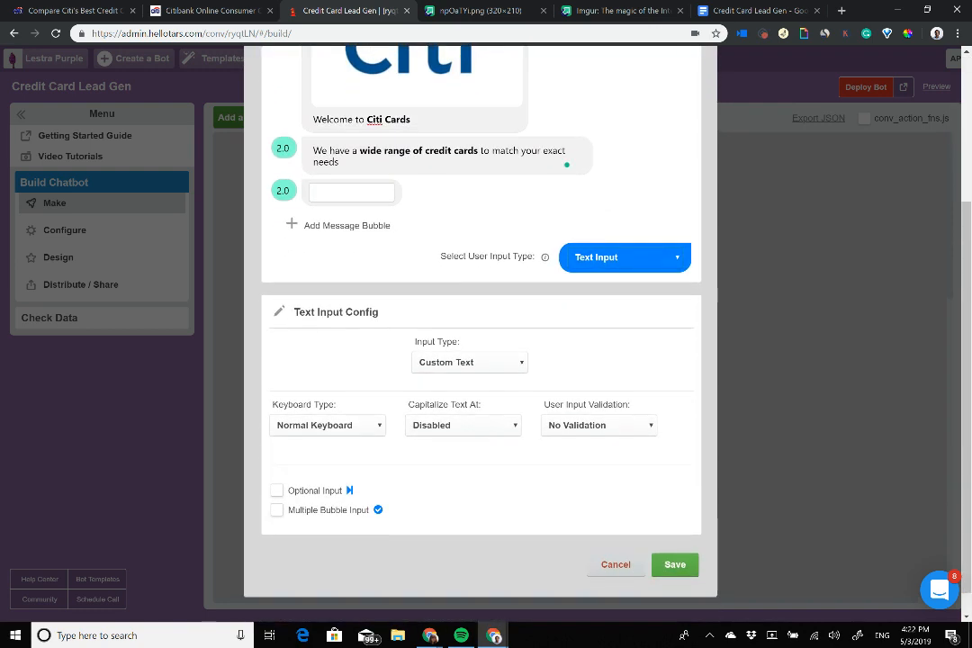
scroll(481, 324, "up", 1)
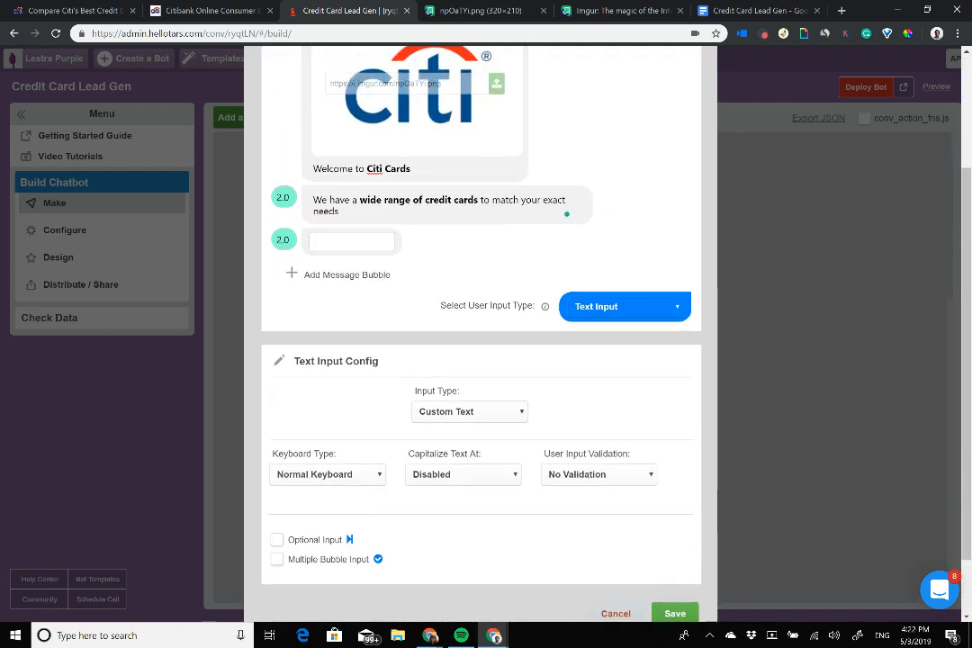
type("If you a few minutes,")
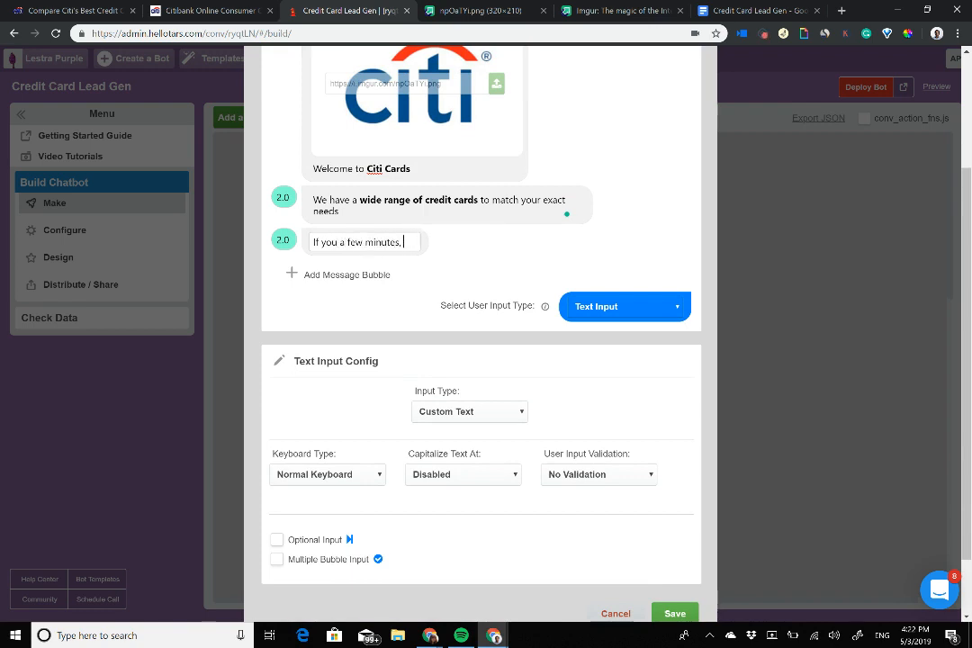
type(" I can help yo")
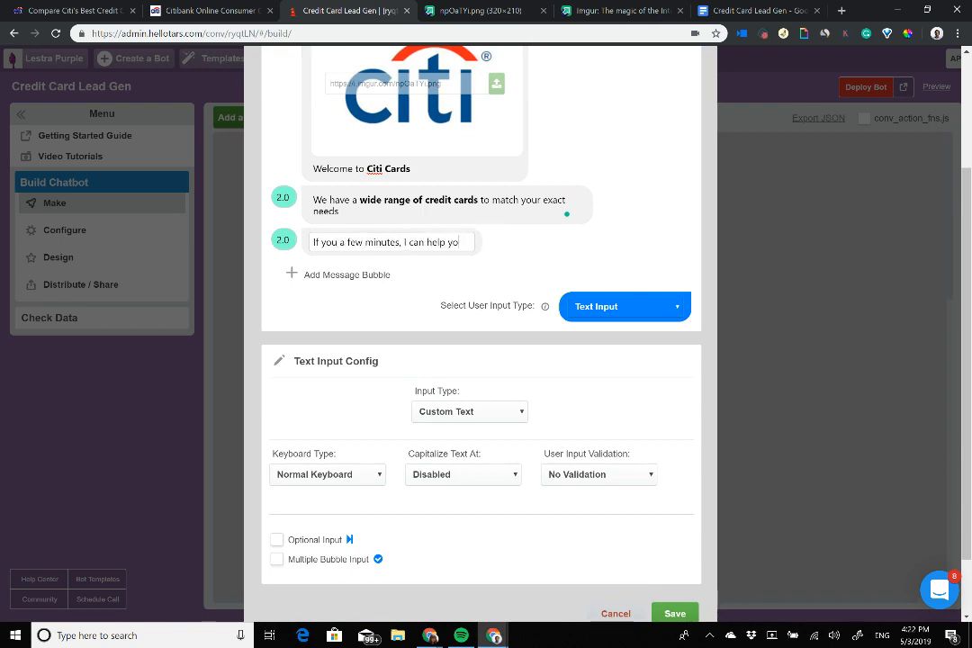
type("u complete")
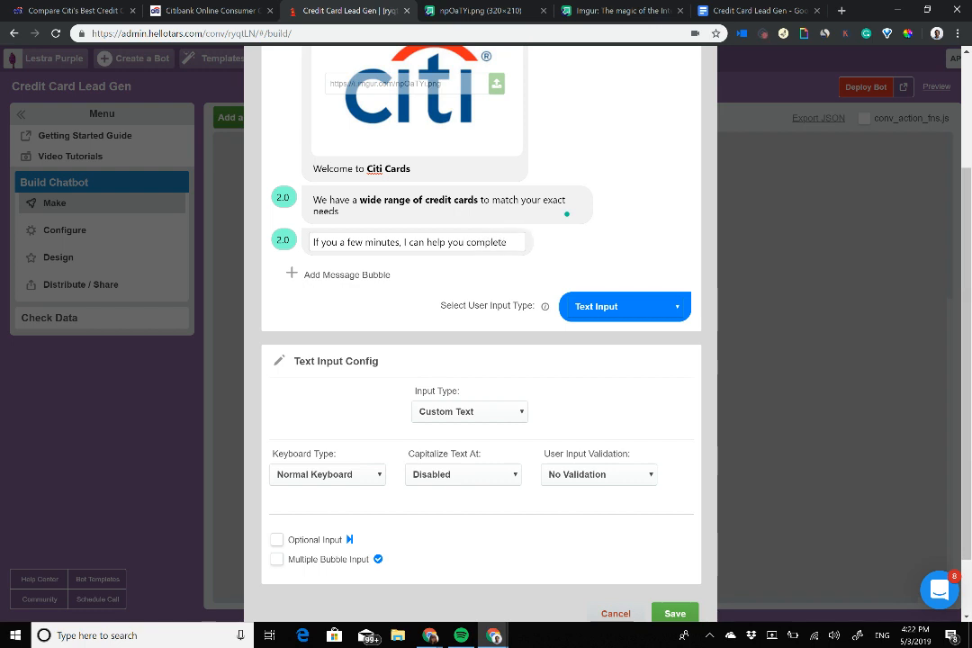
type(" the credit a")
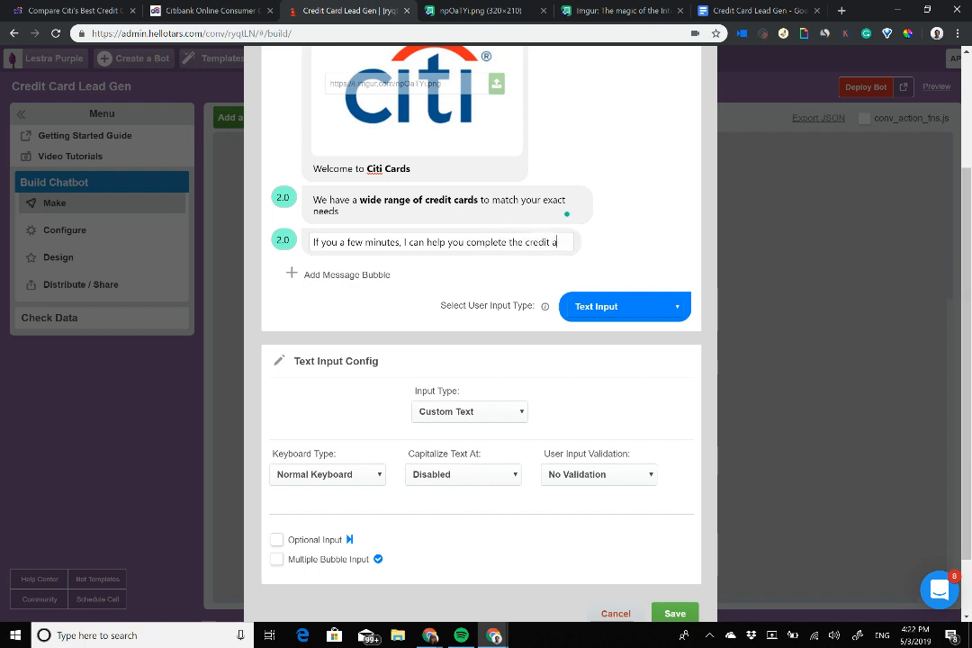
type("pplication proc")
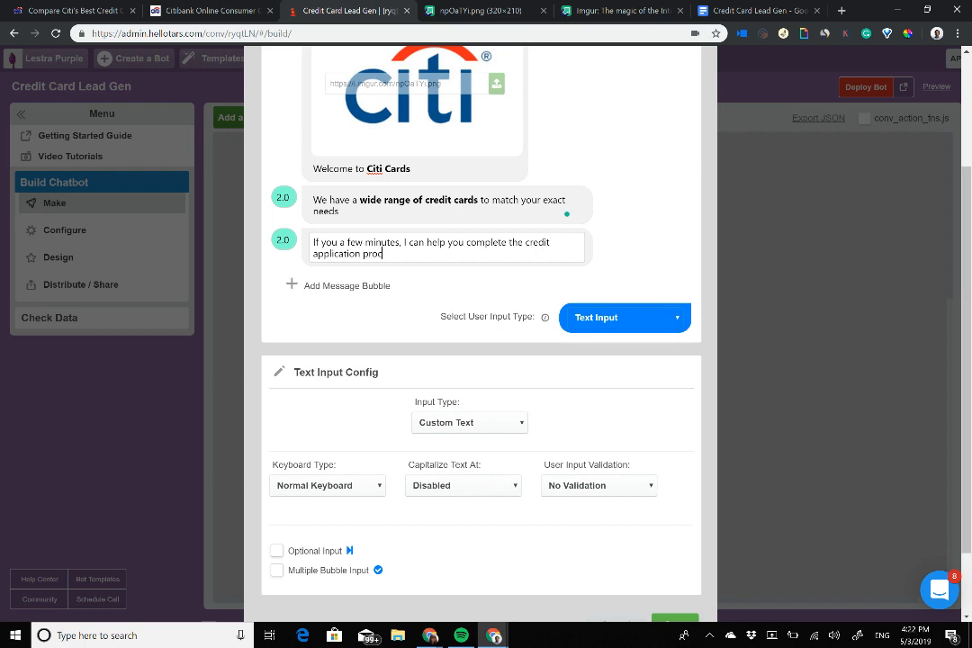
type("ess")
Step: Make the reply a single 'Begin Application' button with icons enabled
left_click(625, 317)
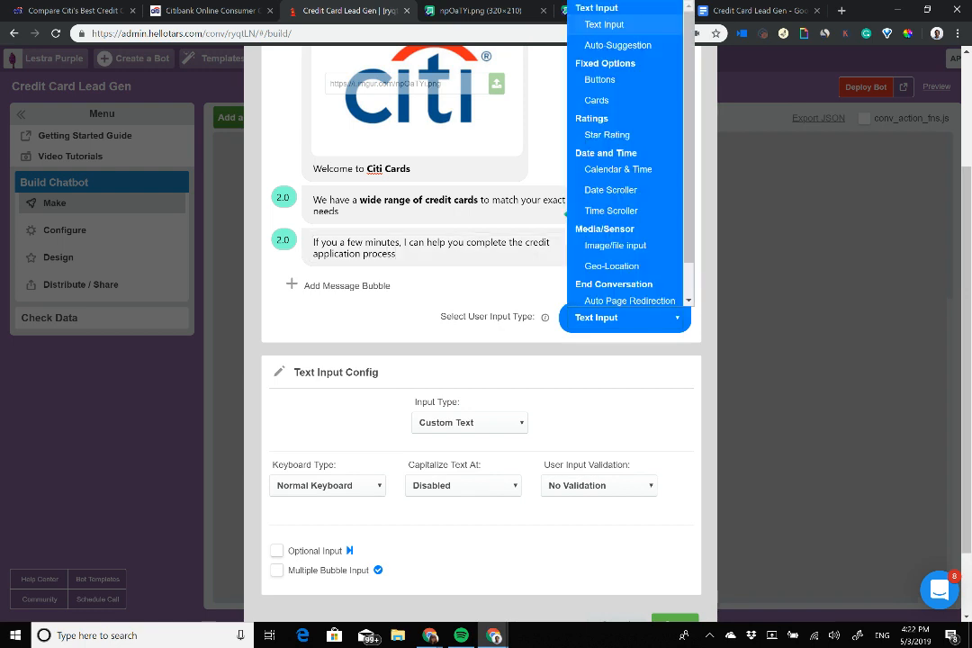
left_click(601, 73)
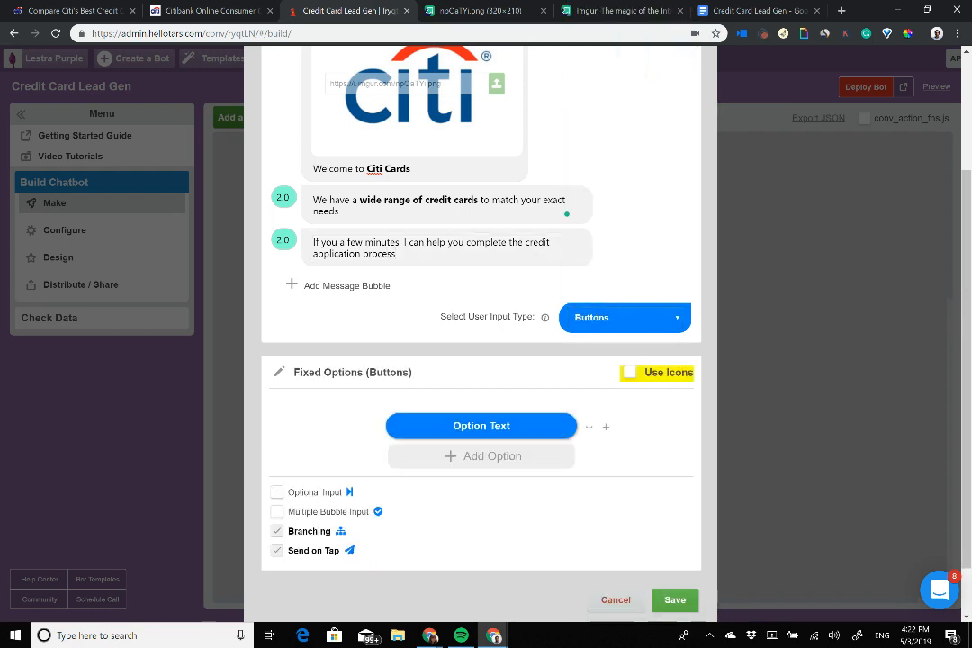
triple_click(497, 426)
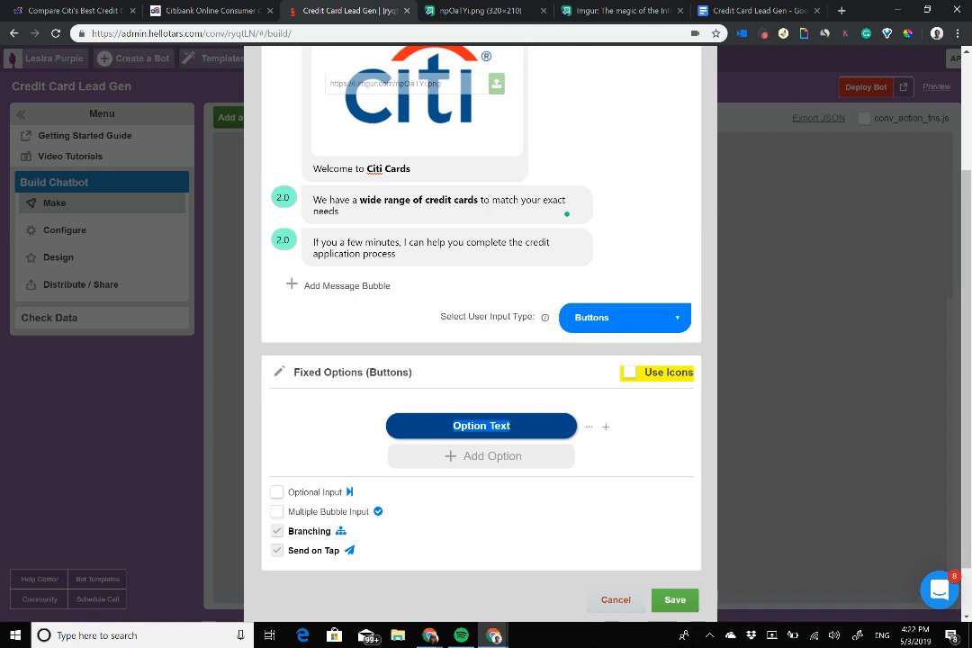
type("Begin ")
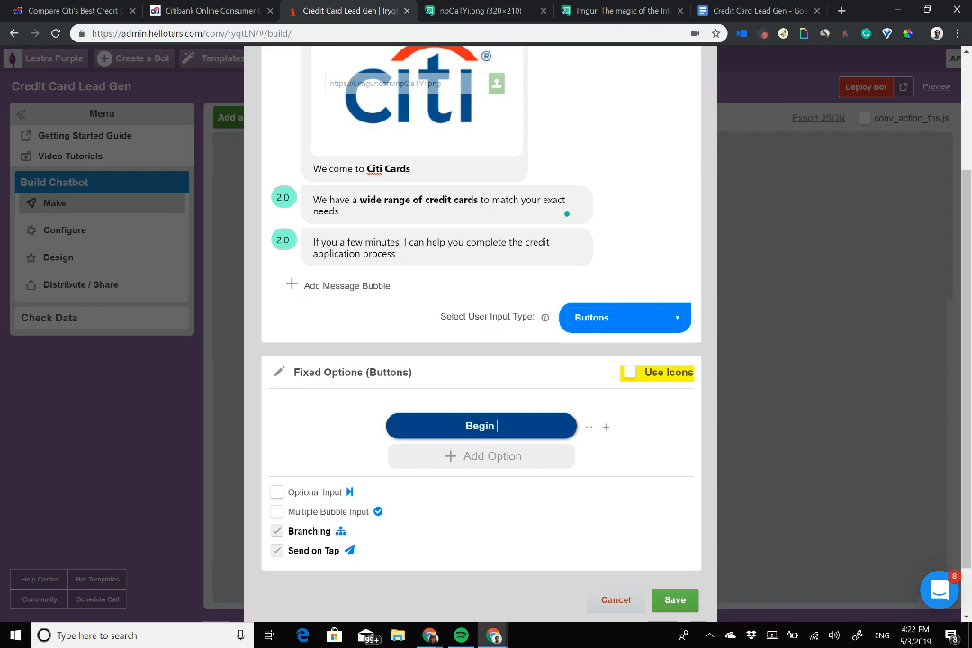
type("Application")
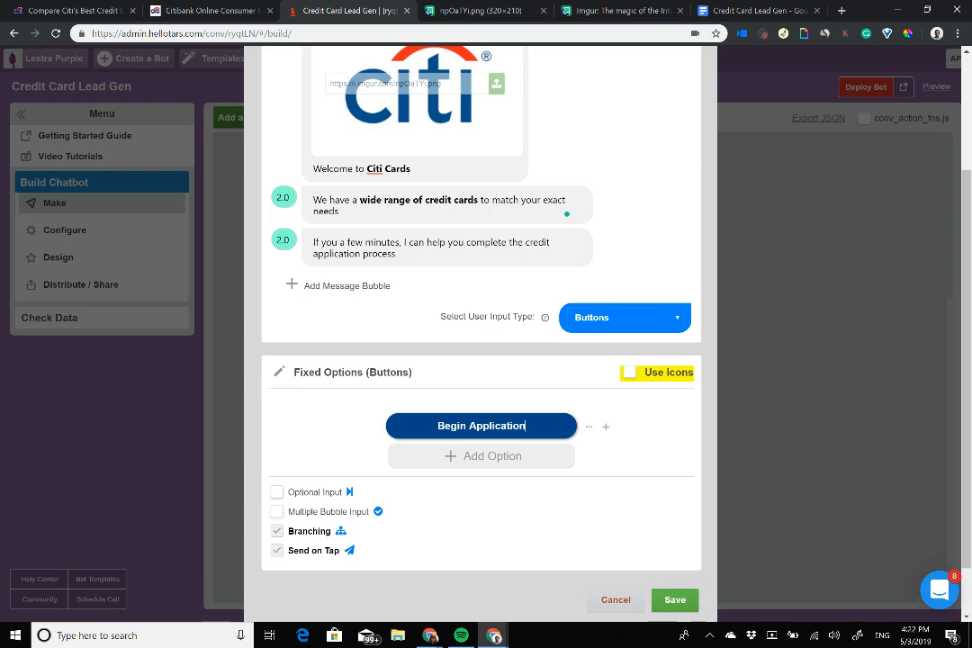
left_click(631, 372)
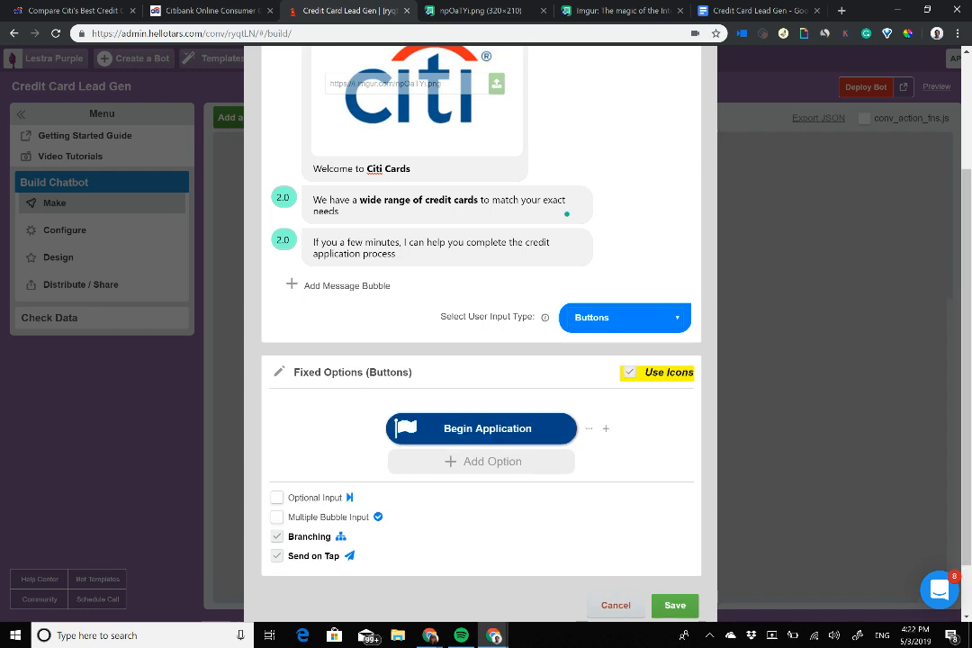
Step: Give the Begin Application button the clipboard-check icon from the Flat Color Icons set
left_click(404, 428)
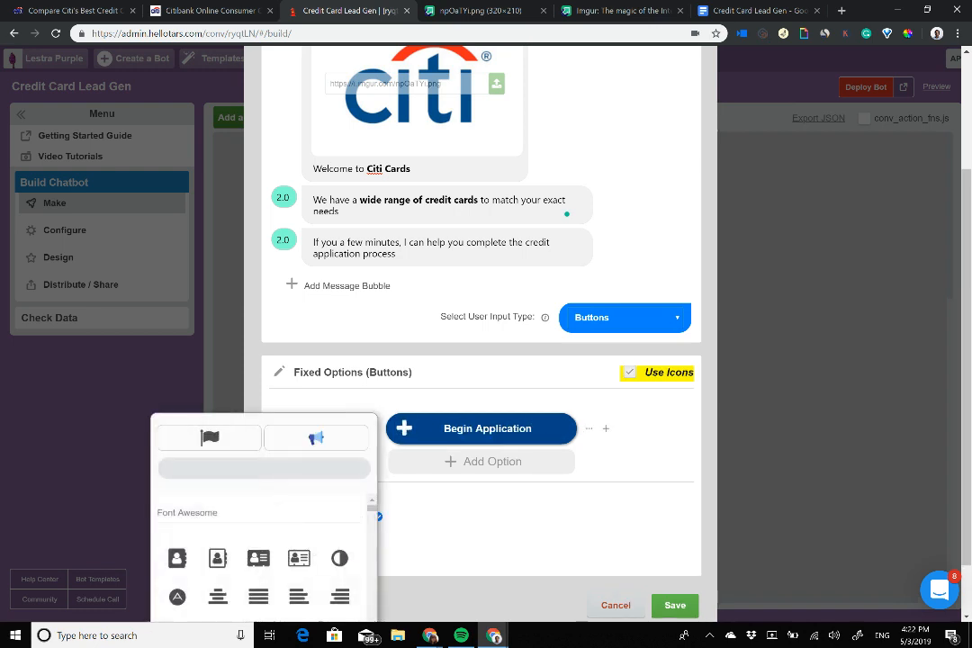
scroll(432, 430, "down", 1)
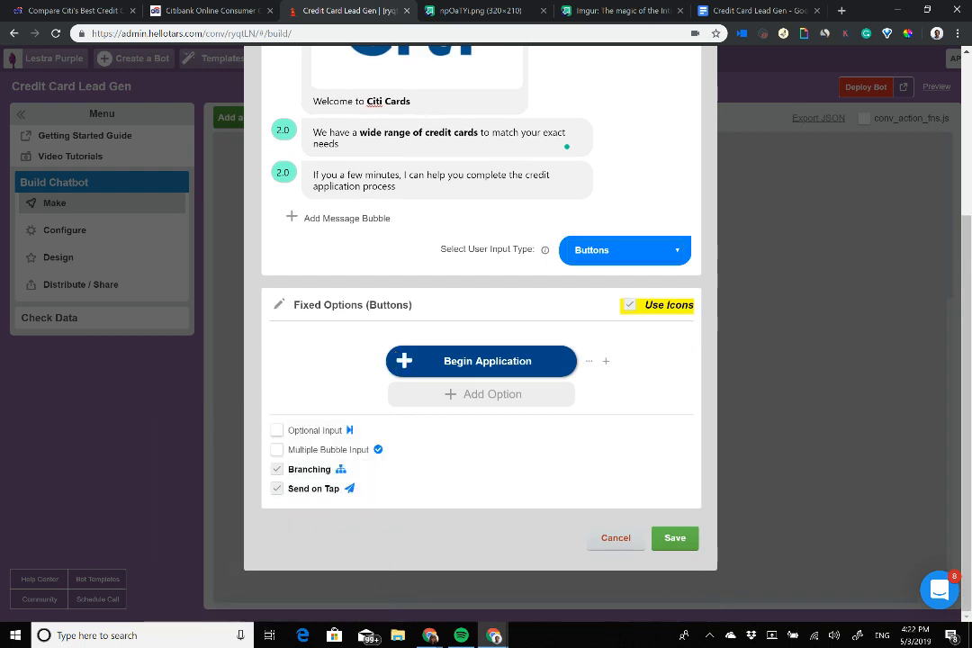
left_click(404, 361)
left_click(316, 370)
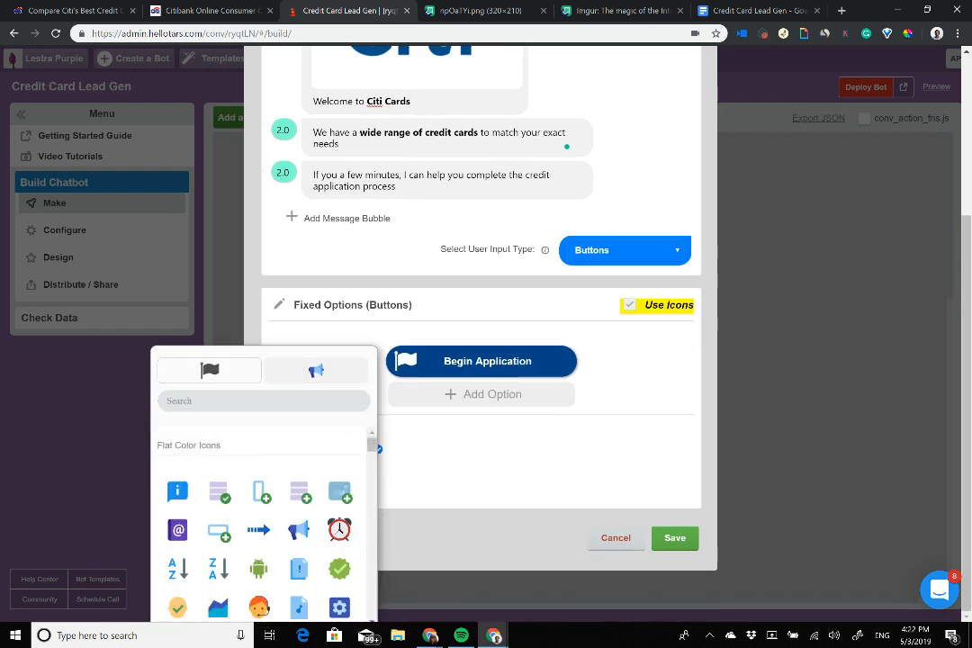
scroll(261, 531, "down", 5)
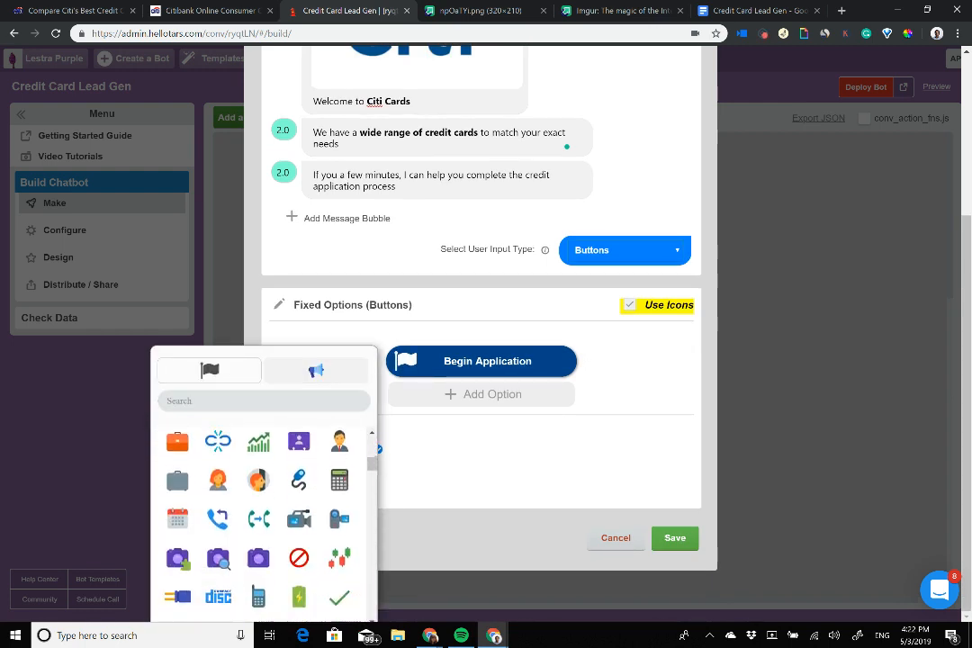
scroll(261, 522, "down", 2)
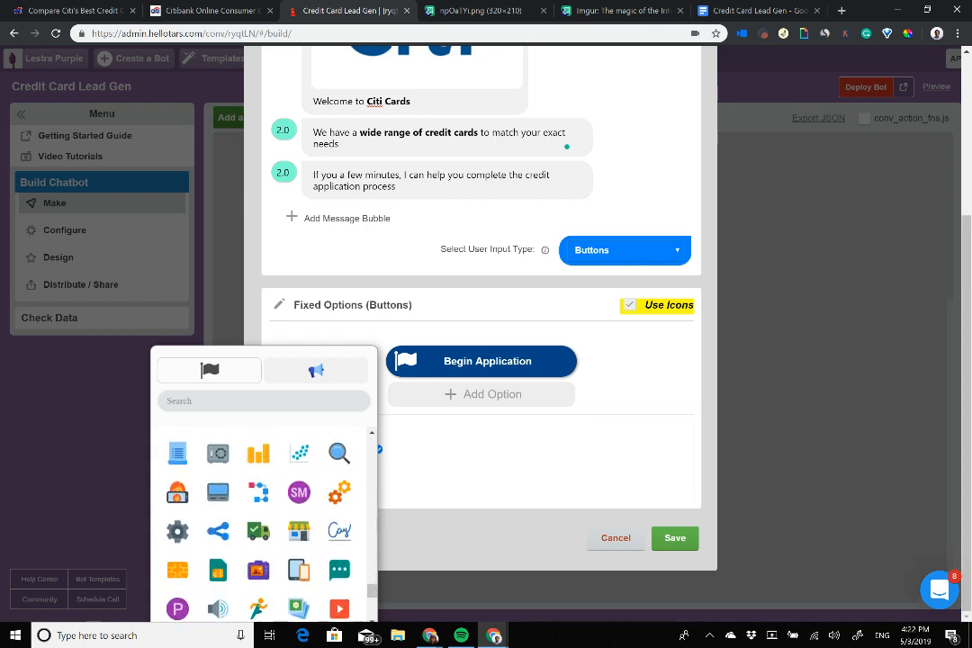
scroll(264, 522, "down", 3)
scroll(264, 522, "down", 10)
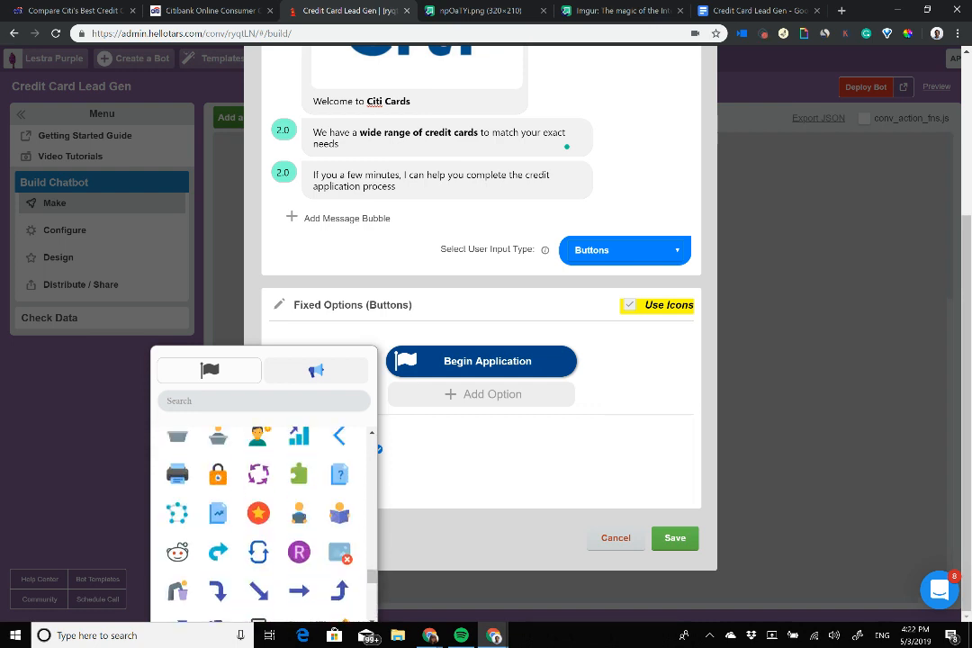
scroll(264, 522, "down", 2)
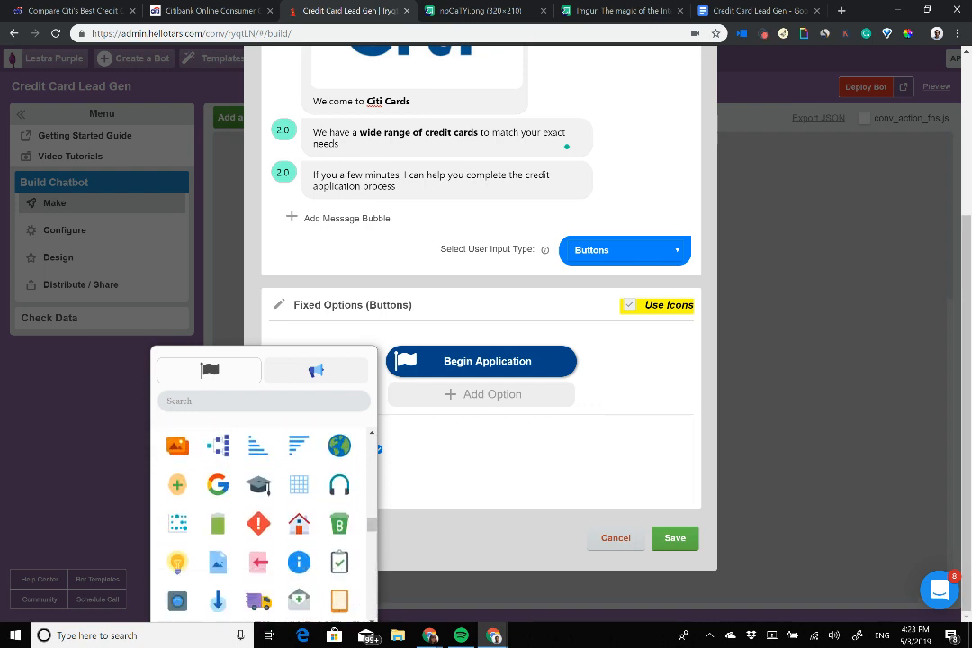
left_click(339, 562)
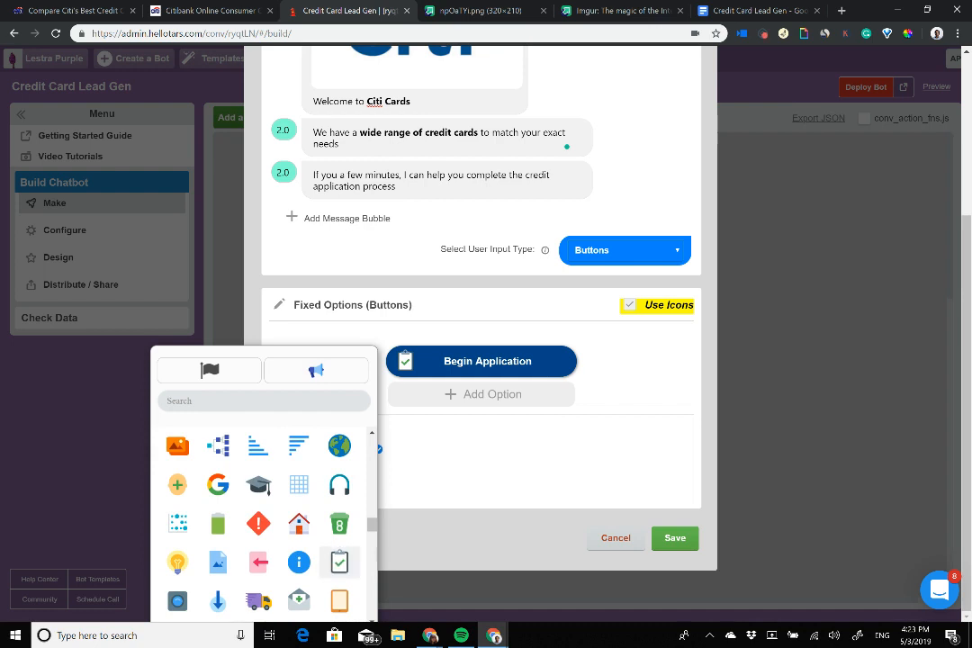
left_click(487, 473)
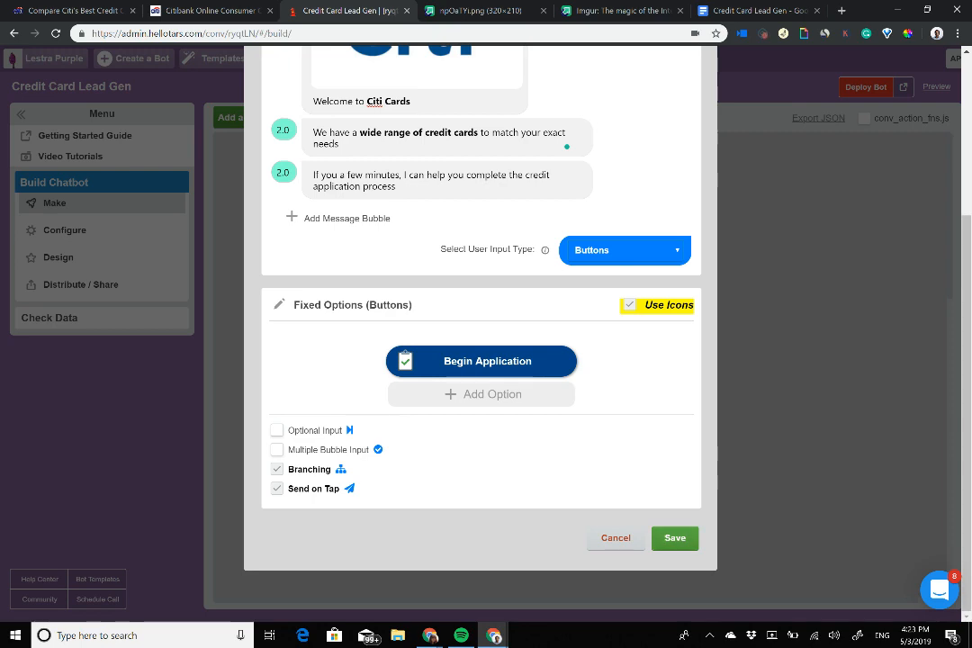
Step: Bold 'complete the credit application process' in the third hook message with Ctrl+B
scroll(480, 360, "up", 3)
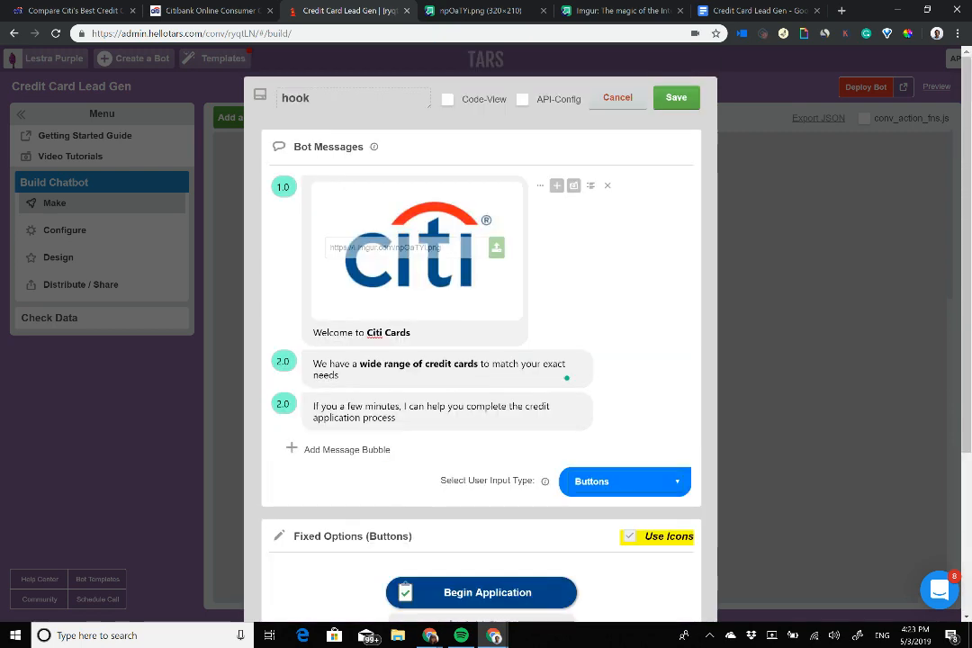
scroll(481, 360, "down", 3)
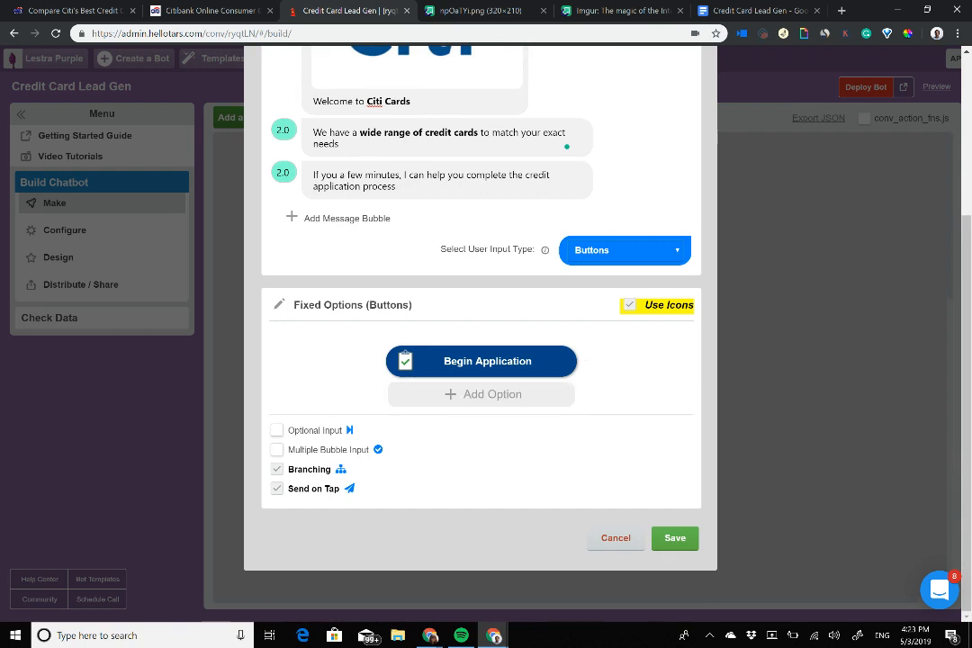
scroll(495, 304, "up", 3)
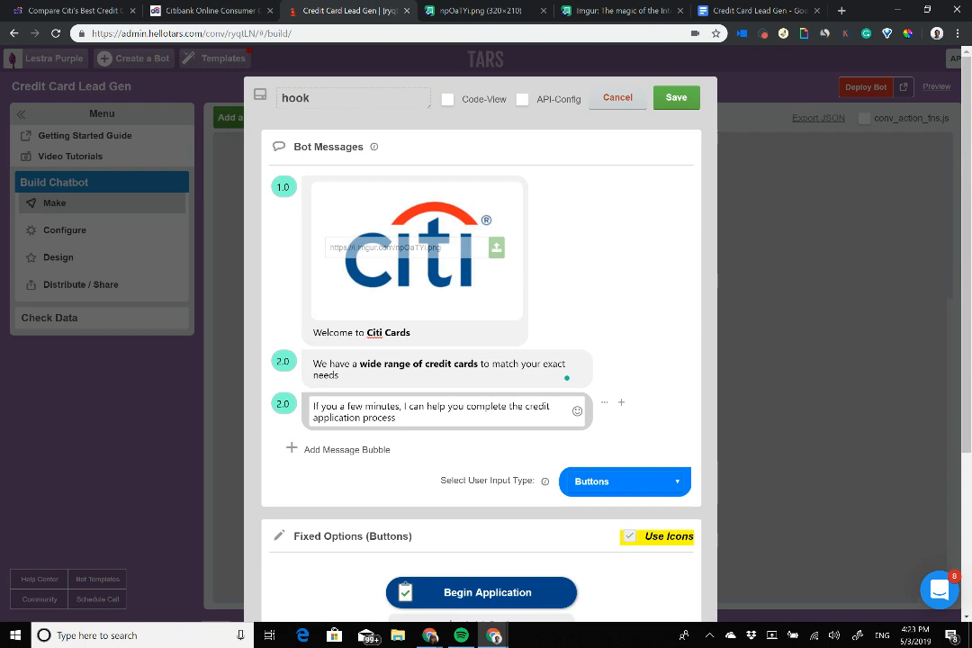
left_click_drag(467, 406, 401, 418)
key("ctrl+b")
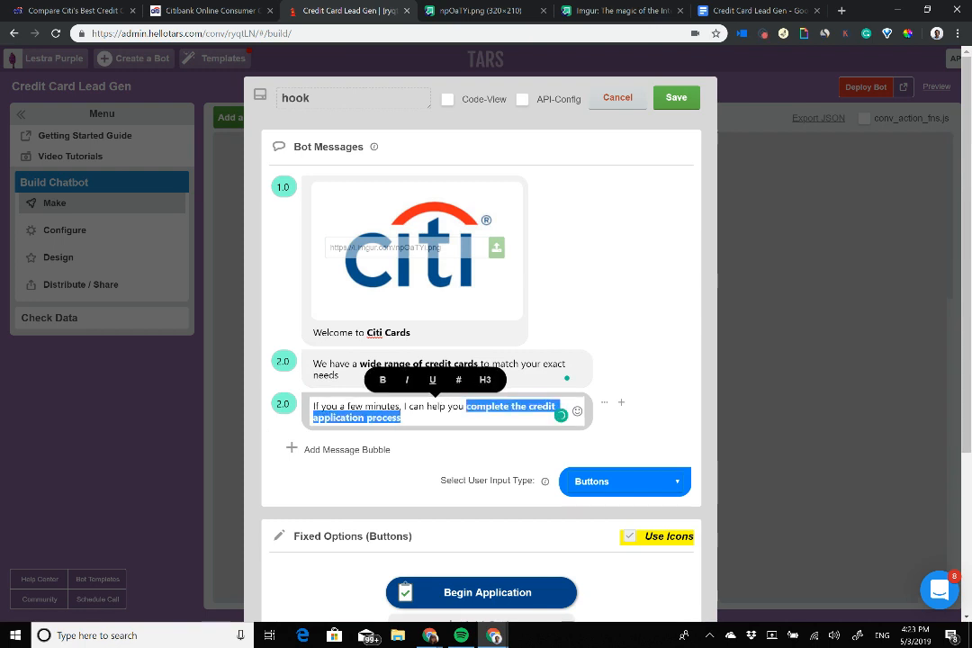
left_click(575, 415)
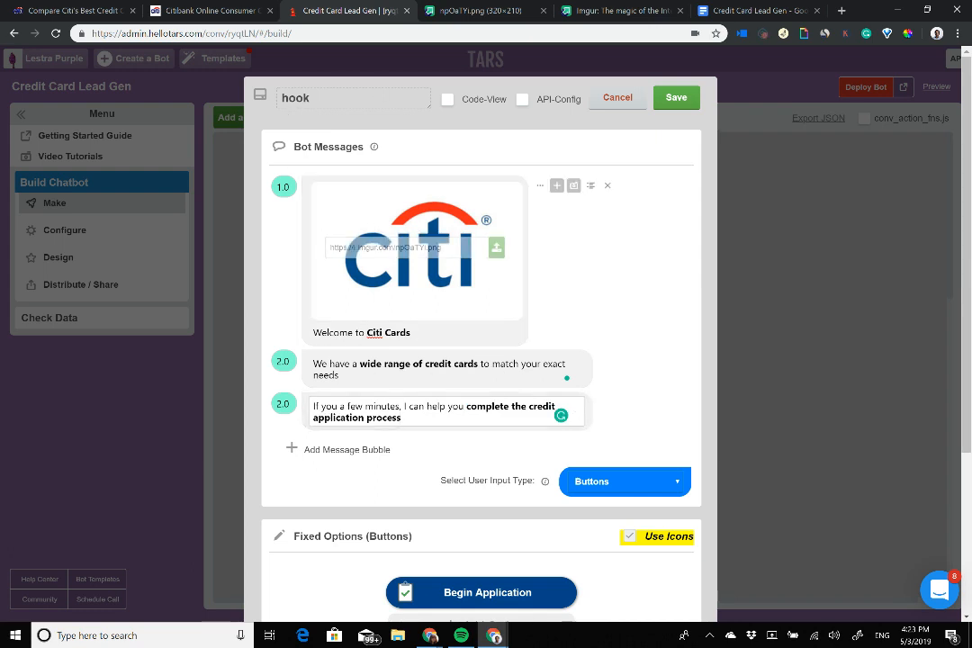
Step: Review the Welcome to Citi Cards caption, image URL and second message against the Citi comparison page
left_click_drag(412, 334, 291, 323)
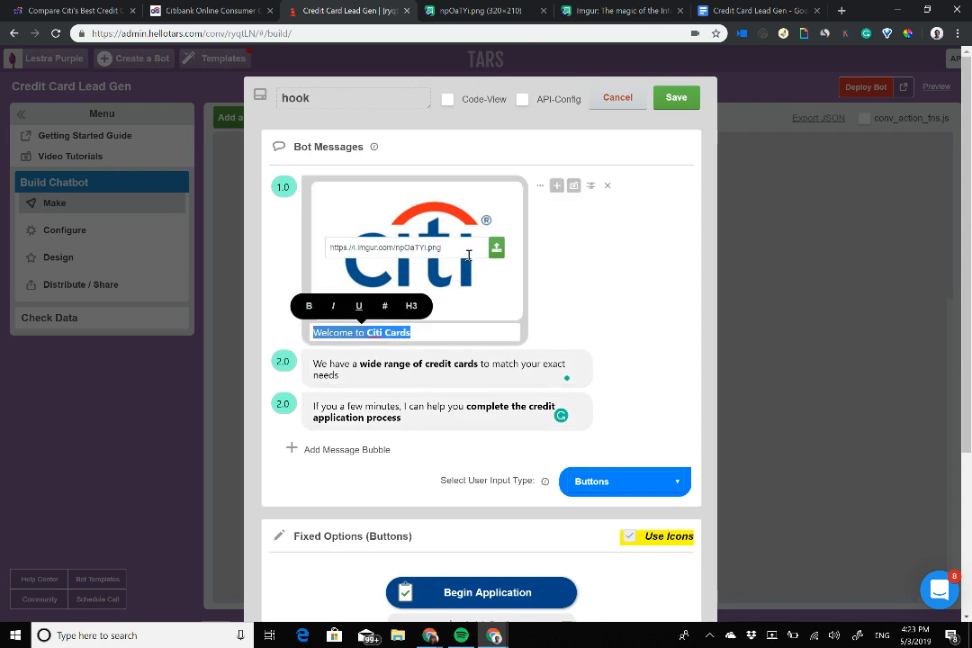
triple_click(430, 244)
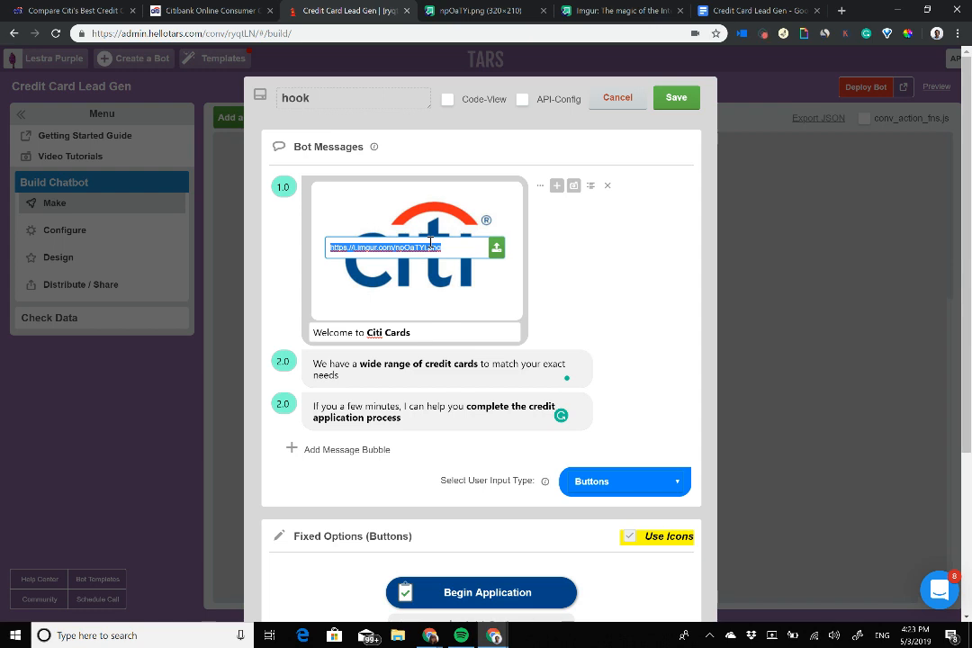
left_click(424, 375)
key("ctrl+a")
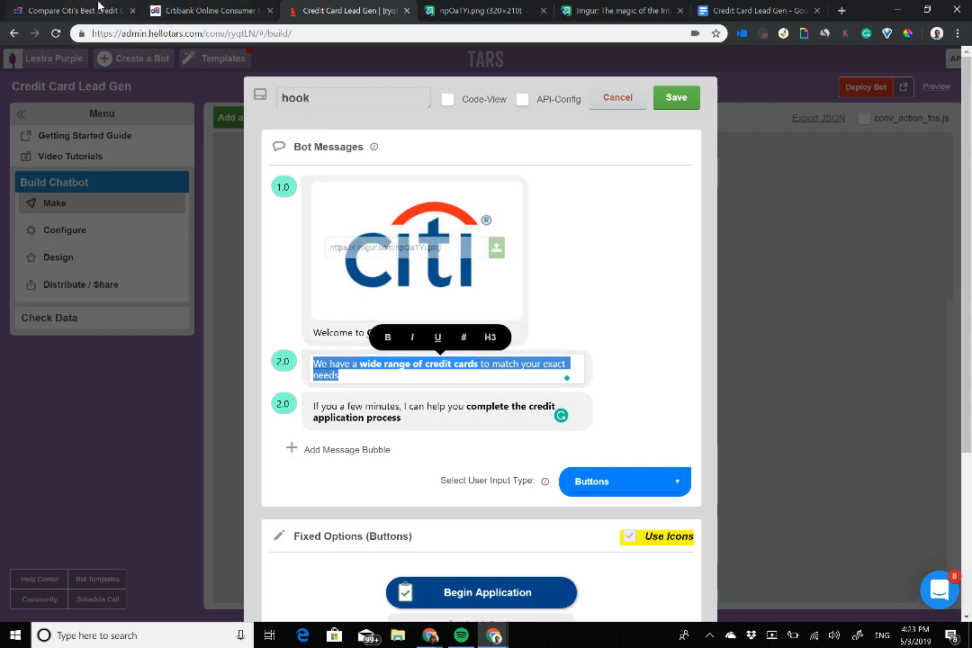
left_click(99, 9)
scroll(406, 221, "down", 4)
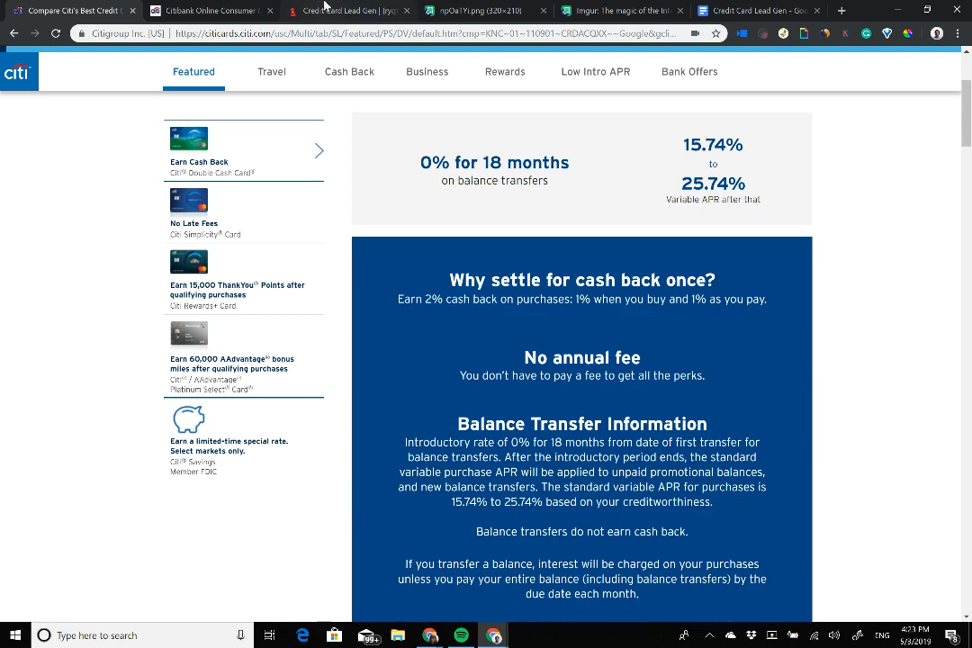
left_click(327, 9)
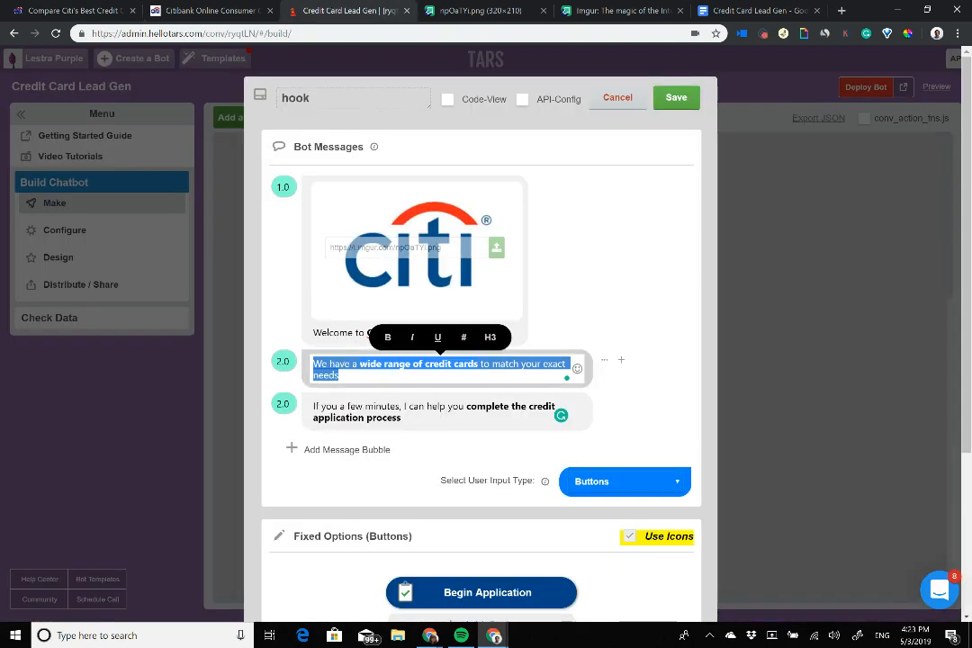
left_click(359, 365)
Step: Select phrases across the hook messages, including 'wide range of credit cards', then clear the selection
left_click_drag(360, 364, 478, 365)
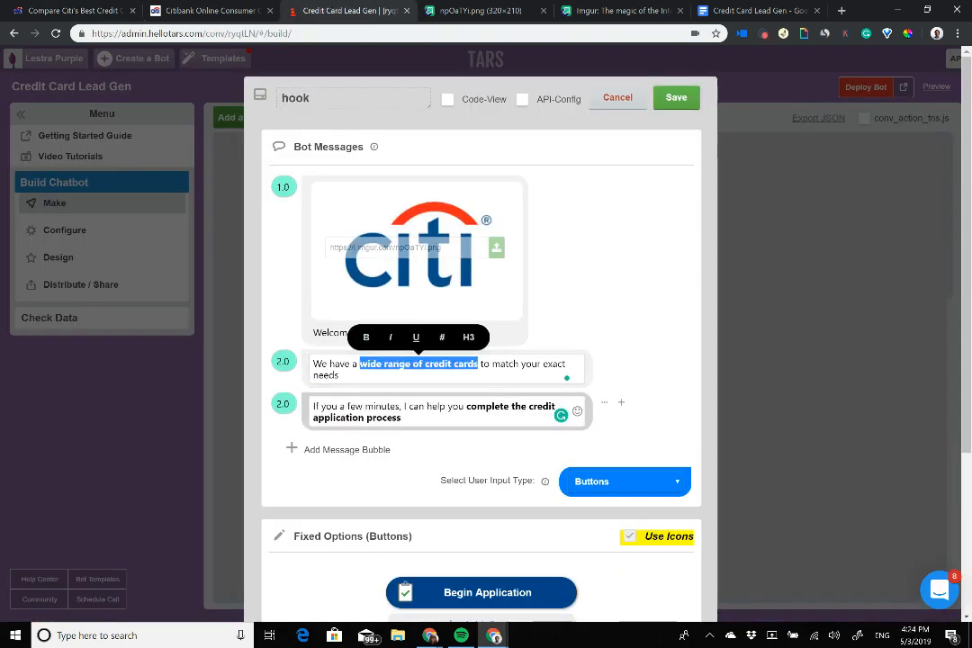
left_click_drag(466, 406, 401, 418)
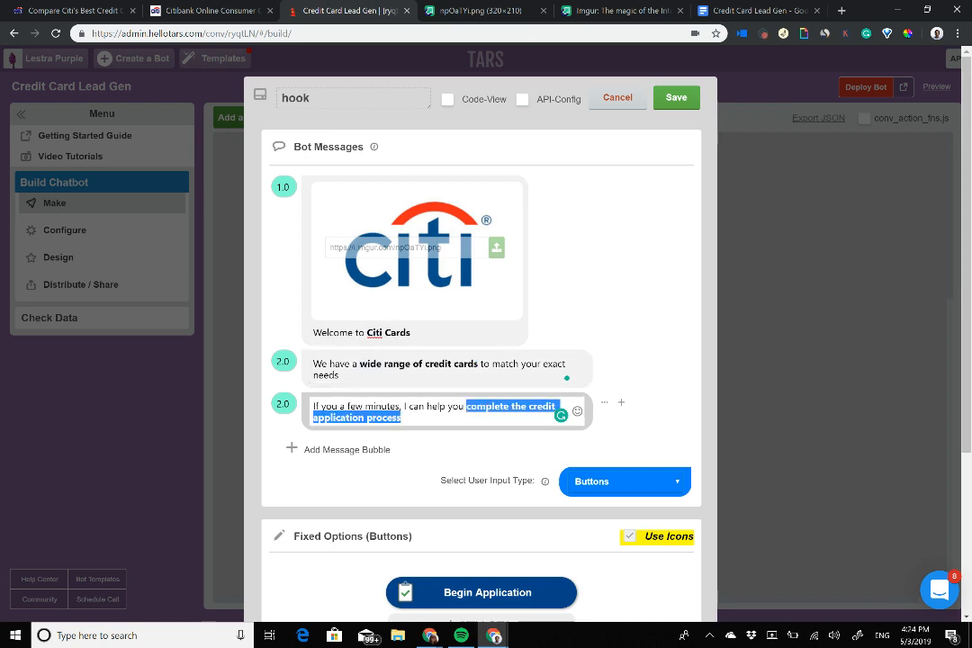
left_click_drag(313, 332, 411, 332)
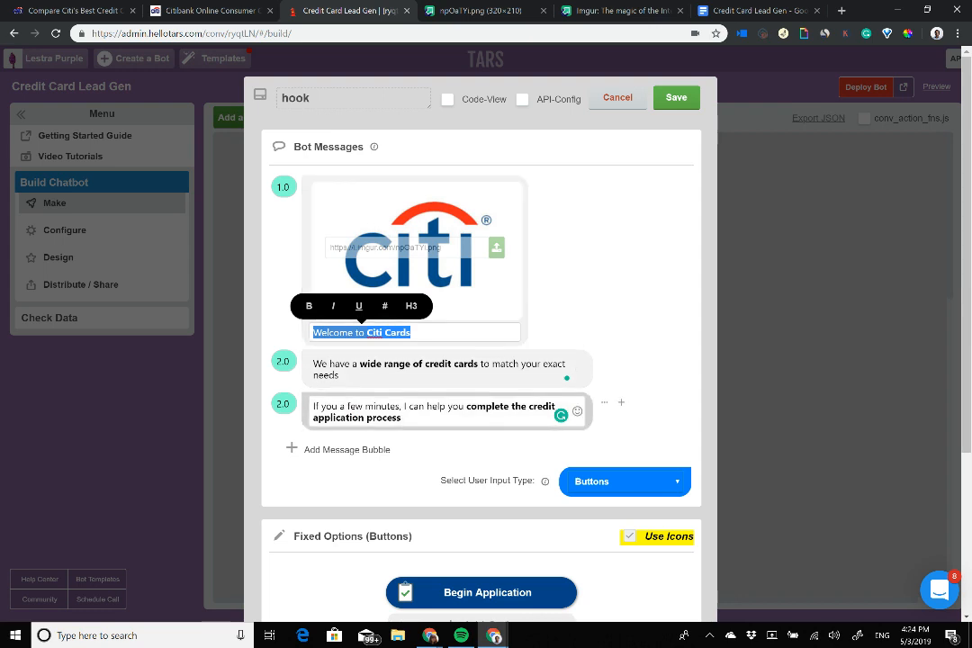
left_click_drag(466, 406, 401, 417)
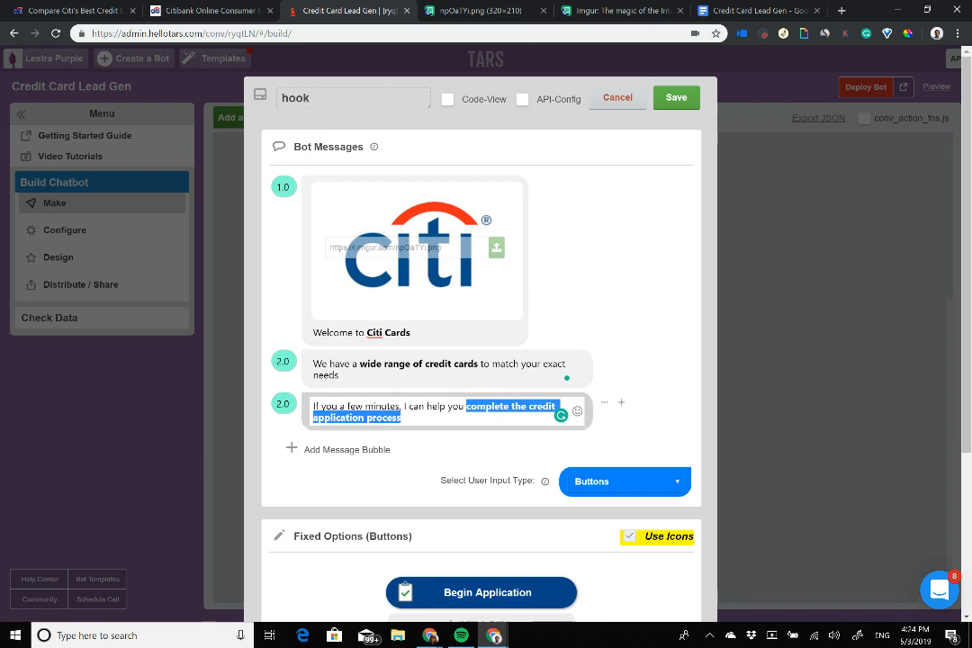
left_click(450, 418)
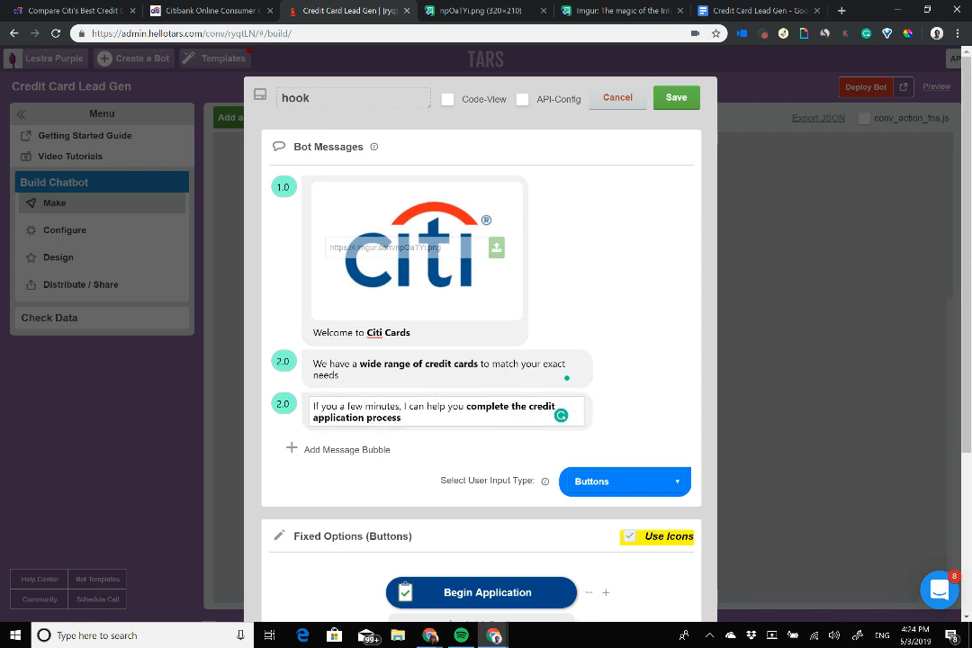
scroll(481, 360, "down", 1)
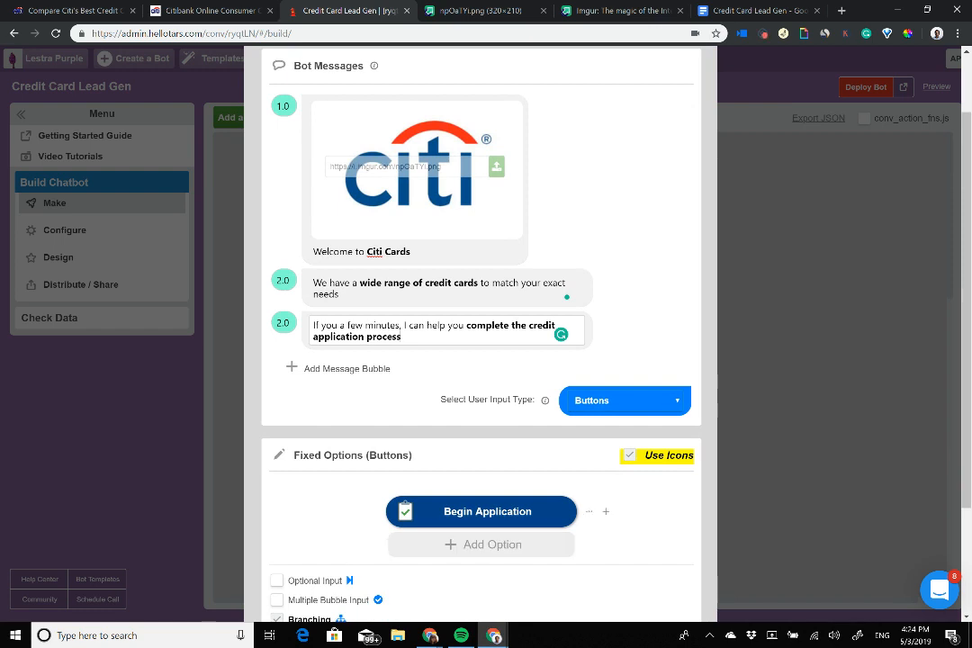
scroll(480, 360, "up", 1)
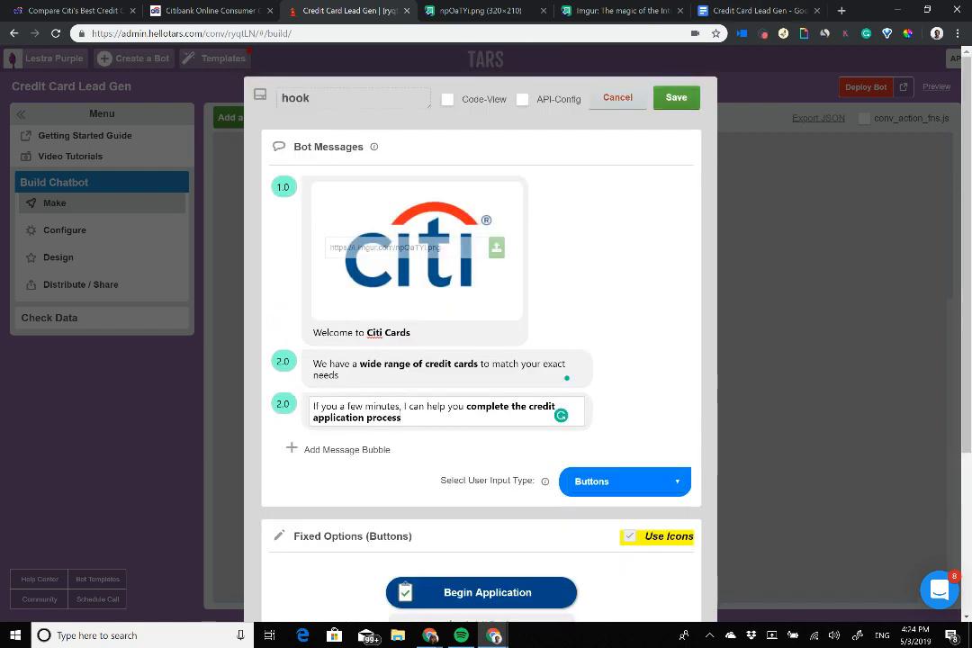
Step: Add a new gambit below hook, connect hook to it, and rename it credit_card
left_click(676, 97)
left_click(253, 123)
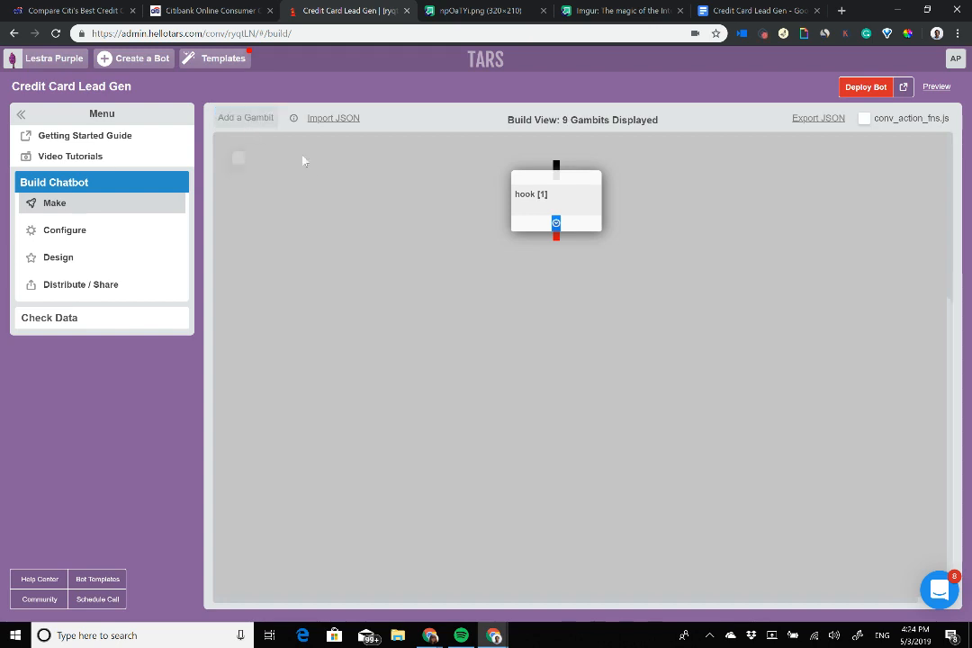
left_click_drag(311, 180, 590, 304)
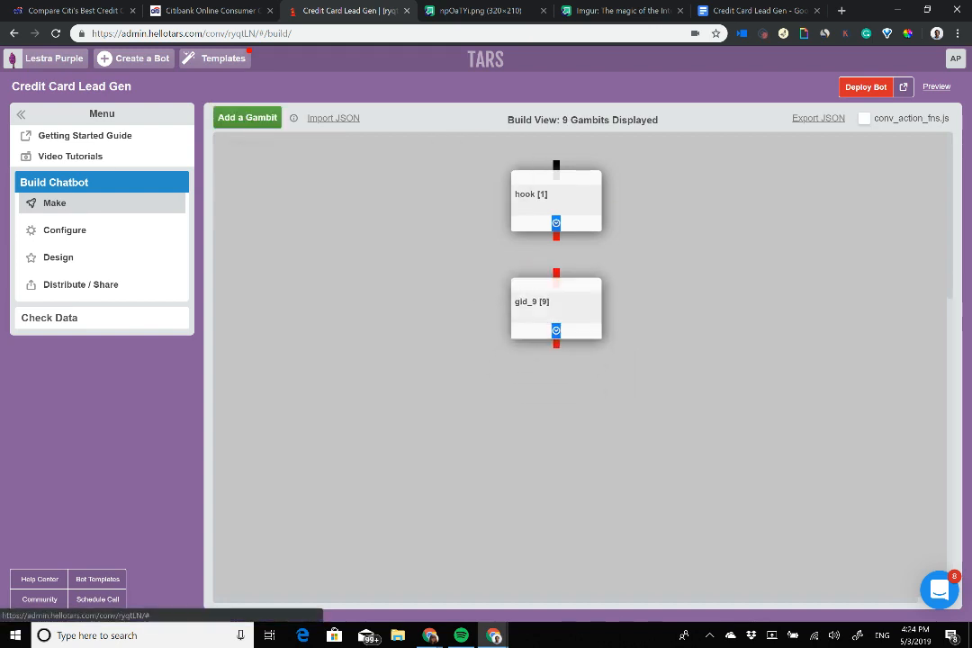
left_click_drag(556, 237, 557, 275)
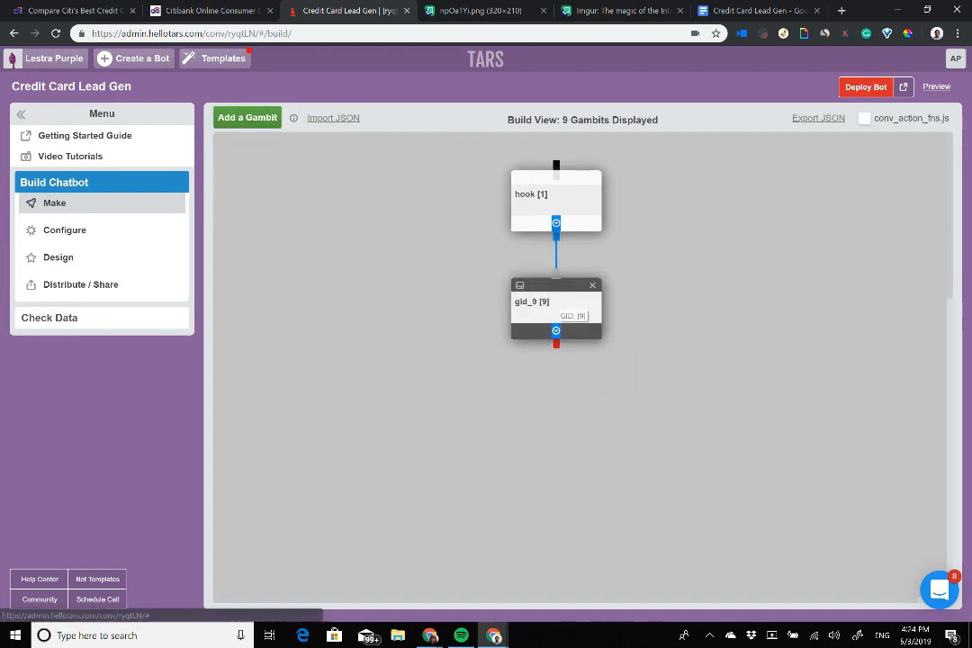
left_click(575, 316)
left_click_drag(346, 98, 118, 86)
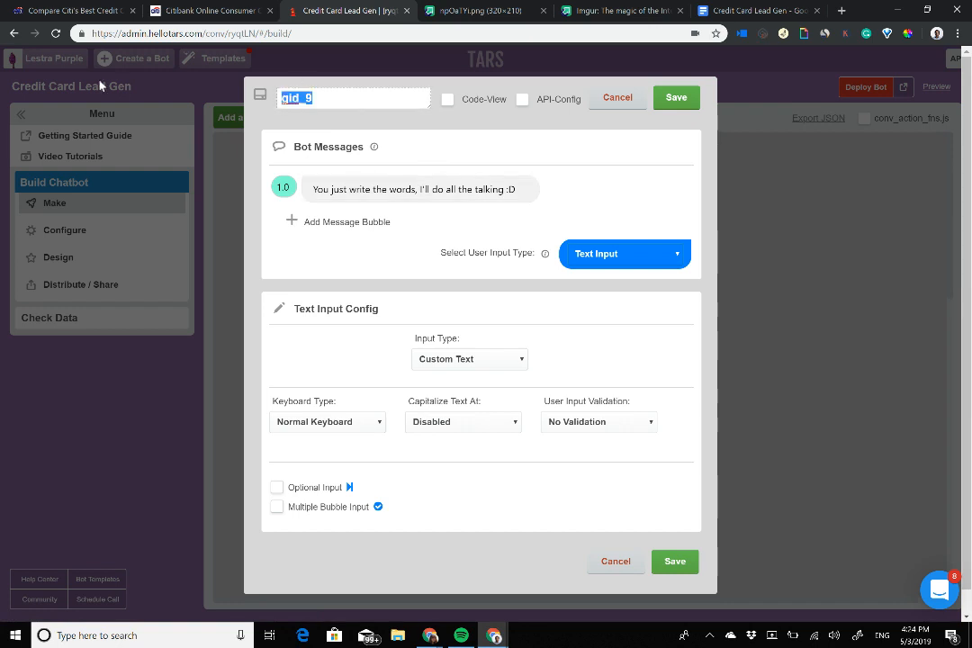
type("credit_card")
left_click(343, 187)
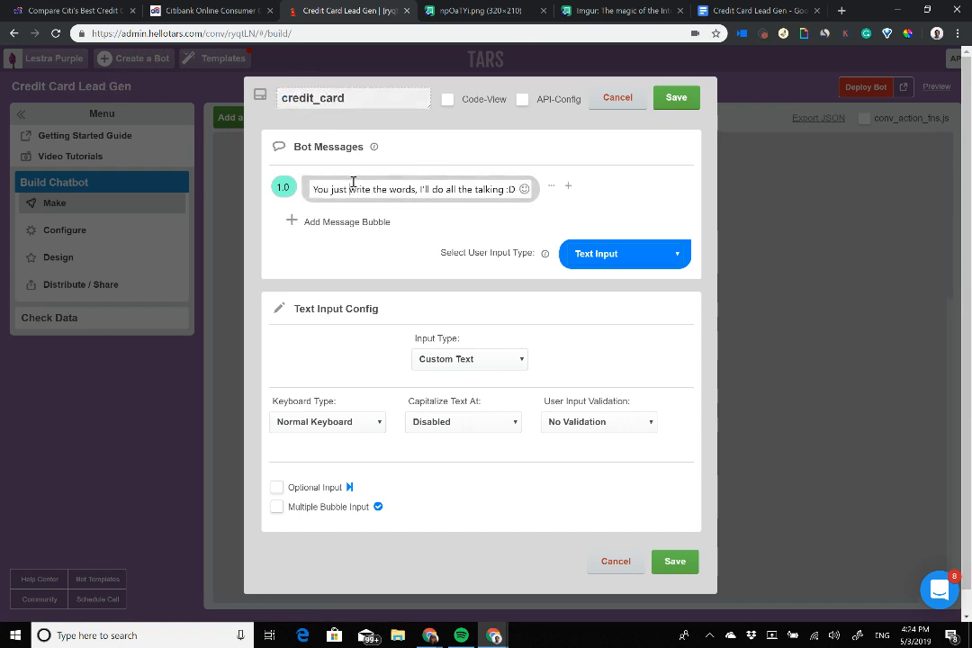
Step: Add message bubbles to credit_card, check the hook gambit, then reopen credit_card
left_click(343, 220)
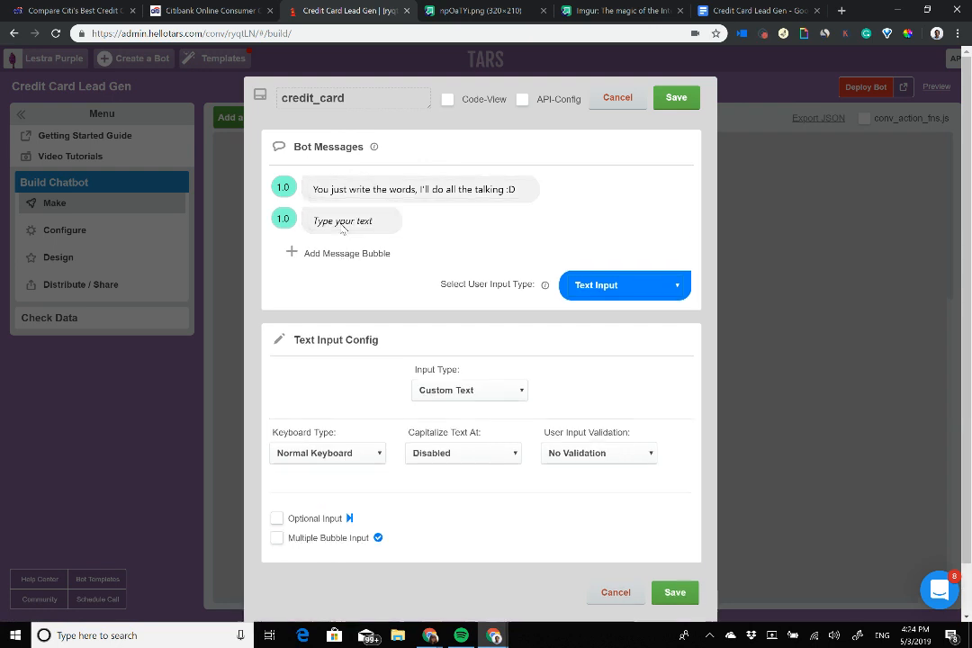
left_click(345, 253)
left_click(364, 185)
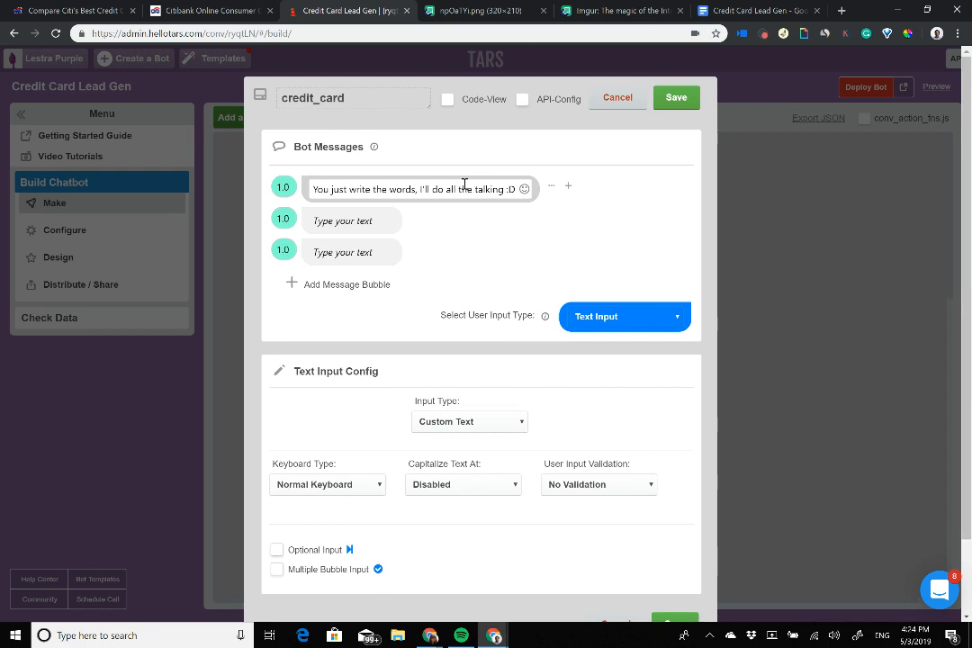
left_click(335, 219)
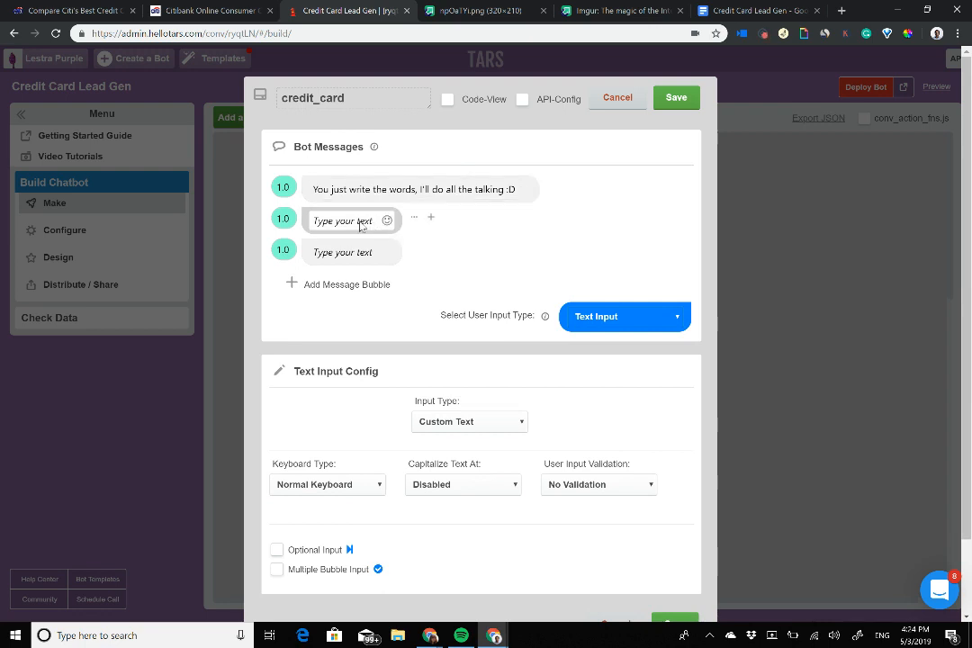
left_click(418, 187)
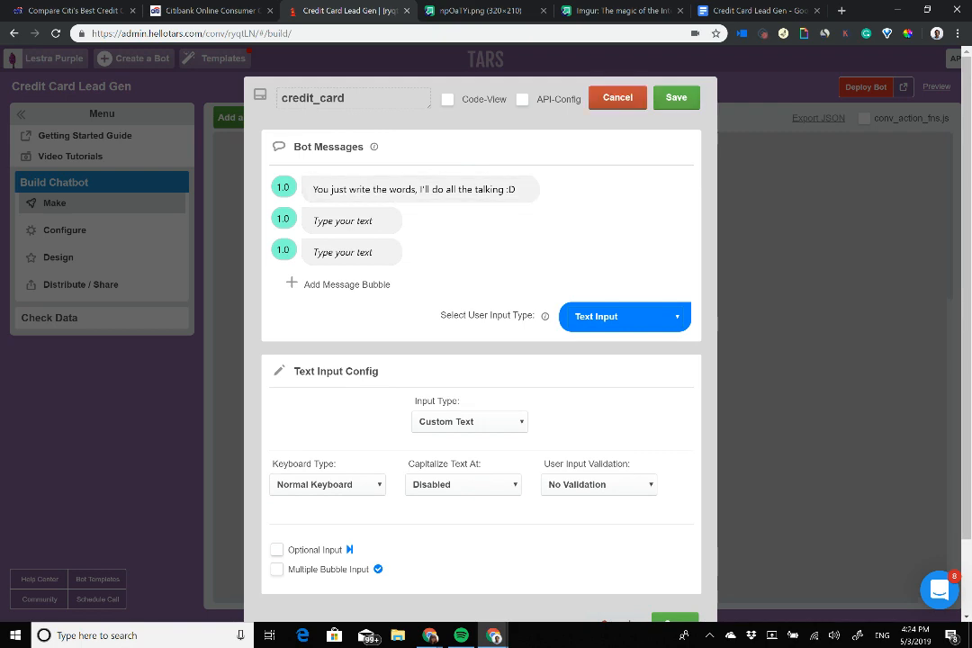
left_click(676, 98)
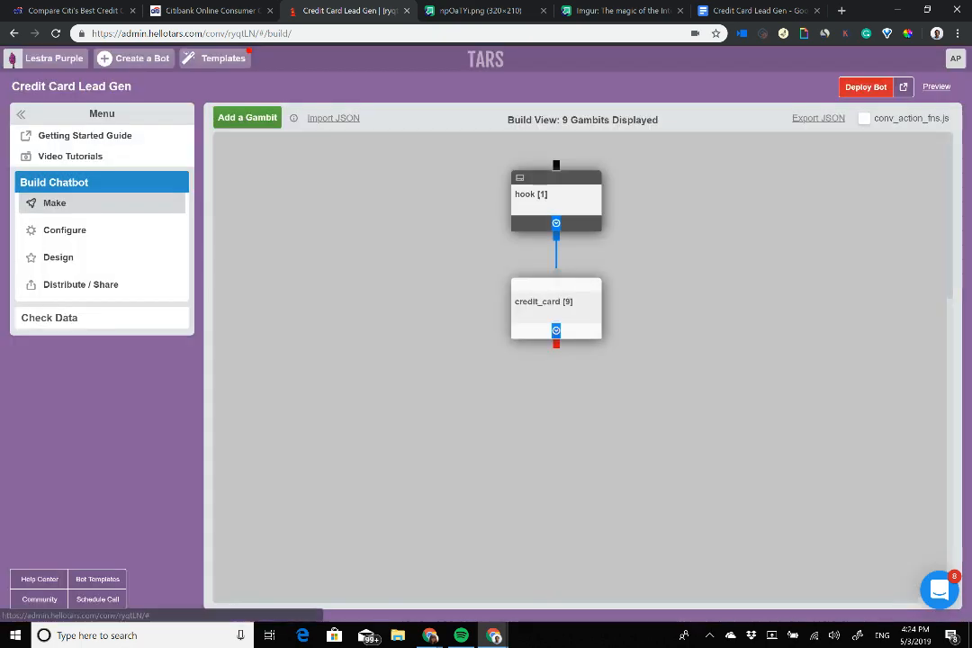
left_click(551, 197)
scroll(481, 360, "down", 3)
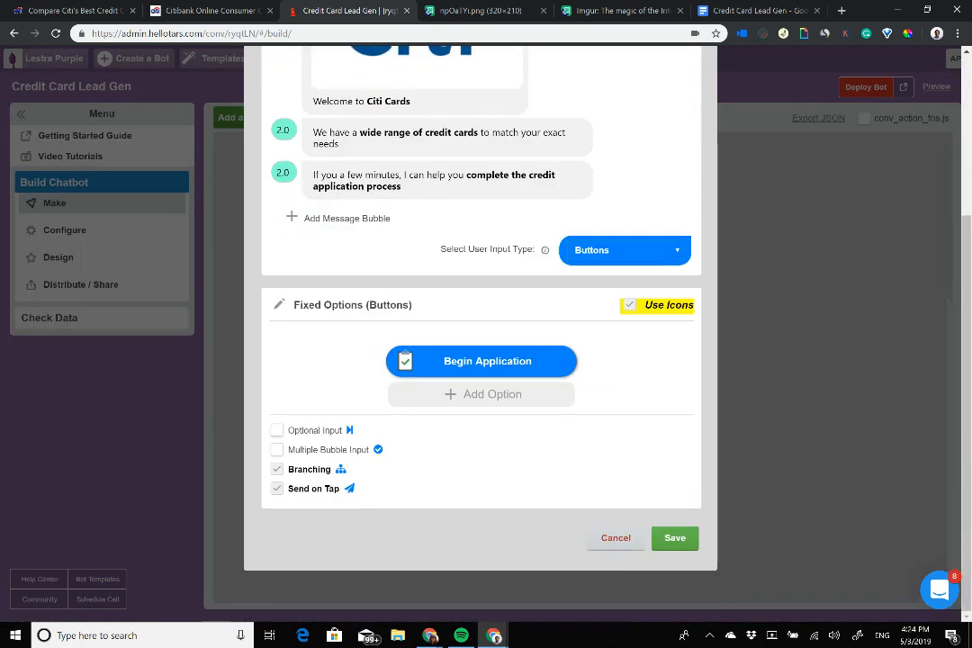
scroll(481, 360, "up", 3)
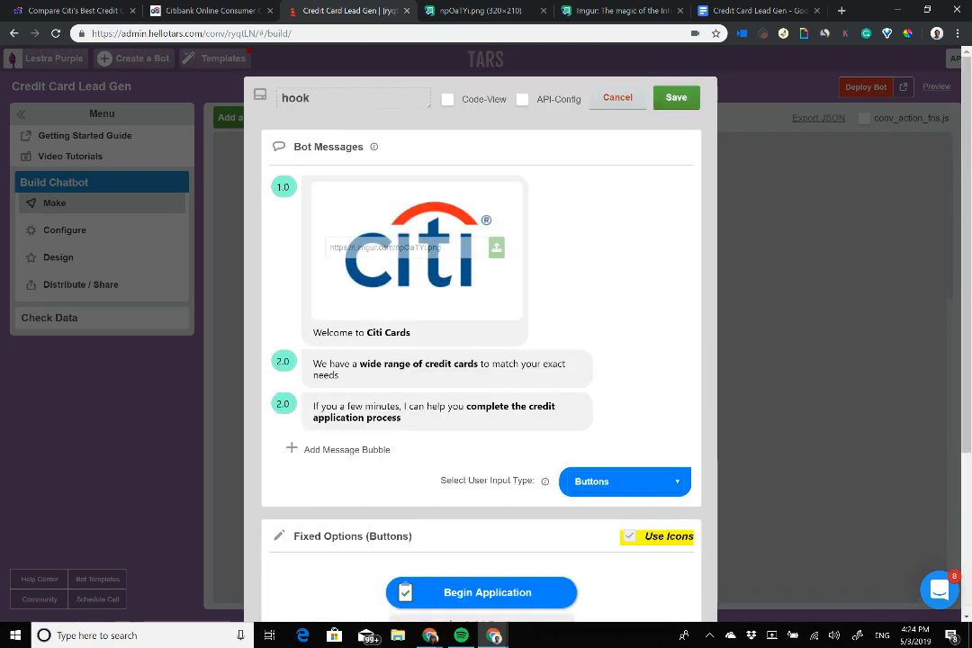
left_click(676, 97)
left_click(553, 304)
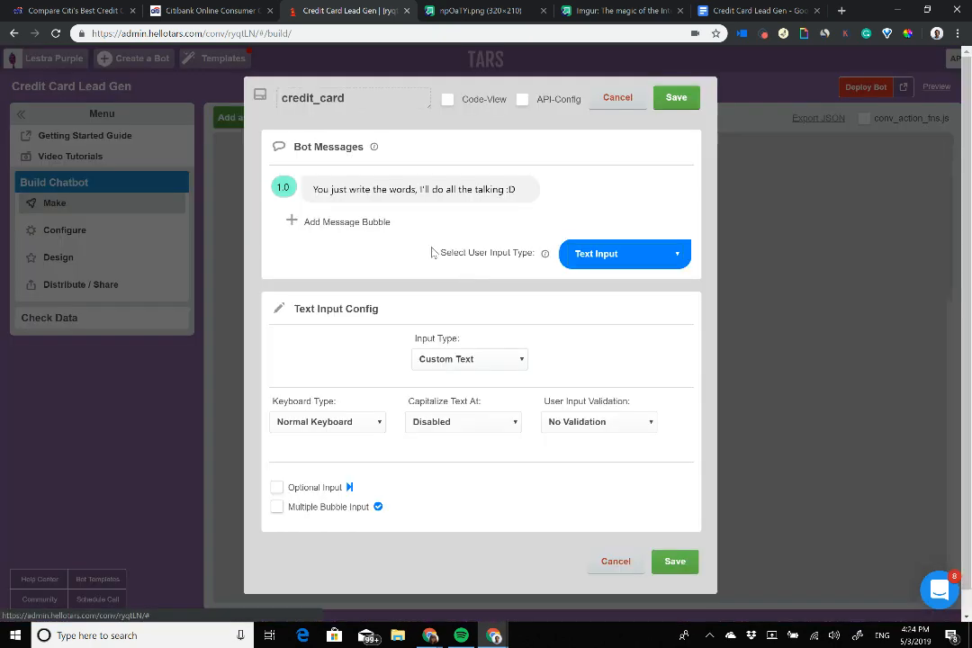
Step: Write the first message: 'Great! To begin with, you need to choose which card to apply for'
triple_click(416, 189)
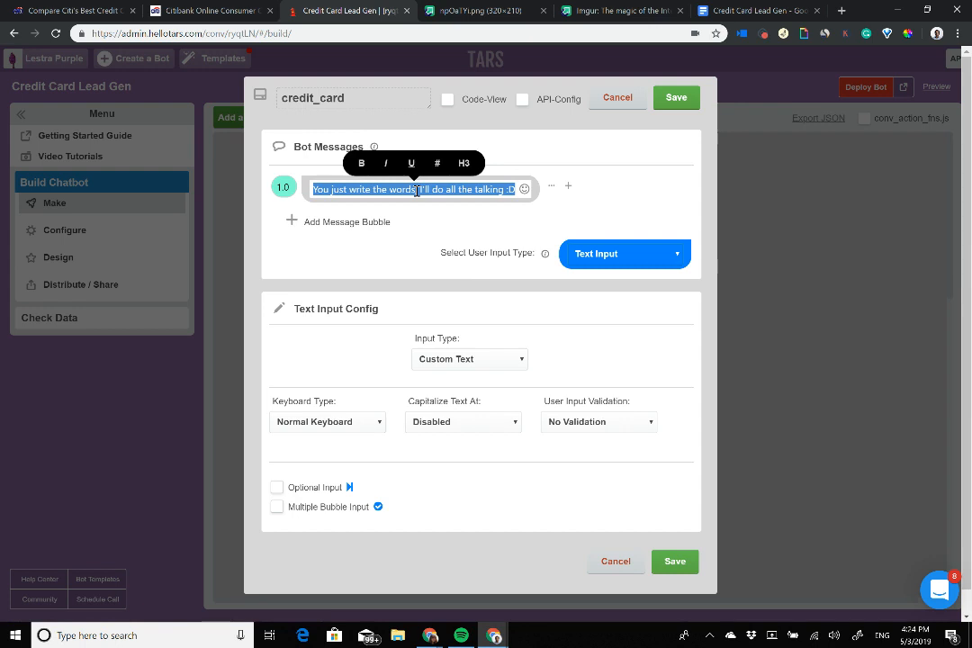
type("Gr")
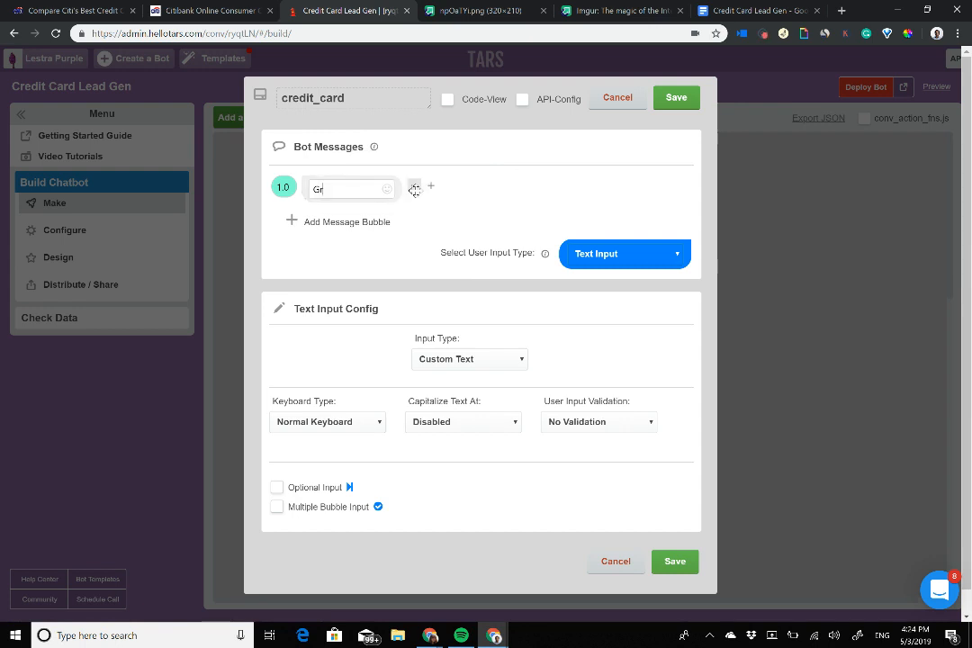
type("eat! To begin with, we")
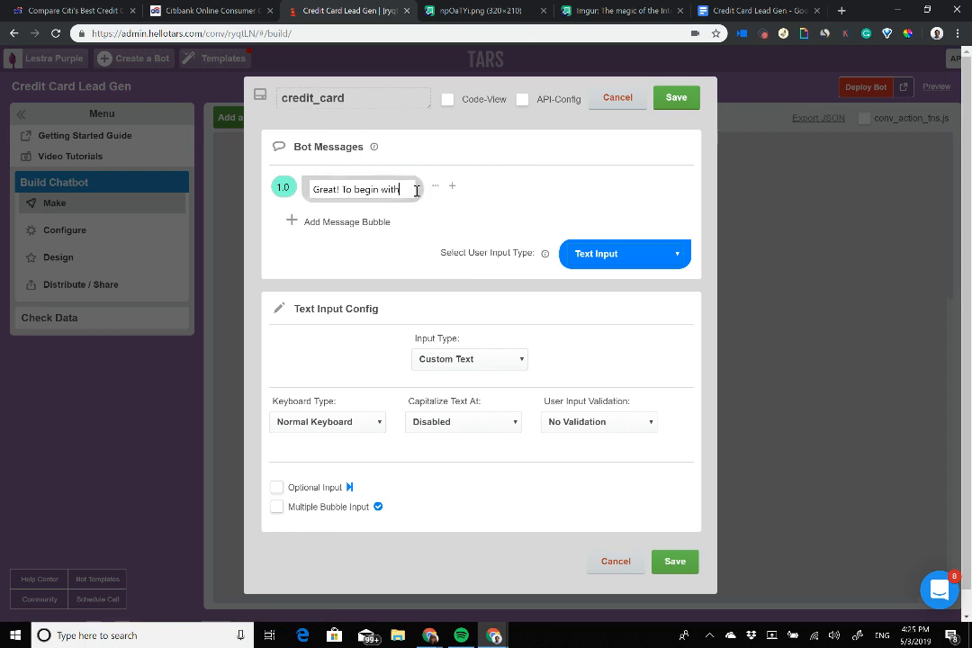
key("BackSpace")
key("BackSpace")
key("BackSpace")
key("BackSpace")
key("BackSpace")
key("BackSpace")
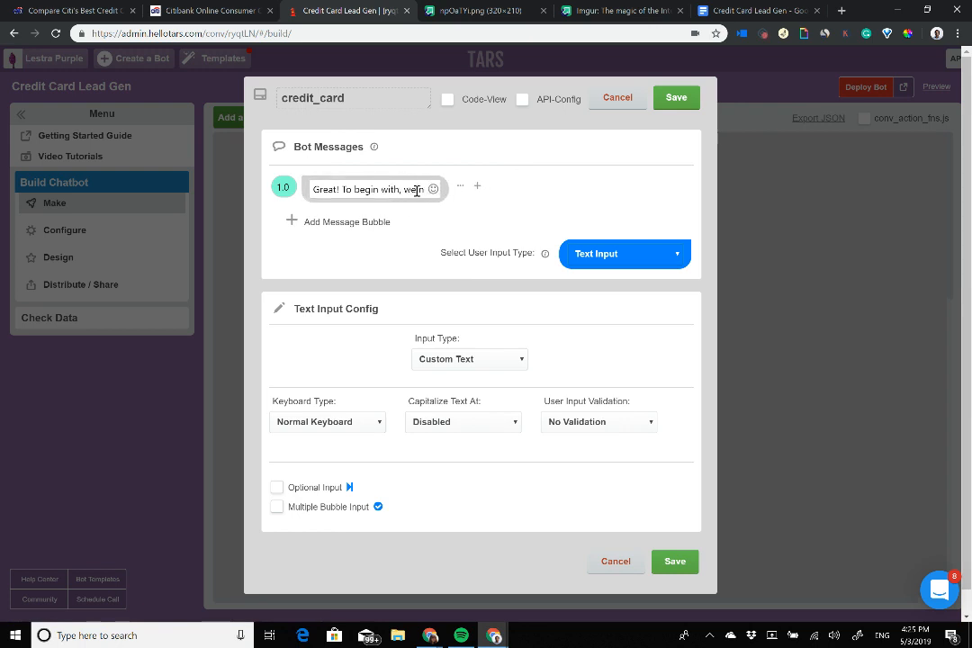
type("you nee")
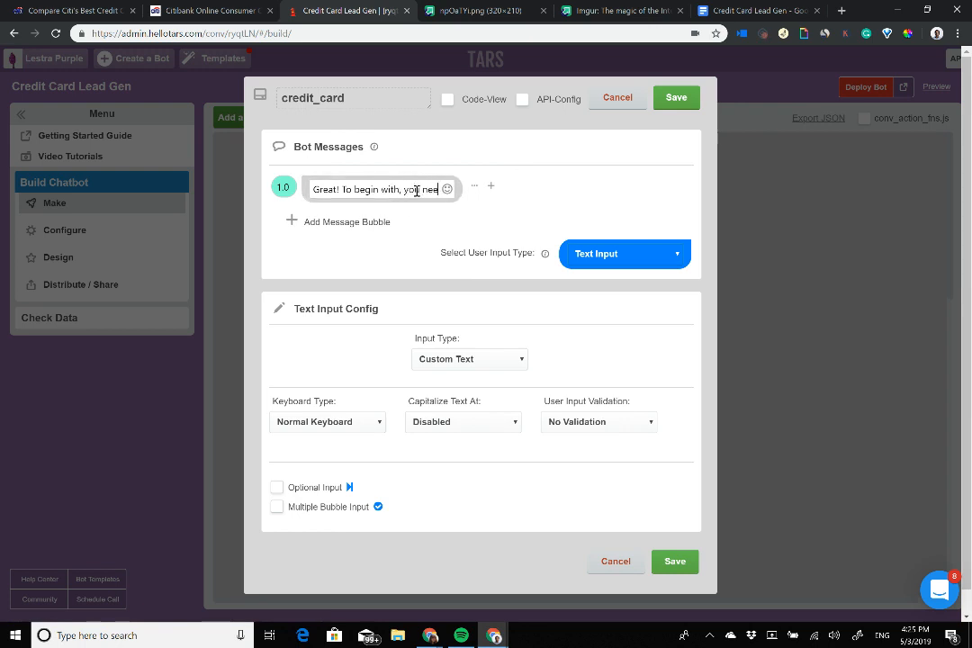
type("d to choose which card")
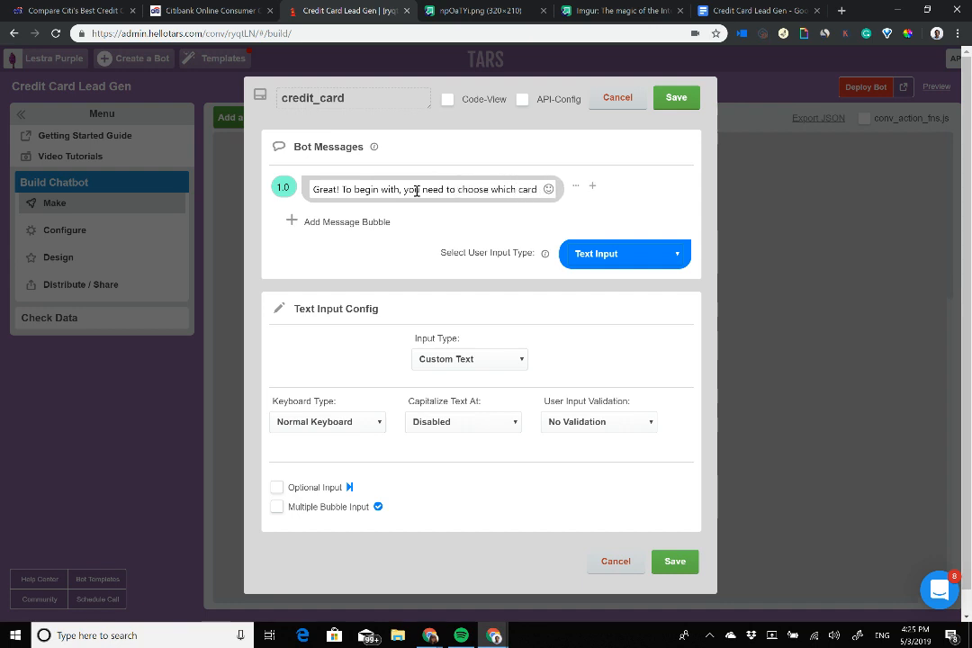
type(" to apply f")
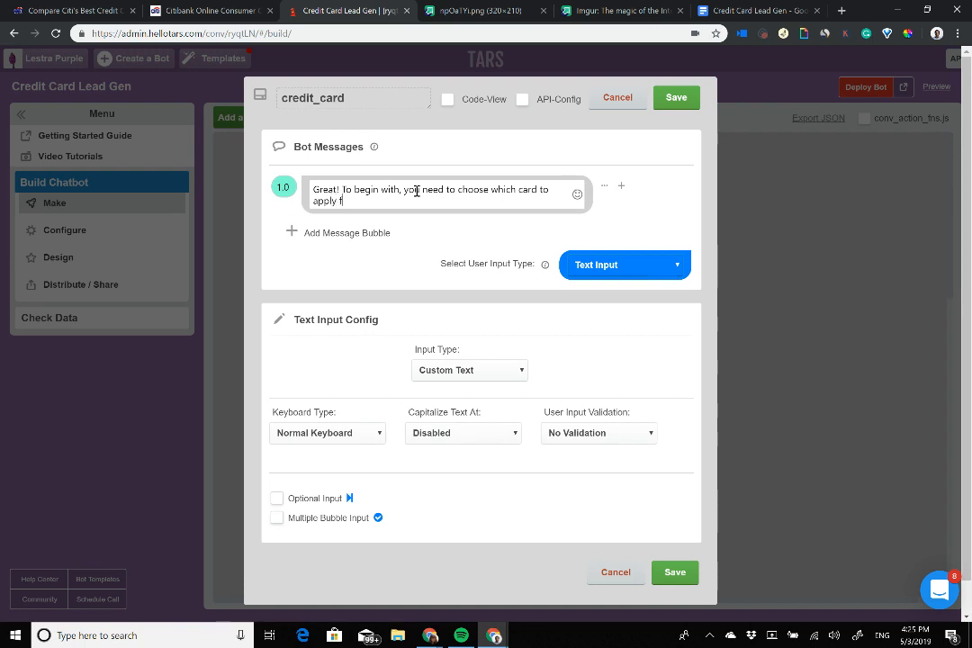
type("or")
Step: Add a second message: 'Here are our options with a few details about each one'
left_click(342, 236)
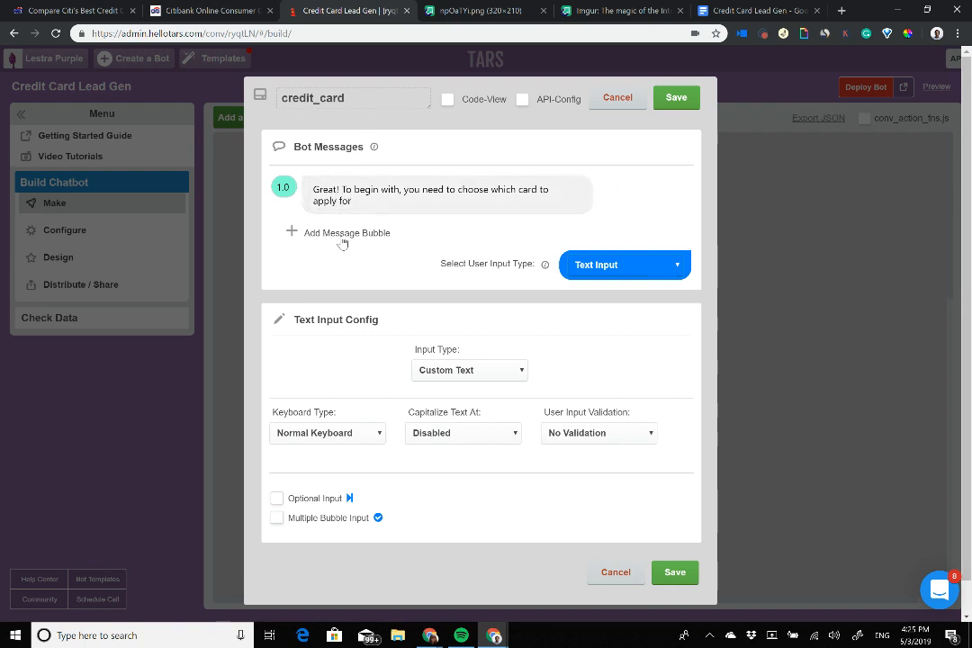
left_click_drag(282, 229, 211, 225)
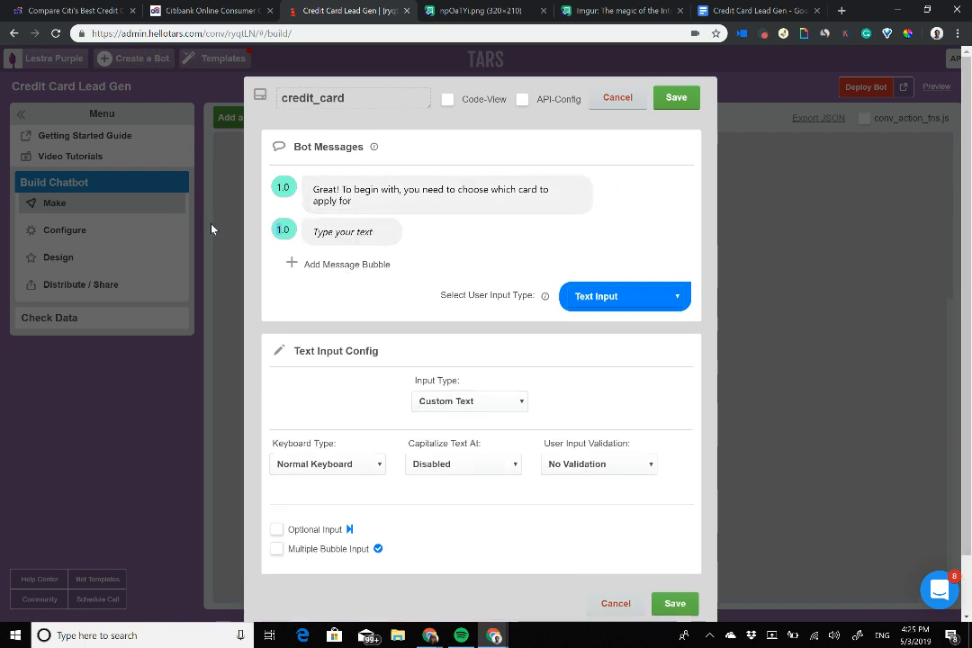
left_click(354, 233)
type("Here")
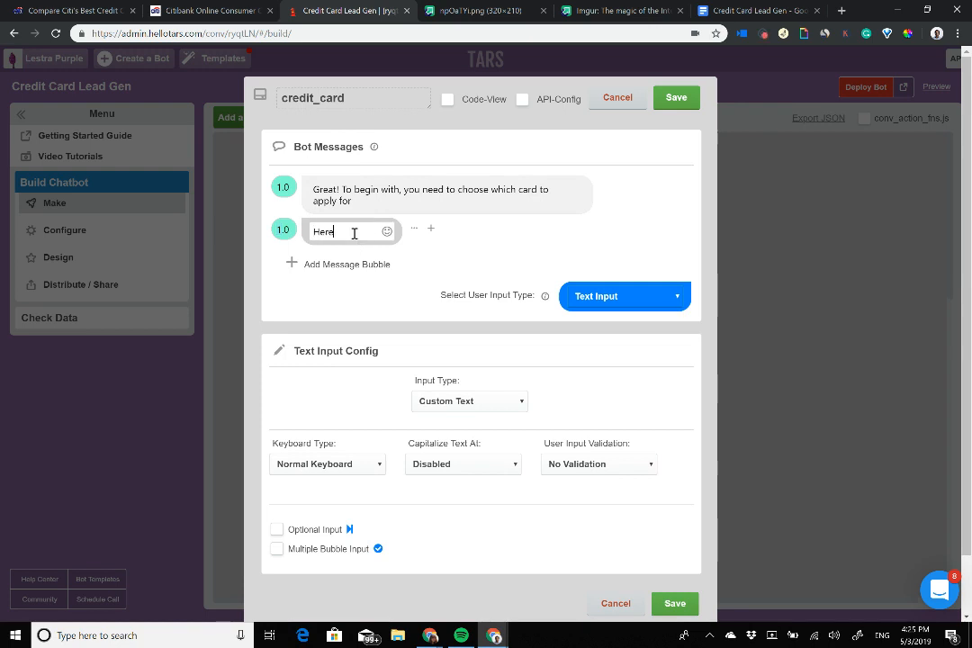
type(" are our options with a ")
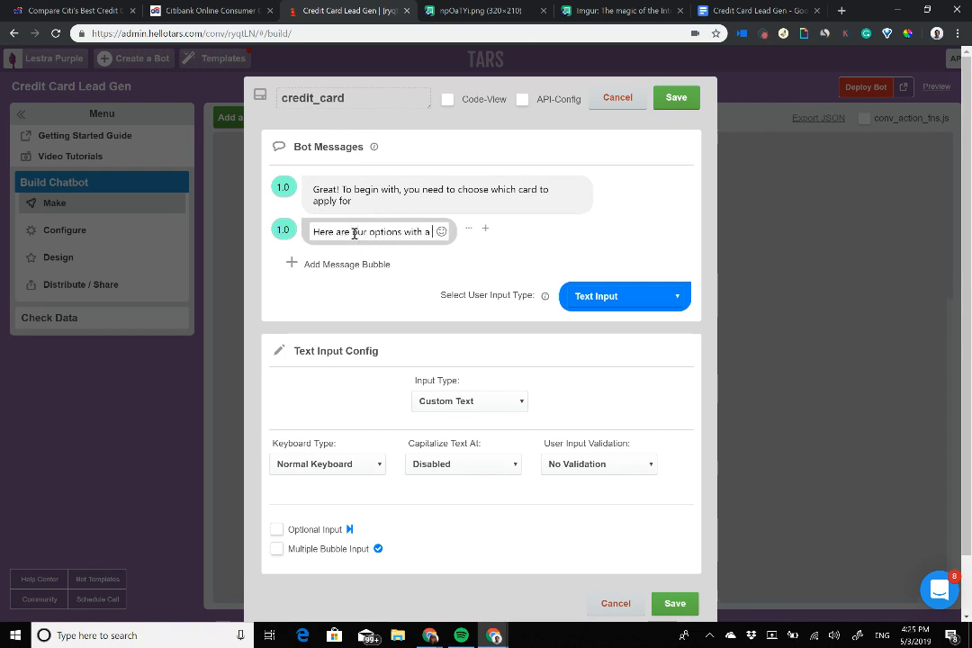
type("few detail")
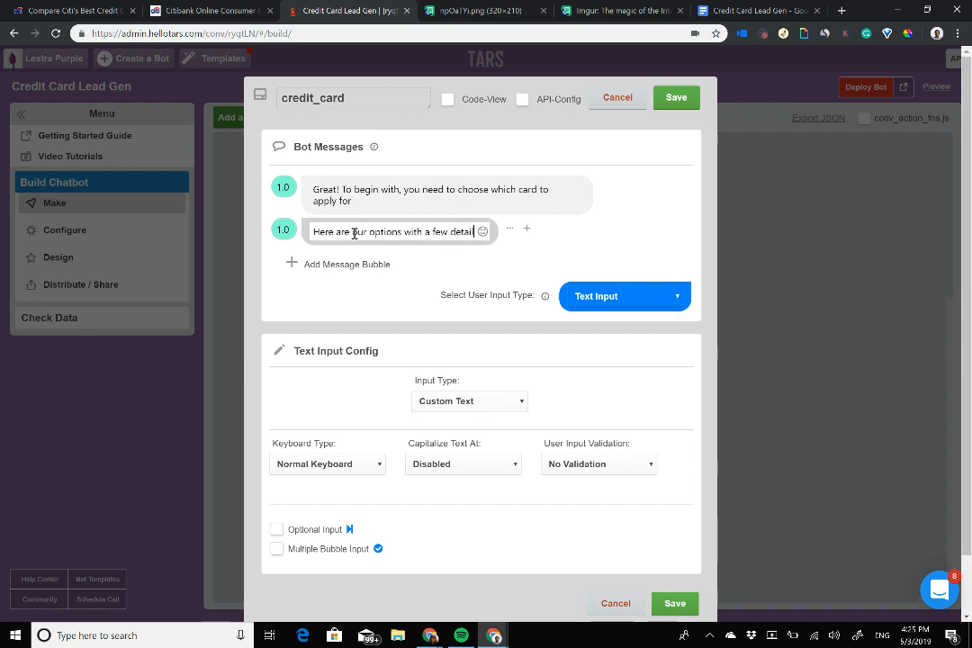
type("s abo")
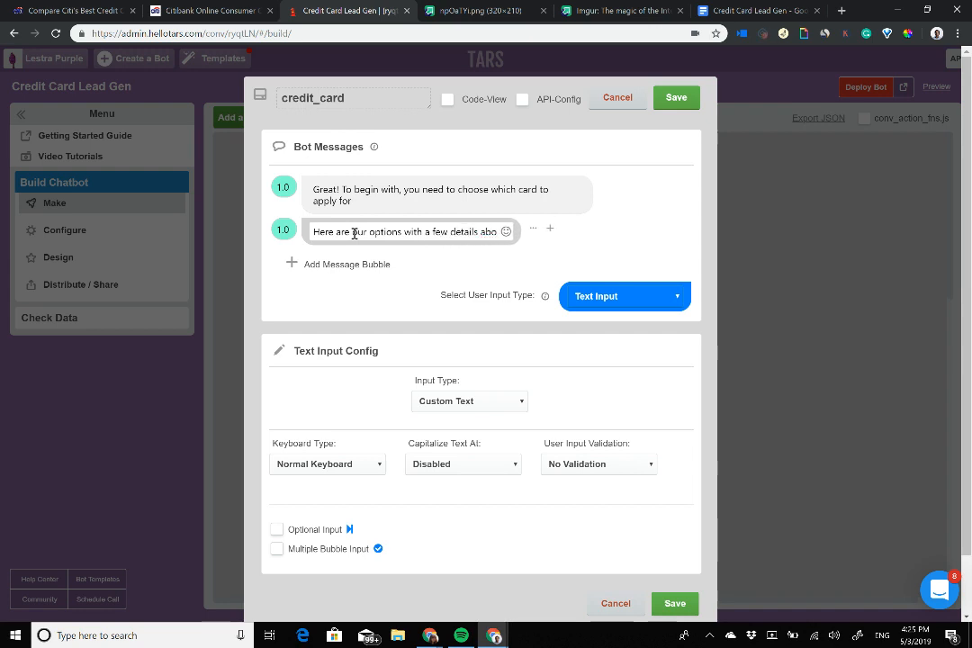
type("ut each one")
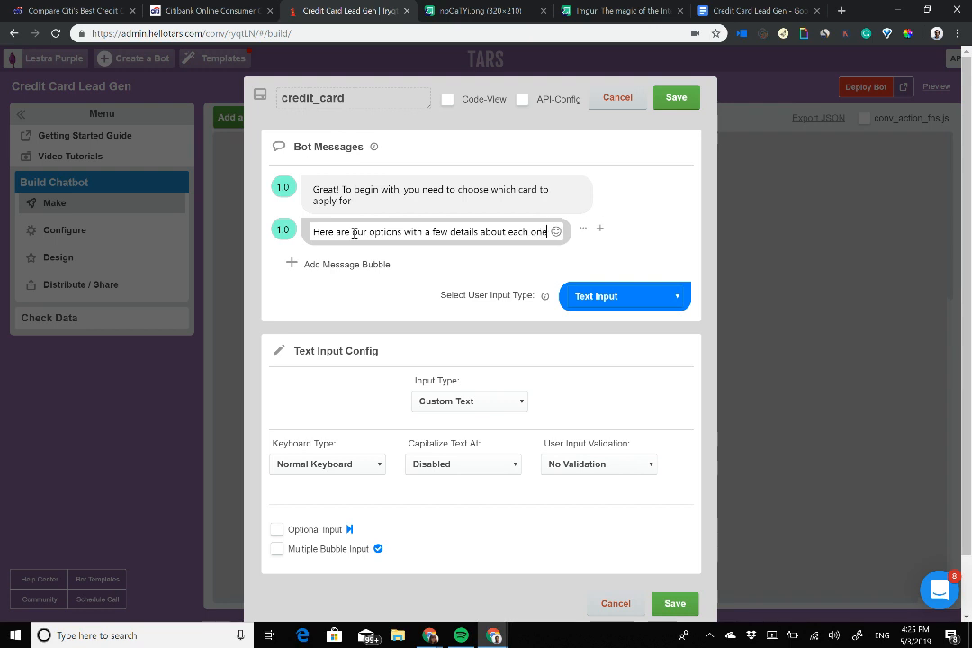
left_click(280, 229)
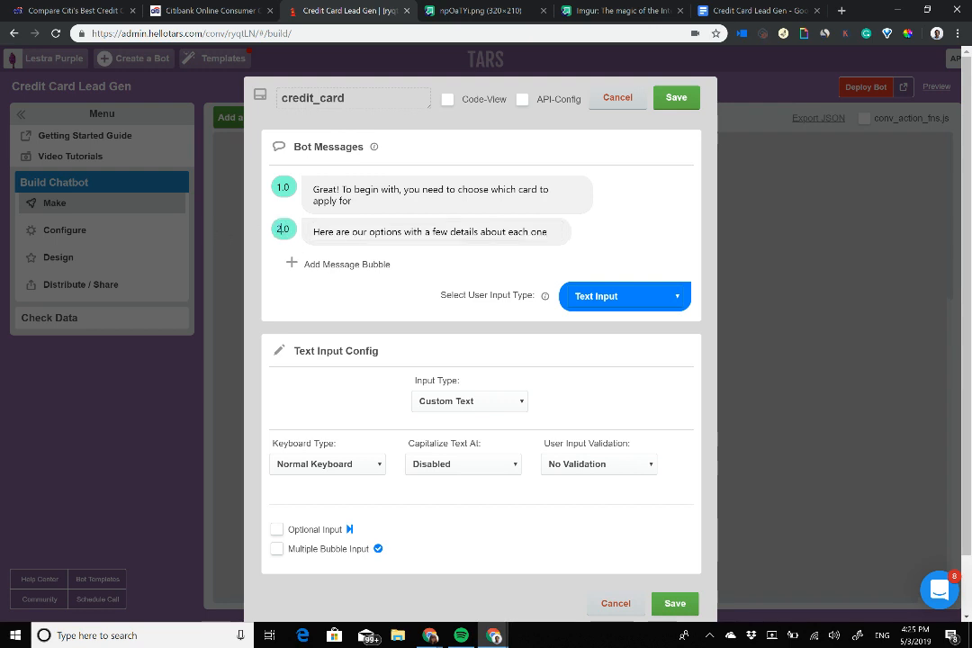
left_click(624, 297)
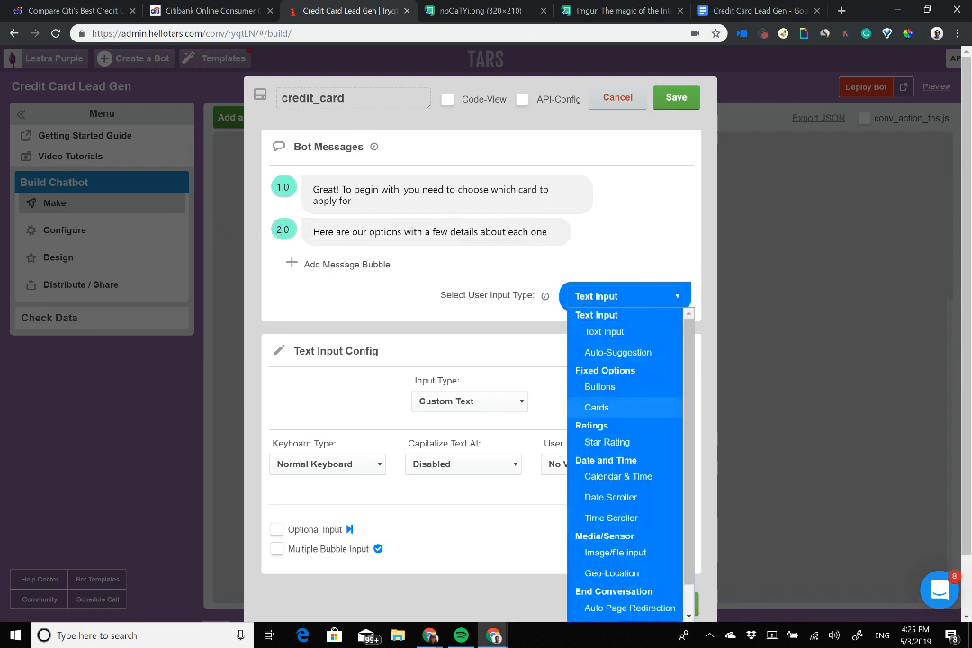
Step: Make credit_card reply with a four-card Cards carousel, then bring up the Citi cards page
left_click(596, 405)
scroll(481, 360, "down", 3)
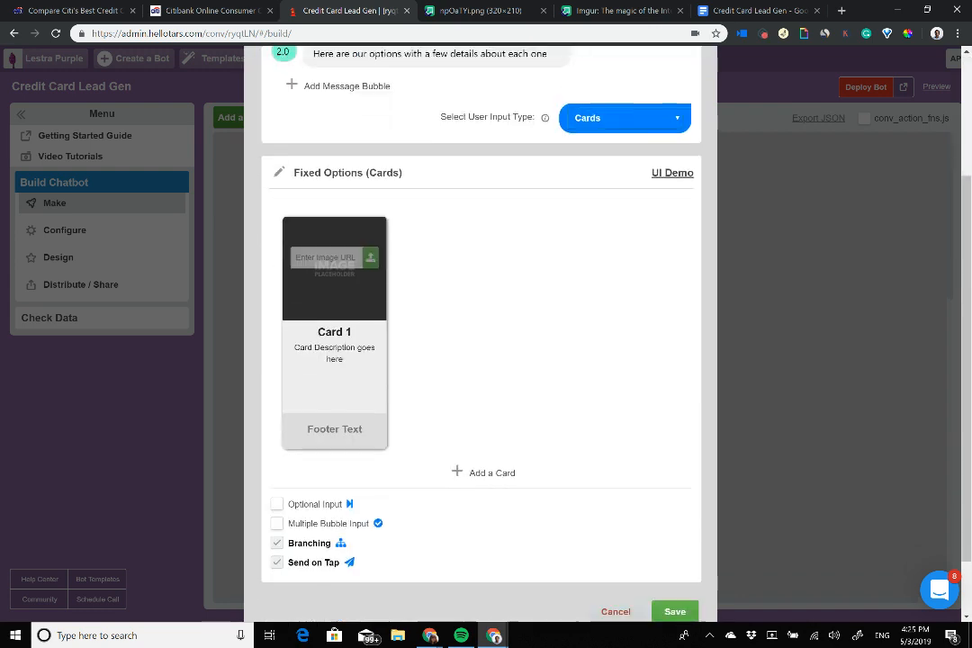
left_click(492, 399)
left_click(491, 399)
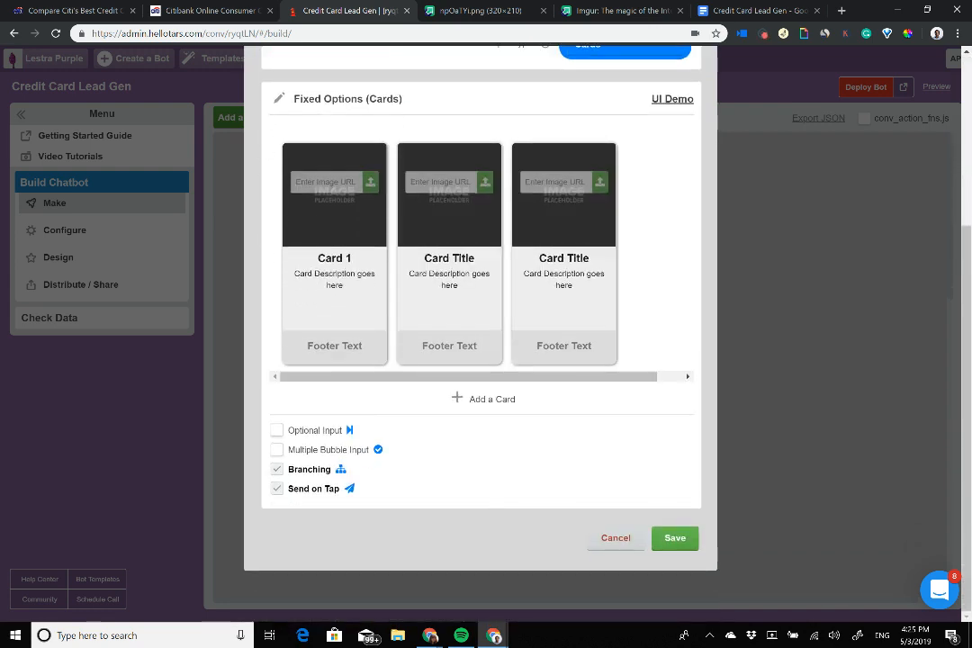
left_click(492, 399)
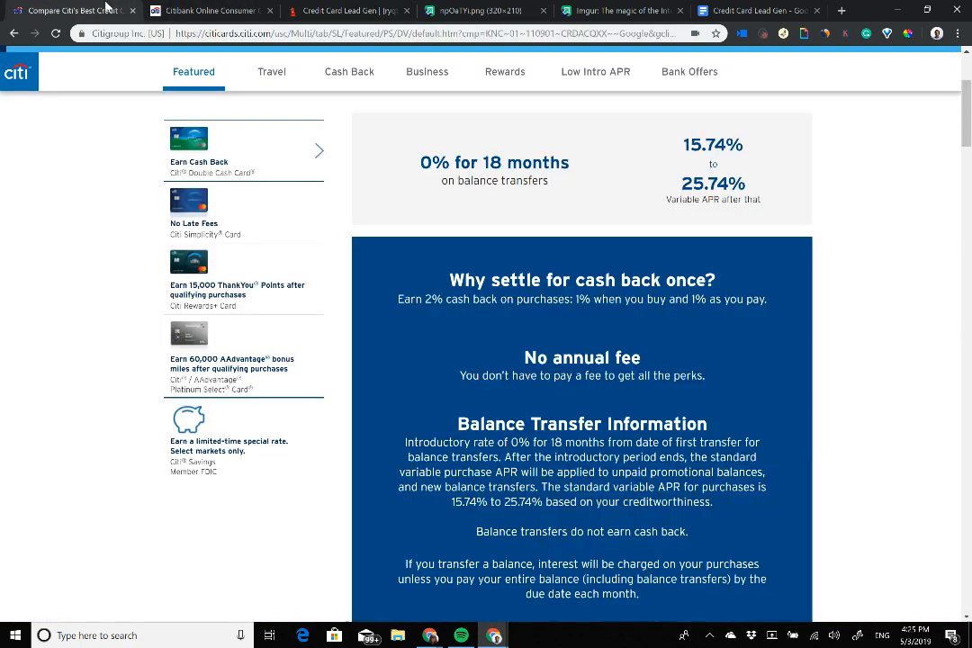
left_click(86, 9)
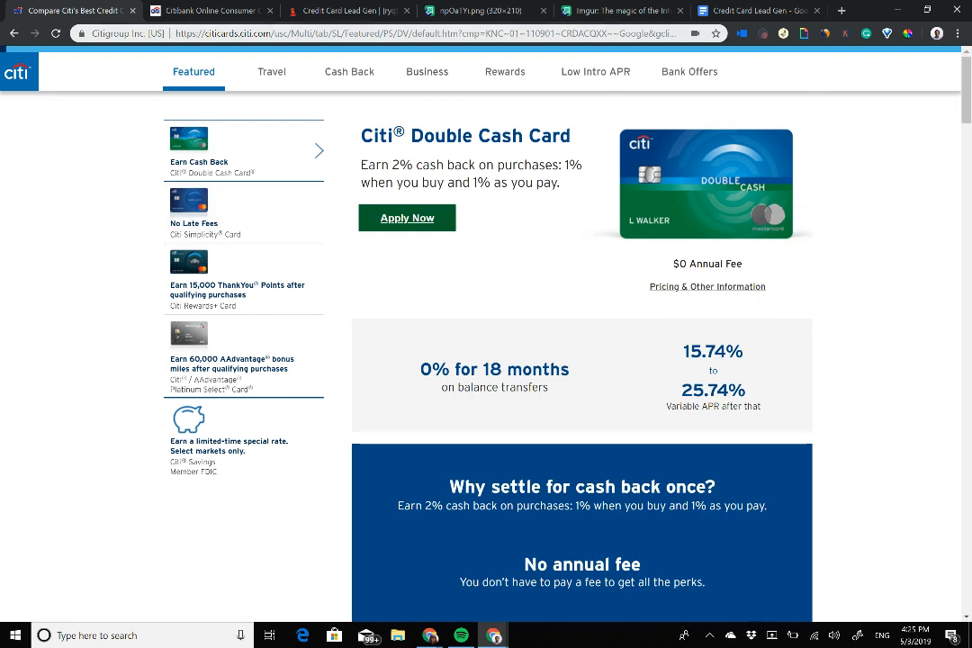
Step: Bring up the Imgur post holding the Citi card images
left_click_drag(619, 9, 441, 7)
scroll(376, 333, "down", 5)
scroll(376, 333, "down", 1)
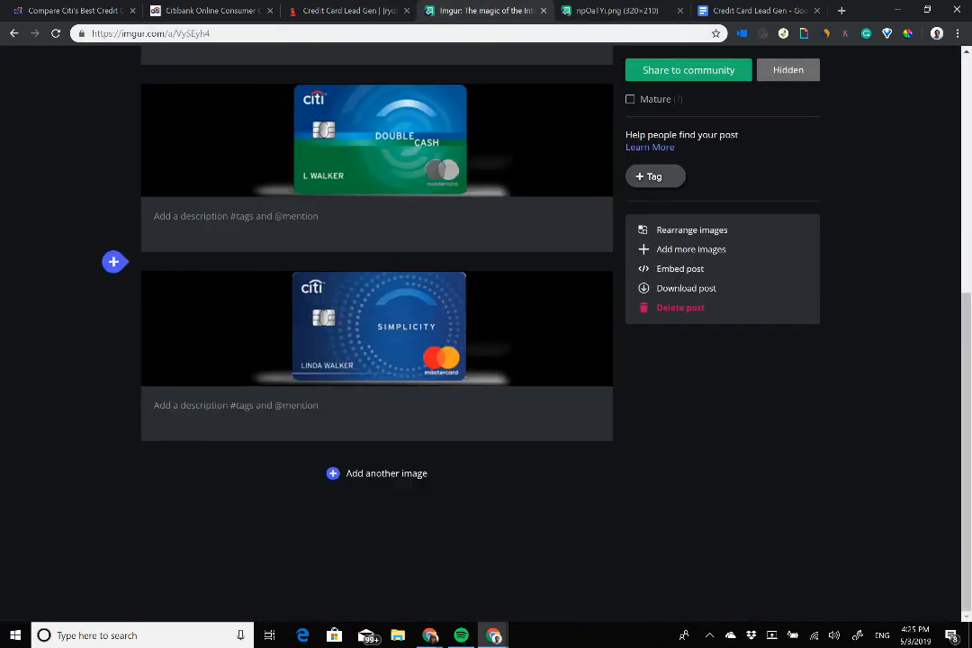
scroll(434, 278, "up", 6)
left_click(78, 9)
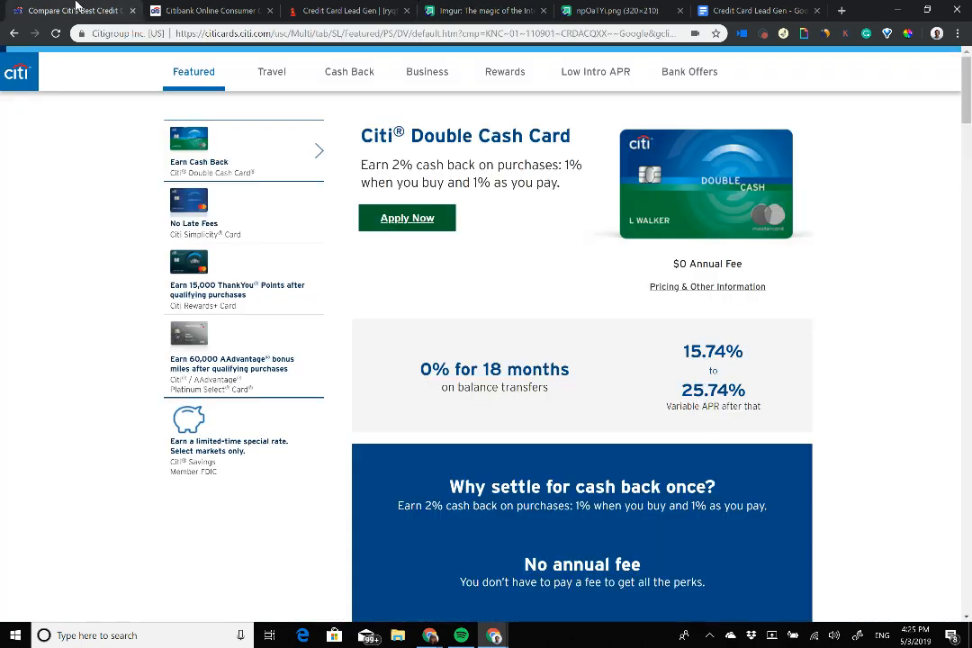
left_click(364, 9)
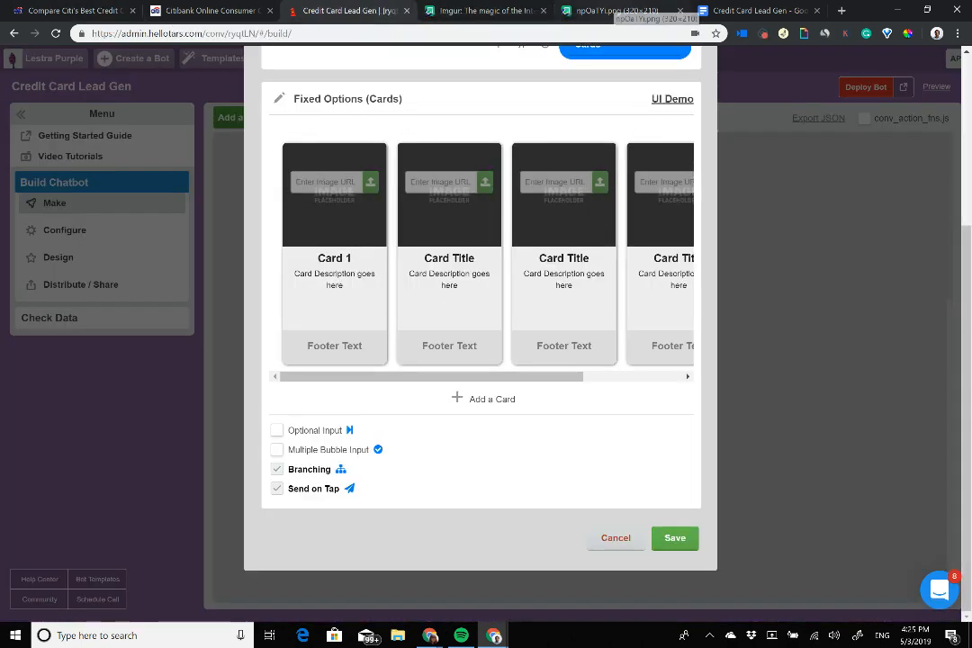
left_click(617, 11)
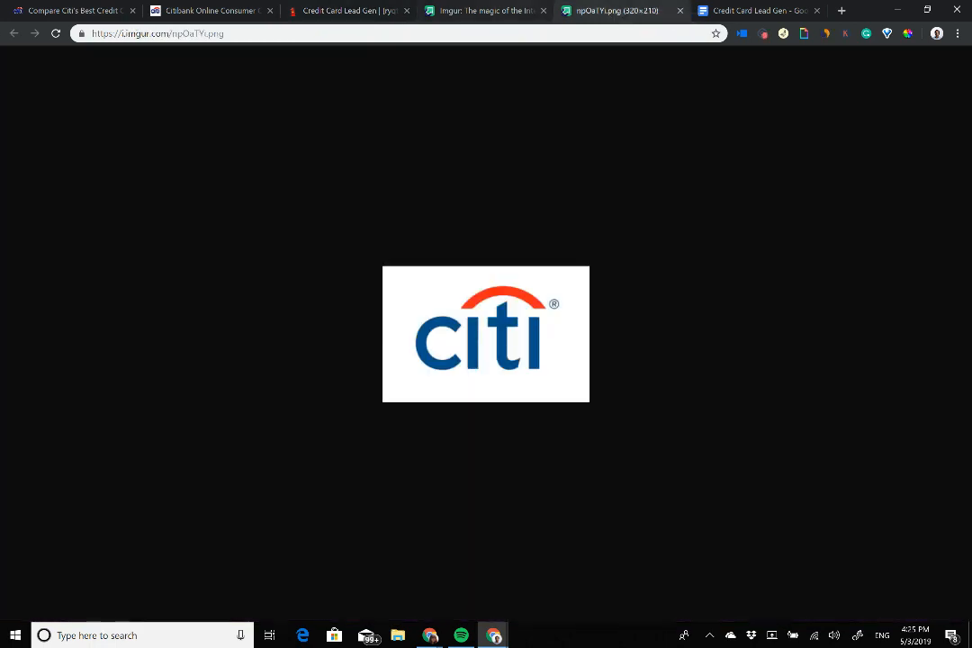
left_click(486, 10)
scroll(387, 270, "down", 4)
scroll(387, 270, "up", 1)
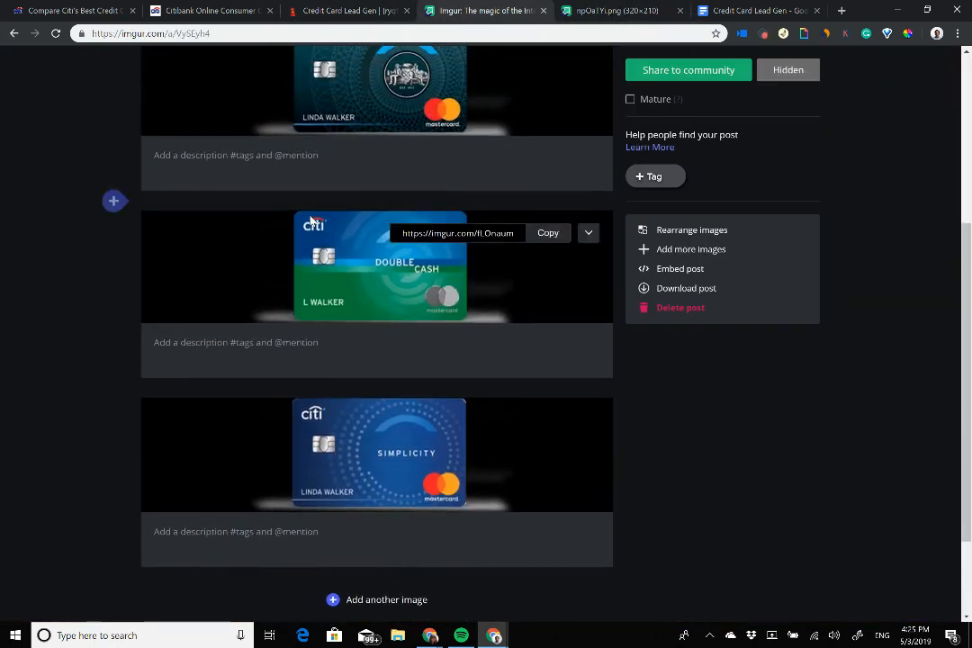
Step: Put the Double Cash card image address into Card 1's image URL
right_click(341, 255)
left_click(398, 311)
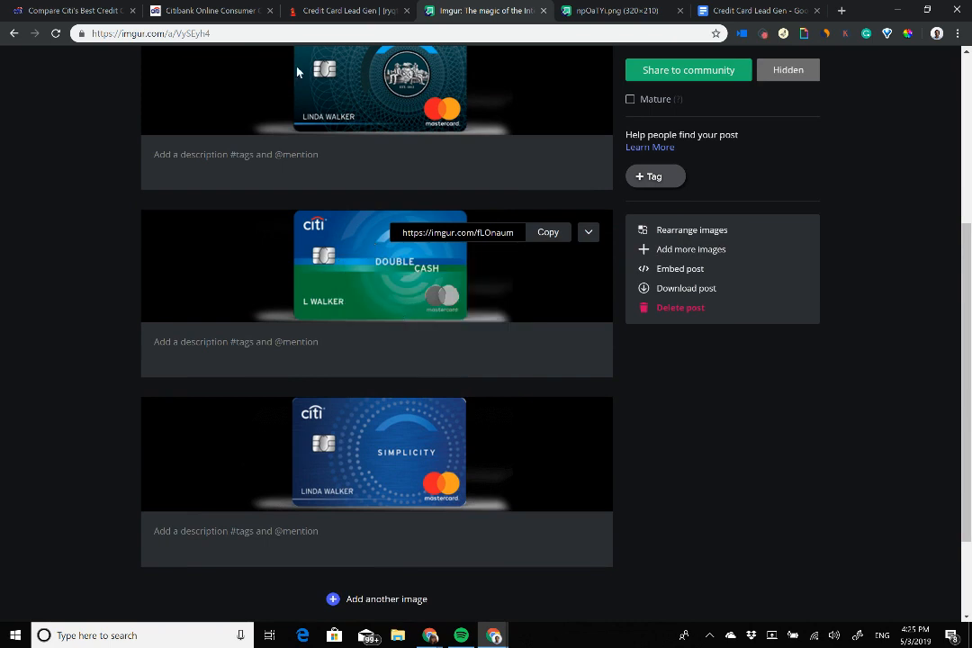
left_click(348, 10)
left_click(341, 183)
key("ctrl+v")
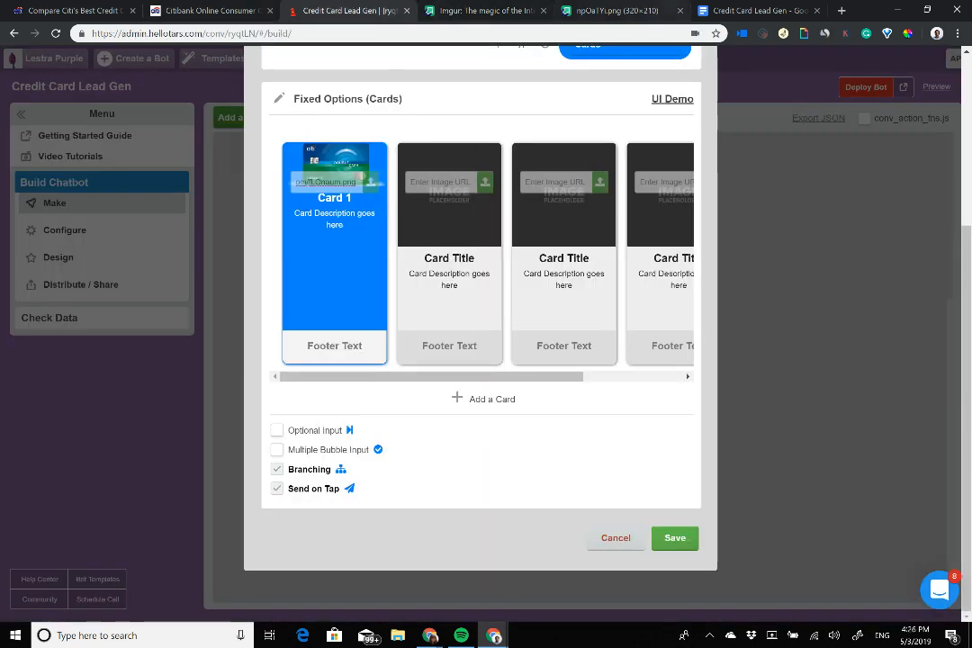
Step: Put the Simplicity card image address into the second card's image URL
left_click(576, 10)
left_click(477, 10)
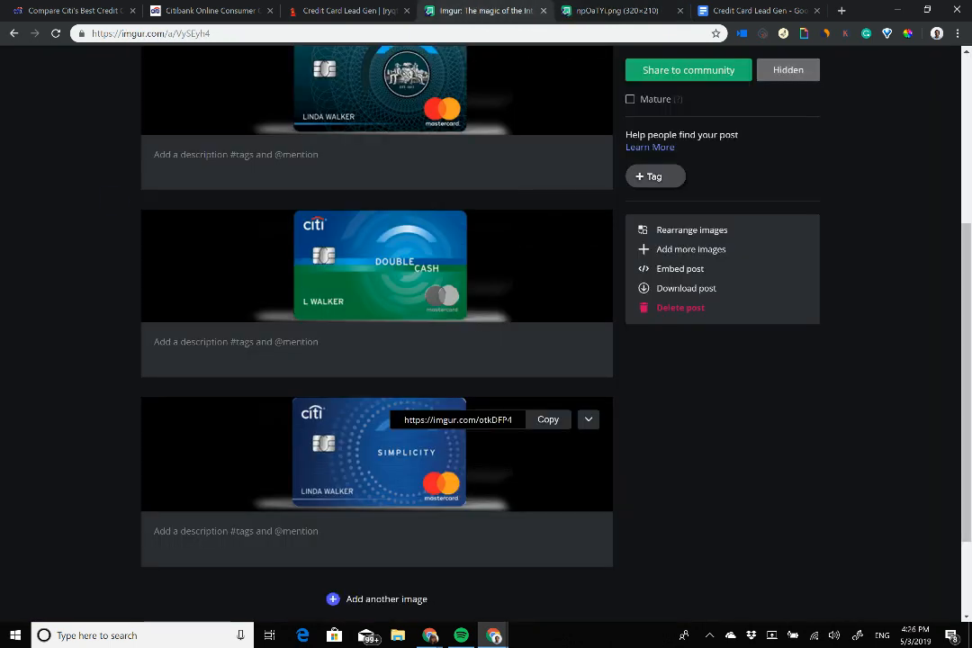
right_click(378, 457)
left_click(432, 514)
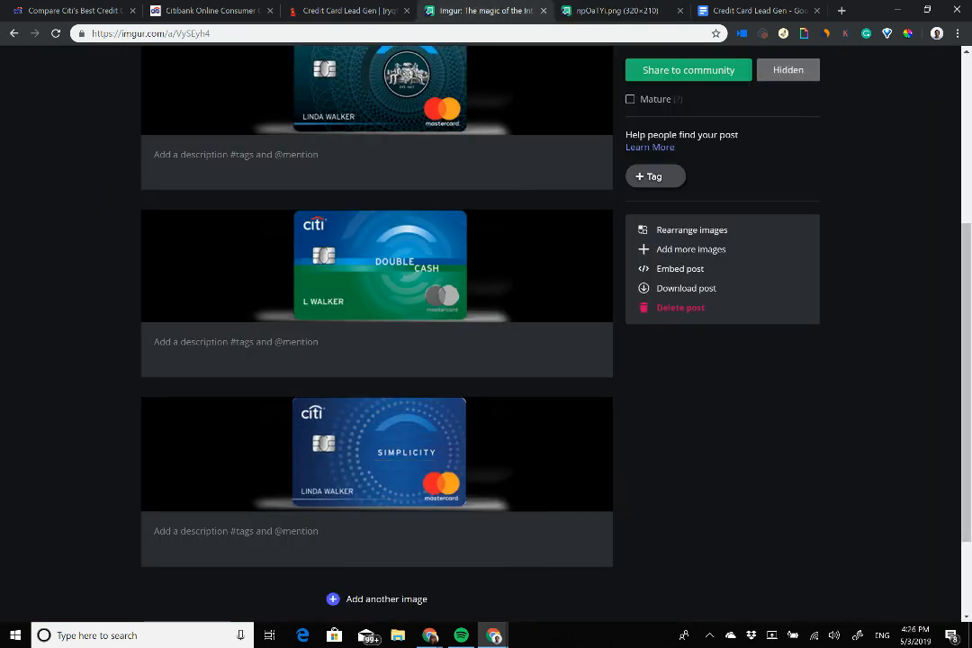
left_click(391, 7)
left_click(434, 184)
key("ctrl+v")
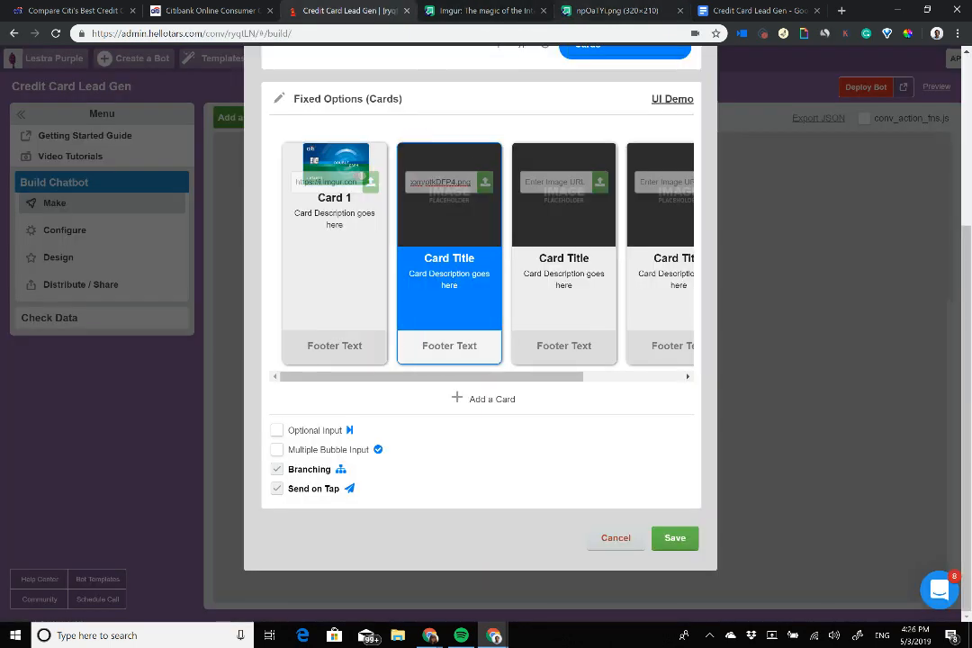
Step: Close the Citi logo image tab and return to the Imgur card images
key("ctrl+Tab")
key("ctrl+Tab")
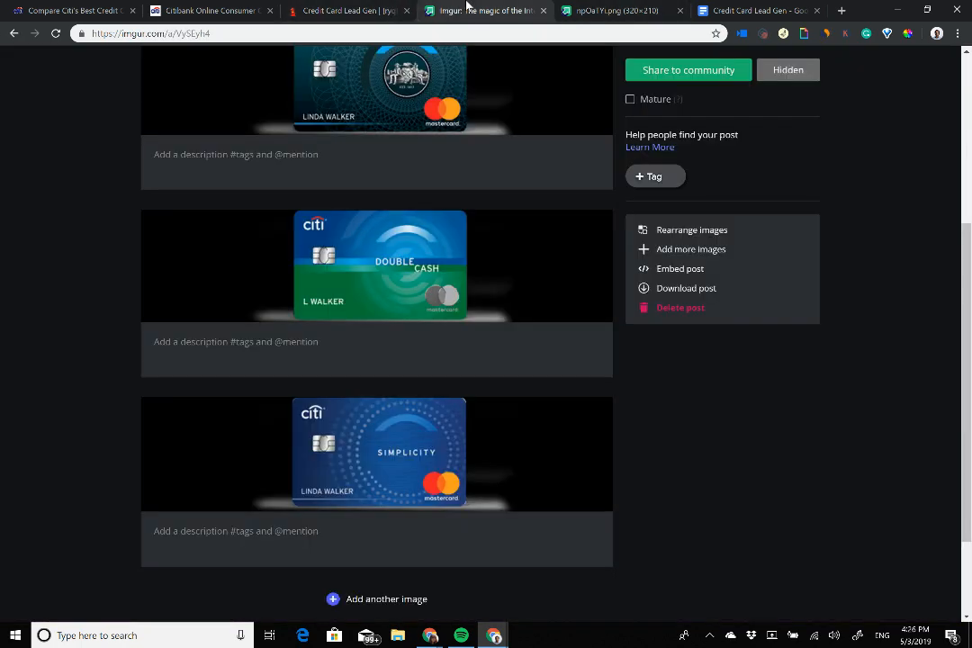
left_click(468, 6)
scroll(432, 284, "up", 1)
scroll(432, 284, "up", 3)
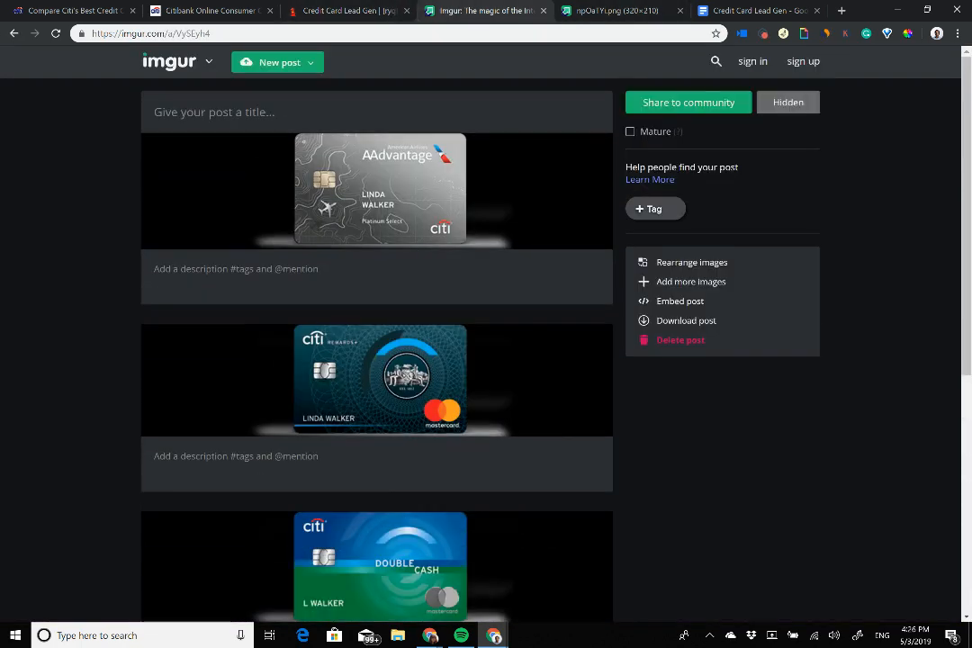
key("ctrl+Tab")
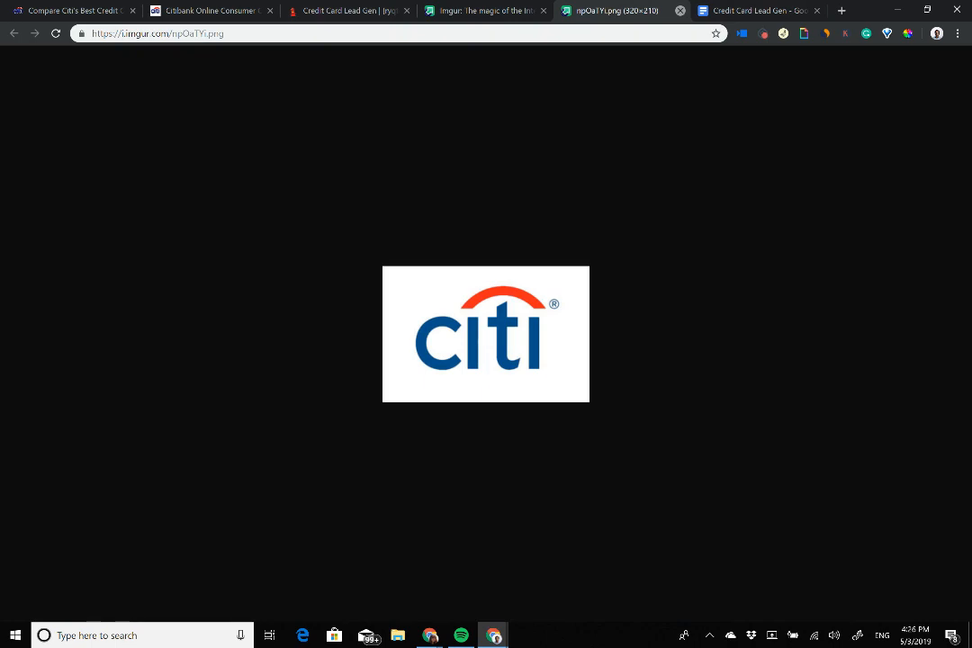
key("ctrl+w")
key("ctrl+shift+Tab")
scroll(378, 297, "down", 3)
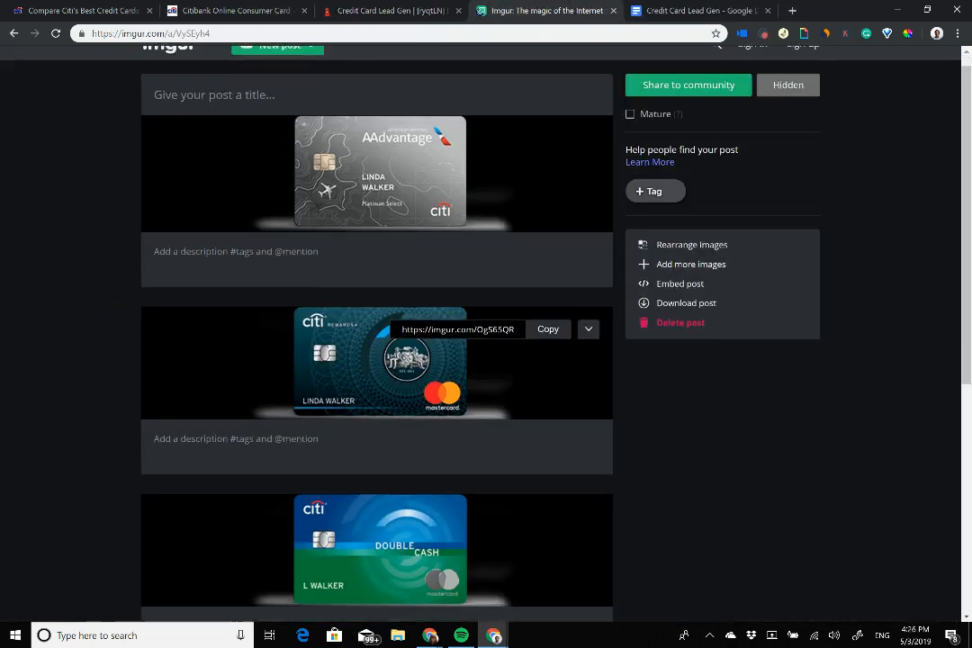
scroll(444, 315, "up", 2)
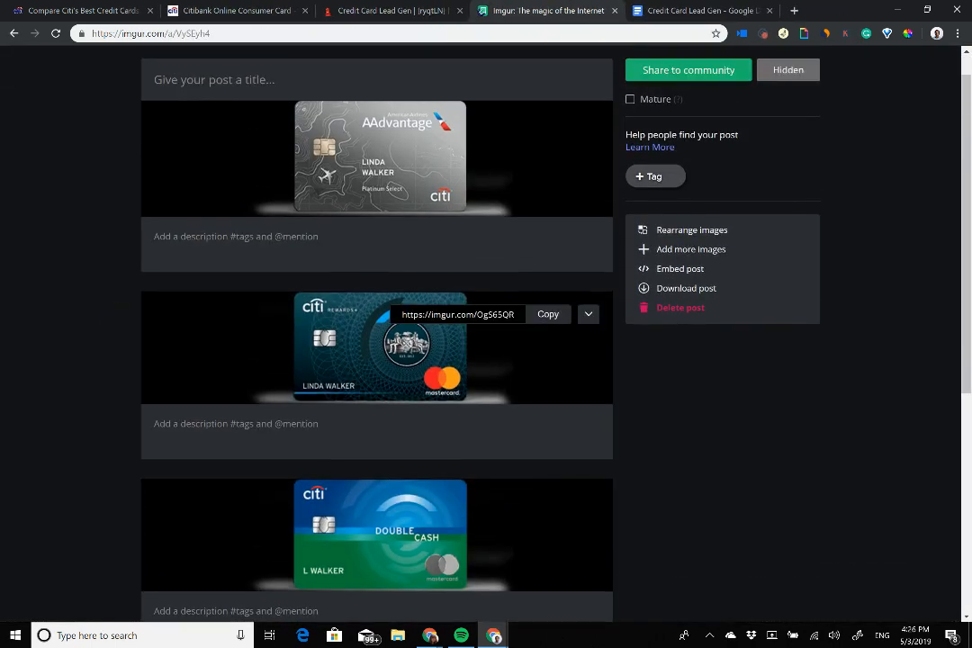
Step: Put the Rewards+ card image address into the third card's image URL
right_click(372, 366)
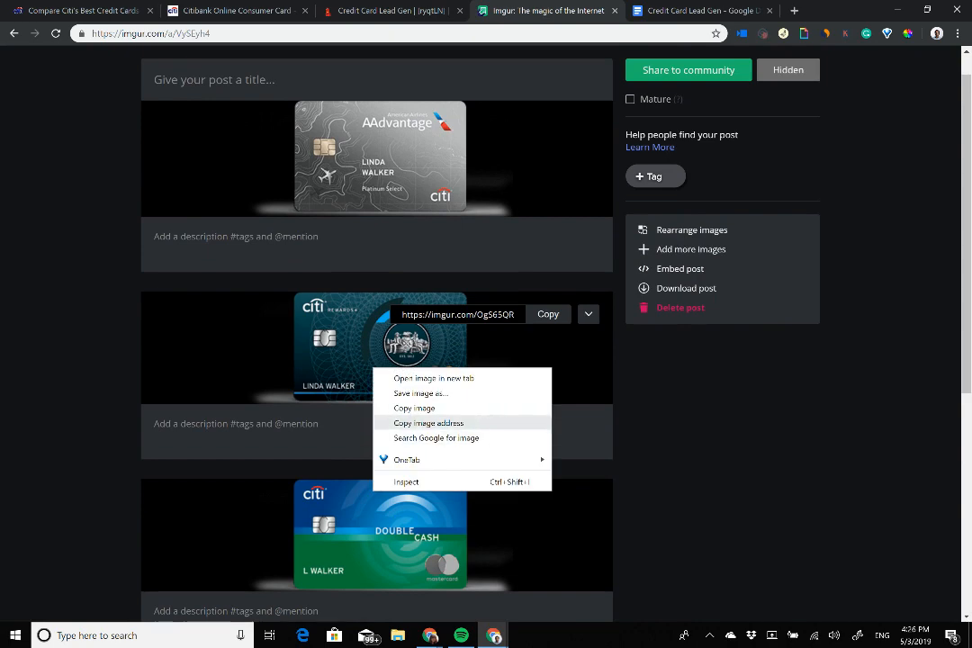
left_click(405, 422)
left_click(390, 8)
left_click(555, 182)
key("ctrl+v")
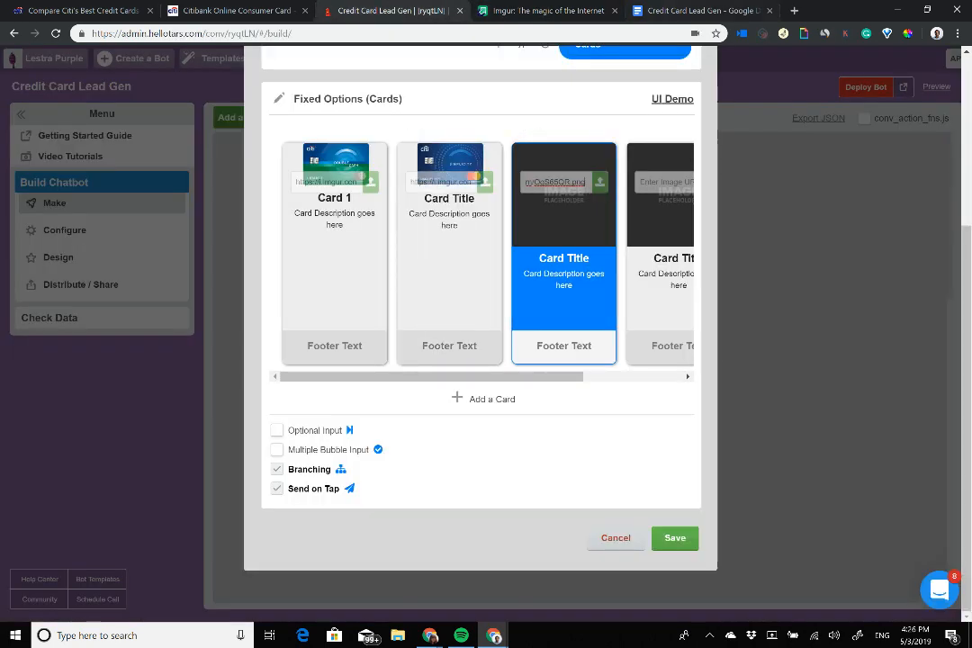
Step: Put the AAdvantage card image address into the fourth card's image URL
left_click(504, 9)
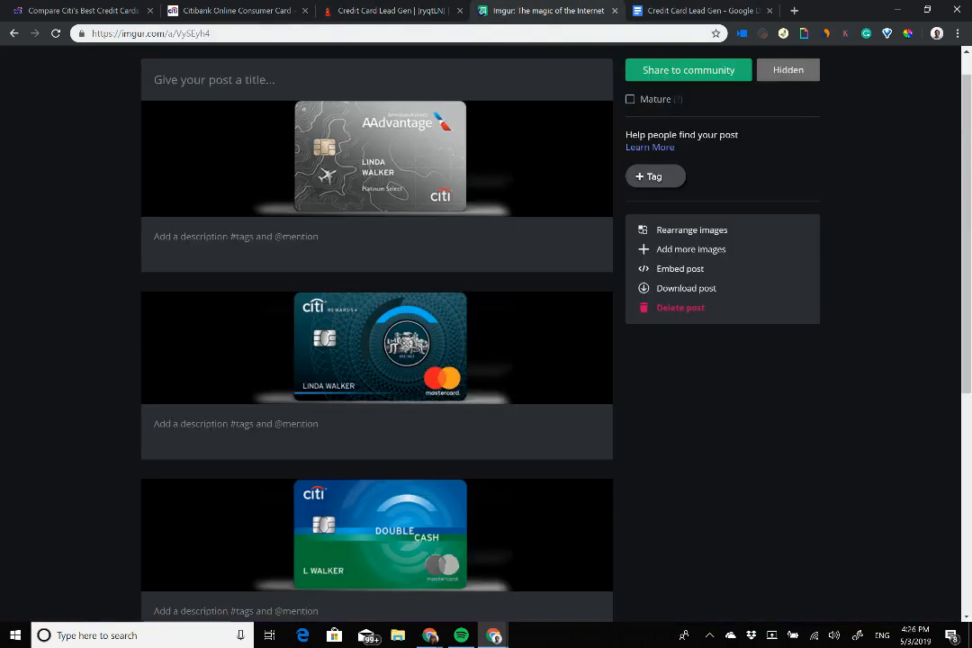
right_click(363, 193)
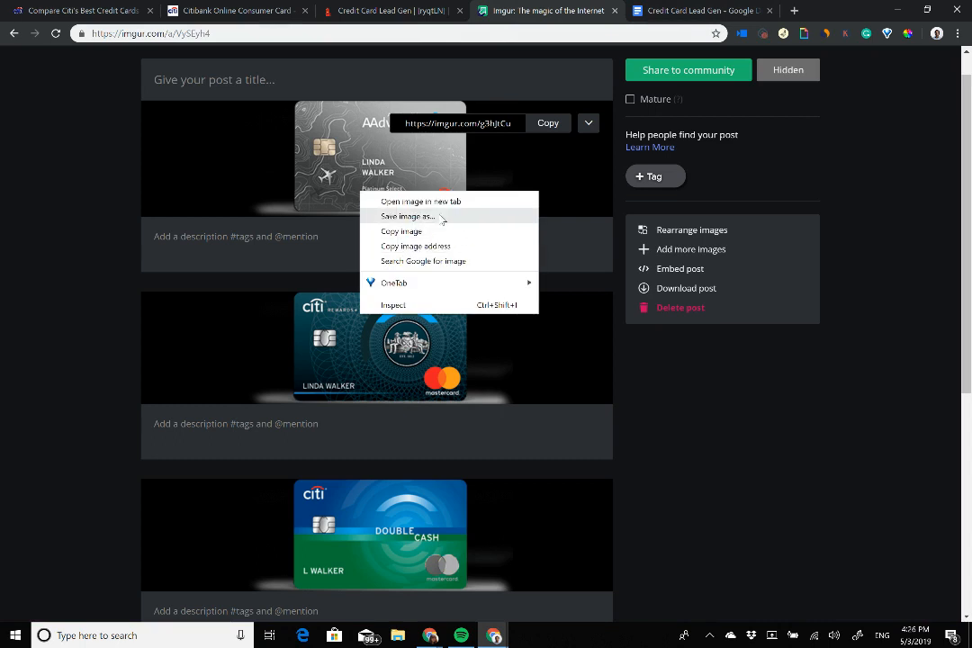
left_click(423, 246)
left_click(389, 9)
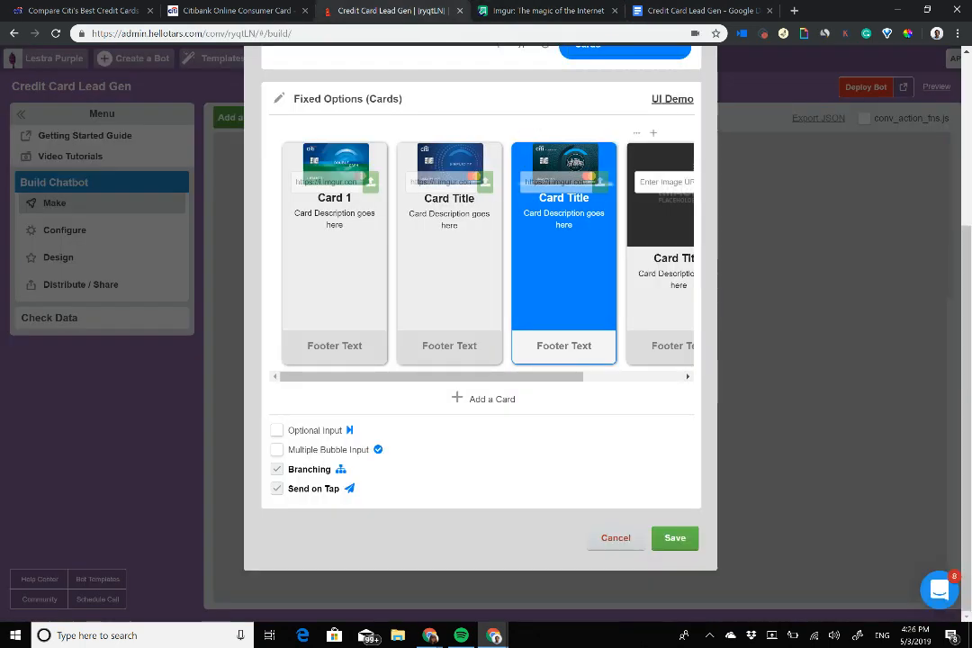
left_click(666, 182)
key("ctrl+v")
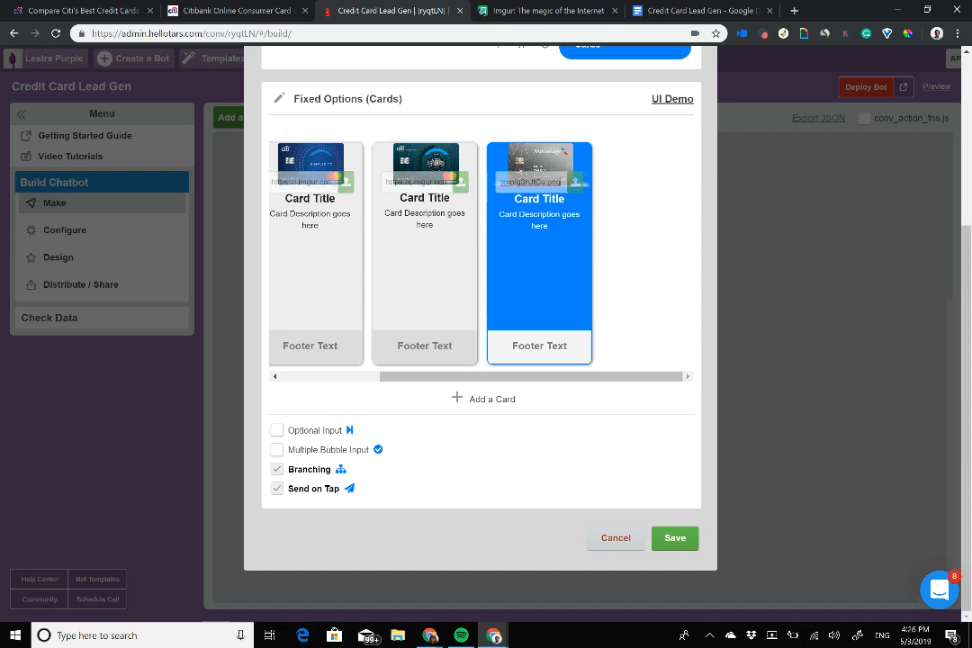
left_click_drag(540, 376, 441, 376)
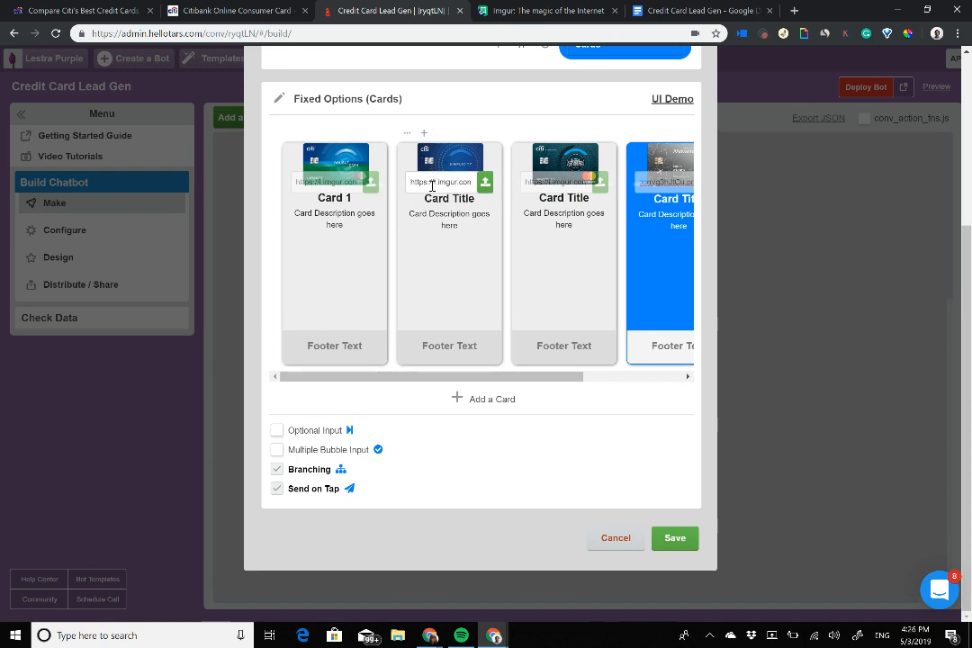
left_click(335, 202)
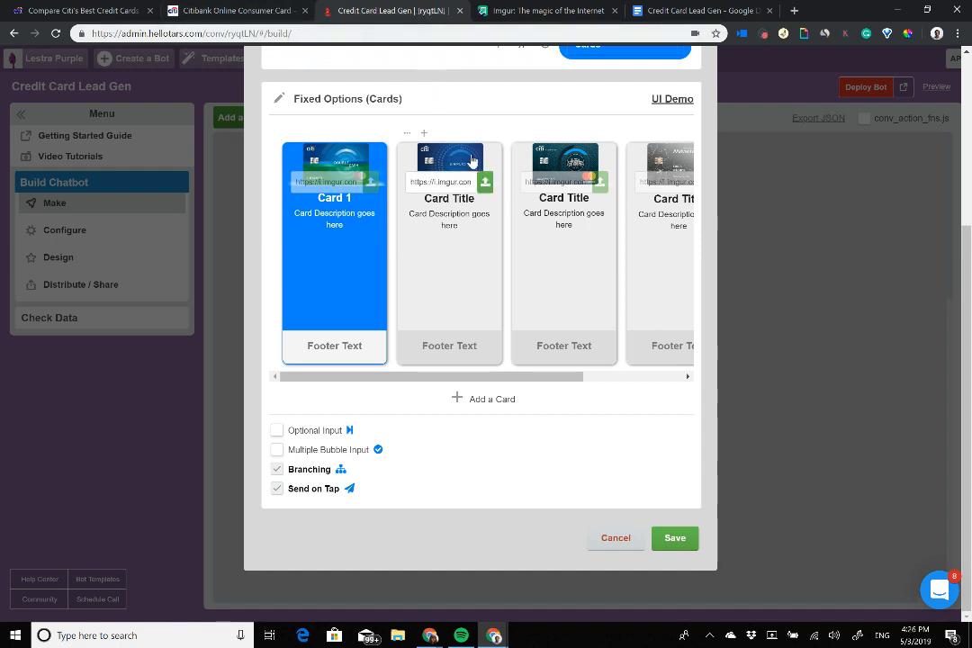
scroll(498, 261, "right", 2)
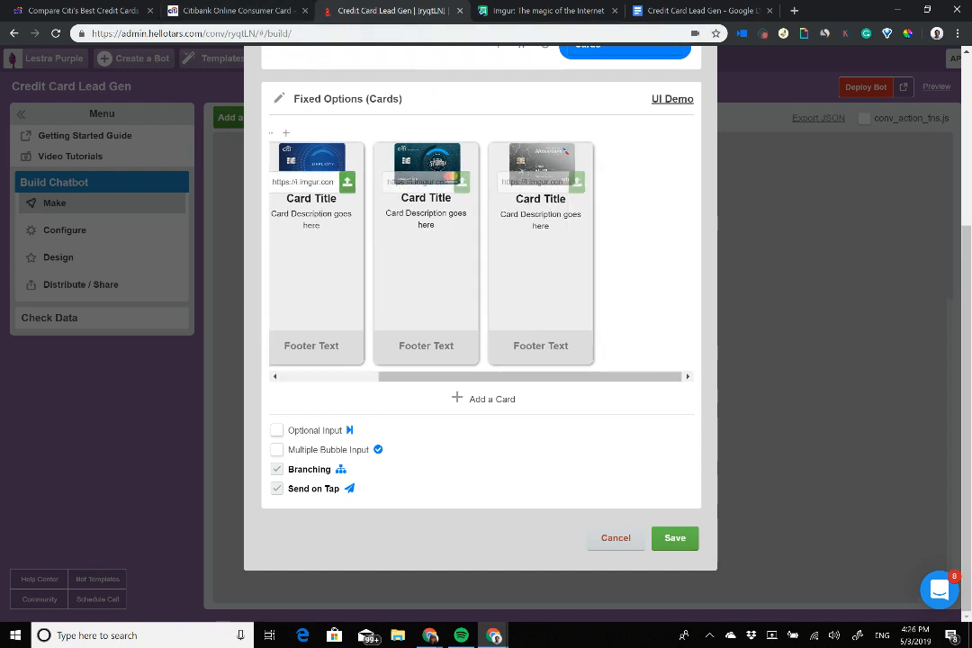
scroll(498, 261, "left", 2)
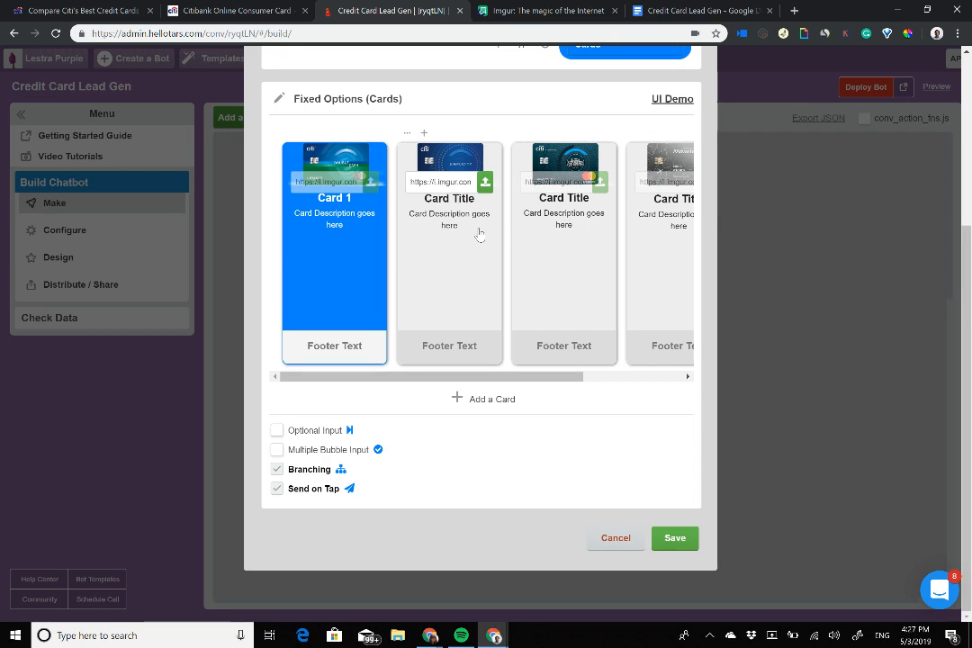
left_click(231, 11)
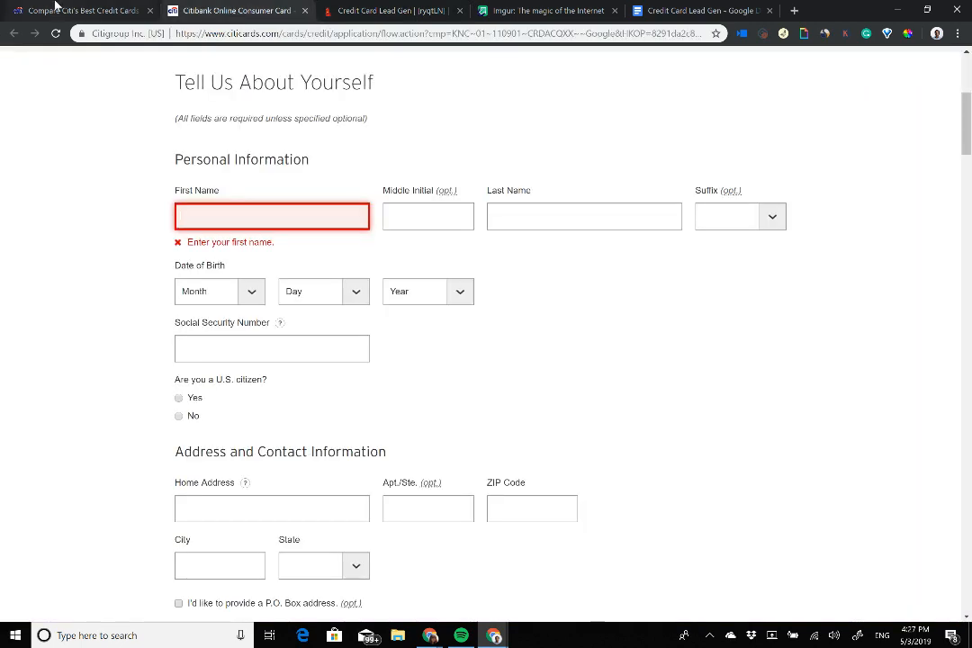
Step: Title Card 1 'Citi® Double Cash Card', copied from the Citi comparison page
left_click_drag(56, 6, 239, 6)
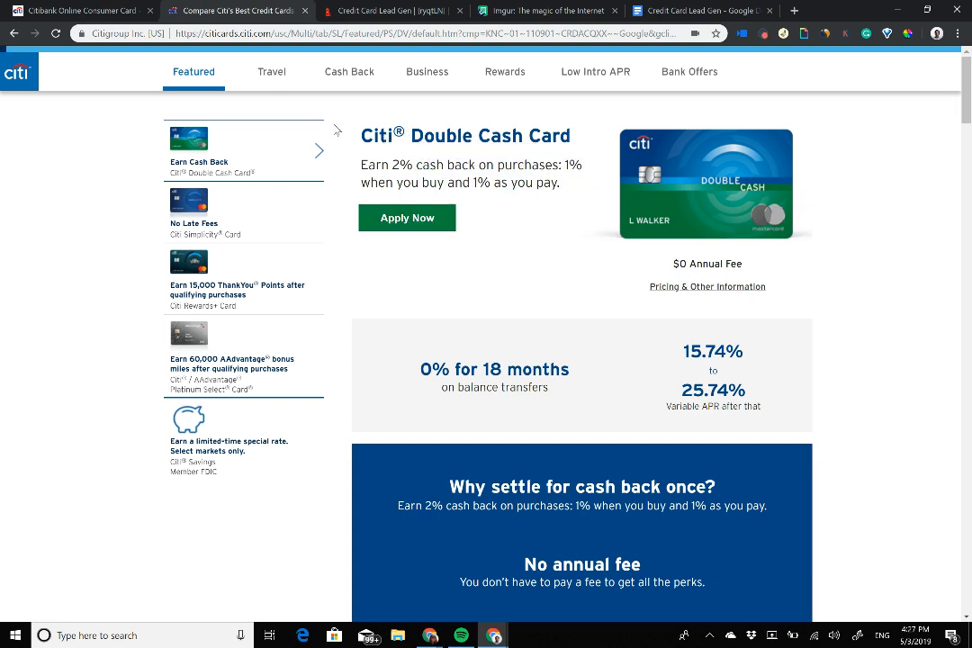
left_click_drag(364, 142, 567, 186)
left_click(569, 188)
left_click_drag(571, 136, 361, 143)
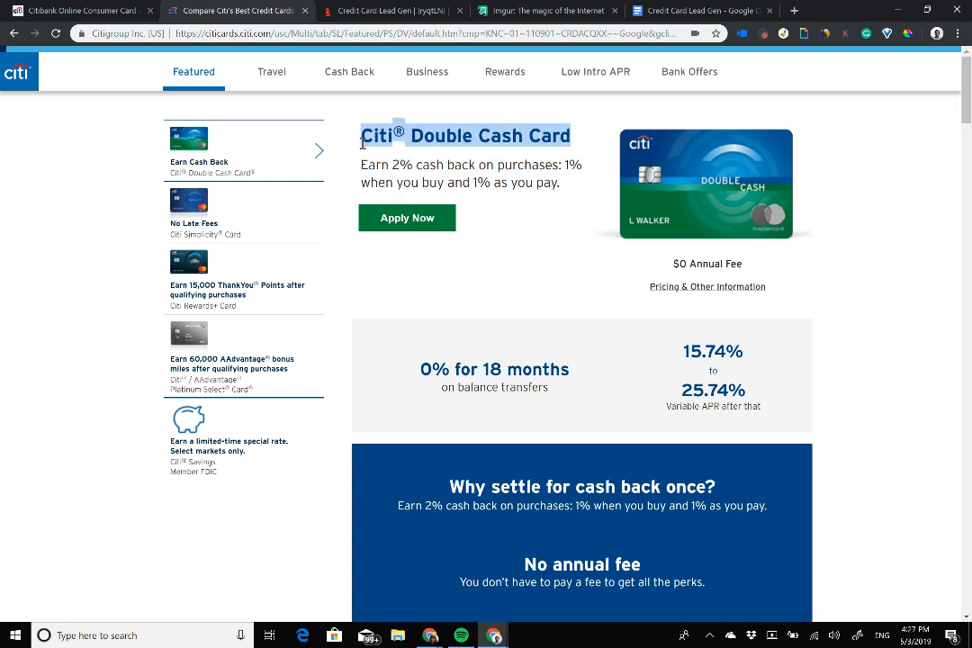
left_click(360, 10)
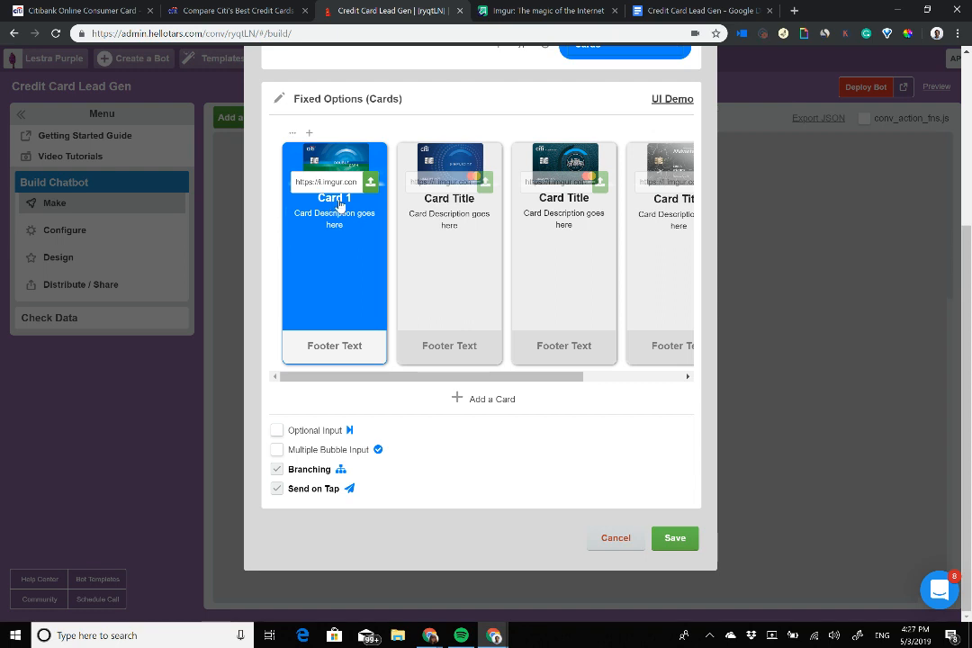
left_click(344, 208)
key("BackSpace")
key("BackSpace")
key("ctrl+v")
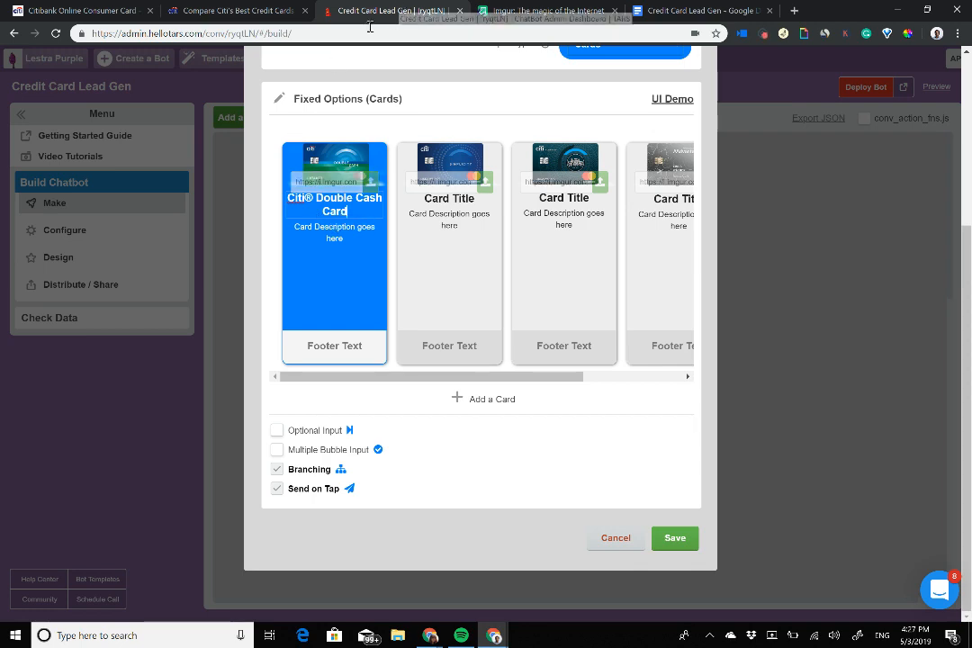
Step: Title the second card 'Citi Simplicity® Card', copied from the Citi site
left_click(245, 9)
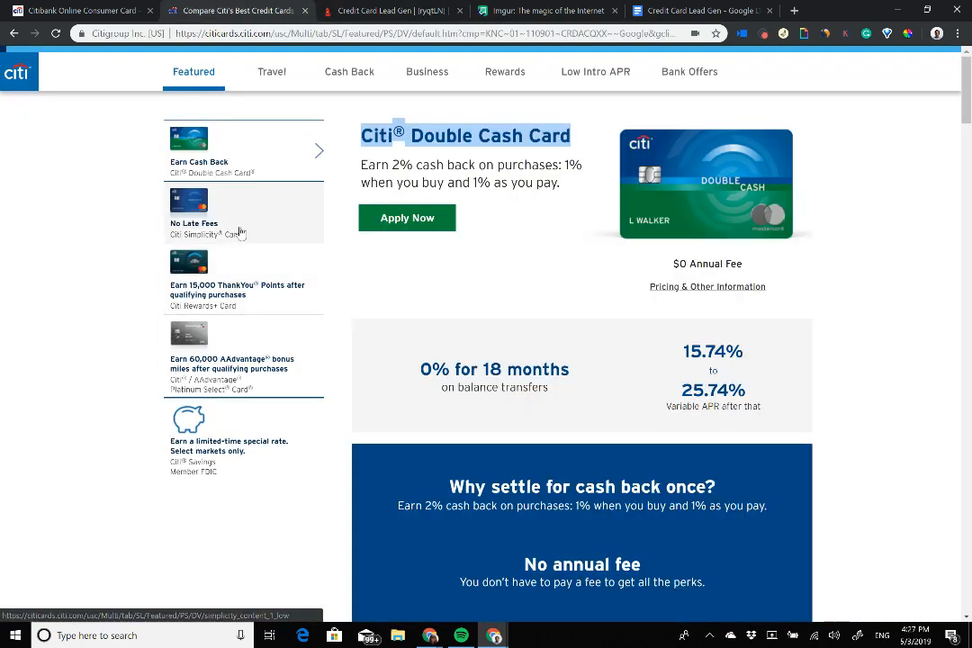
left_click(267, 239)
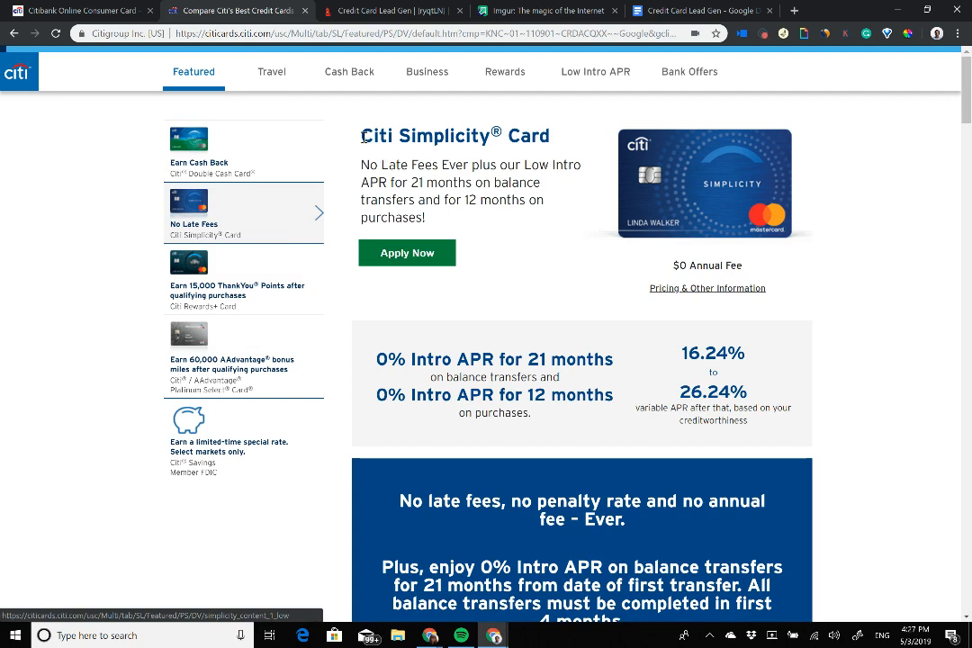
left_click_drag(362, 135, 550, 135)
key("ctrl+c")
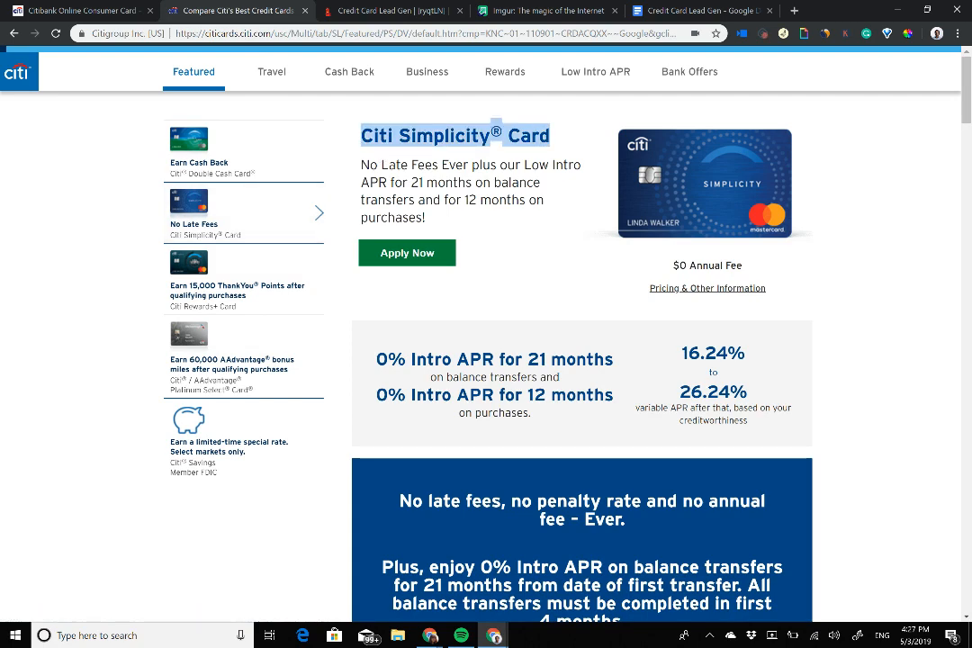
left_click(387, 10)
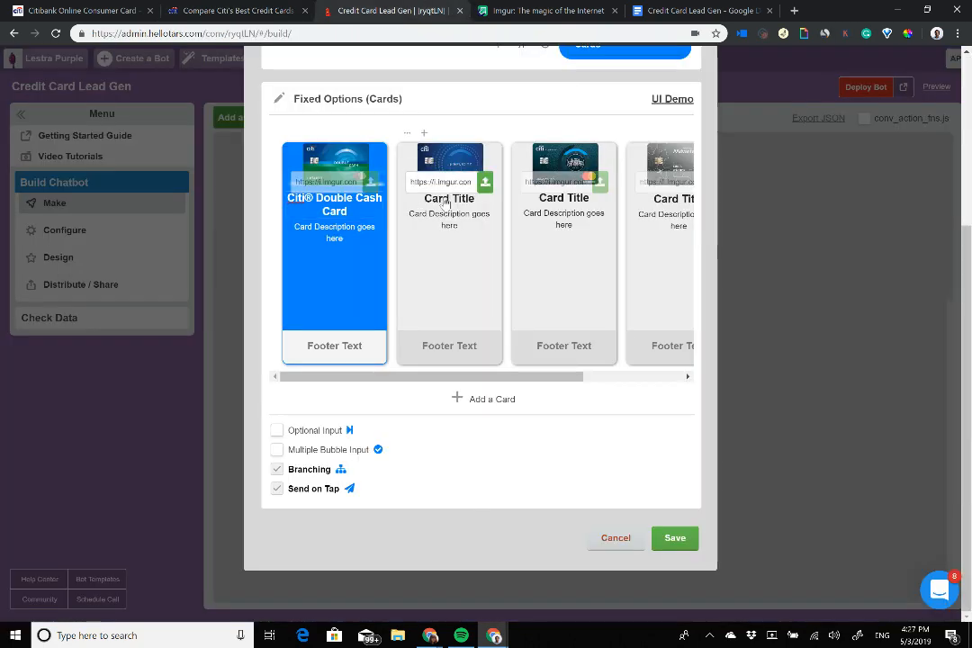
left_click(457, 201)
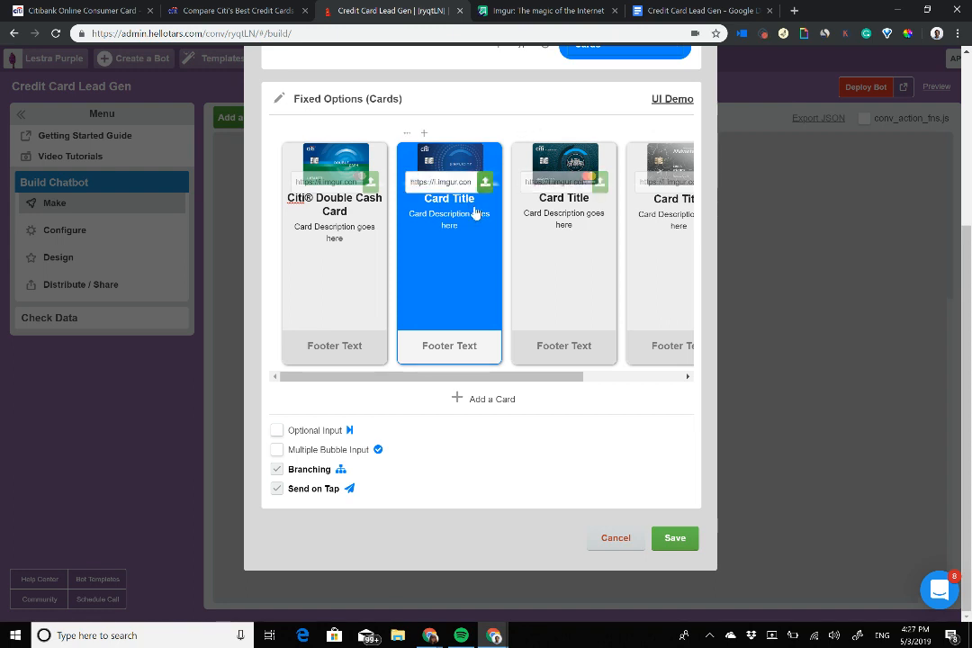
key("BackSpace")
key("BackSpace")
key("BackSpace")
key("BackSpace")
key("BackSpace")
key("BackSpace")
key("BackSpace")
key("BackSpace")
key("BackSpace")
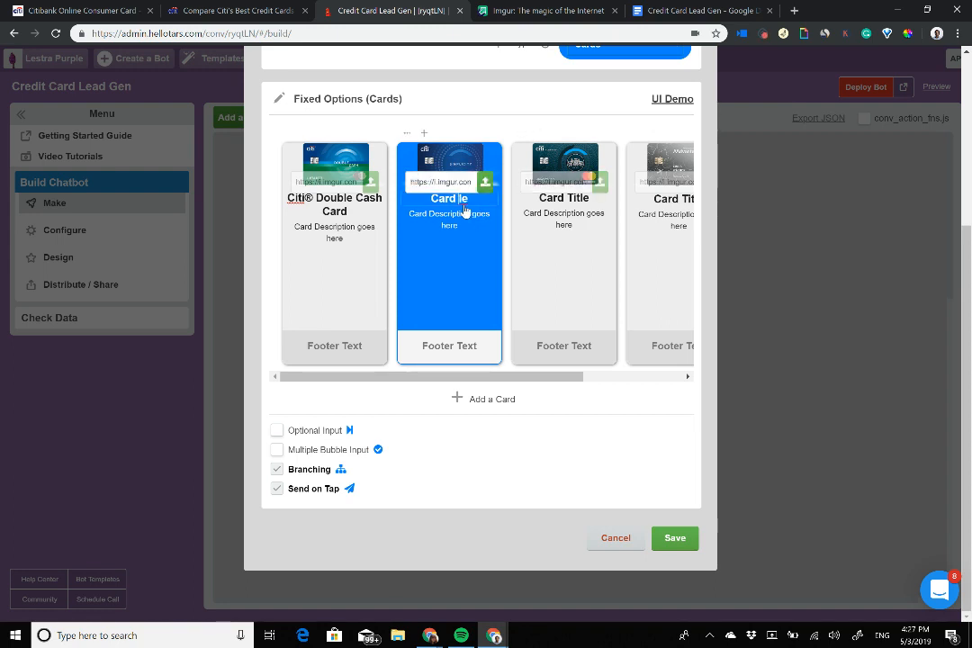
key("Delete")
key("ctrl+v")
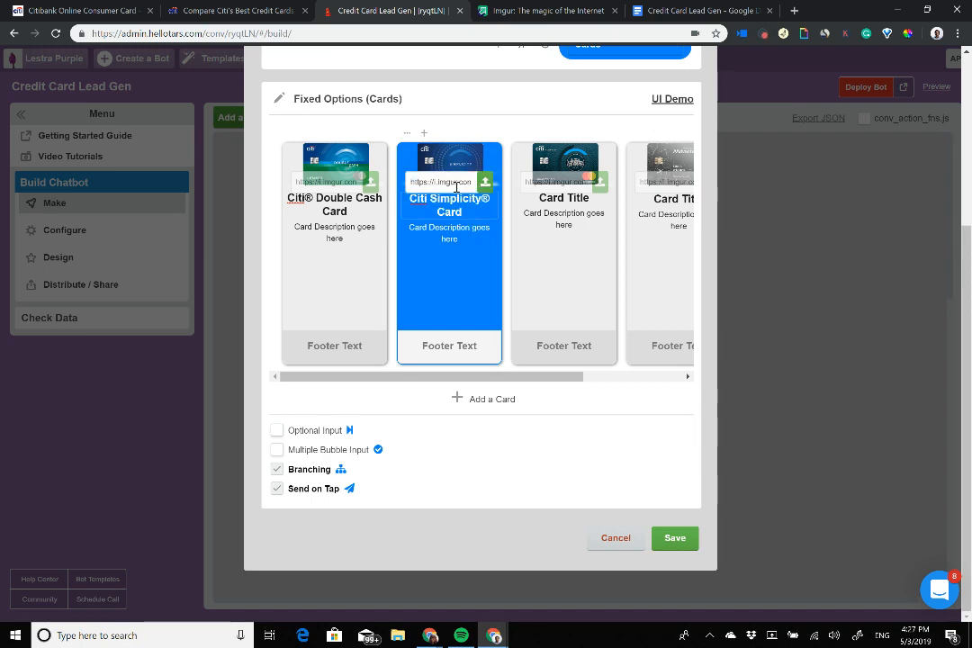
Step: Copy the 'Citi Rewards+SM Card' heading from the Citi comparison page
left_click(277, 5)
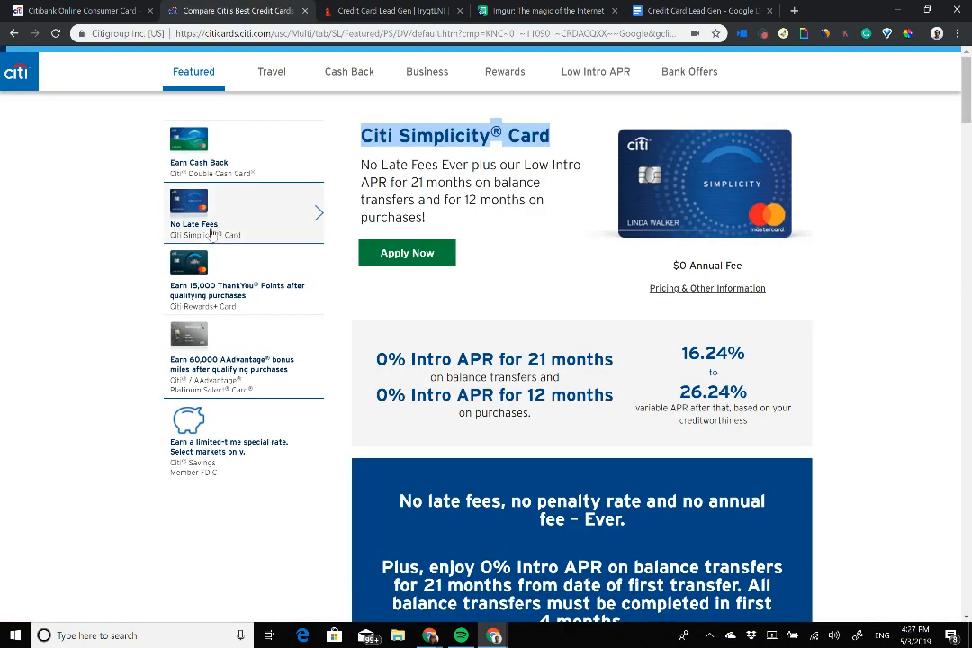
left_click(242, 281)
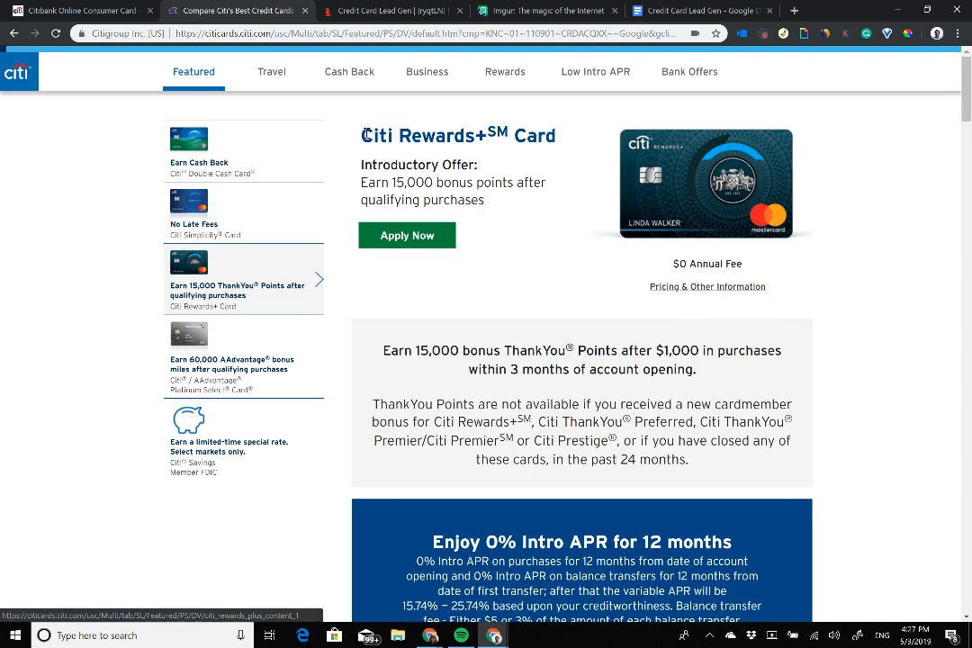
left_click_drag(364, 135, 554, 137)
key("ctrl+c")
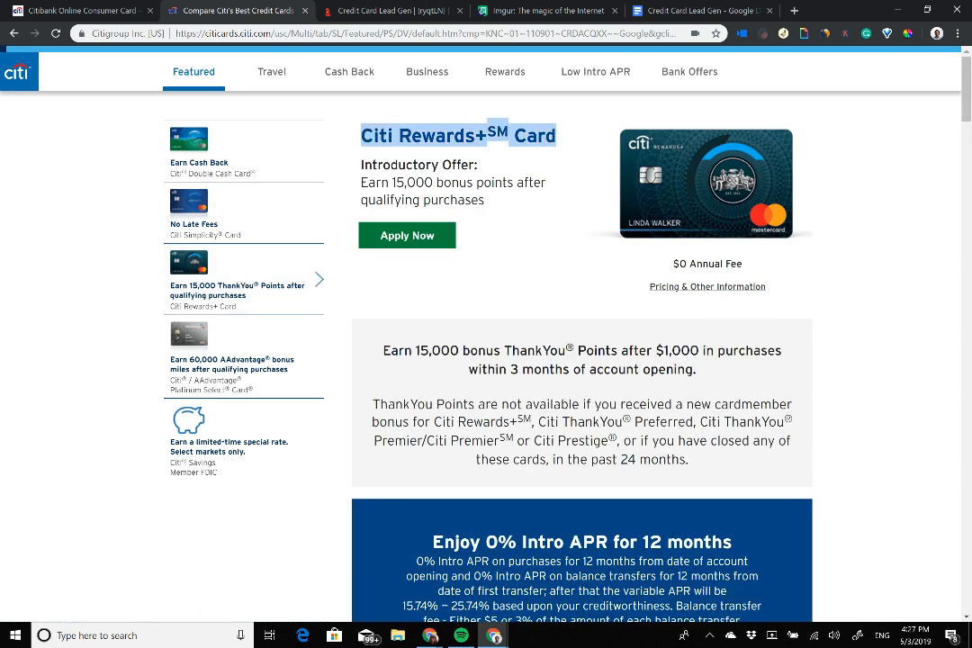
left_click(351, 7)
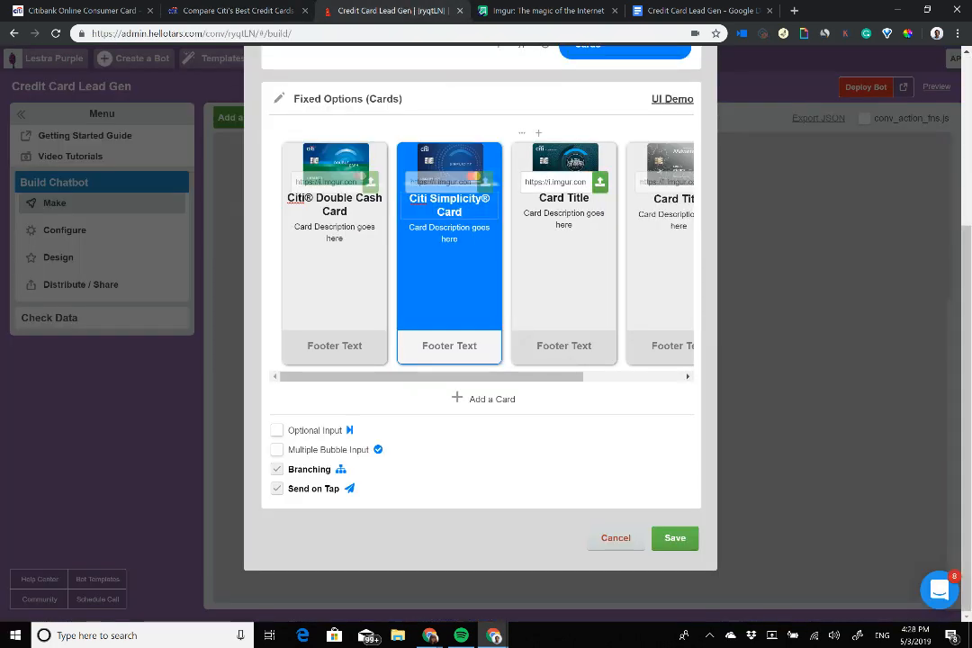
Step: Remove card 3's image URL and paste 'Citi Rewards+SM Card' as its title
left_click(564, 198)
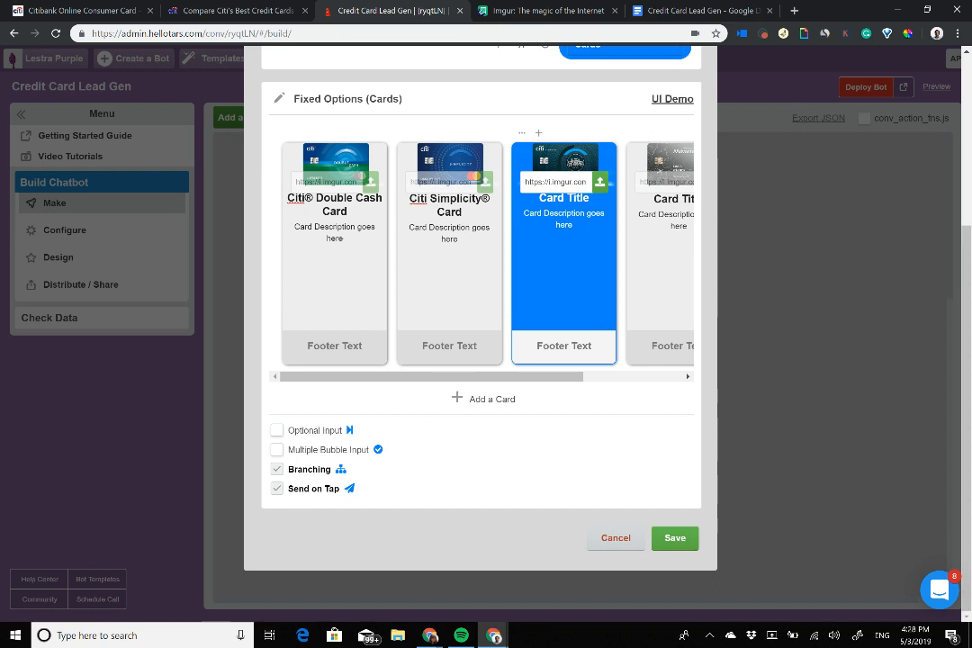
key("ctrl+a")
key("BackSpace")
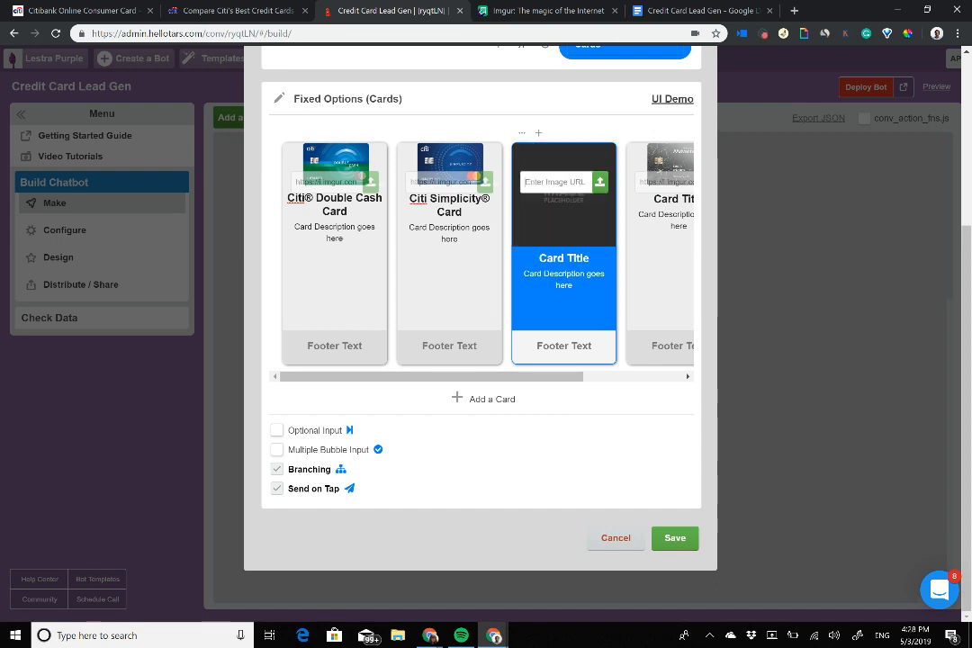
left_click(565, 259)
key("ctrl+v")
Step: Clear the fourth card's image URL
left_click(662, 271)
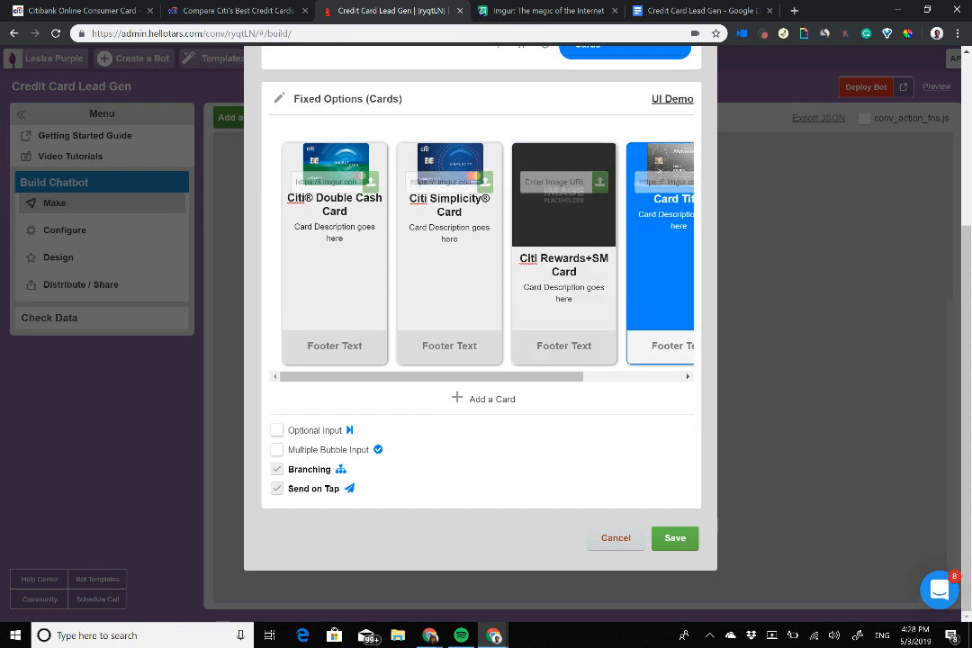
left_click_drag(531, 376, 632, 376)
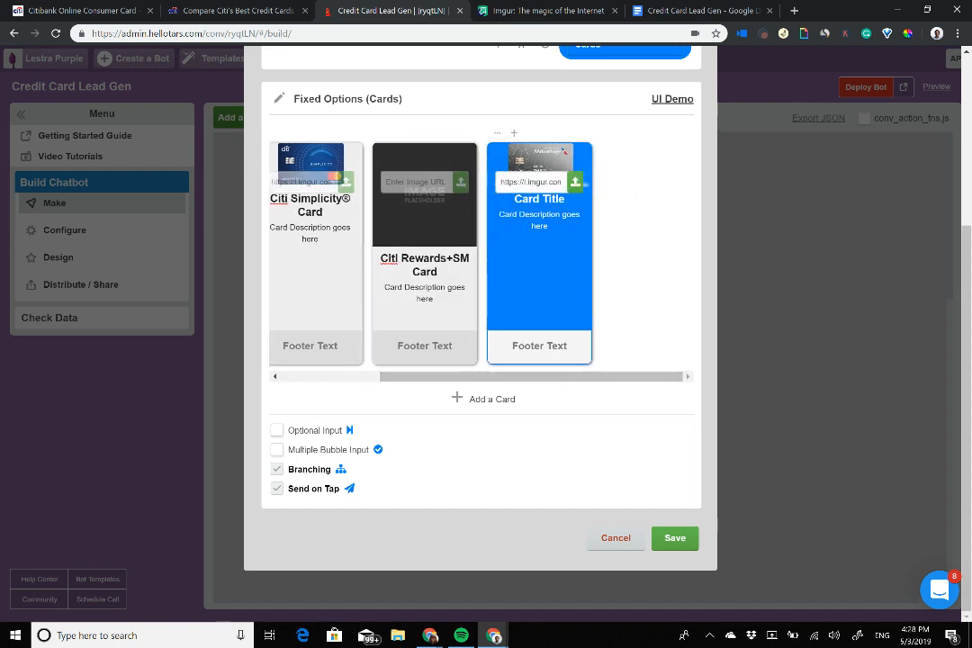
left_click(548, 182)
key("ctrl+a")
key("BackSpace")
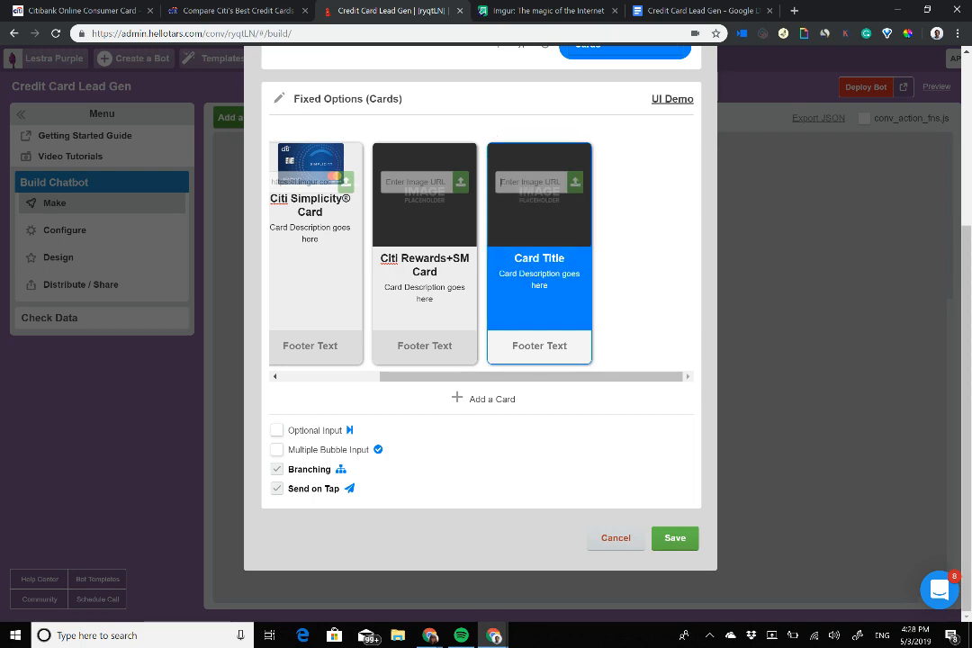
Step: Copy the AAdvantage Platinum Select card's full name from the Citi comparison page into card 4's title
left_click(239, 10)
left_click(232, 364)
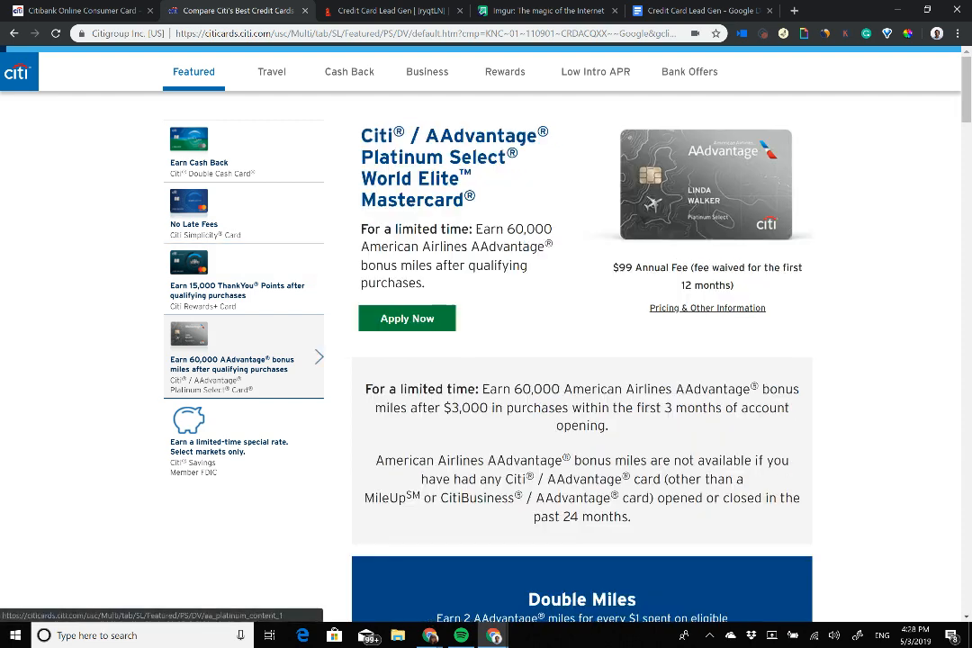
left_click_drag(478, 198, 363, 125)
key("ctrl+c")
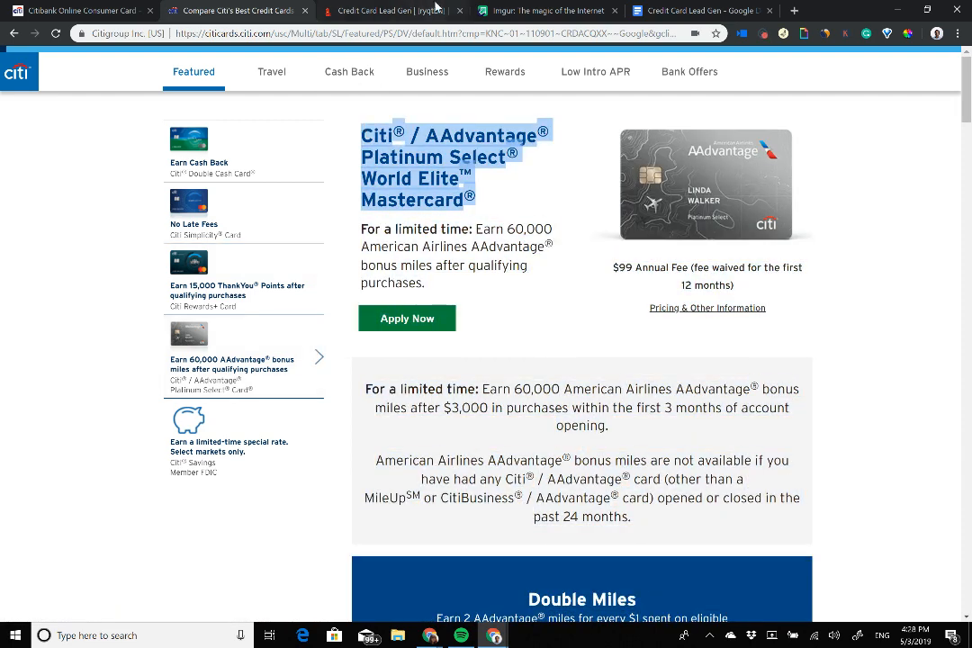
left_click(378, 10)
left_click(539, 259)
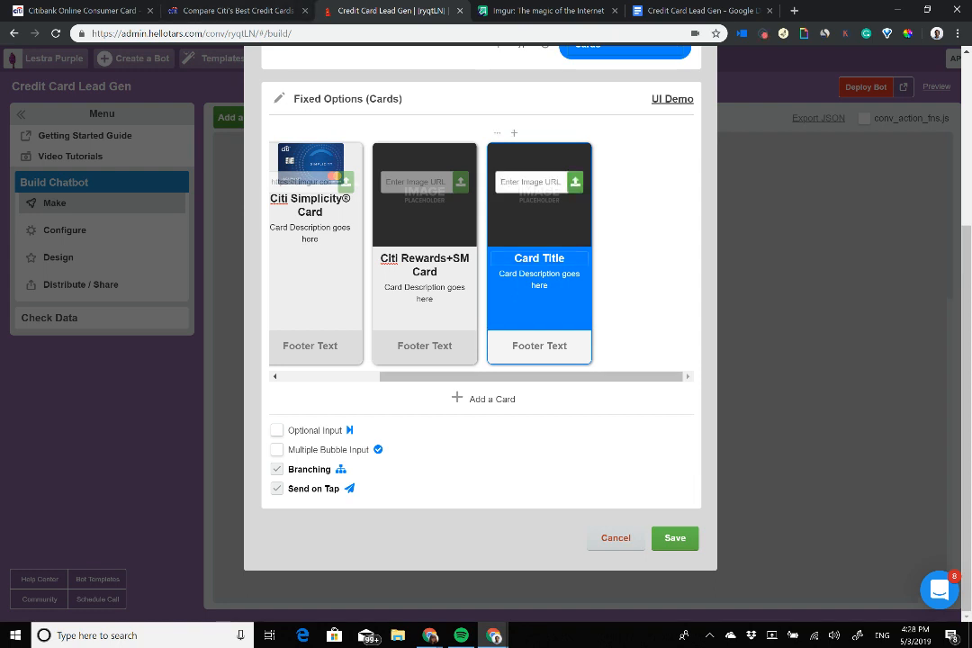
key("ctrl+v")
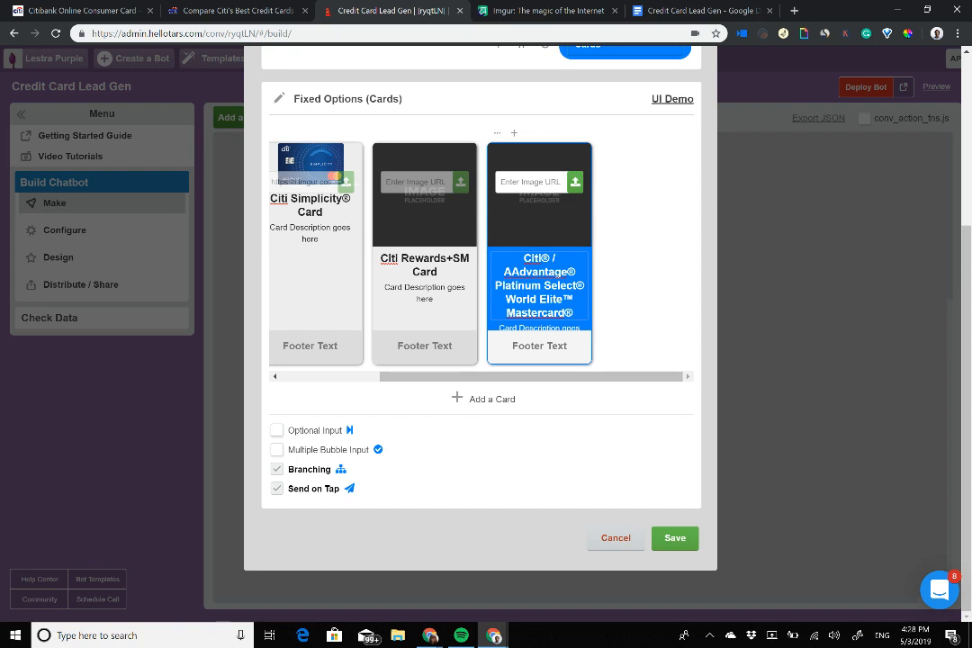
Step: Strip the ® symbols and the 'Citi /' prefix so card 4 reads 'AAdvantage Platinum Select World Elite Mastercard'
key("BackSpace")
key("BackSpace")
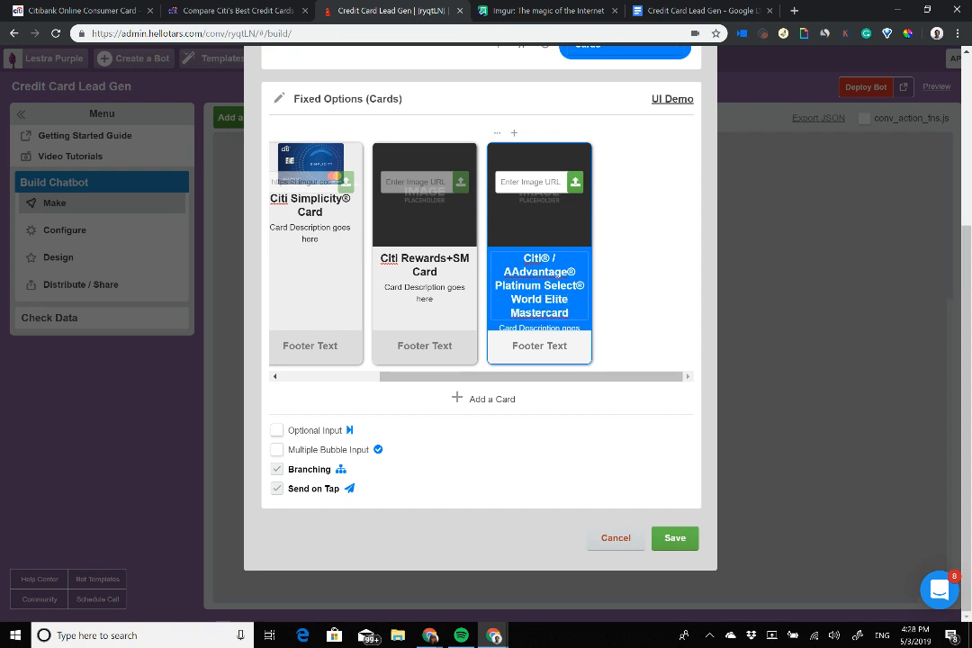
key("BackSpace")
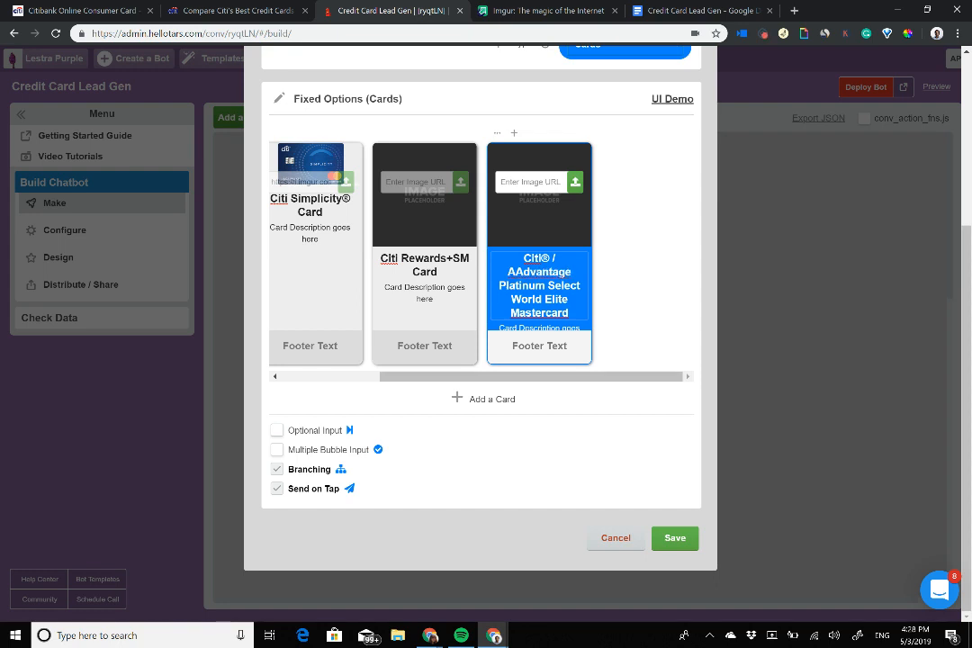
key("BackSpace")
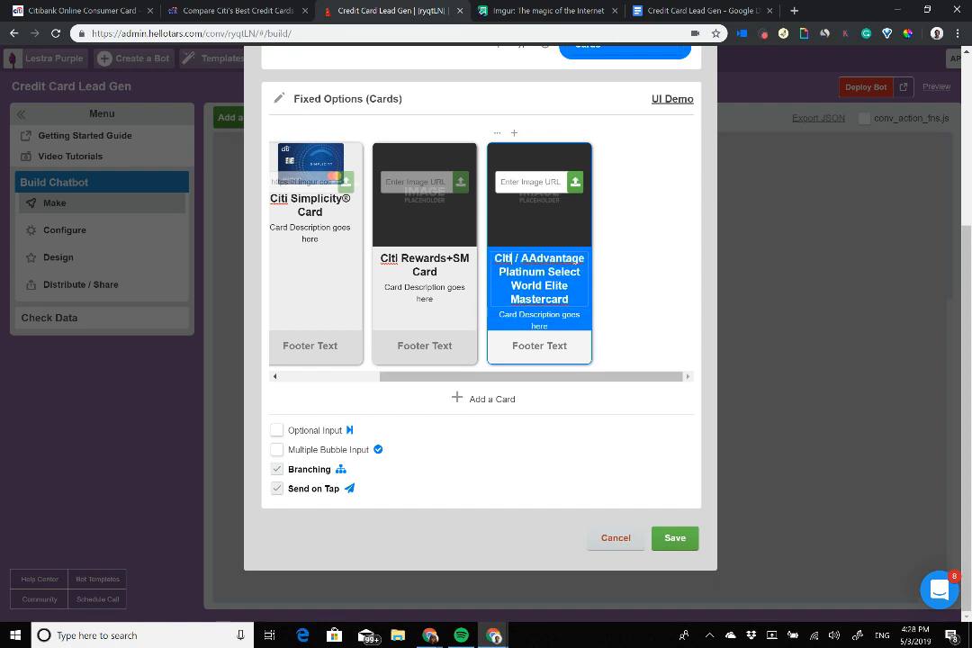
key("Delete")
key("Delete")
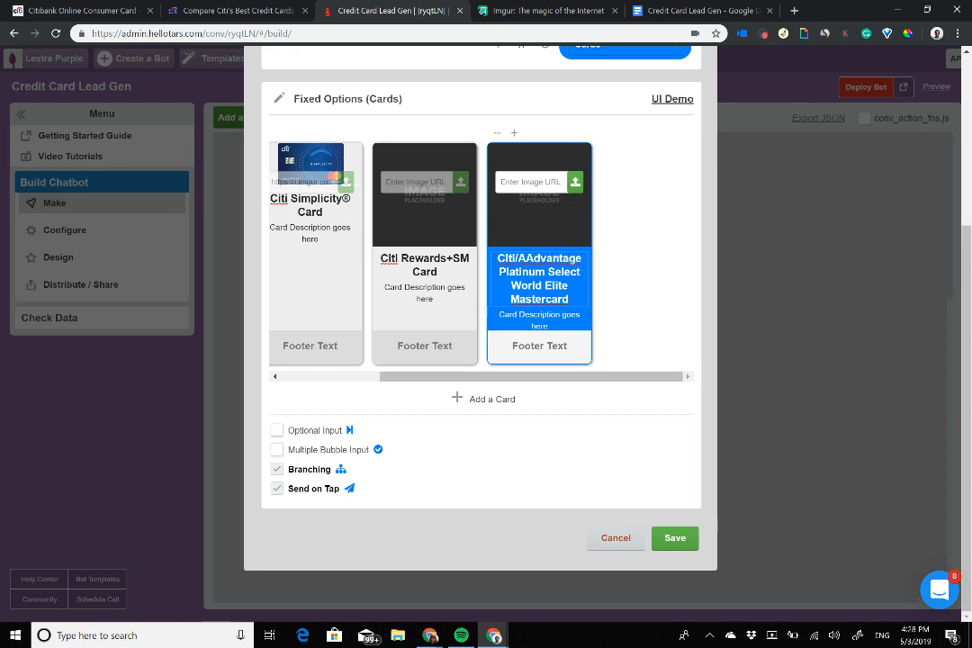
key("Delete")
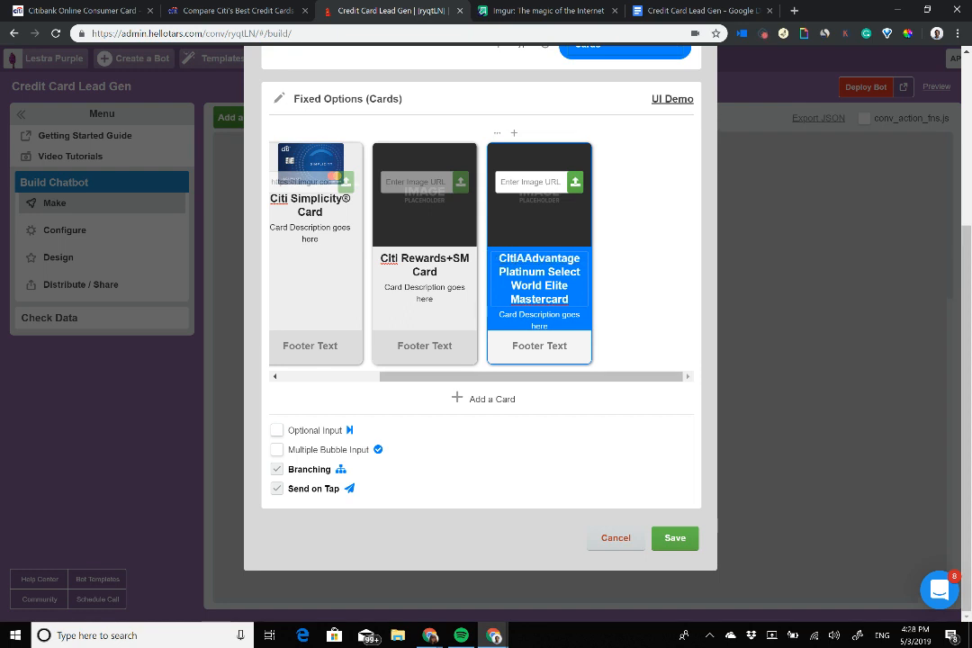
key("BackSpace")
key("BackSpace")
key("BackSpace")
key("BackSpace")
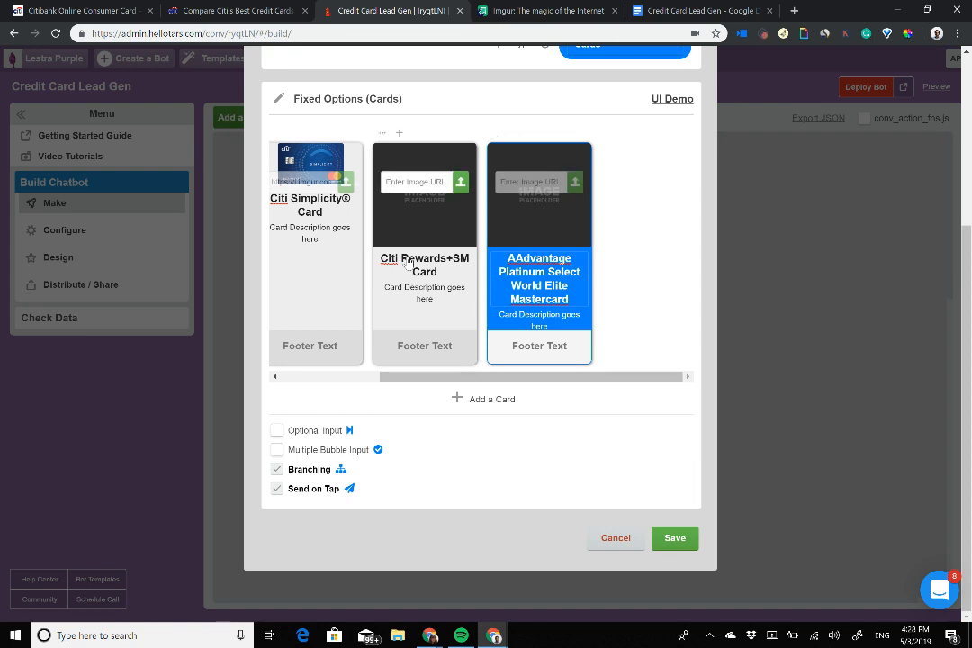
Step: Finish shortening card 3's title to 'Rewards+SM Card' and clear the Simplicity card's image URL
left_click(402, 263)
key("BackSpace")
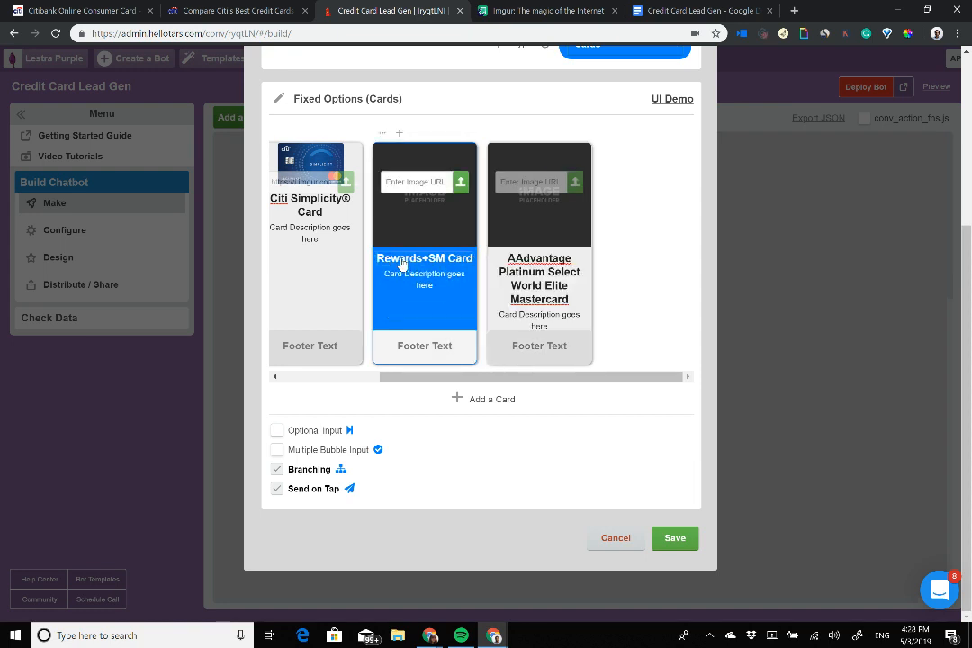
left_click(293, 206)
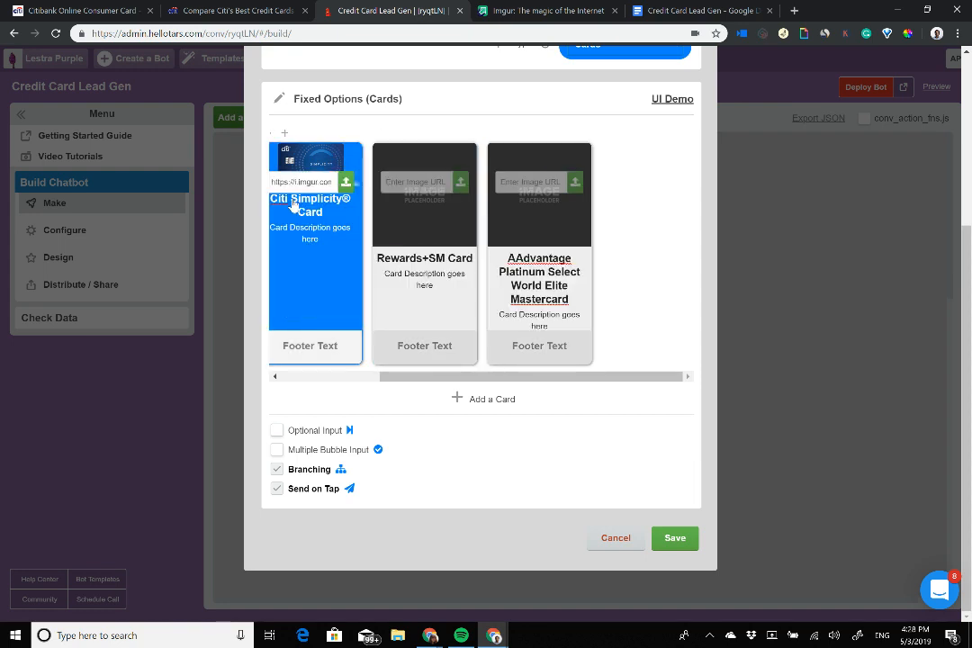
triple_click(313, 182)
key("BackSpace")
left_click(292, 207)
Step: Shorten the Simplicity card's title to 'Simplicity Card', removing 'Citi' and the ®
left_click(291, 262)
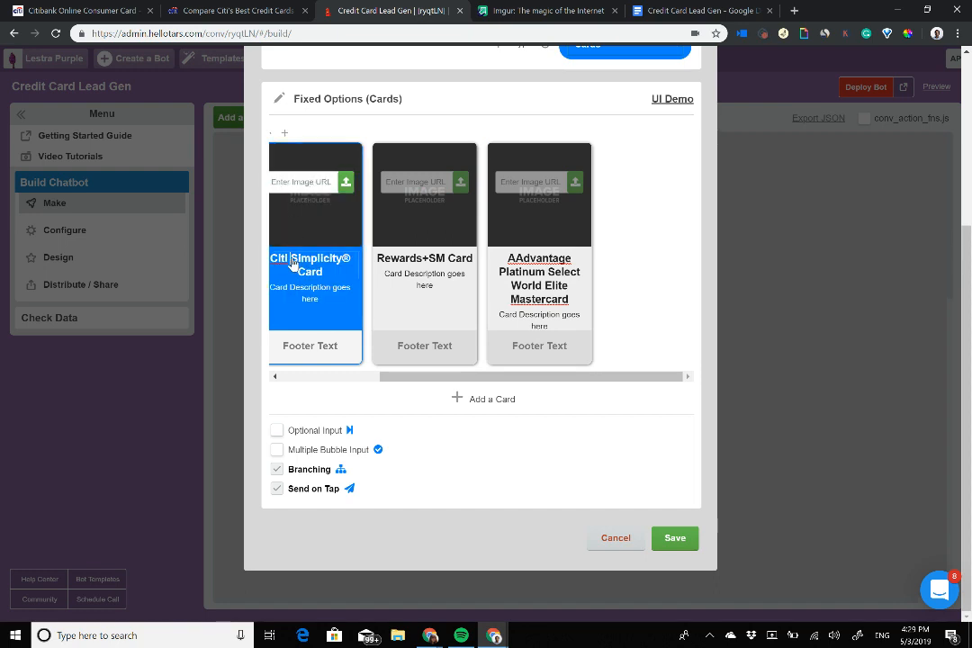
key("BackSpace")
key("BackSpace")
key("BackSpace")
key("BackSpace")
key("BackSpace")
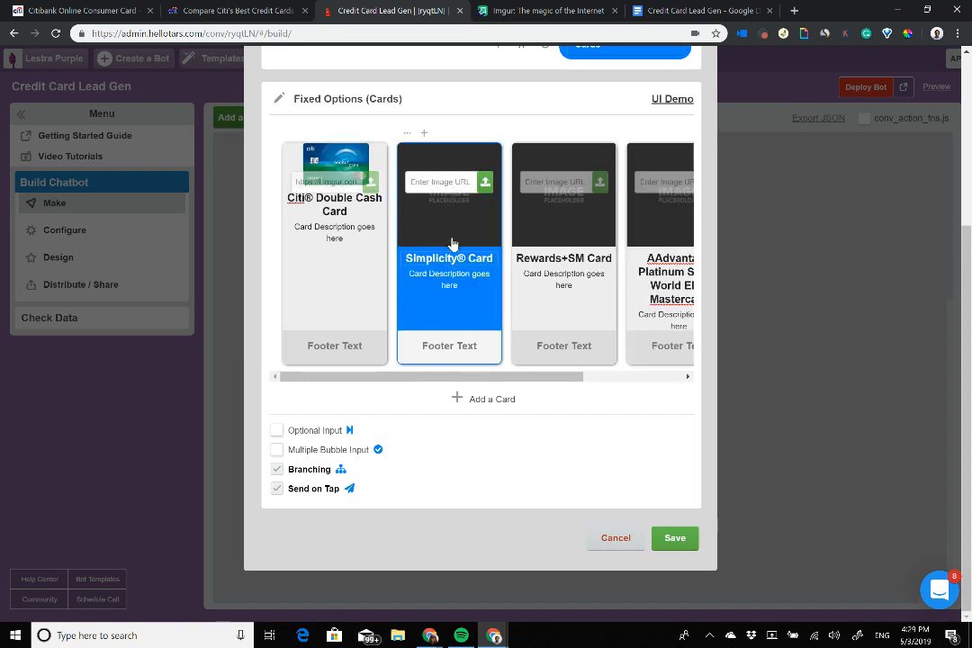
left_click(465, 260)
key("BackSpace")
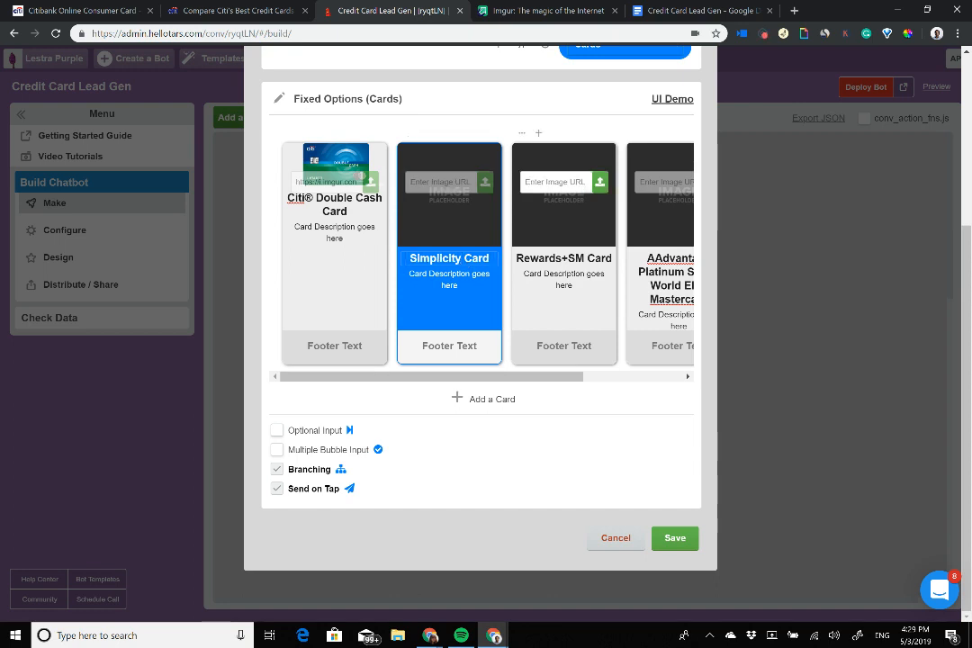
Step: Clear the Double Cash card's image URL and shorten its title to 'Double Cash Card'
left_click(313, 207)
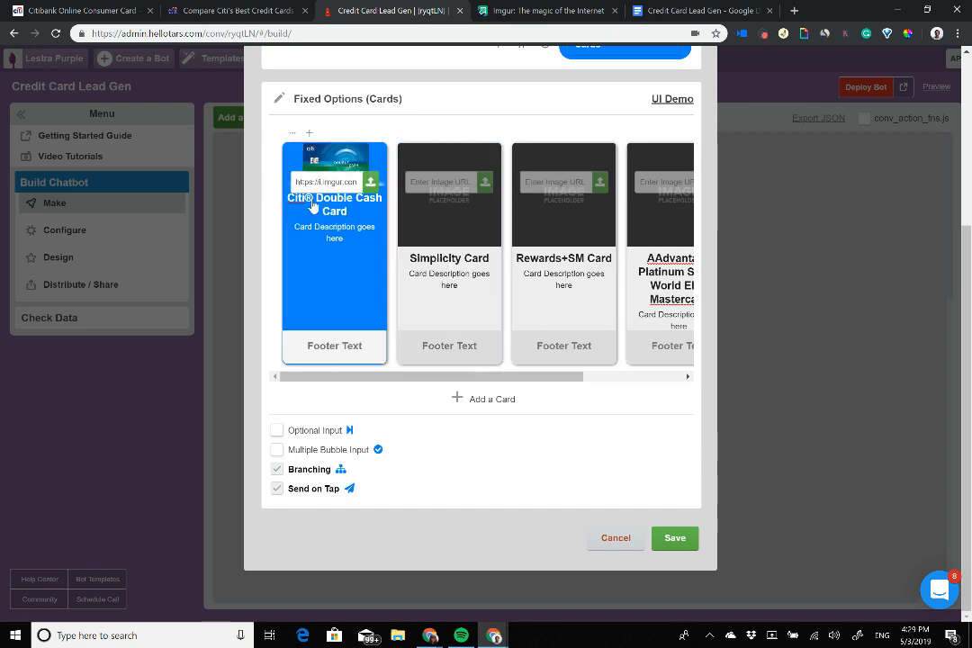
triple_click(349, 182)
key("BackSpace")
left_click(330, 207)
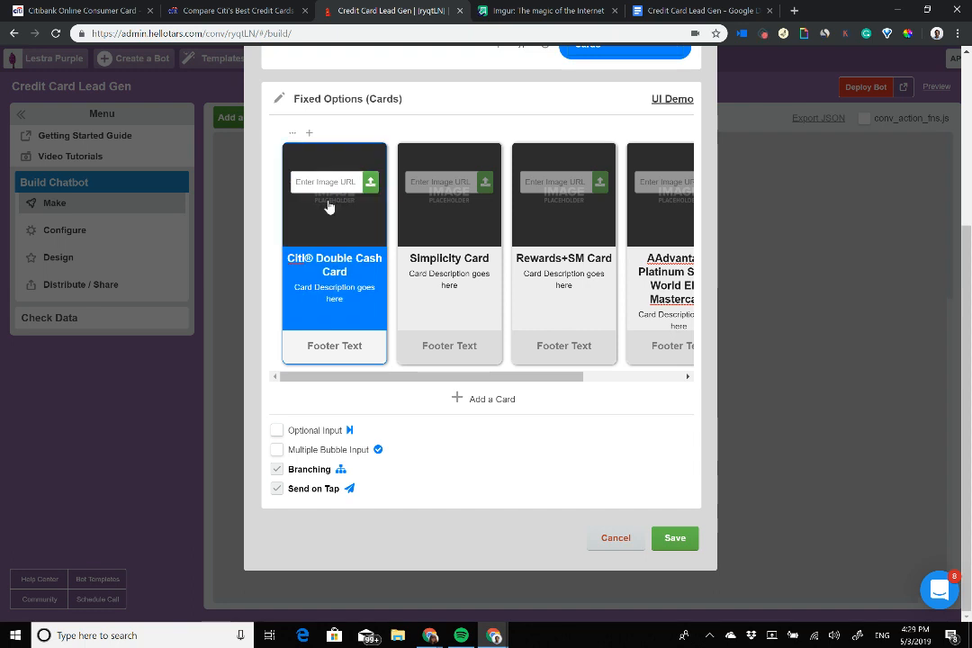
left_click(313, 260)
key("BackSpace")
key("BackSpace")
key("BackSpace")
key("BackSpace")
key("BackSpace")
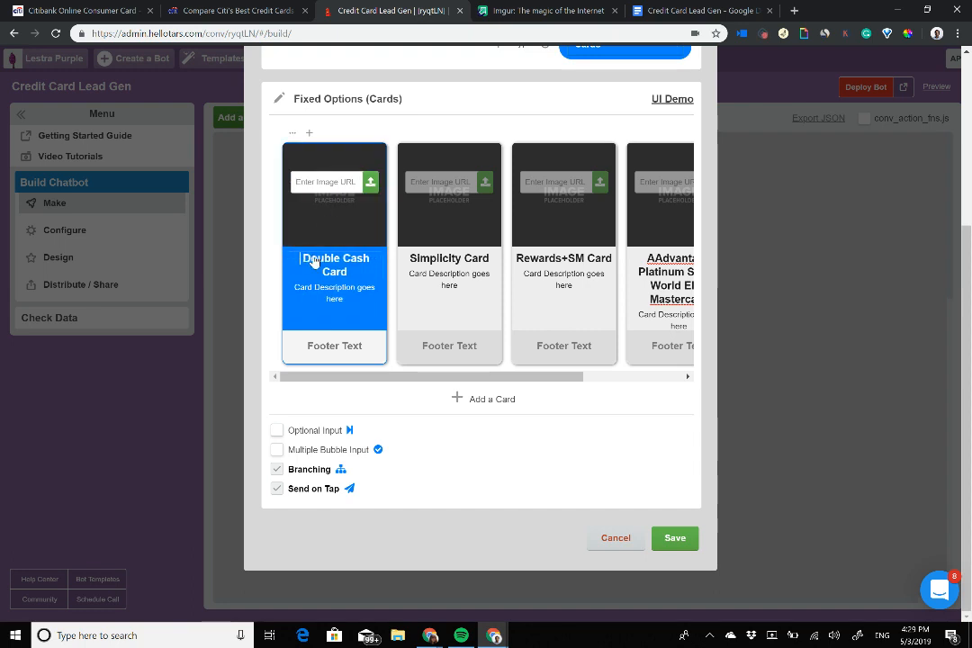
Step: Scroll the carousel right and select the AAdvantage card's title
scroll(434, 301, "right", 3)
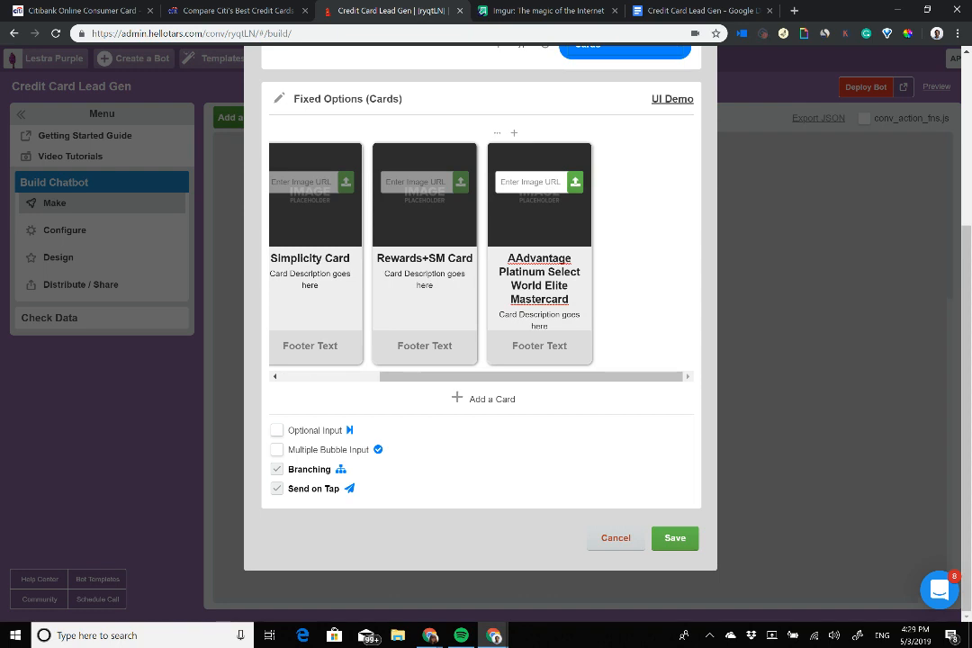
left_click(512, 286)
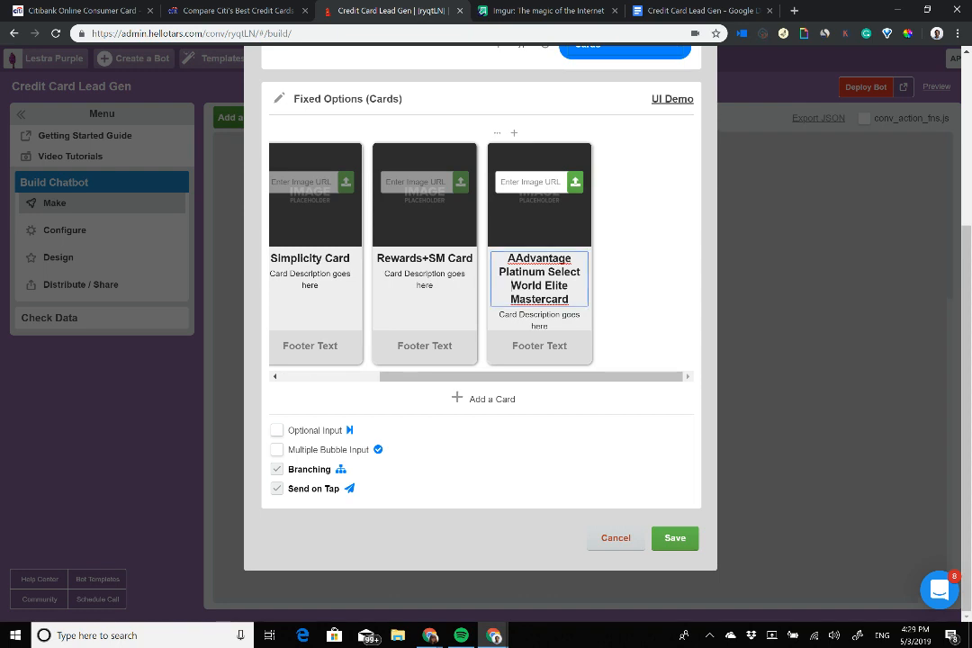
left_click(512, 286)
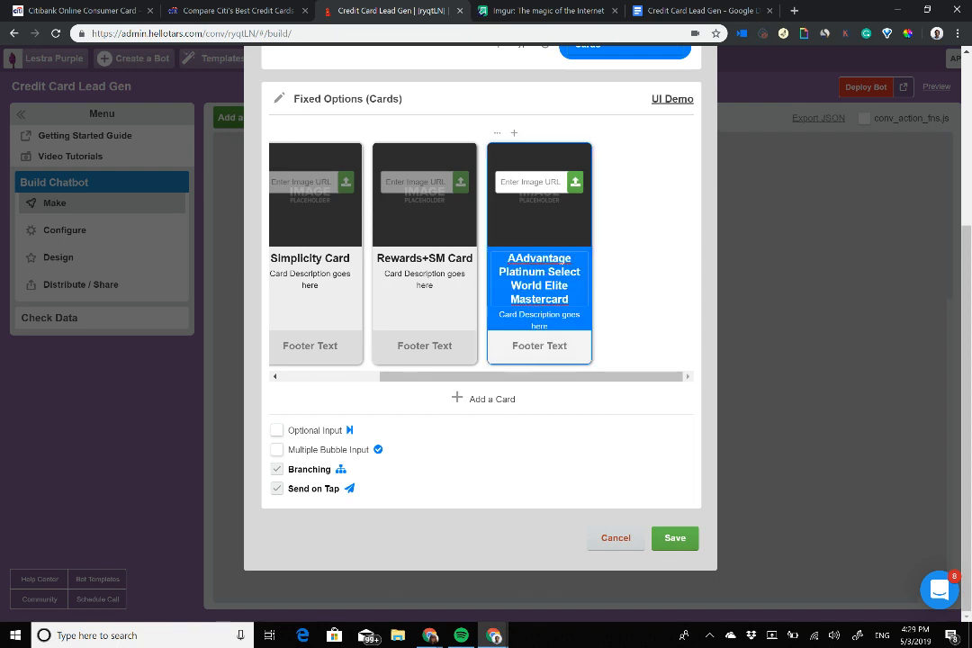
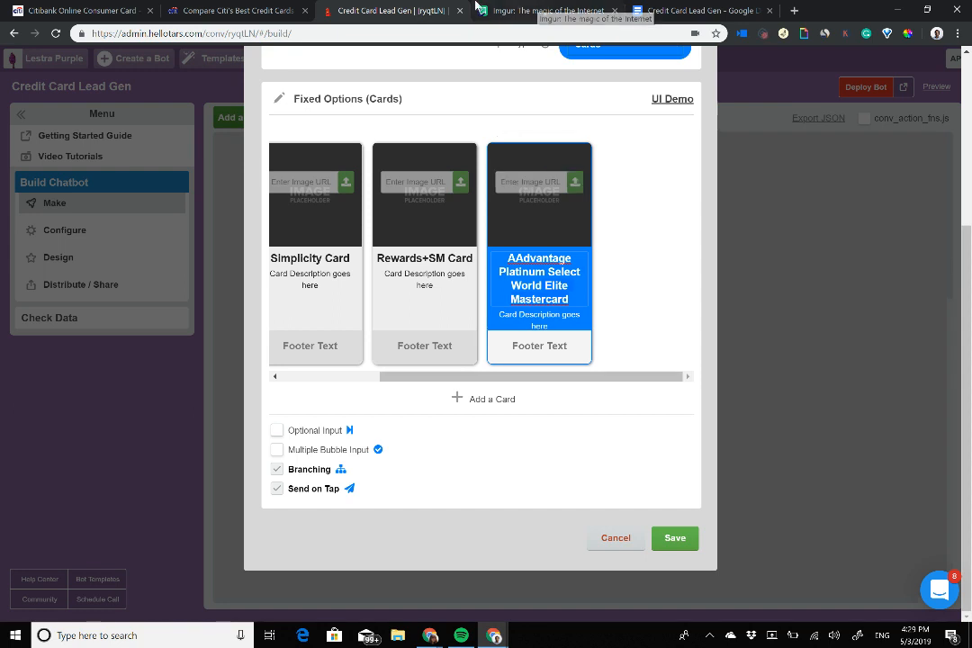
Step: Copy the Double Cash picture's address from Imgur into the Double Cash card's image URL
scroll(551, 270, "left", 2)
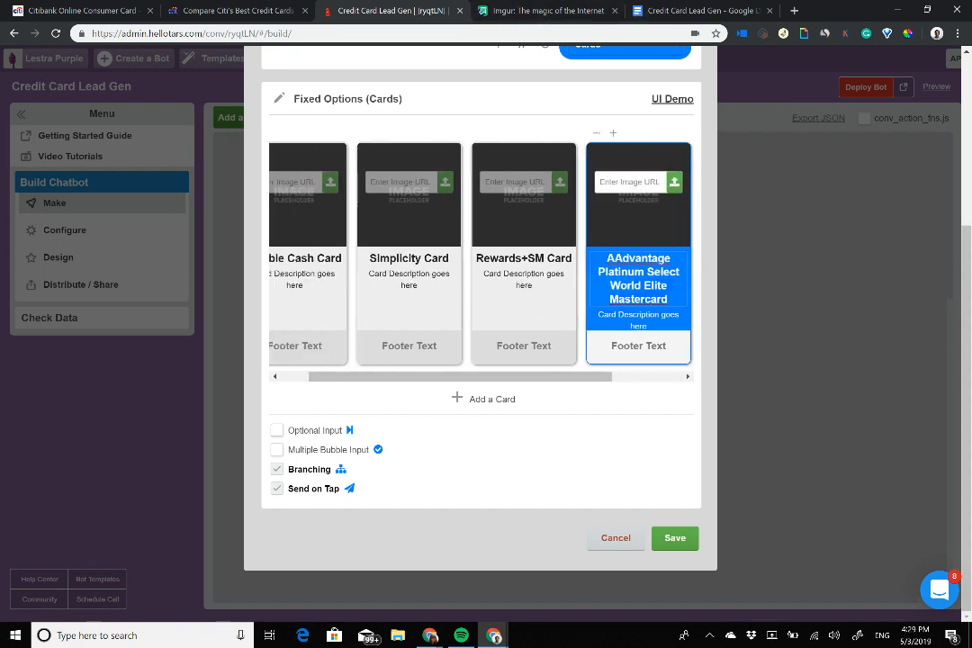
key("ctrl+Tab")
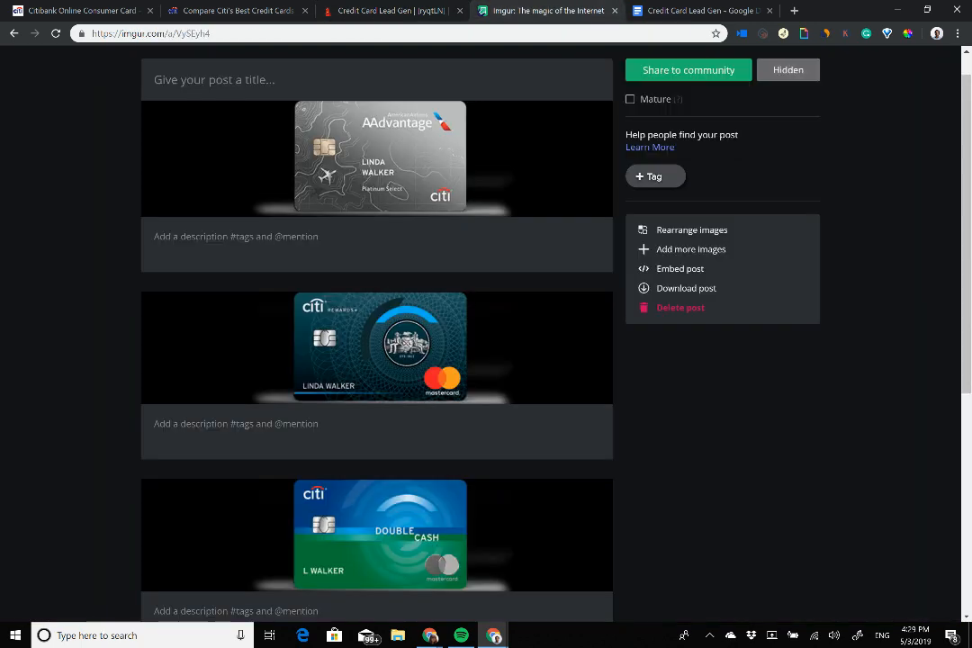
scroll(378, 351, "down", 4)
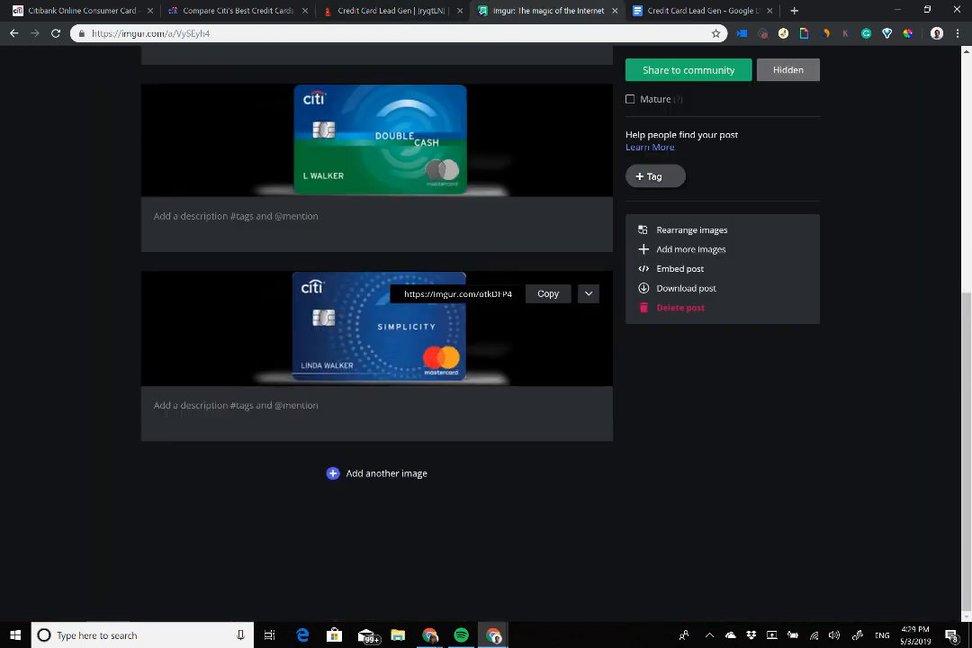
right_click(370, 178)
left_click(436, 233)
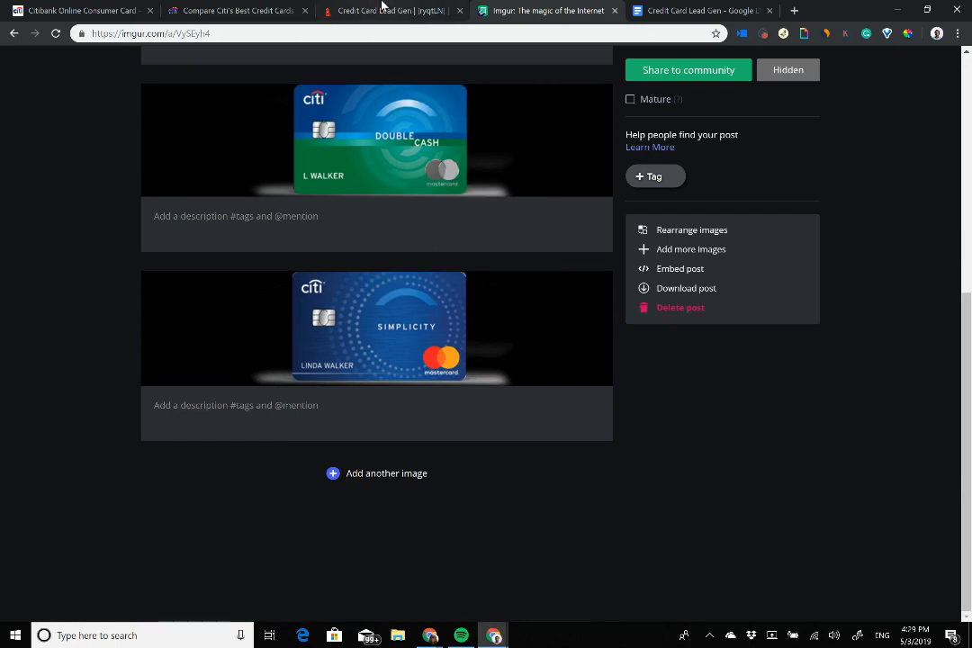
left_click(380, 10)
left_click(336, 182)
type("https://i.imgur.com/fLOnaum.png")
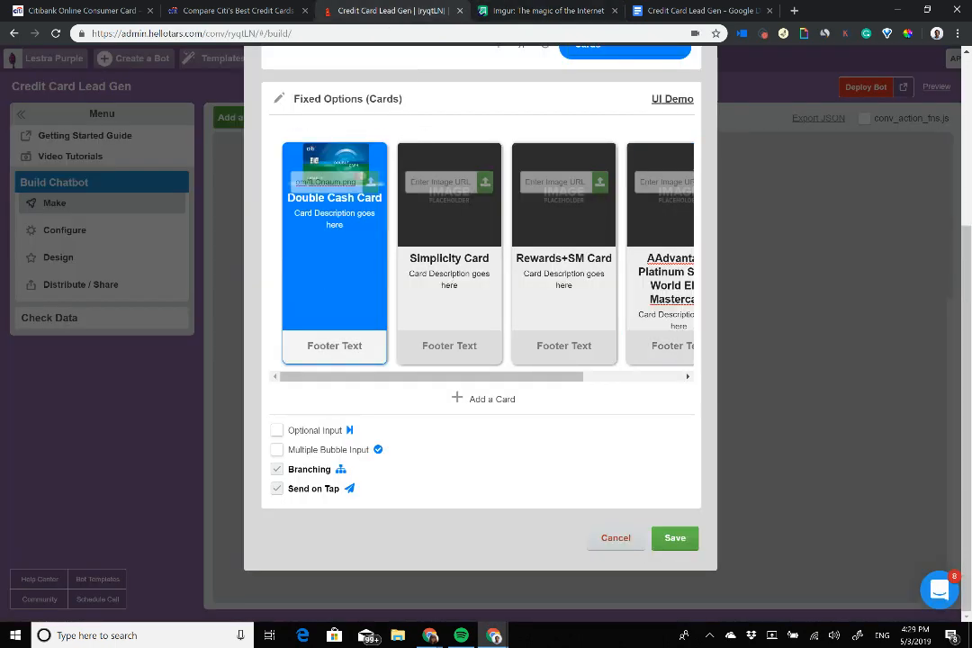
Step: Copy the Simplicity picture's Imgur address into the Simplicity card's image URL
left_click(548, 11)
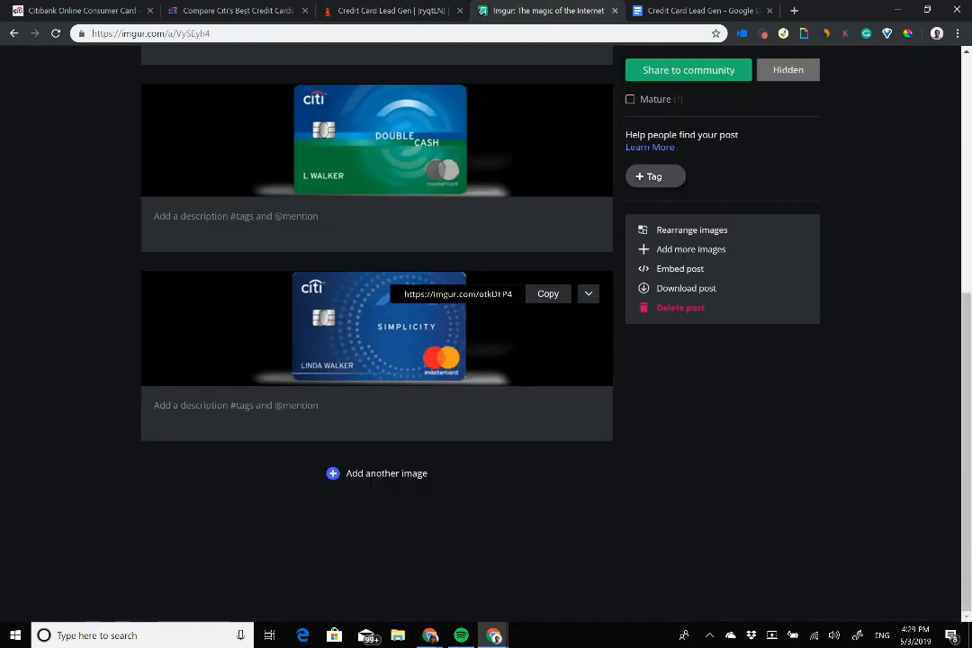
scroll(325, 295, "up", 2)
right_click(355, 429)
left_click(410, 484)
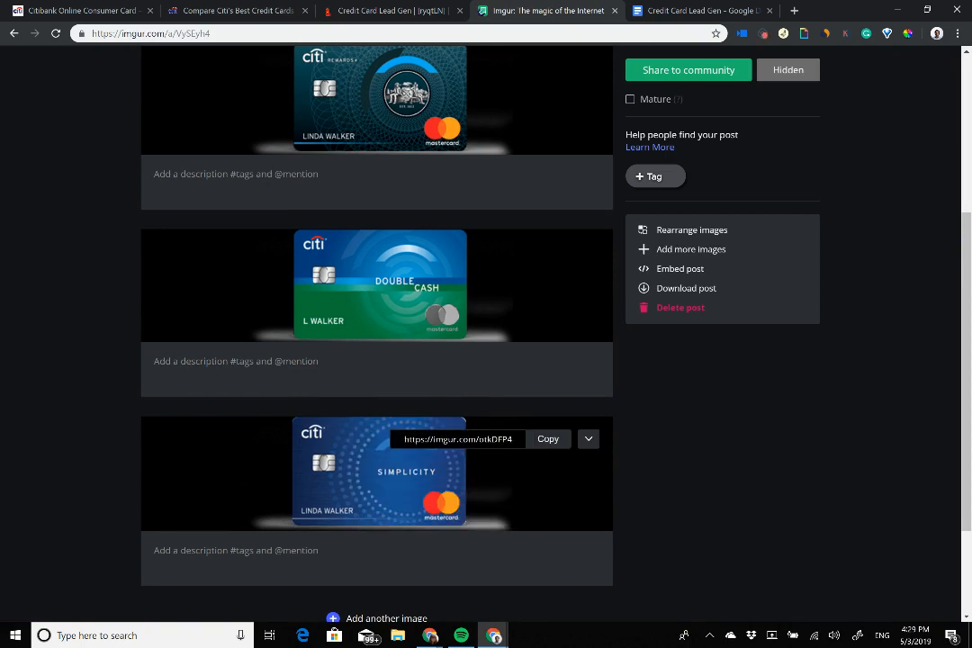
left_click(379, 10)
left_click(446, 181)
key("ctrl+v")
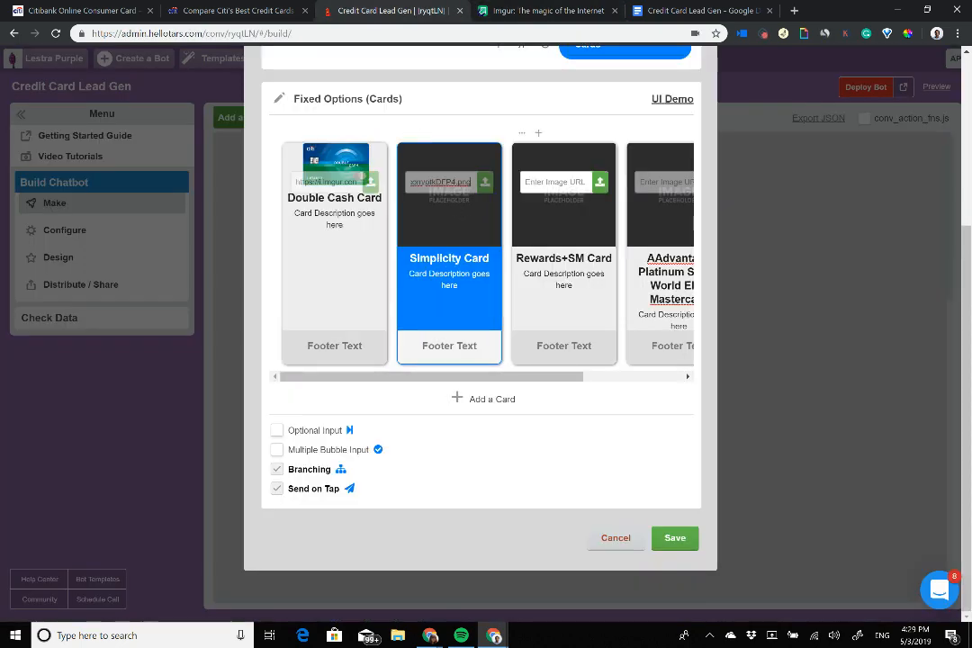
Step: Copy the Rewards+ picture's Imgur address into the Rewards+SM card's image URL
left_click(522, 11)
scroll(439, 236, "down", 2)
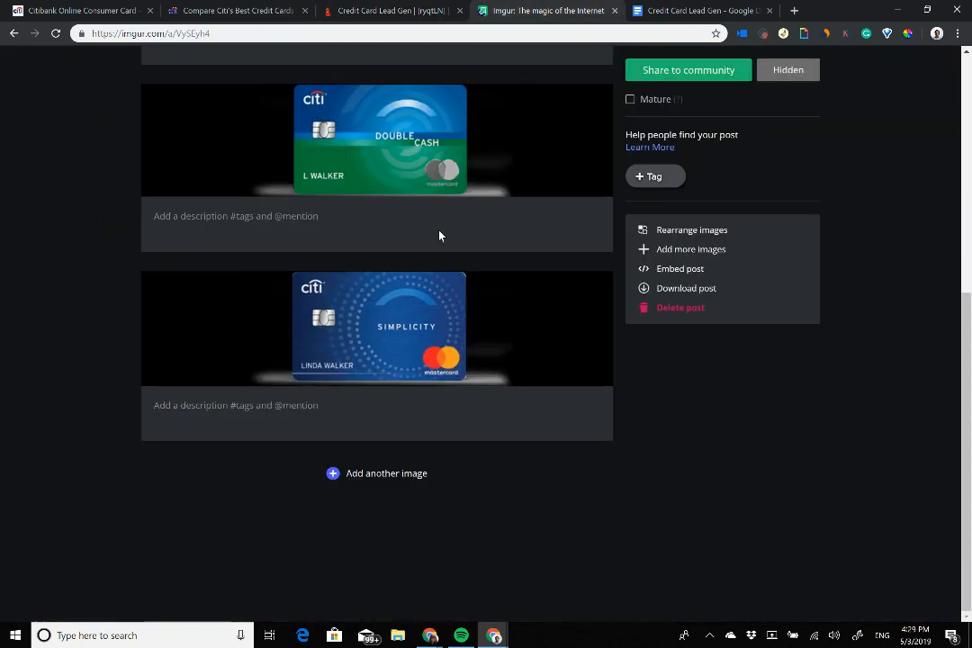
scroll(440, 236, "up", 5)
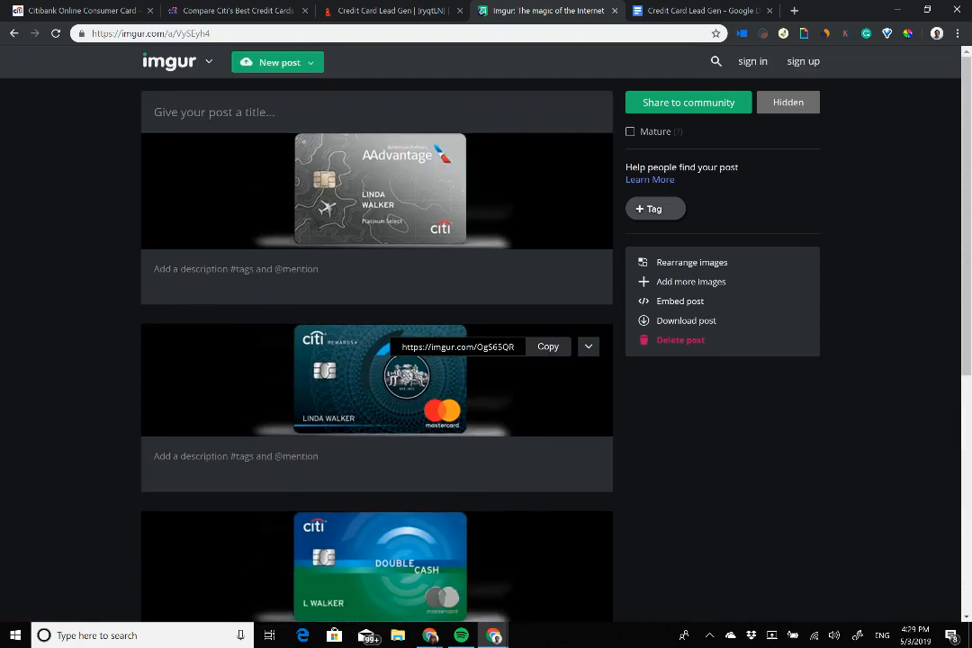
right_click(360, 382)
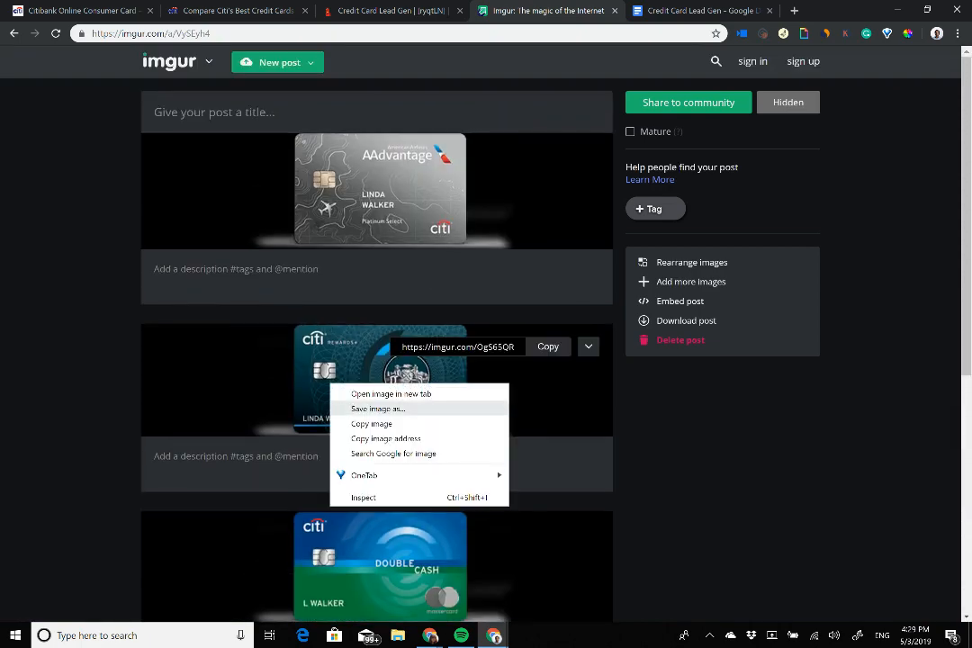
left_click(396, 454)
key("ctrl+w")
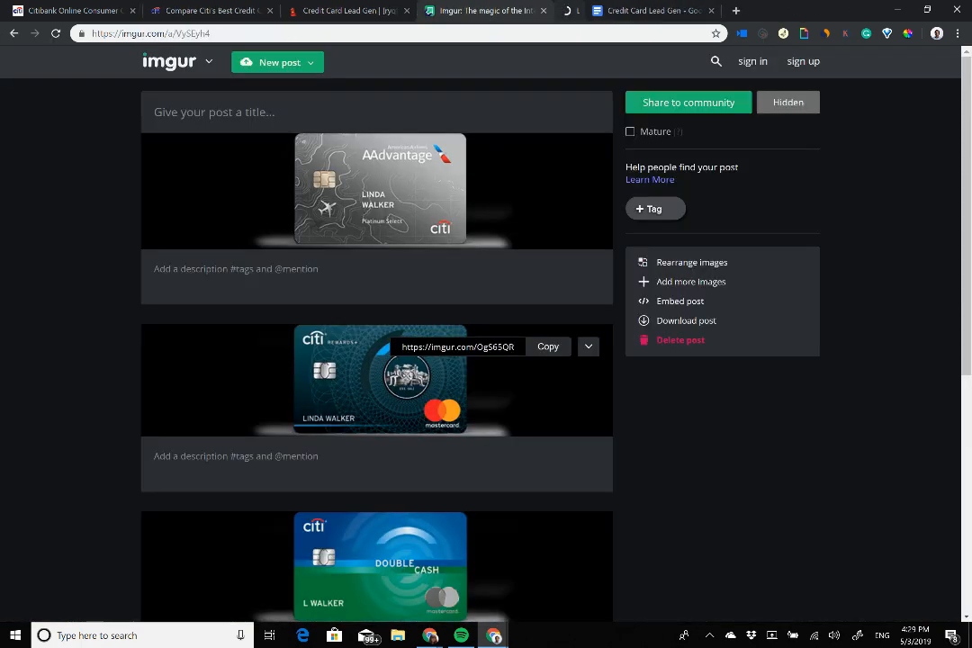
right_click(370, 349)
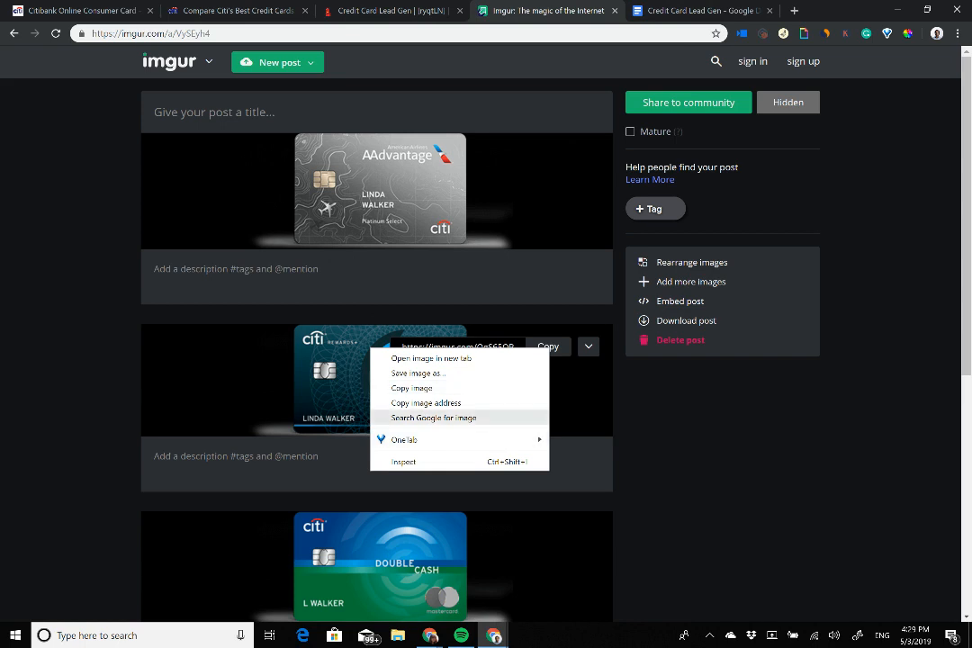
left_click(417, 403)
left_click(408, 9)
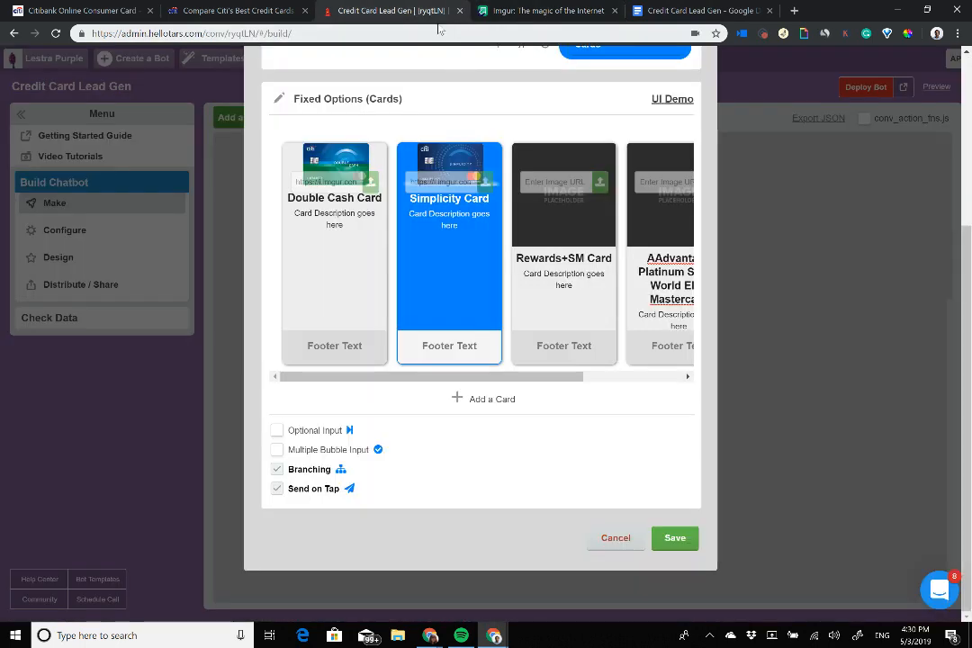
left_click(555, 182)
type("https://i.imgur.com/DqS6SGR.png")
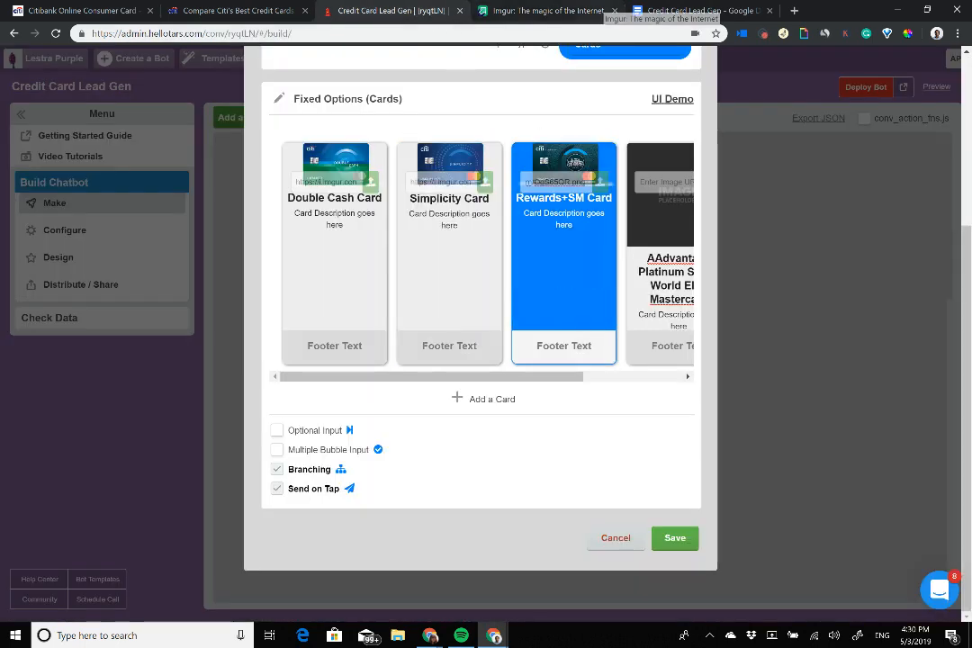
Step: Copy the AAdvantage picture's Imgur address into the AAdvantage card's image URL
left_click(547, 10)
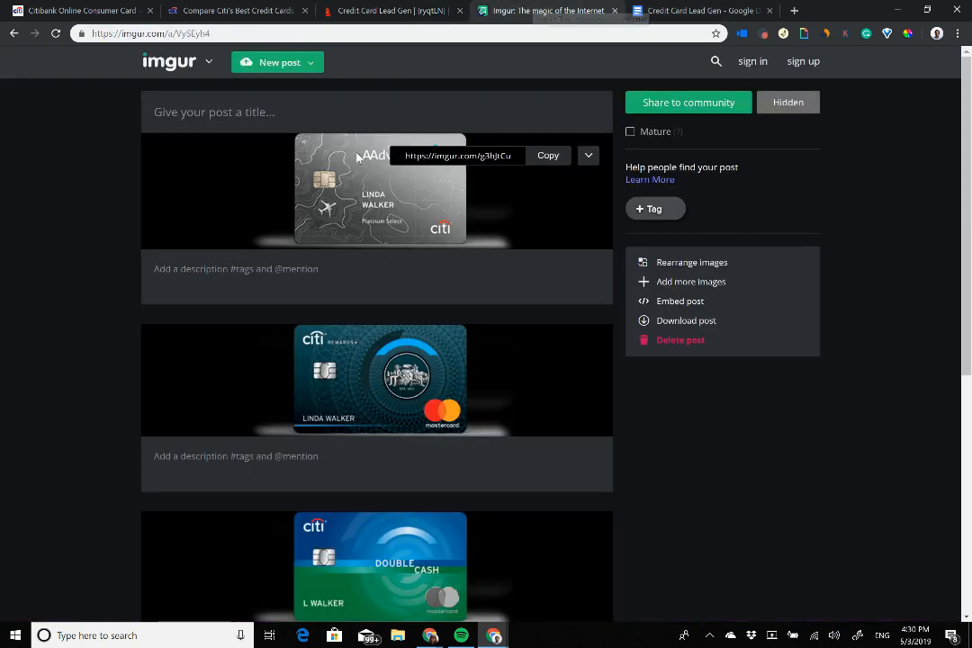
right_click(330, 193)
left_click(391, 256)
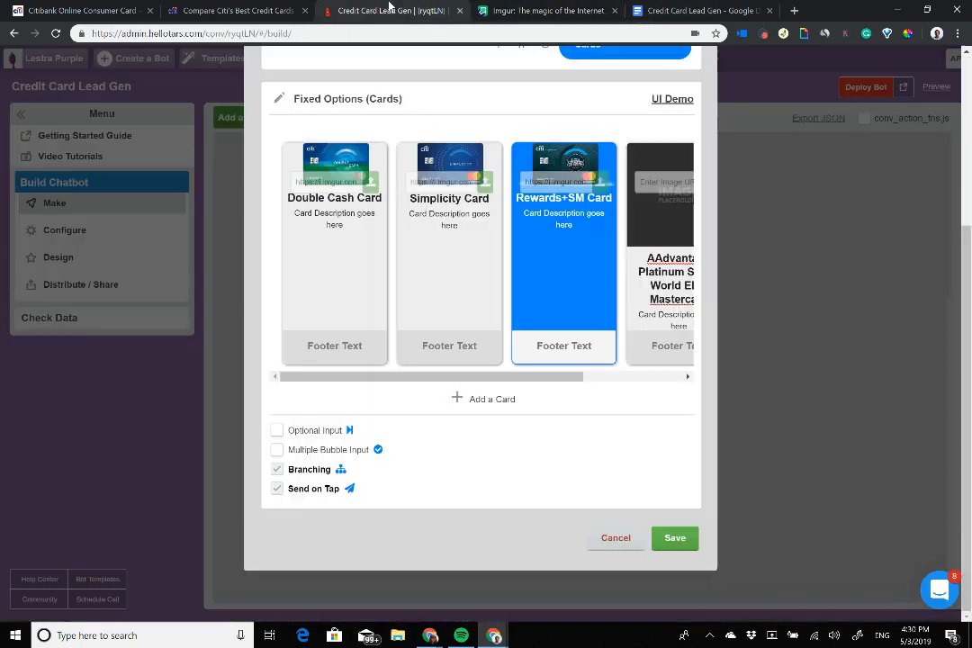
left_click(335, 8)
left_click(666, 182)
type("https://i.imgur.com/g3hJtCu.png")
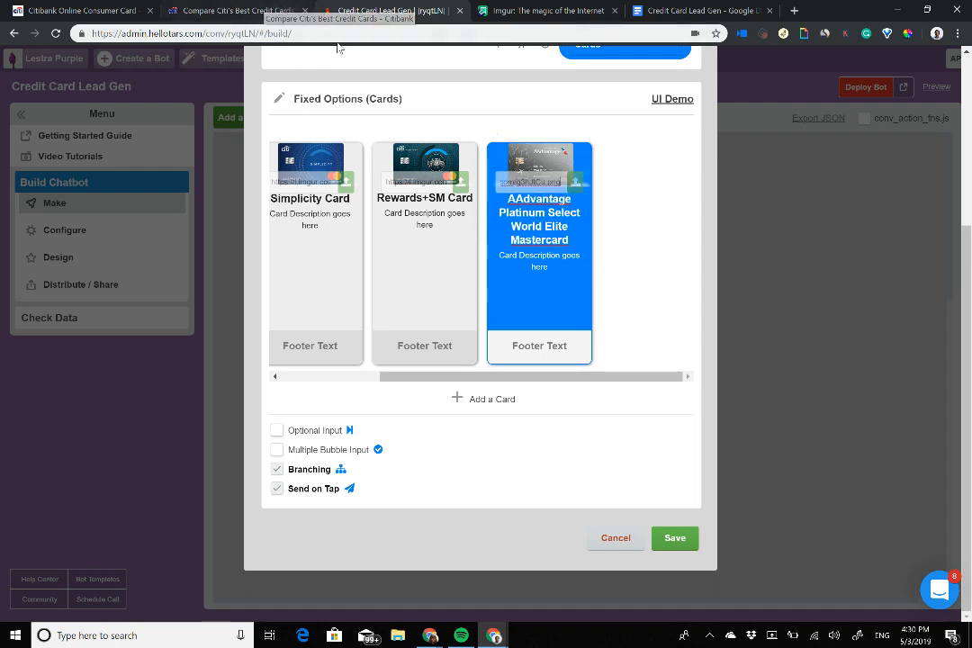
Step: Copy the Double Cash 2% cash-back sentence from Citi's page into a card description
left_click(270, 14)
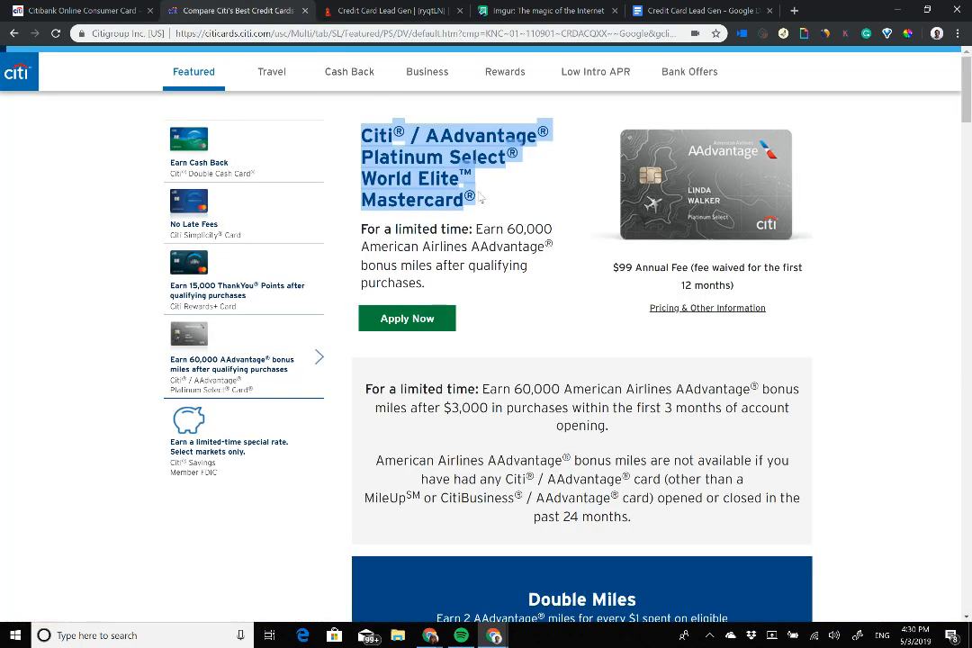
scroll(581, 360, "down", 4)
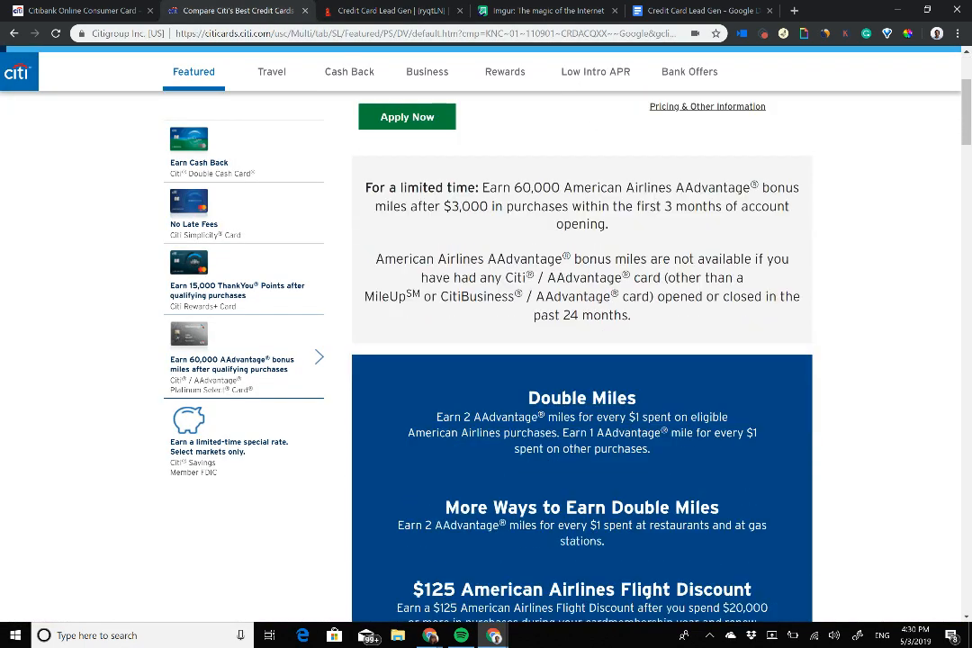
scroll(582, 360, "up", 4)
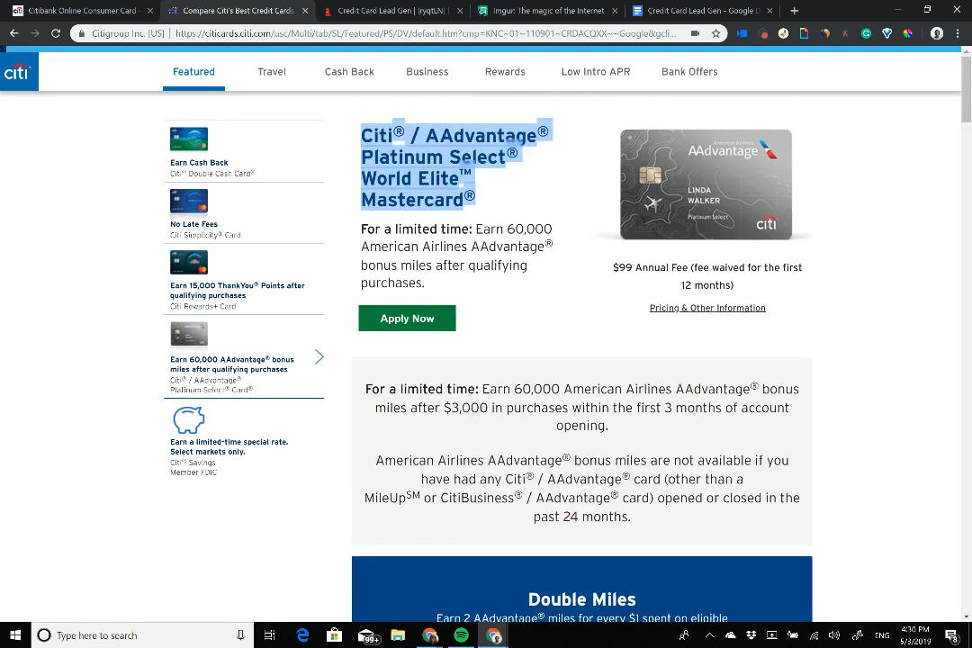
left_click(269, 159)
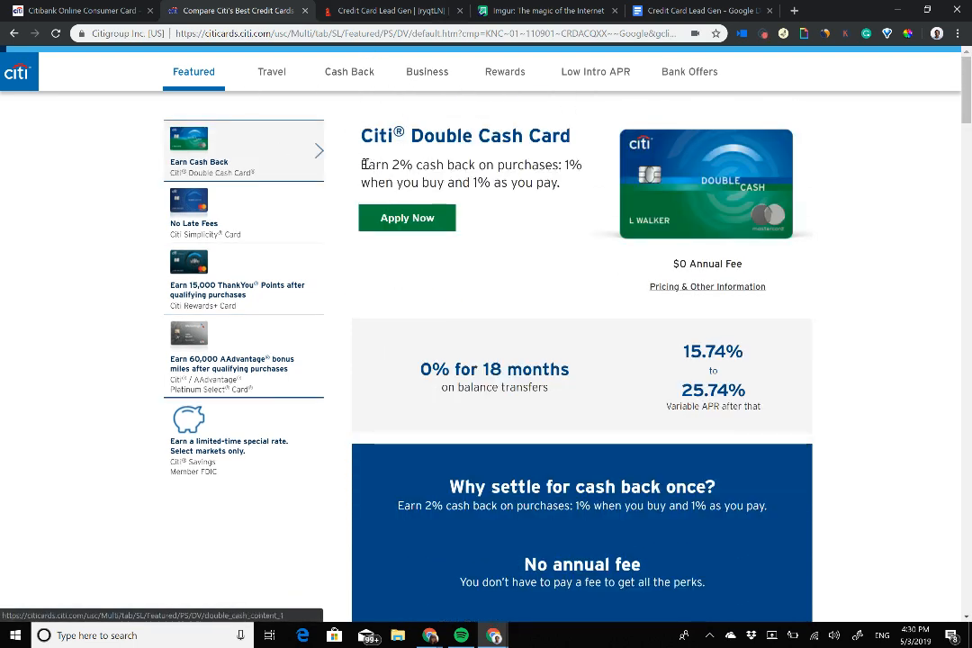
left_click_drag(363, 164, 562, 184)
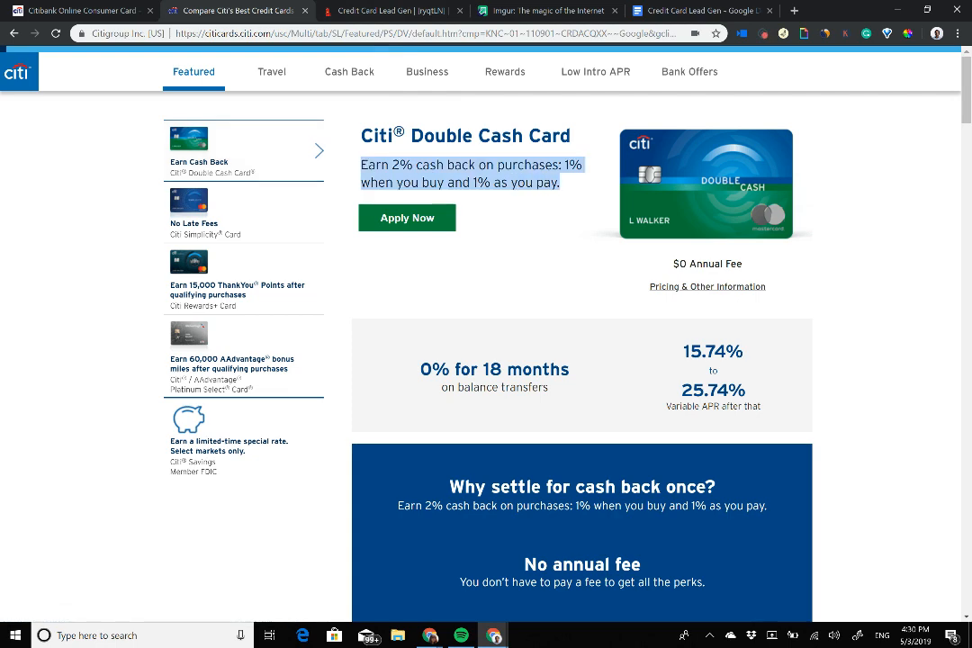
left_click(389, 10)
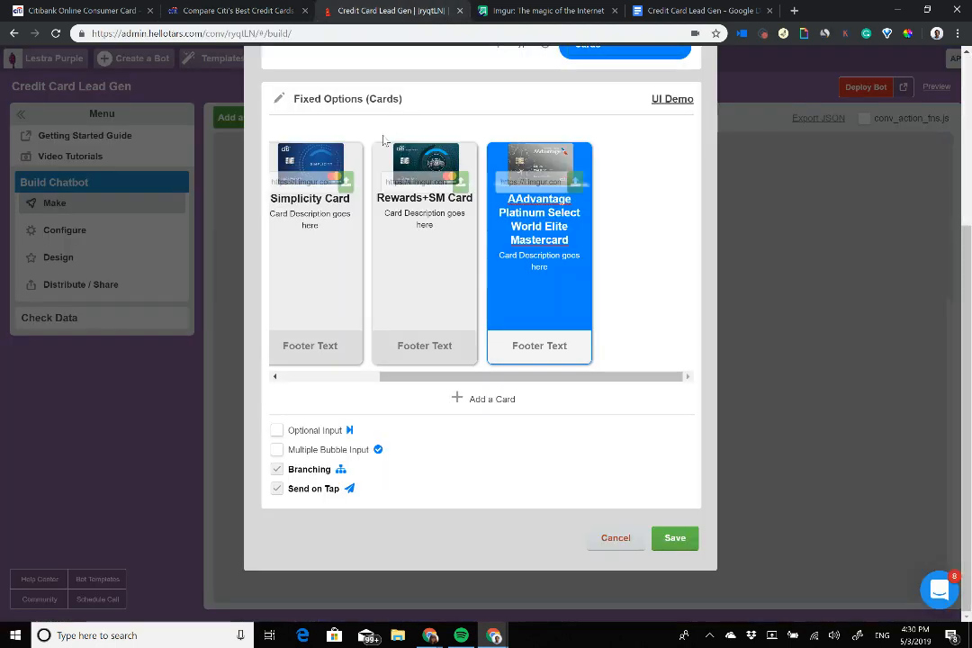
left_click(304, 223)
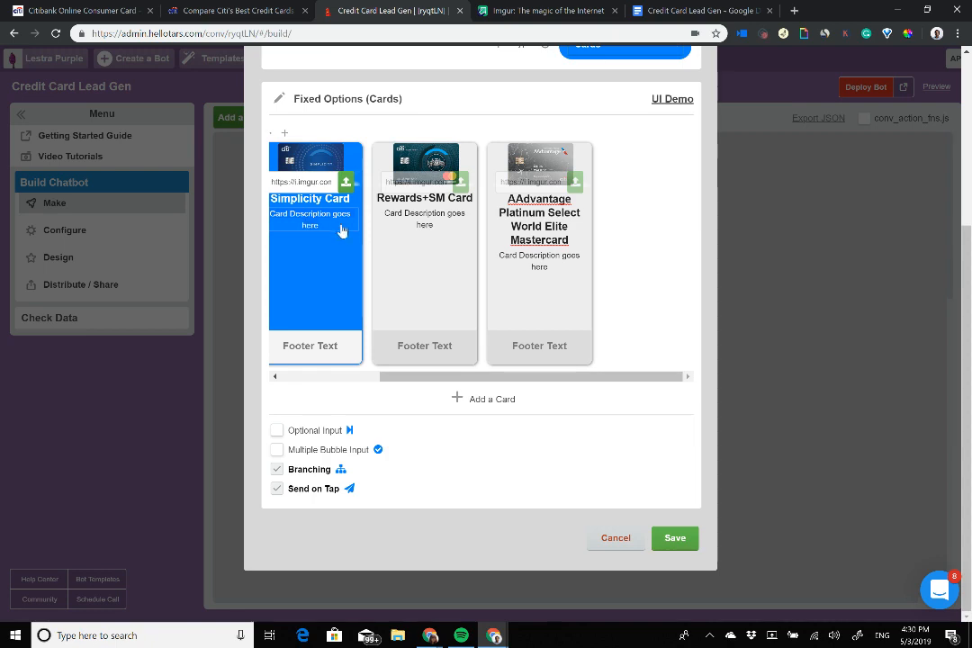
type("Earn 2% cash back on purchases; 1% when you buy and 1% as you pay.")
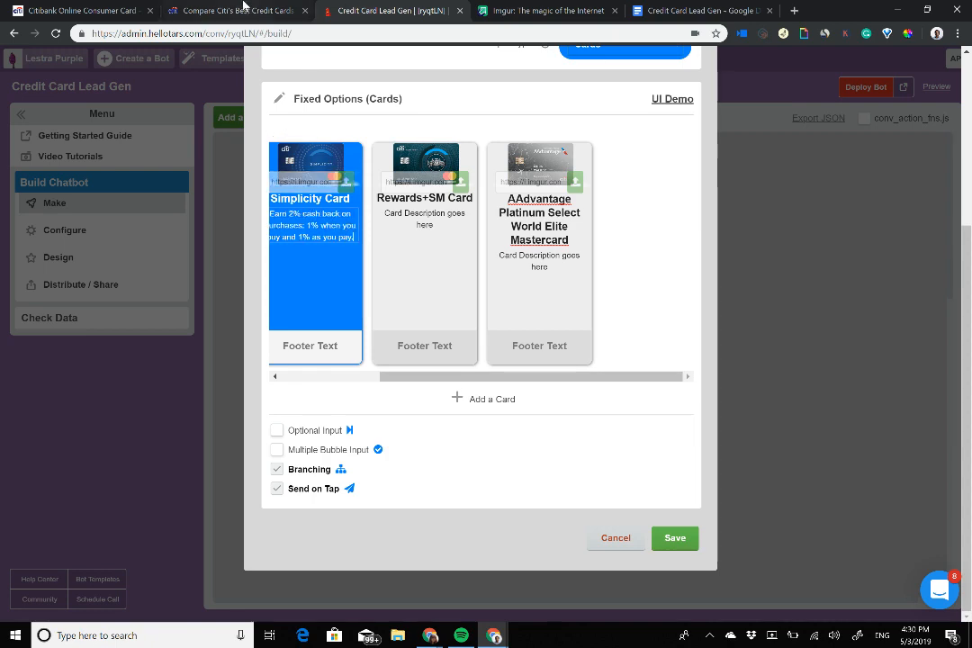
Step: Copy Simplicity's no-late-fees text and sort descriptions: cash back on Double Cash, no late fees on Simplicity
key("ctrl+shift+Tab")
left_click(225, 197)
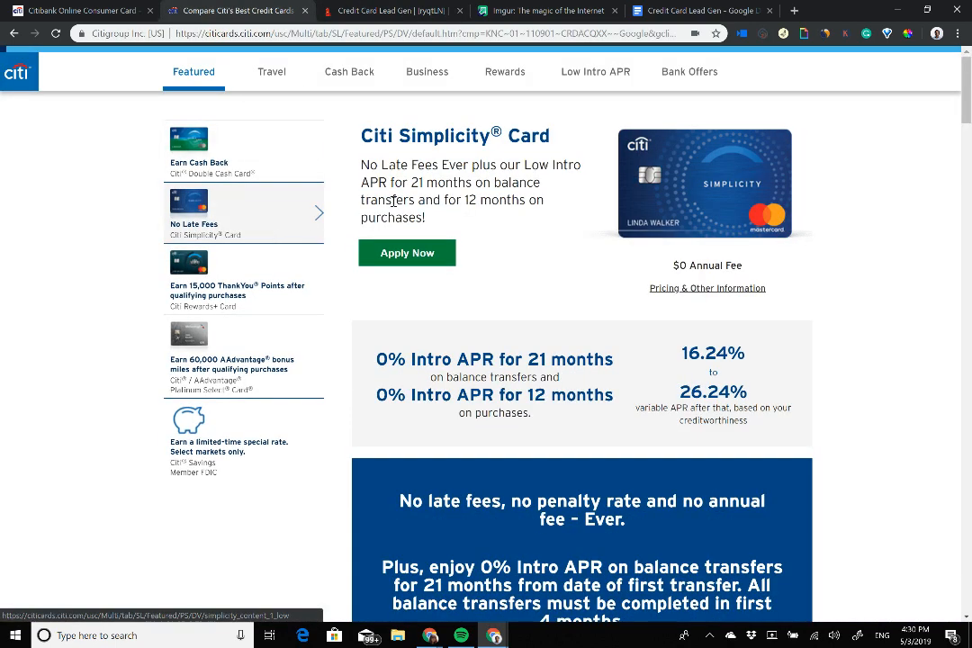
left_click_drag(426, 218, 357, 175)
key("ctrl+c")
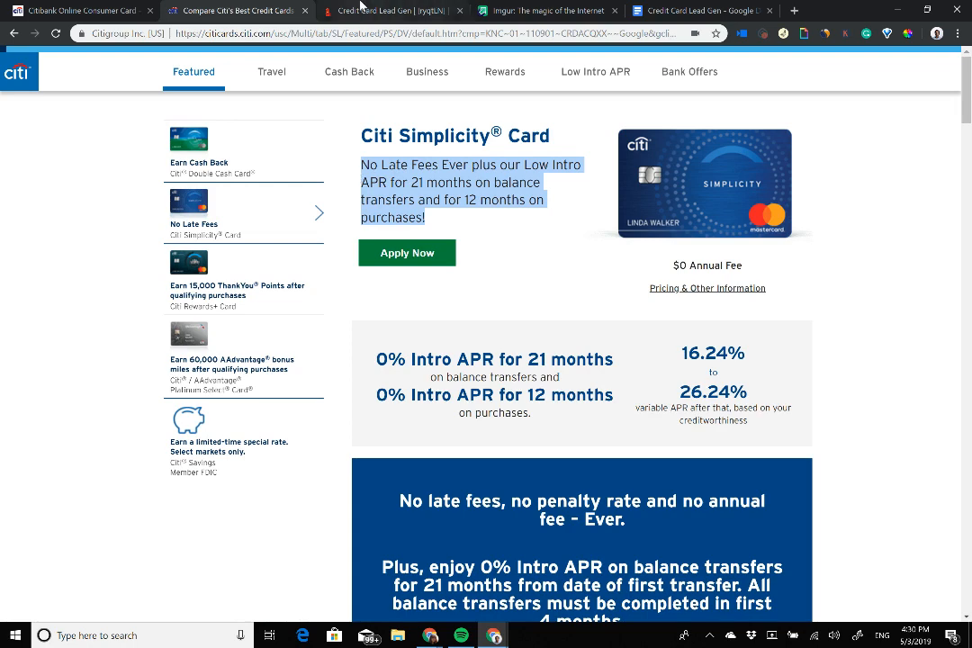
left_click(387, 10)
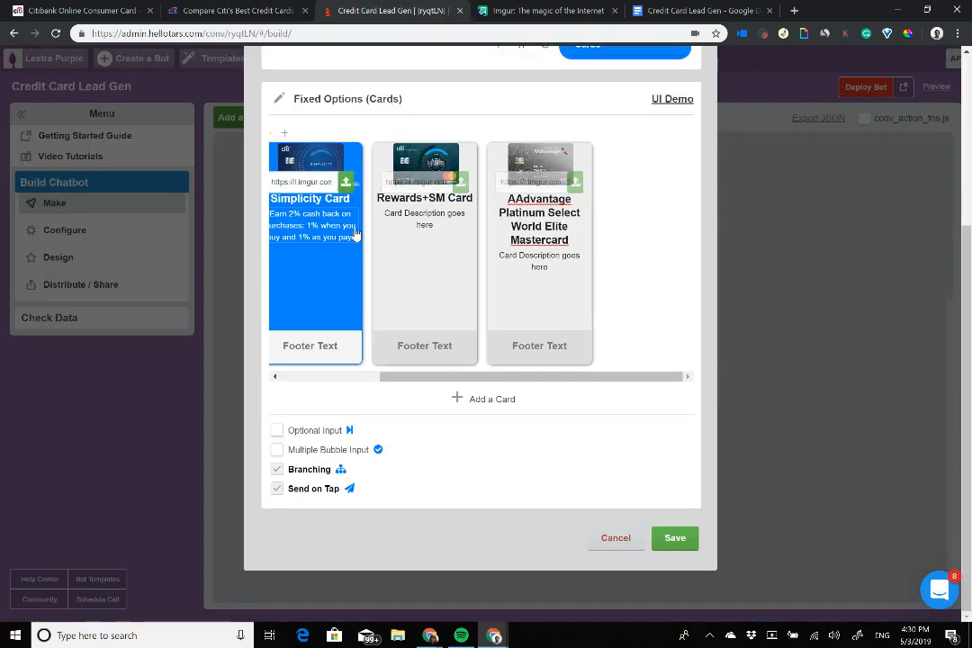
scroll(355, 234, "left", 3)
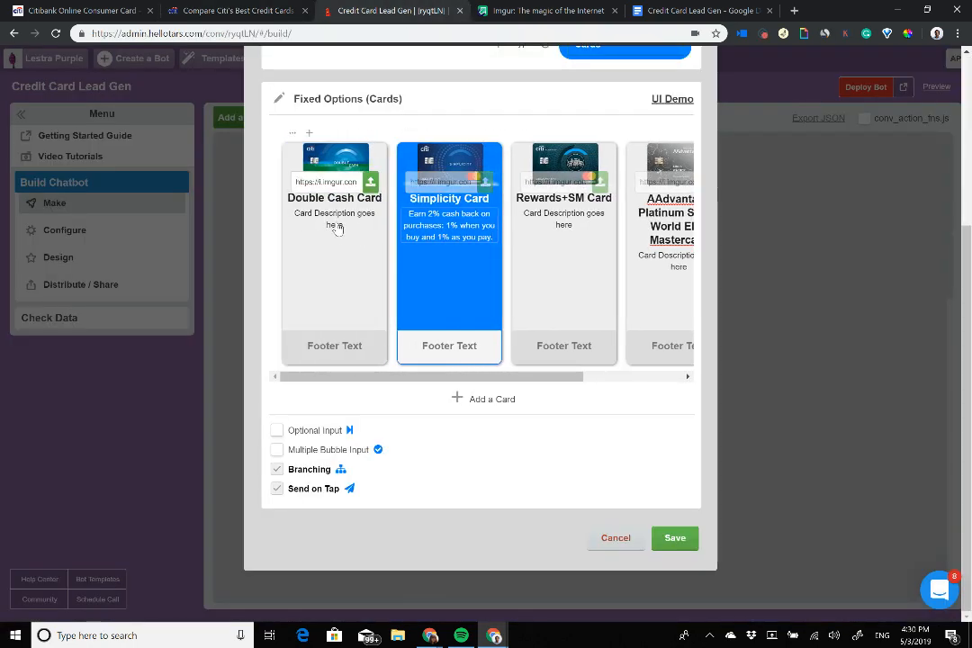
left_click(338, 225)
key("ctrl+v")
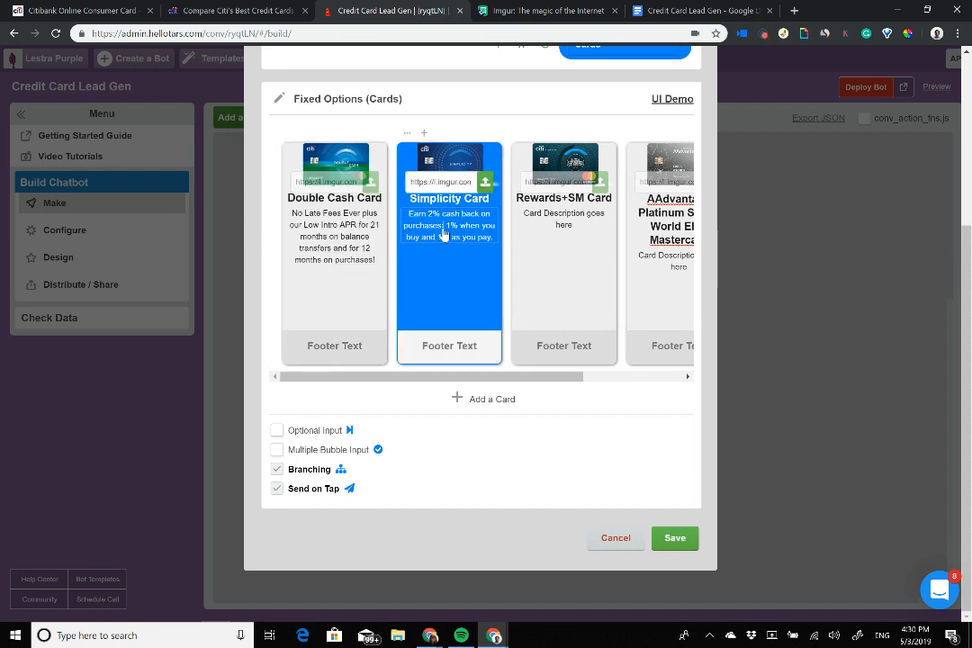
left_click(380, 263)
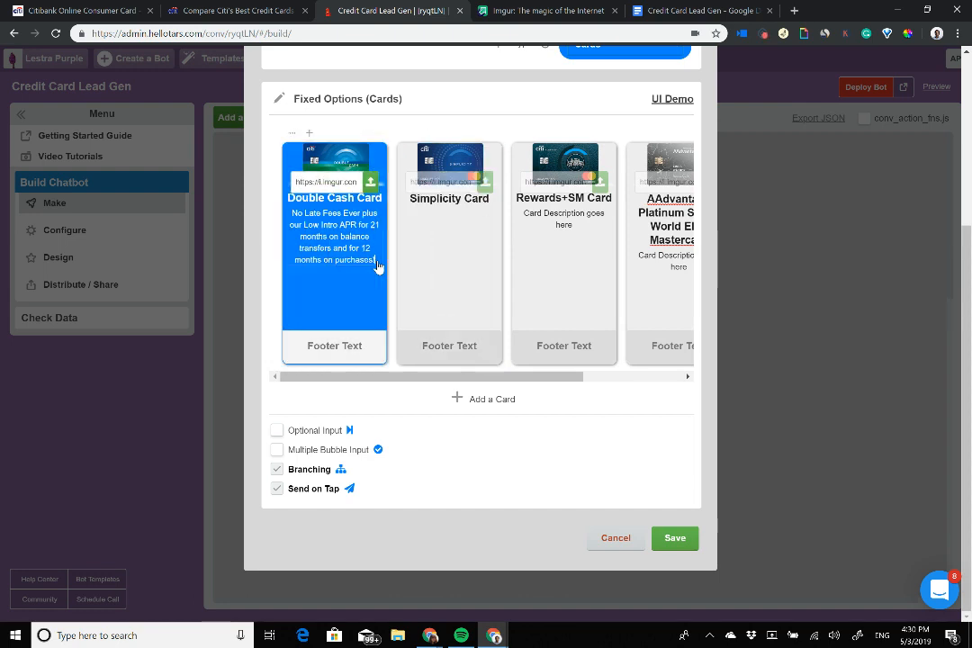
type("Earn 2% cash back on purchases; 1% when you buy and 1% as you pay.")
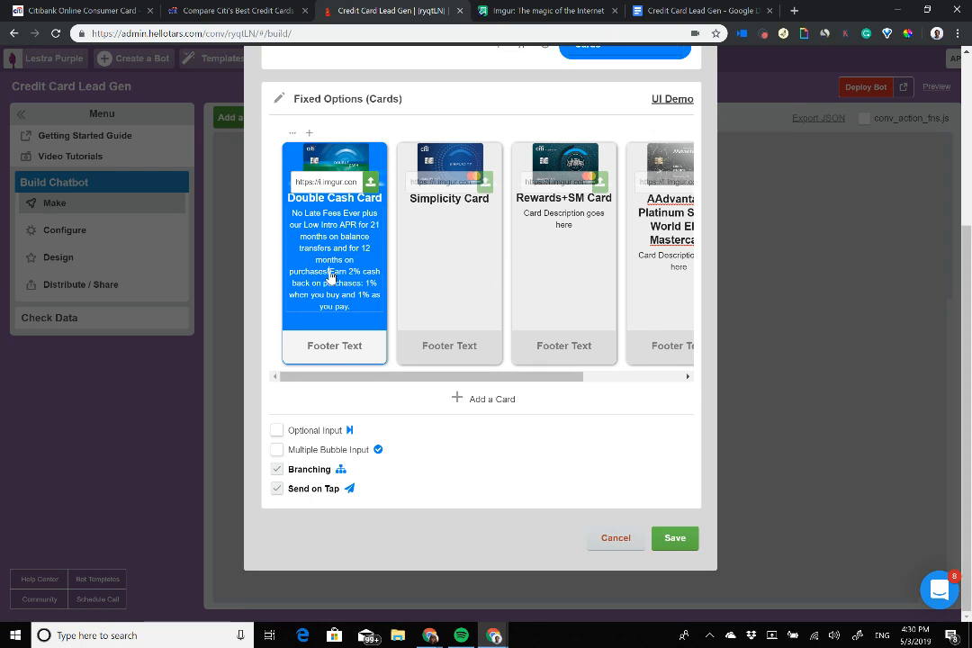
key("ctrl+x")
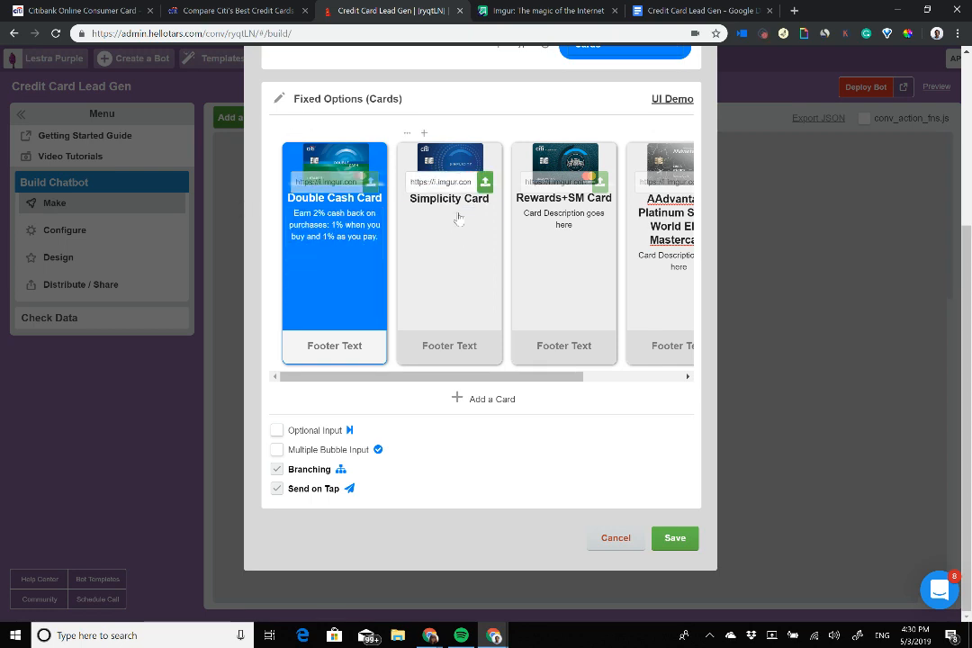
left_click(455, 216)
key("ctrl+v")
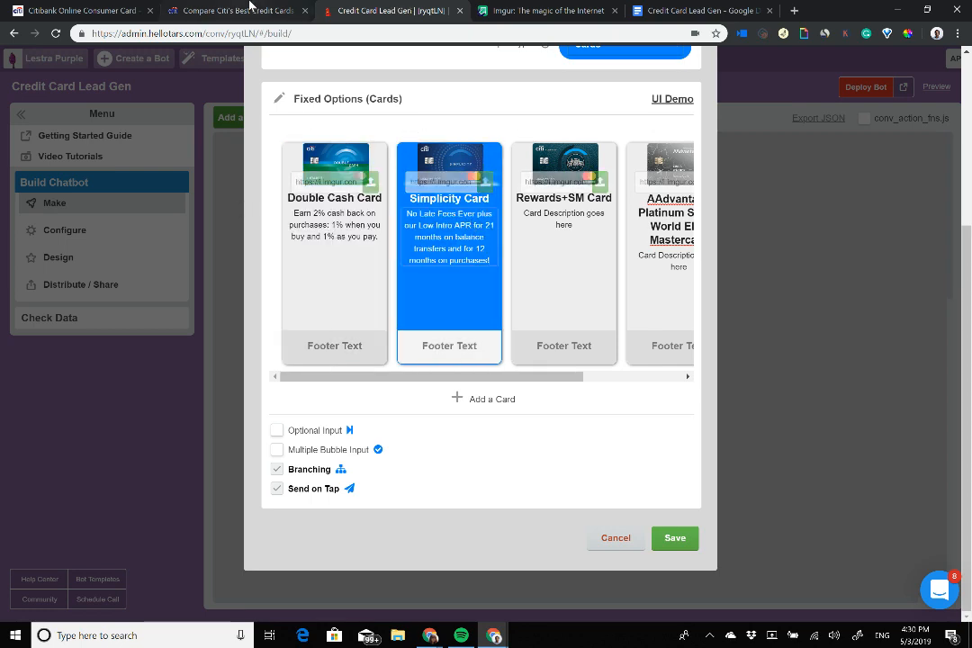
Step: Select the Rewards+ introductory offer text on Citi's comparison page
left_click(245, 11)
left_click(175, 253)
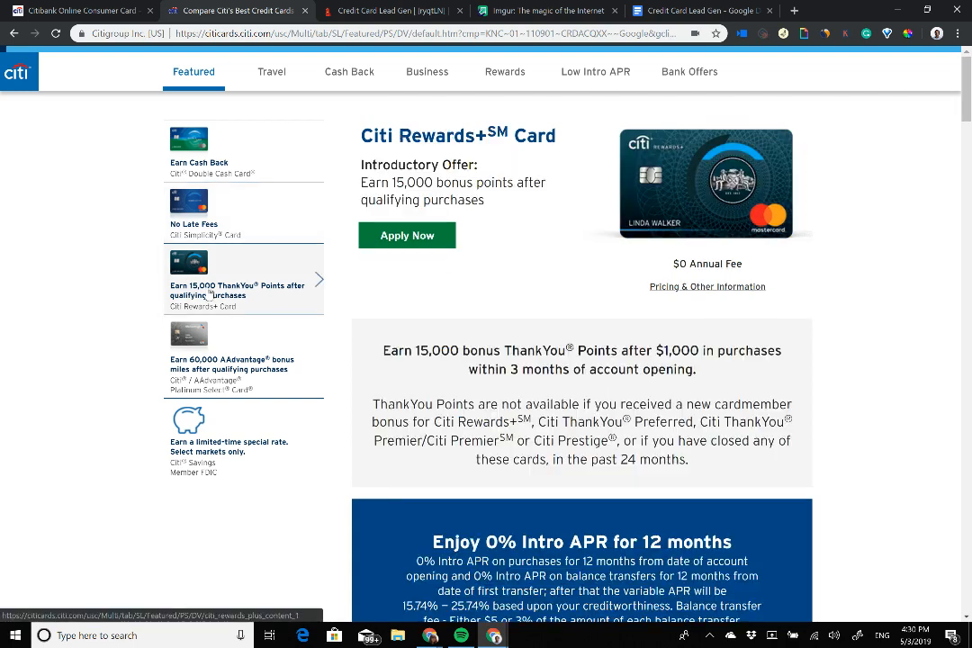
left_click_drag(484, 207, 361, 182)
Step: Paste the 15,000 bonus points offer into the Rewards+SM card description
left_click(387, 10)
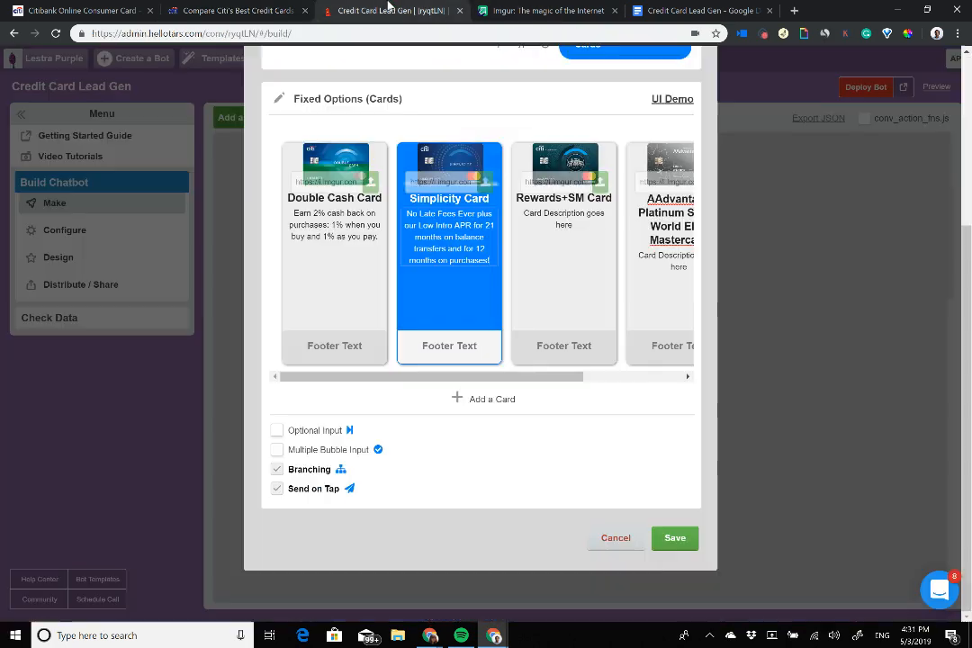
left_click(564, 225)
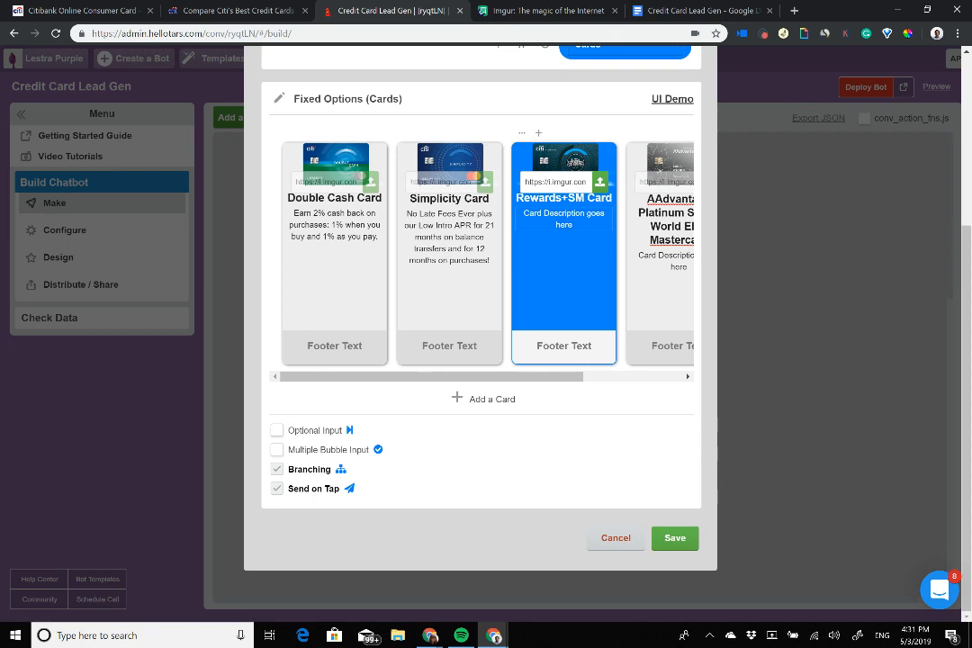
key("ctrl+v")
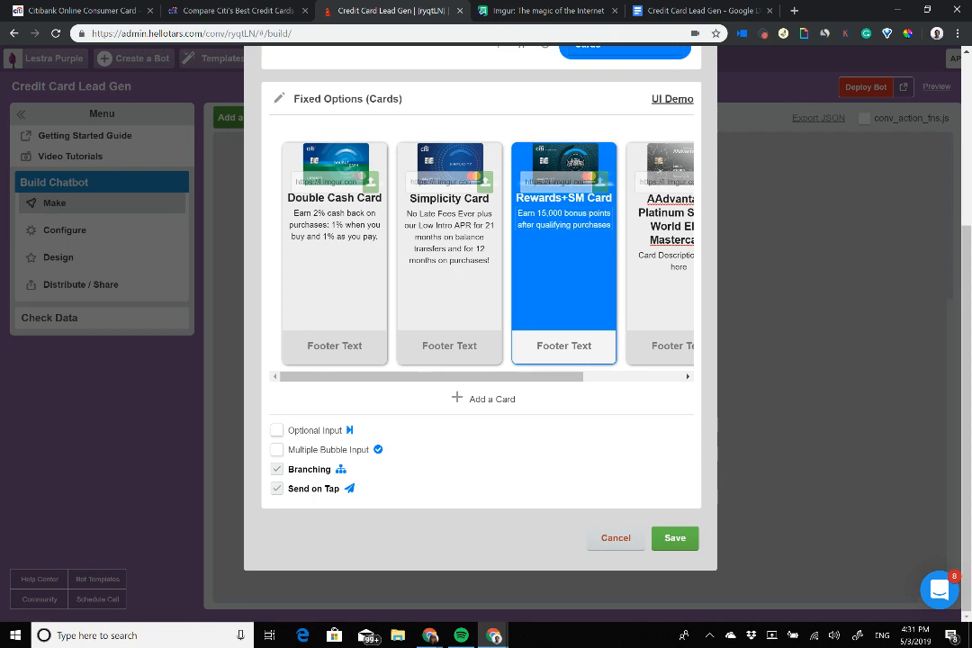
Step: Copy the AAdvantage 60,000 bonus miles offer from Citi into the AAdvantage card description
left_click(229, 10)
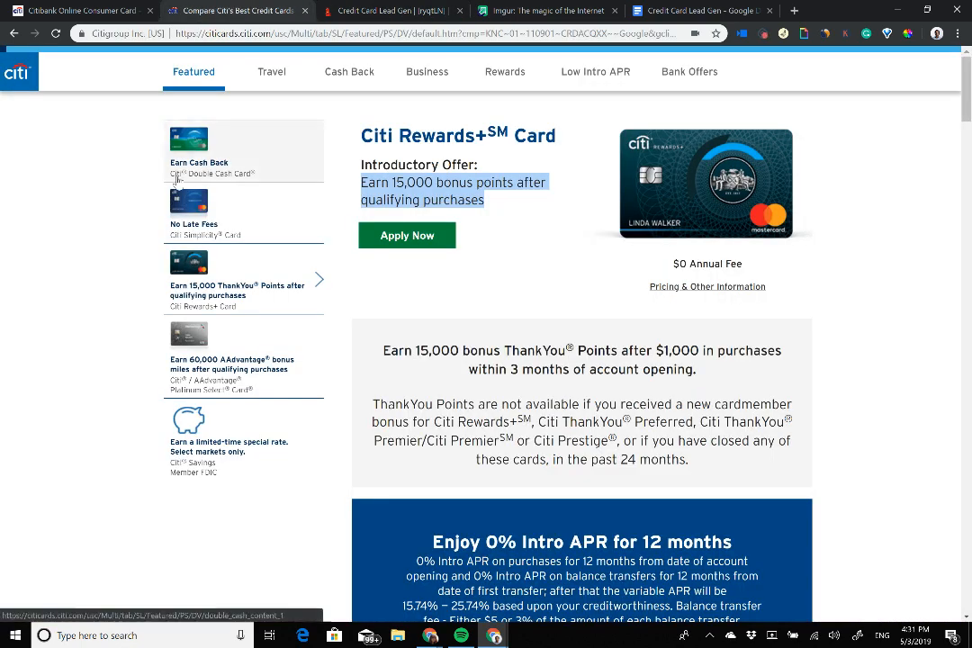
left_click(234, 360)
left_click_drag(426, 282, 475, 229)
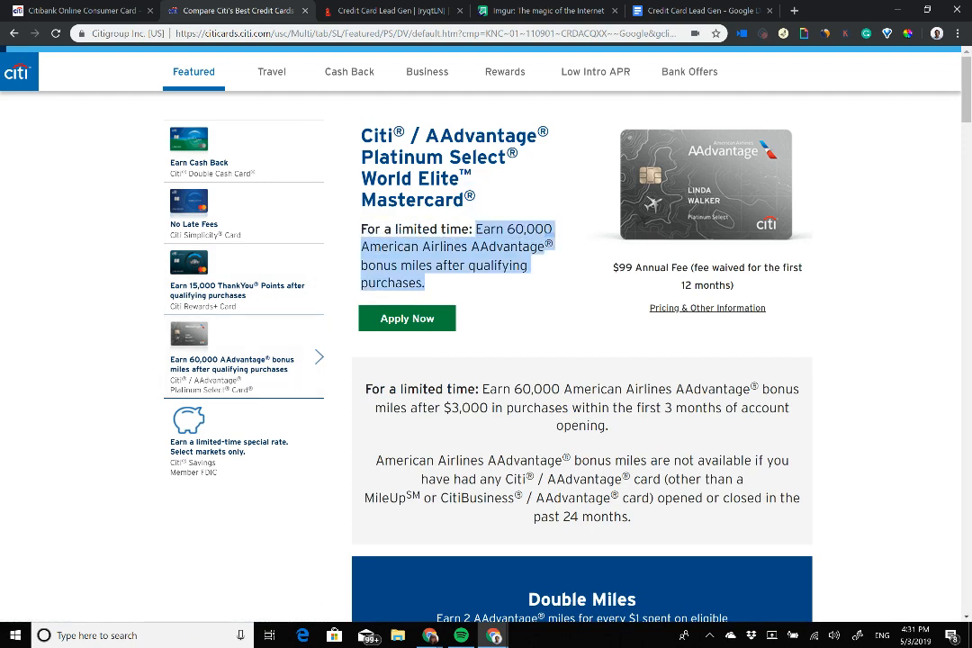
left_click(351, 9)
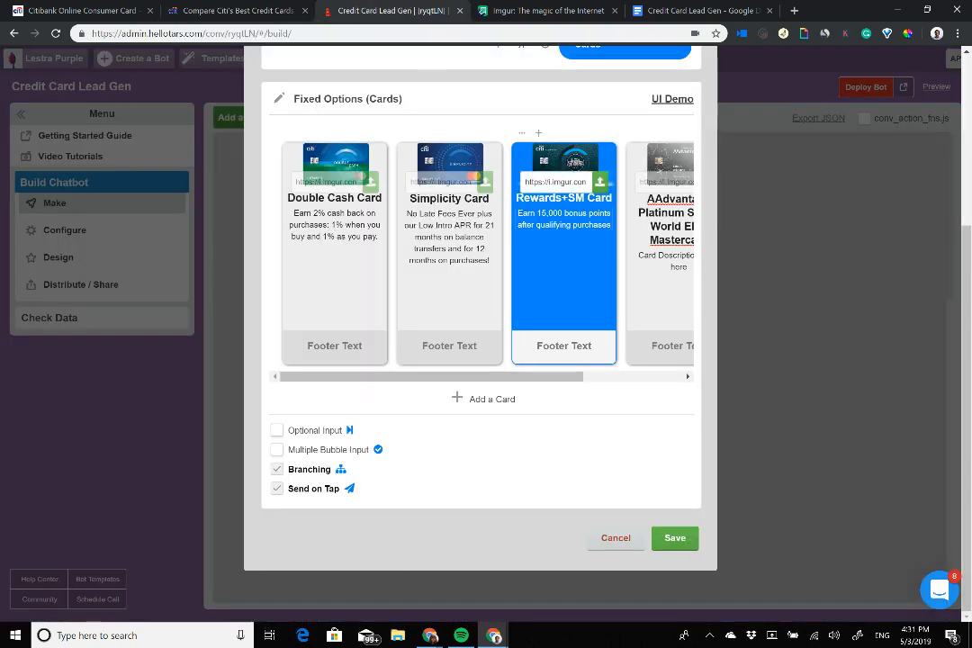
left_click(667, 261)
key("ctrl+v")
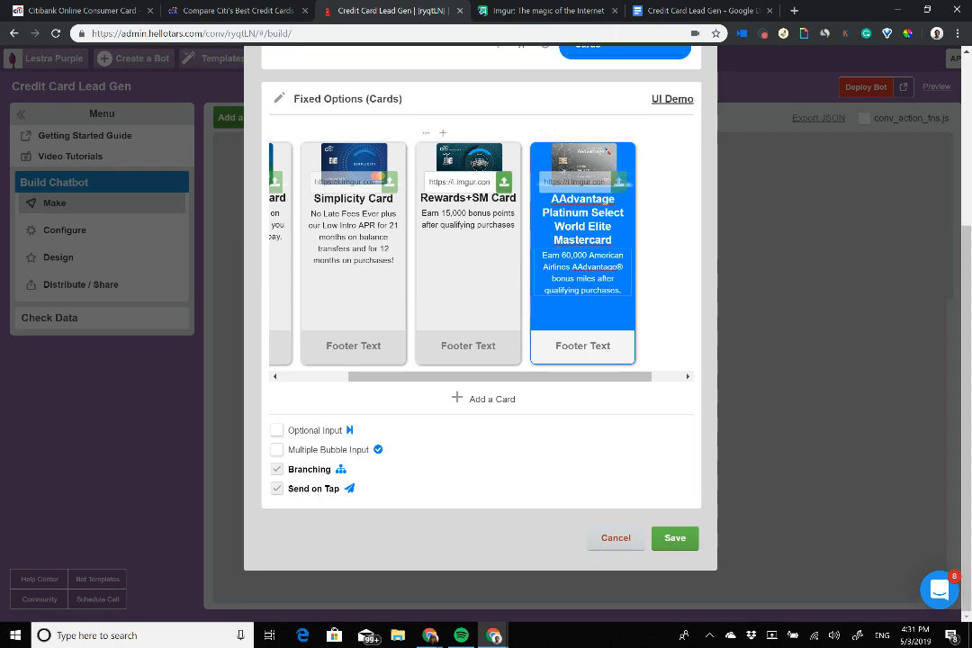
left_click(209, 9)
Step: Review the Rewards+, Simplicity and Double Cash APR and annual-fee details on Citi's comparison page
scroll(582, 360, "down", 9)
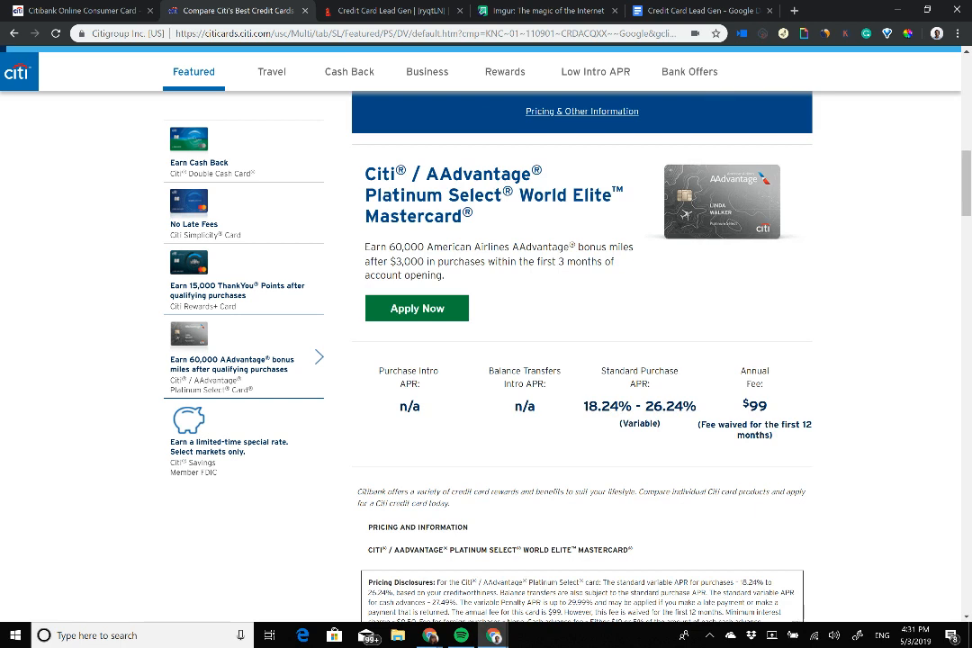
left_click(236, 287)
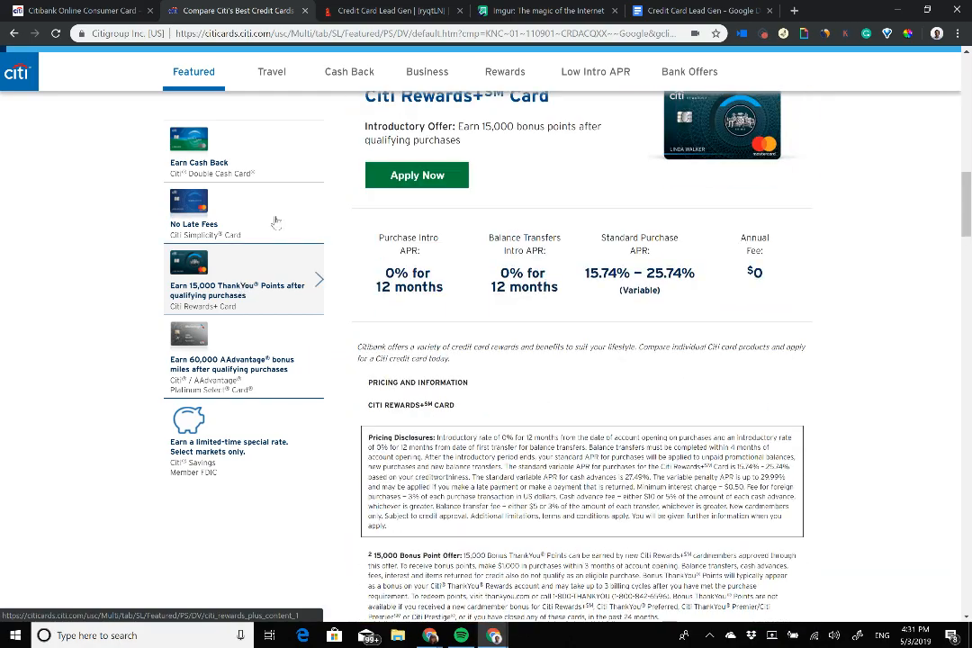
left_click(239, 221)
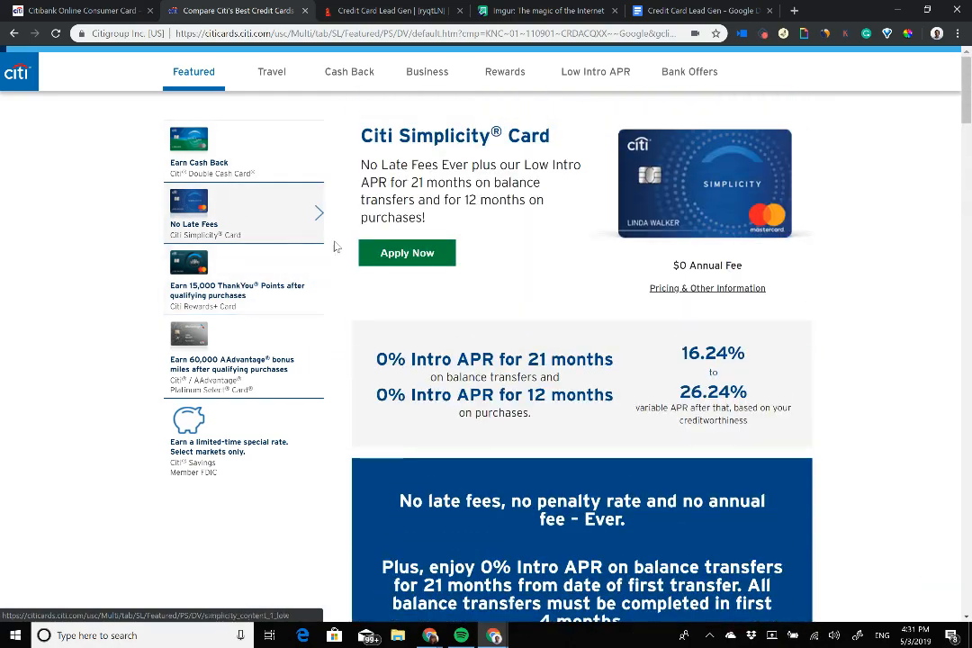
left_click(279, 160)
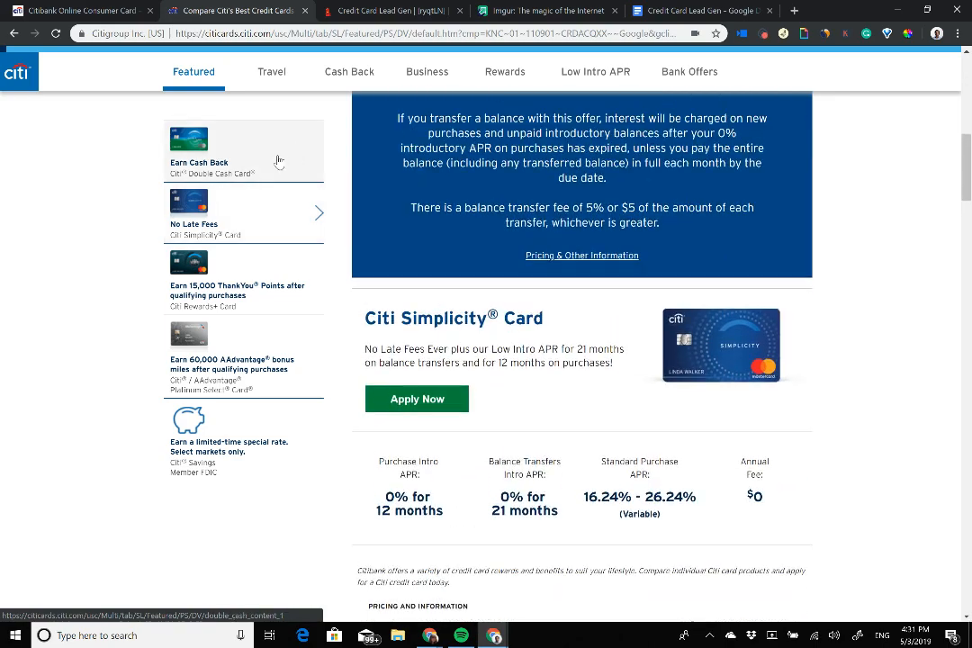
scroll(581, 360, "down", 5)
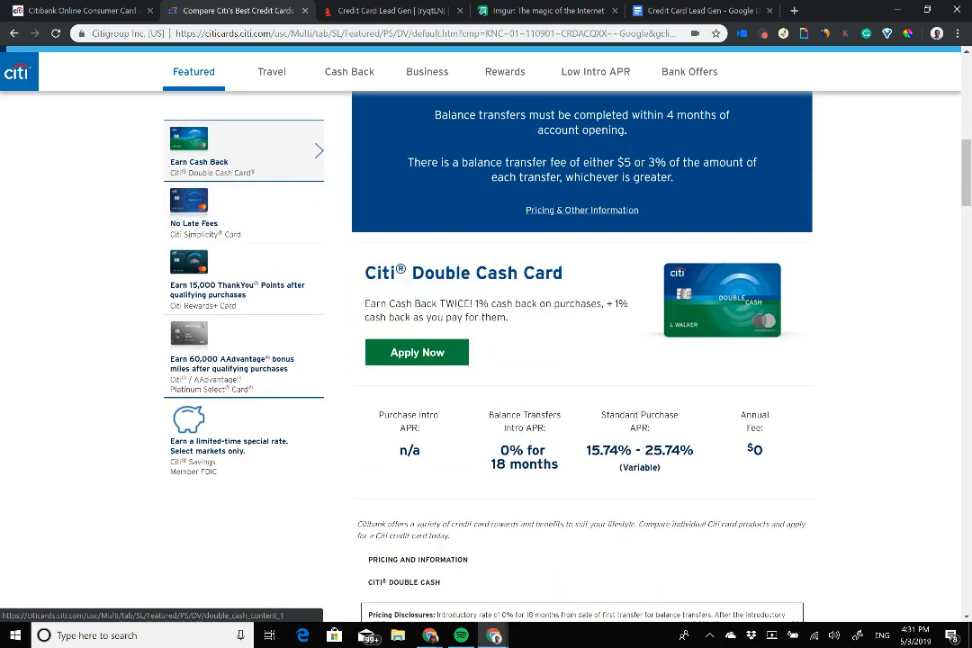
left_click(397, 8)
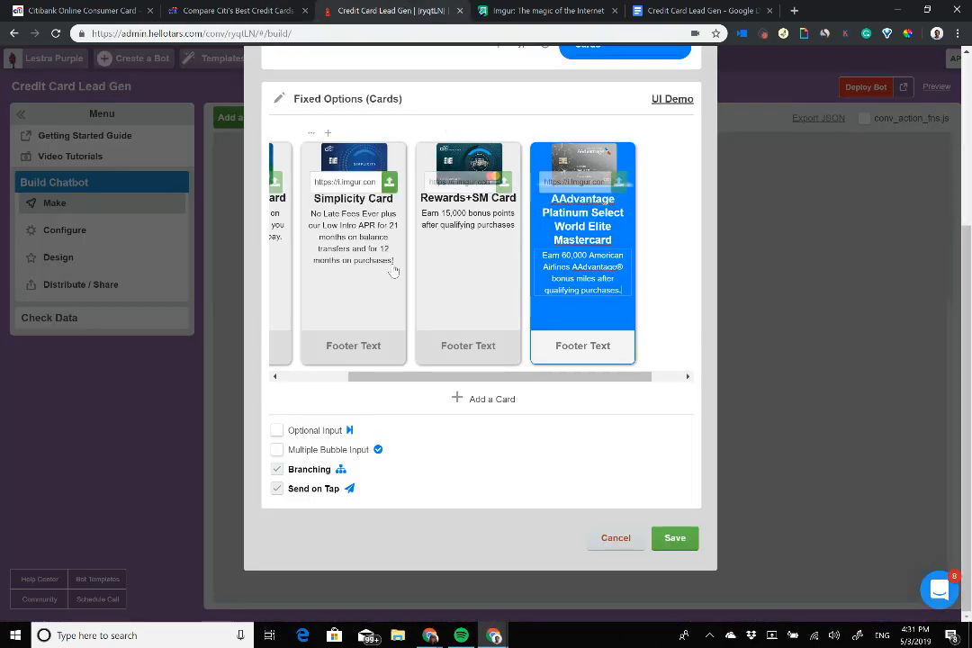
Step: Add the 'No Annual Fee!' line to the Double Cash, Simplicity and Rewards+SM descriptions
left_click(394, 272)
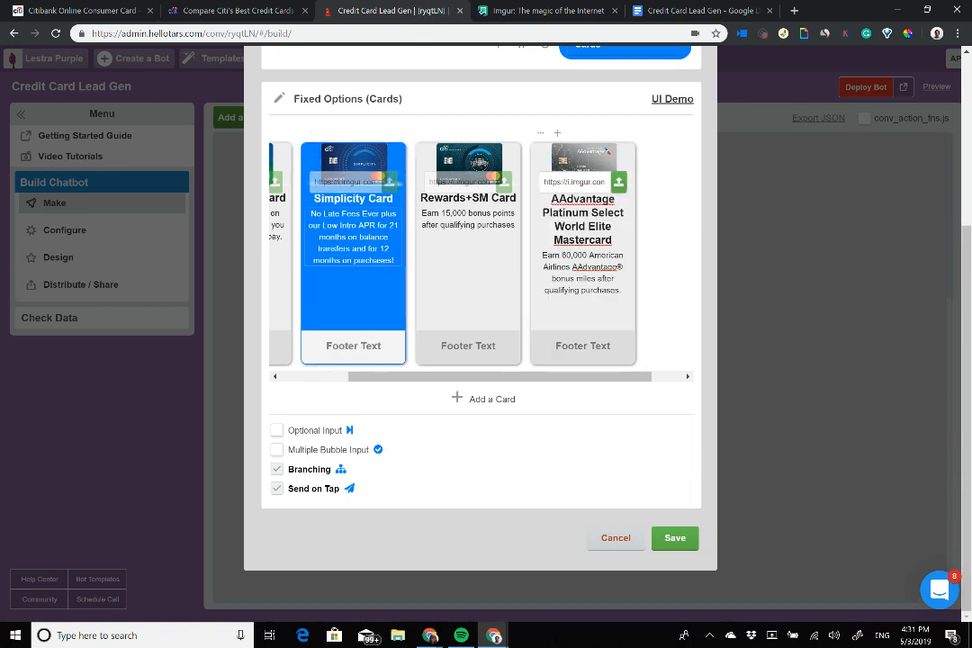
scroll(354, 264, "right", 1)
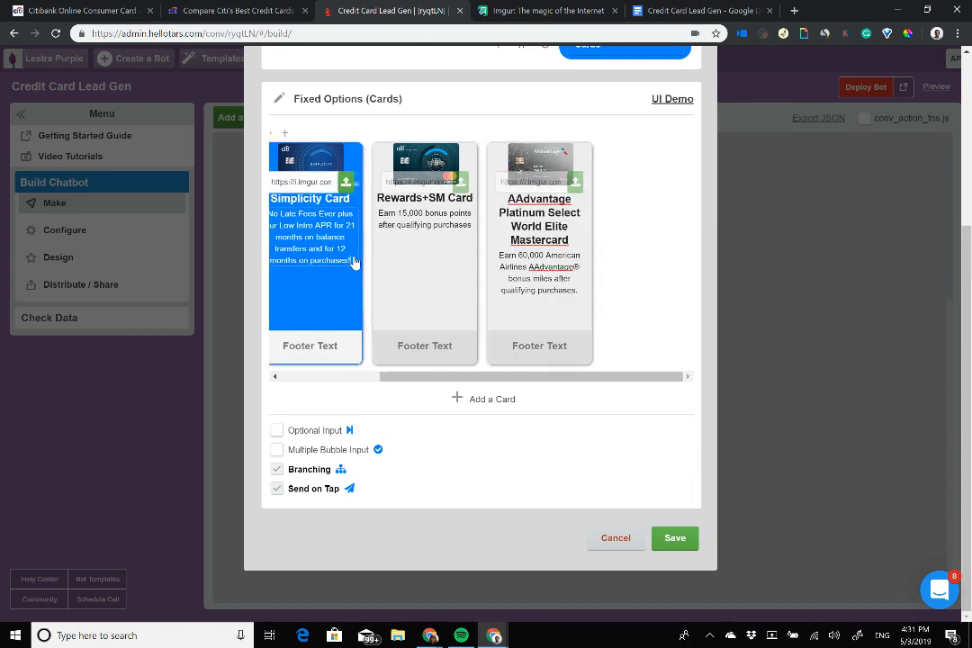
scroll(356, 265, "left", 2)
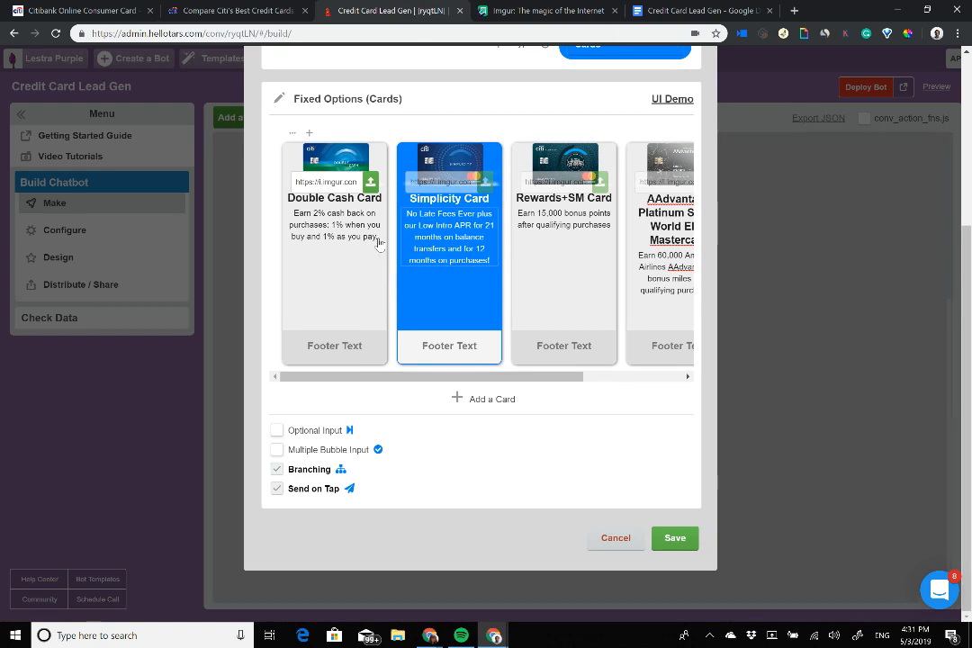
left_click(379, 244)
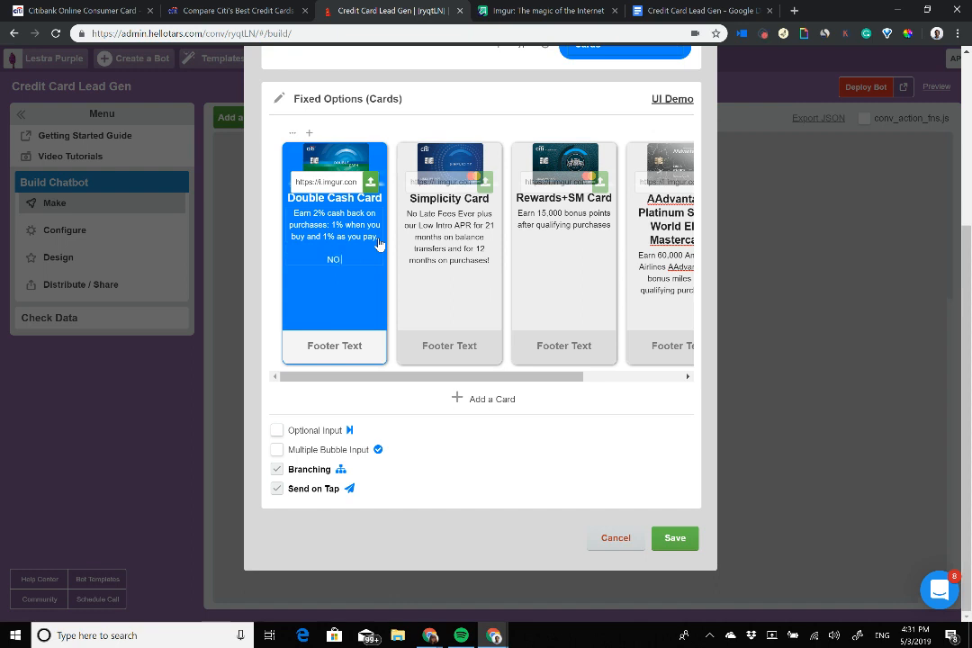
type("Annual Fee!")
left_click(458, 260)
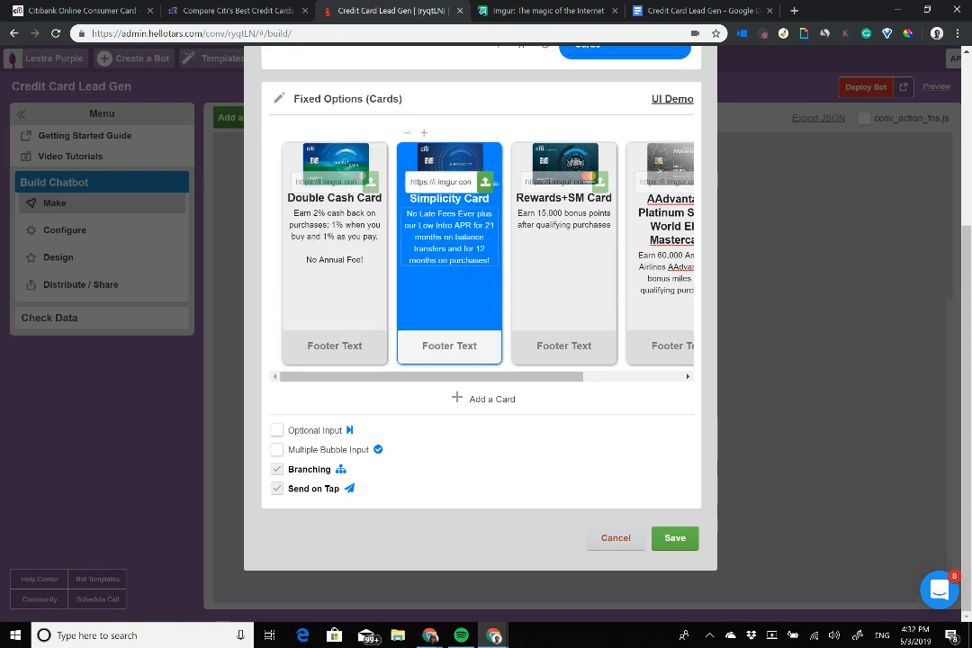
key("Return")
key("Return")
type("No Annual Fee!")
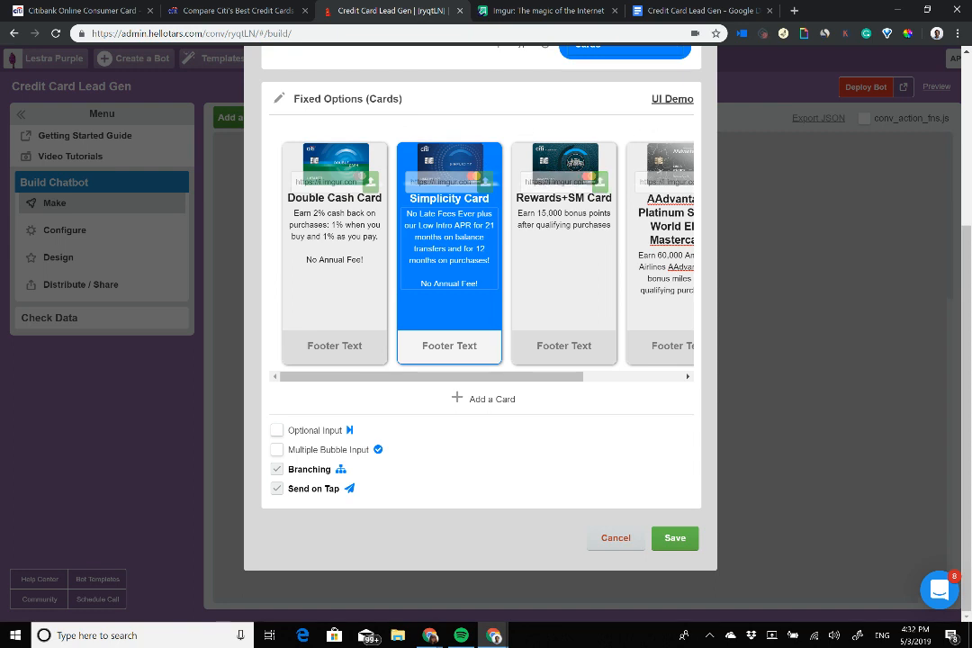
left_click(564, 236)
key("Return")
key("Return")
type("No Annual Fee!")
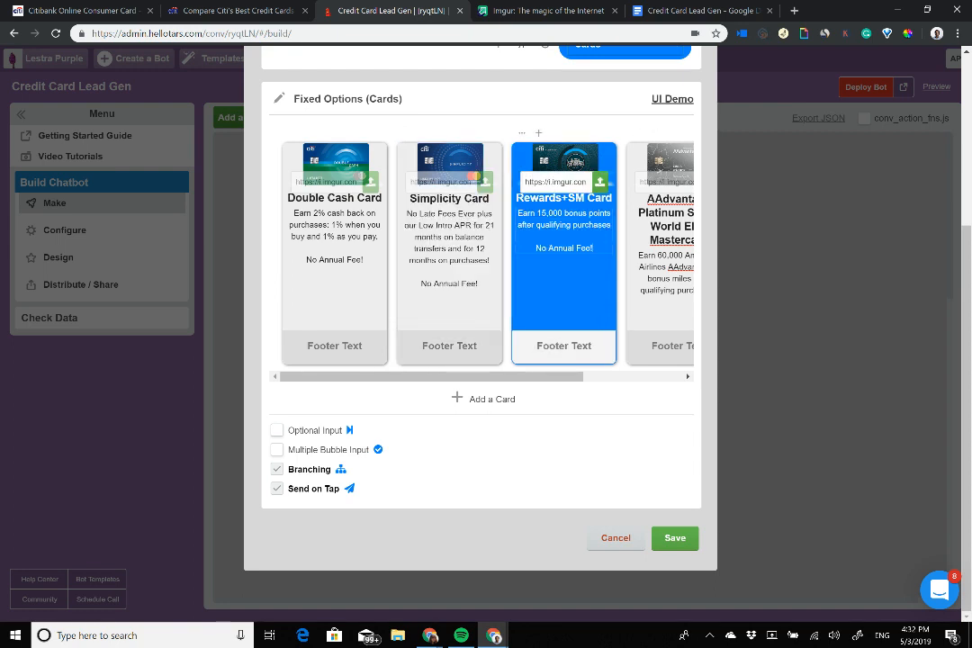
Step: End the AAdvantage card description with a '$99 Annual Fee' line
scroll(481, 252, "right", 3)
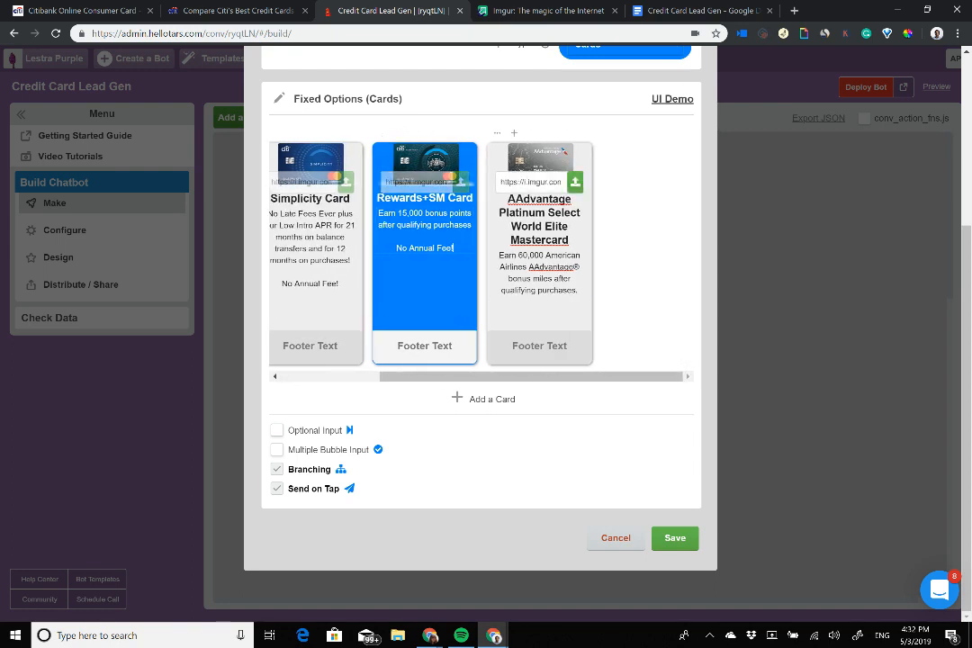
left_click(578, 291)
key("Return")
key("Return")
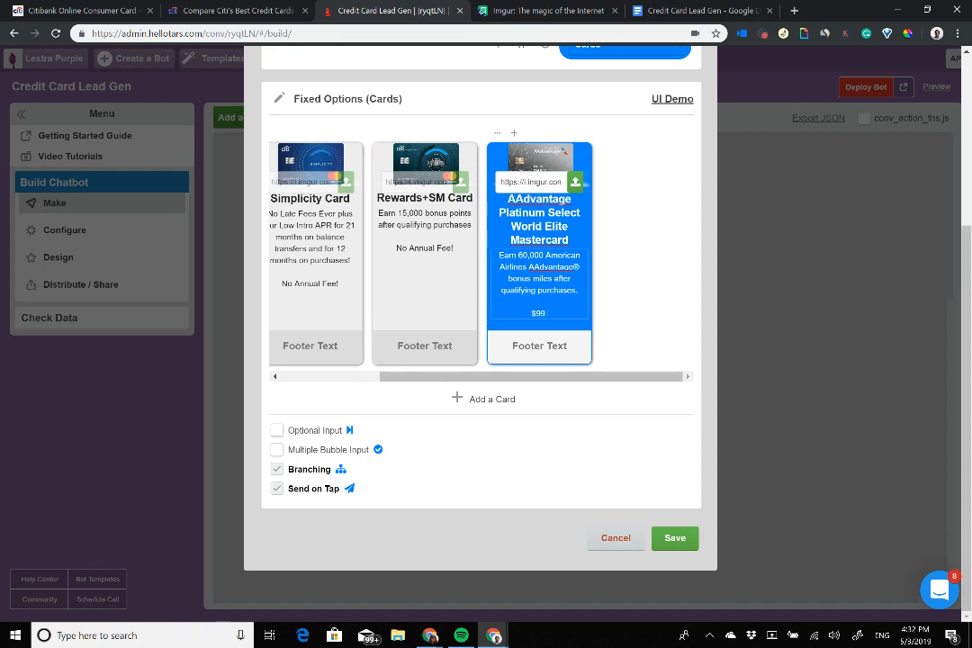
type("$99 Annual Fee")
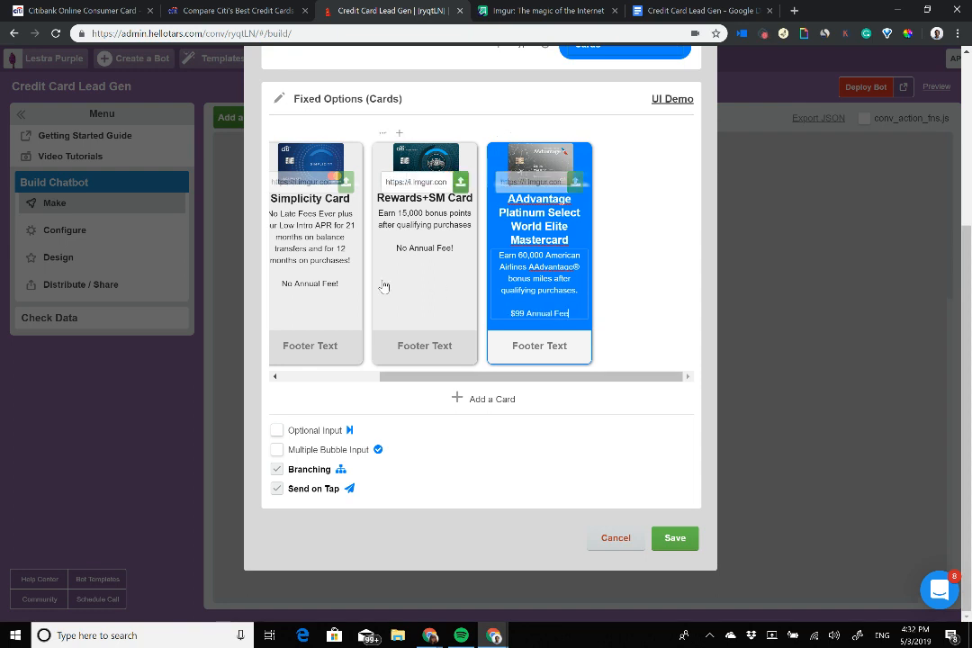
scroll(383, 286, "left", 3)
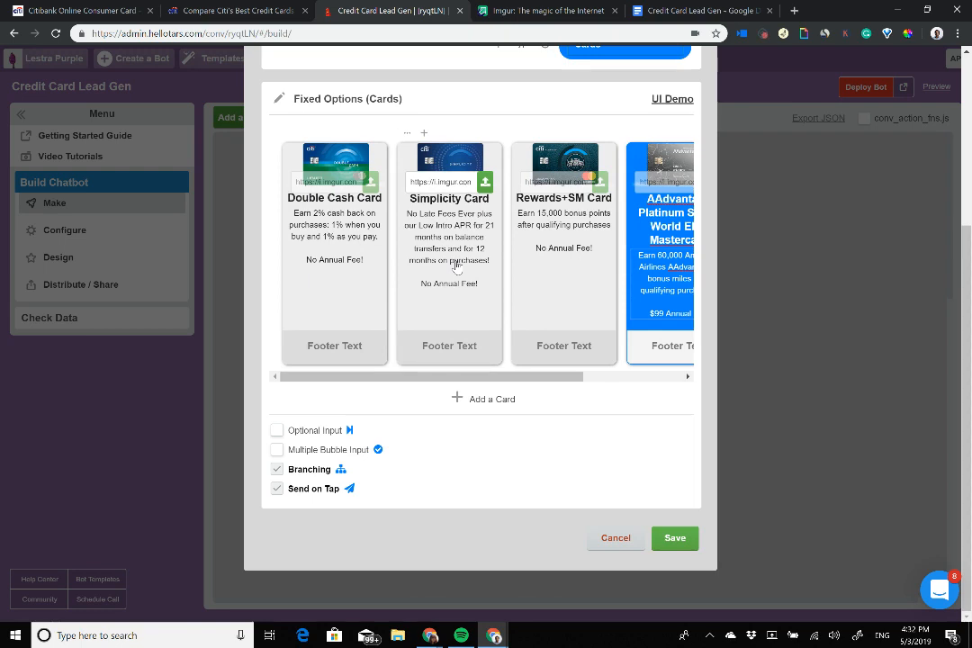
left_click(180, 9)
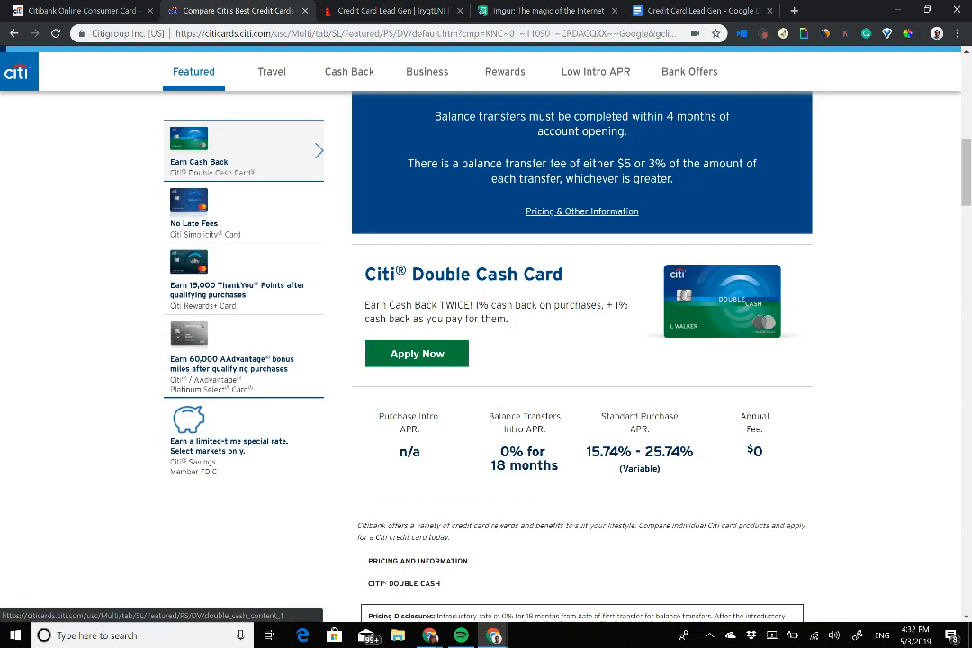
Step: Copy Double Cash's 15.74% - 25.74% purchase APR into its card footer
left_click_drag(587, 452, 693, 451)
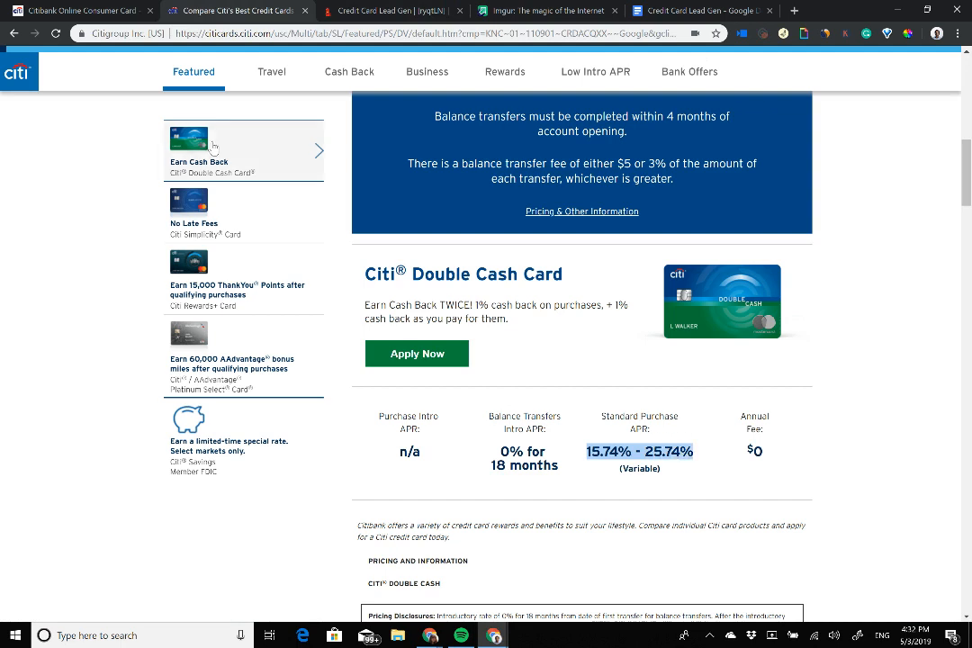
left_click(585, 452)
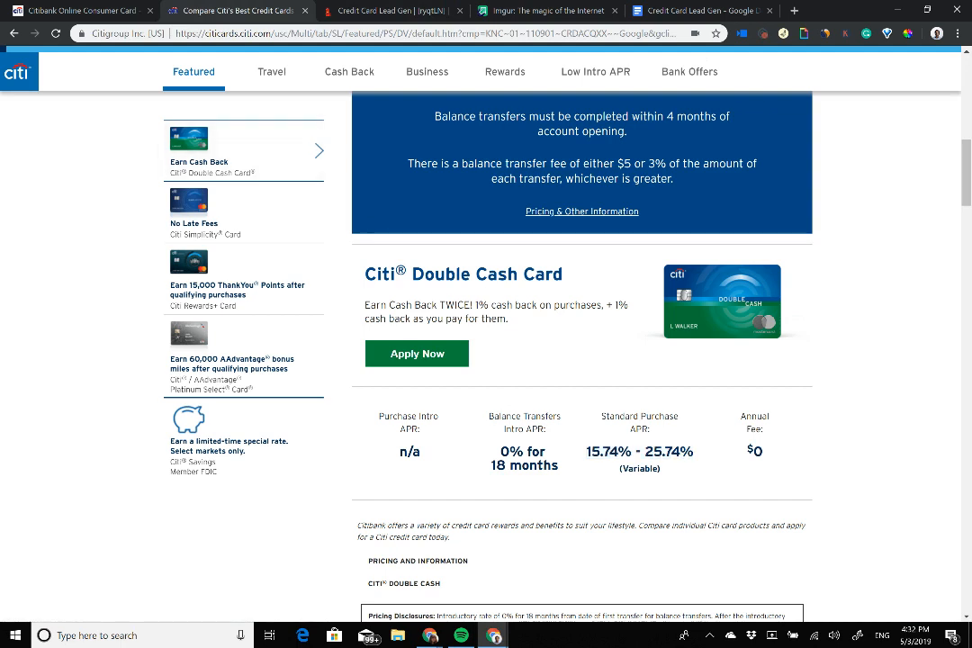
left_click_drag(586, 451, 693, 452)
key("ctrl+c")
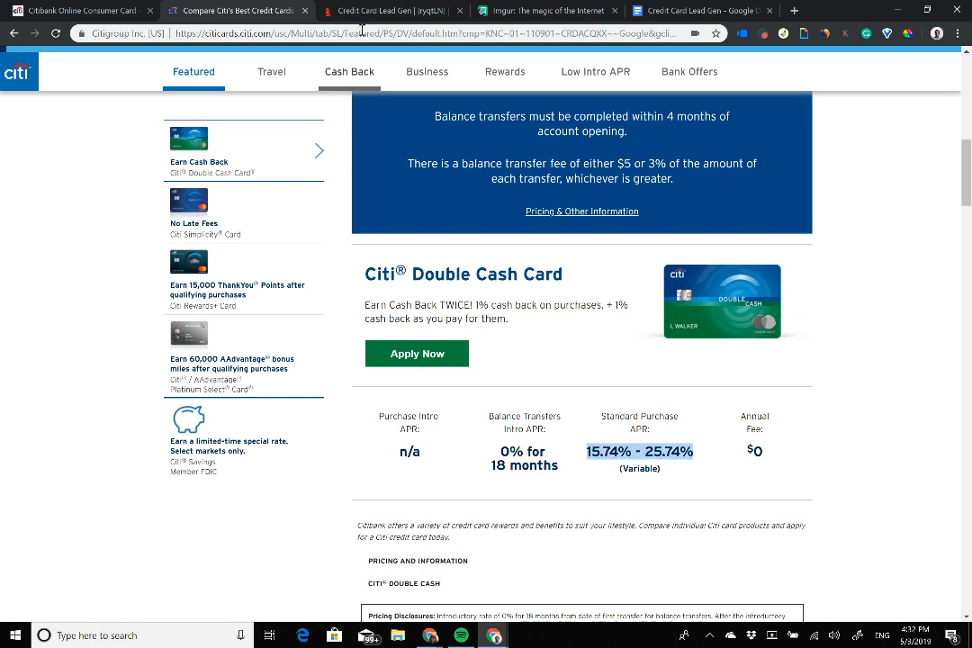
left_click(380, 15)
key("ctrl+v")
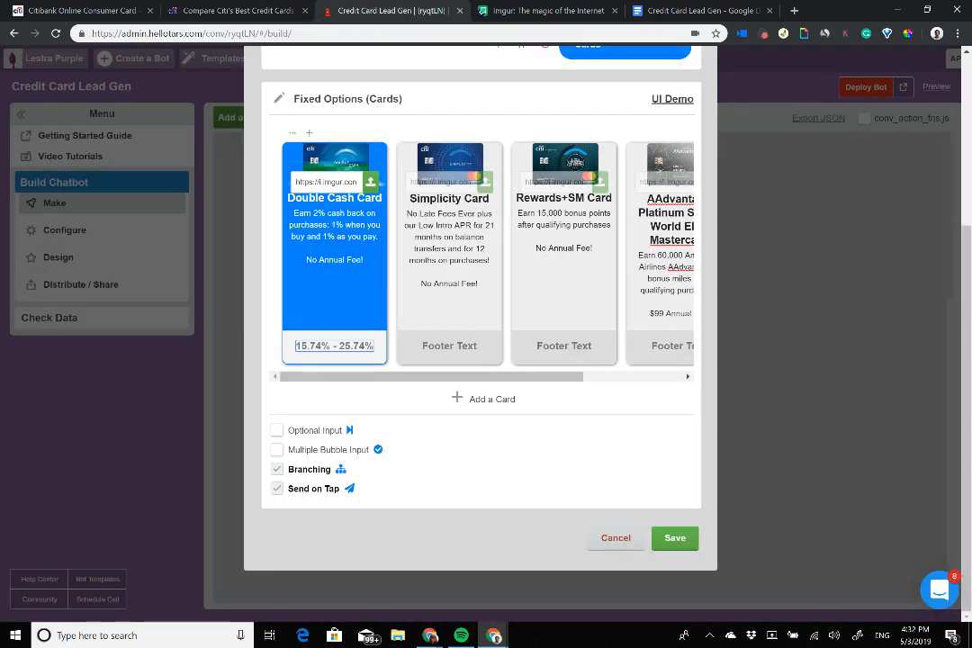
Step: Replace the Simplicity footer placeholder with its 16.24% - 26.24% APR range
left_click(225, 10)
left_click(232, 220)
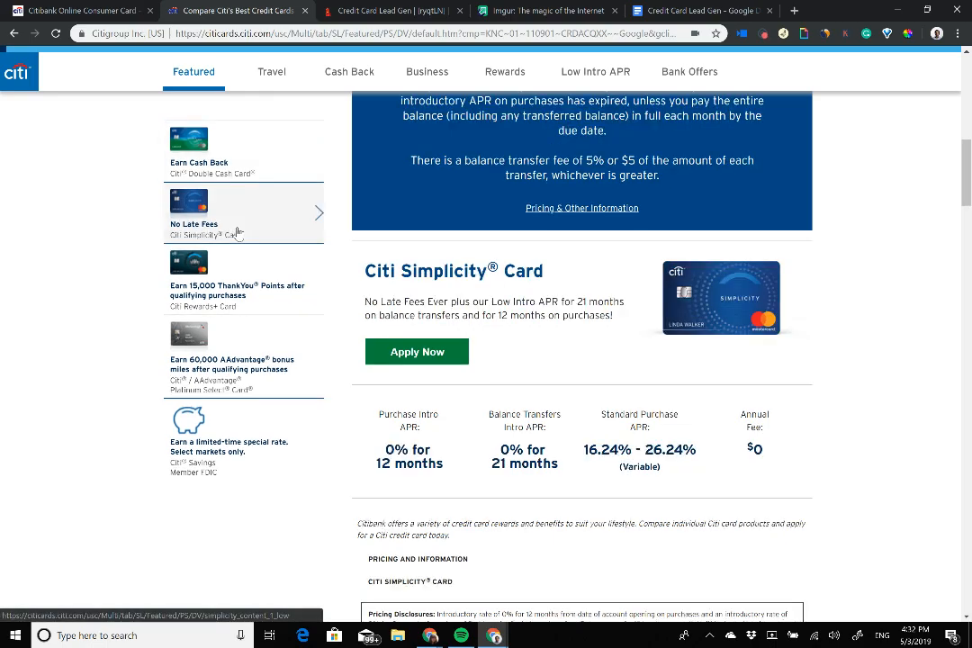
scroll(581, 351, "down", 6)
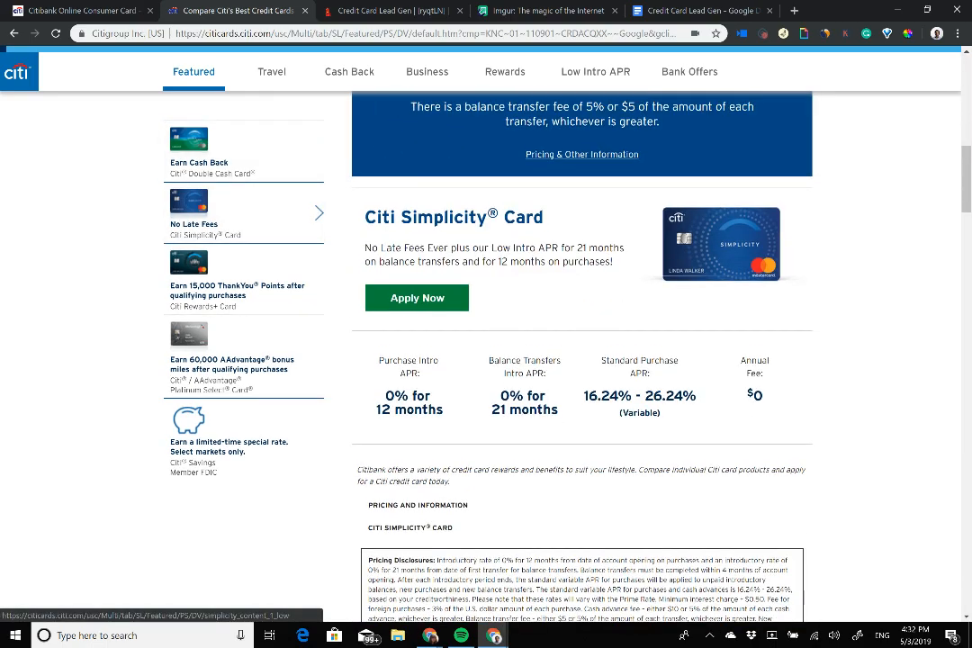
left_click_drag(584, 396, 697, 397)
key("ctrl+c")
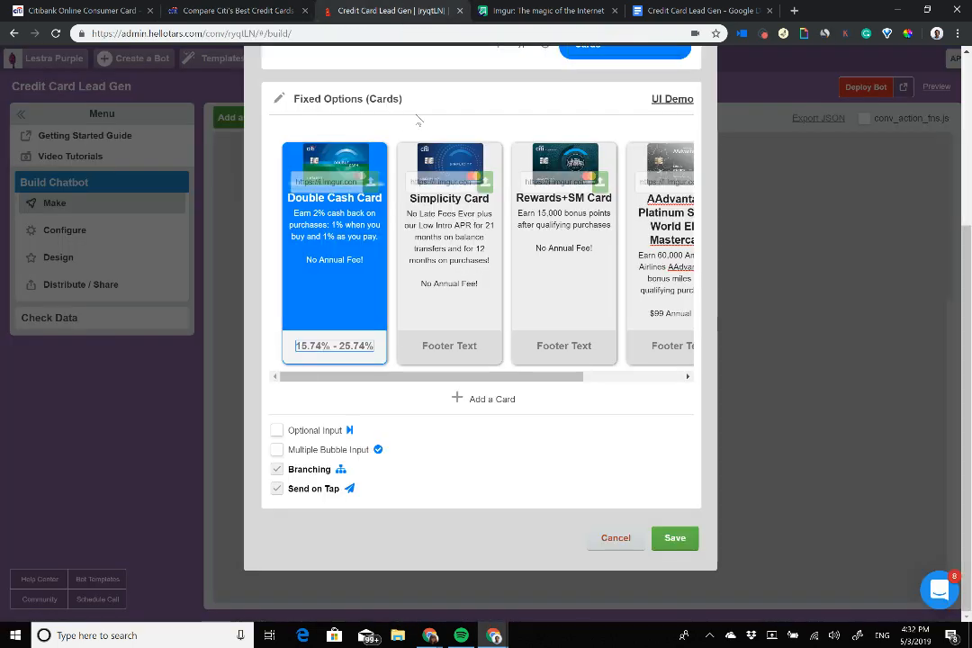
left_click(339, 7)
left_click(449, 345)
key("ctrl+a")
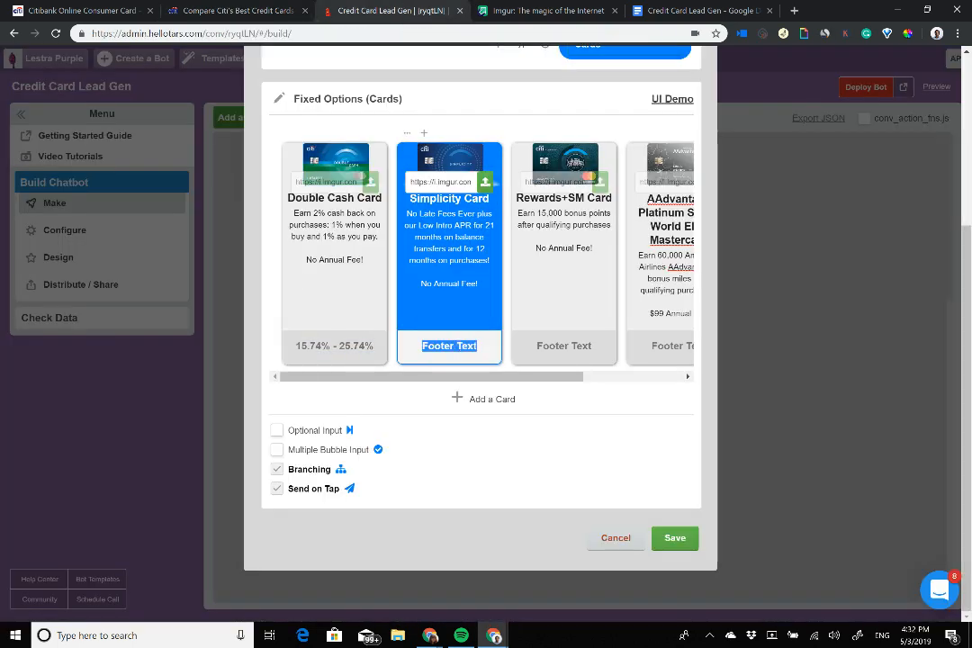
key("ctrl+v")
Step: Replace the Rewards+SM footer placeholder with its 15.74% — 25.74% APR range
left_click(198, 9)
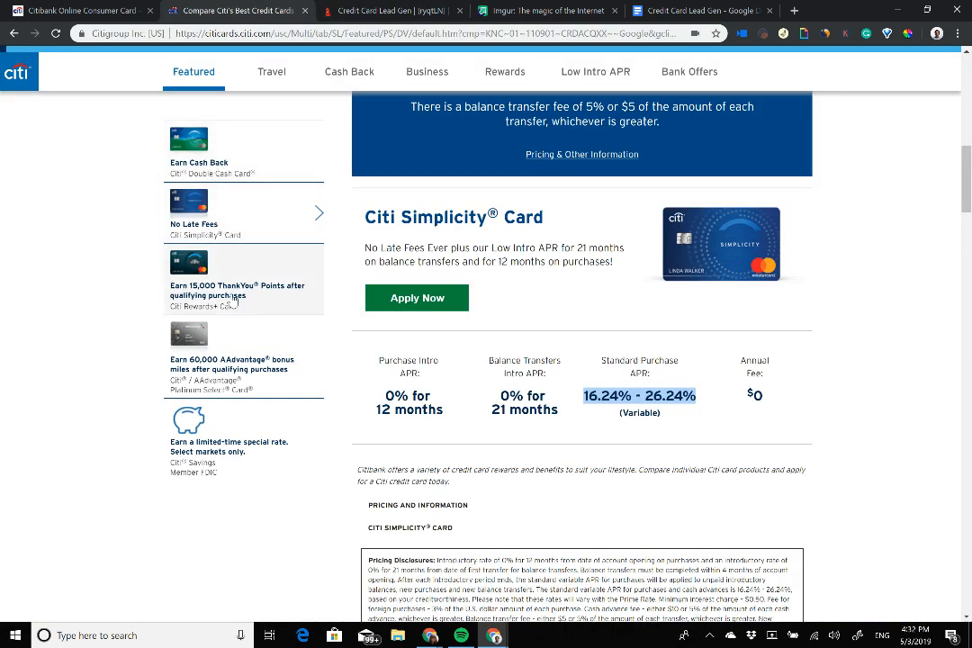
left_click(236, 287)
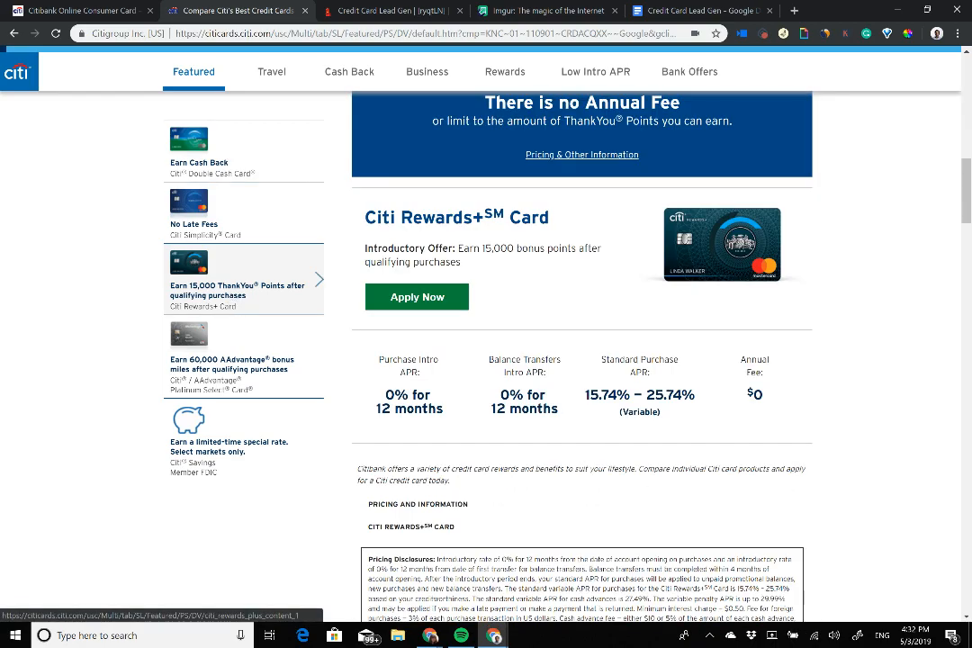
left_click_drag(585, 395, 696, 396)
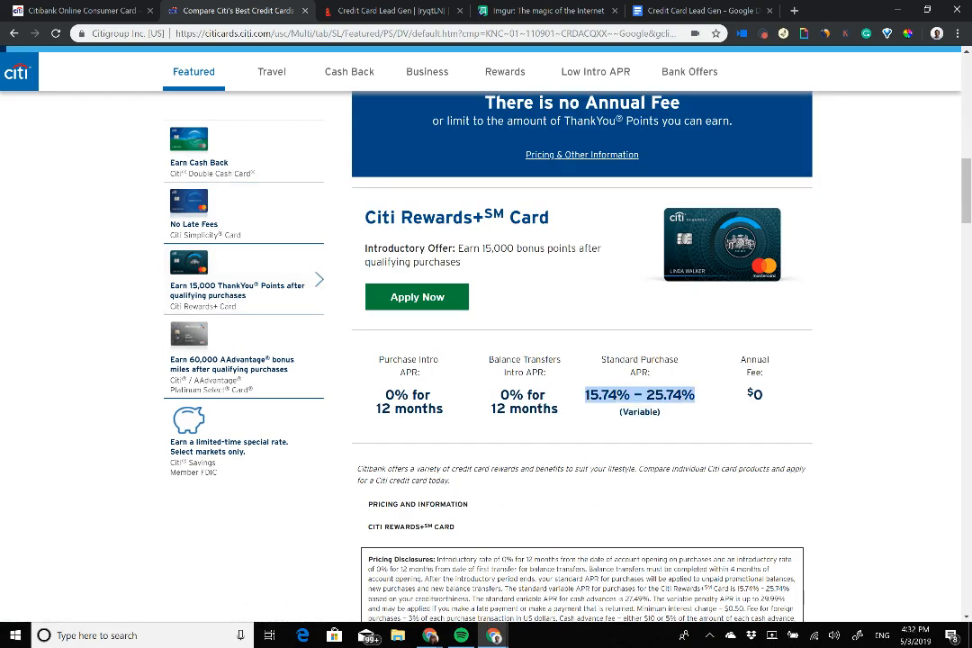
left_click(392, 11)
left_click(539, 345)
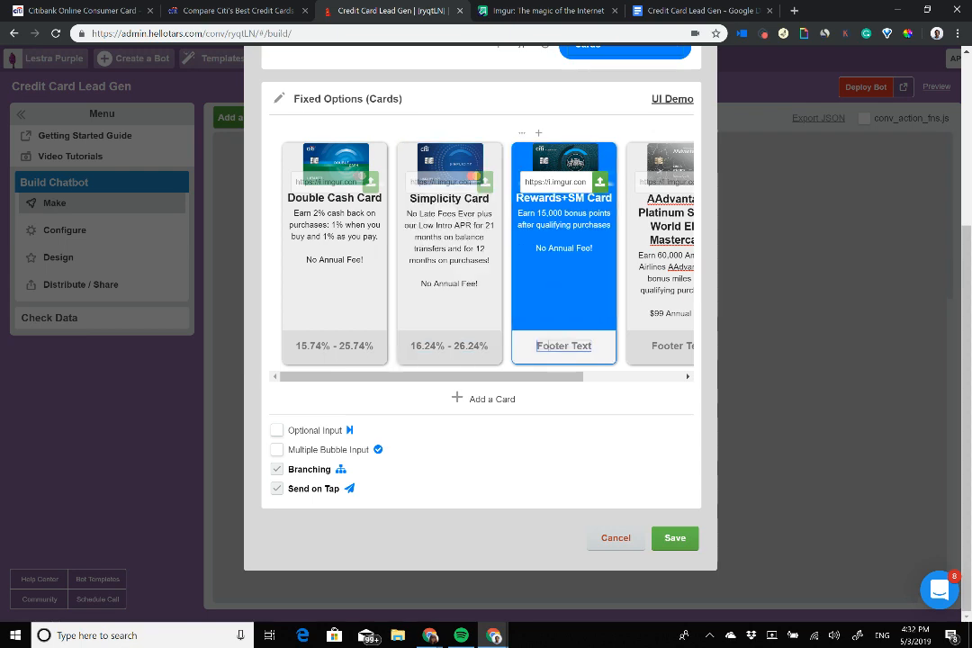
key("ctrl+a")
type("15.74% — 25.74%")
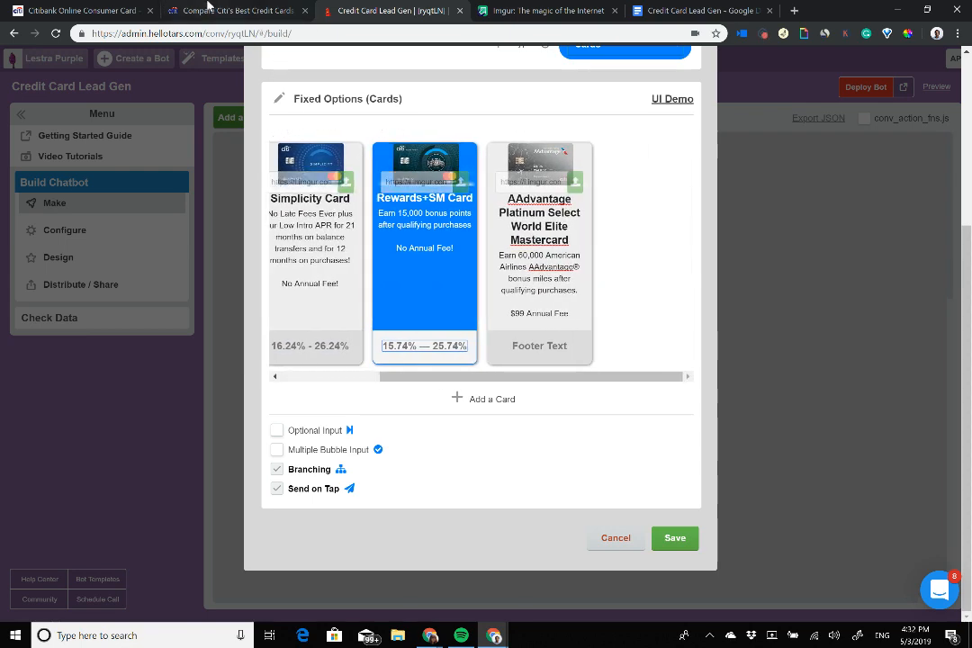
Step: Copy the AAdvantage purchase APR range 18.24% - 26.24% from Citi's page
left_click(232, 11)
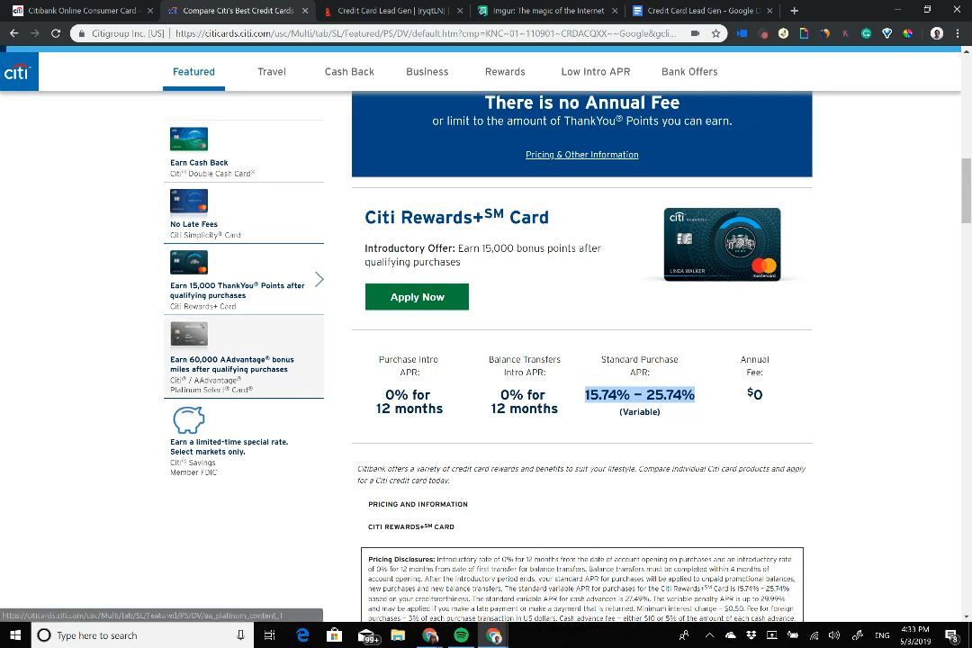
left_click(236, 360)
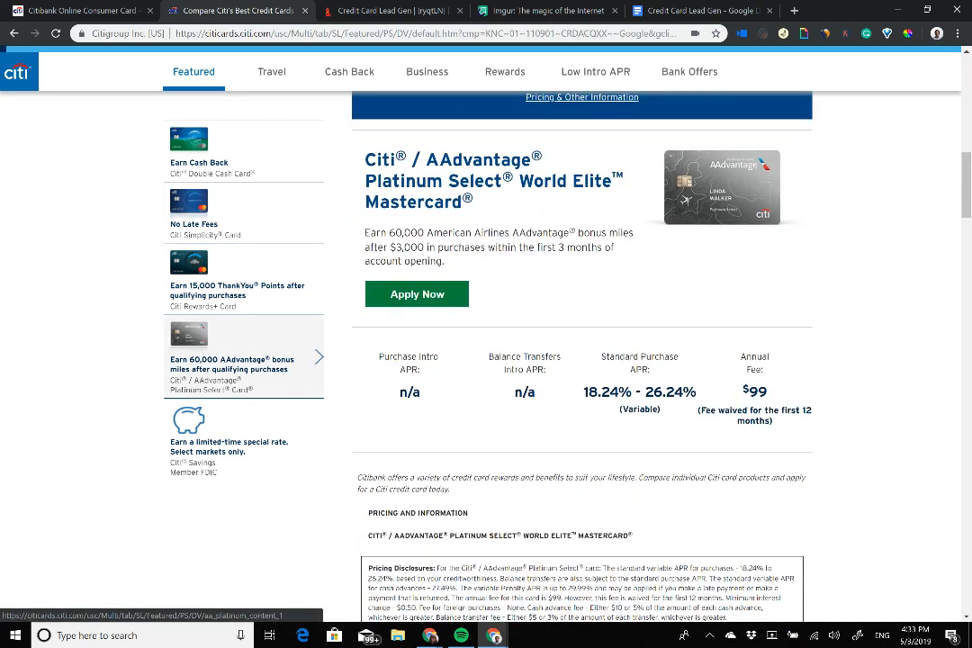
left_click_drag(584, 393, 696, 392)
key("ctrl+c")
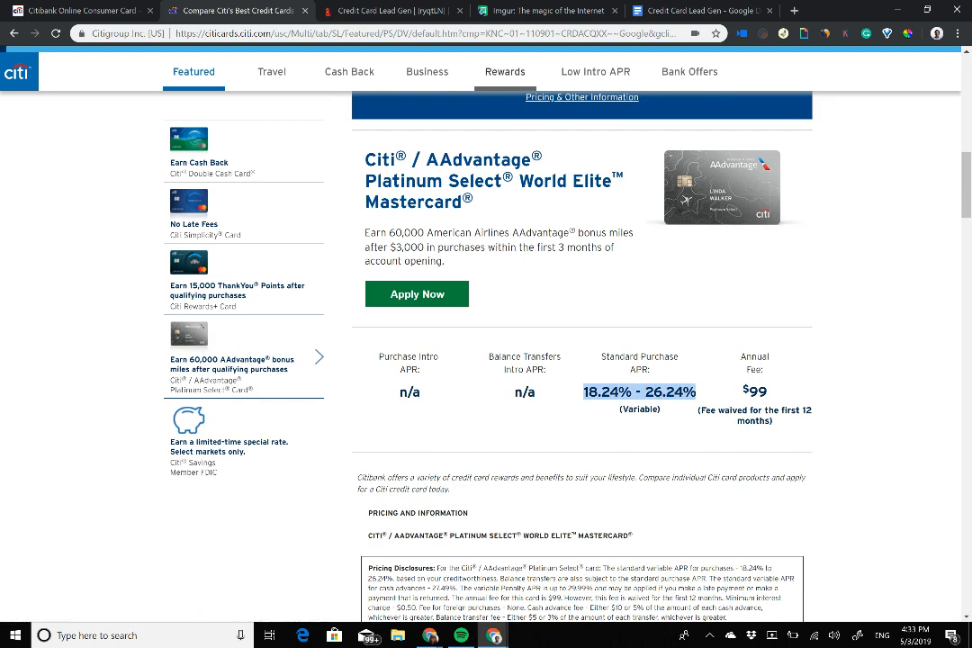
left_click(378, 10)
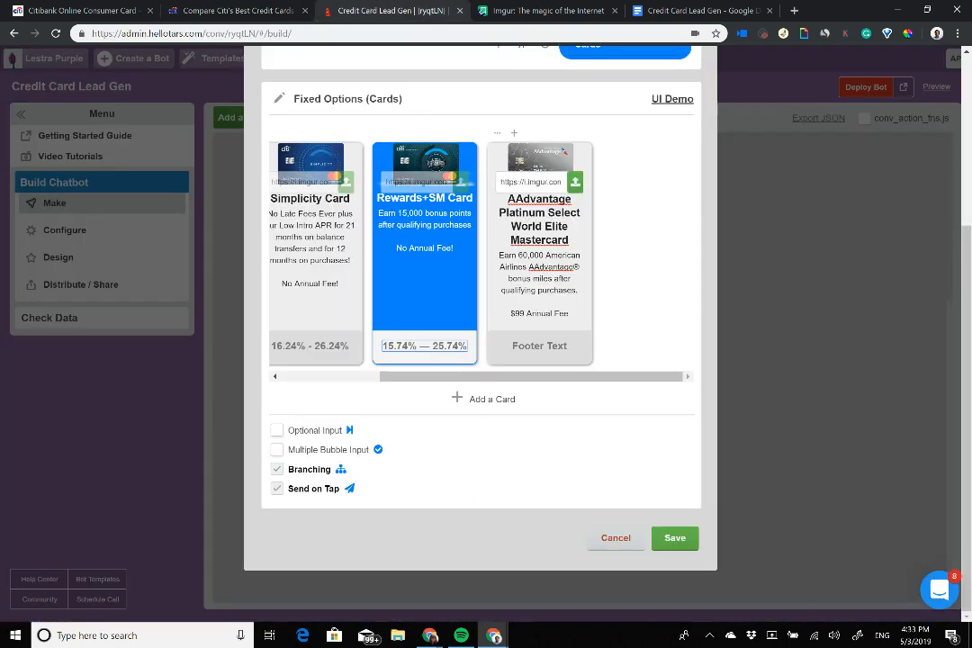
Step: Fill the AAdvantage footer with 18.24% - 26.24% APR and swap Rewards+SM's em dash for a hyphen
key("Tab")
key("ctrl+v")
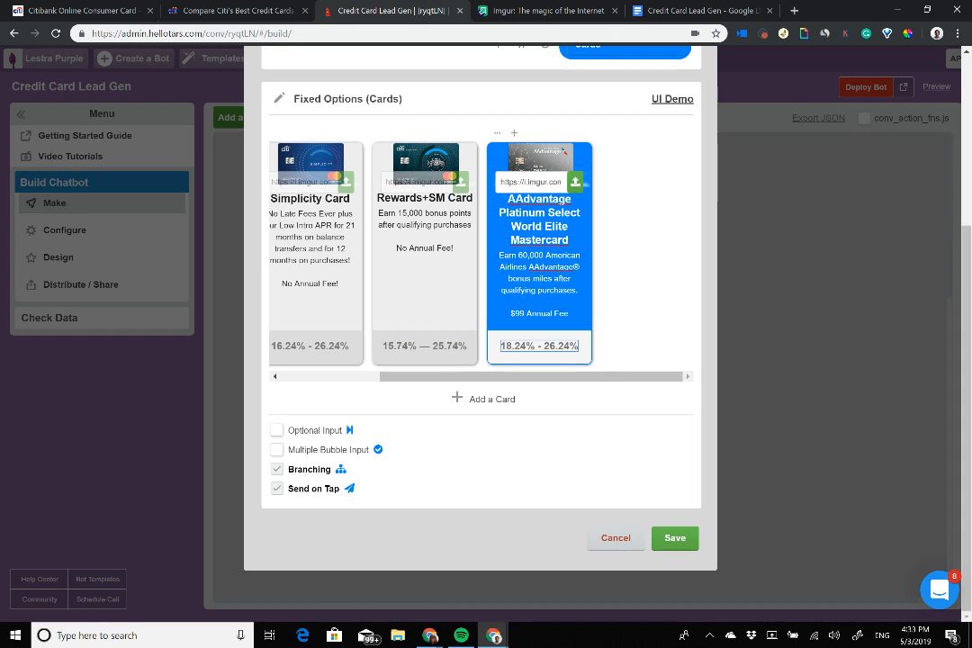
type("A")
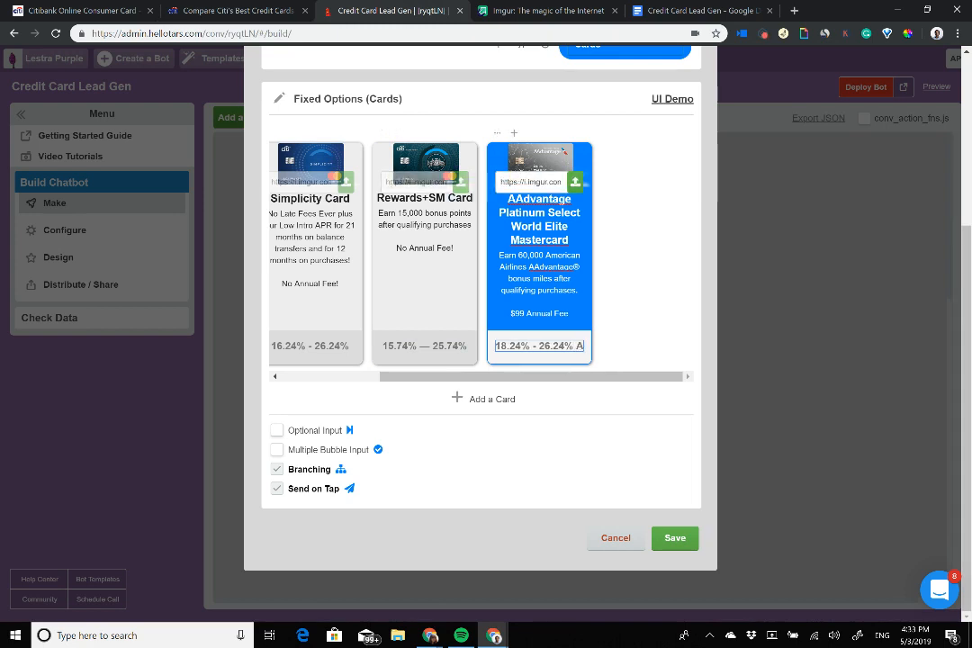
type("PR")
left_click(466, 346)
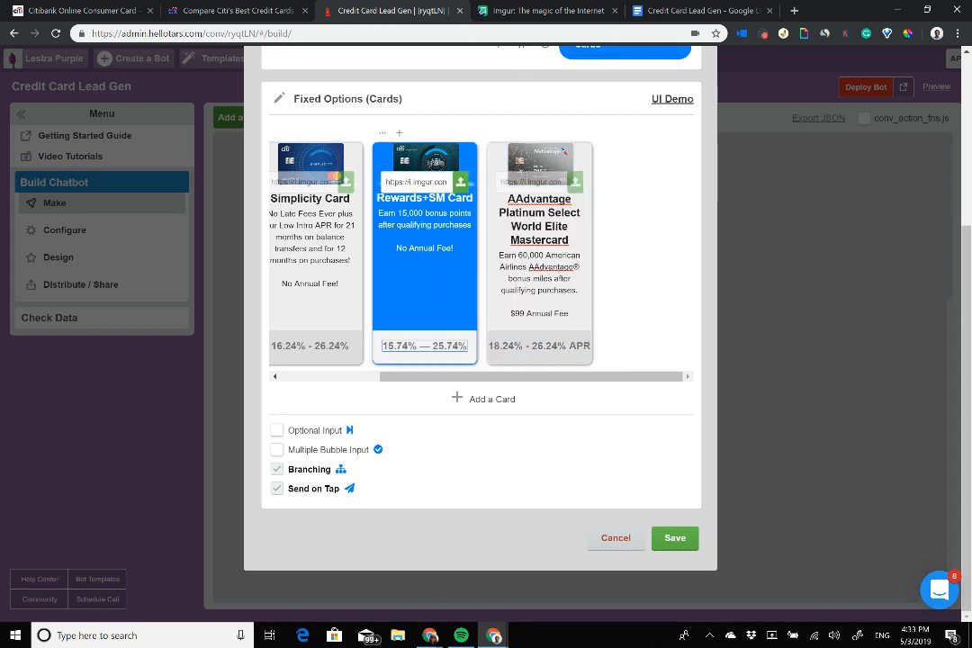
type("APR")
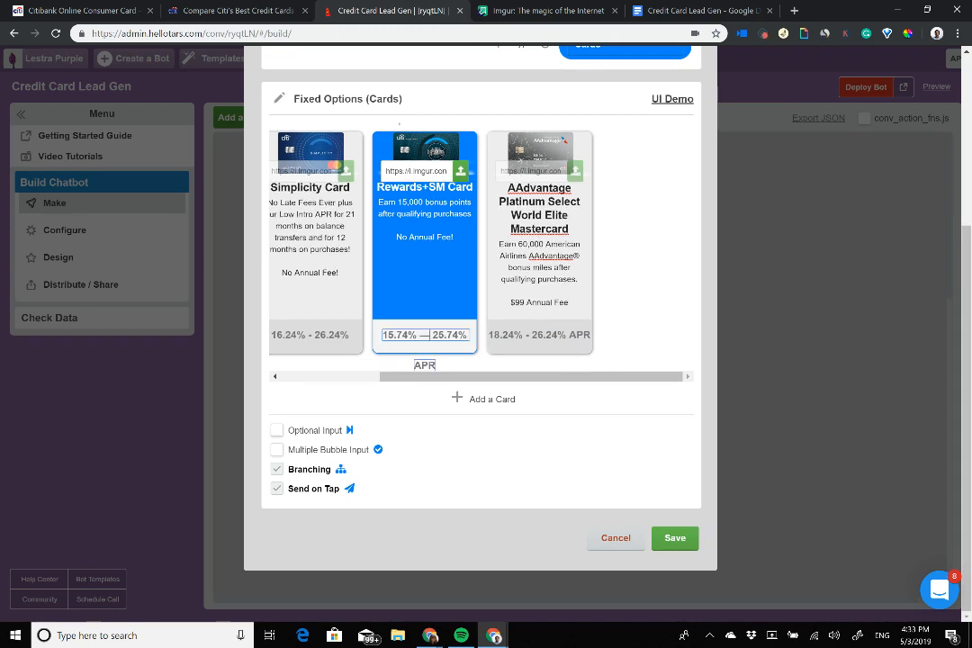
key("BackSpace")
type("-")
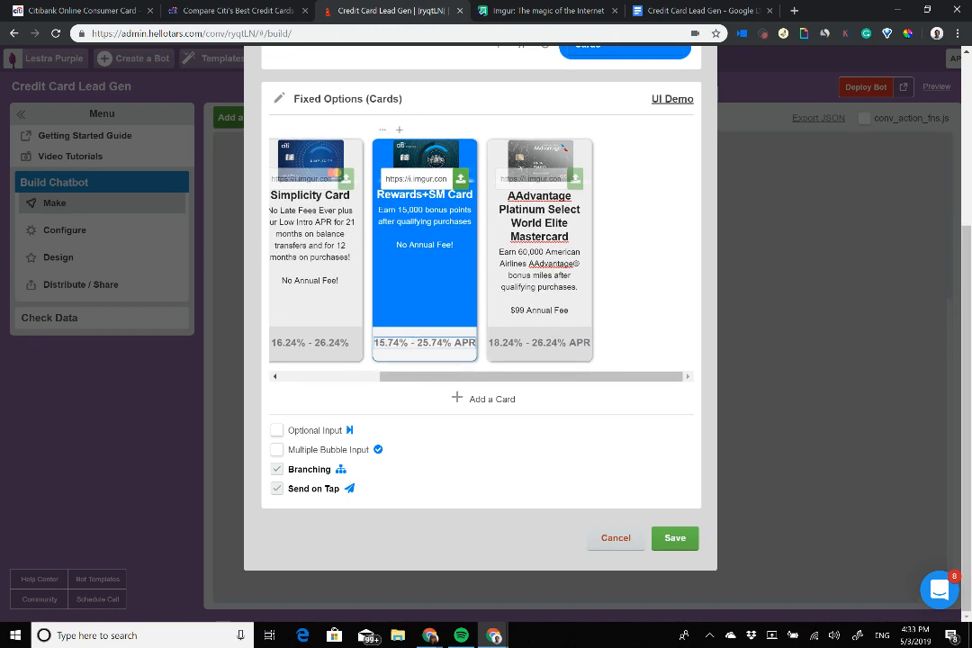
Step: Tidy the Simplicity footer to read 16.24% -26.24% APR
left_click(350, 343)
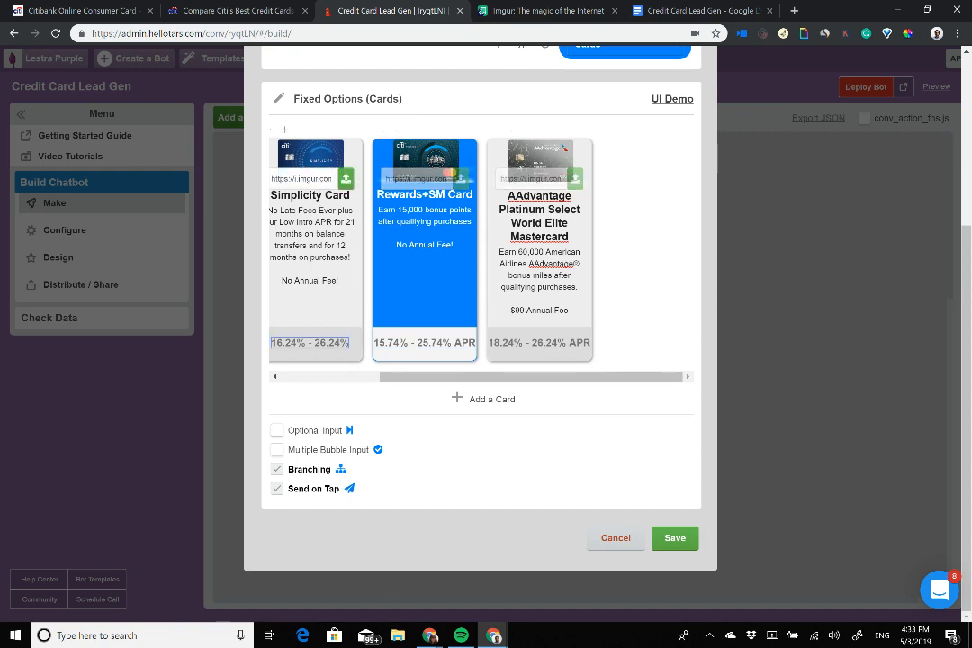
key("ctrl+v")
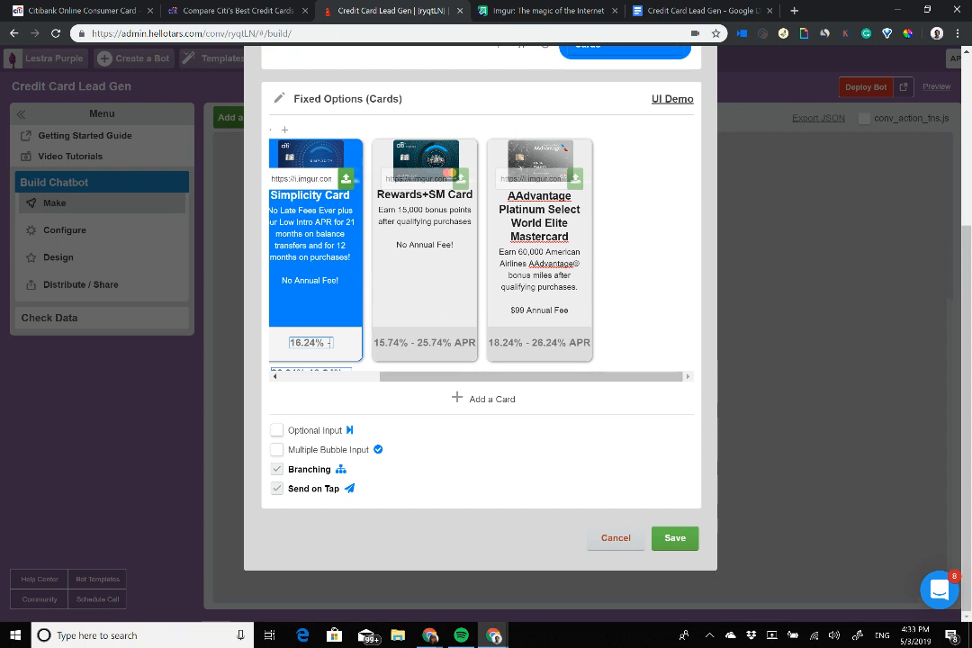
key("BackSpace")
key("BackSpace")
key("BackSpace")
type("-")
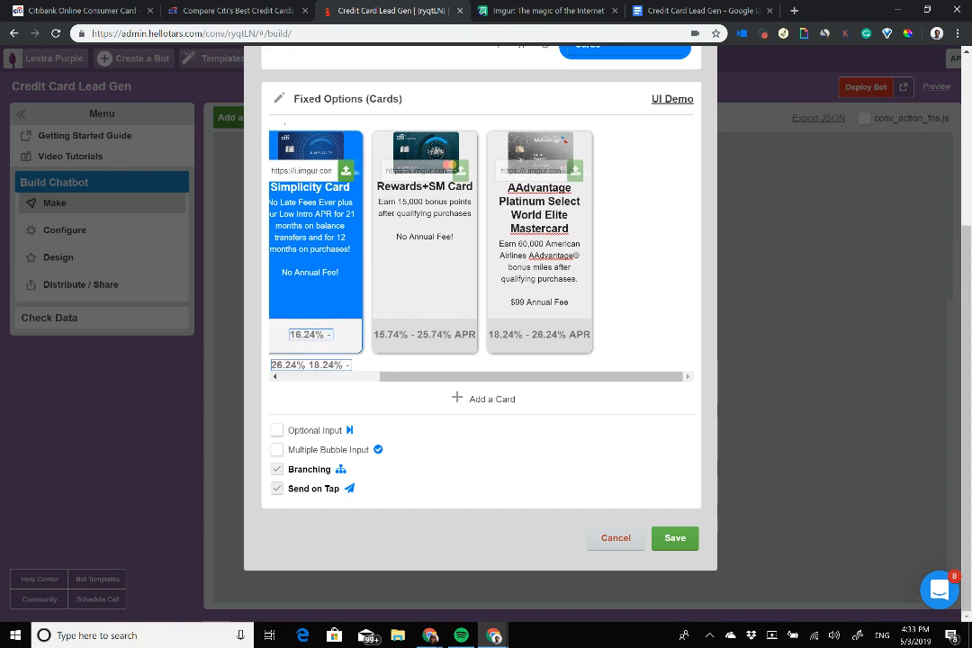
key("BackSpace")
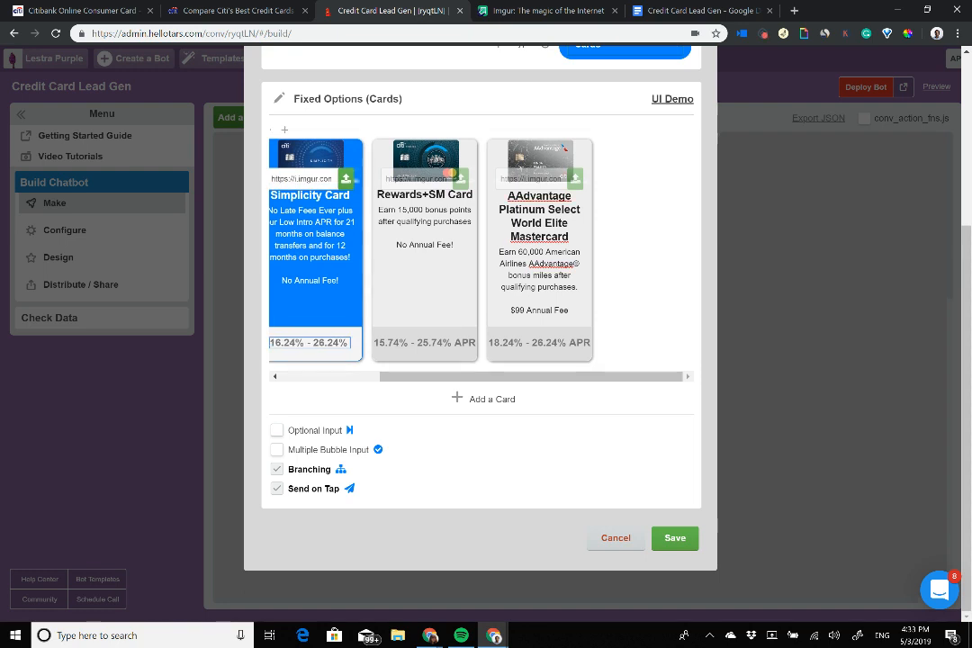
type("APR")
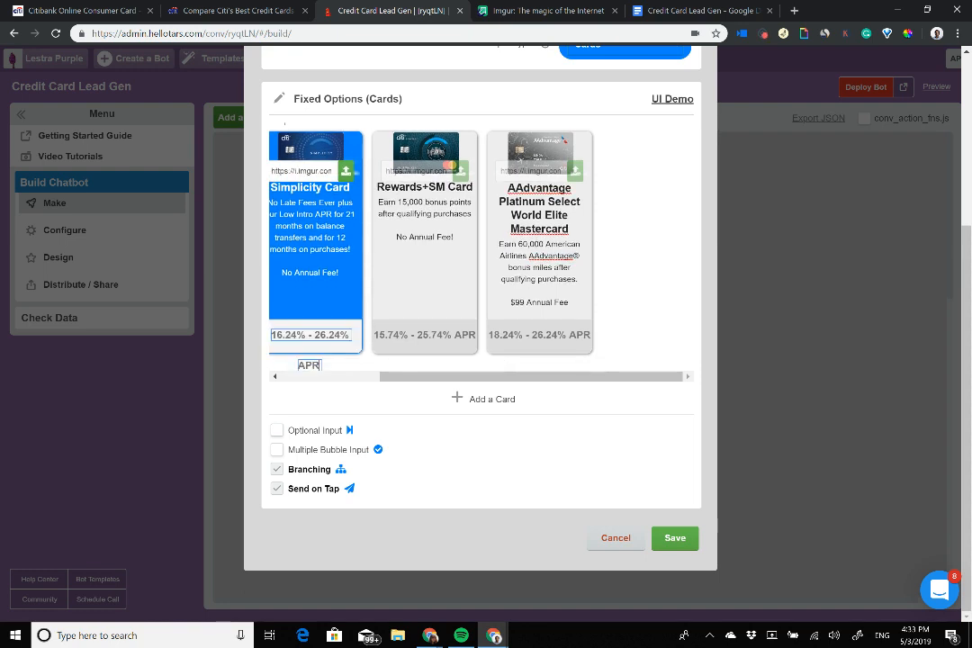
key("BackSpace")
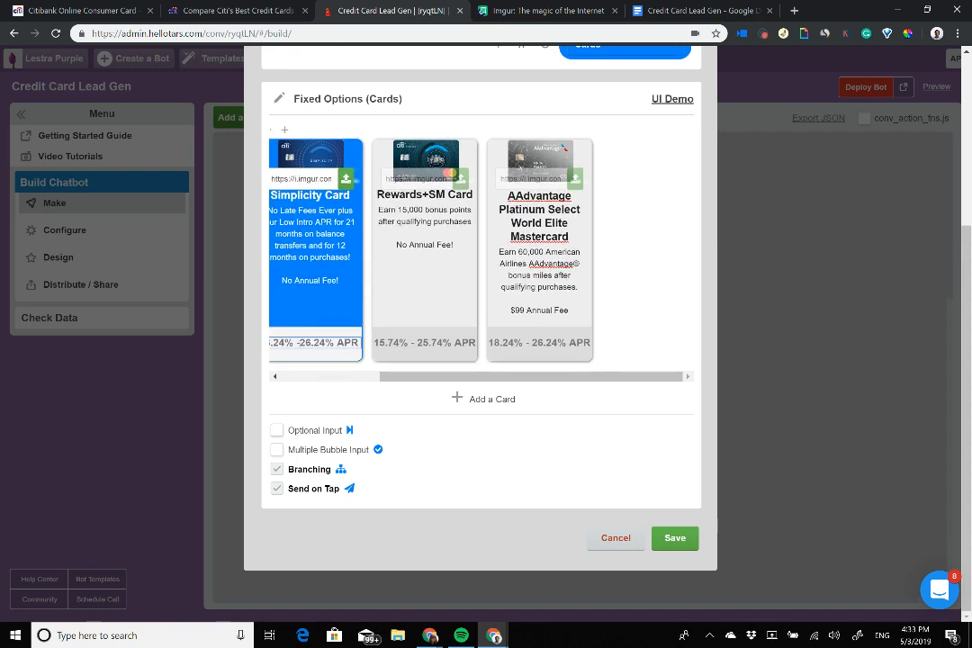
key("Left")
key("BackSpace")
Step: Clean up the Double Cash footer to read 15.74%-25.74% APR, removing the leftover range
scroll(342, 270, "left", 2)
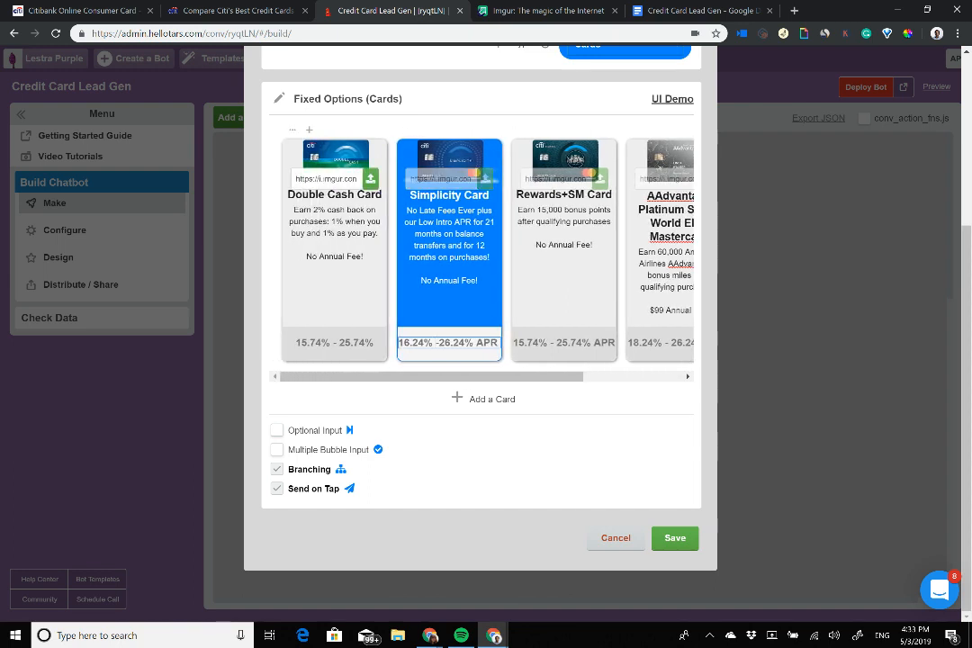
left_click(372, 343)
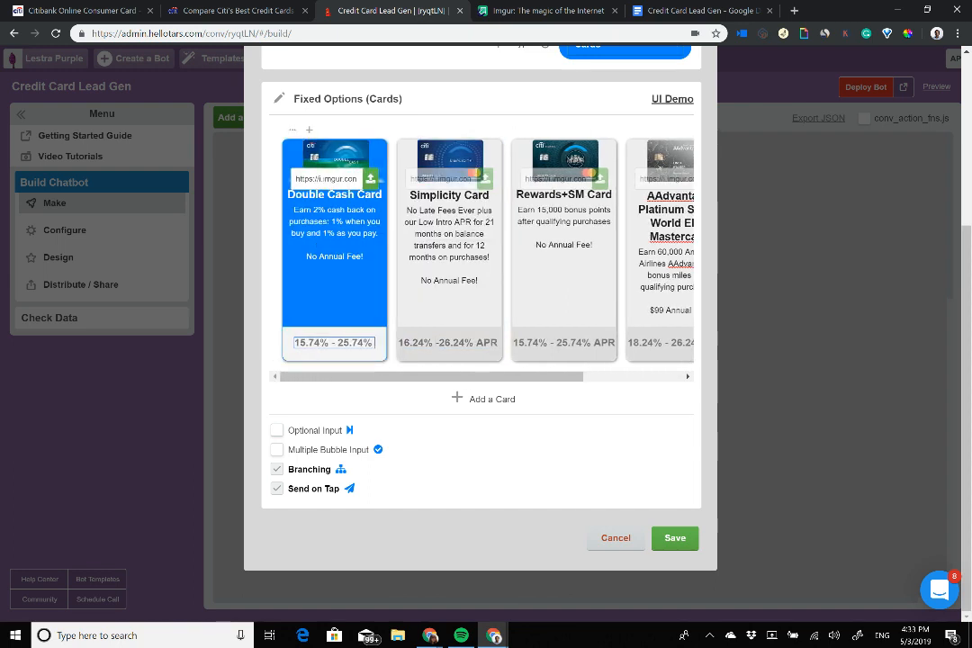
key("ctrl+v")
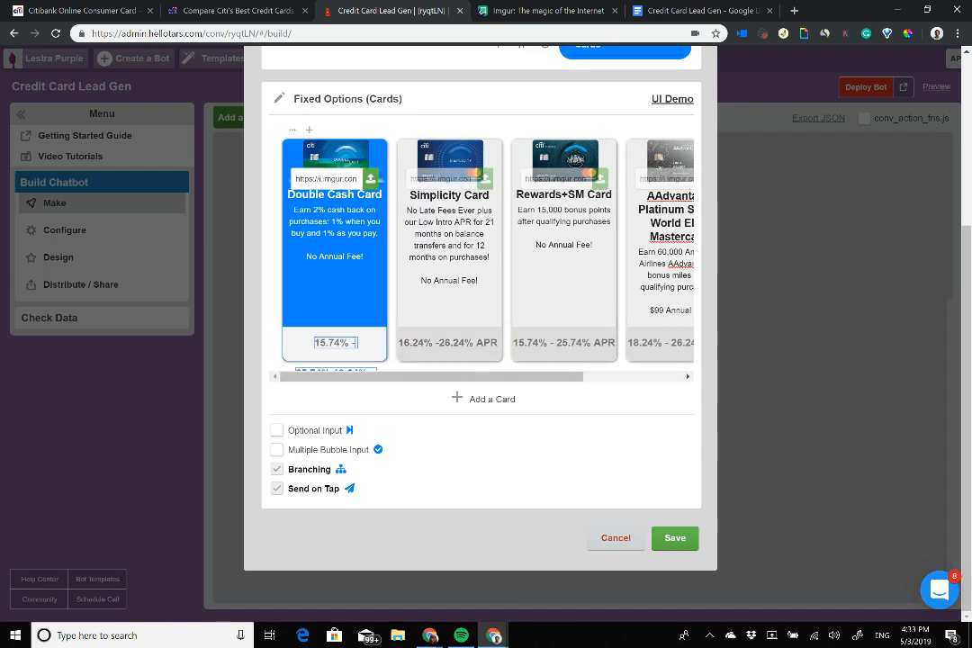
key("BackSpace")
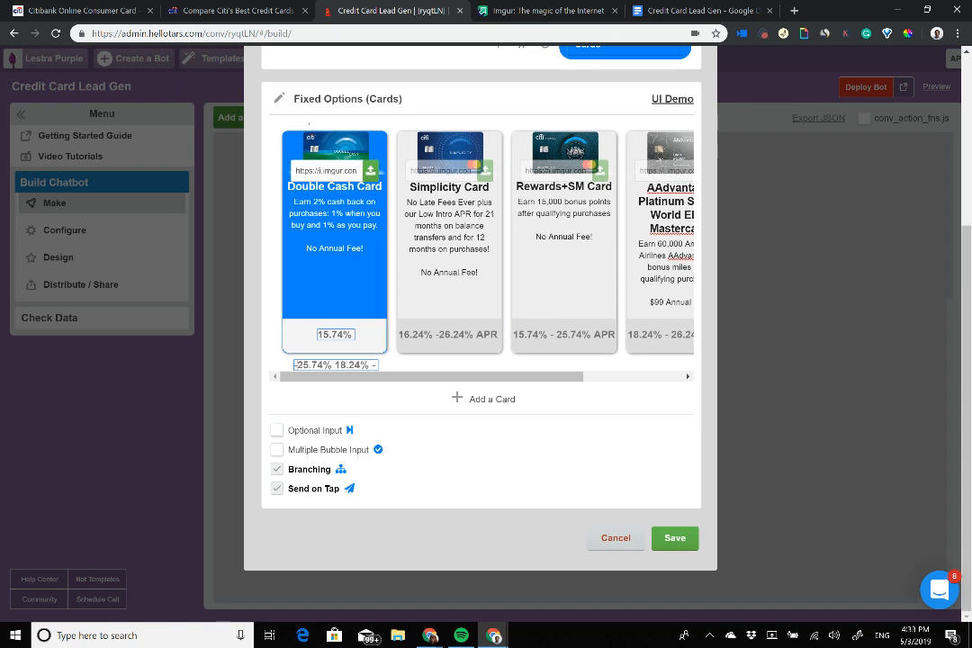
key("BackSpace")
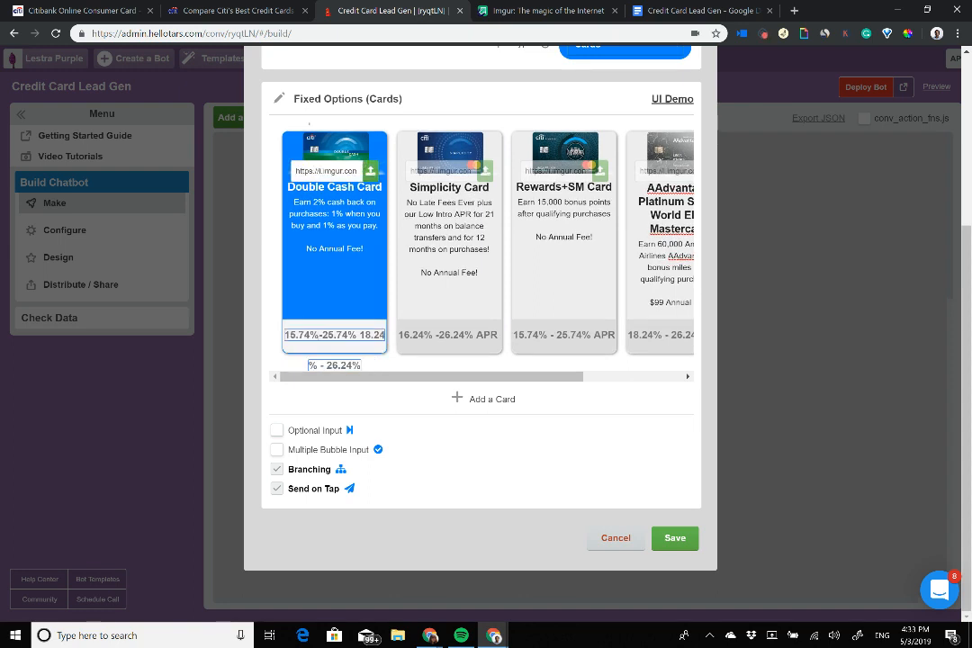
left_click_drag(359, 335, 362, 367)
key("BackSpace")
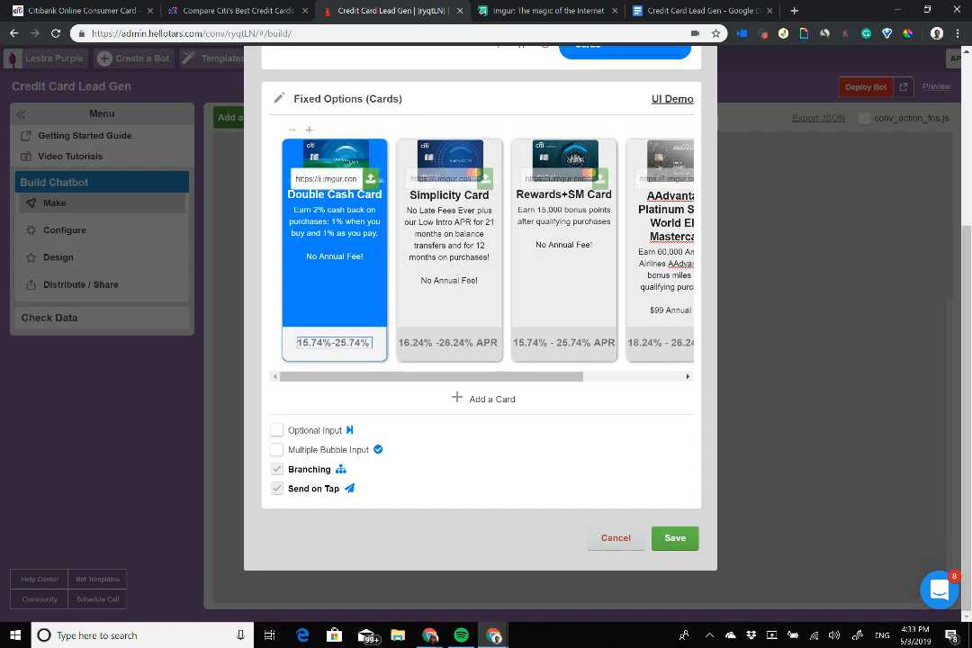
type("APR")
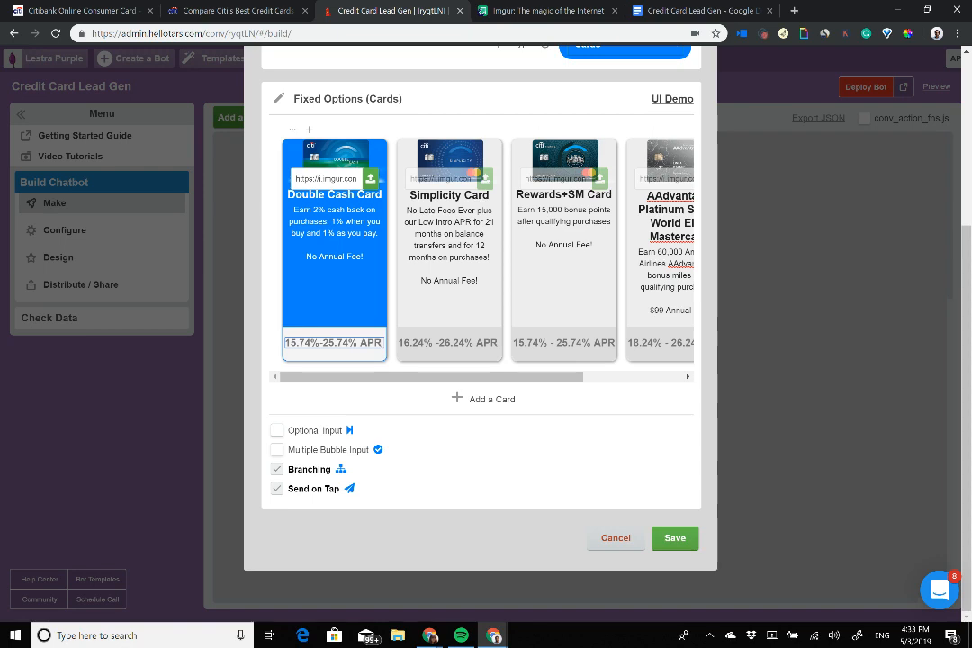
Step: Save the credit_card gambit's card edits
scroll(468, 294, "up", 3)
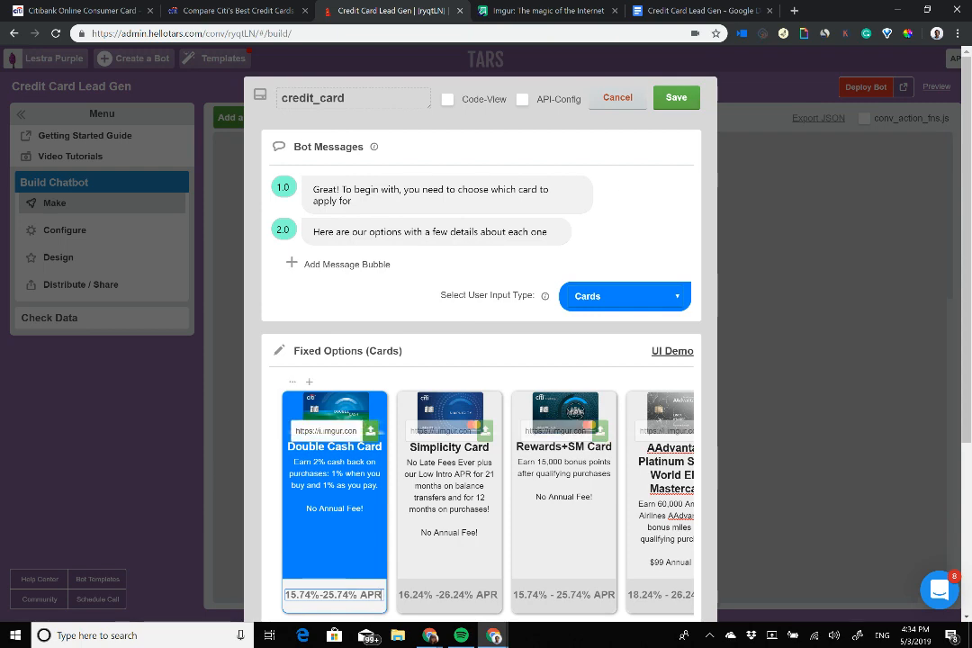
scroll(450, 495, "right", 3)
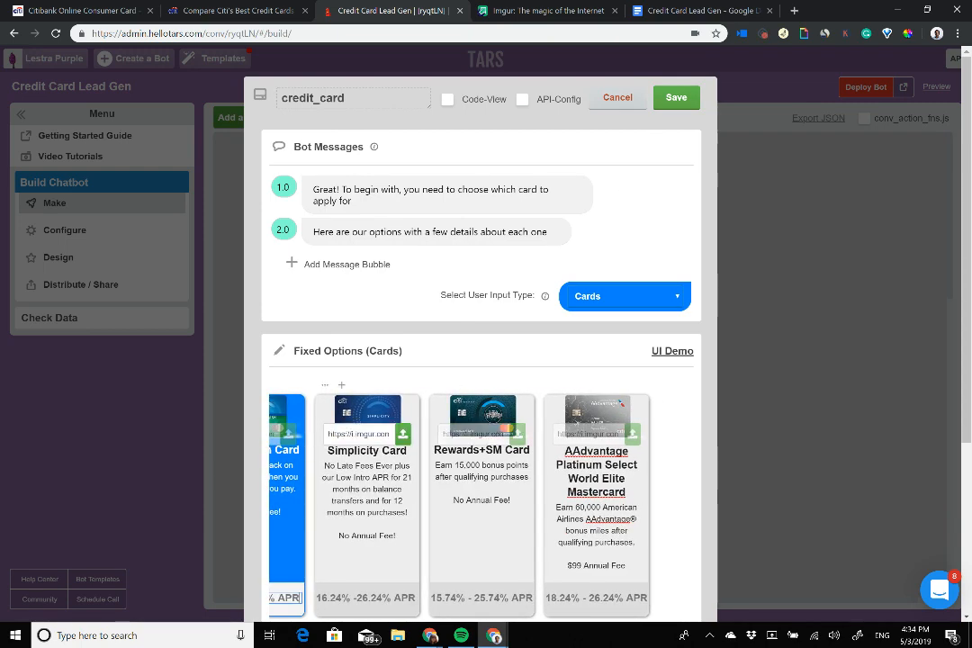
scroll(383, 504, "left", 1)
scroll(321, 504, "left", 3)
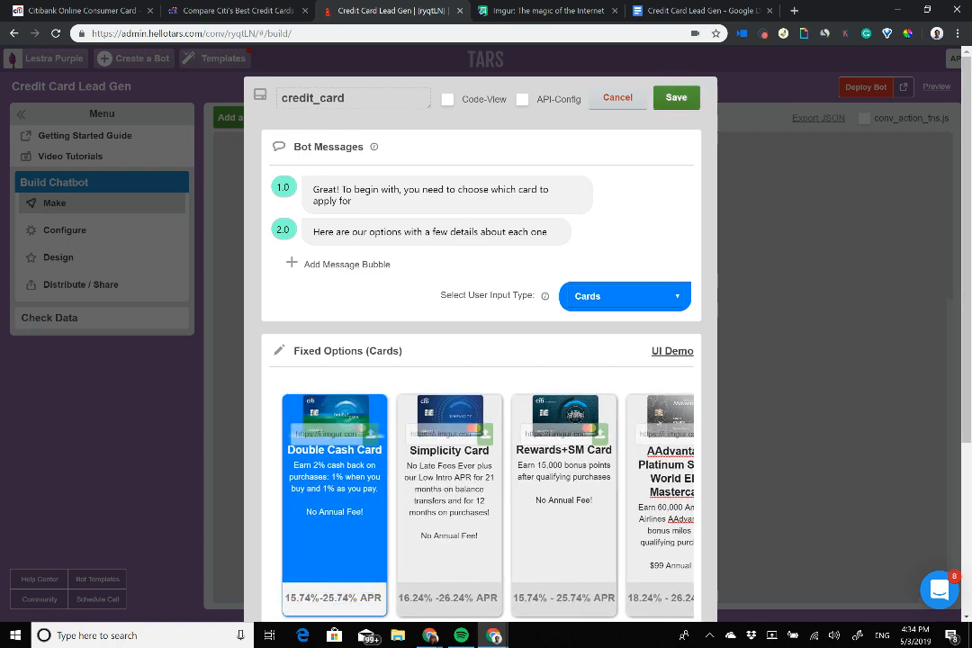
left_click(676, 97)
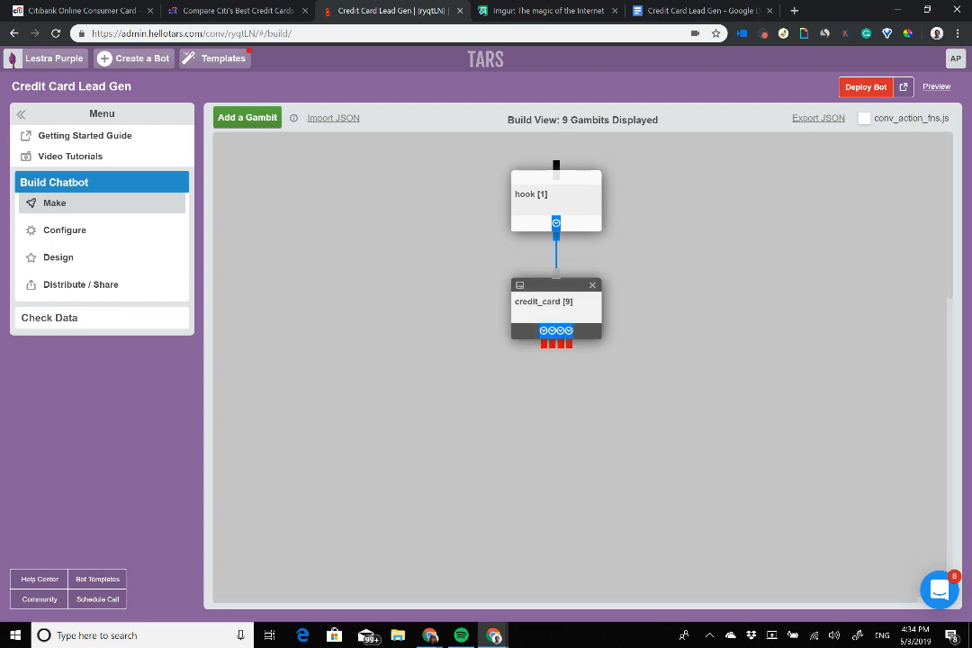
Step: Reopen credit_card to check its input type unchanged, then go to the Citi comparison page
left_click(556, 306)
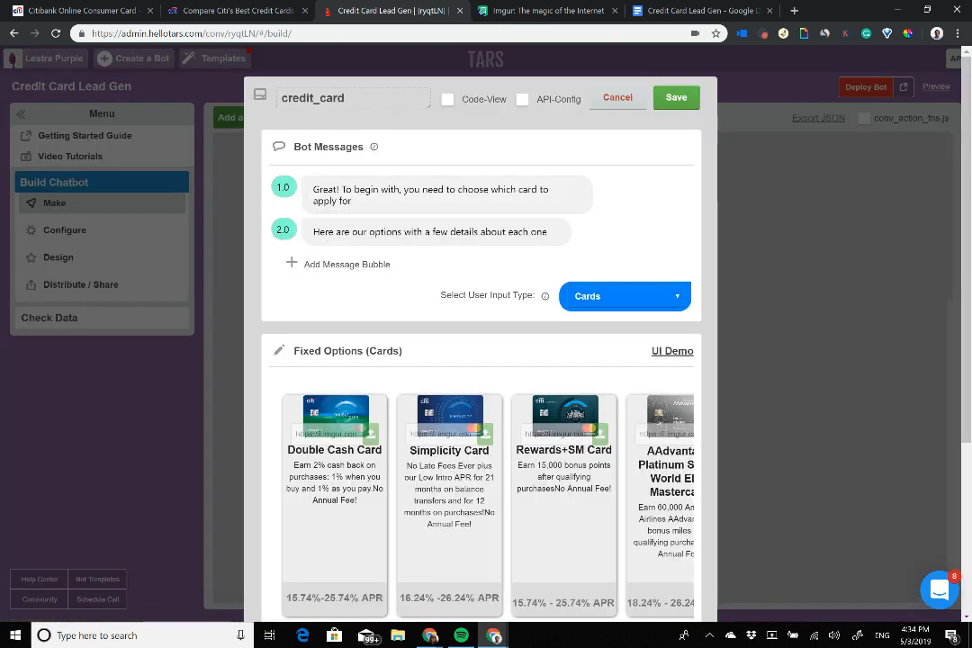
left_click(625, 296)
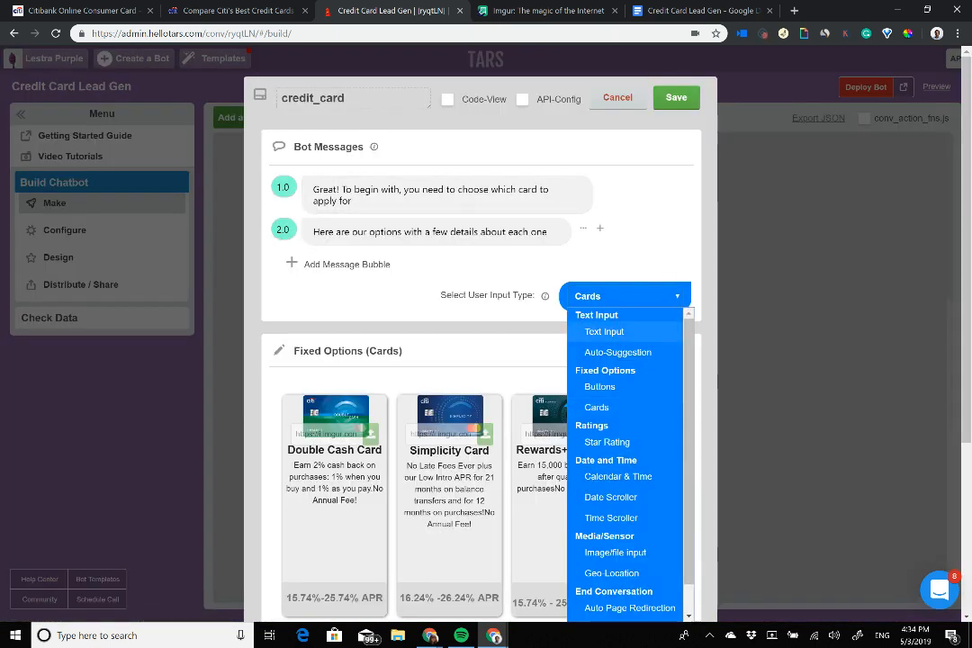
left_click(306, 92)
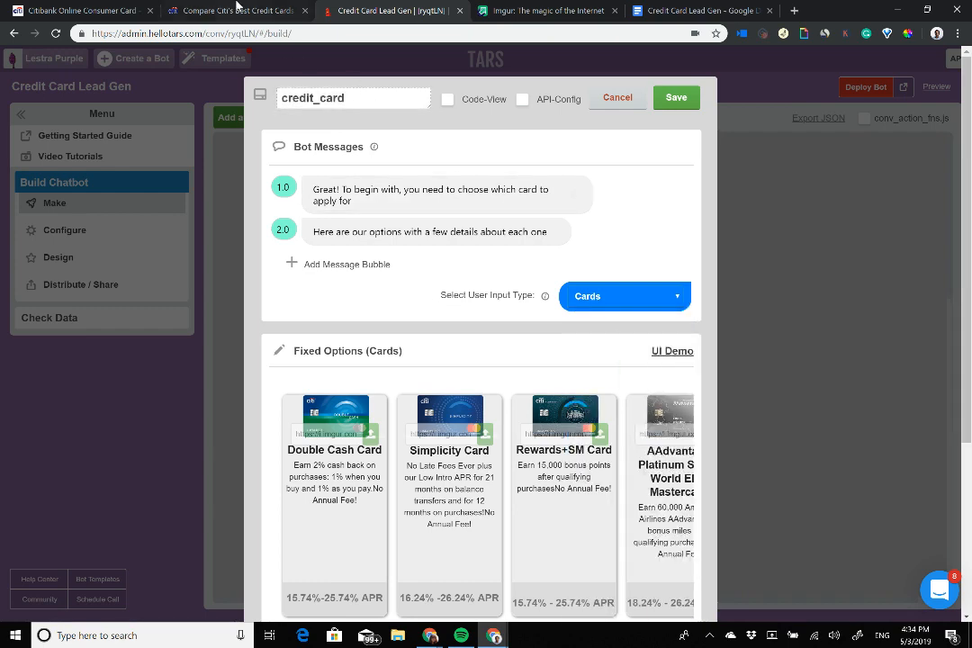
left_click(239, 10)
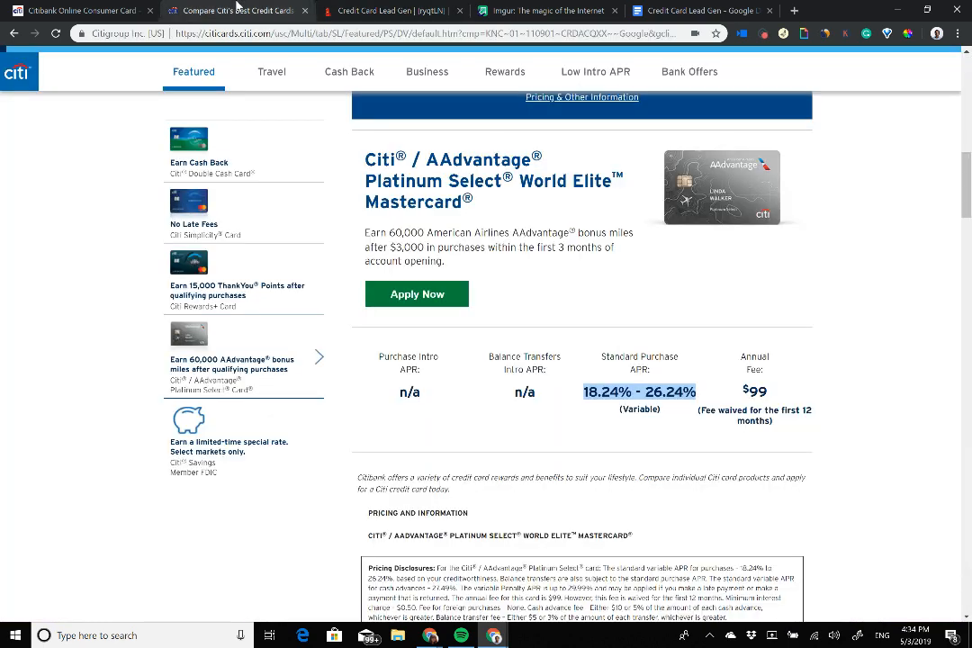
Step: Open the AAdvantage and Double Cash card applications in new tabs
left_click(411, 293)
left_click(275, 176)
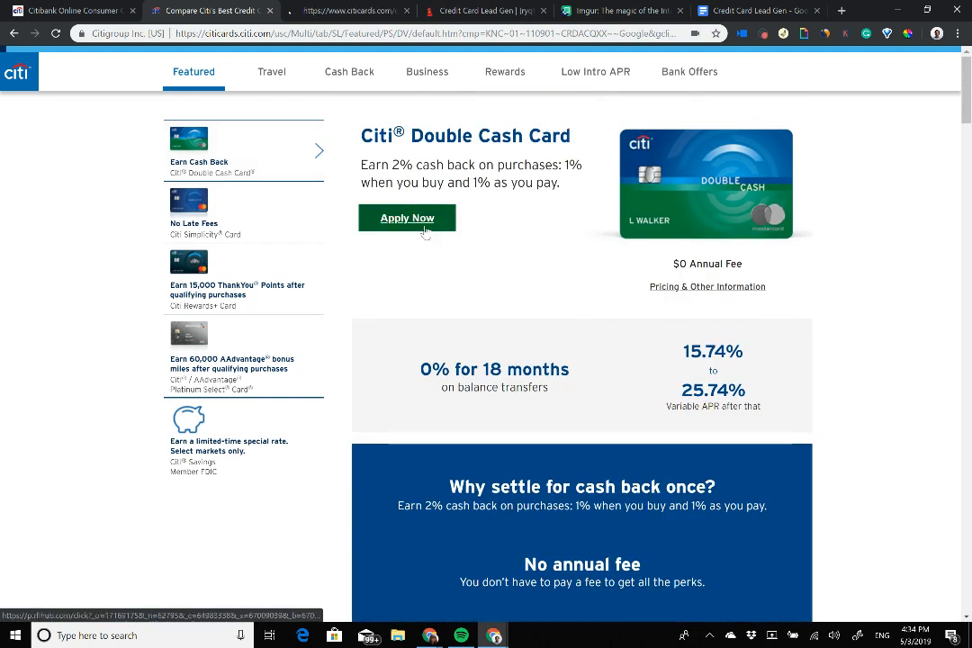
left_click(418, 218)
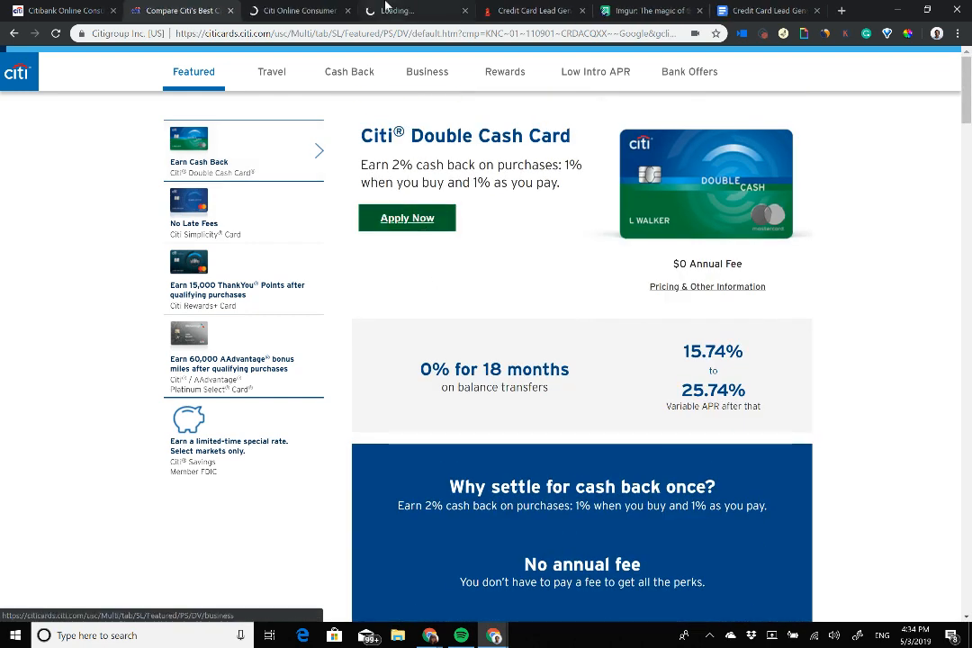
Step: Review both new application pages, then return to the Credit Card Lead Gen builder
left_click(358, 8)
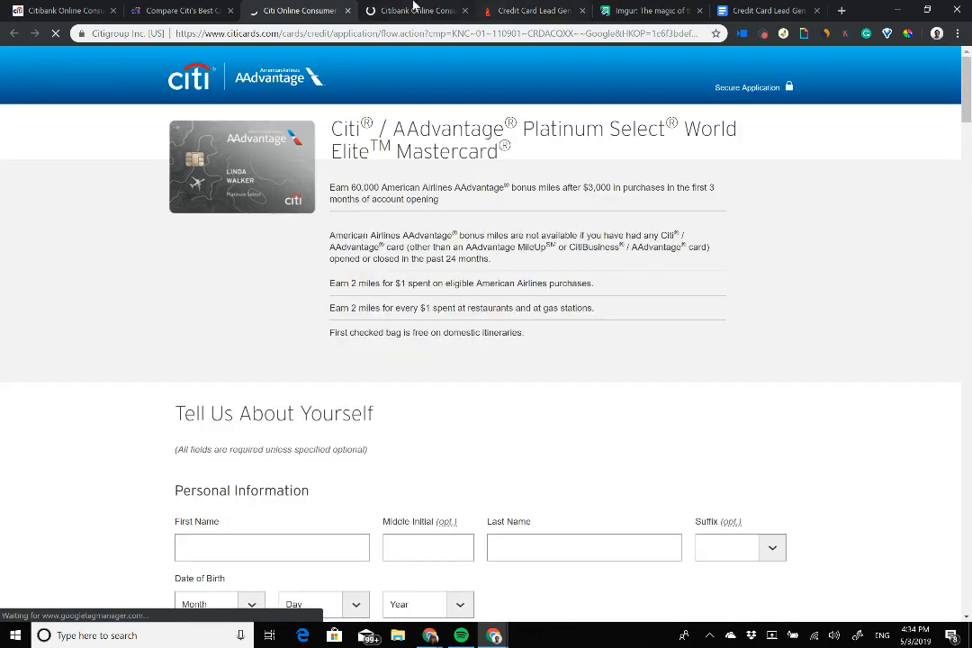
left_click(414, 8)
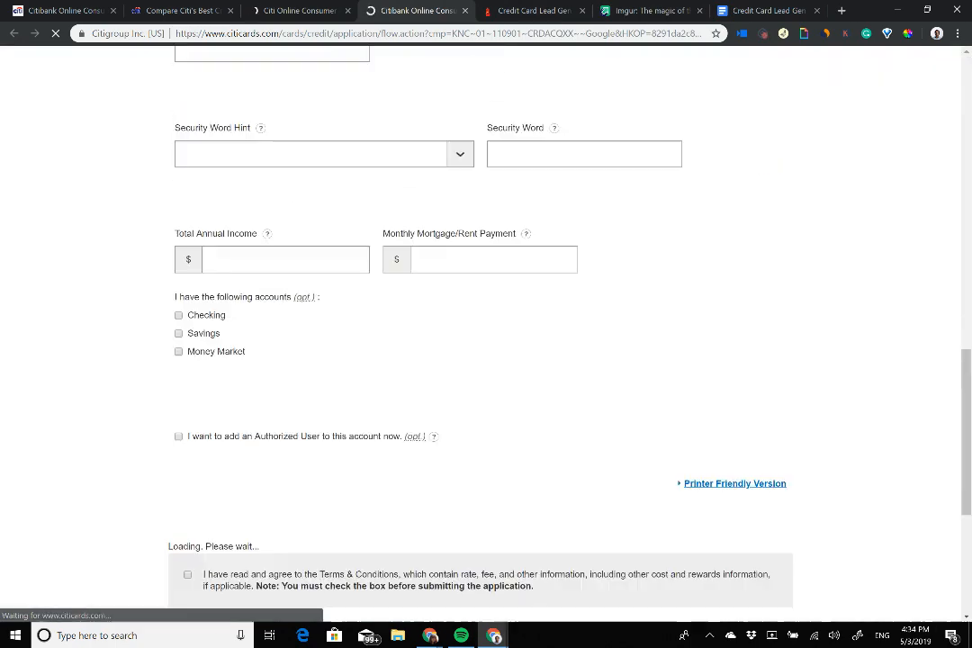
scroll(486, 333, "up", 10)
left_click(543, 10)
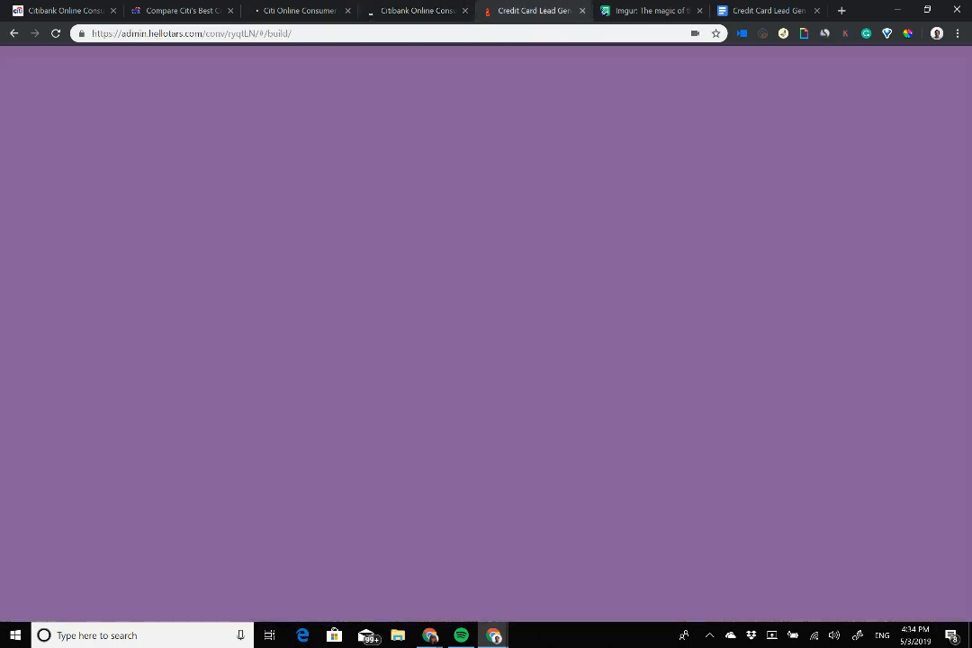
Step: Enable branching on credit_card, save, and link its first card option to a new gid_10
scroll(469, 299, "down", 3)
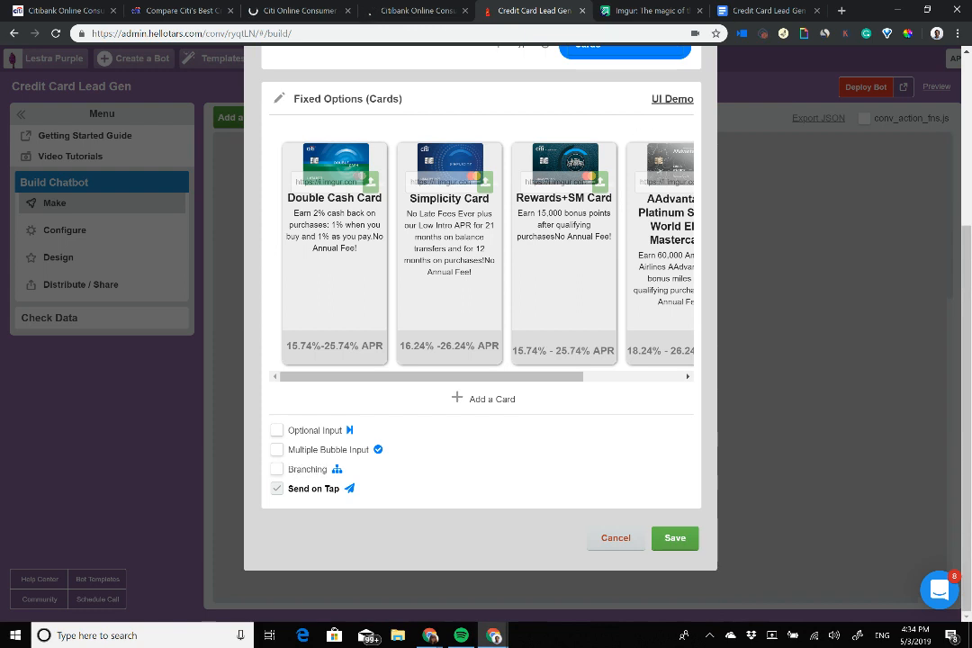
left_click(277, 469)
left_click(675, 537)
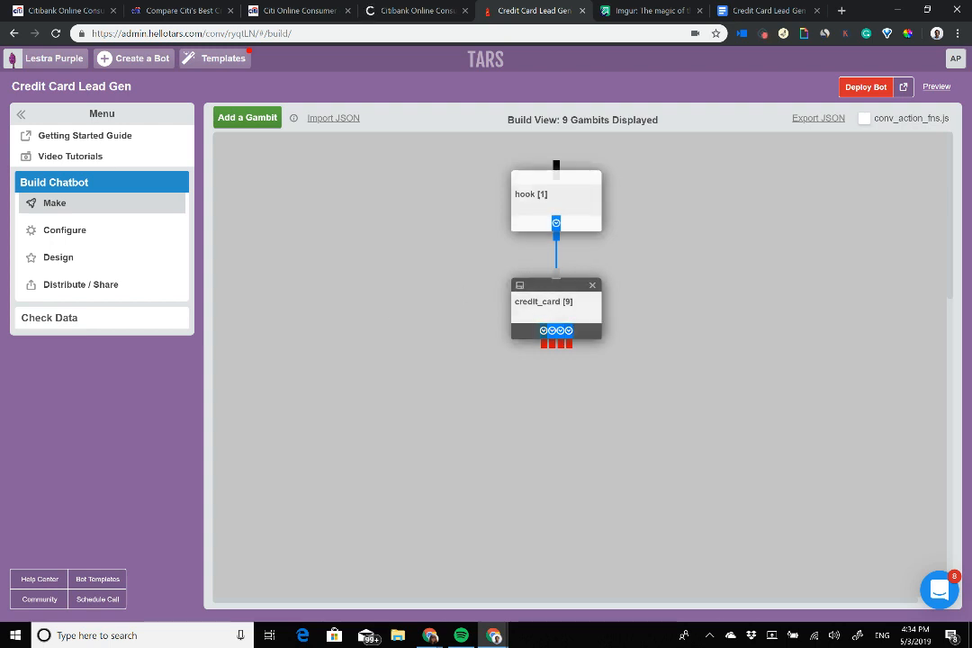
left_click(260, 124)
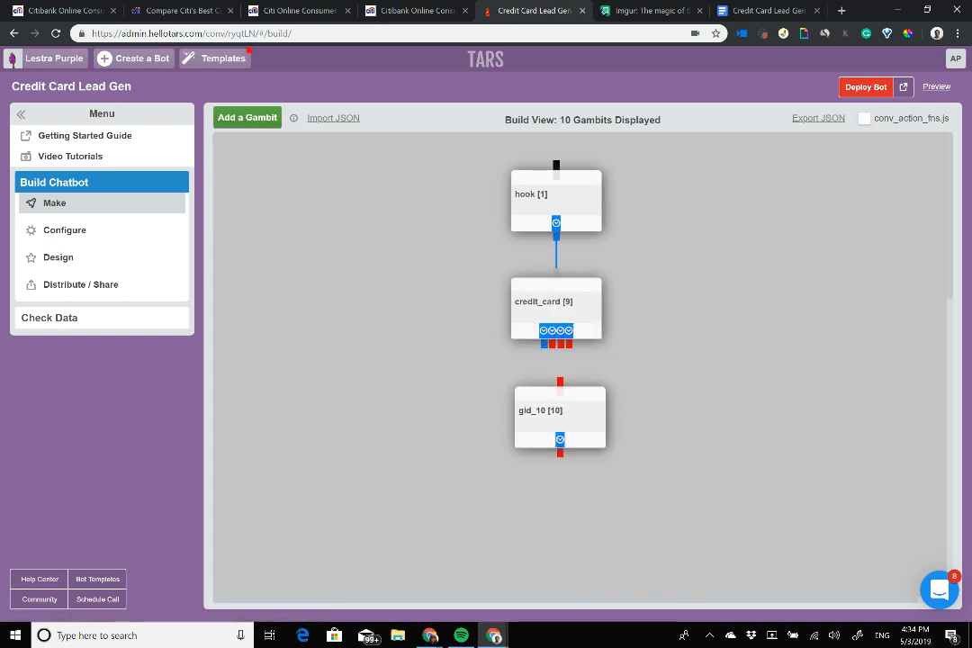
left_click_drag(544, 344, 560, 382)
Step: Reopen credit_card and save it with branching turned off
double_click(543, 301)
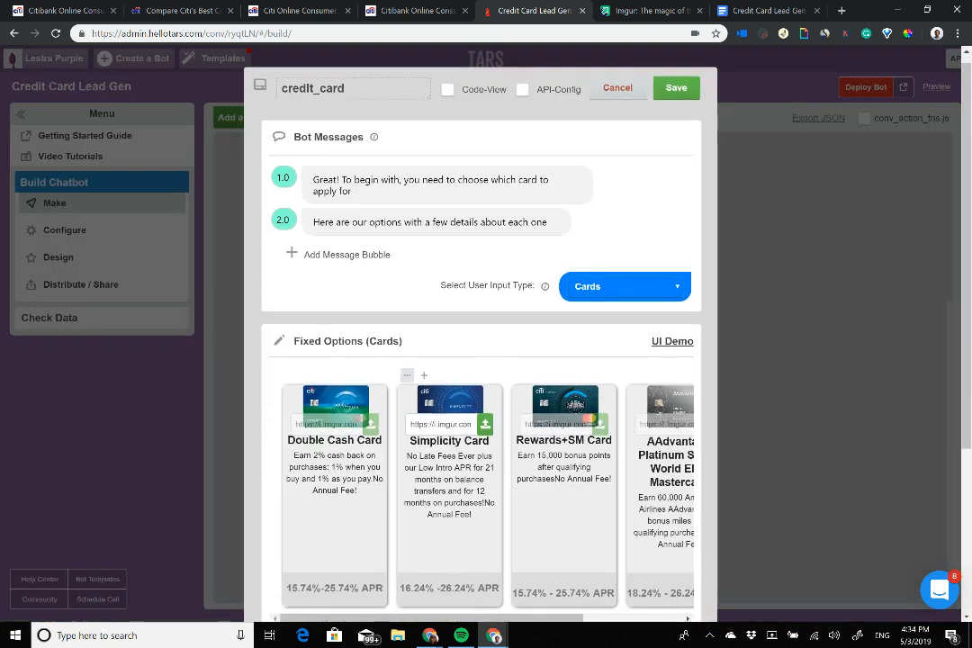
scroll(481, 342, "down", 3)
left_click(277, 469)
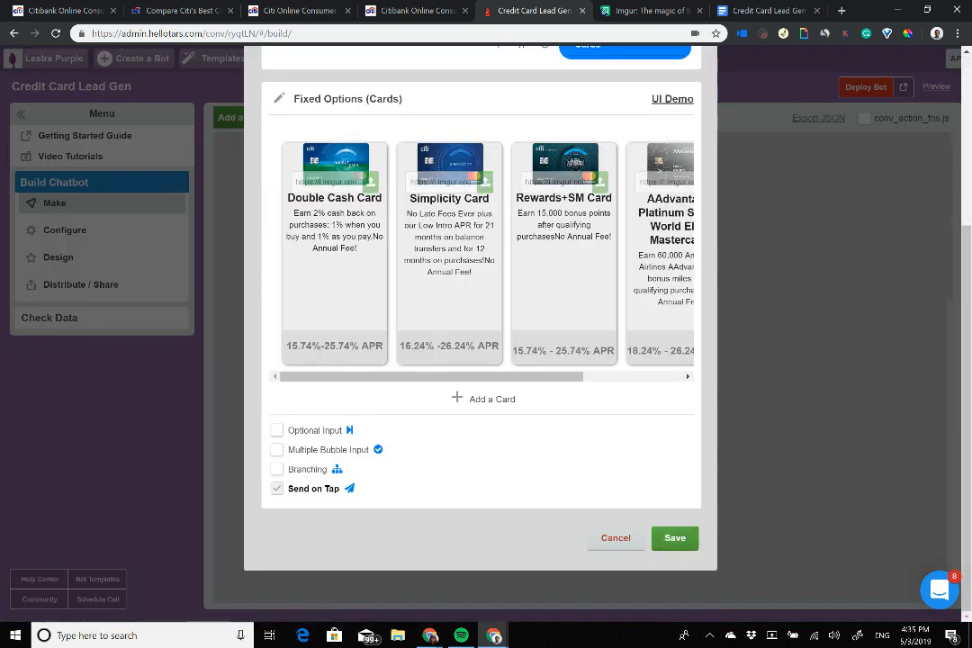
left_click(675, 538)
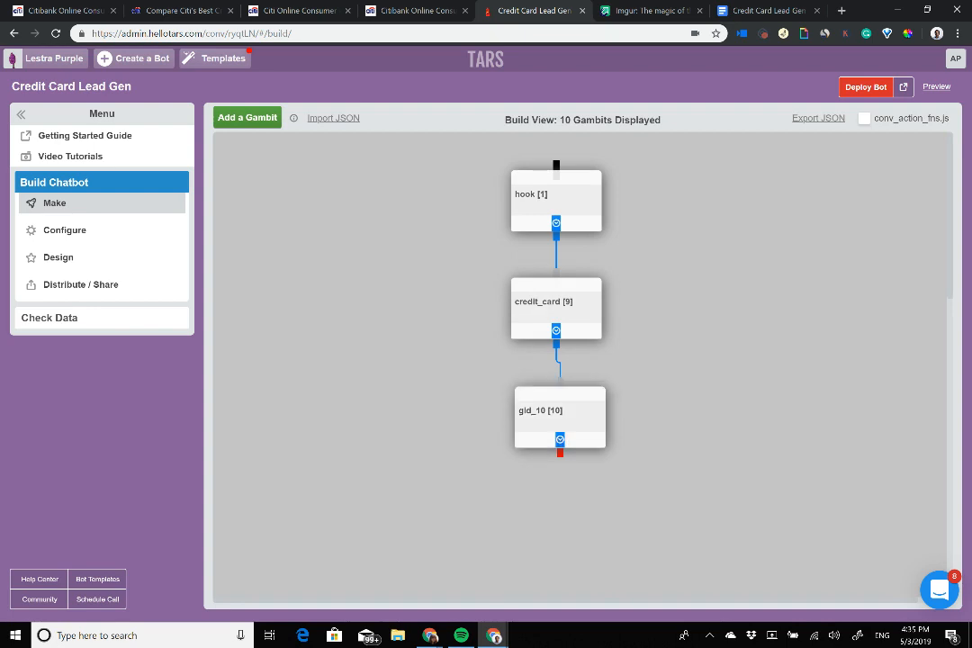
Step: Close the extra Citibank tab and scroll the Double Cash application down to its Interest Rates table
left_click(311, 8)
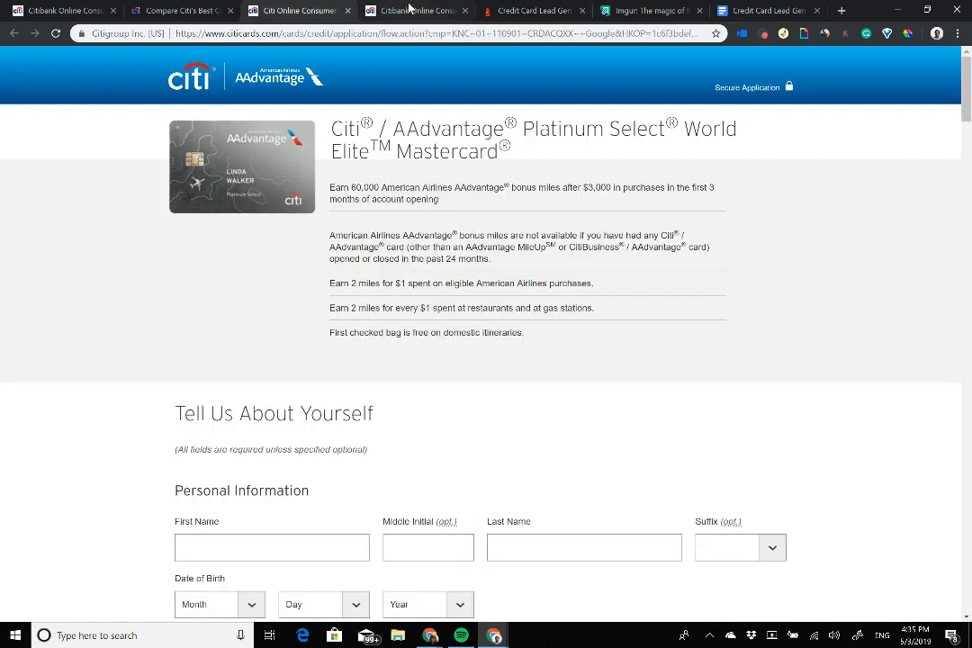
left_click(347, 10)
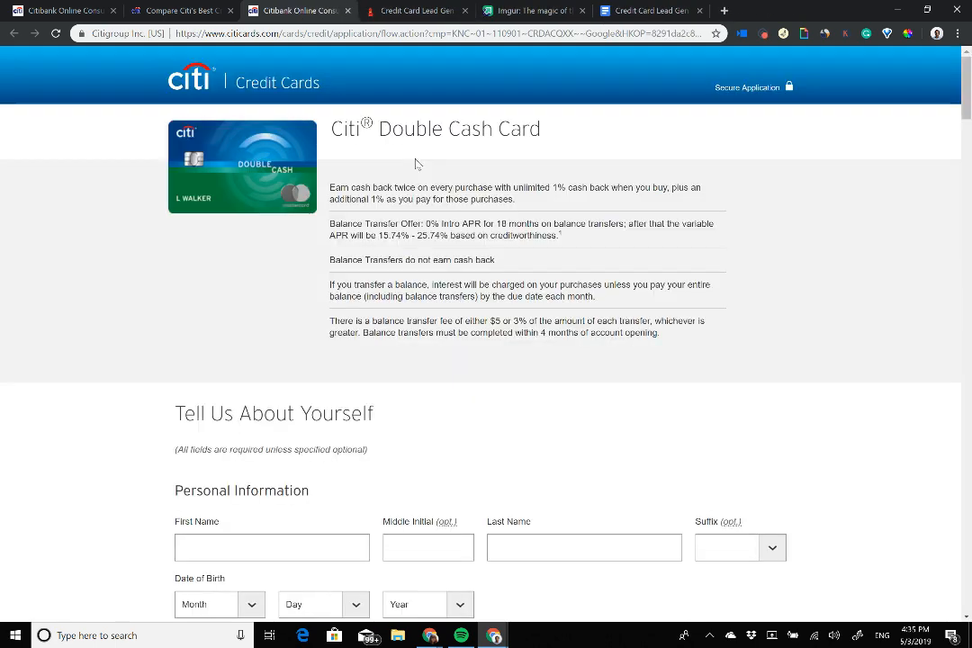
scroll(486, 324, "down", 10)
scroll(486, 324, "down", 5)
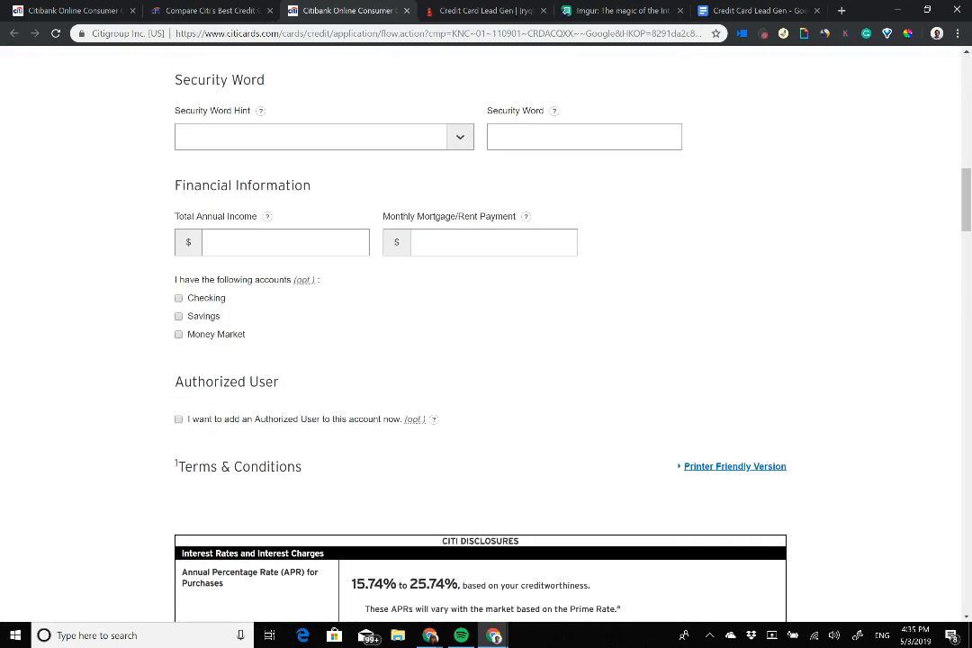
scroll(486, 324, "up", 11)
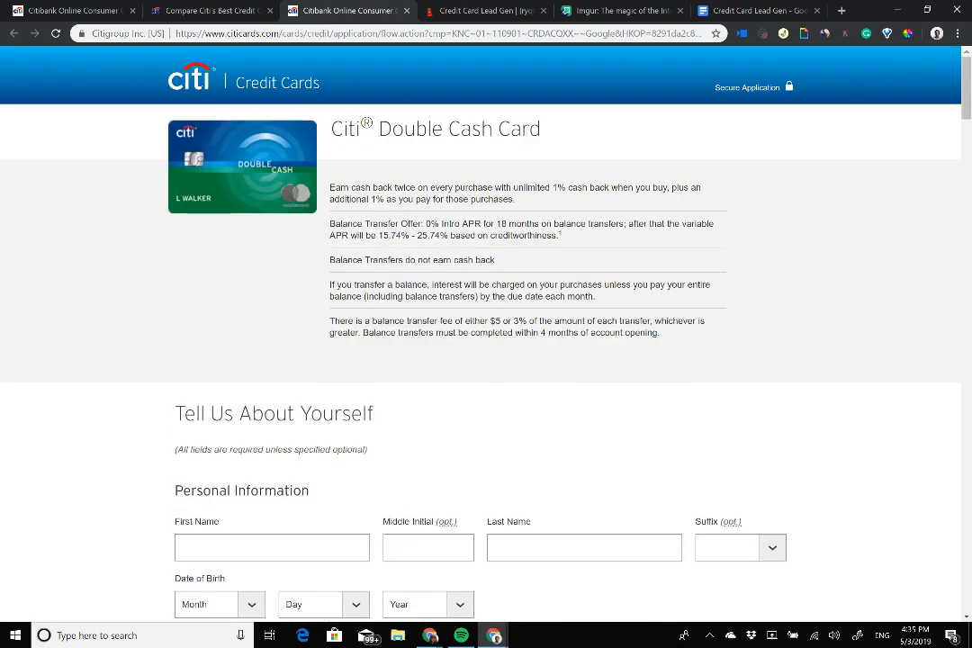
scroll(486, 324, "down", 5)
scroll(423, 137, "down", 2)
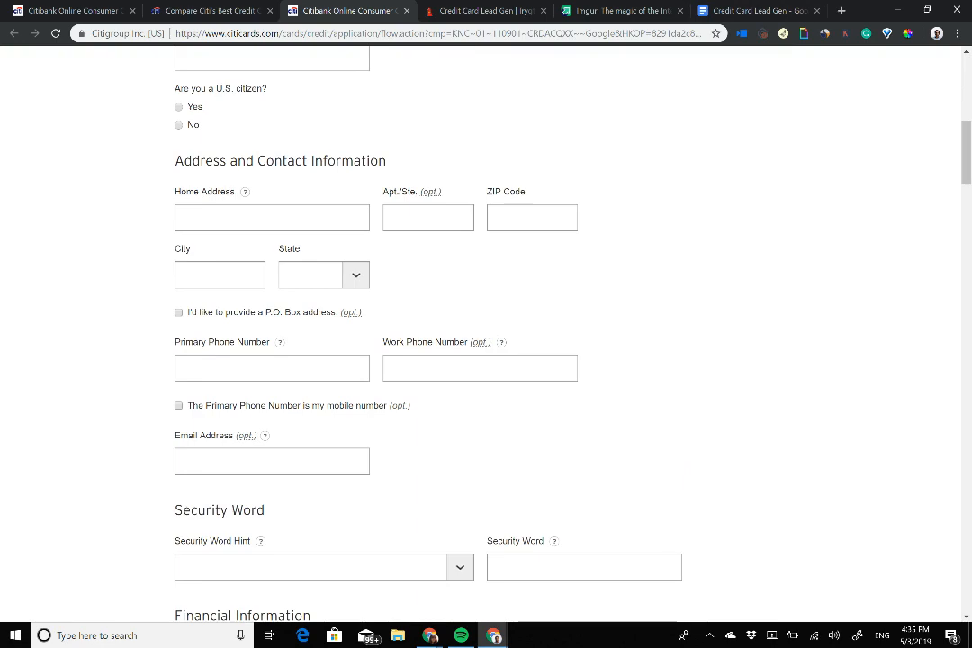
scroll(486, 324, "up", 6)
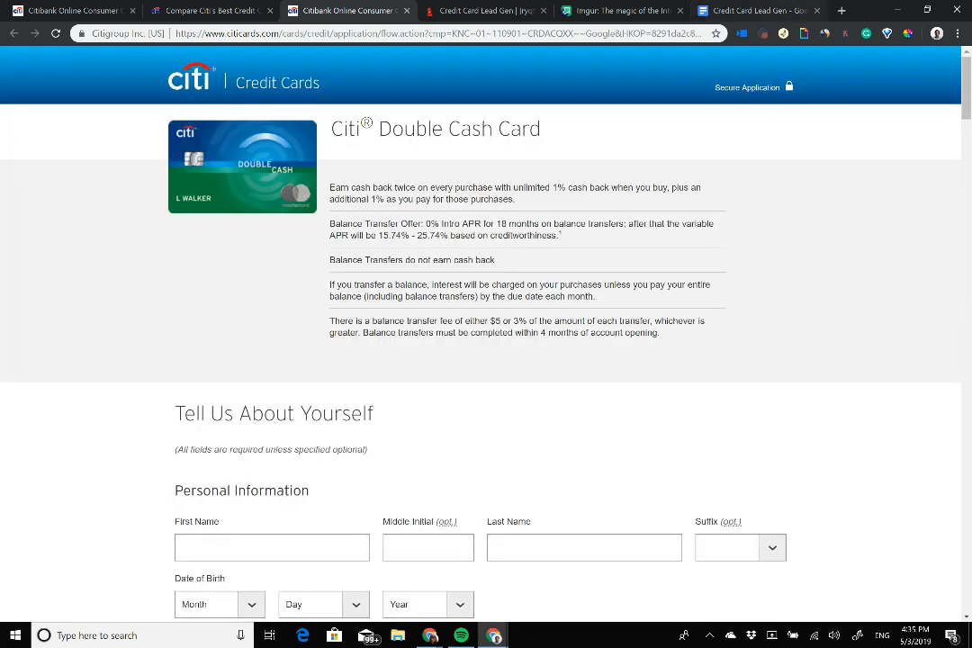
scroll(486, 324, "down", 15)
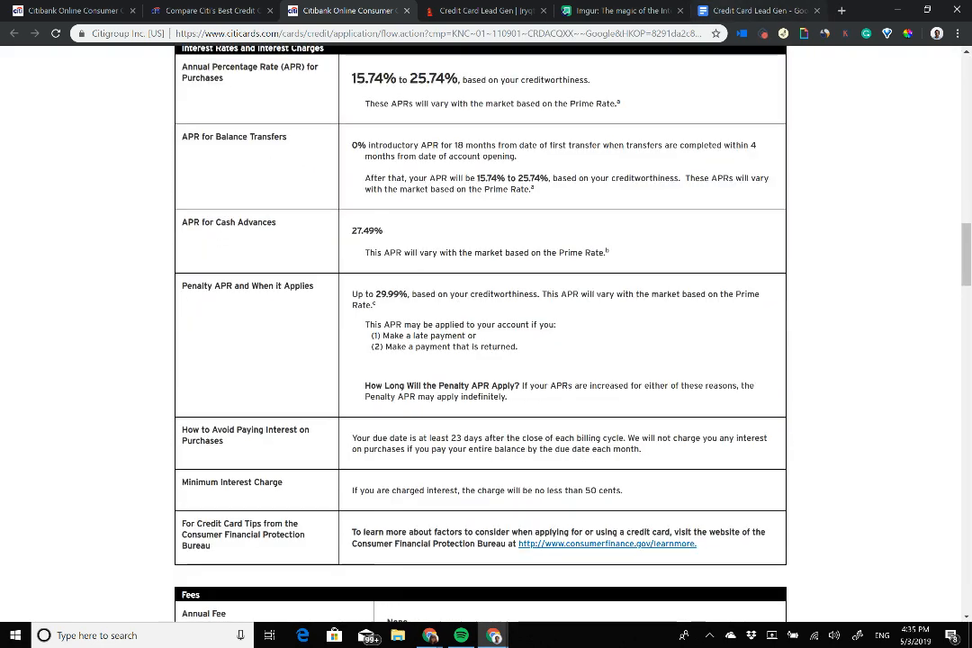
left_click(756, 10)
Step: Move the checklist tab beside the Citibank tabs and compare it against the application form
left_click_drag(756, 10, 486, 10)
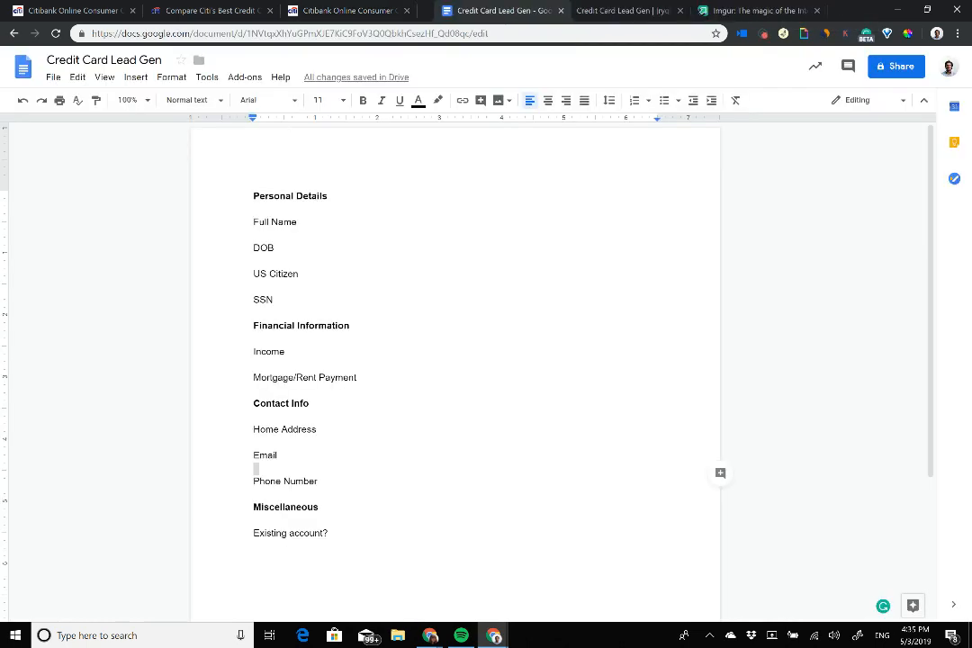
double_click(259, 339)
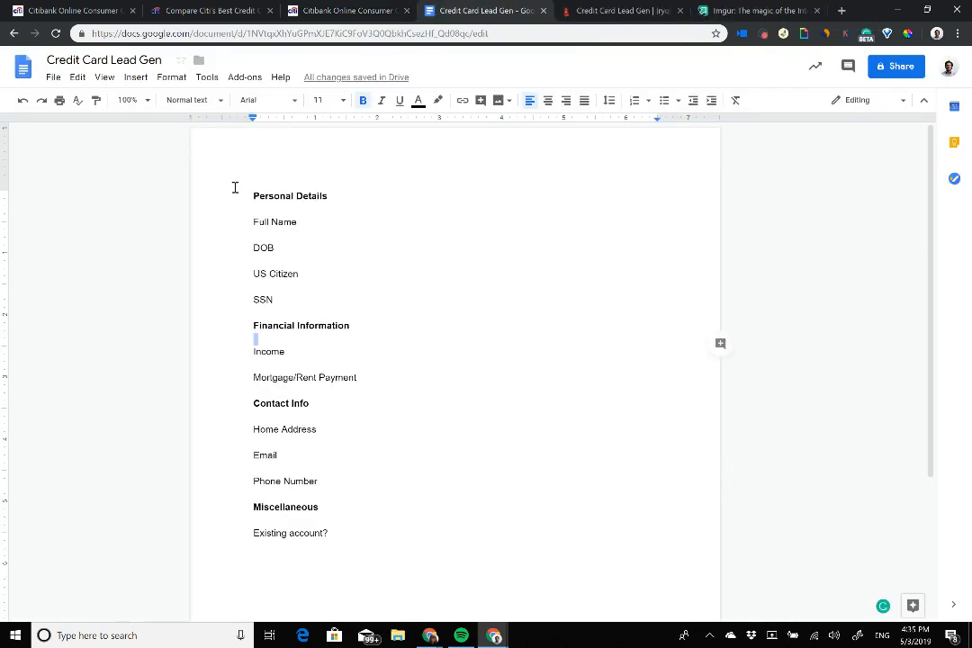
left_click(340, 11)
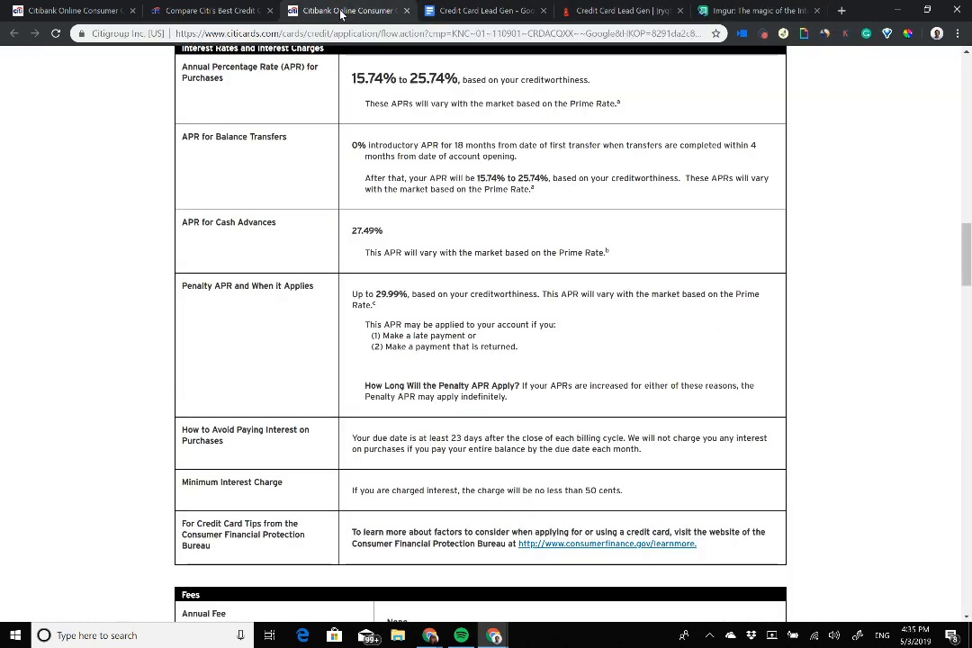
scroll(482, 325, "up", 1)
scroll(483, 324, "up", 16)
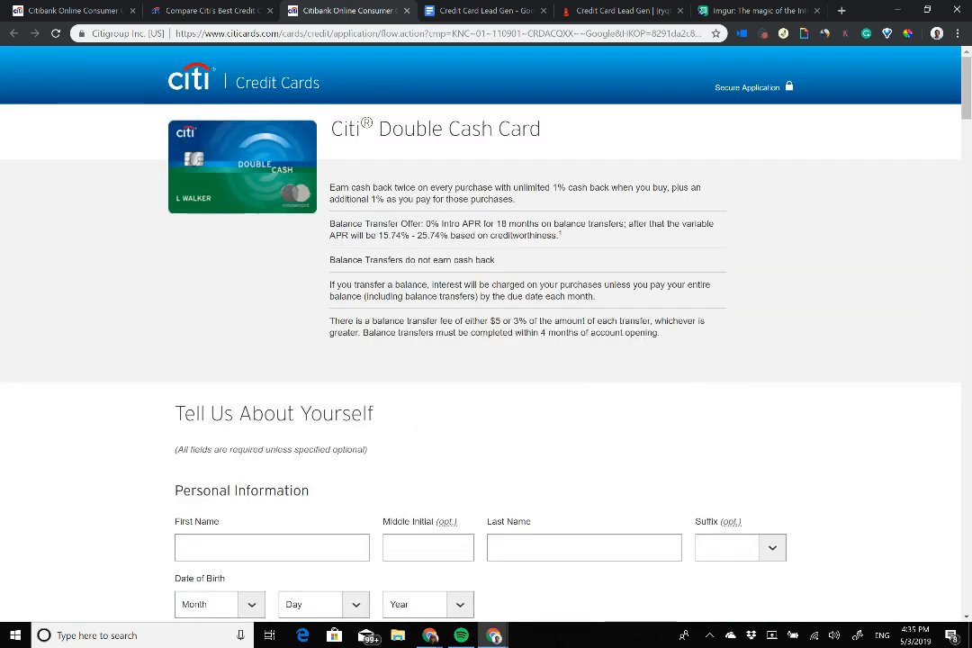
scroll(482, 324, "down", 6)
left_click(478, 8)
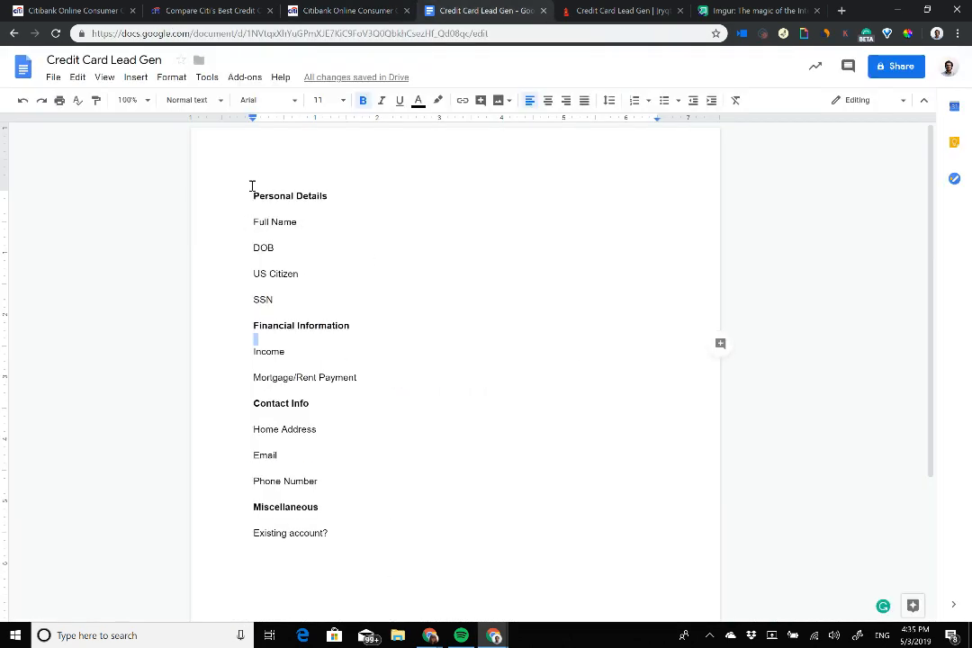
Step: Review the checklist's Personal Details items through SSN, then return to the TARS builder
left_click_drag(252, 186, 333, 540)
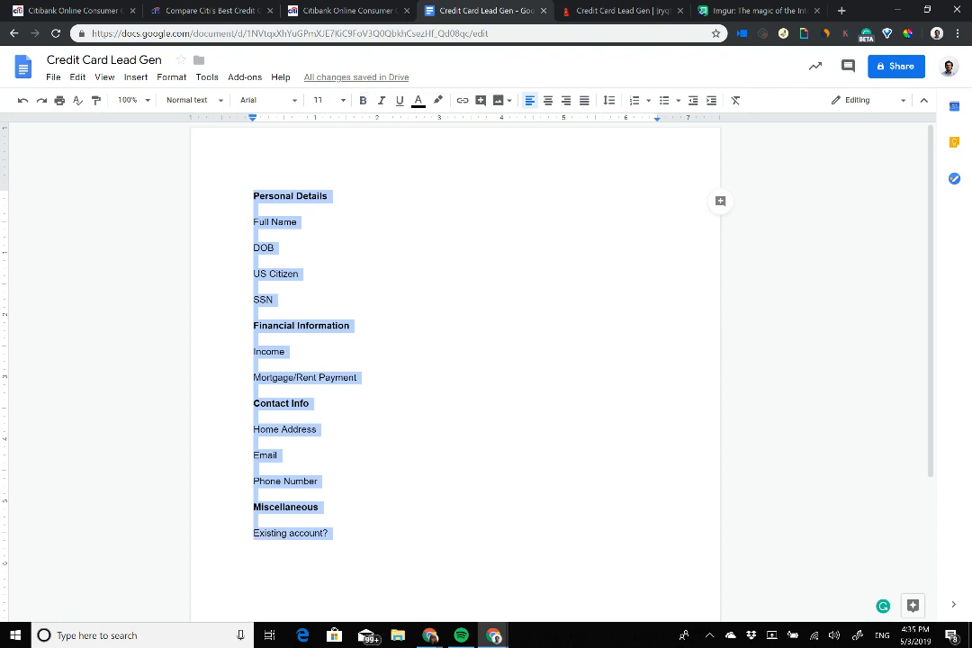
left_click(260, 316)
left_click(621, 10)
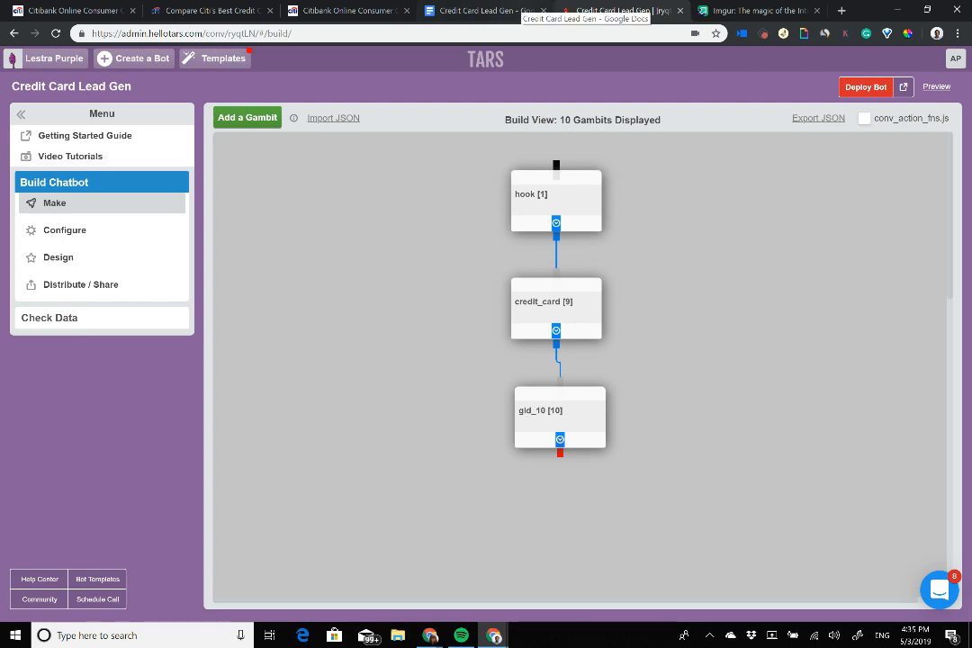
left_click(518, 10)
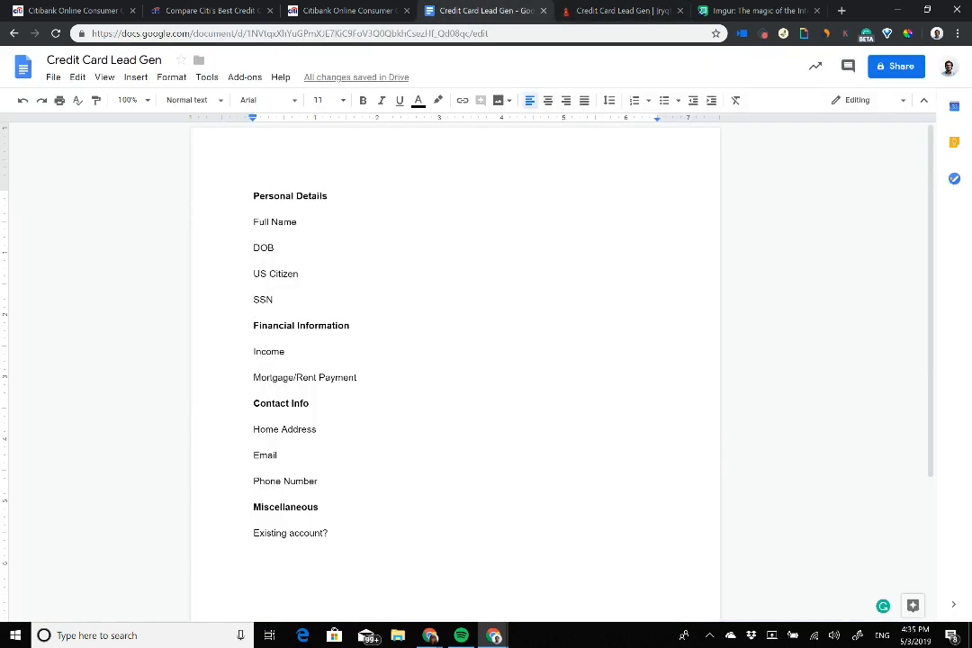
left_click_drag(243, 195, 370, 300)
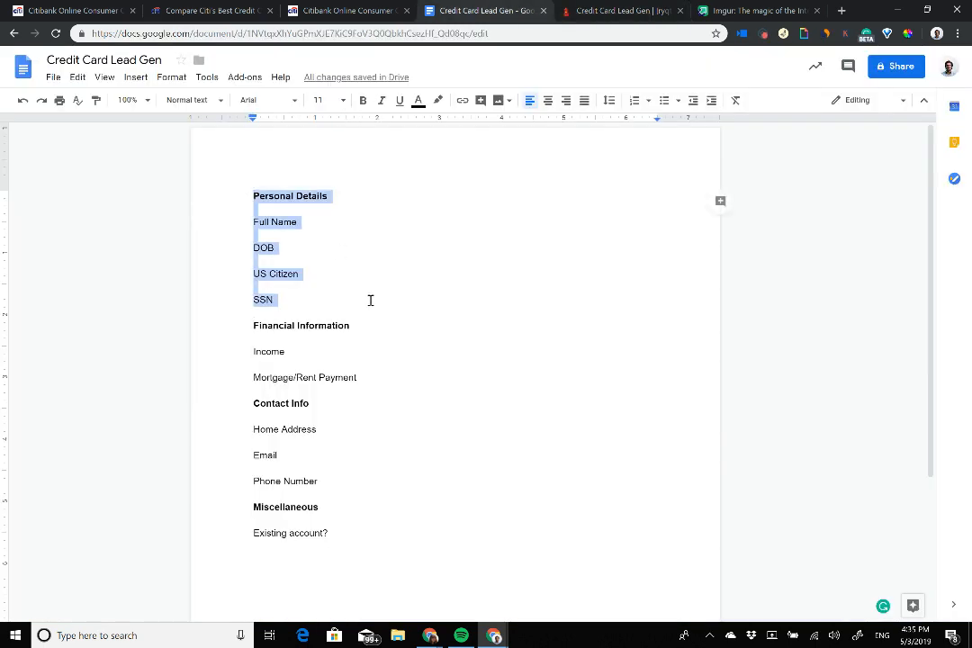
left_click(621, 11)
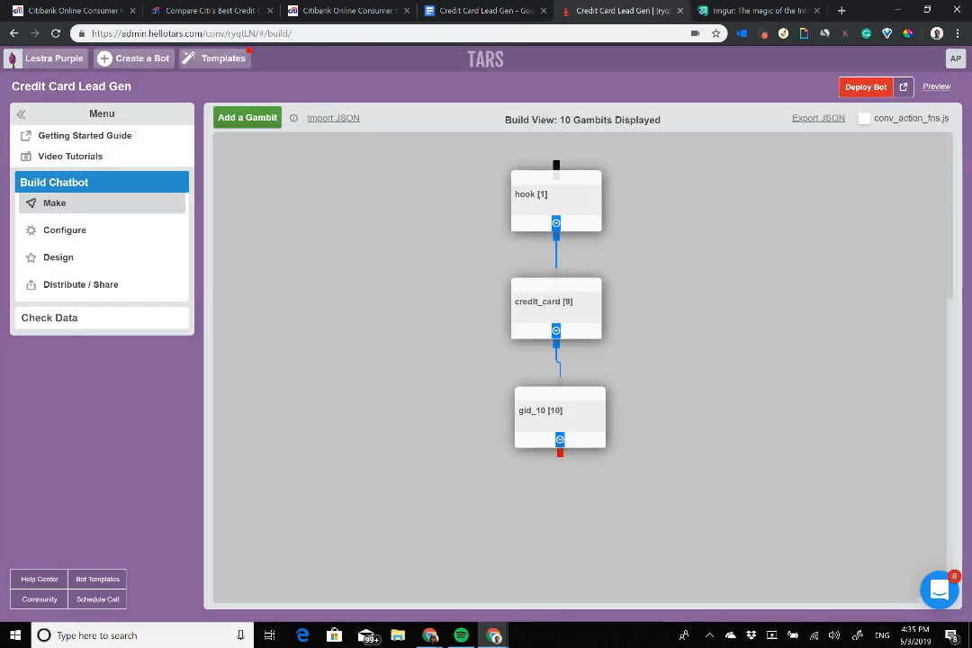
Step: Rename gid_10 to full_name and add the bubble 'What is your full name?'
left_click(553, 413)
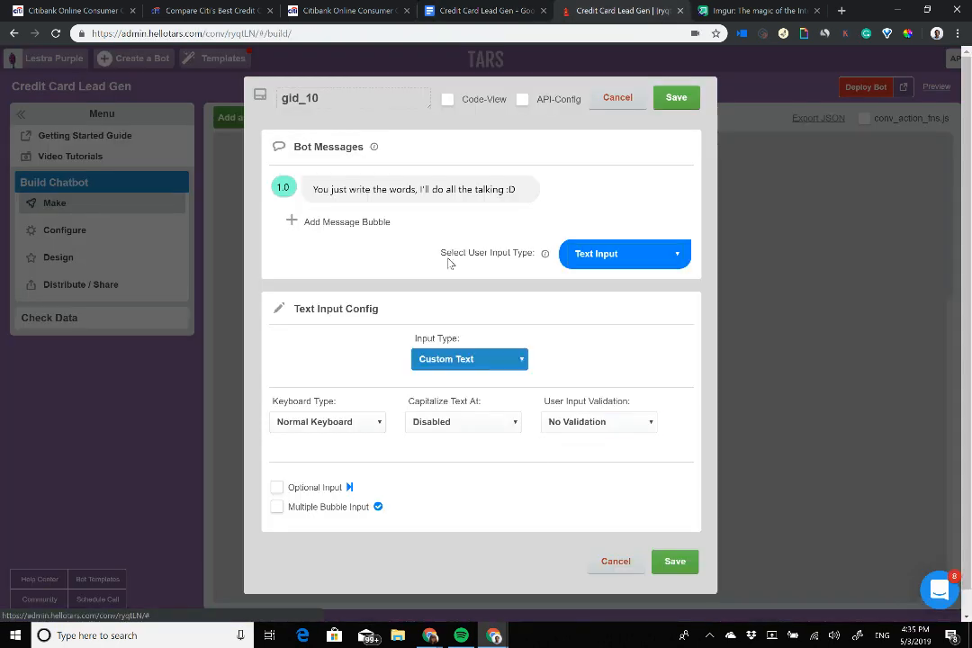
double_click(349, 99)
type("full_name")
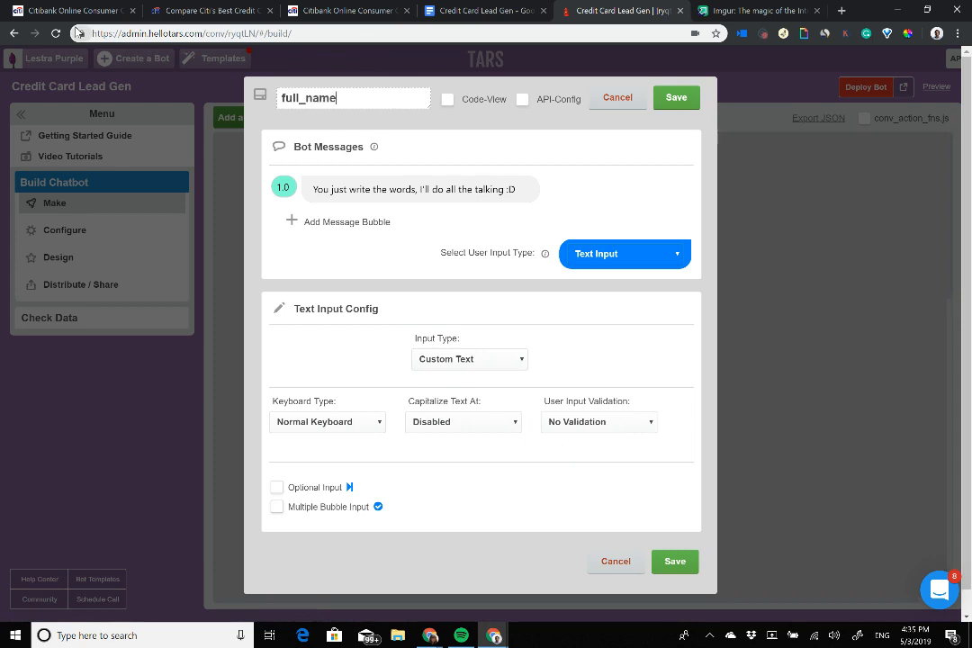
right_click(404, 193)
left_click(438, 321)
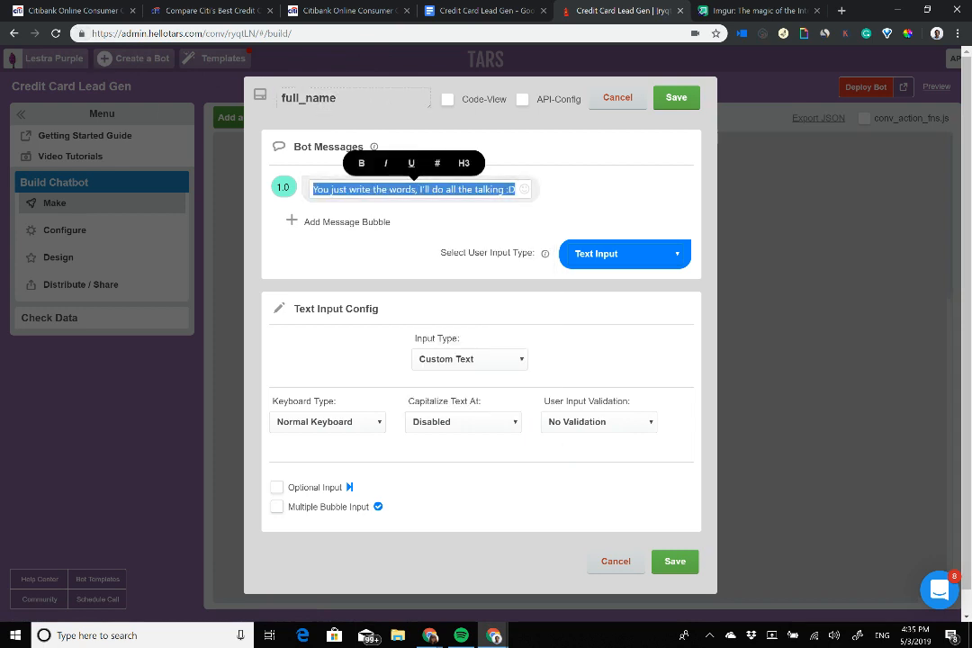
left_click(324, 225)
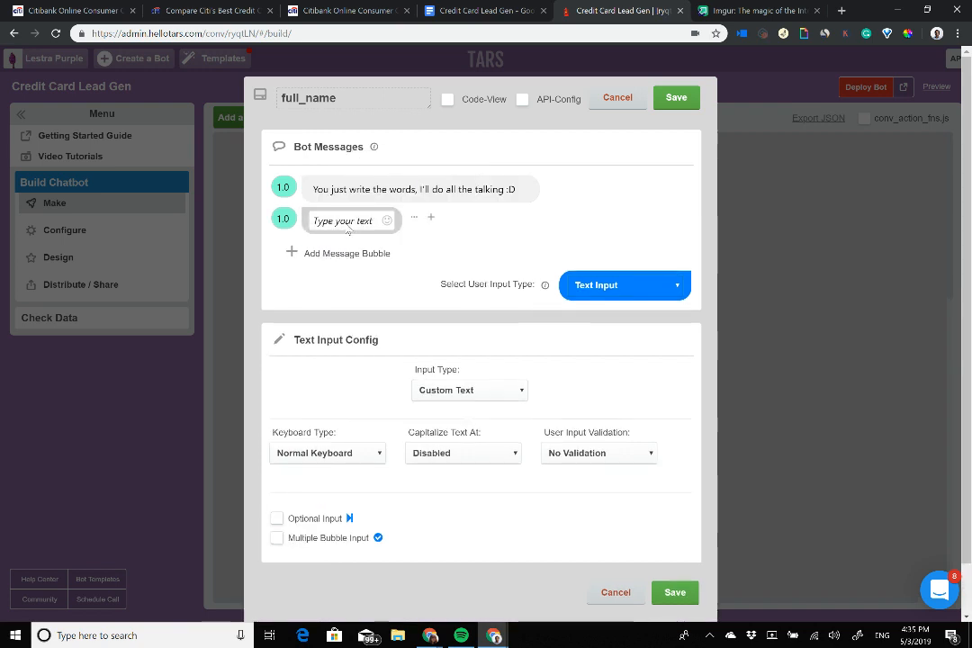
type("What is y")
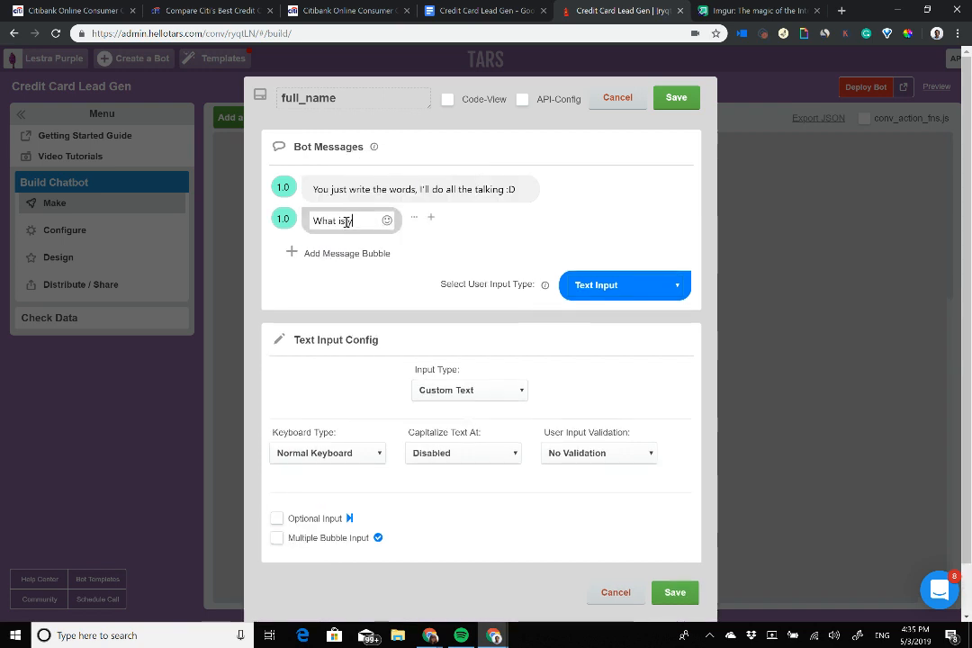
type("our name?")
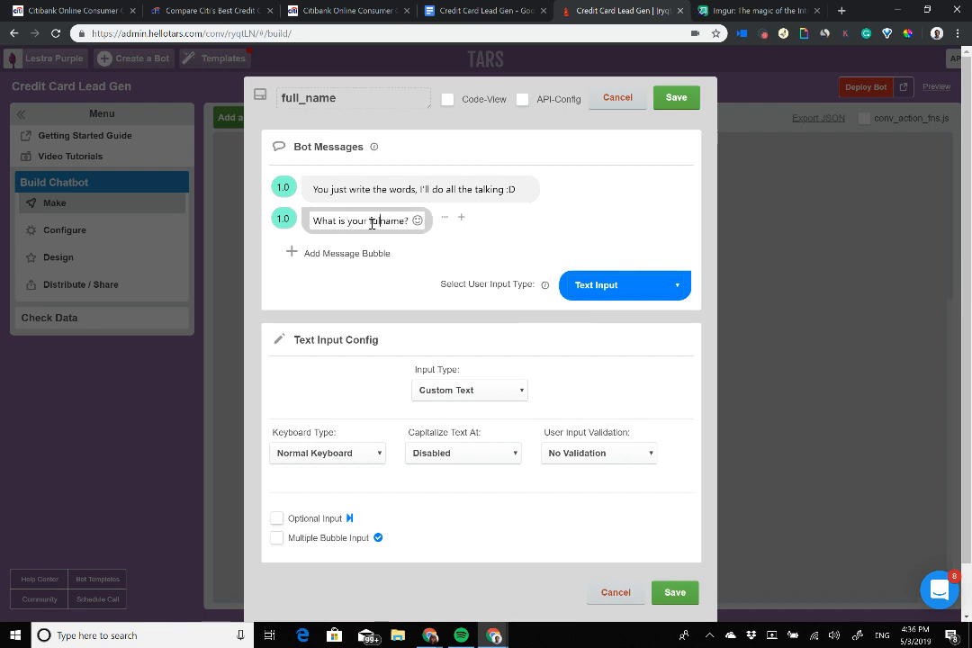
type("full")
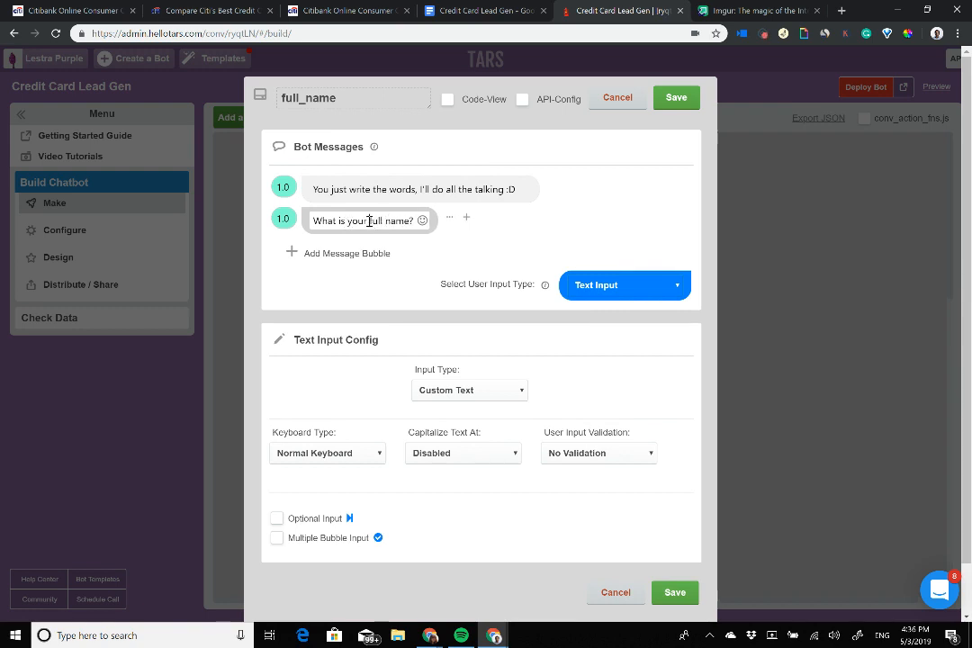
Step: Set the input type to Full Name and bold 'full name' in the question
left_click_drag(369, 220, 413, 222)
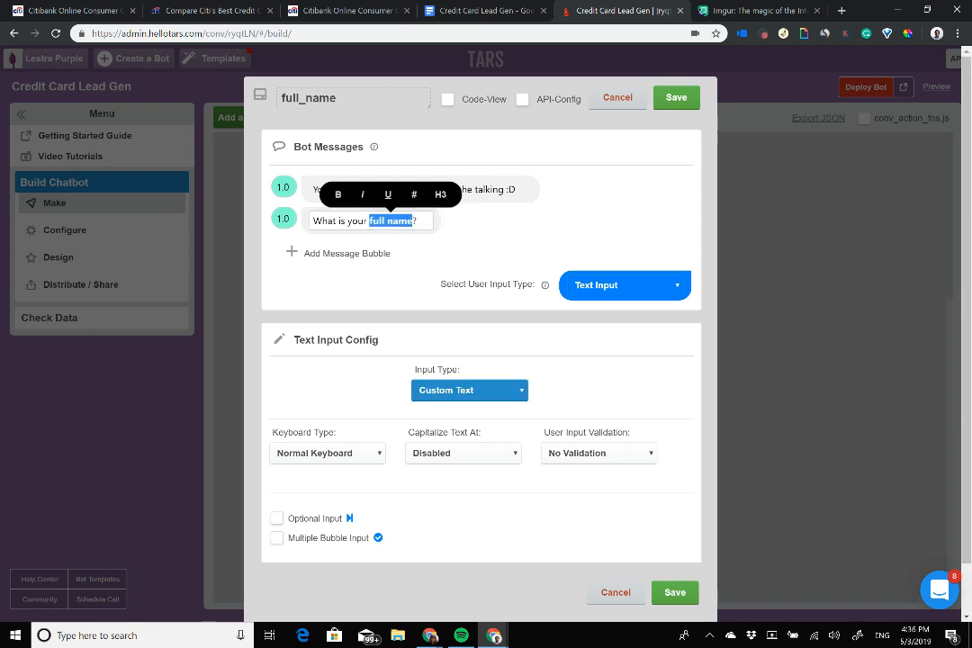
left_click(469, 390)
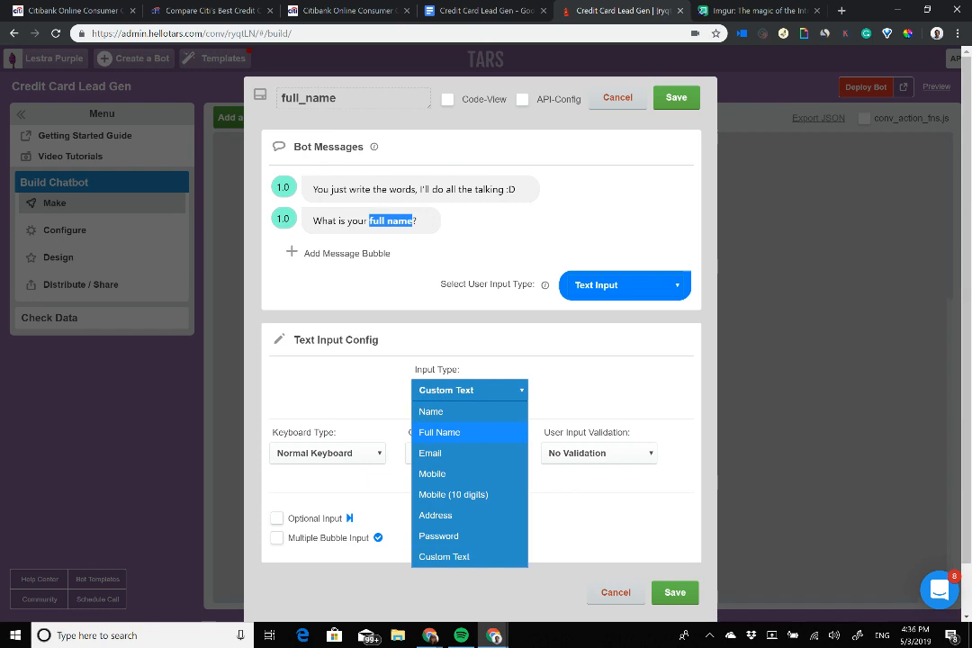
left_click(450, 433)
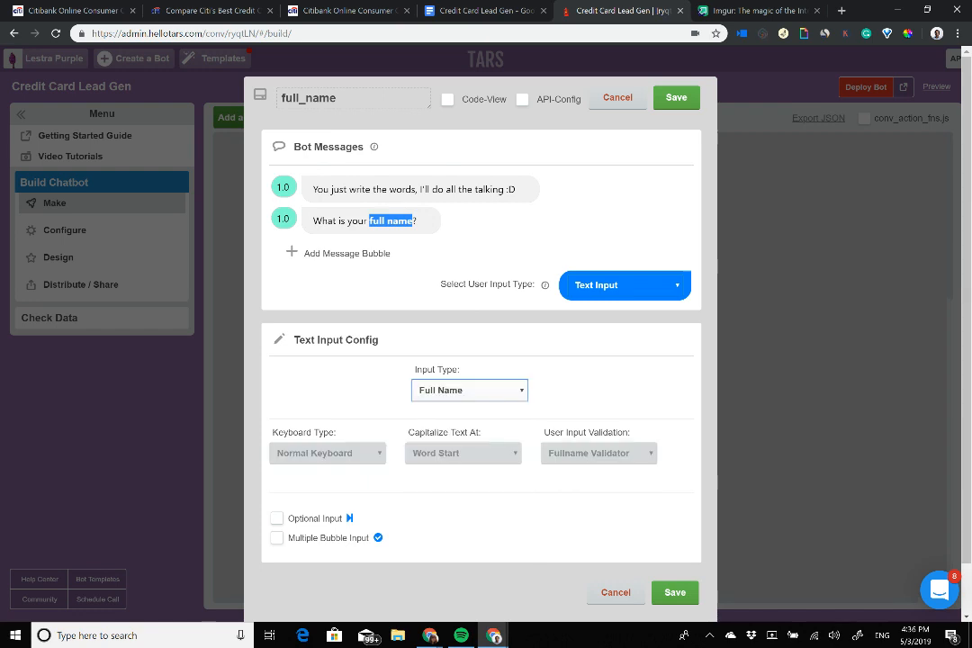
left_click(469, 390)
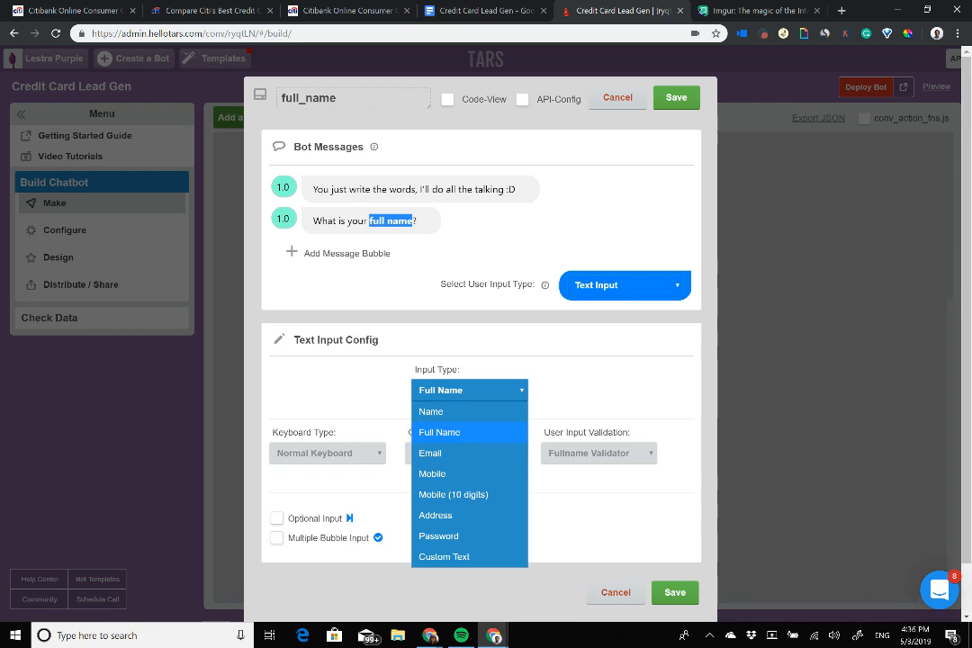
left_click(441, 432)
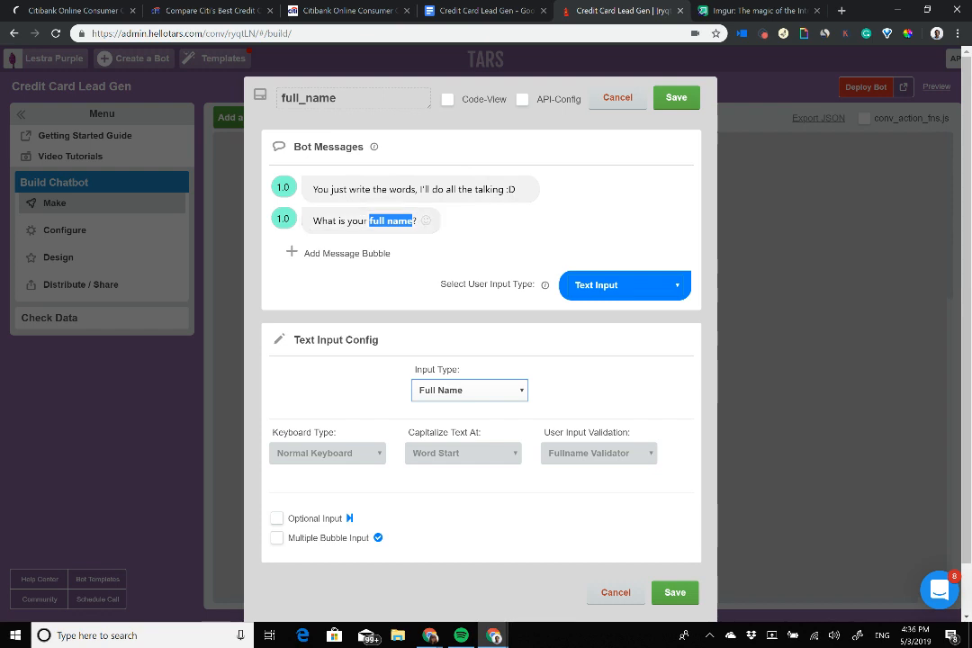
left_click(359, 219)
left_click_drag(417, 221, 282, 219)
left_click(268, 225)
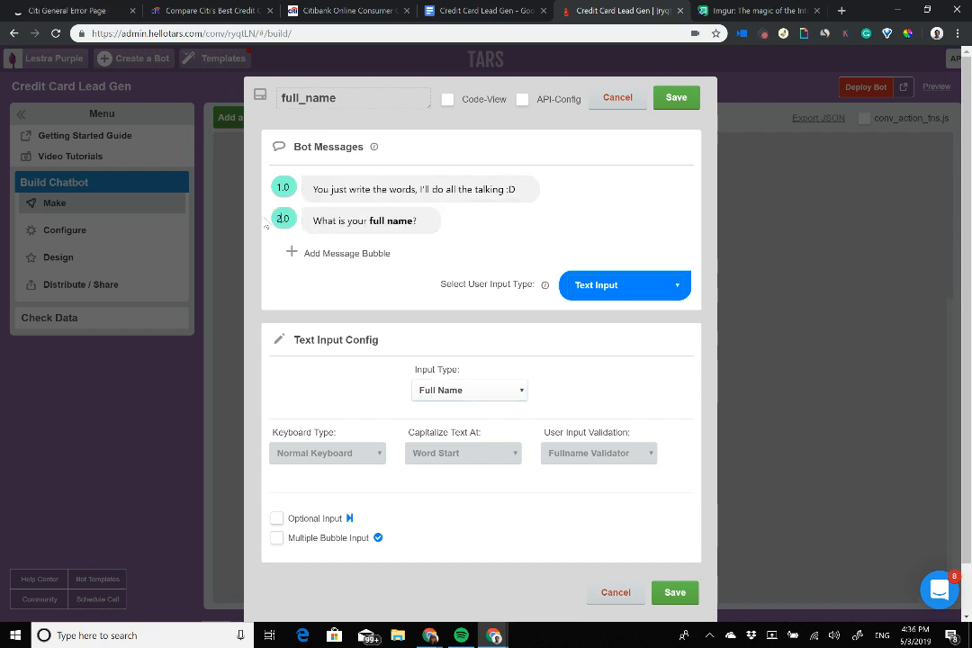
Step: Change the first message to 'Great choice!' and add 'I need a few personal details to start off'
left_click(397, 189)
triple_click(403, 190)
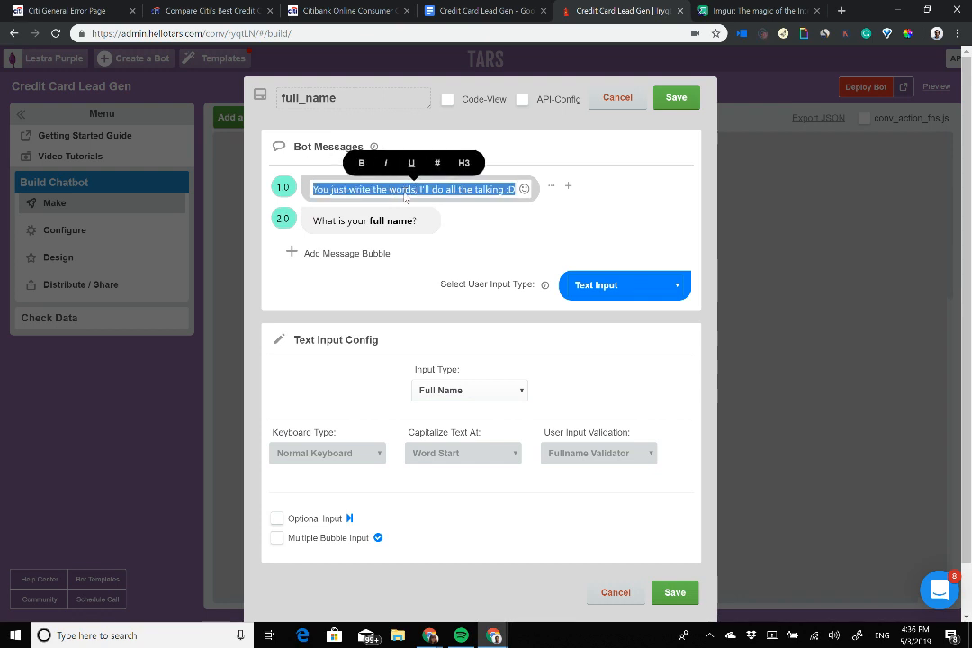
type("Great choice!")
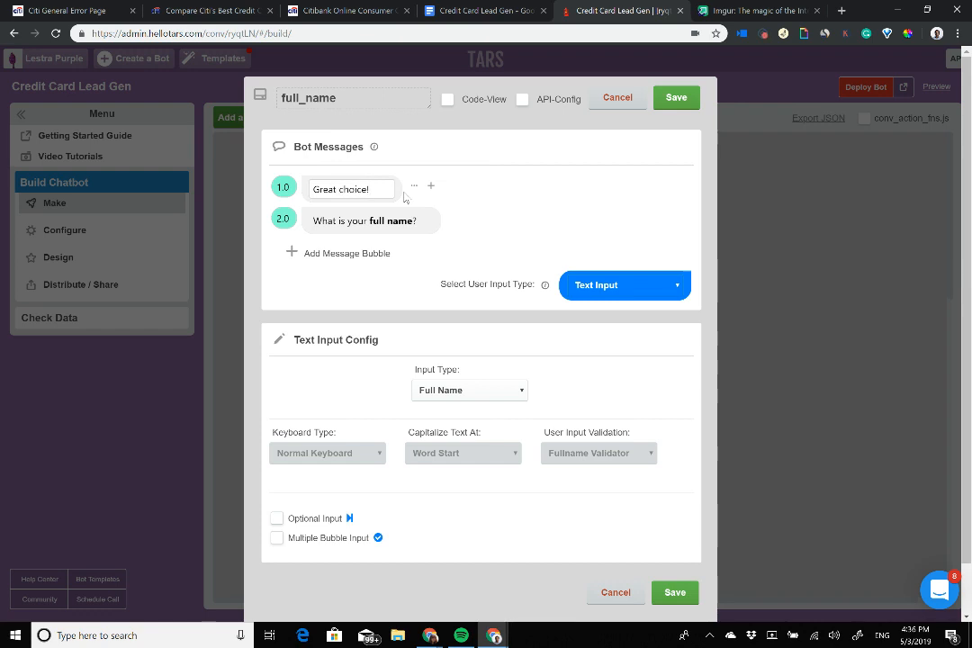
left_click(342, 253)
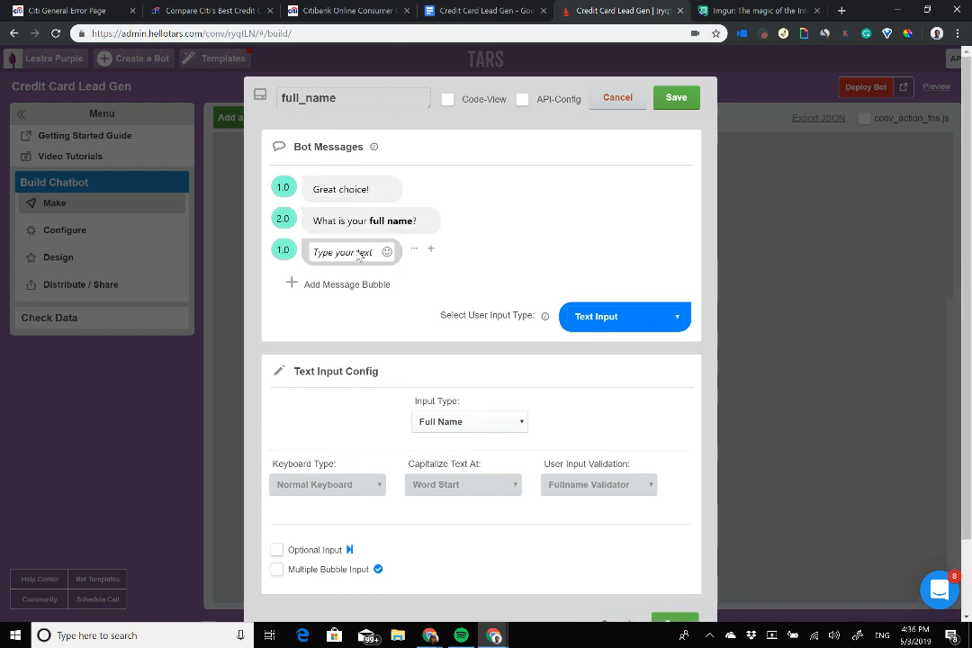
type("I need a f")
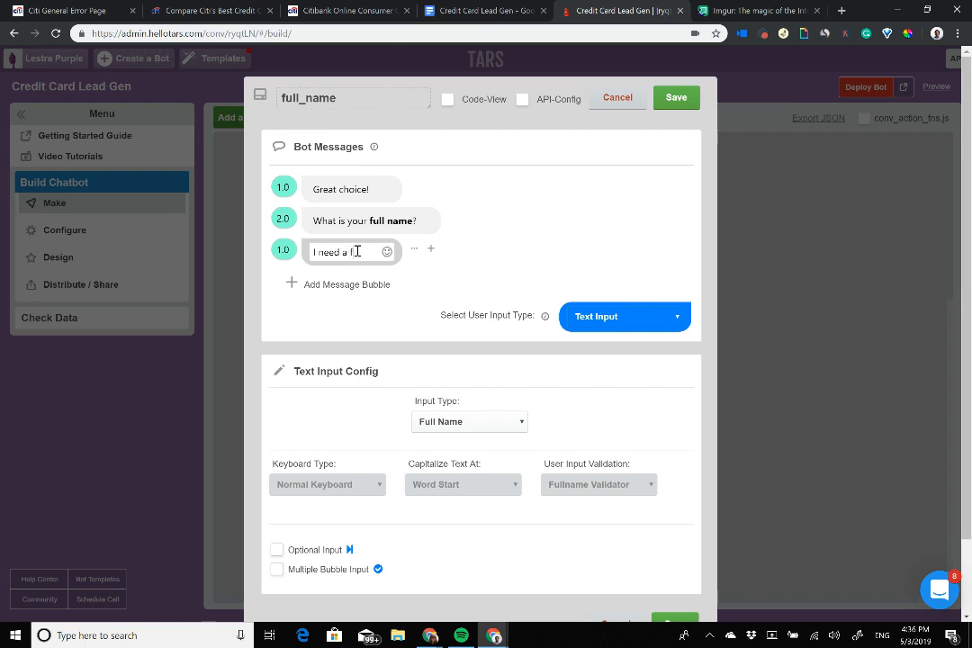
key("BackSpace")
key("BackSpace")
key("BackSpace")
key("BackSpace")
key("BackSpace")
key("BackSpace")
key("BackSpace")
key("BackSpace")
key("BackSpace")
key("BackSpace")
key("BackSpace")
key("BackSpace")
type("Let's begin the")
key("BackSpace")
key("BackSpace")
key("BackSpace")
key("BackSpace")
key("BackSpace")
key("BackSpace")
key("BackSpace")
key("BackSpace")
key("BackSpace")
key("BackSpace")
key("BackSpace")
key("BackSpace")
key("BackSpace")
key("BackSpace")
key("BackSpace")
key("BackSpace")
type("I need a few personal details")
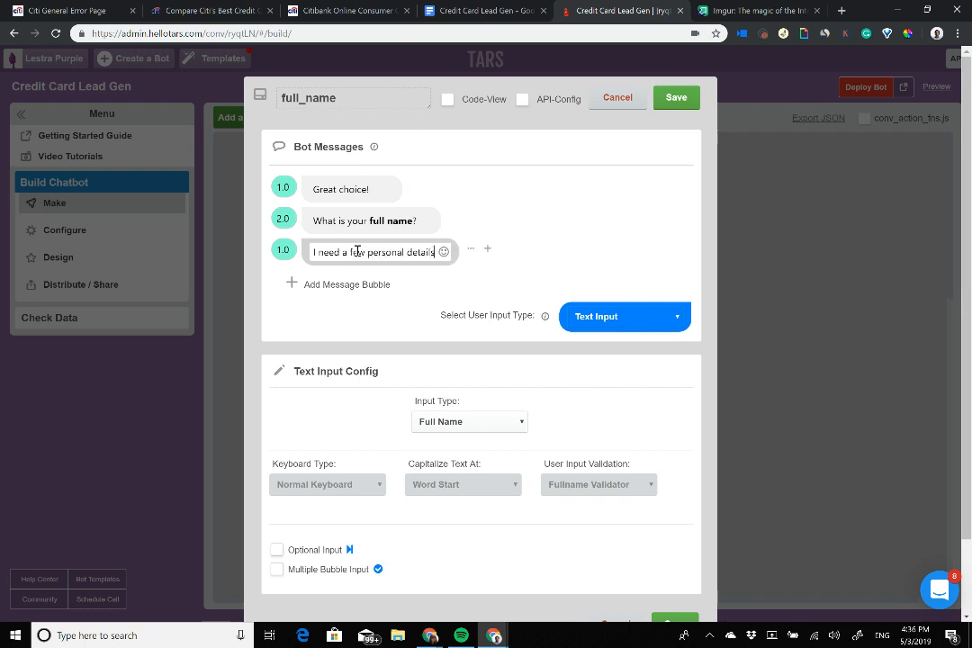
type(" to ")
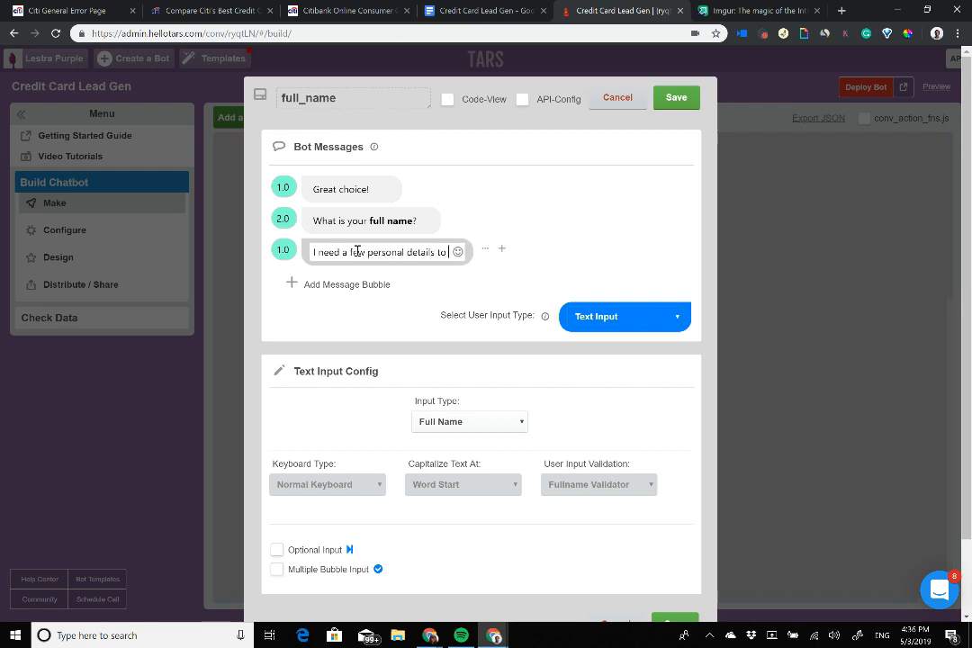
type("start off")
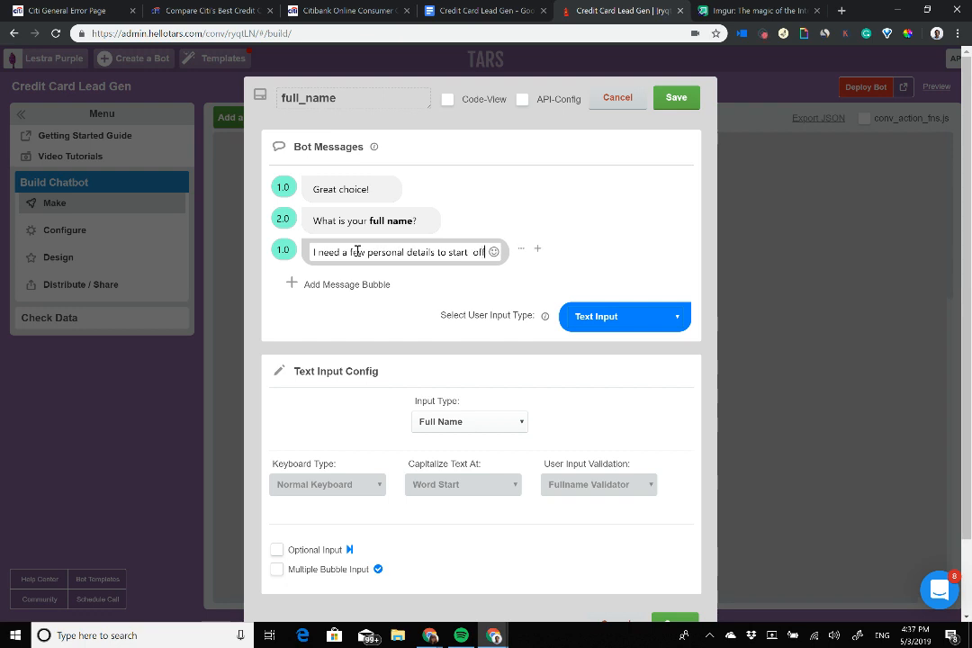
Step: Move the new message above the name question as step 2.0
left_click_drag(521, 248, 520, 213)
left_click(281, 218)
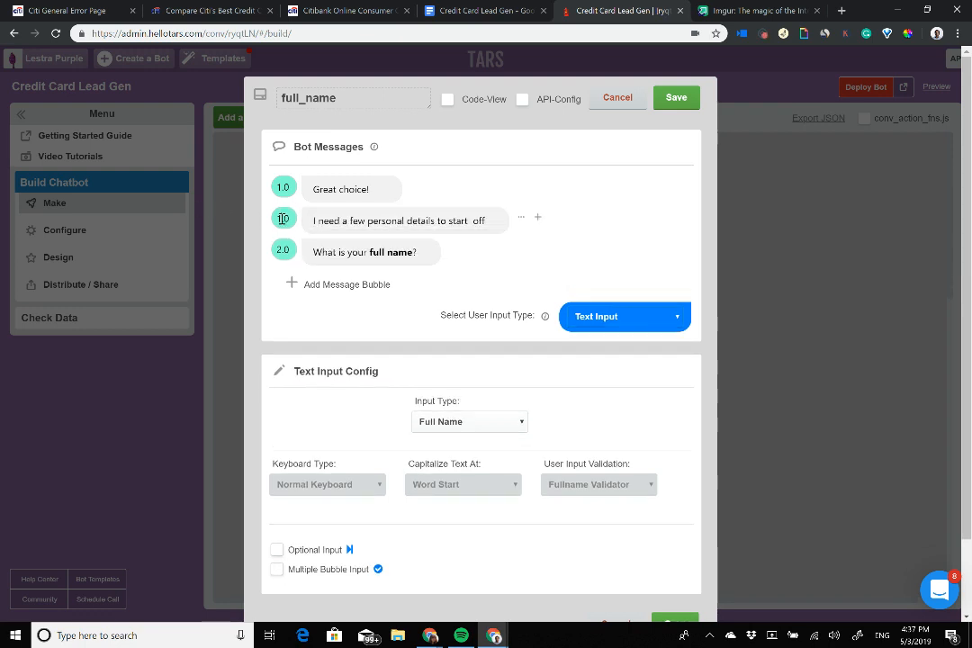
left_click(446, 221)
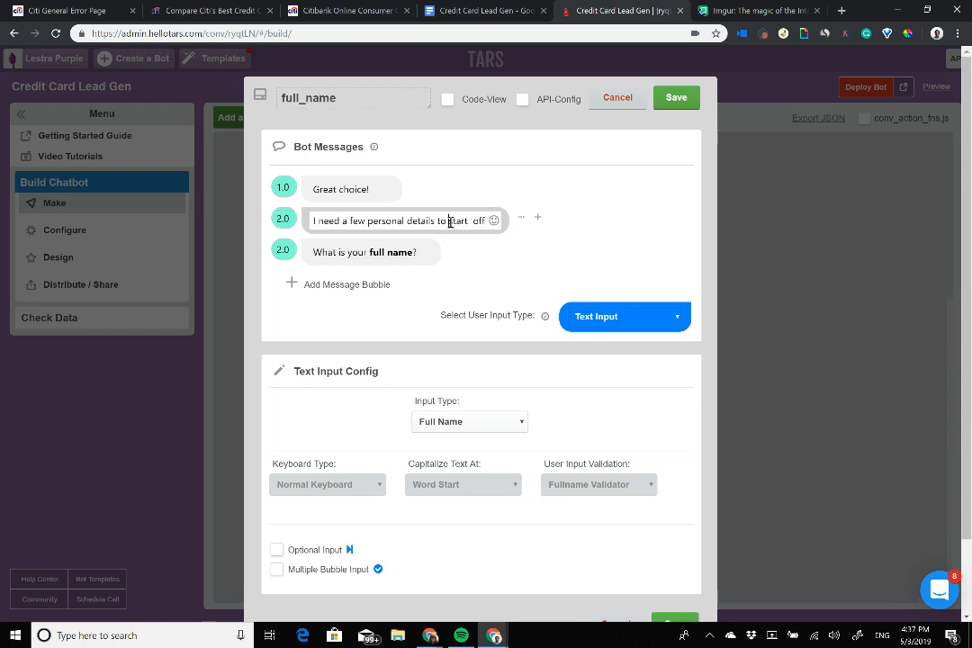
left_click_drag(450, 222, 485, 222)
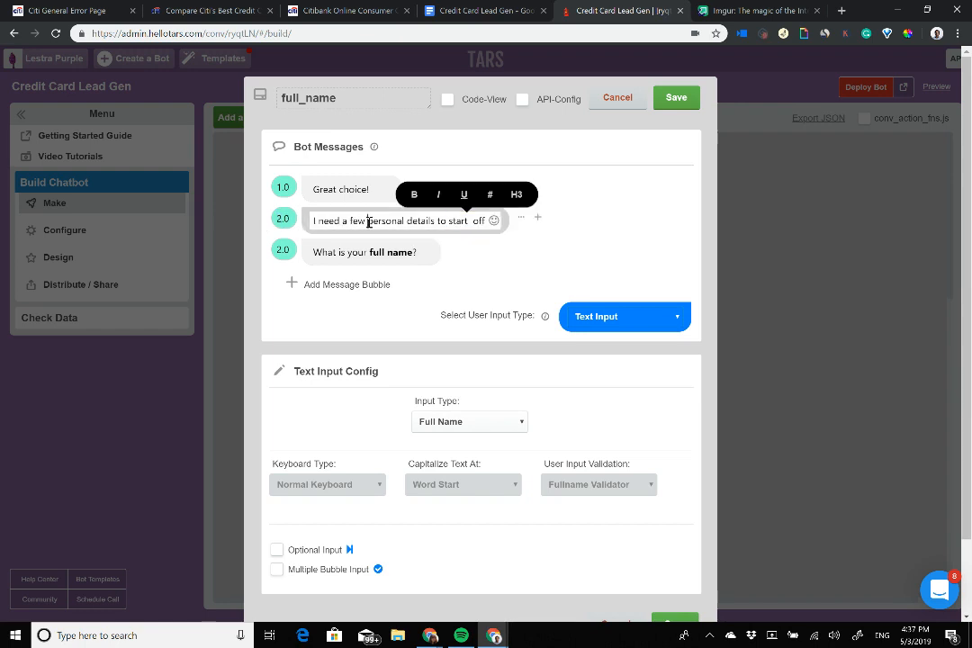
left_click_drag(368, 220, 430, 220)
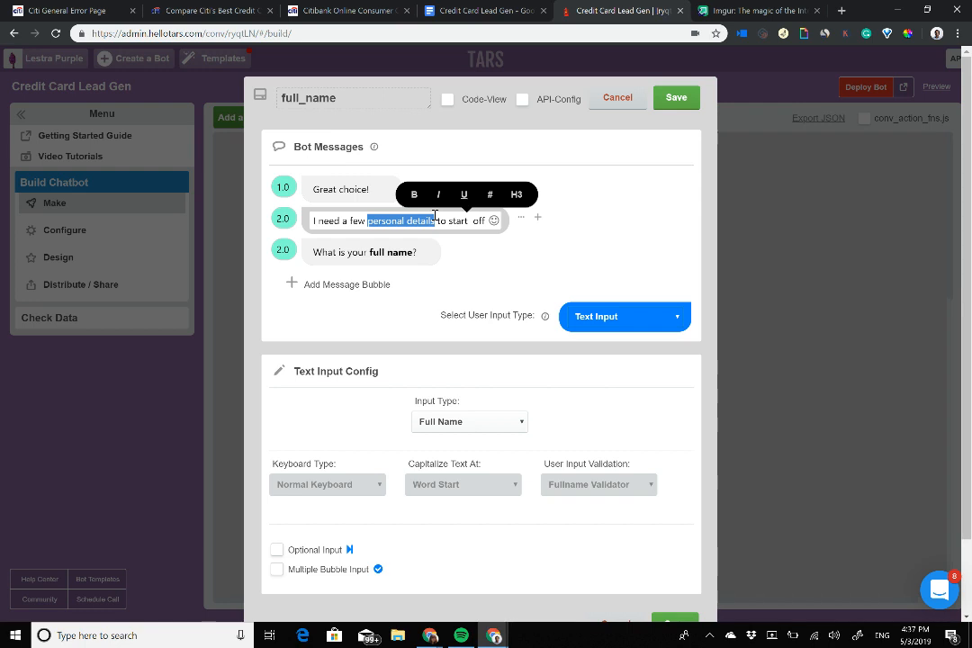
Step: Check the Personal Details heading in the checklist, then return to the builder
left_click(477, 10)
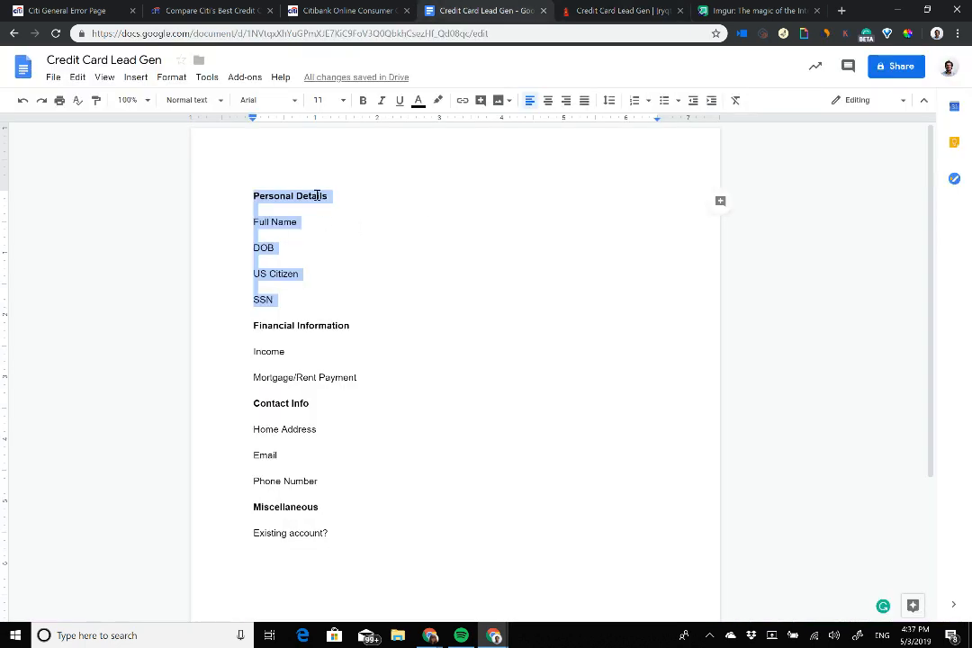
left_click(228, 194)
triple_click(400, 195)
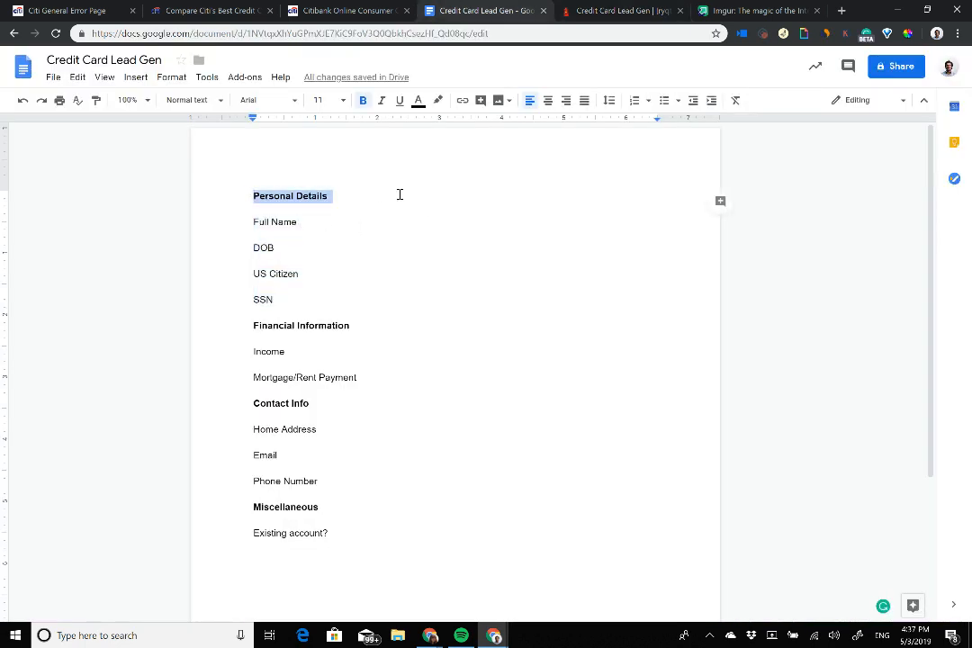
left_click(601, 11)
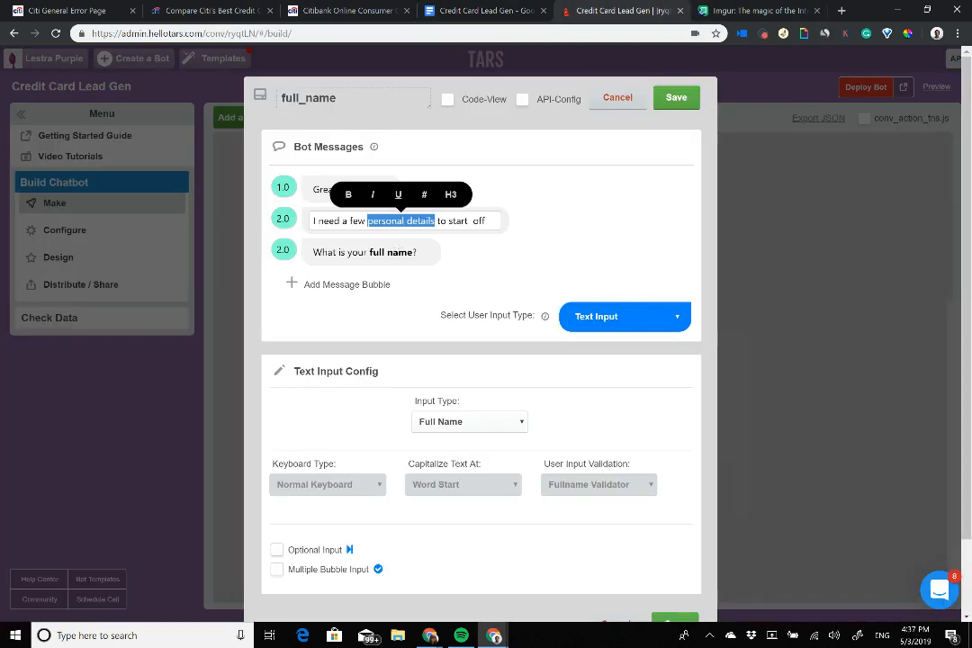
Step: Save full_name and link it to a newly added gid_11 gambit
left_click(576, 221)
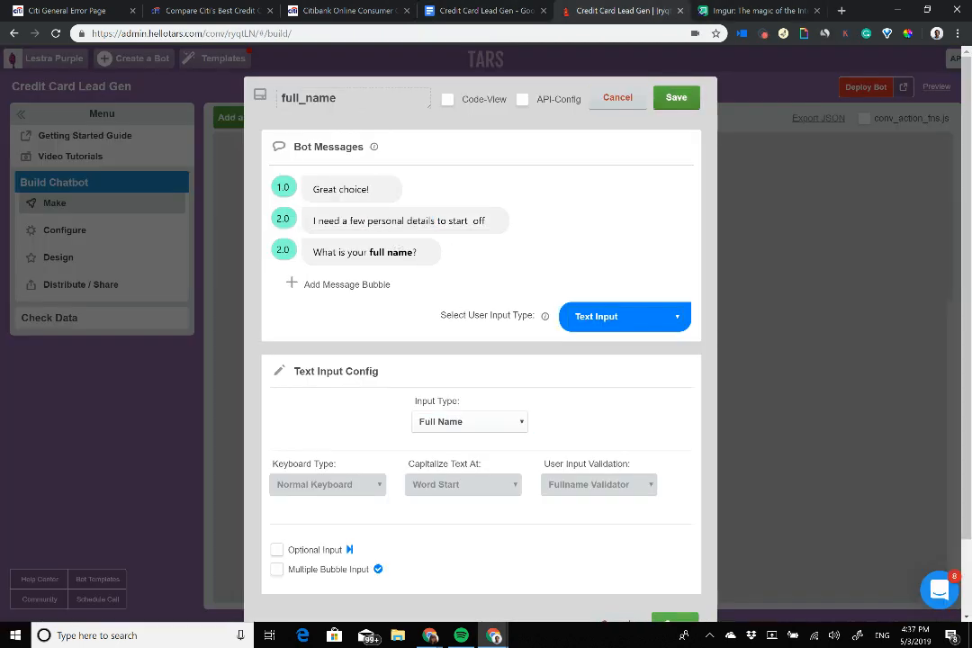
left_click(676, 97)
scroll(580, 360, "down", 1)
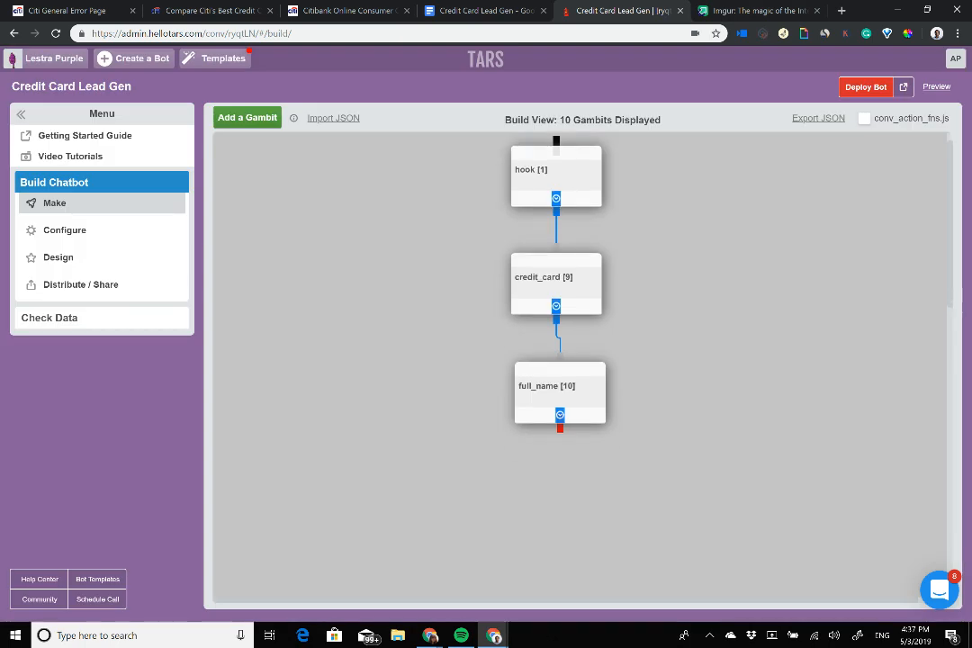
left_click(249, 120)
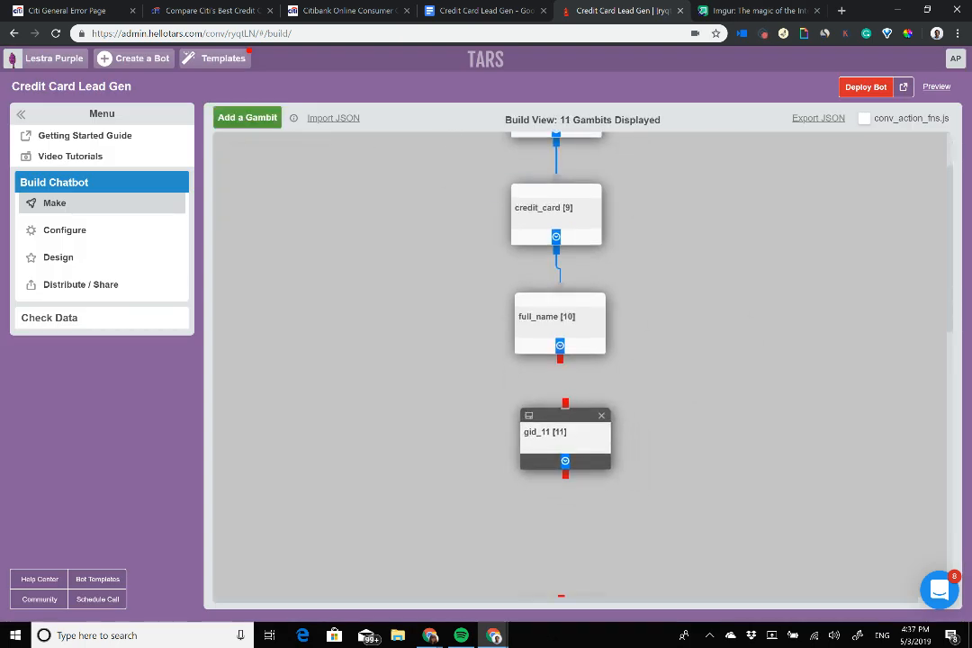
left_click_drag(560, 359, 557, 406)
Step: Replace gid_11's message with 'Nice to meet you' plus the {{ursp.full_name}} variable
scroll(557, 406, "up", 1)
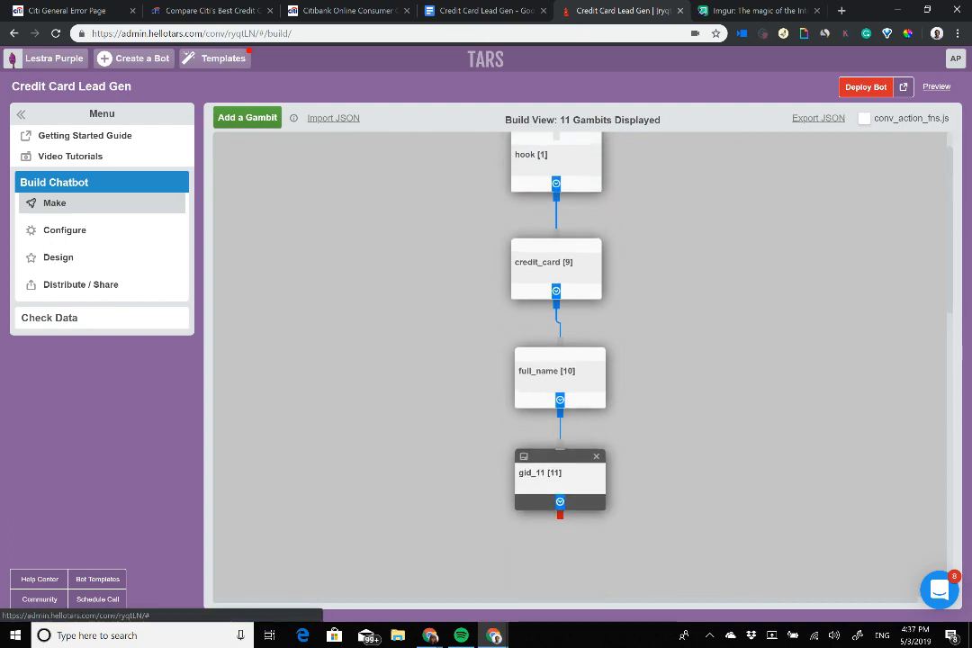
left_click(523, 456)
triple_click(428, 189)
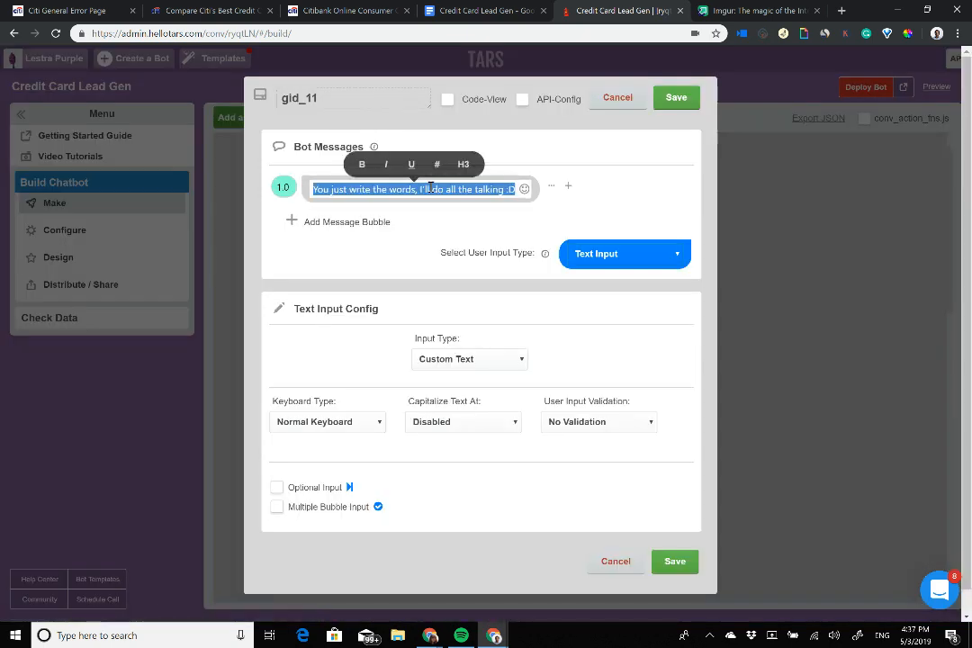
type("Nice to meet")
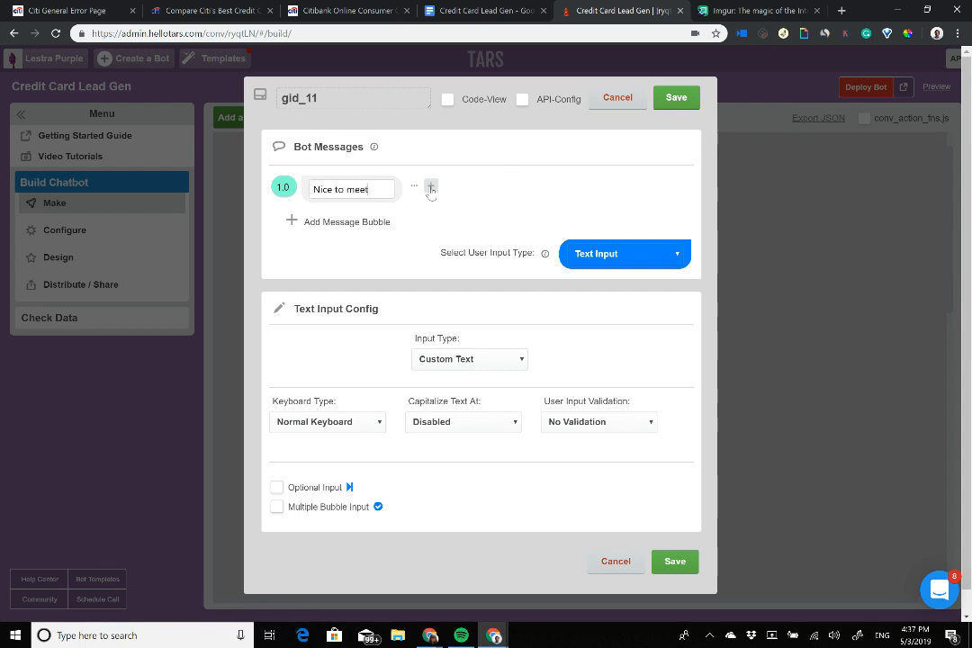
type(" you {{ursp")
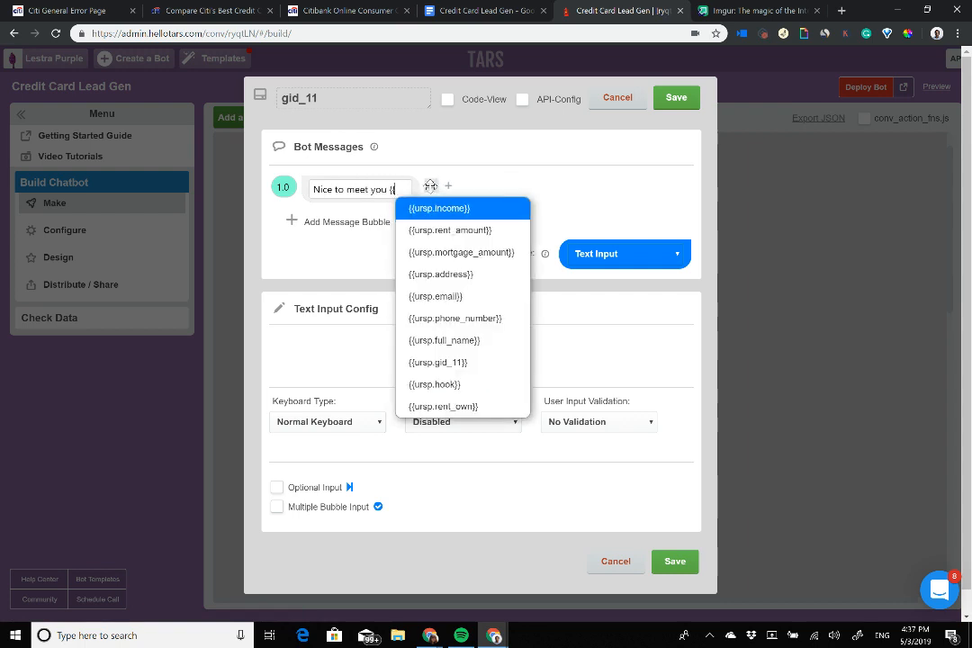
key("Down")
key("Down")
key("Down")
key("Down")
key("Down")
key("Down")
key("Down")
key("Down")
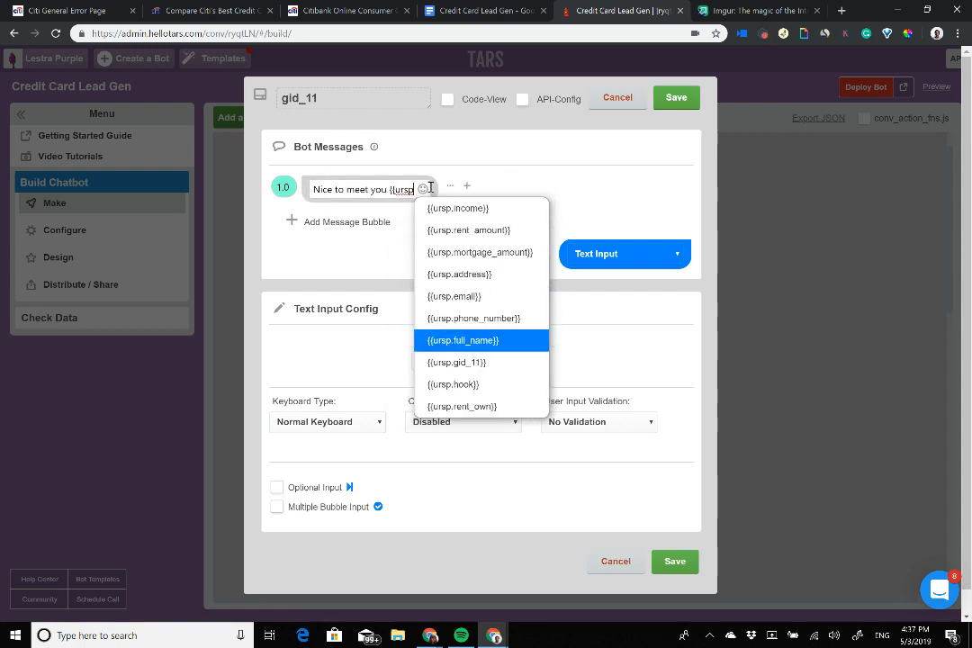
key("Up")
key("Up")
key("Up")
key("Down")
key("Return")
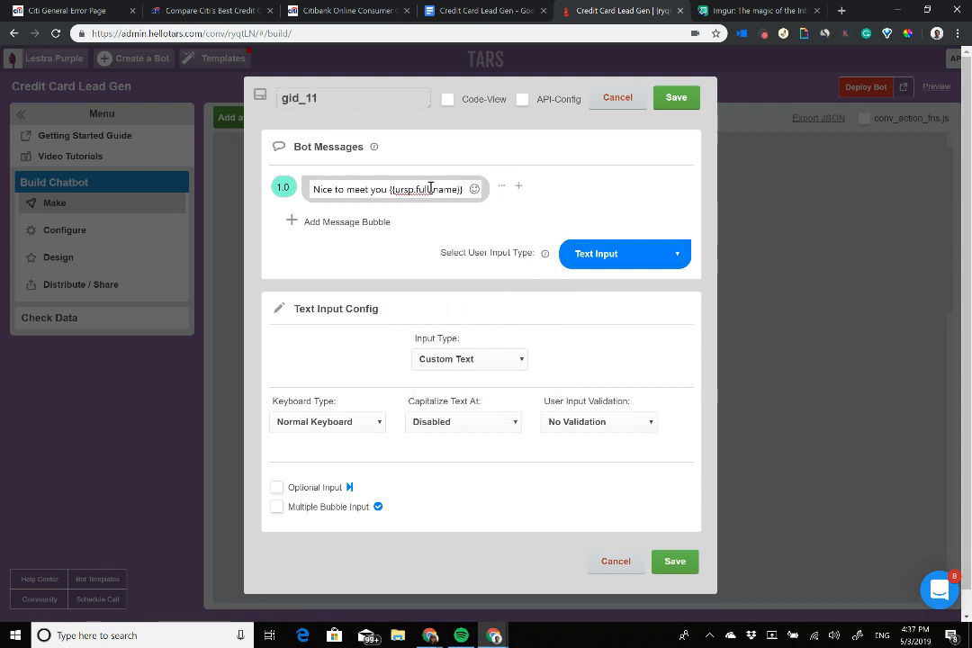
Step: End the greeting with '!', unbold the variable, and save gid_11
left_click_drag(390, 189, 471, 189)
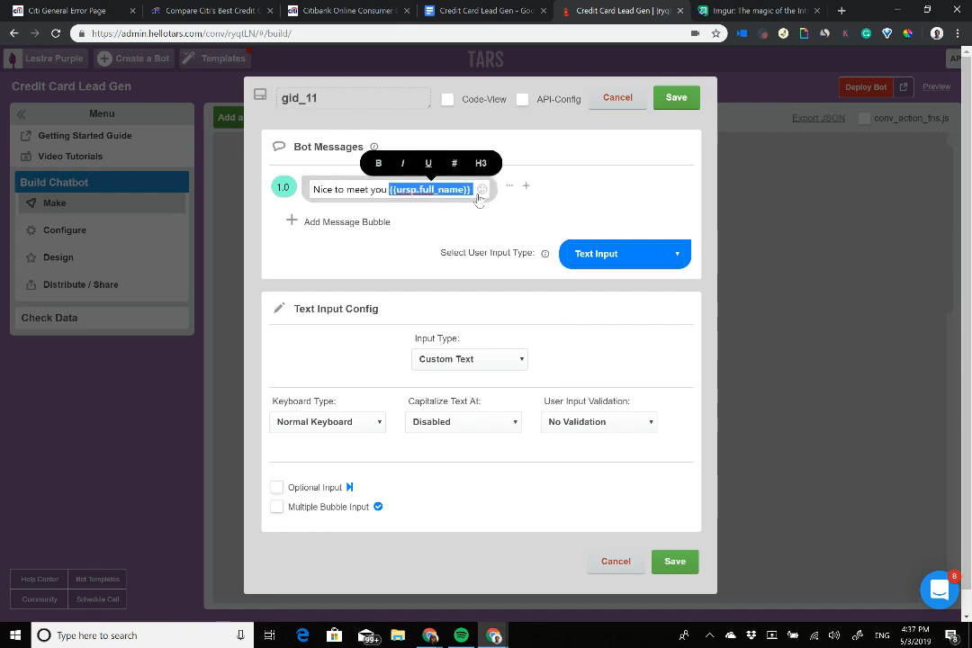
left_click(474, 191)
key("BackSpace")
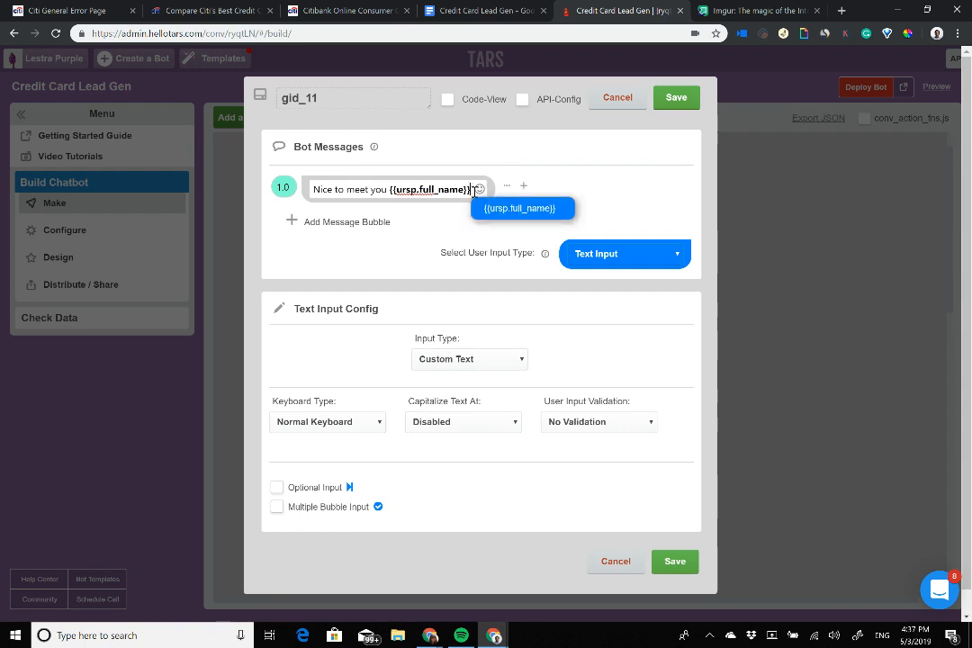
type("!")
key("shift+Left")
key("shift+Left")
key("shift+Left")
key("shift+Left")
key("shift+Left")
key("shift+Left")
key("shift+Left")
key("shift+Left")
key("shift+Left")
key("shift+Left")
key("shift+Left")
key("shift+Left")
key("shift+Left")
key("shift+Left")
key("shift+Left")
key("shift+Left")
key("shift+Left")
key("shift+Left")
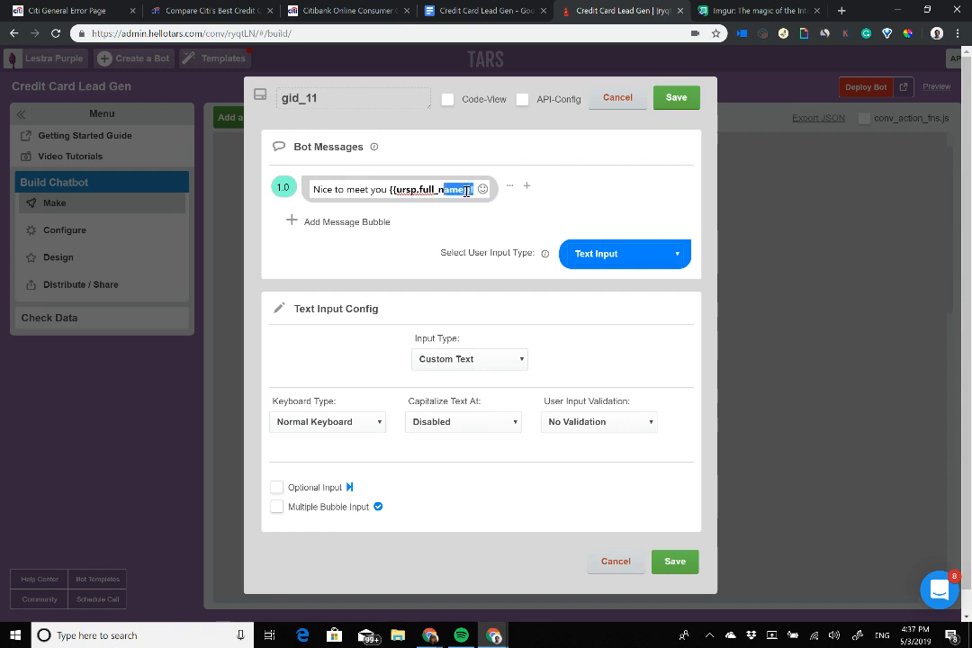
key("ctrl+b")
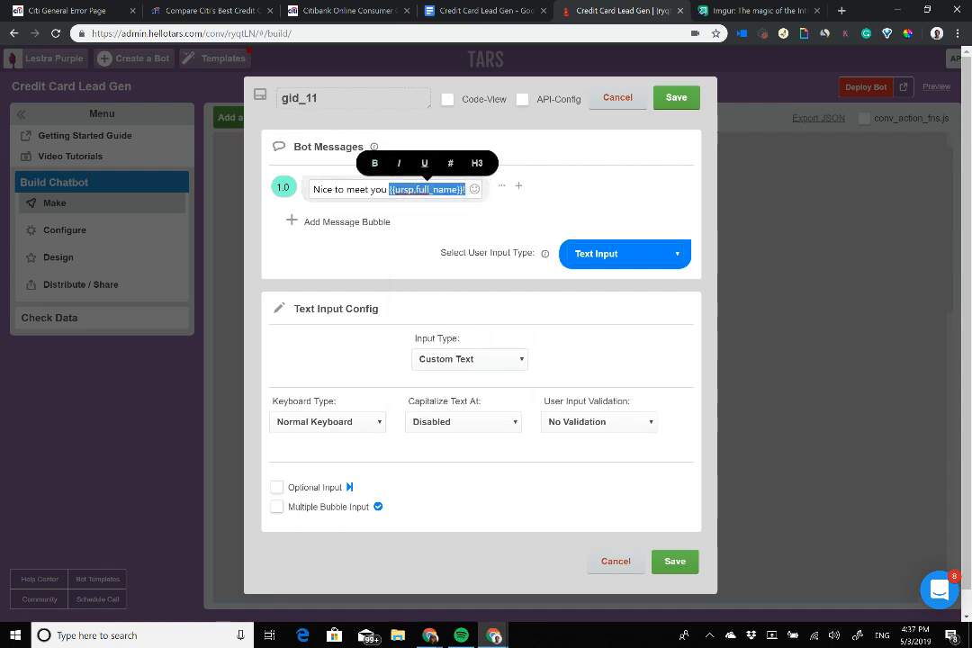
left_click(337, 100)
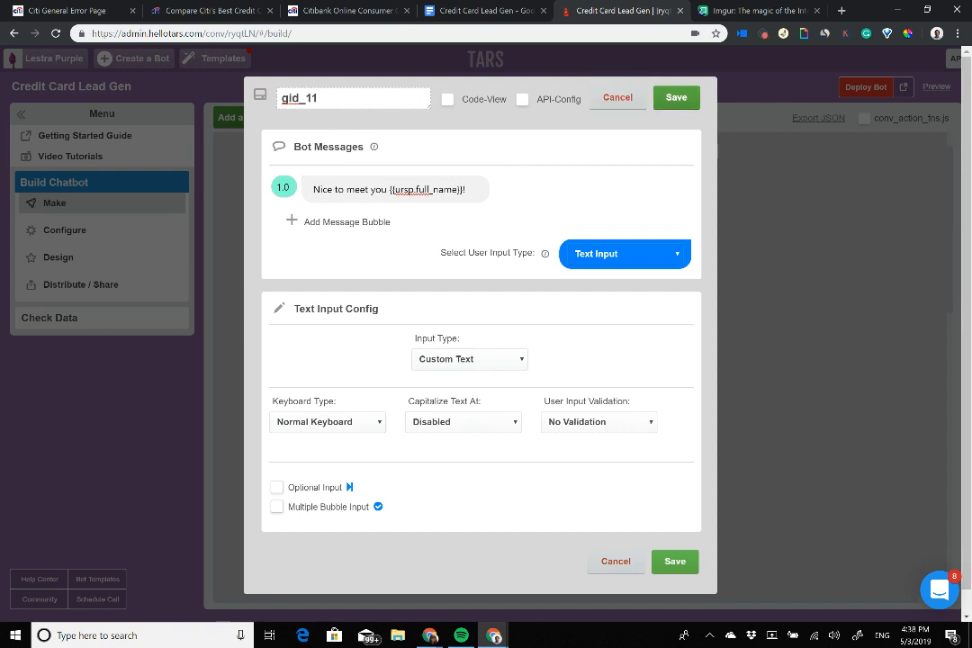
left_click(676, 98)
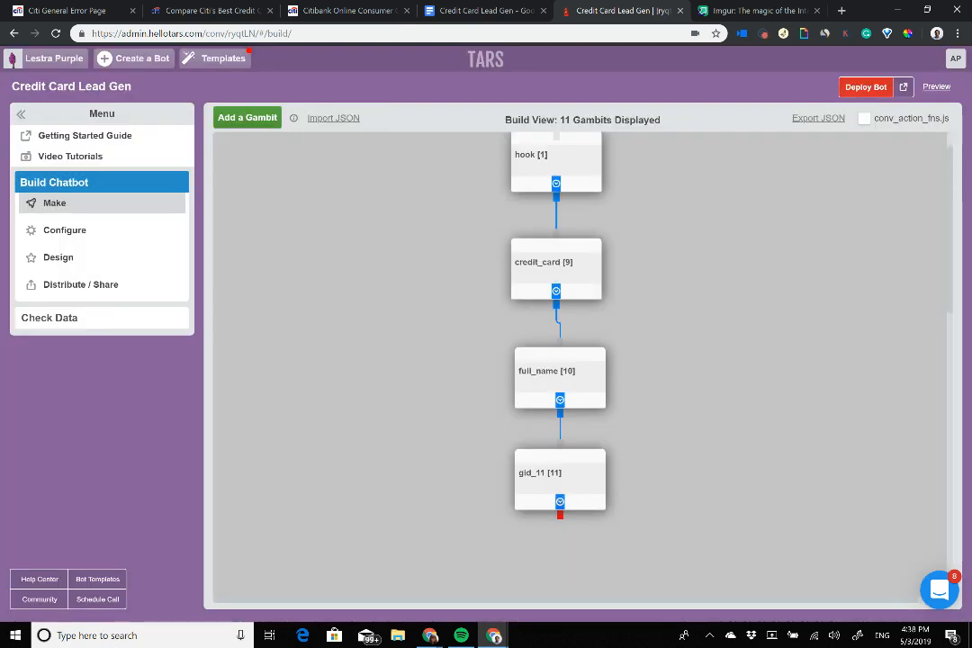
Step: Reposition credit_card and full_name, then detach the credit_card–full_name and hook–credit_card connectors
mouse_move(556, 288)
left_mouse_down()
mouse_move(711, 273)
mouse_move(561, 291)
left_mouse_up()
left_click_drag(559, 399, 419, 327)
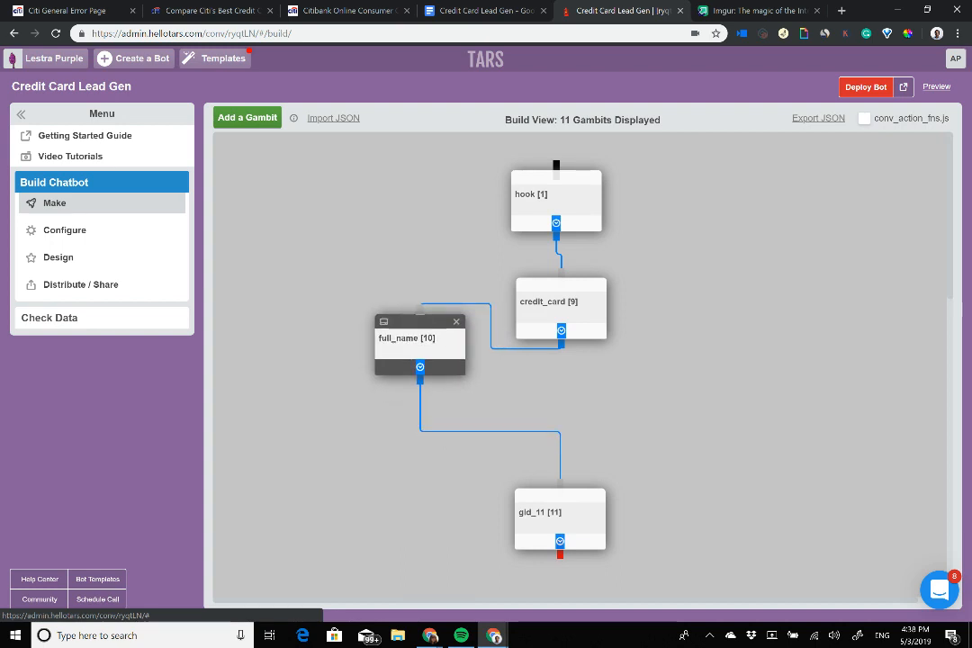
left_click(419, 337)
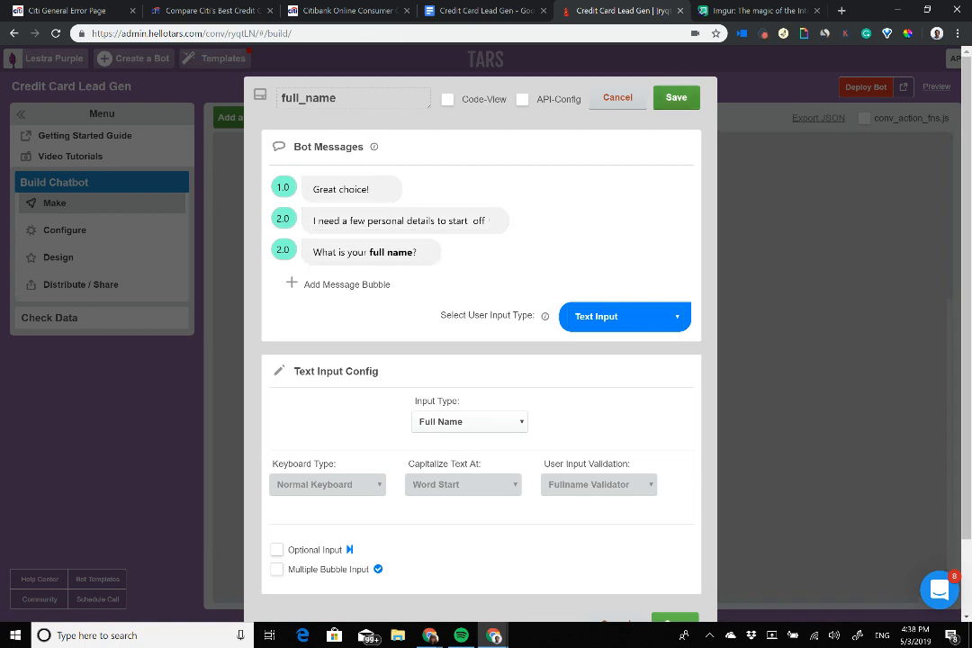
left_click(676, 98)
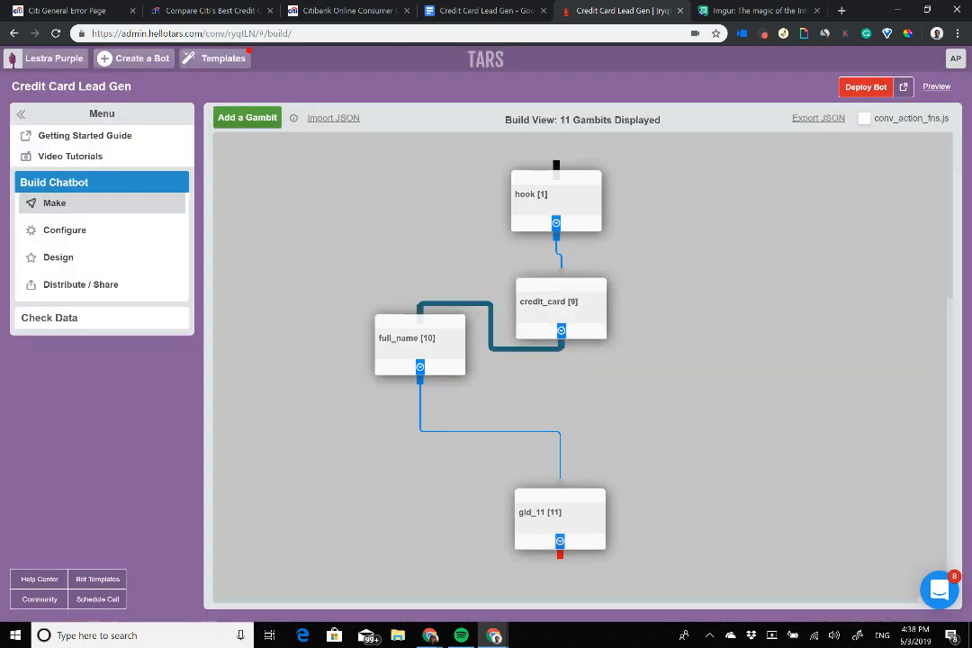
left_click_drag(420, 310, 396, 321)
left_click_drag(561, 271, 414, 242)
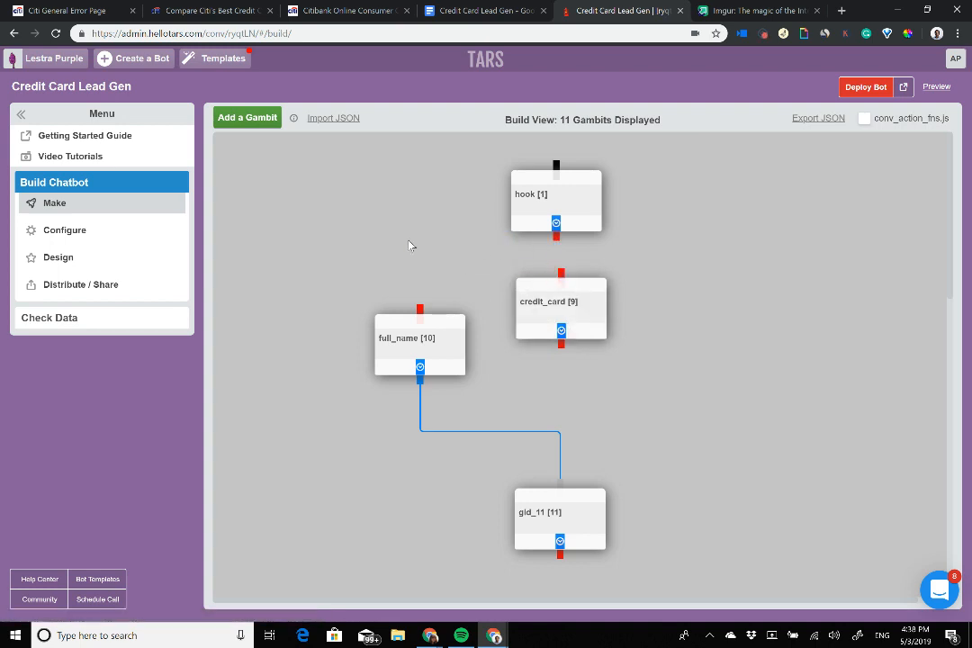
Step: Unlink gid_11 and wire hook to full_name and full_name to credit_card
left_click_drag(549, 302, 829, 253)
left_click_drag(560, 513, 403, 480)
left_click(403, 441)
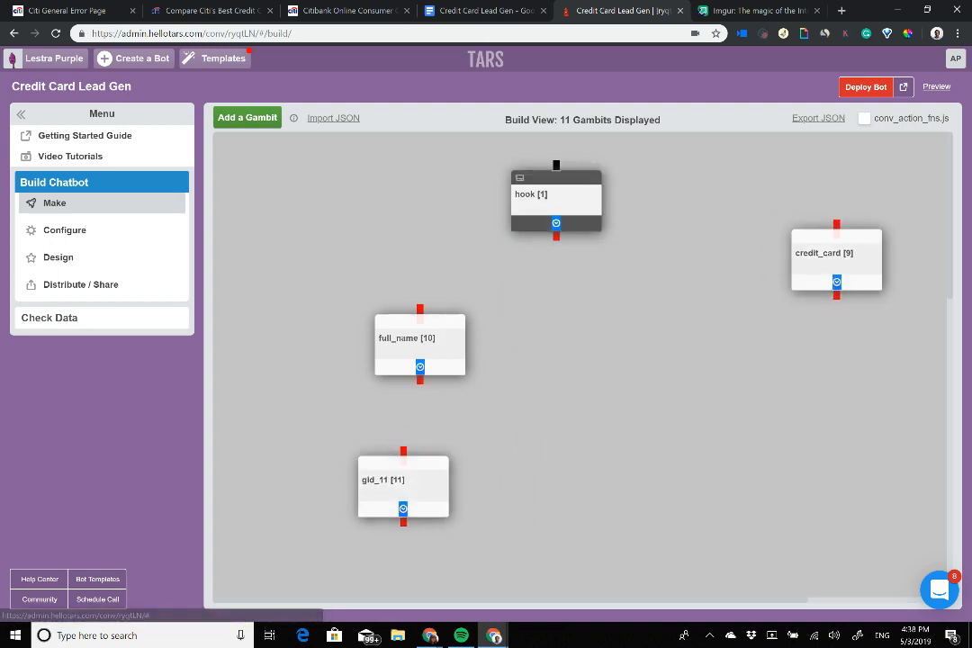
left_click_drag(556, 236, 421, 327)
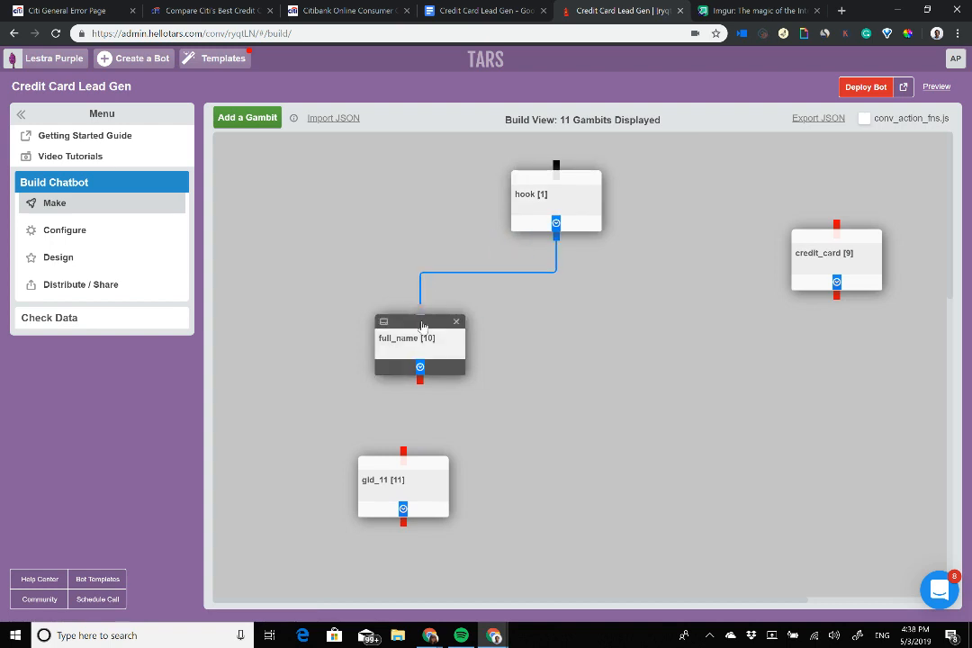
left_click_drag(420, 378, 654, 386)
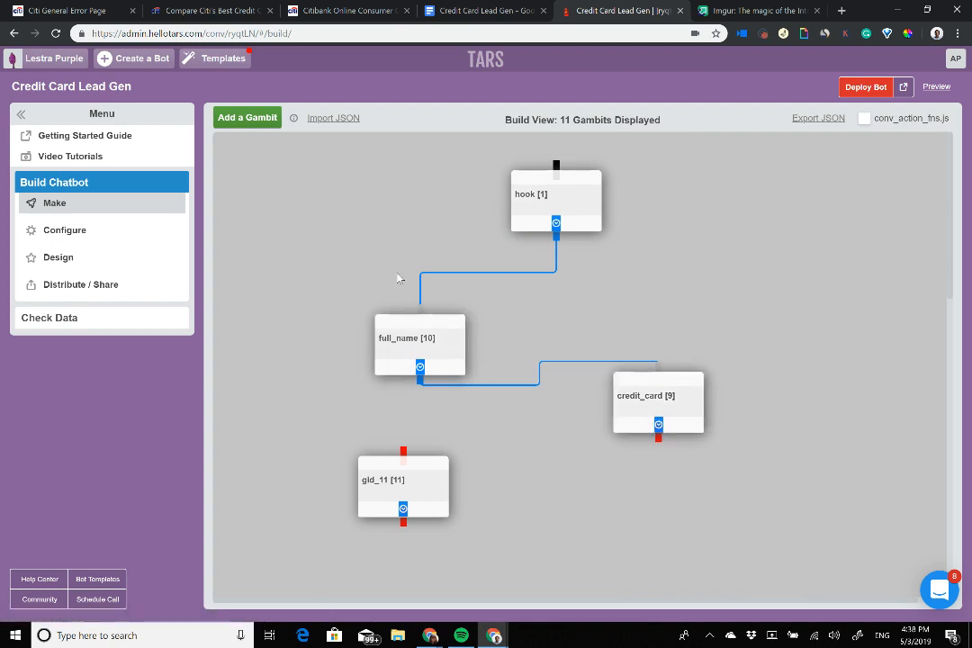
left_click(621, 379)
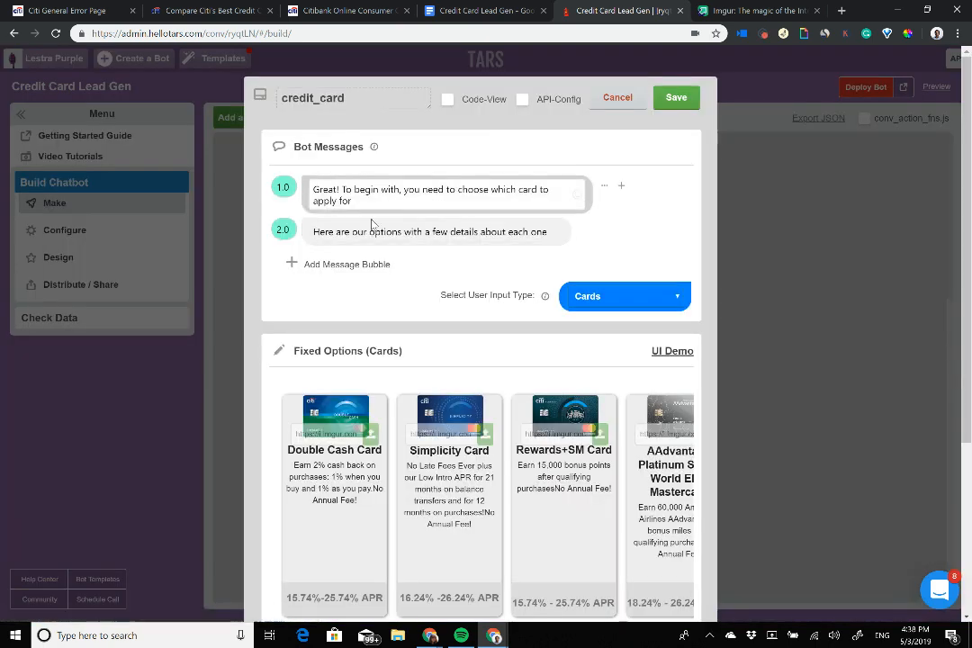
Step: Delete 'Great!' from the start of credit_card's first message
left_click_drag(387, 207, 138, 136)
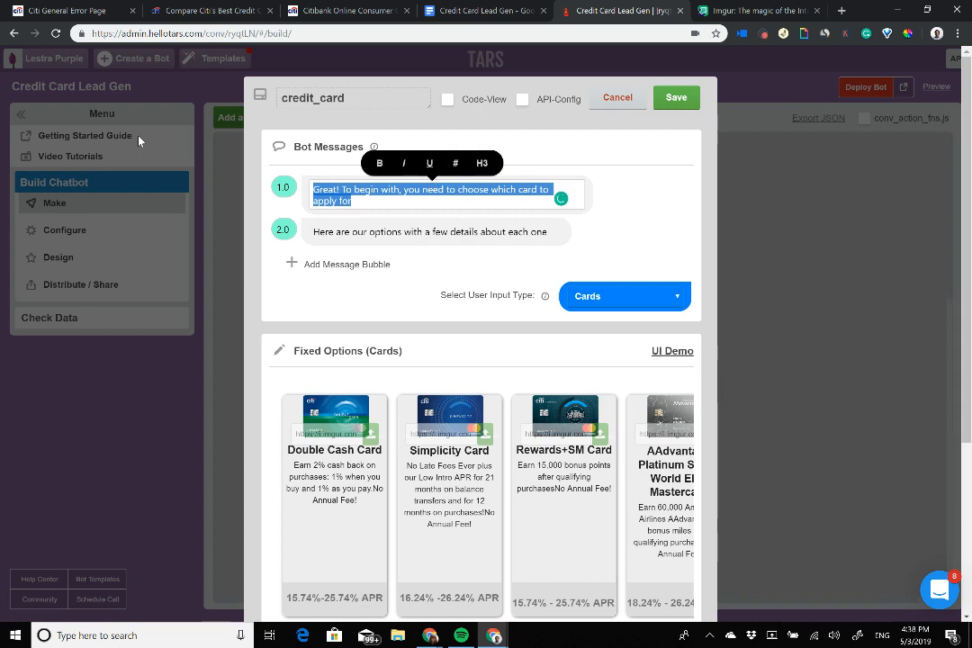
key("BackSpace")
key("ctrl+z")
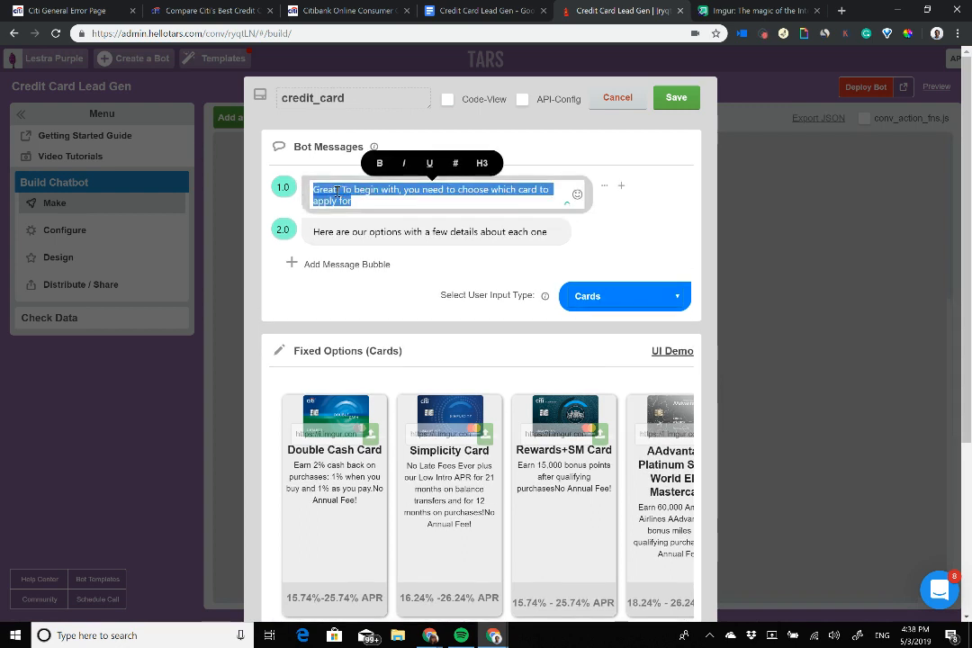
left_click(396, 192)
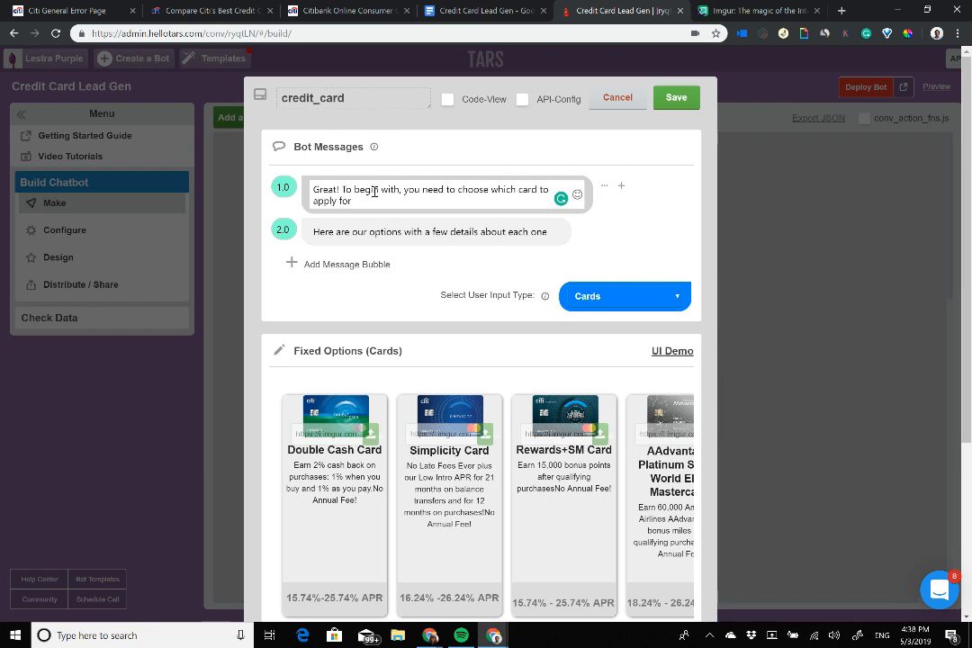
left_click(382, 189)
left_click_drag(341, 189, 306, 191)
key("BackSpace")
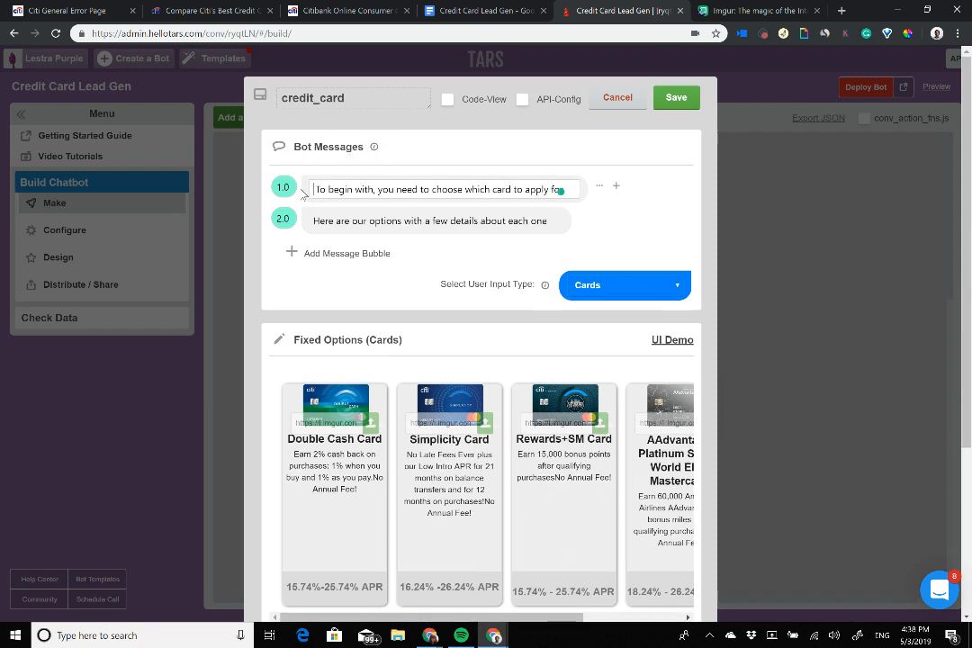
Step: Add 'Nice to meet you {{ursp.full_name}}!' as a new bubble and move it to the top
left_click(342, 253)
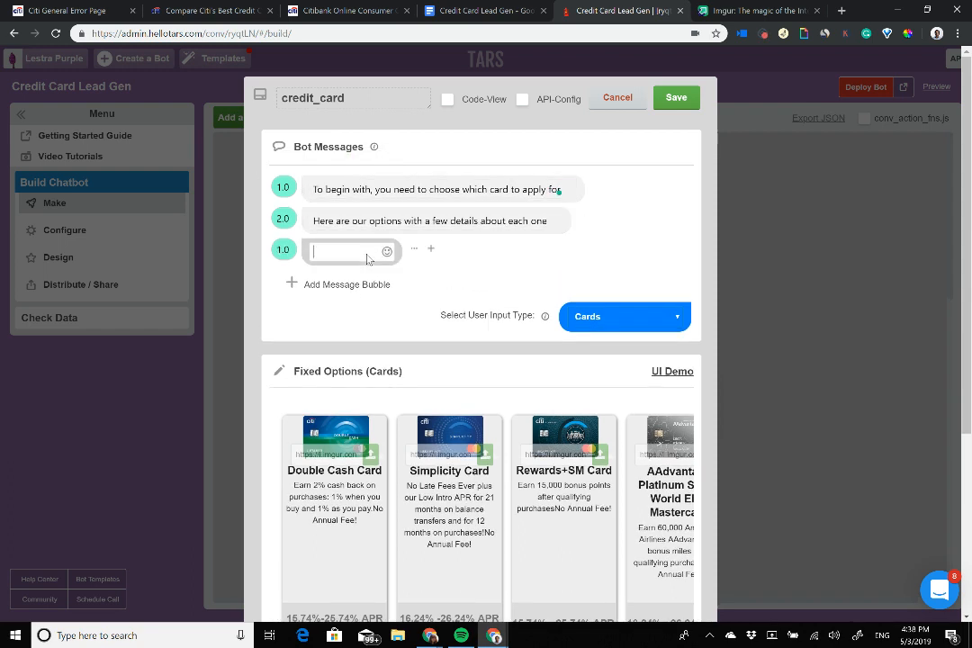
type("Nice to meet you ")
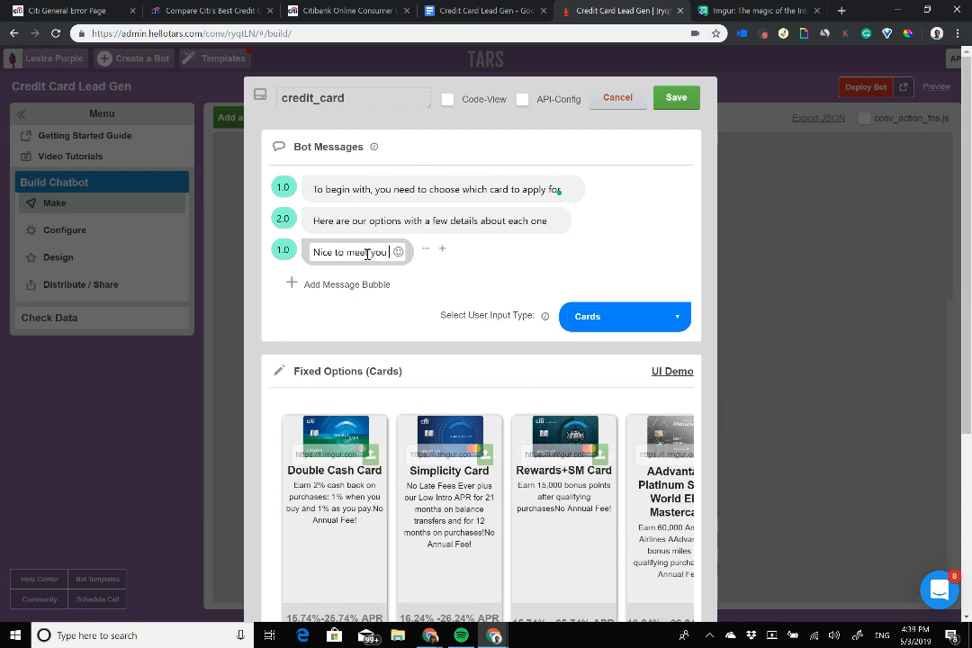
type("Arnav")
key("BackSpace")
key("BackSpace")
key("BackSpace")
key("BackSpace")
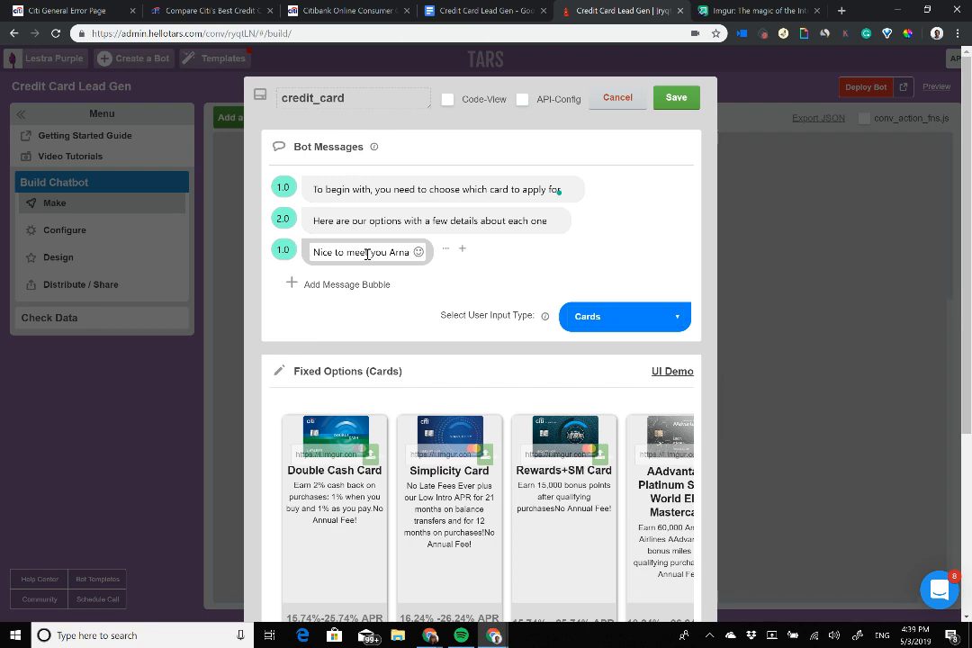
key("BackSpace")
type("{{urs")
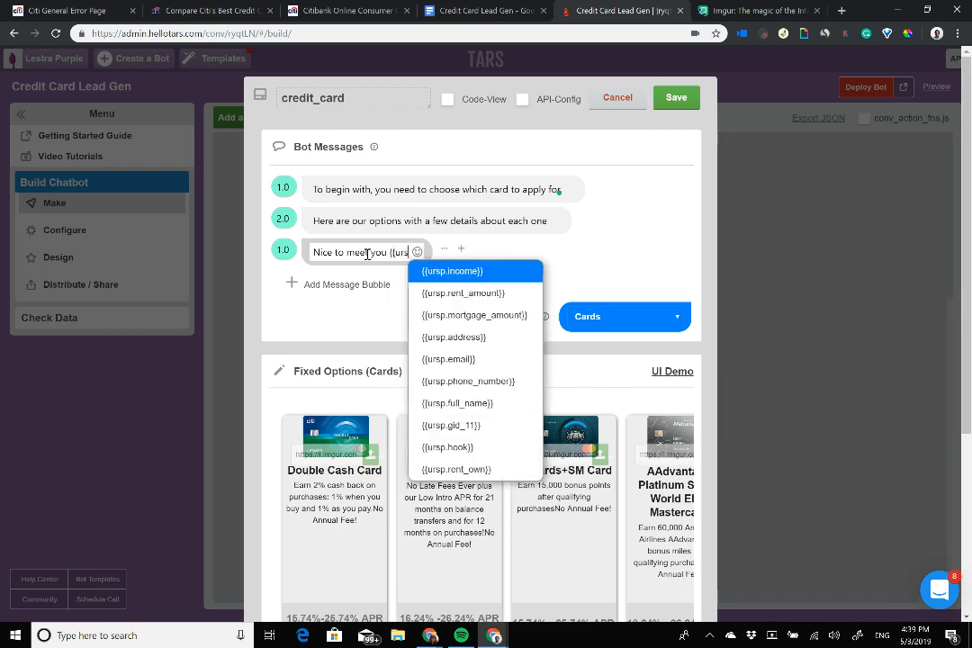
type("p.full_name}}")
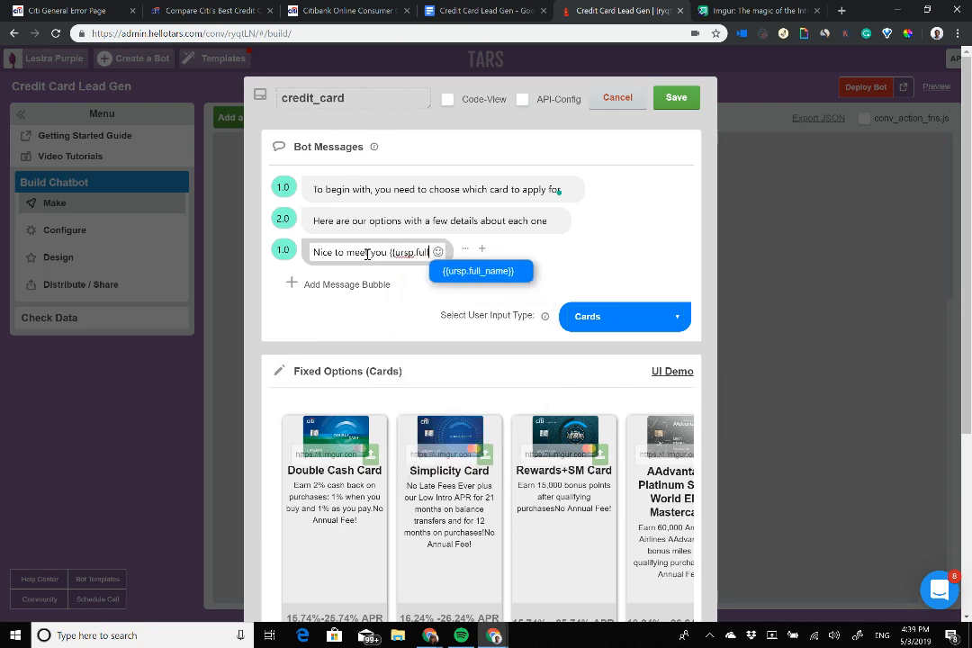
key("Return")
type("!")
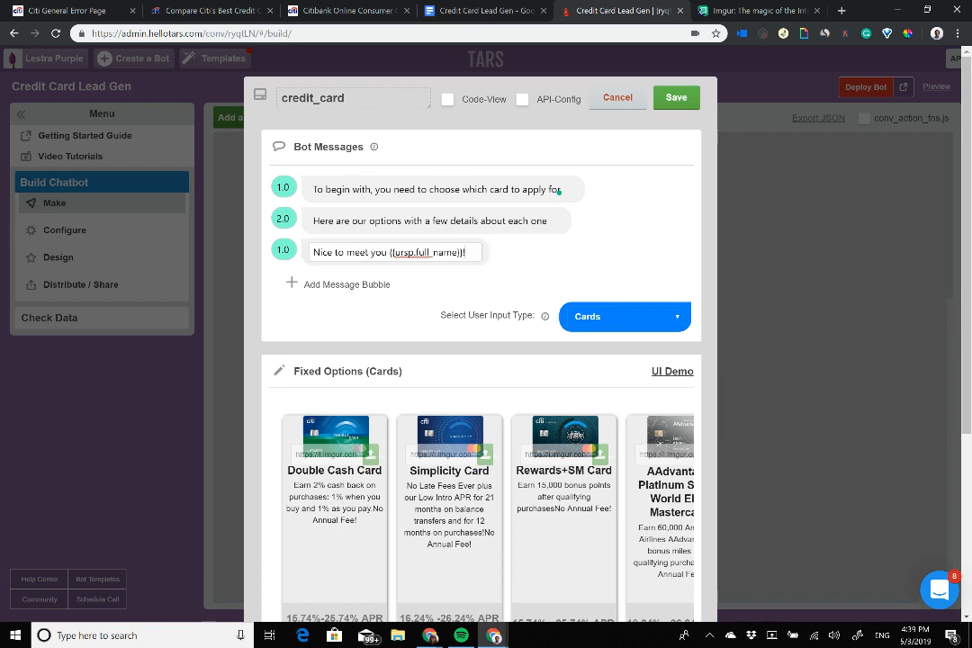
left_click_drag(283, 249, 285, 177)
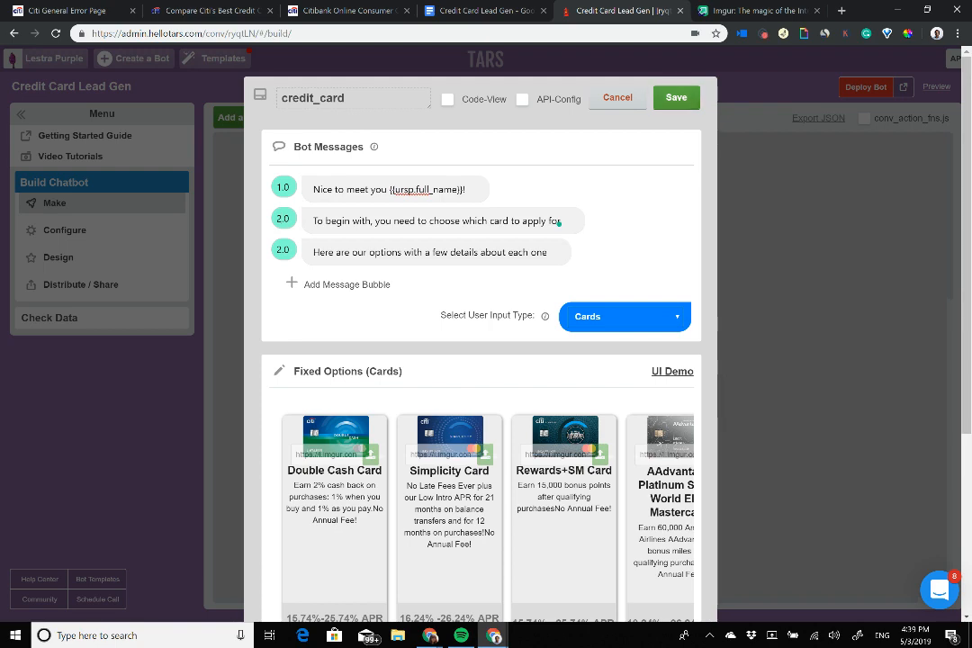
Step: Save the credit_card gambit and move the full_name gambit beneath hook on the canvas
left_click(676, 97)
left_click_drag(492, 322, 563, 306)
left_click(563, 306)
Step: Replace full_name's first message with 'Great! First of all, introductions are in order'
left_click(382, 191)
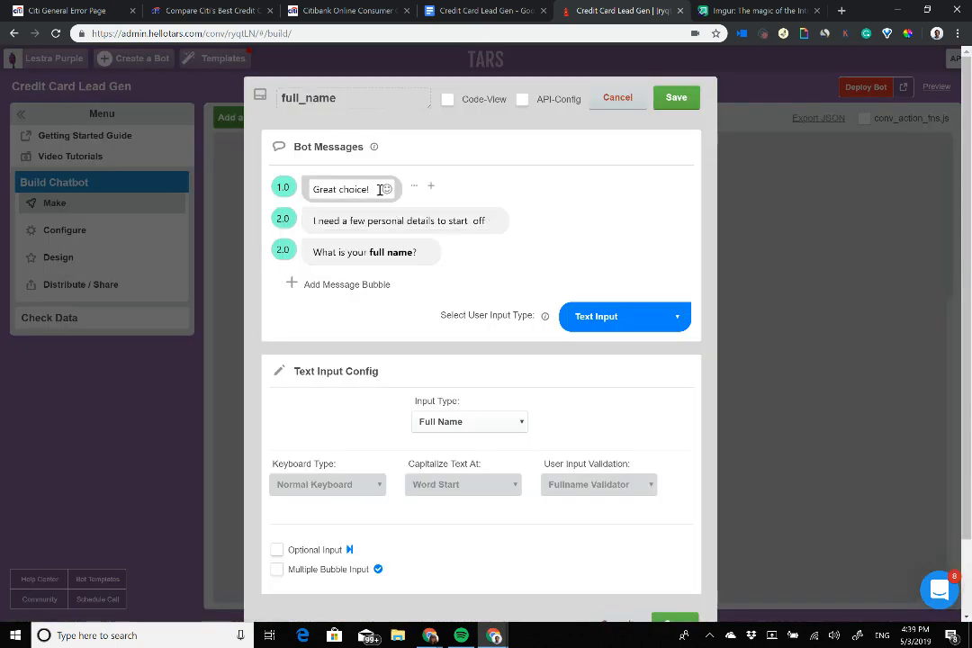
left_click_drag(382, 191, 209, 169)
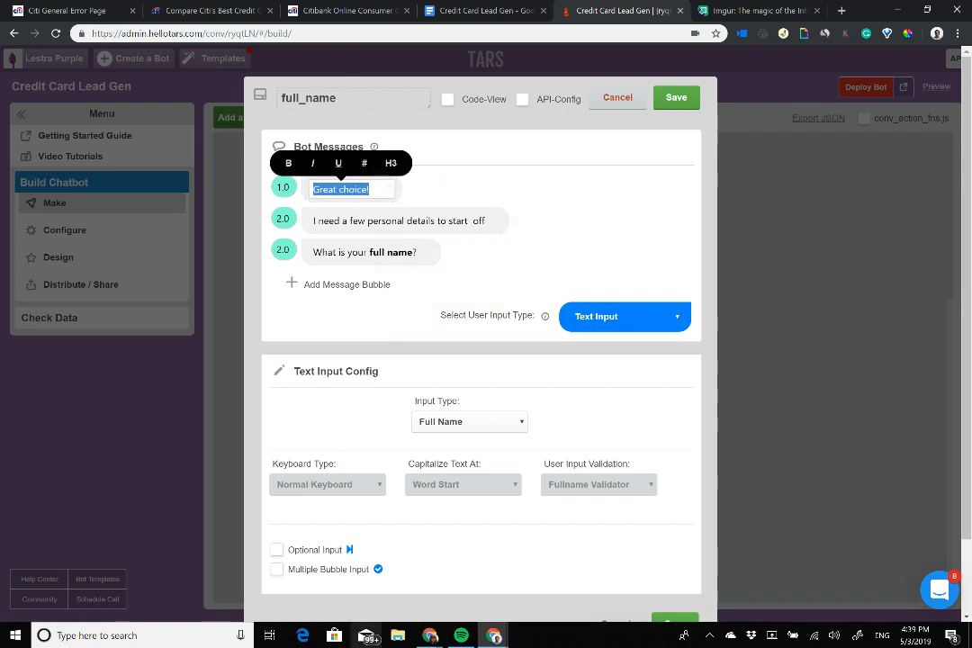
key("BackSpace")
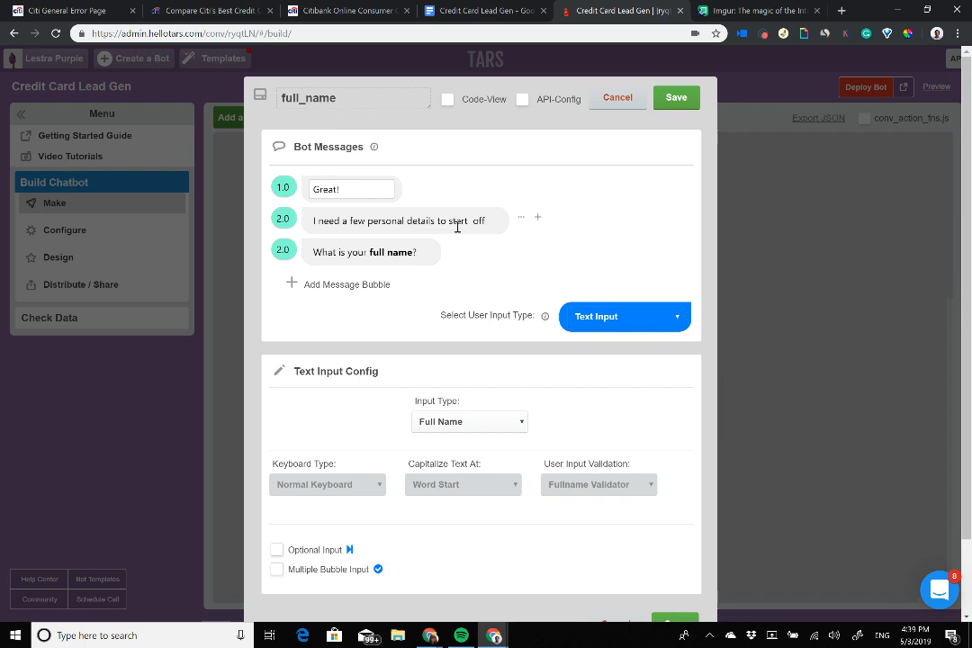
type("Great! First of al")
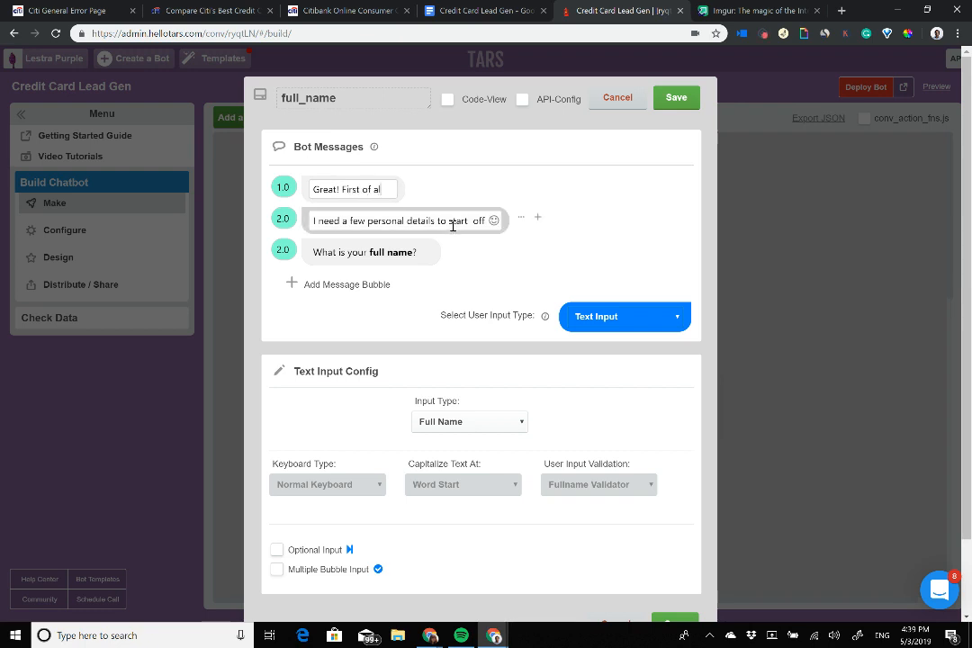
type("l, introductr")
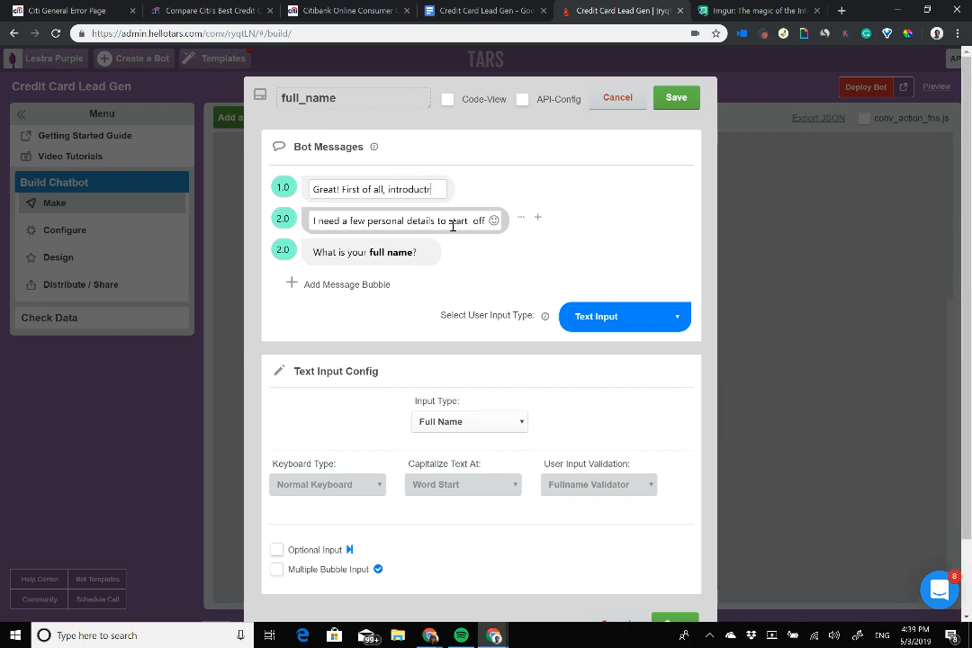
key("BackSpace")
type("ions are in order")
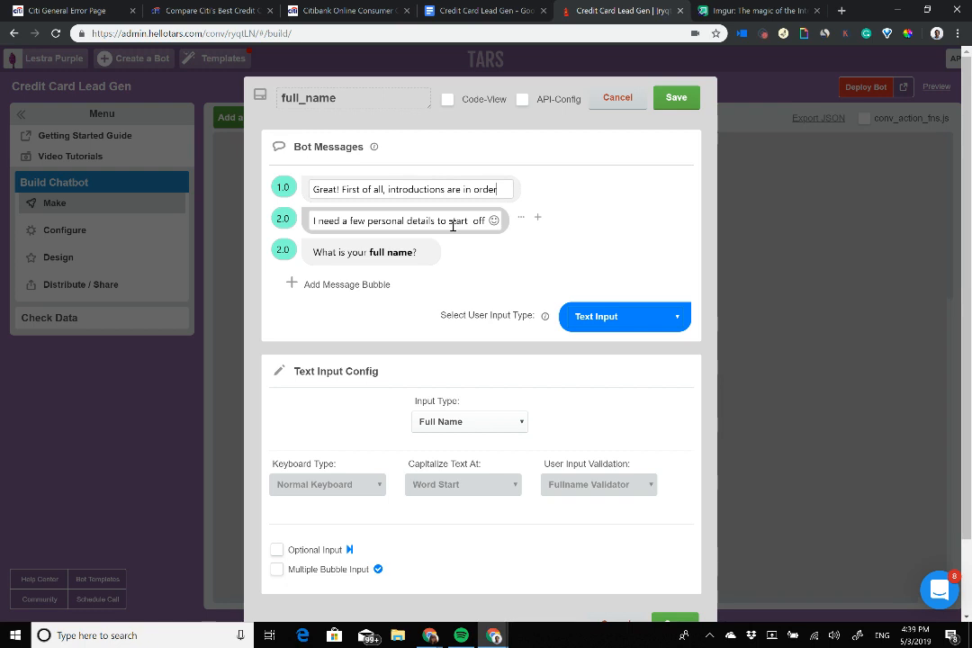
Step: Change full_name's second message to 'I'm the Citi Virtual Assistant' and save the gambit
triple_click(453, 226)
type("I'm ")
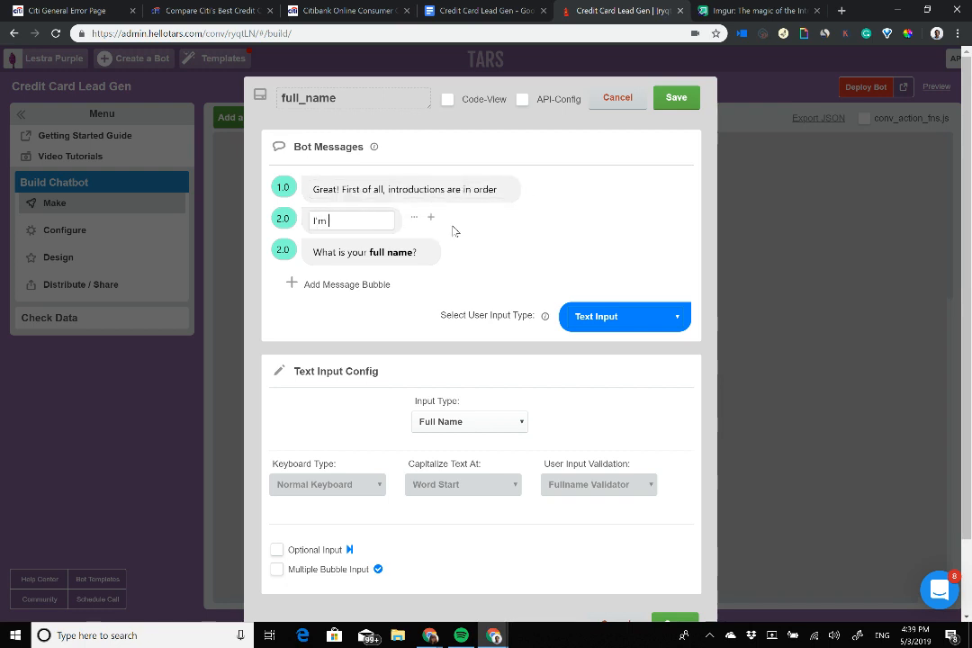
type("the CIti Virua")
key("BackSpace")
key("BackSpace")
type("tual Assist")
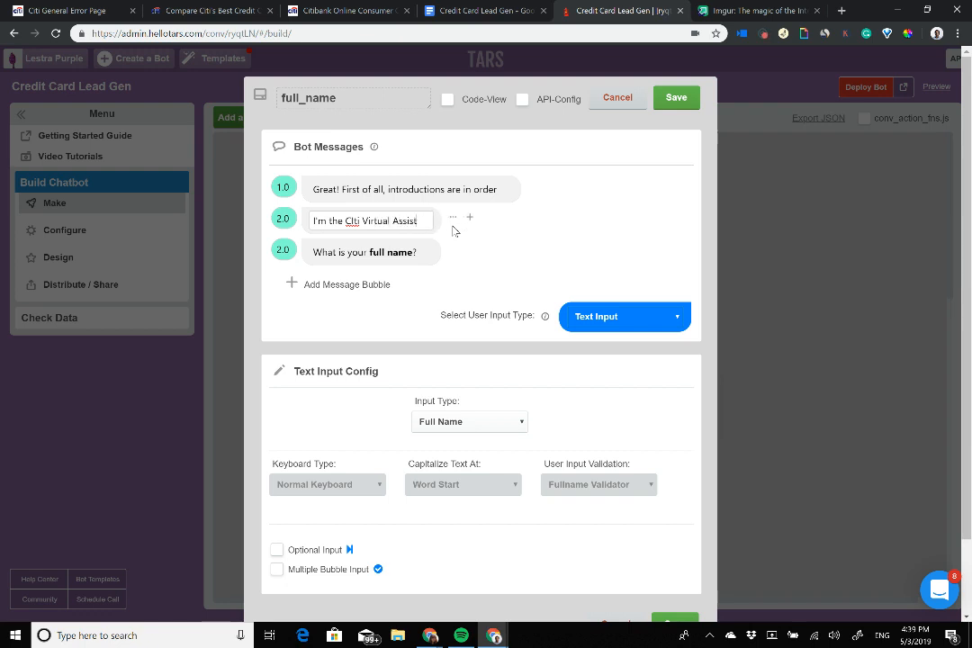
type("ant")
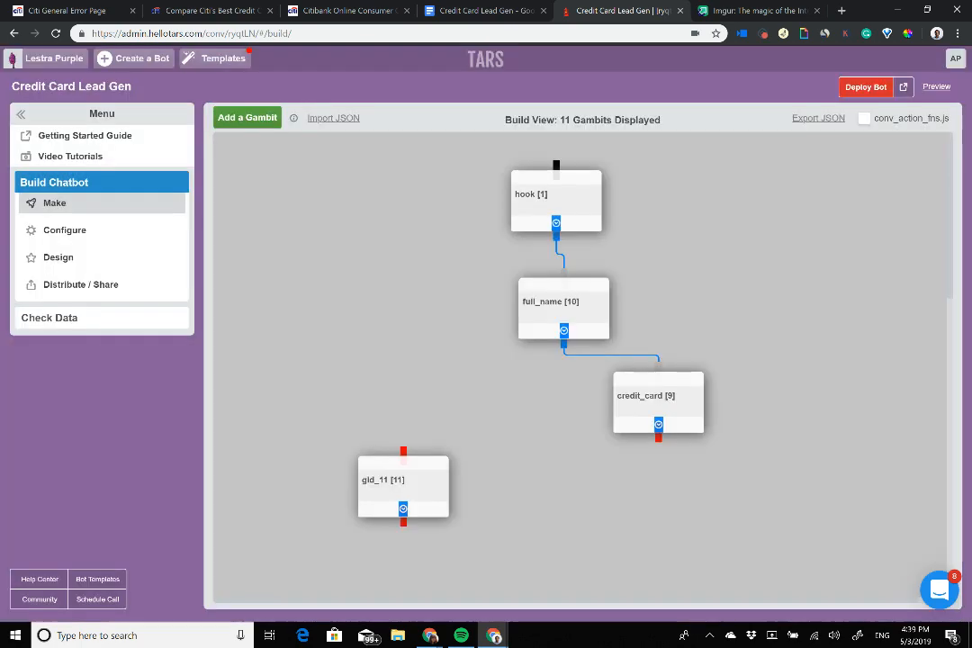
left_click(676, 97)
Step: Reopen and re-save the hook and full_name gambits
left_click(556, 199)
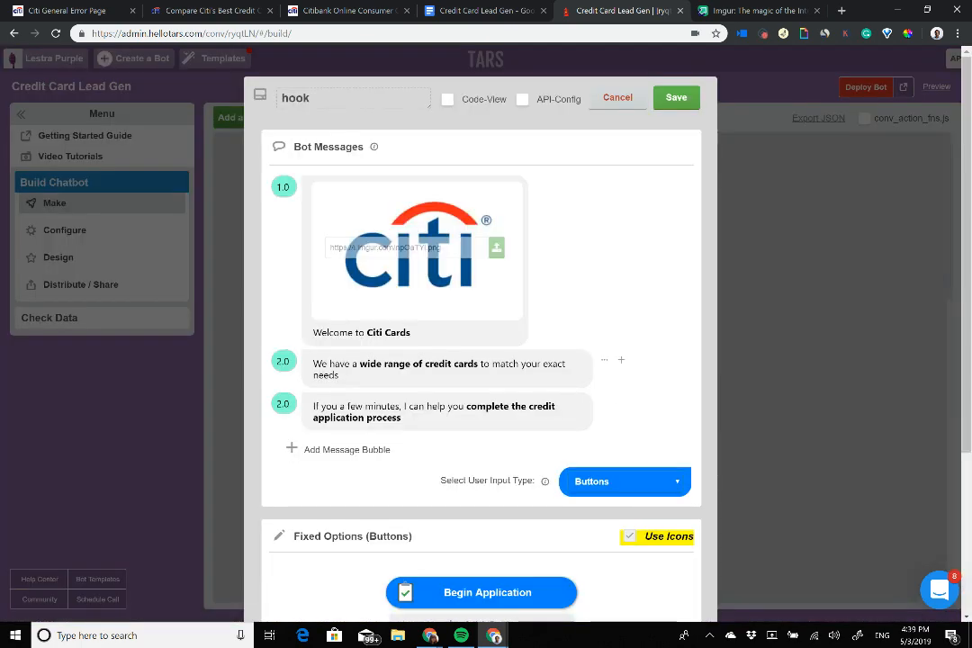
left_click(676, 97)
left_click(565, 305)
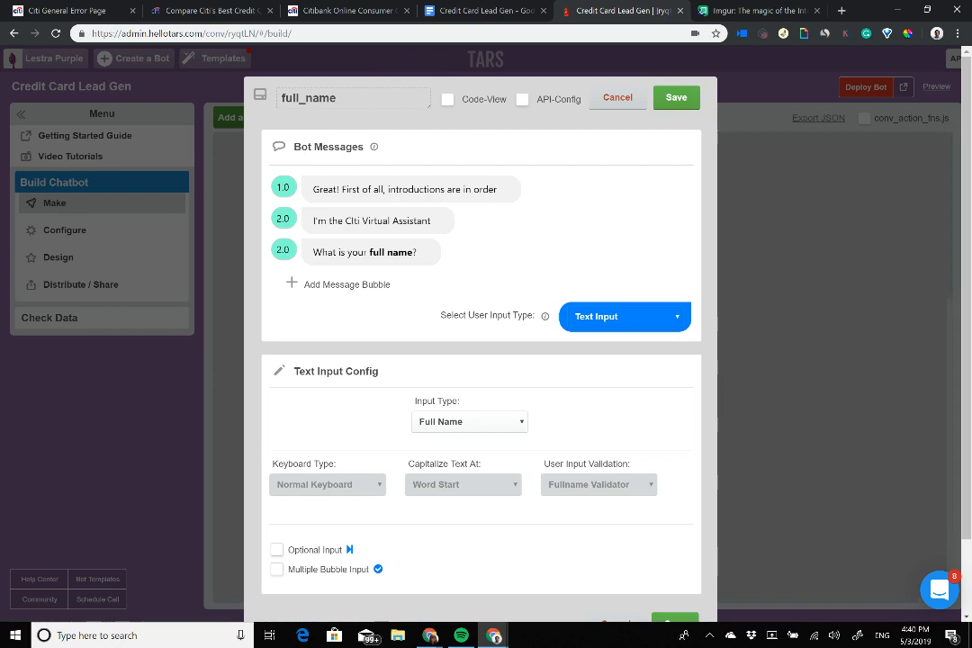
left_click(676, 97)
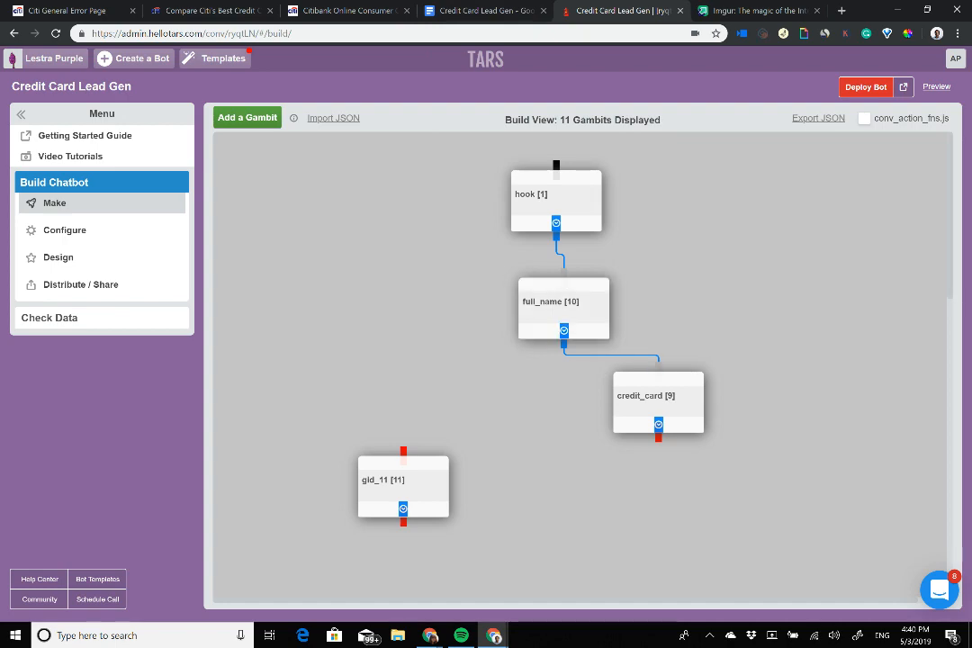
Step: Select the greeting text in credit_card's first message, then close the editor
left_click(658, 400)
left_click(328, 189)
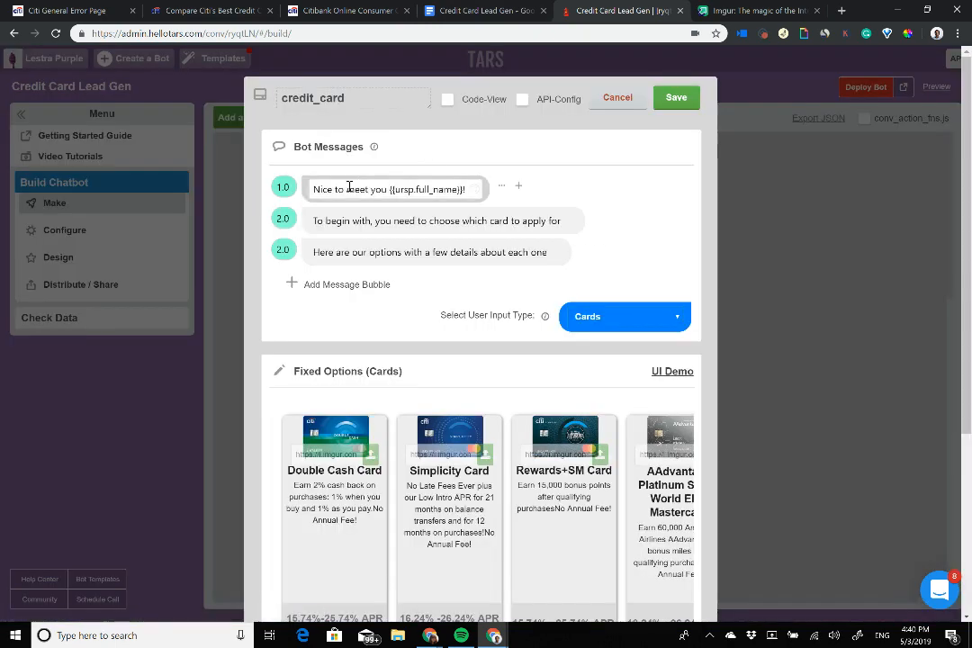
left_click_drag(327, 189, 466, 189)
left_click(676, 97)
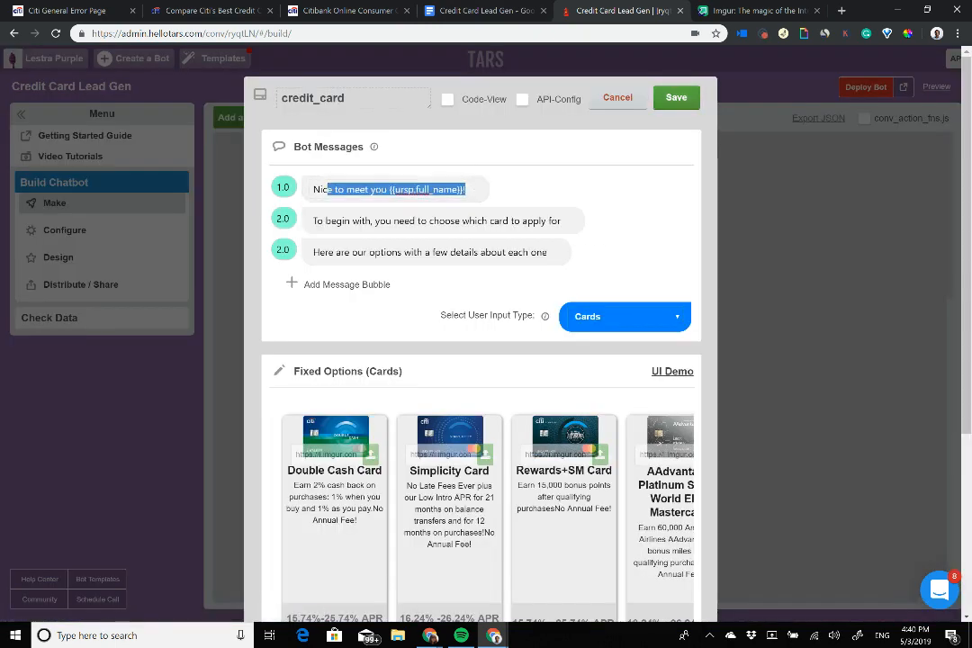
Step: Connect credit_card to gid_11 and start retyping gid_11's first message as 'Grest choic'
left_click_drag(658, 438, 660, 503)
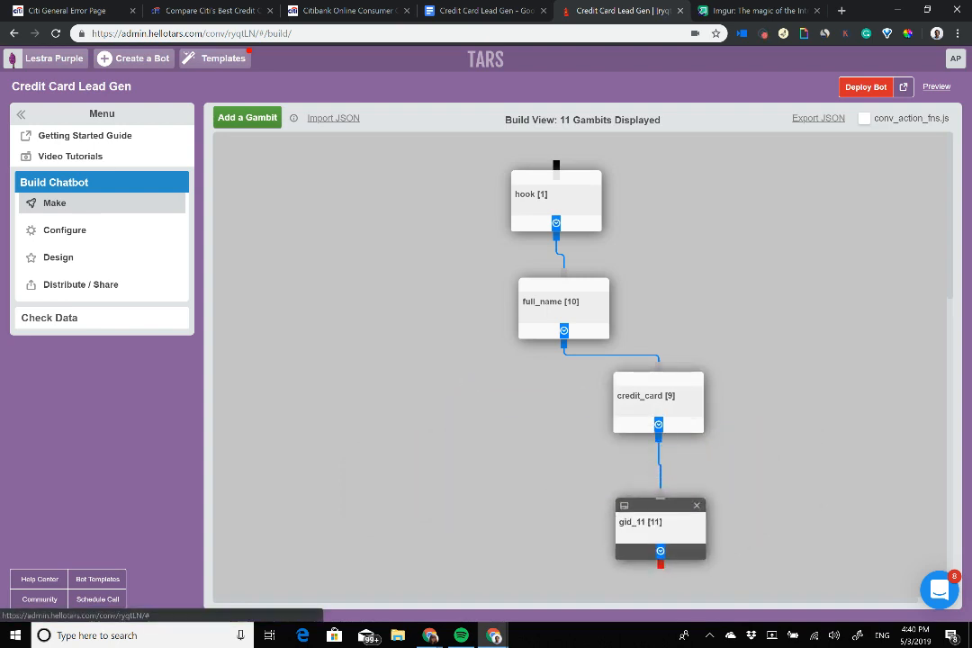
left_click(660, 524)
triple_click(442, 188)
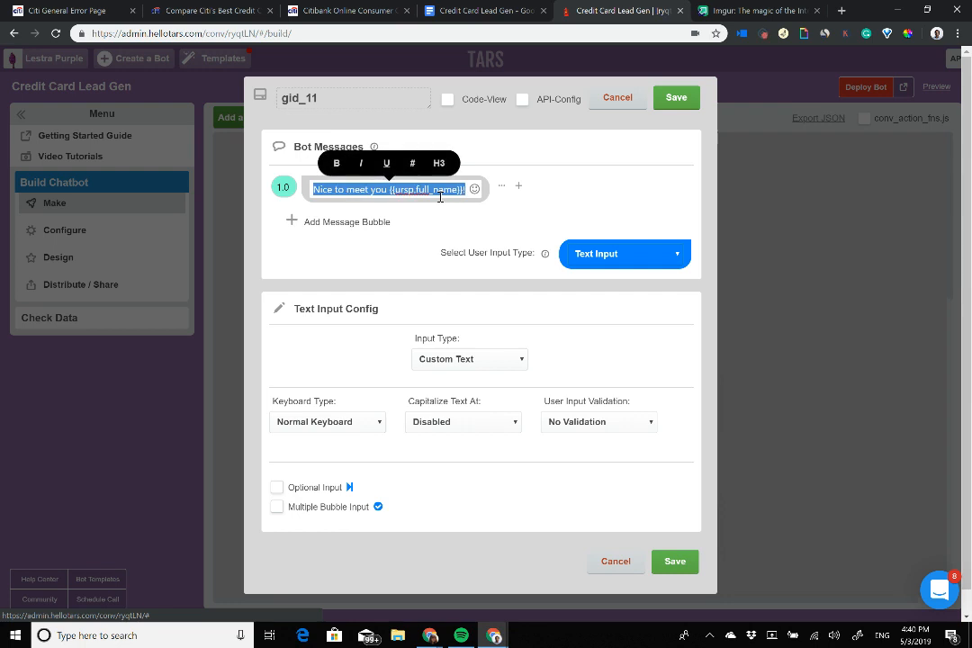
type("Grest")
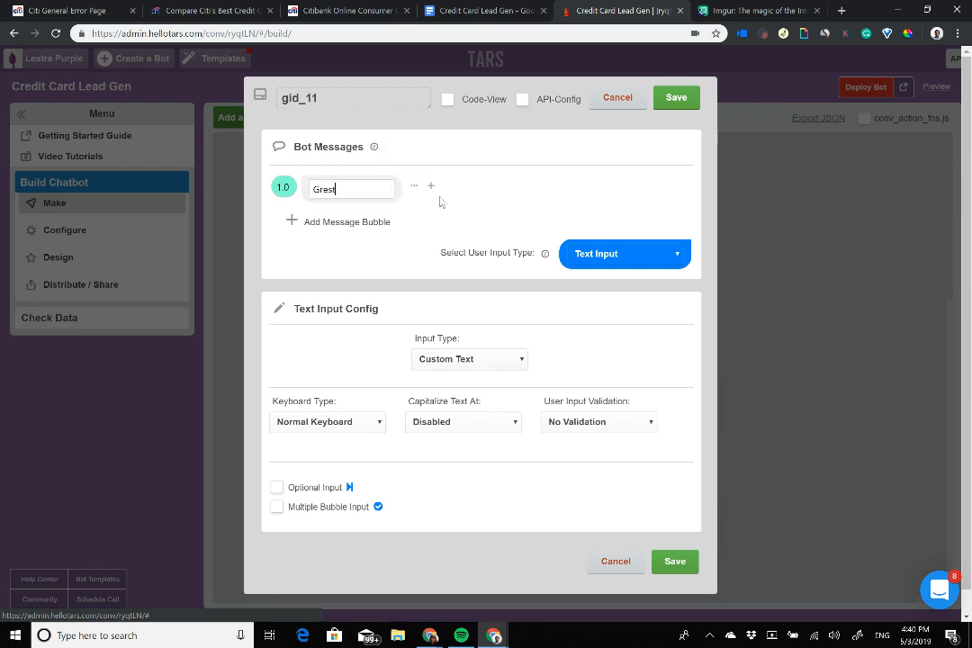
type(" choice!")
Step: Strike through the Full Name line in the Credit Card Lead Gen checklist
left_click(481, 10)
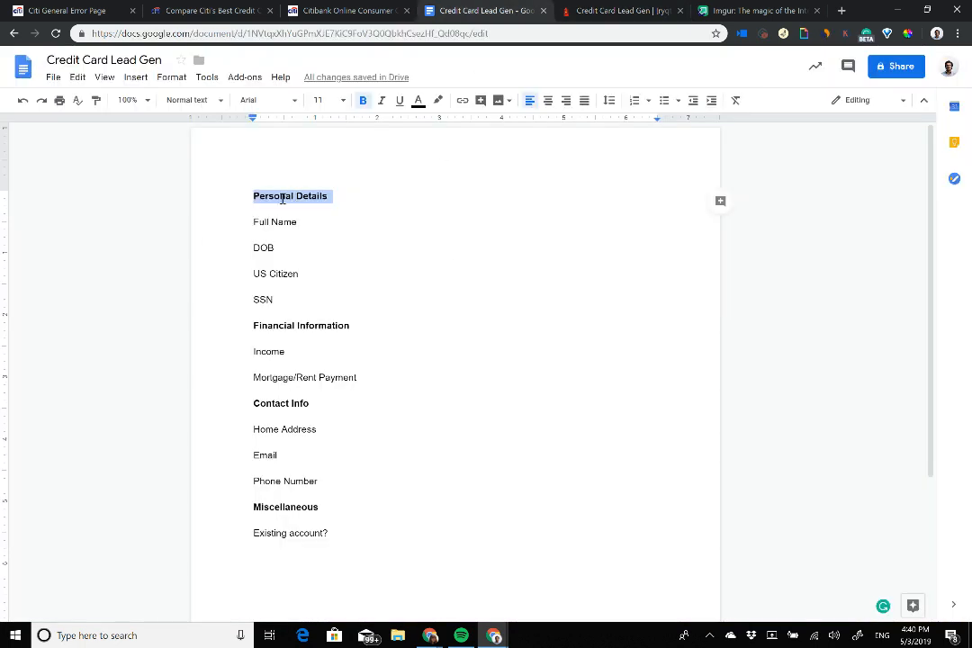
left_click_drag(249, 217, 339, 302)
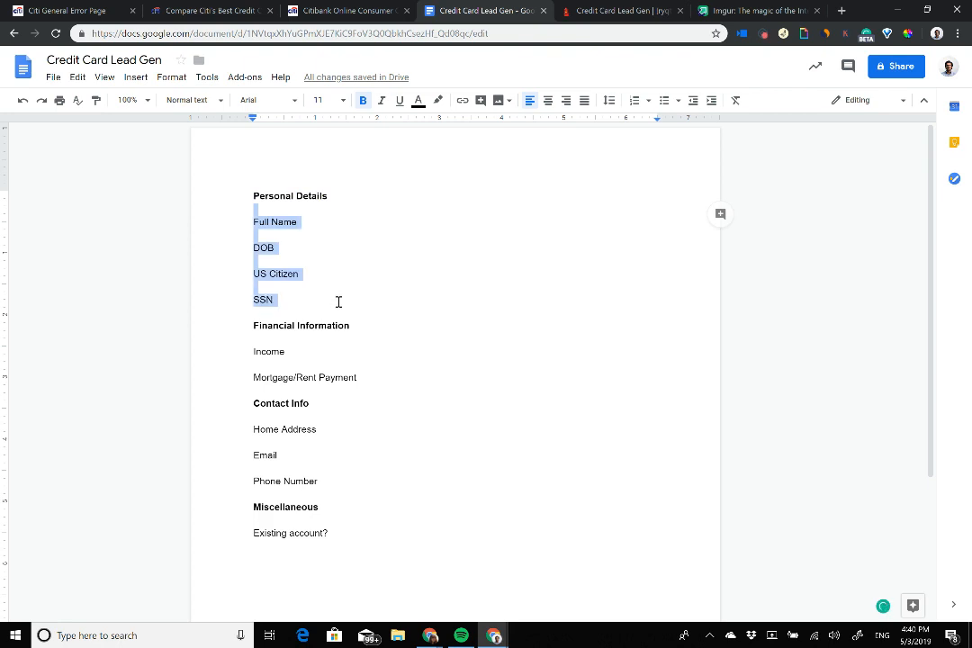
left_click(273, 252)
left_click_drag(311, 222, 201, 222)
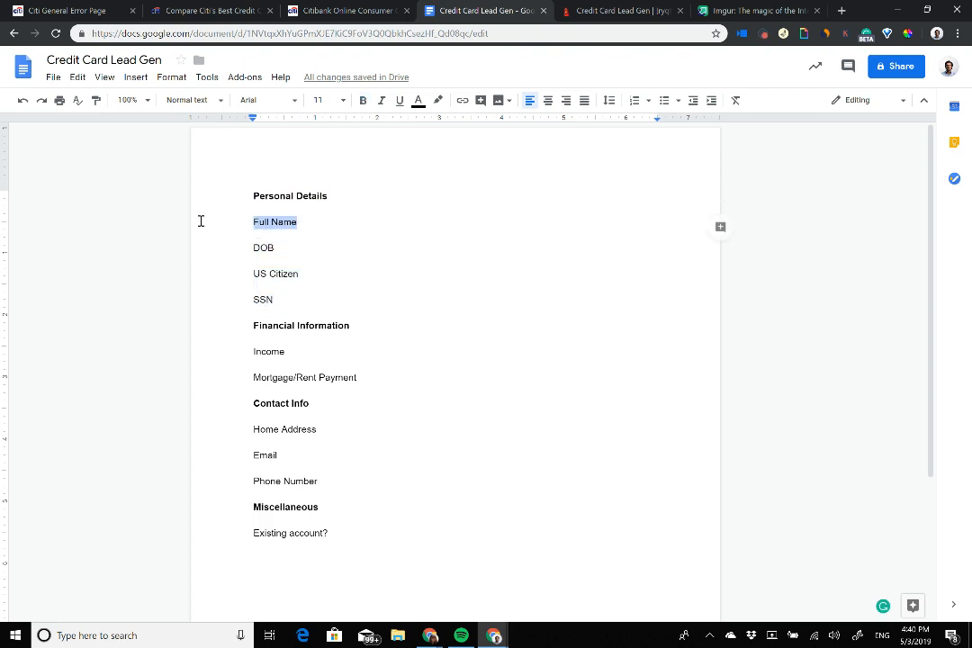
key("alt+shift+5")
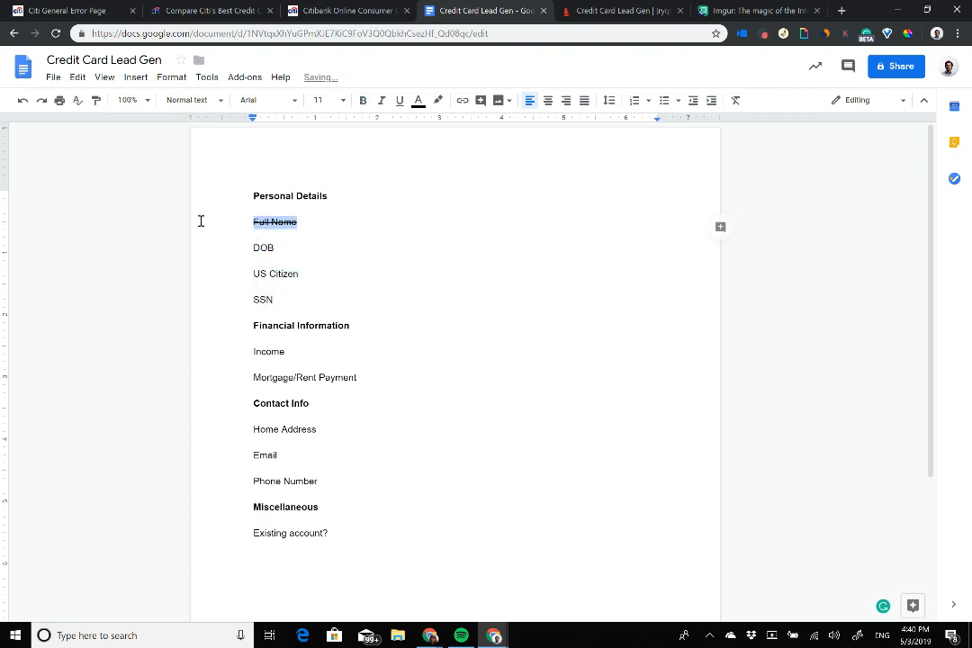
Step: Strike through the Personal Details heading and return to the TARS builder
left_click(363, 202)
left_click_drag(363, 202, 244, 194)
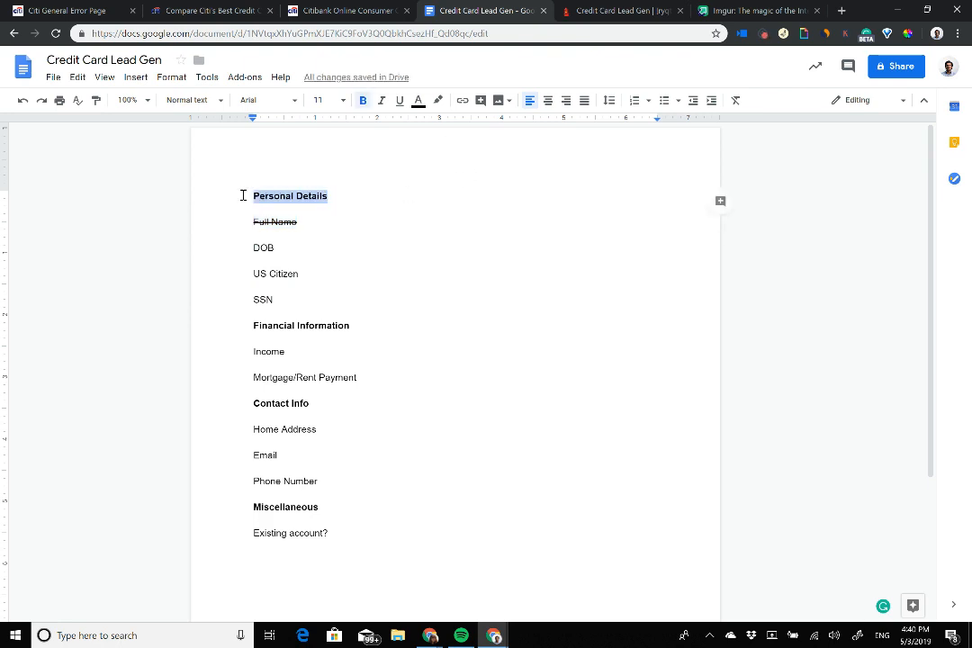
key("alt+shift+5")
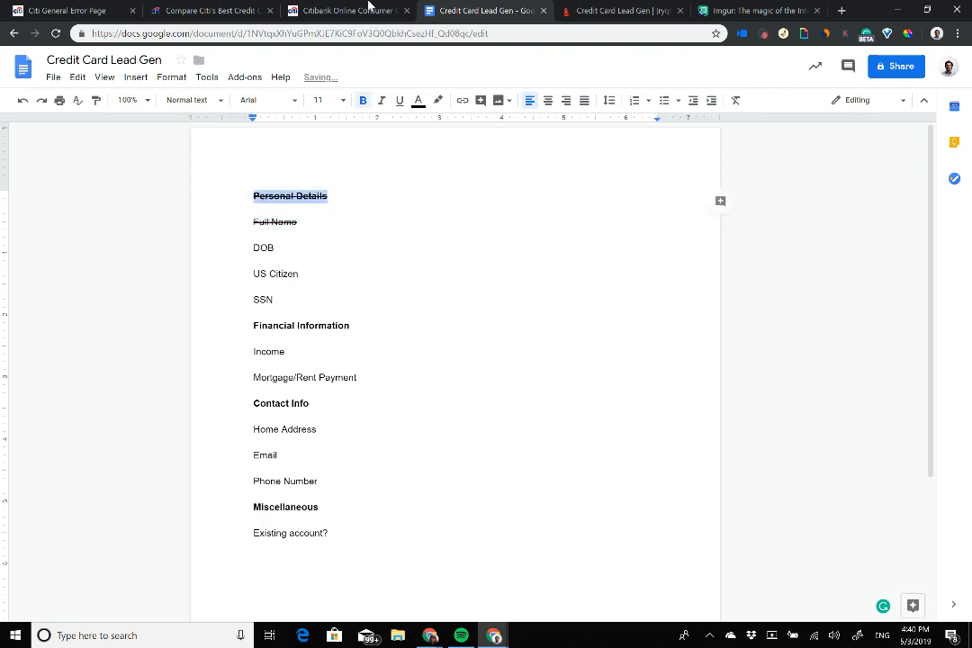
left_click(619, 9)
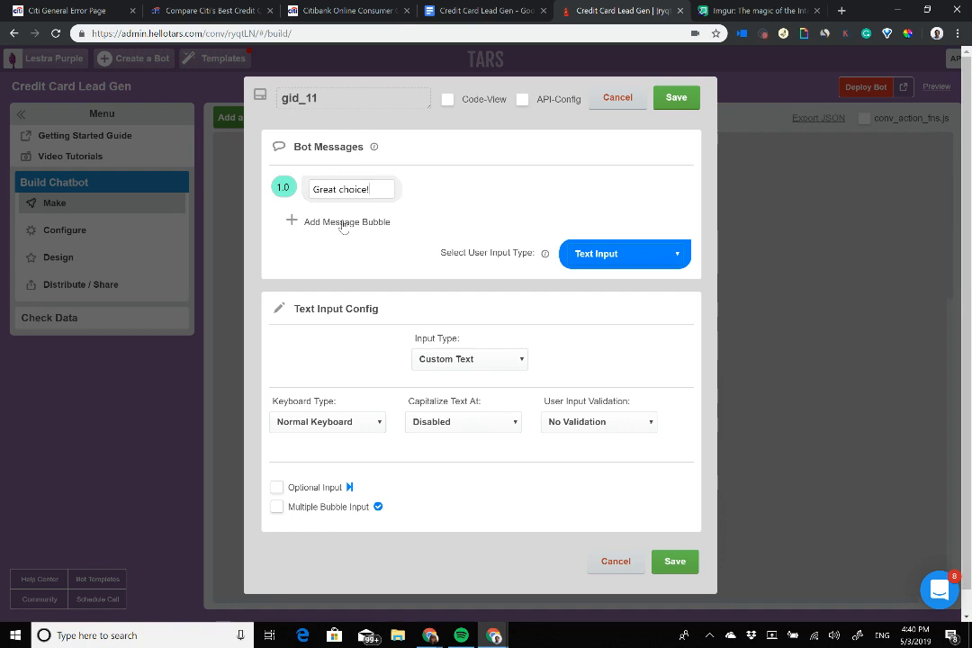
Step: Add a second bubble to gid_11 and type 'Now I need a few person'
left_click(340, 222)
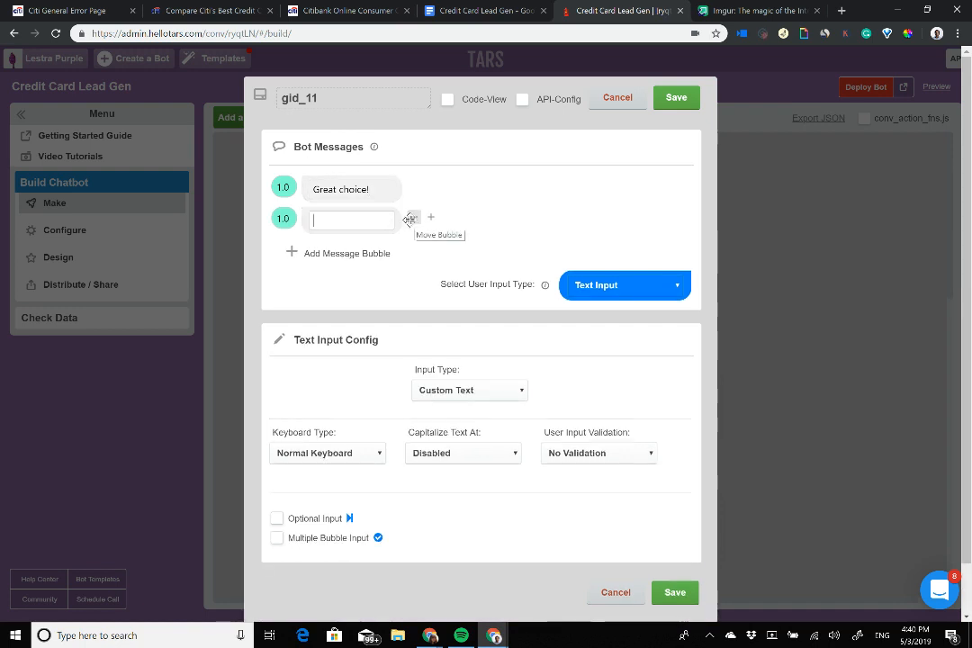
type("Now I need ")
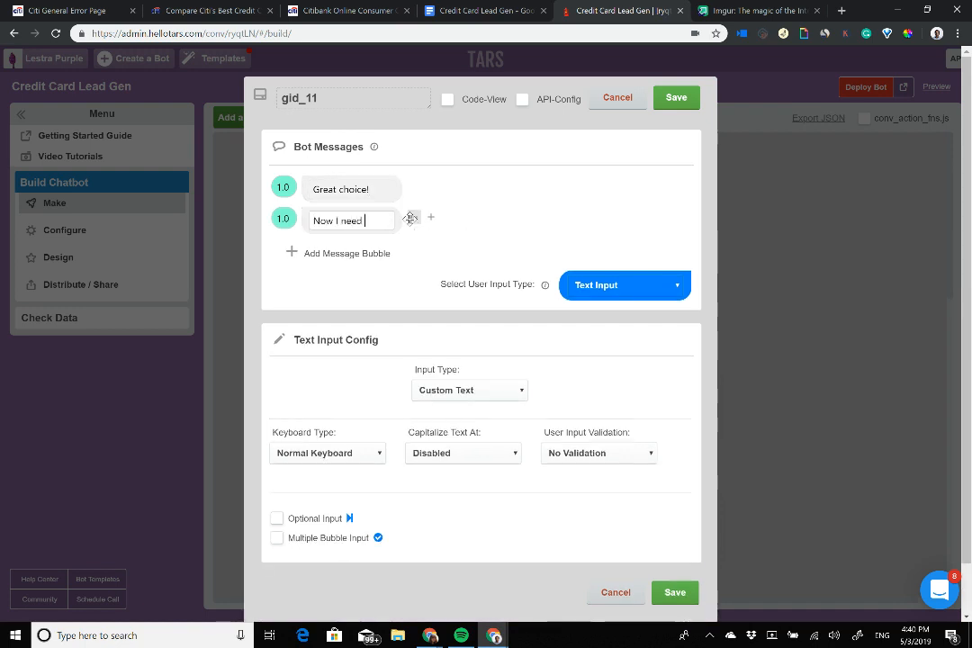
type("a few person")
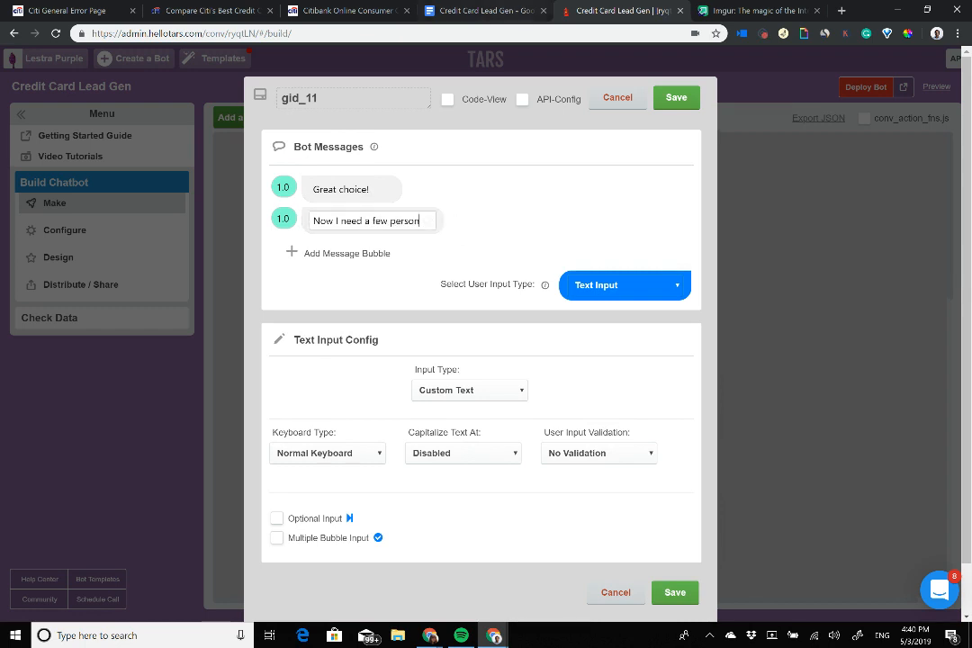
key("ctrl+shift+Tab")
Step: Move the struck-through Full Name line above the Personal Details heading
left_click_drag(254, 247, 324, 312)
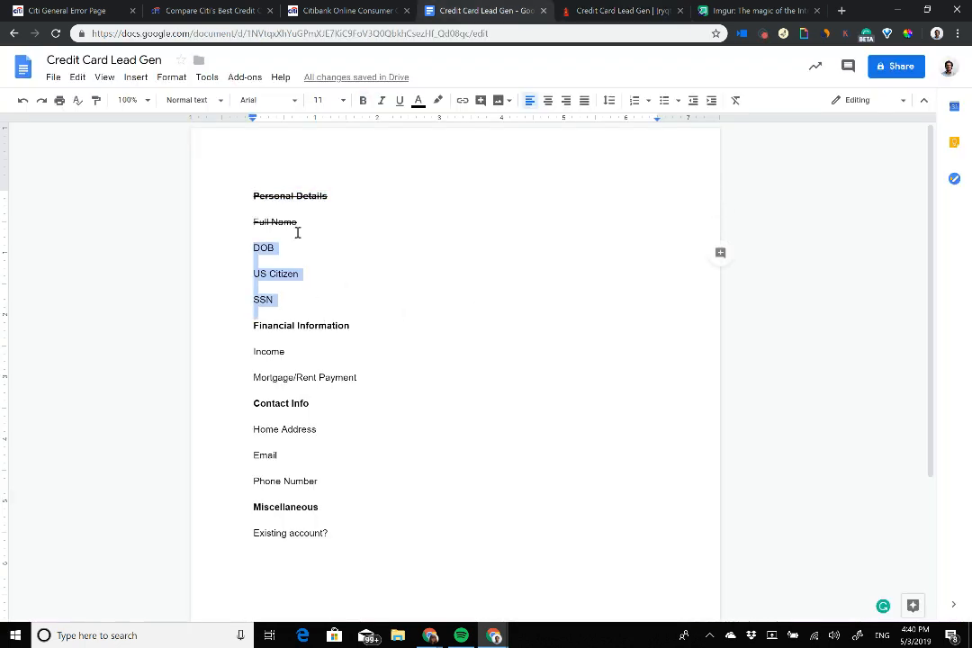
left_click_drag(314, 218, 230, 219)
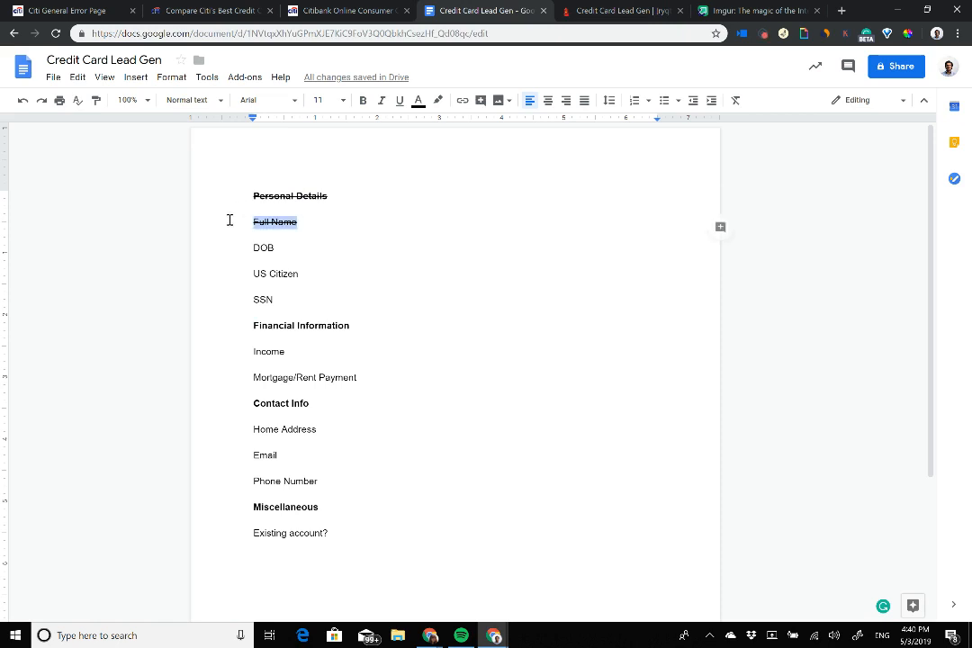
key("BackSpace")
key("BackSpace")
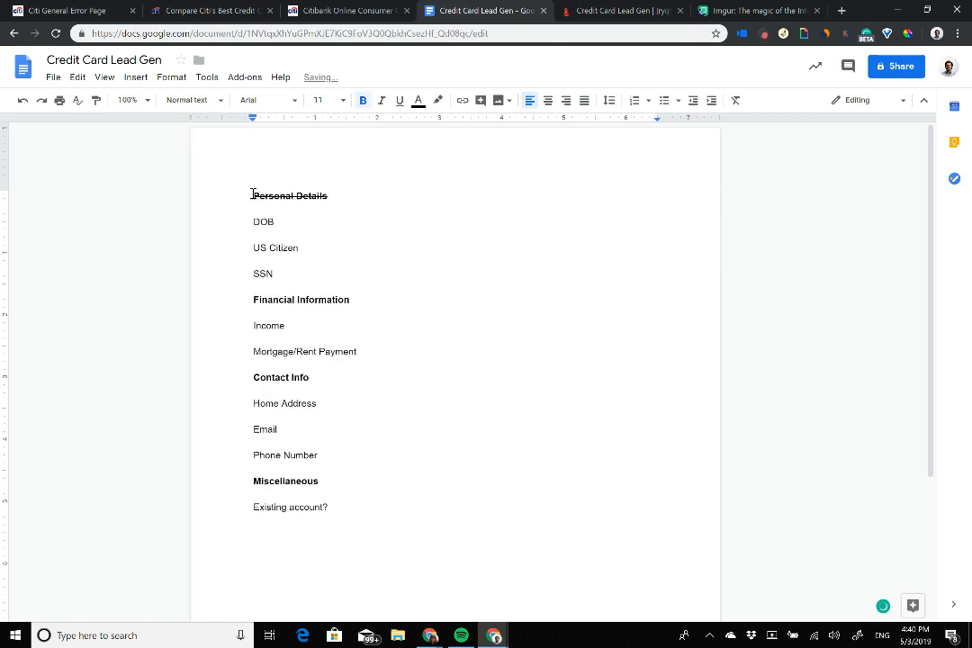
left_click(253, 195)
key("Return")
key("ctrl+z")
key("ctrl+z")
key("ctrl+z")
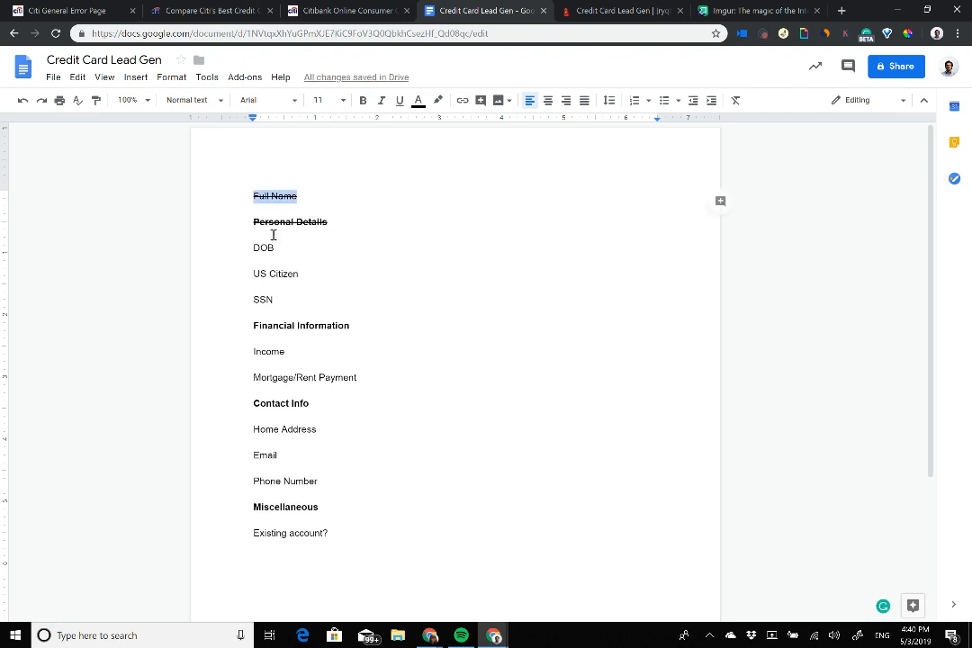
Step: Reselect the Full Name line now at the top of the checklist
left_click_drag(254, 222, 320, 534)
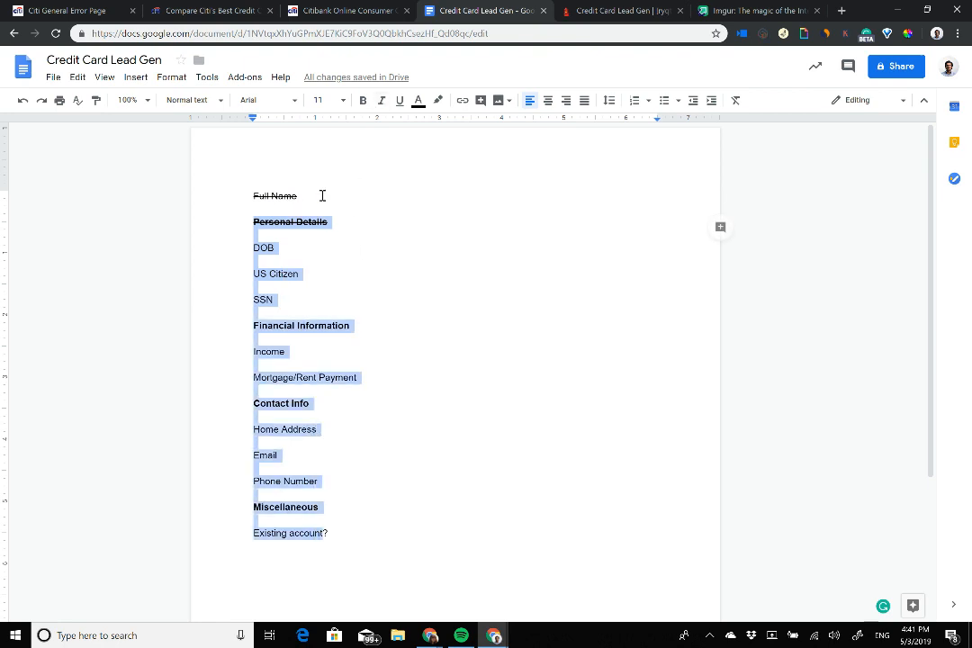
left_click_drag(322, 195, 242, 195)
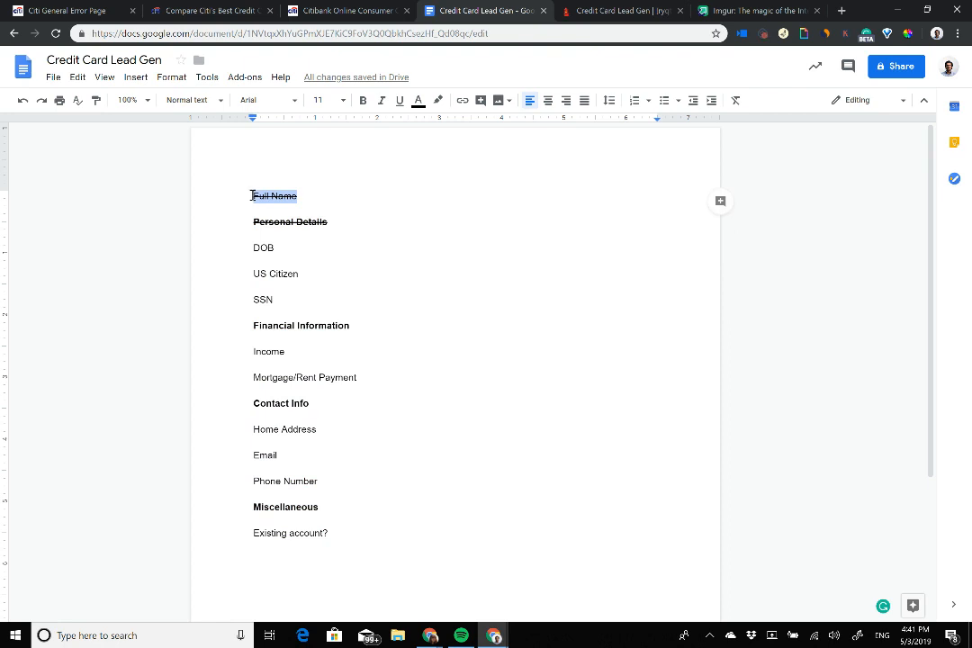
left_click(296, 195)
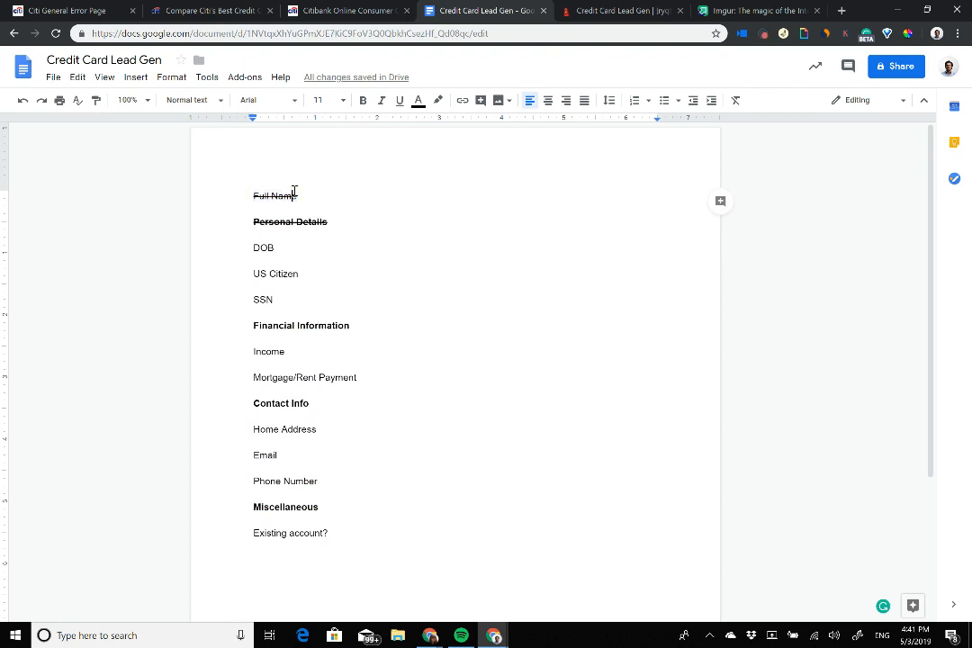
left_click_drag(311, 198, 224, 187)
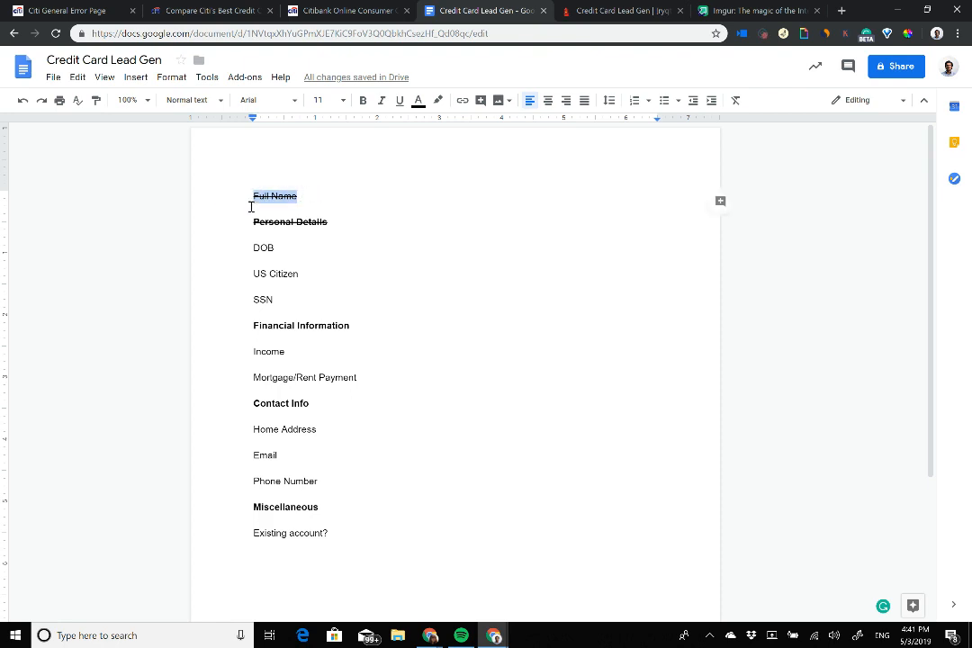
Step: Switch from the Google Docs outline to the TARS 'Credit Card Lead Gen' builder tab
left_click(601, 10)
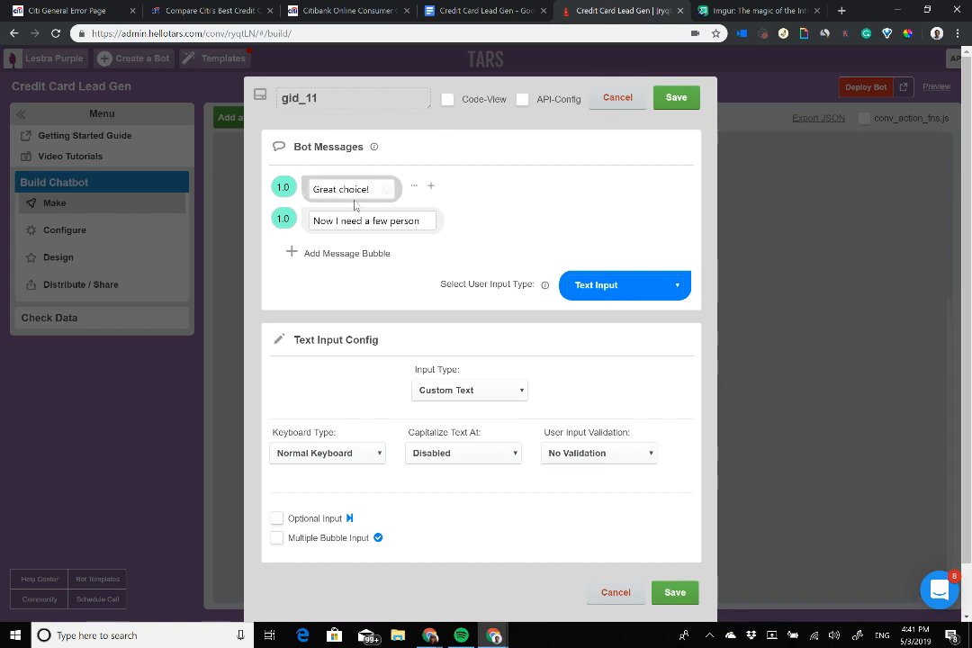
Step: Finish 'Now I need a few personal details' and add a 'What is your date of birth' bubble
type("al details")
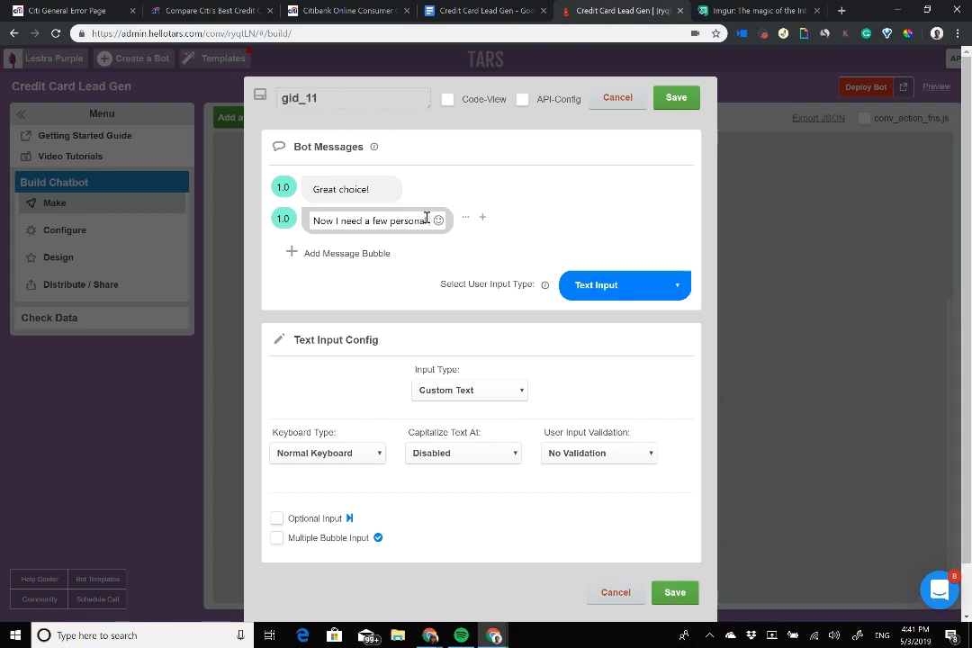
left_click(338, 253)
type("Wh")
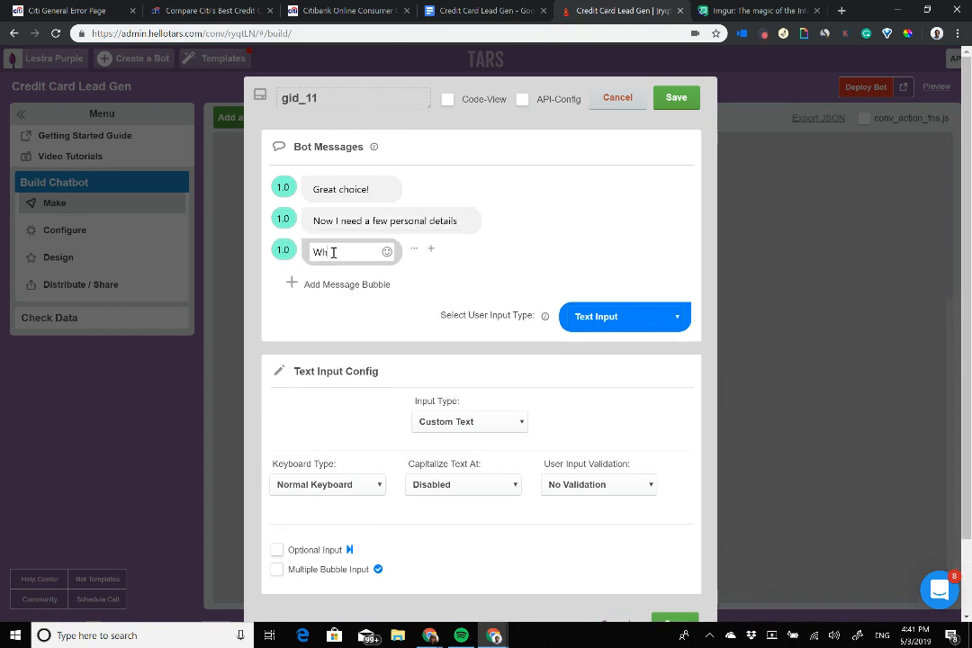
type("at is your date of birth")
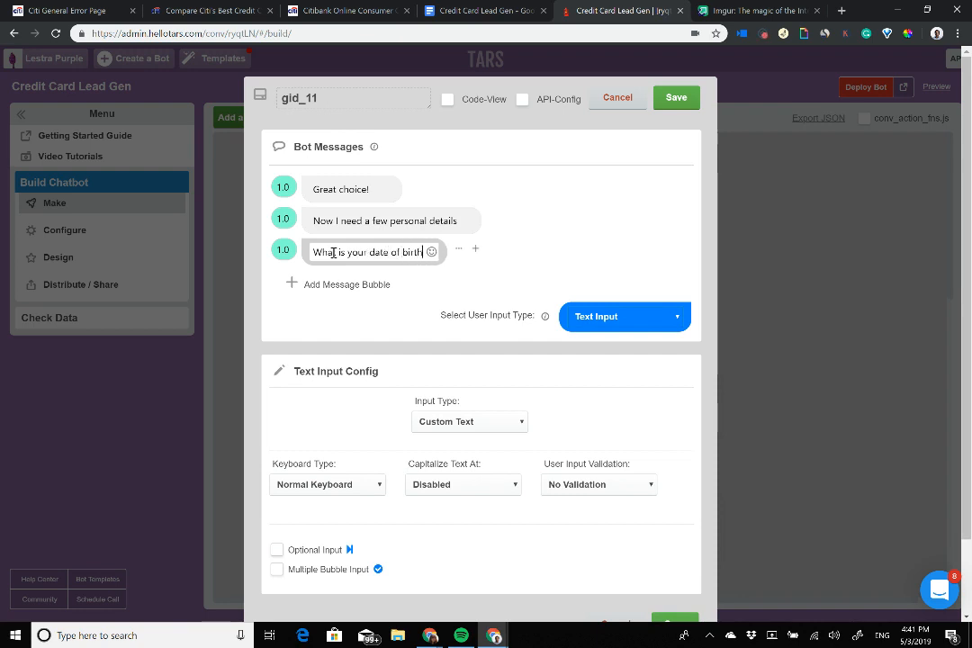
Step: Collect the answer with a past-dates-only Date Scroller, rename the gambit dob, and save
left_click(624, 316)
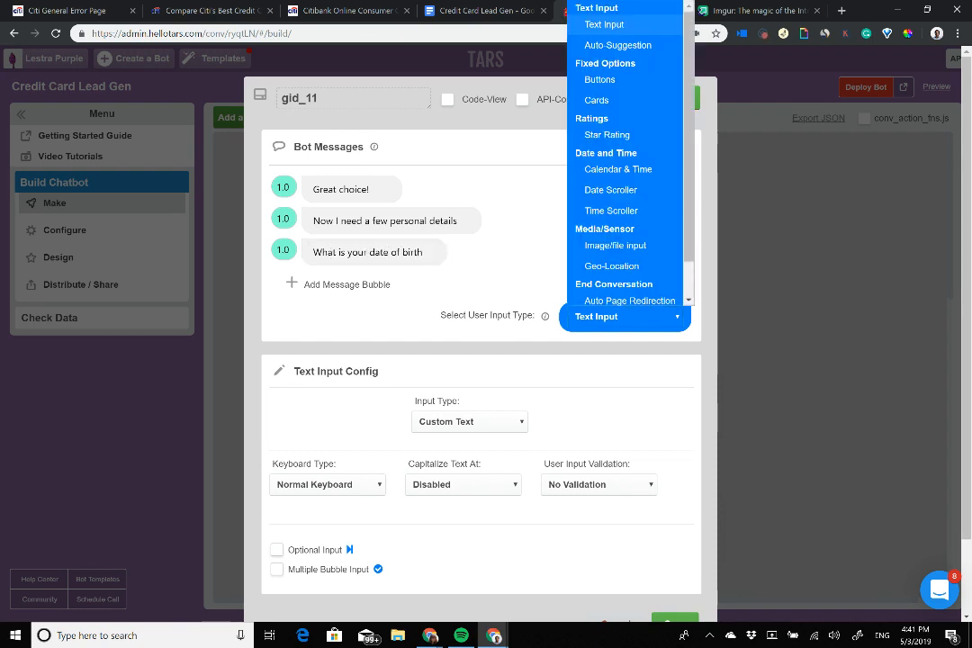
left_click(610, 184)
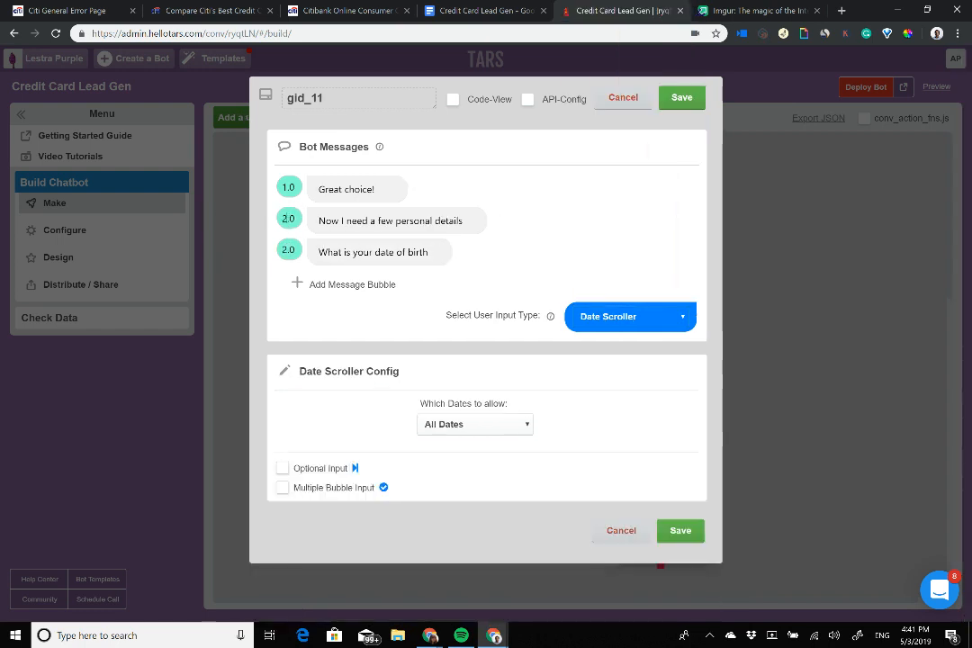
left_click(475, 424)
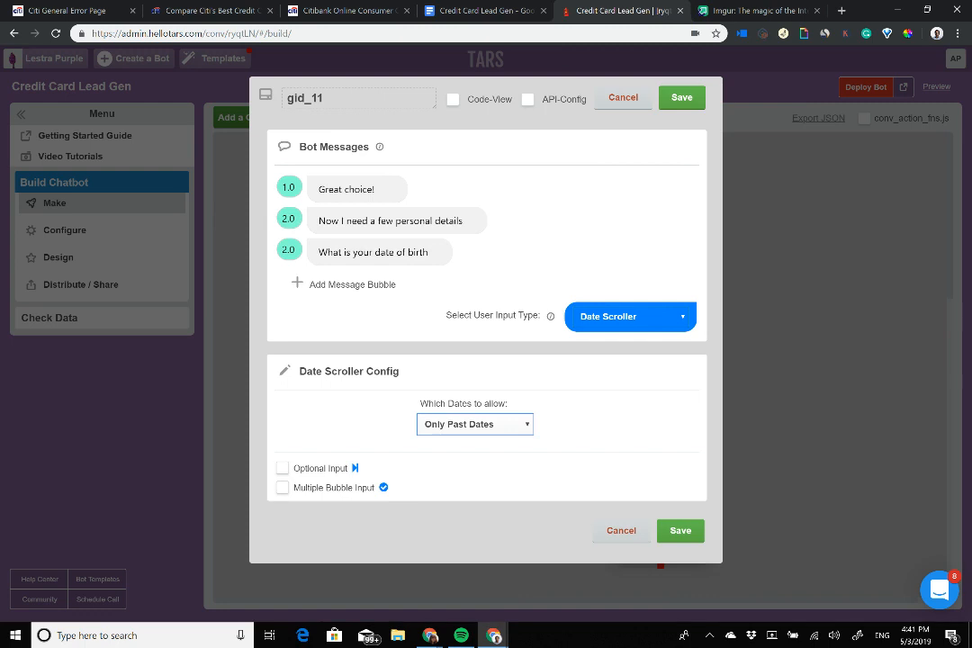
left_click(680, 531)
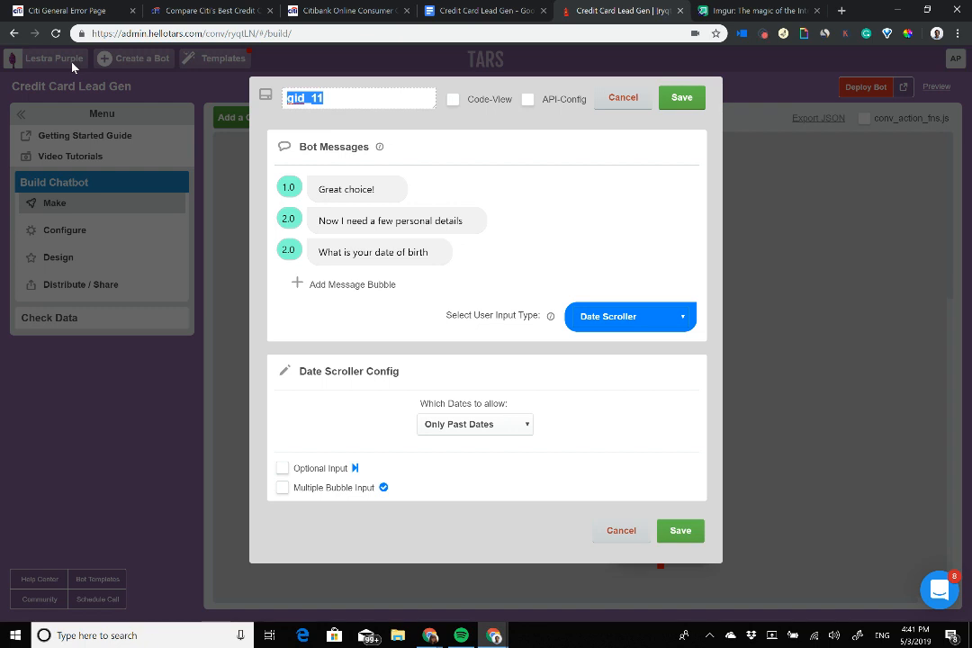
mouse_move(361, 189)
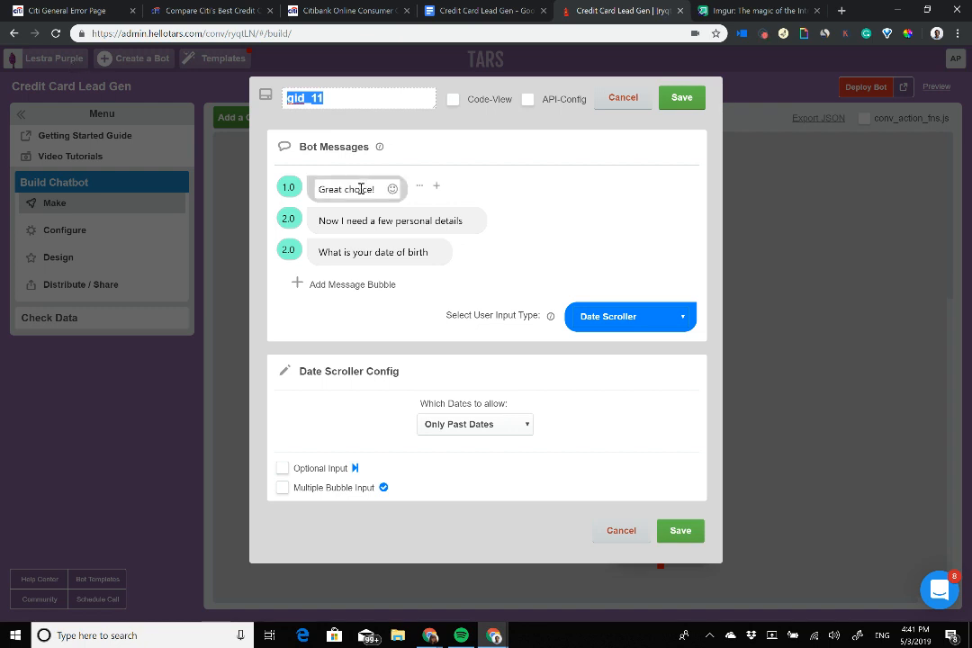
type("dob")
left_click(681, 97)
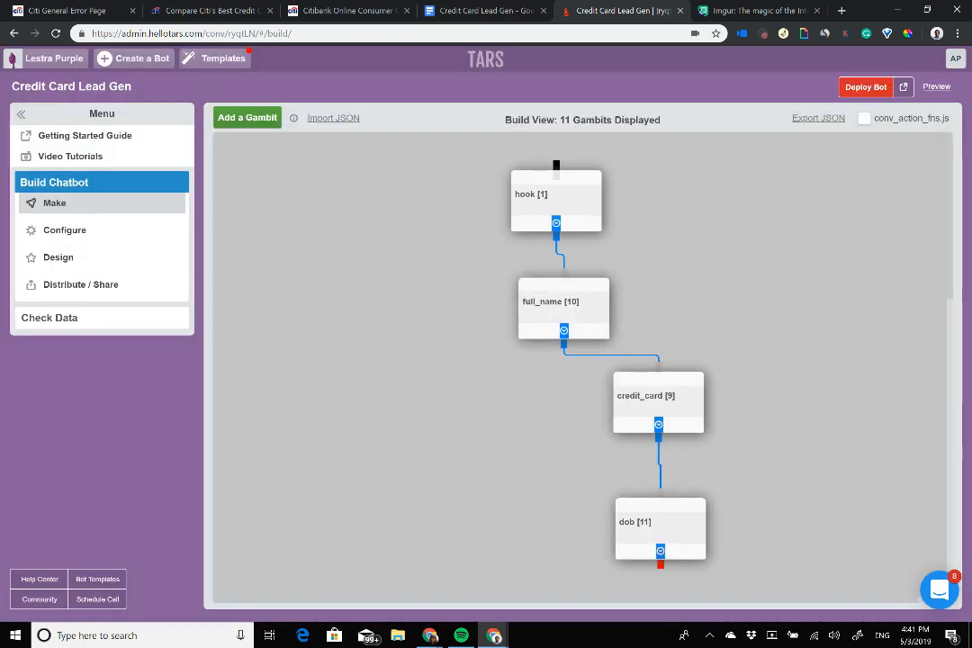
Step: Bold 'date of birth', add the question mark, and save the dob gambit
left_click(675, 529)
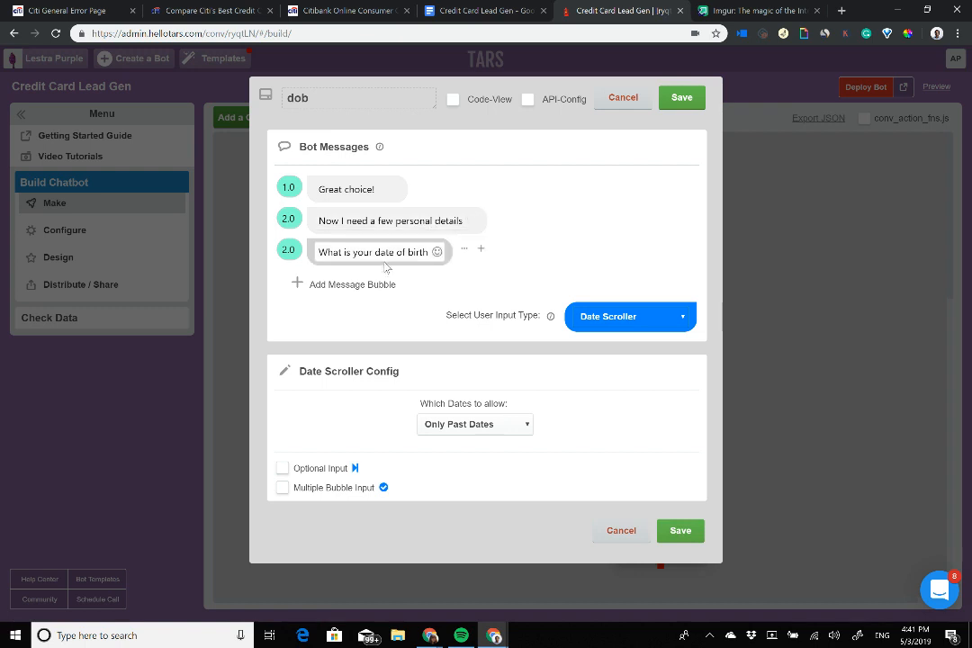
left_click_drag(373, 254, 429, 253)
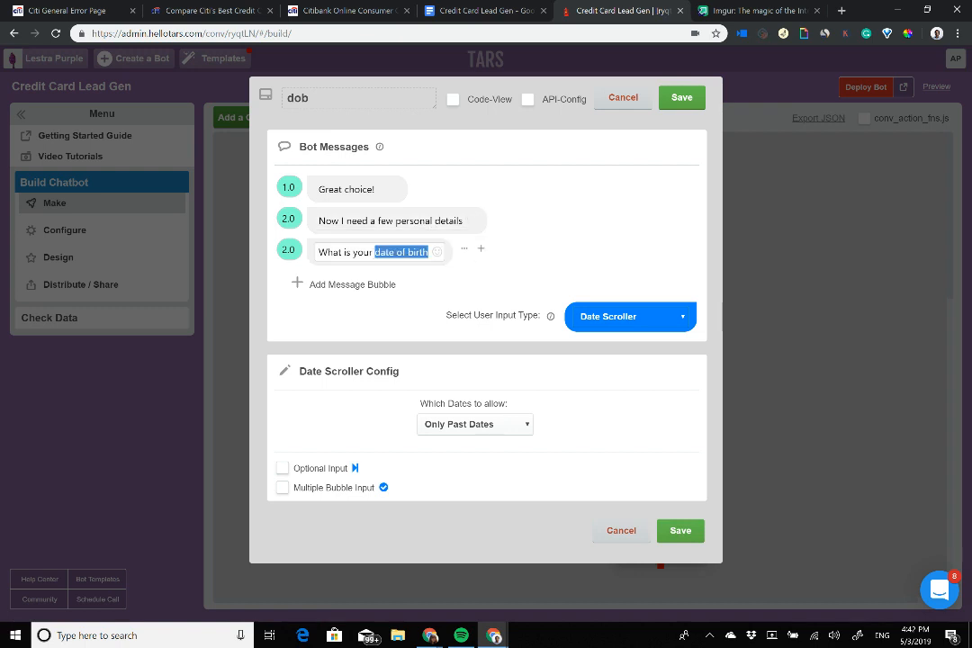
key("ctrl+b")
key("Right")
type("?")
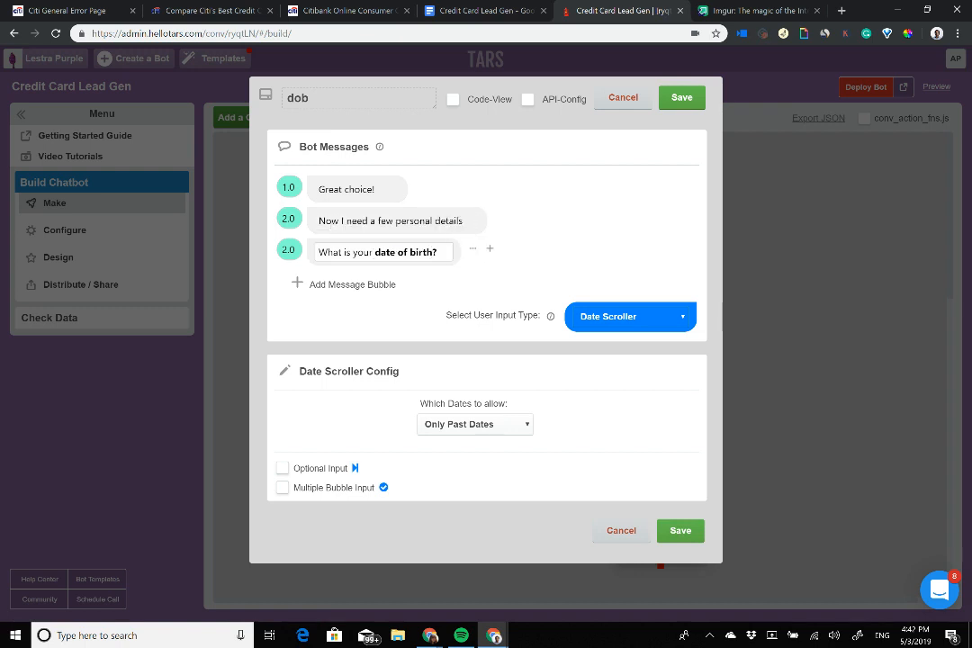
left_click(681, 97)
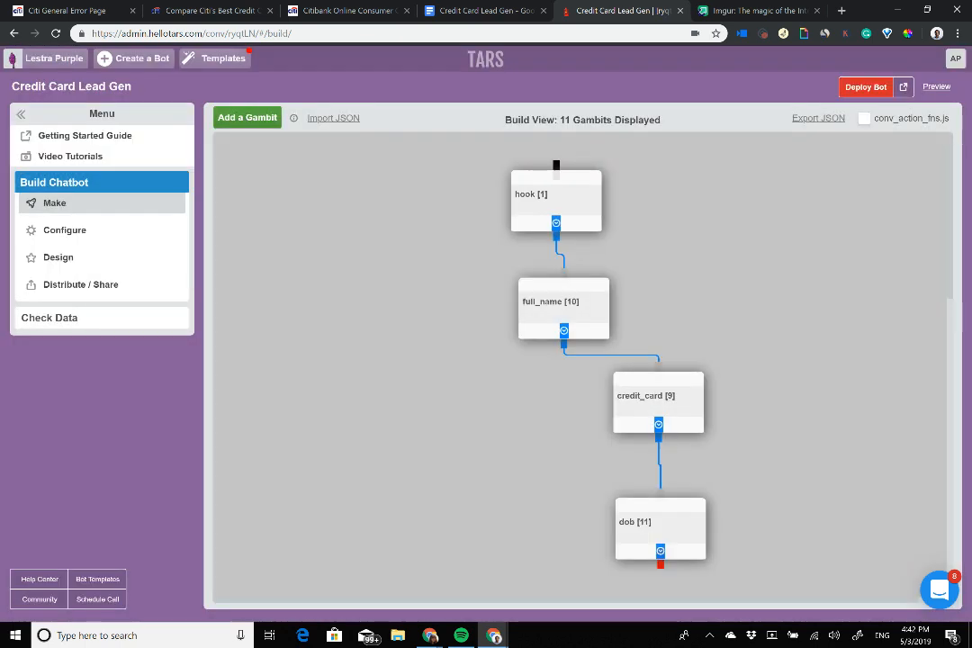
Step: Add a new gambit, strike through DOB in the outline, and place gid_12 below dob
left_click_drag(661, 524, 517, 460)
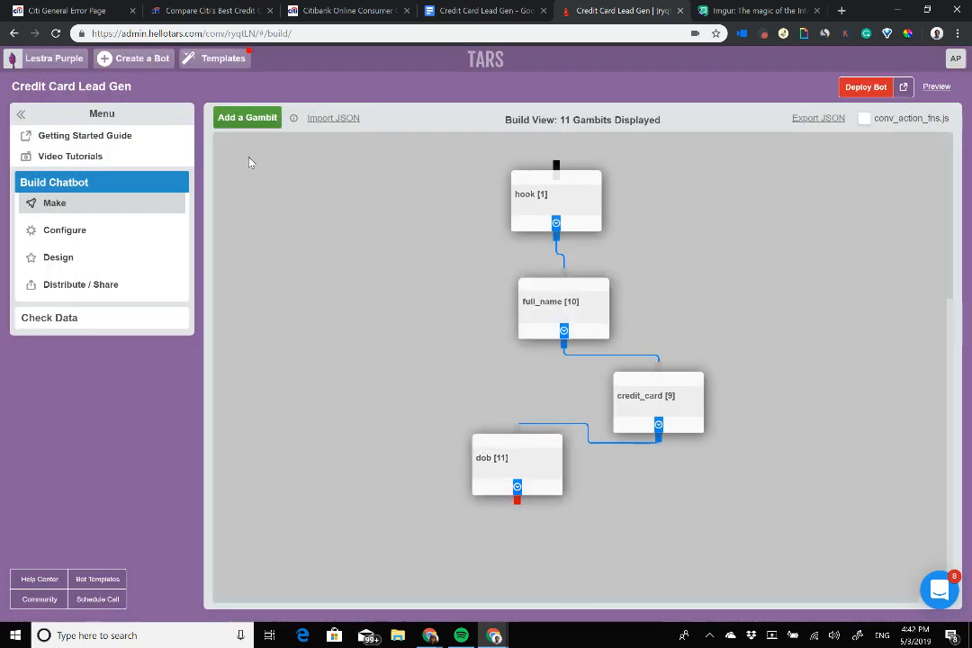
left_click(248, 117)
left_click(477, 10)
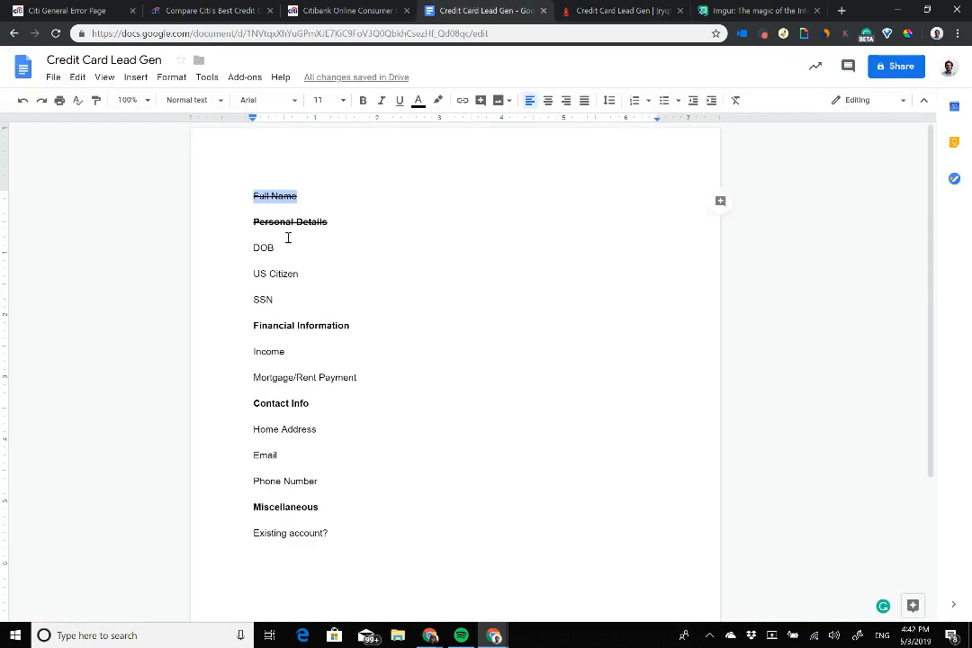
left_click_drag(245, 248, 338, 246)
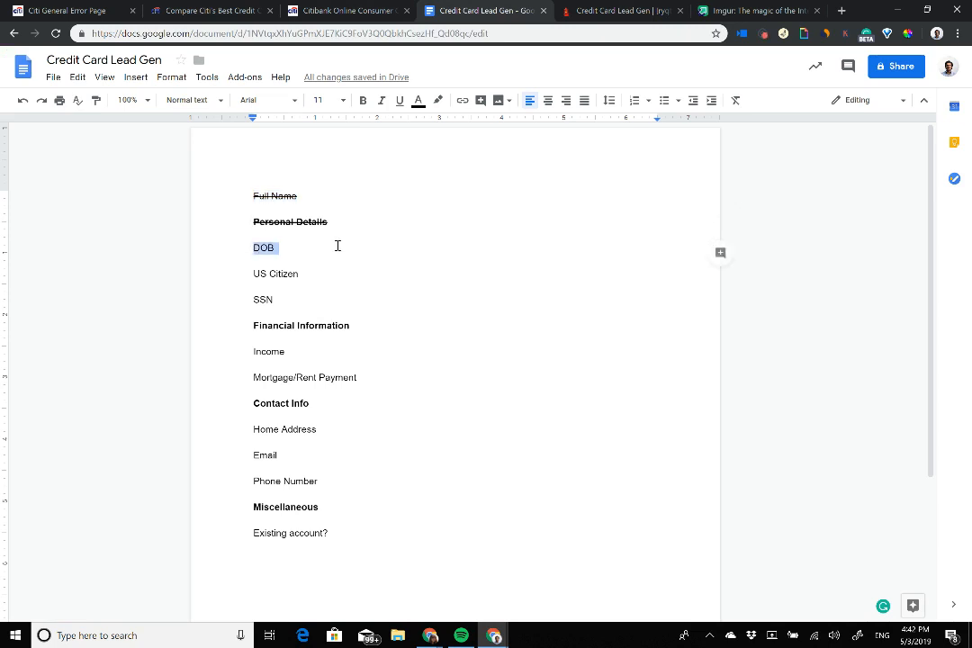
key("alt+shift+5")
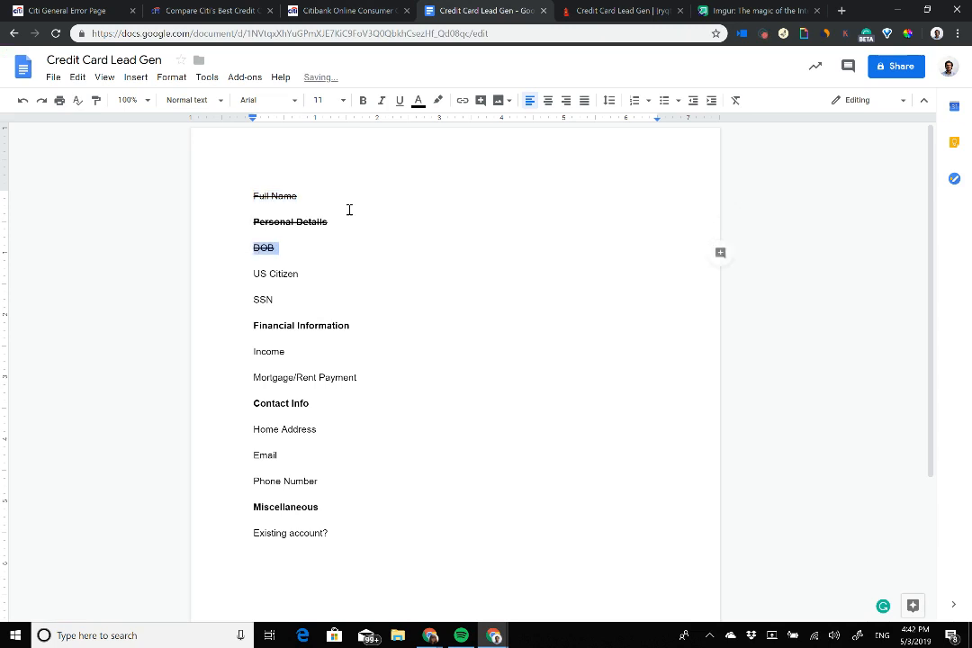
left_click_drag(585, 8, 477, 9)
left_click_drag(270, 220, 614, 581)
Step: Replace gid_12's placeholder with 'Got it' and add the message 'Are you a US Citizen?'
left_click(621, 542)
left_click(391, 190)
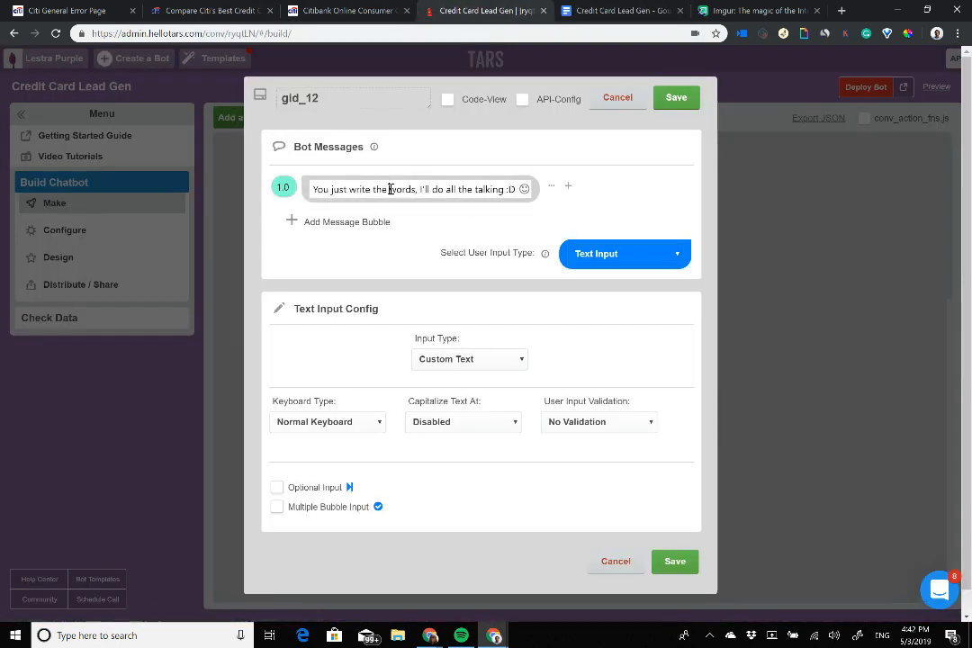
key("ctrl+a")
type("Got it")
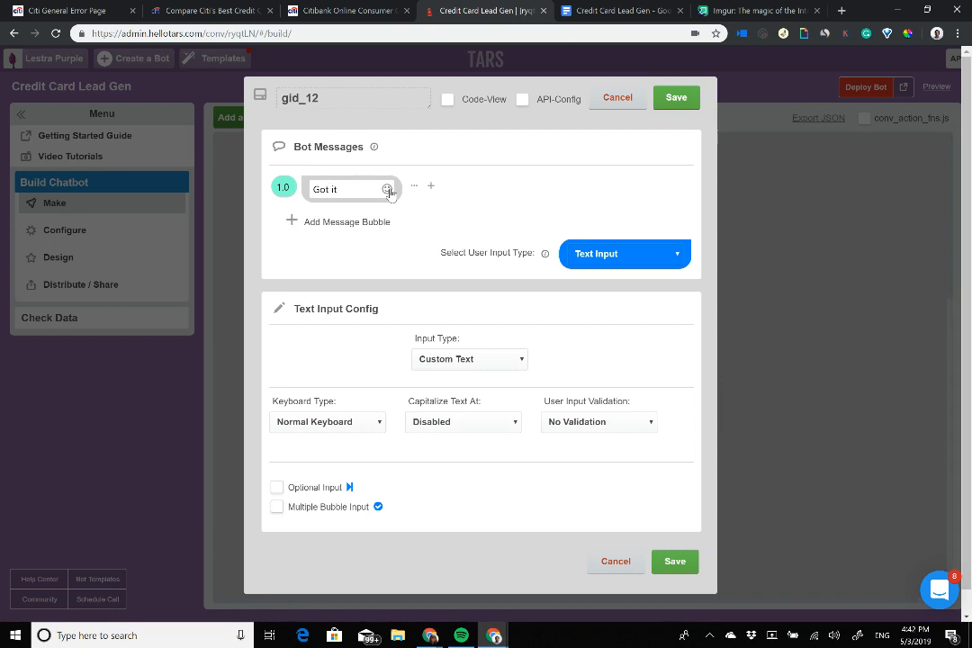
left_click(360, 223)
left_click(357, 221)
type("A")
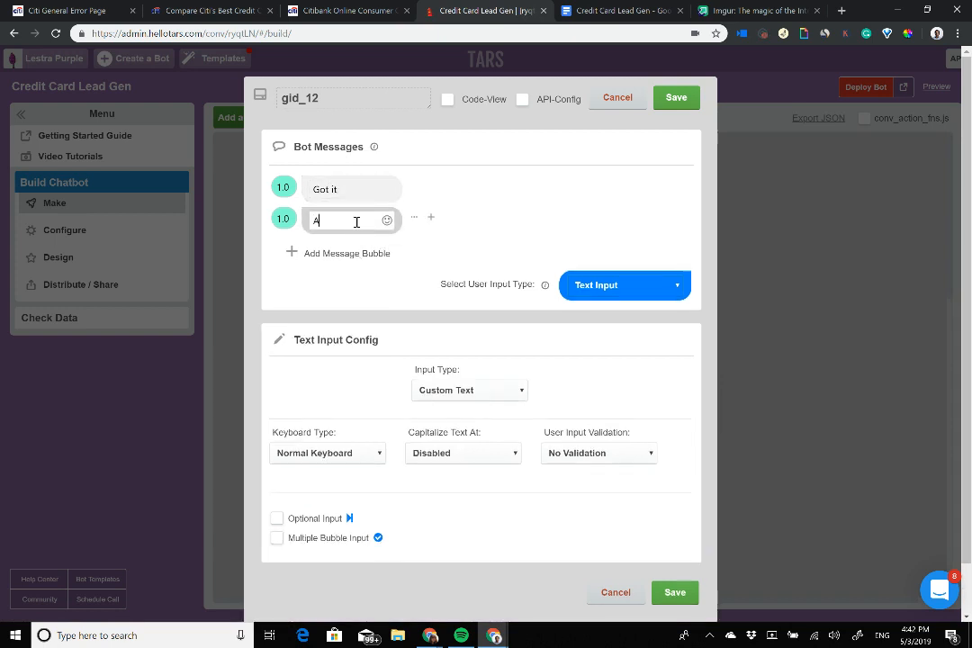
type("re you a US Citizen?")
double_click(364, 222)
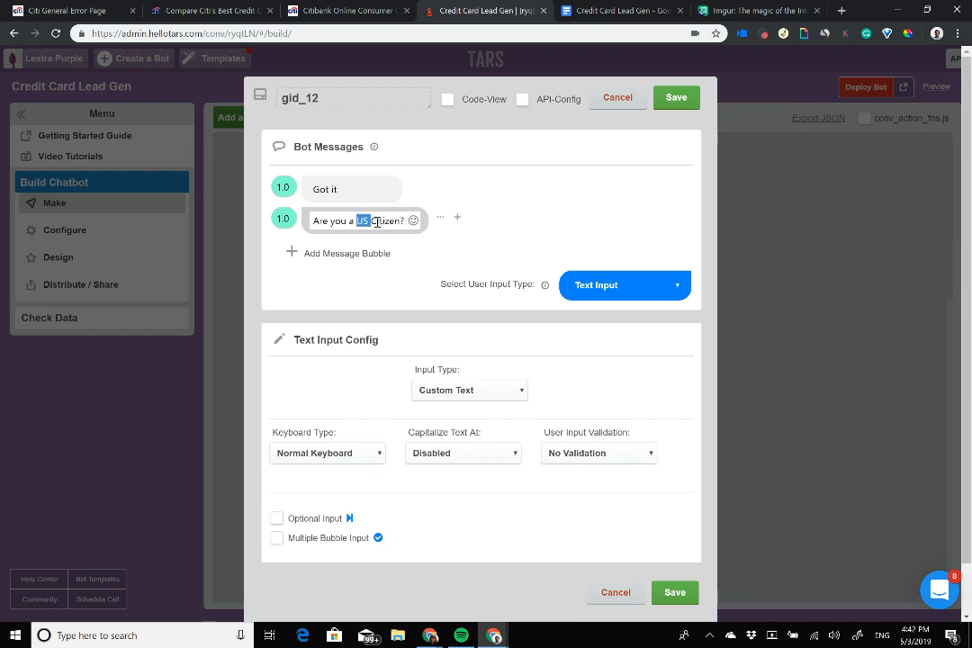
left_click_drag(377, 221, 406, 220)
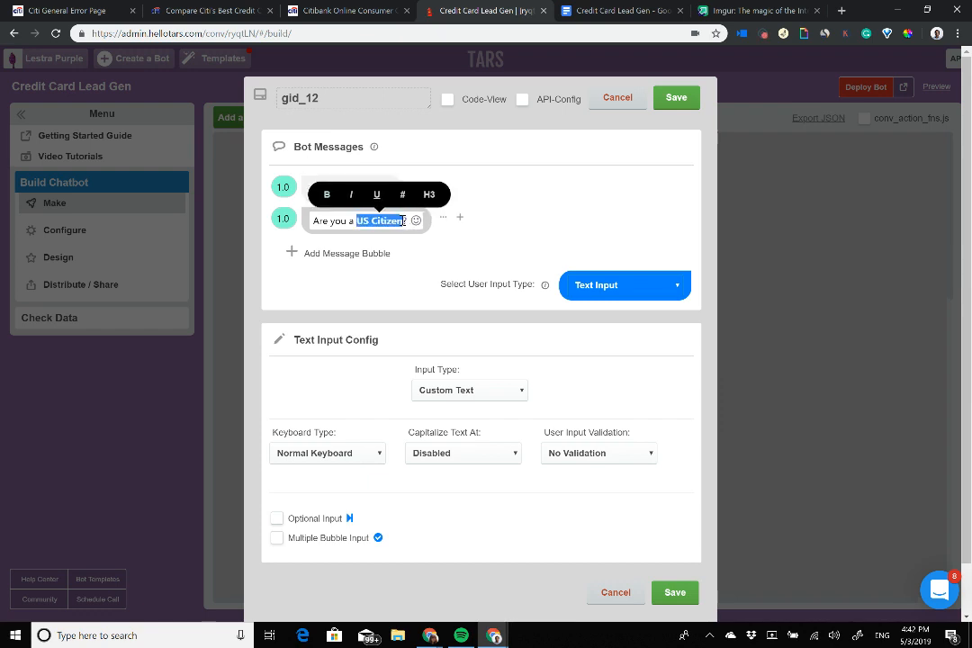
Step: Set the citizenship answer to two buttons
left_click(625, 284)
left_click(596, 374)
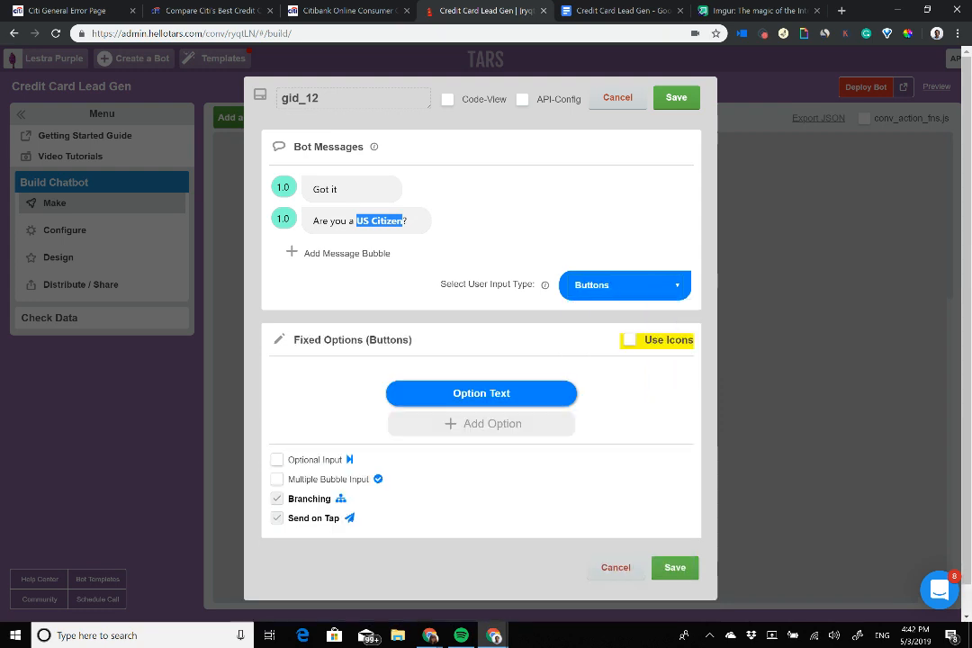
left_click(482, 423)
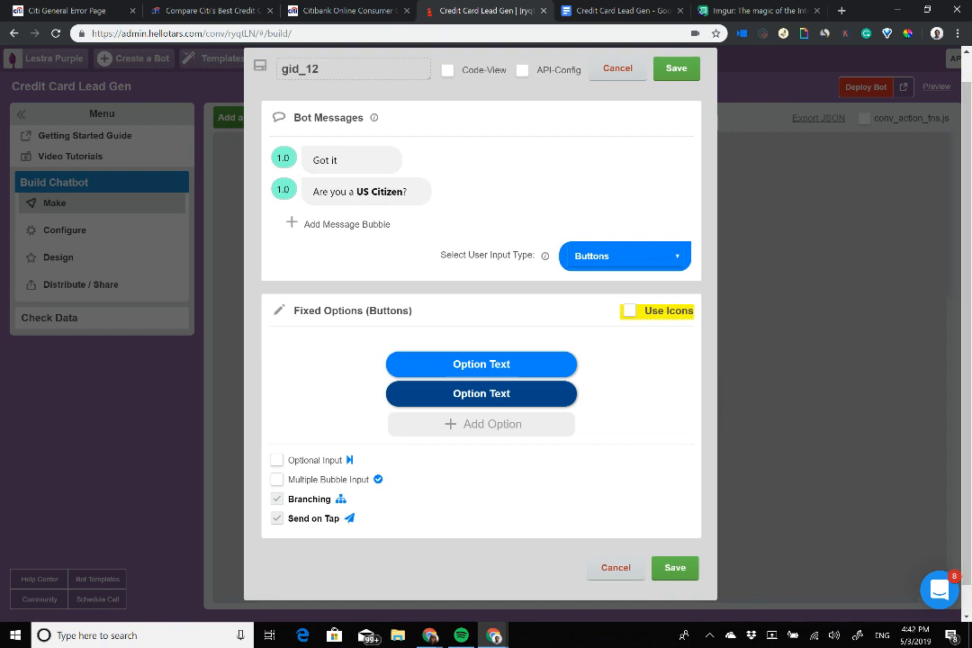
scroll(480, 293, "down", 1)
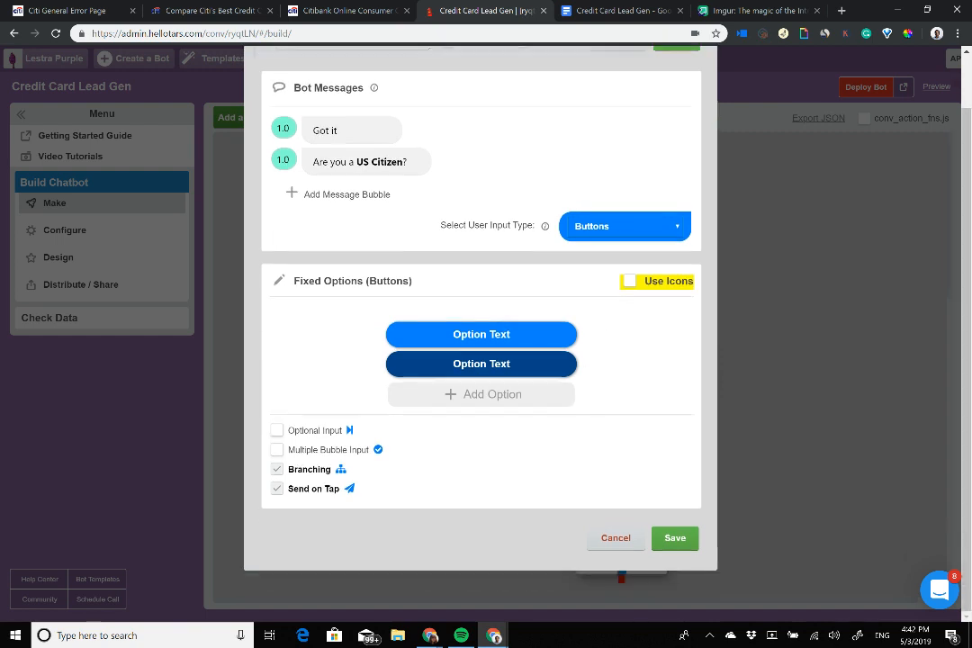
scroll(480, 293, "up", 2)
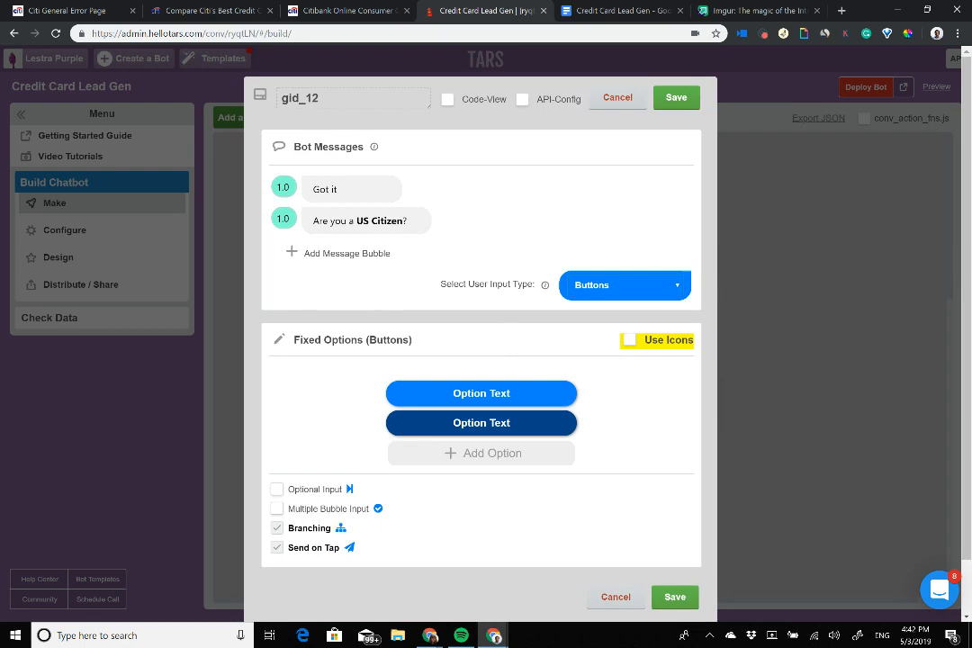
left_click(621, 284)
left_click(603, 320)
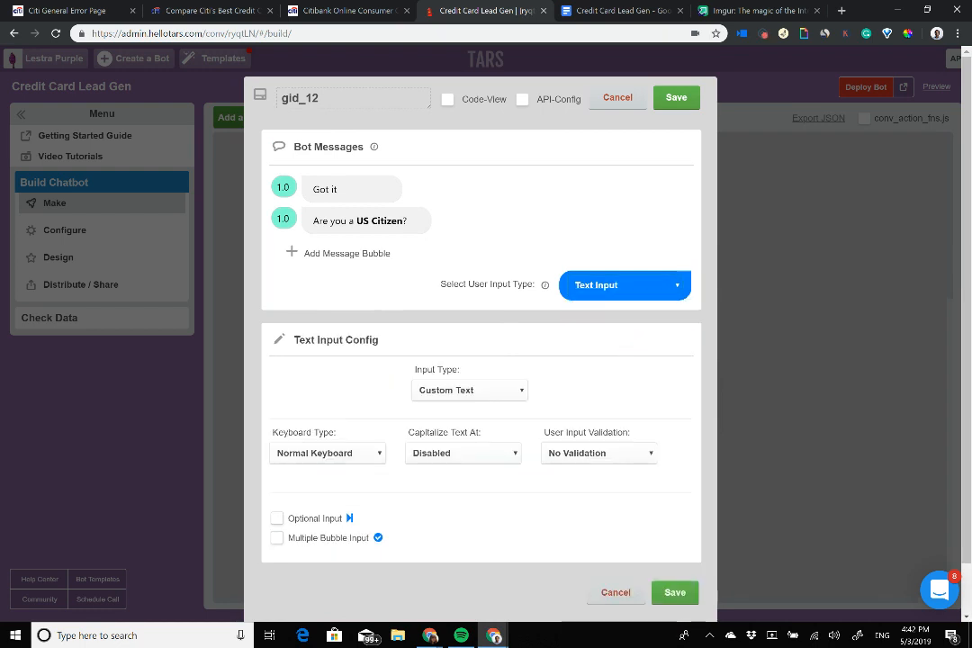
scroll(604, 321, "down", 1)
scroll(598, 397, "up", 1)
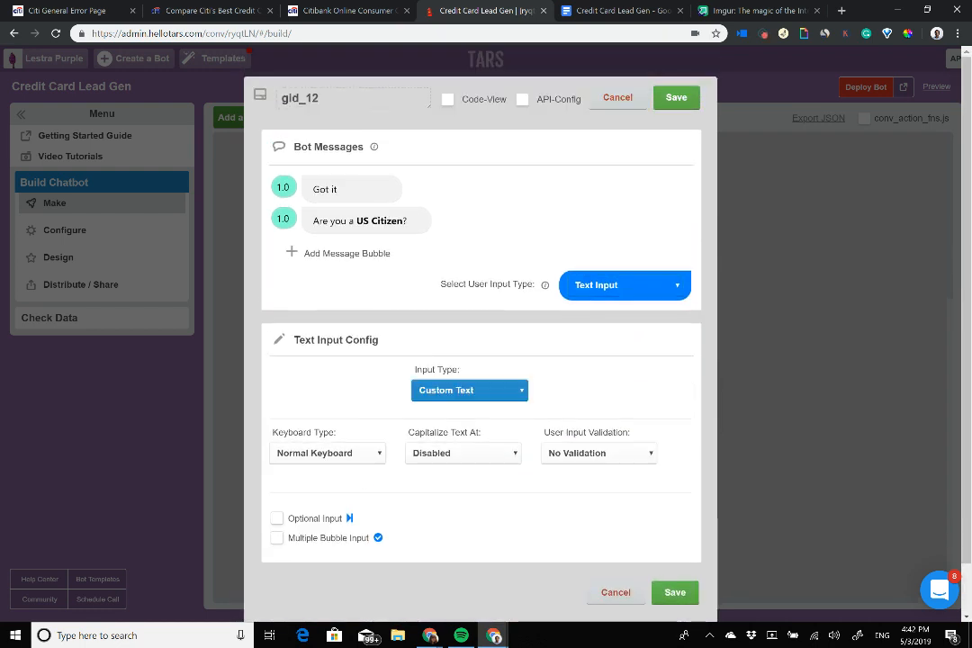
left_click(624, 285)
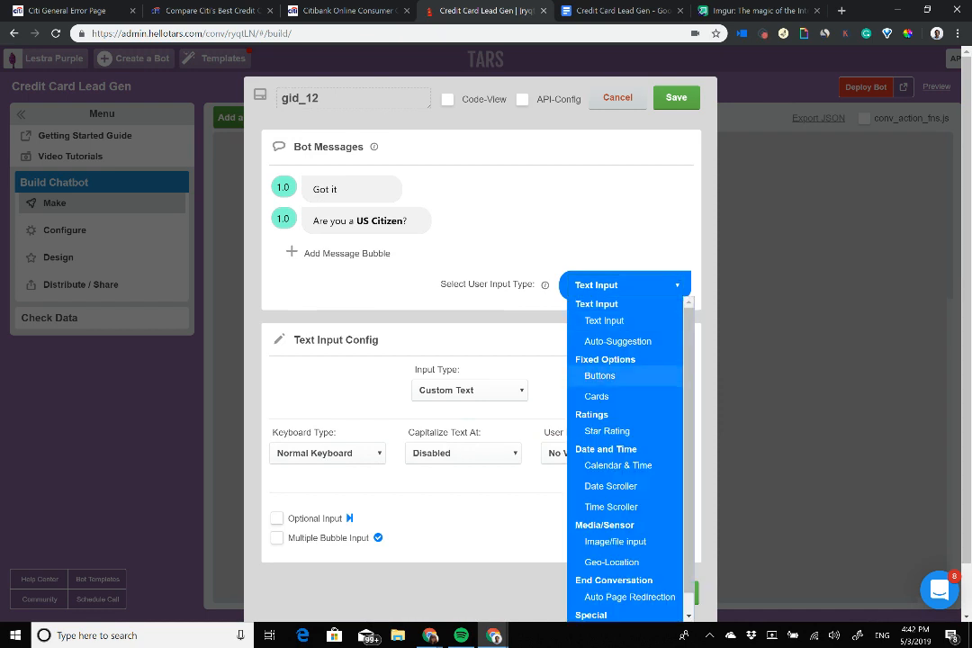
left_click(600, 375)
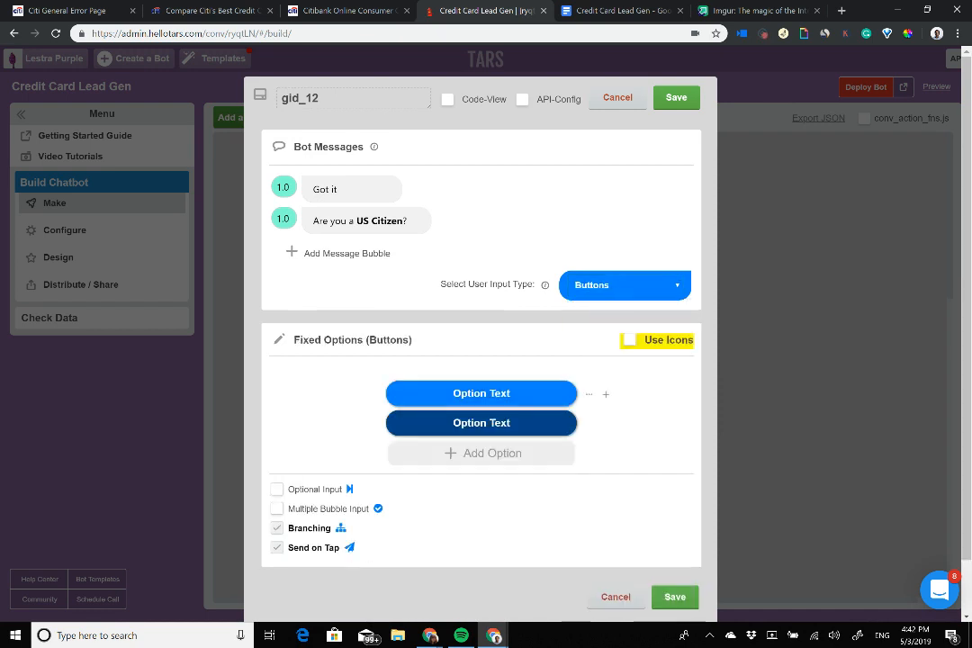
Step: Label the answer buttons 'Yes, I am' and 'No, I am not'
left_click(482, 393)
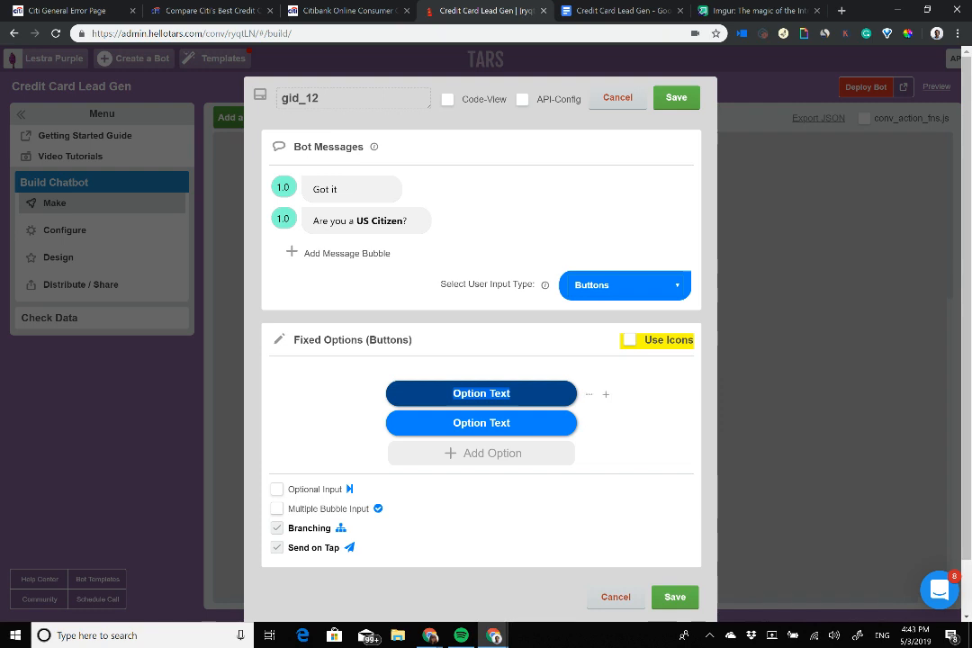
type("Ye")
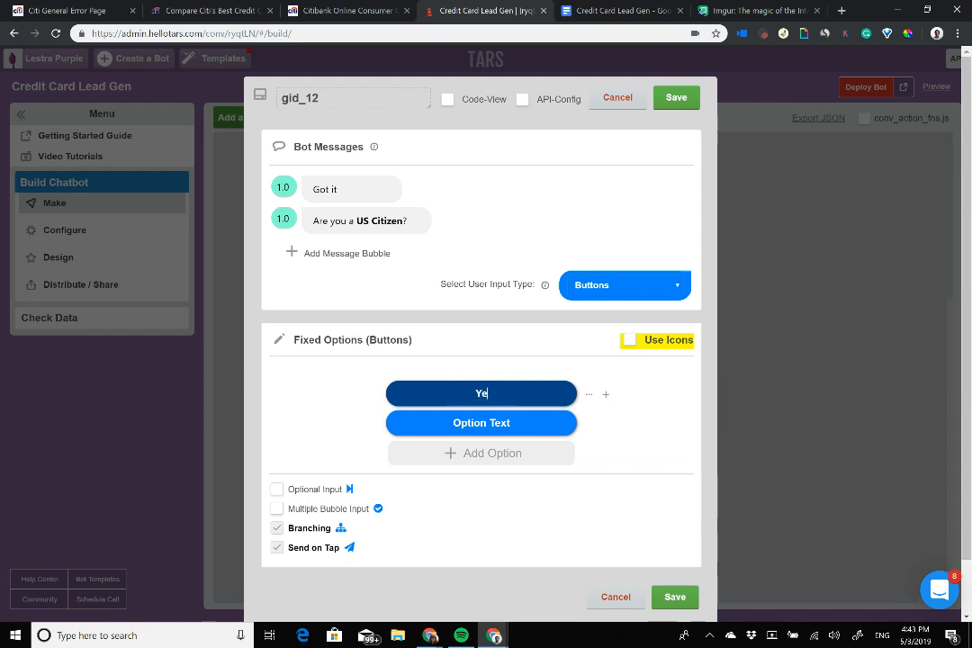
type("s, I am")
key("Tab")
type("No, I")
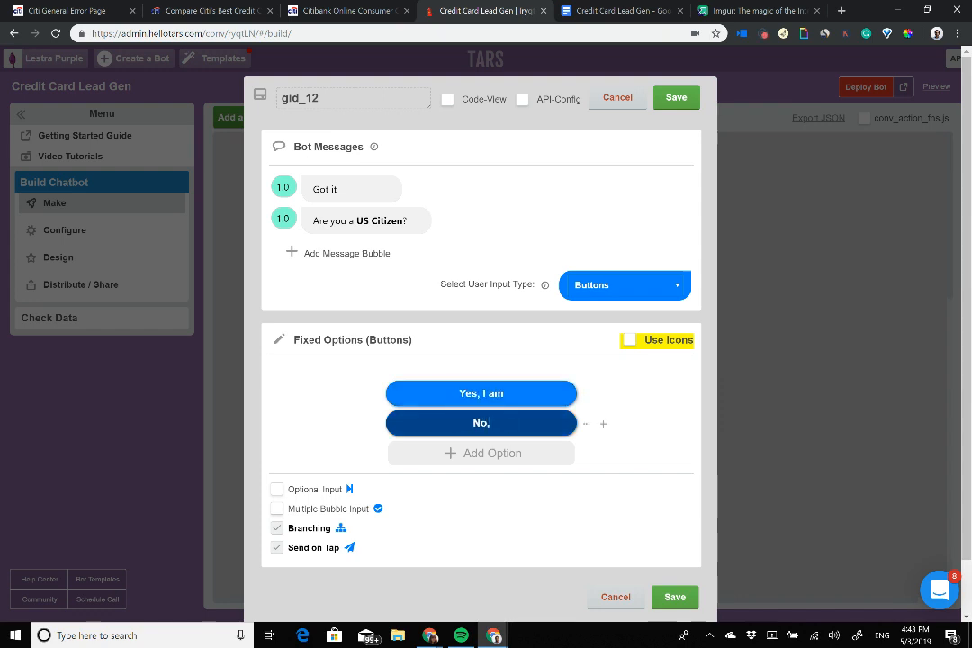
type(" am not")
Step: Rename the gambit citizenship, make the first message 'Got it!', set a 2.0 s delay, and save
double_click(288, 95)
type("x")
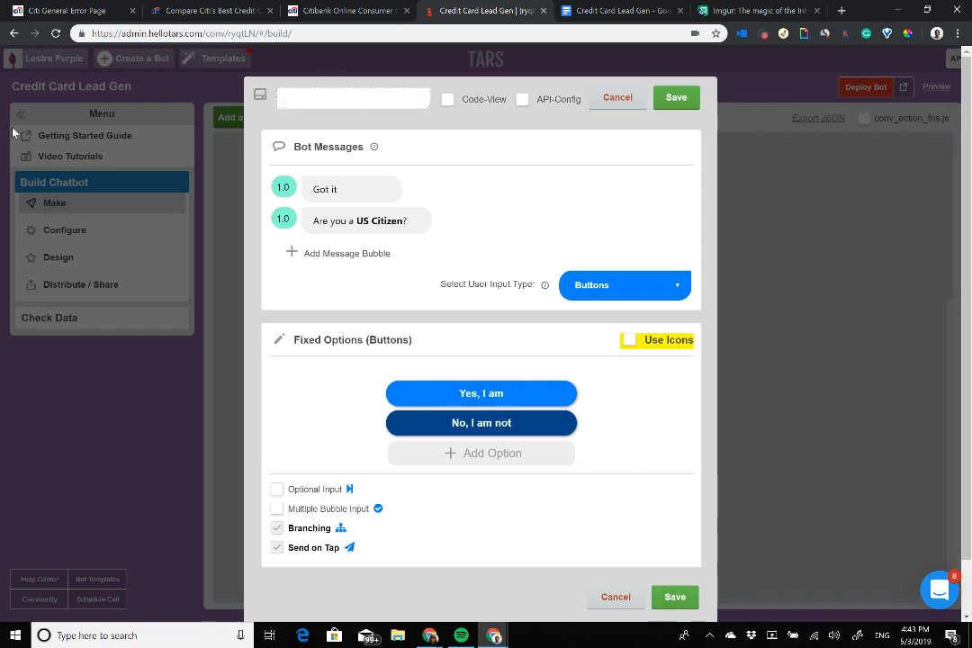
type("clr")
type("izenship")
left_click(341, 189)
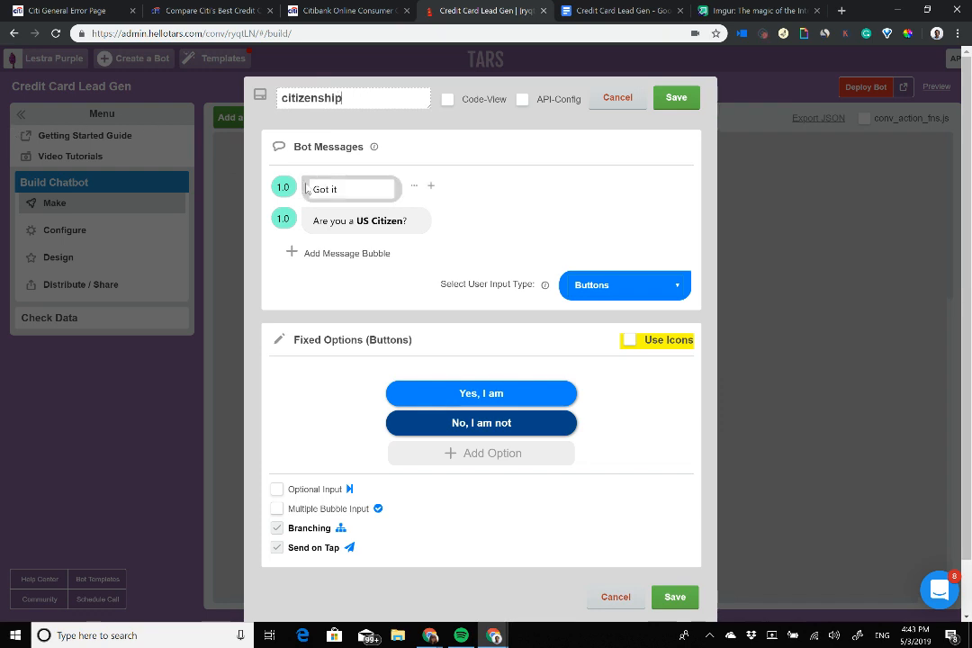
type("!")
left_click_drag(283, 219, 185, 216)
type("2")
left_click(676, 98)
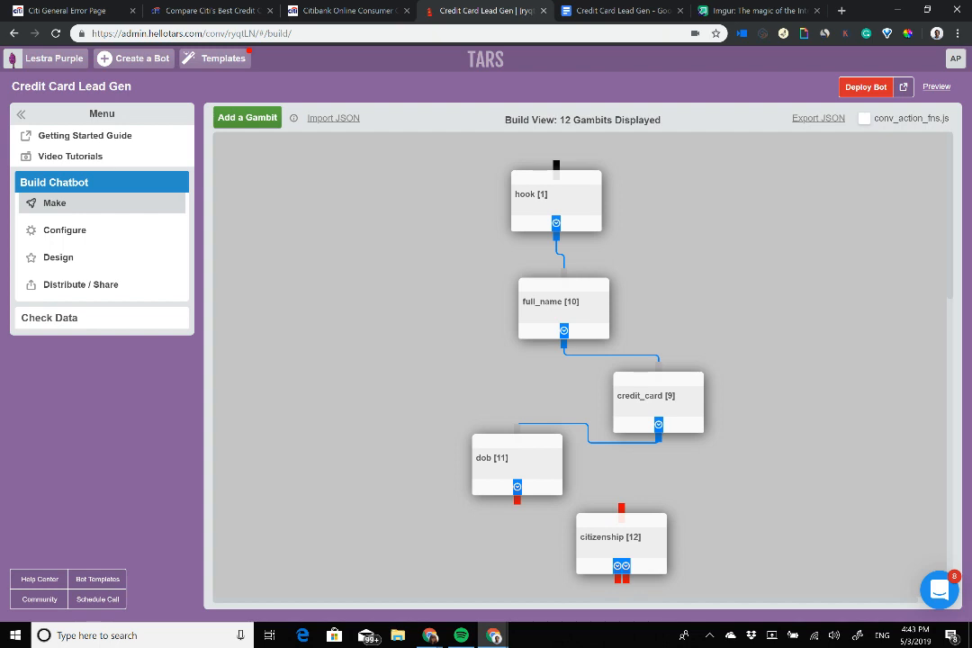
Step: Connect dob to citizenship and save citizenship with branching turned off
mouse_move(516, 500)
left_mouse_down()
mouse_move(630, 497)
mouse_move(621, 509)
left_mouse_up()
left_click(621, 538)
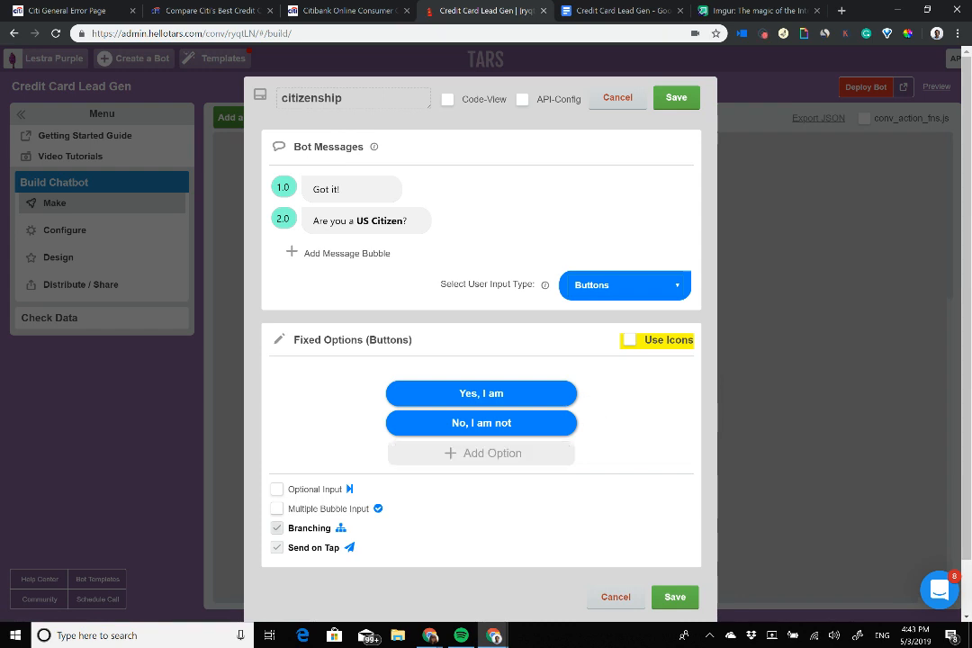
left_click(277, 529)
left_click(676, 98)
Step: Add gambit 13 beside citizenship and start renaming it
left_click_drag(518, 461, 457, 445)
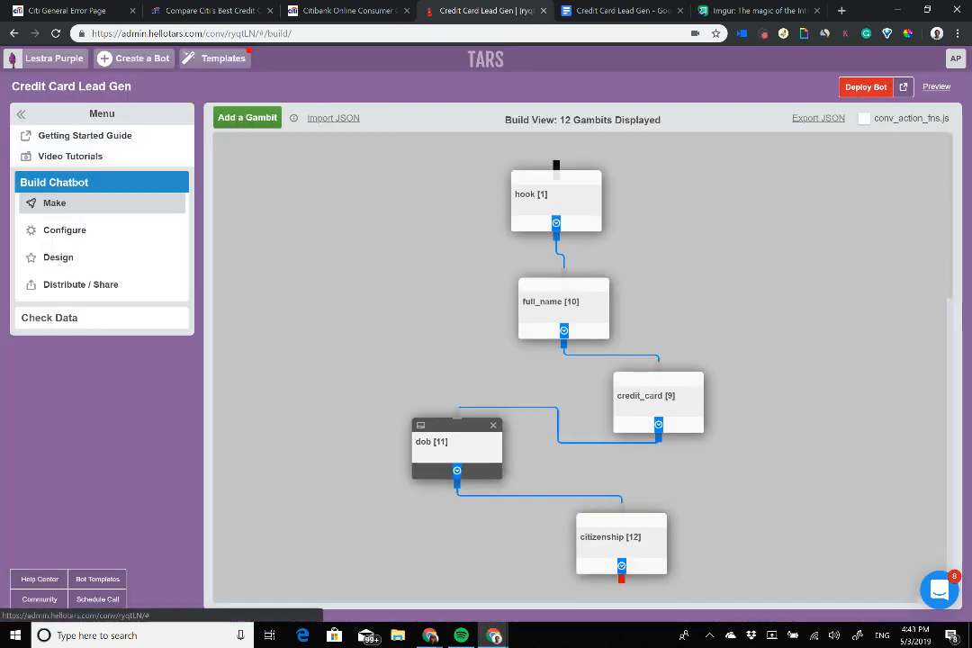
left_click(247, 117)
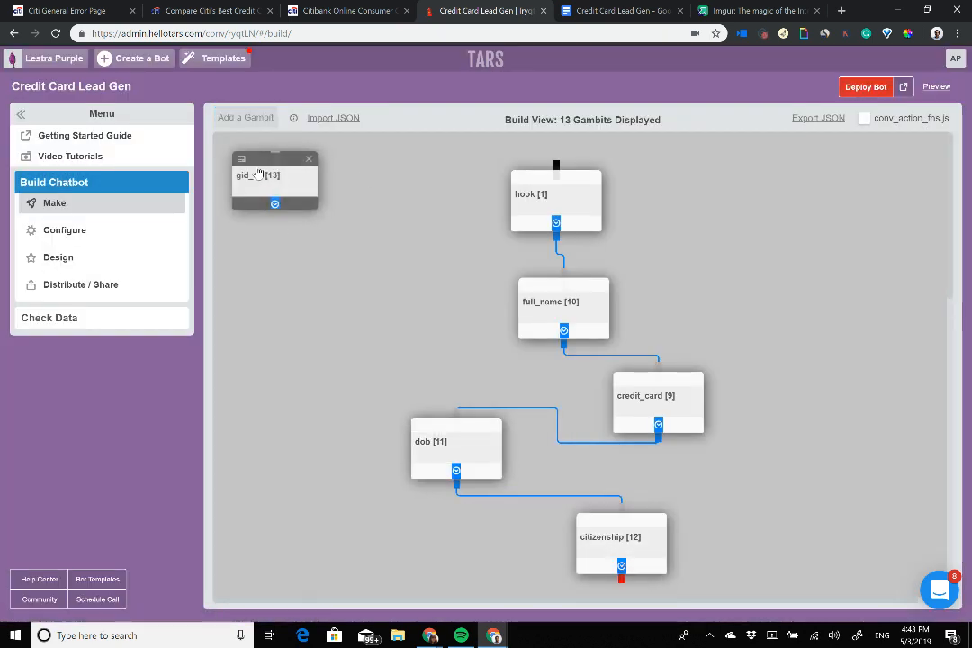
left_click_drag(259, 174, 733, 553)
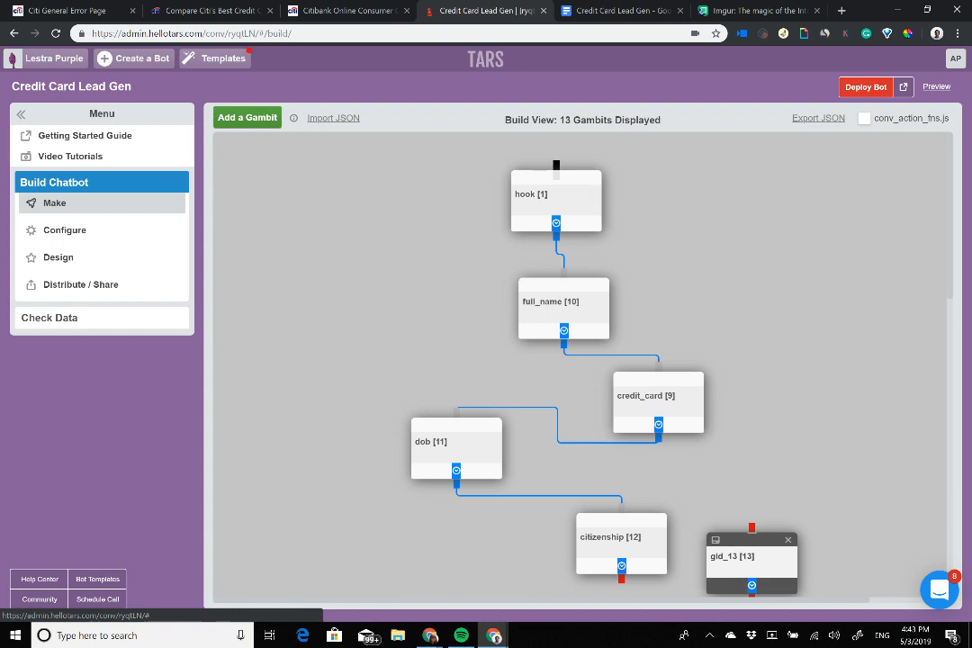
left_click(733, 554)
left_click_drag(387, 101, 52, 78)
type("so")
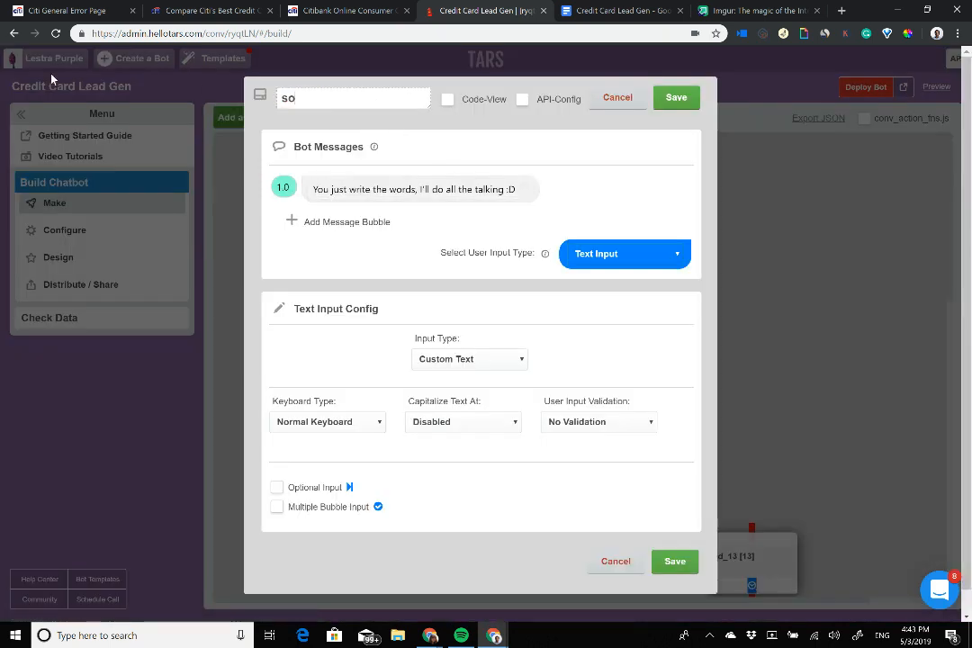
type("cial_")
key("BackSpace")
key("BackSpace")
key("BackSpace")
key("BackSpace")
key("BackSpace")
key("BackSpace")
Step: Name the gambit ssn, change its first message to 'Noted', and add an empty second bubble
type("sn")
left_click(413, 189)
triple_click(412, 189)
type("Noted")
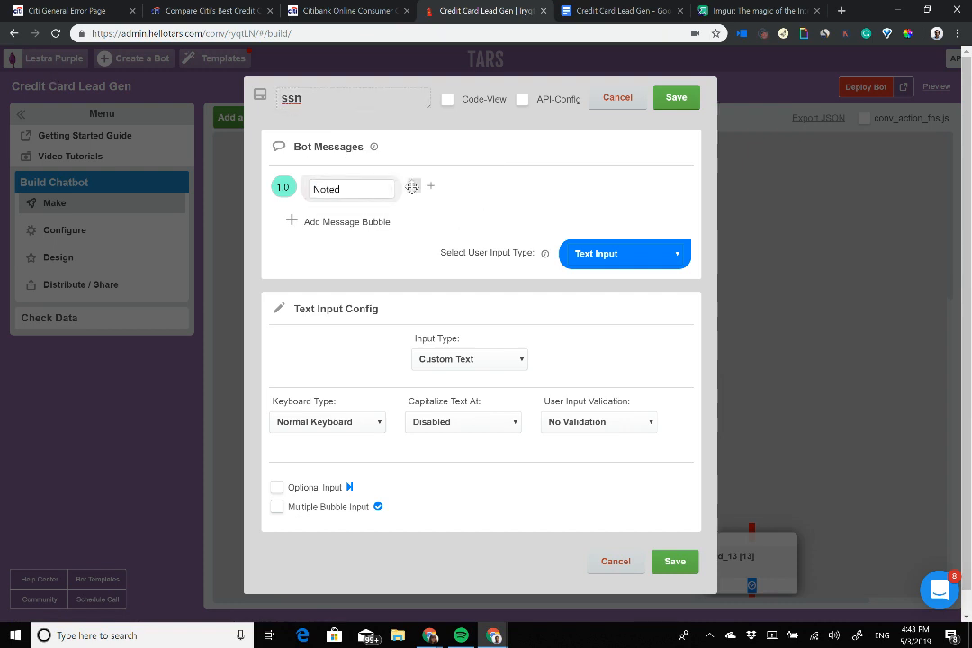
left_click(347, 222)
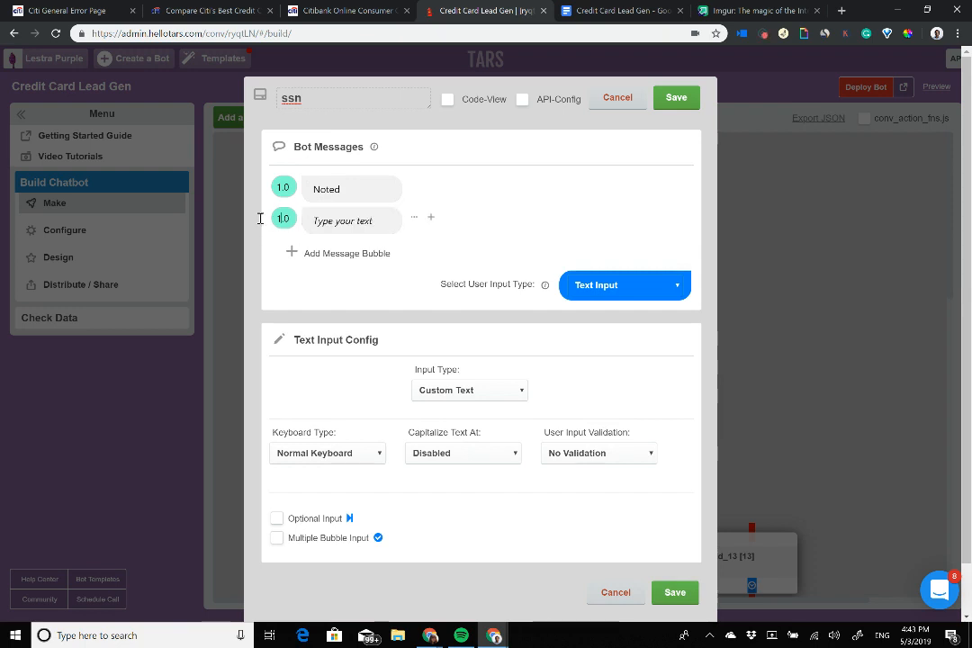
left_click(374, 216)
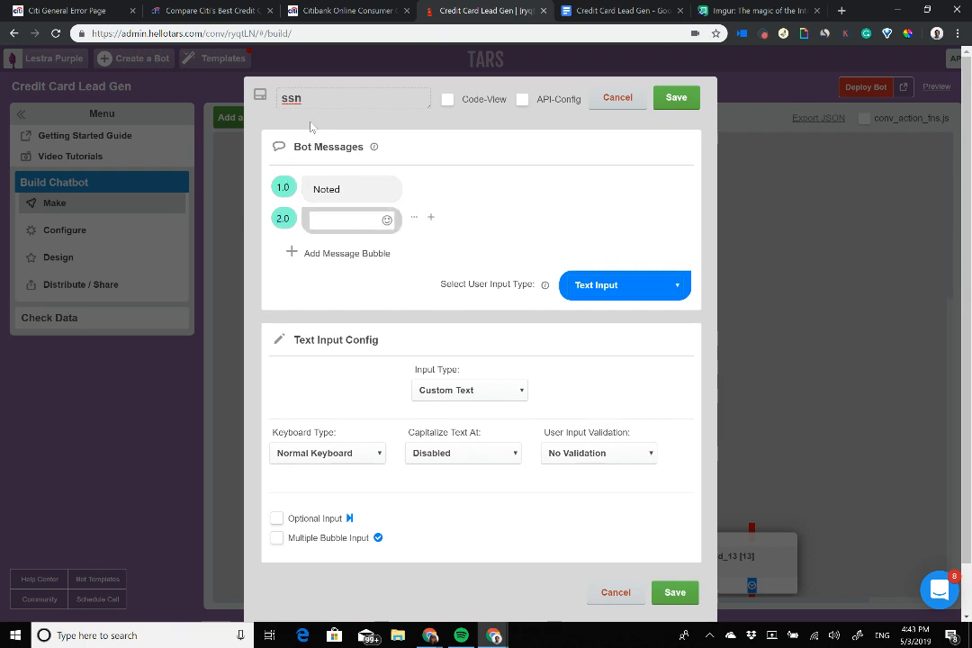
left_click(621, 10)
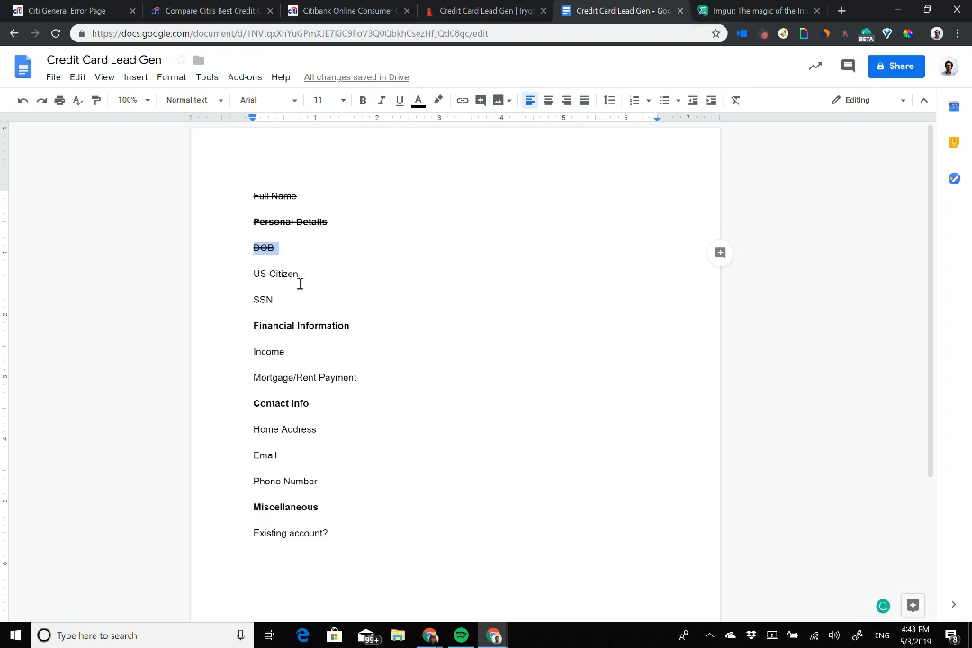
Step: Strike through US Citizen and move SSN to a plain line under Miscellaneous
left_click_drag(304, 274, 229, 271)
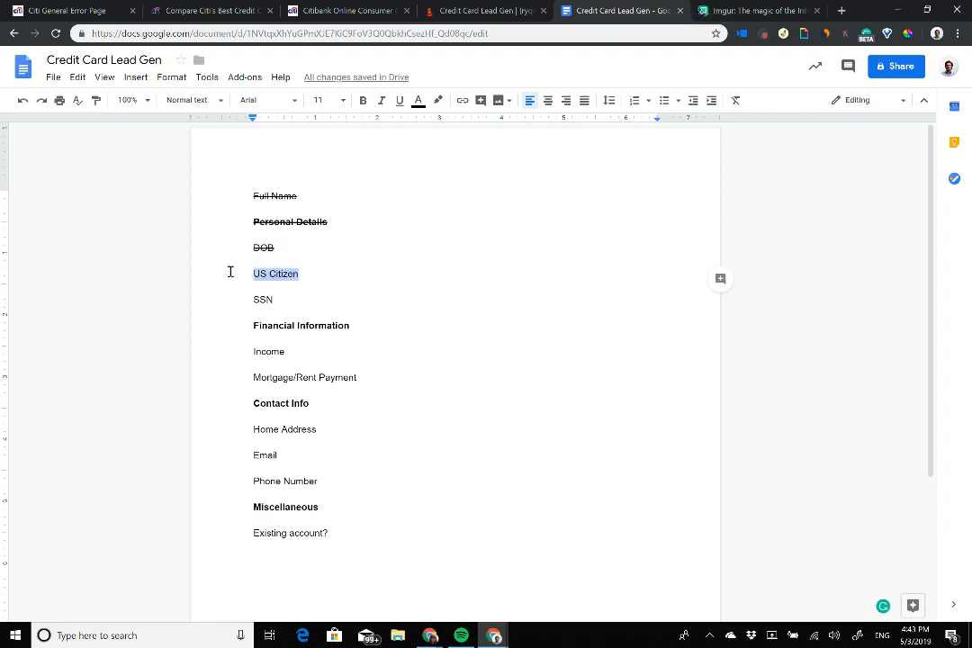
key("alt+shift+5")
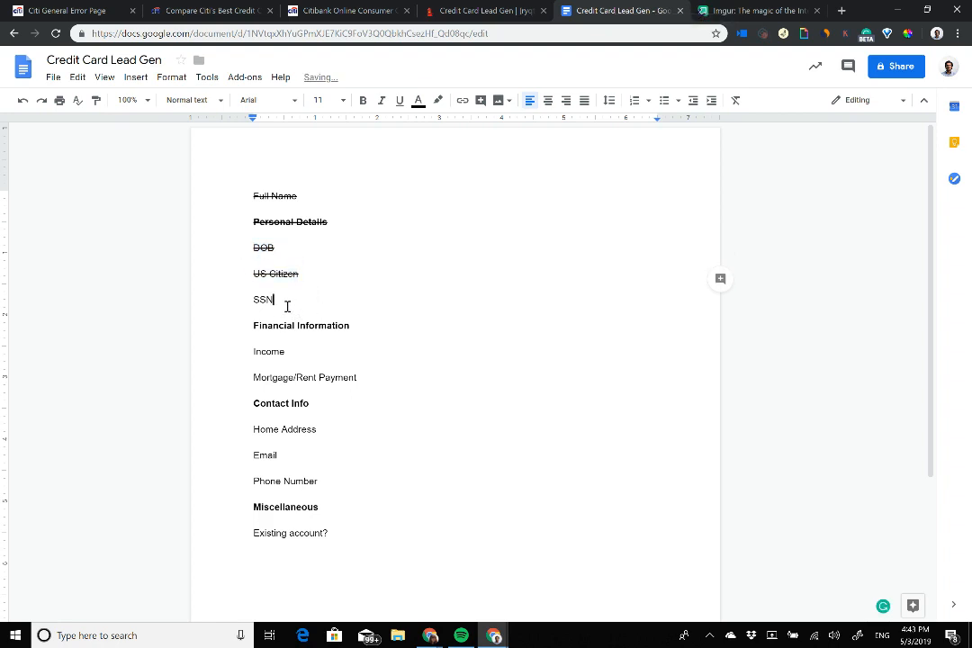
left_click_drag(287, 306, 205, 299)
key("BackSpace")
key("BackSpace")
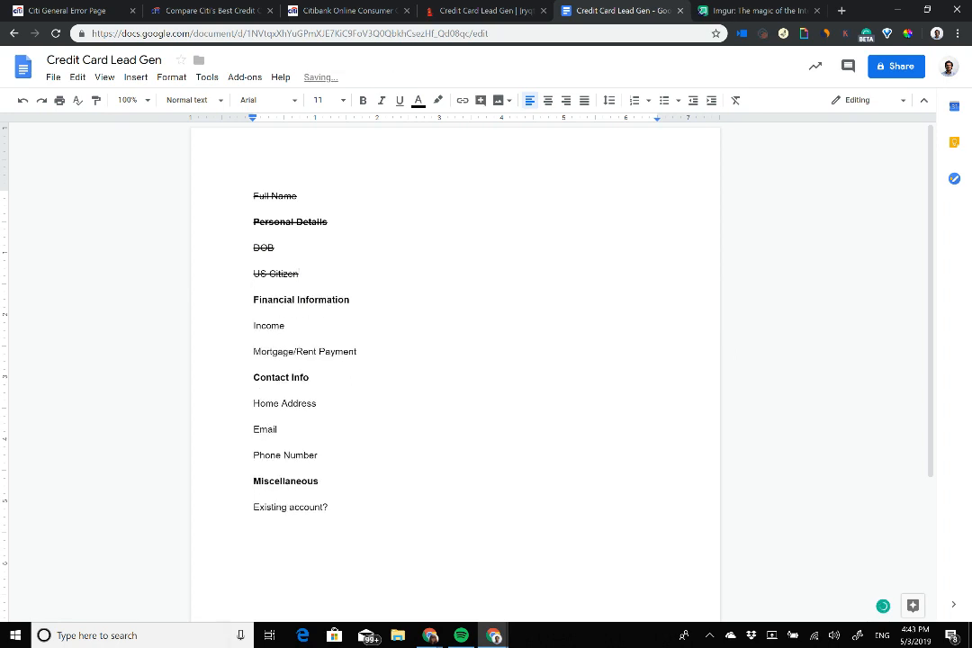
key("Up")
key("Up")
key("Return")
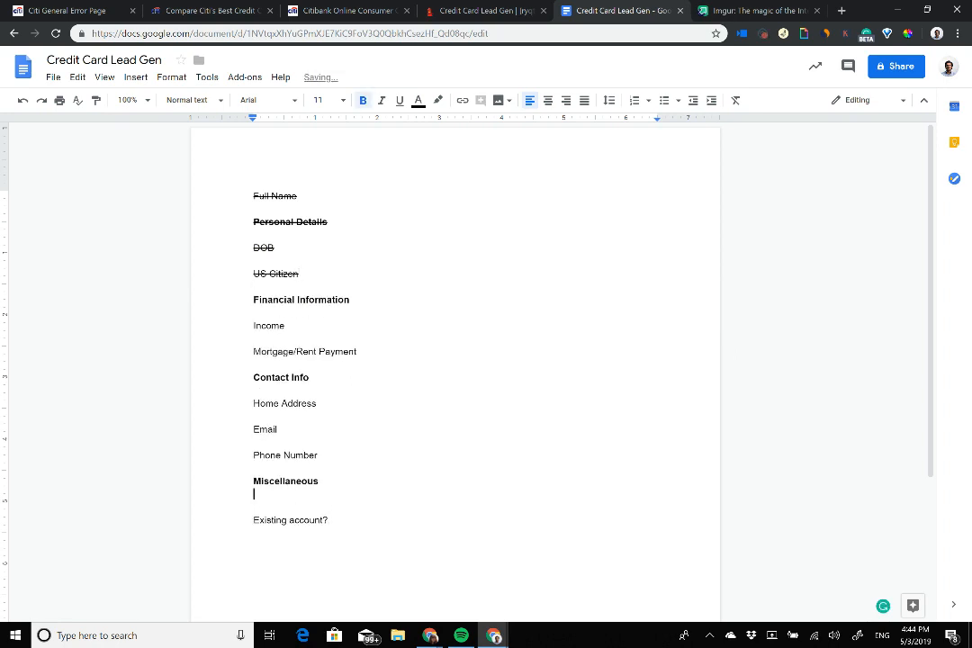
key("ctrl+b")
type("SSN")
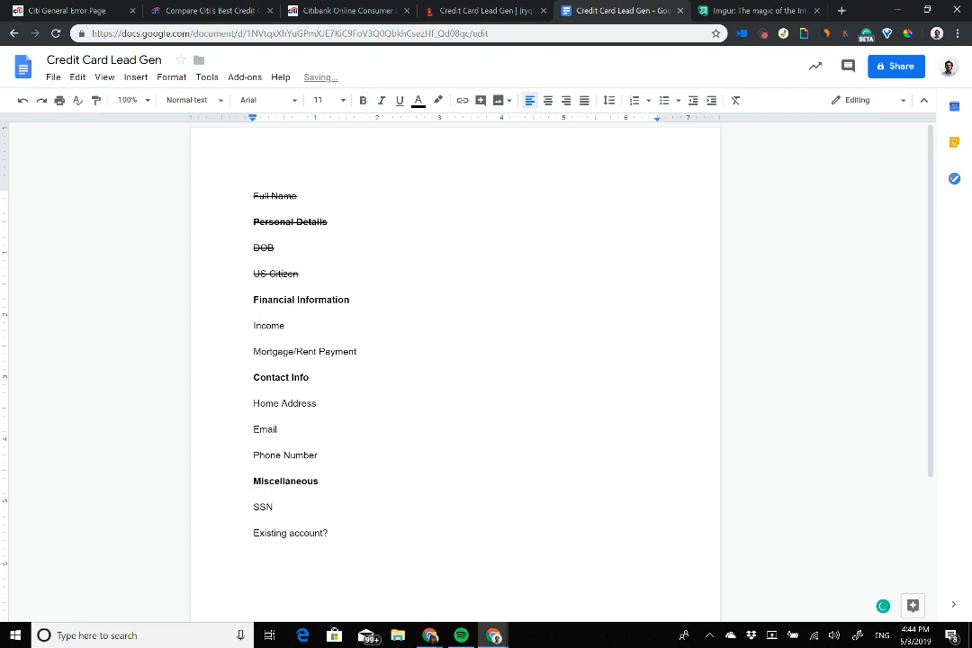
Step: Reselect the SSN line in the outline, then return to the TARS builder
key("ctrl+shift+Up")
key("ctrl+shift+Up")
key("ctrl+shift+Up")
key("ctrl+shift+Down")
key("ctrl+shift+Down")
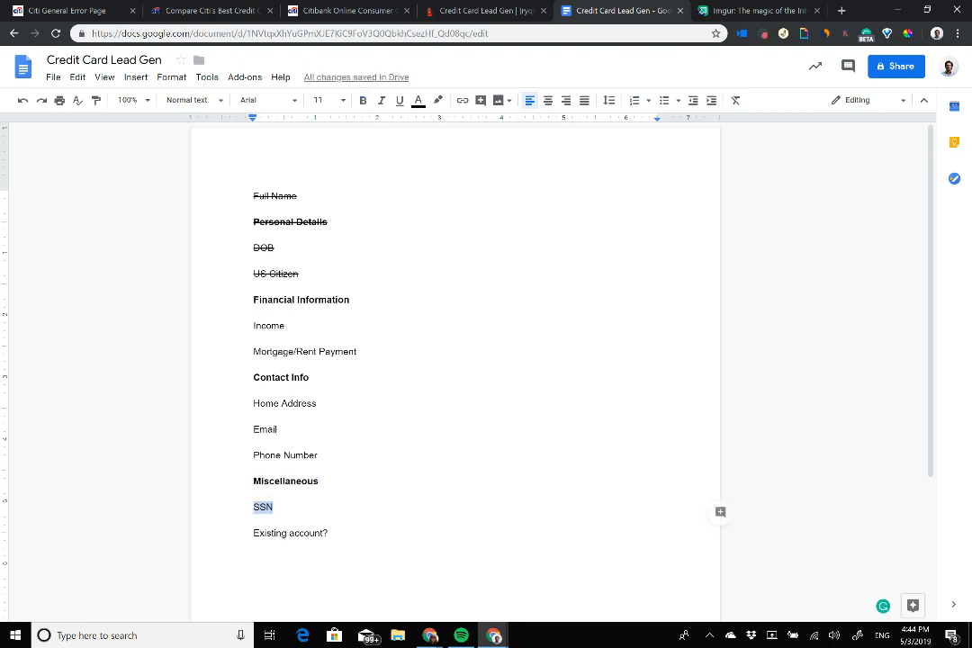
left_click_drag(253, 176, 273, 510)
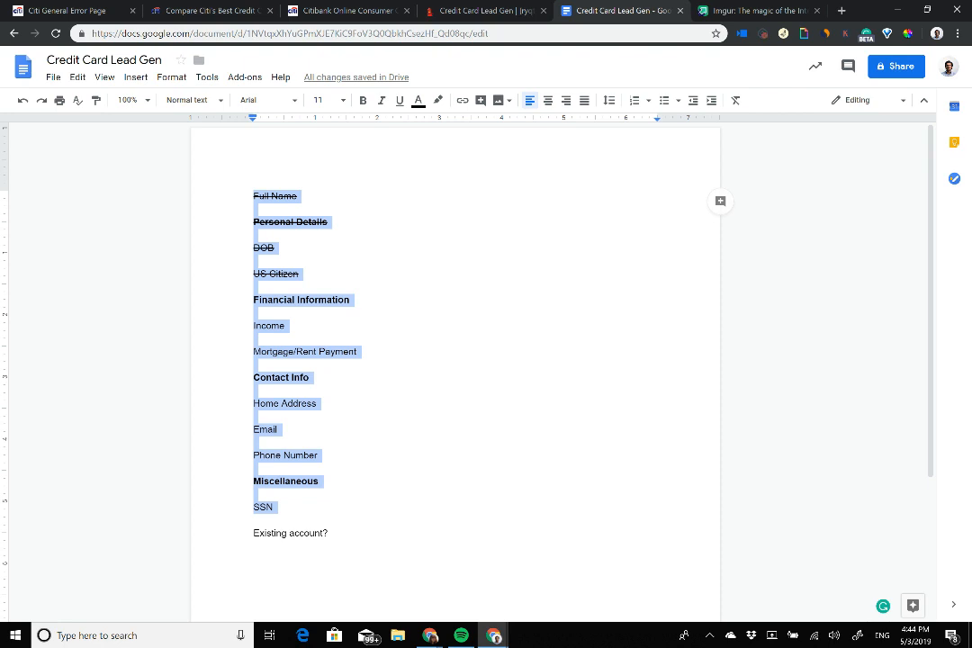
left_click(274, 507)
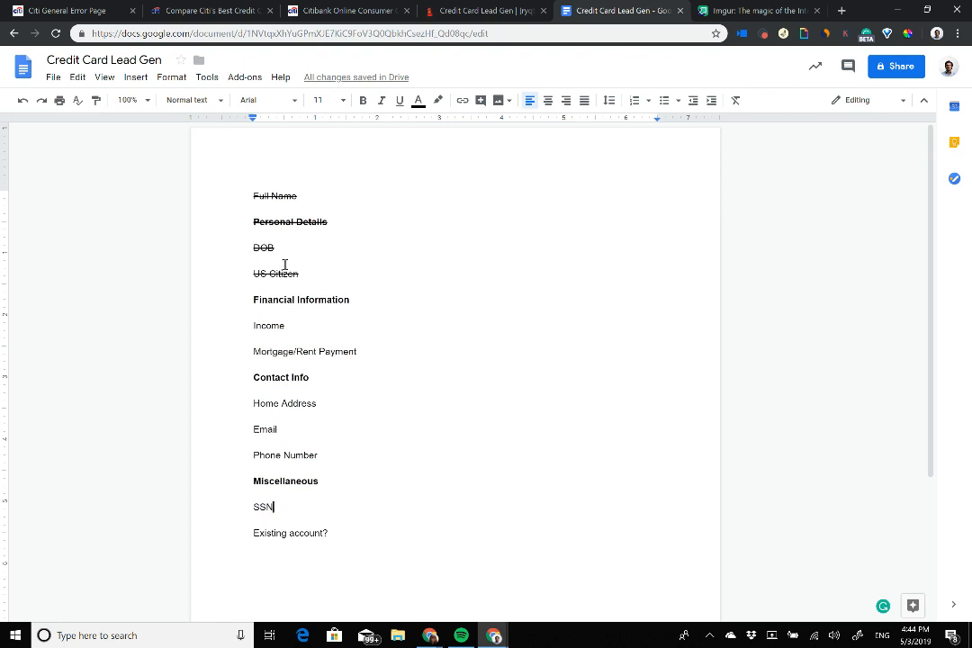
left_click(331, 278)
left_click(330, 278)
key("shift+Home")
left_click(468, 10)
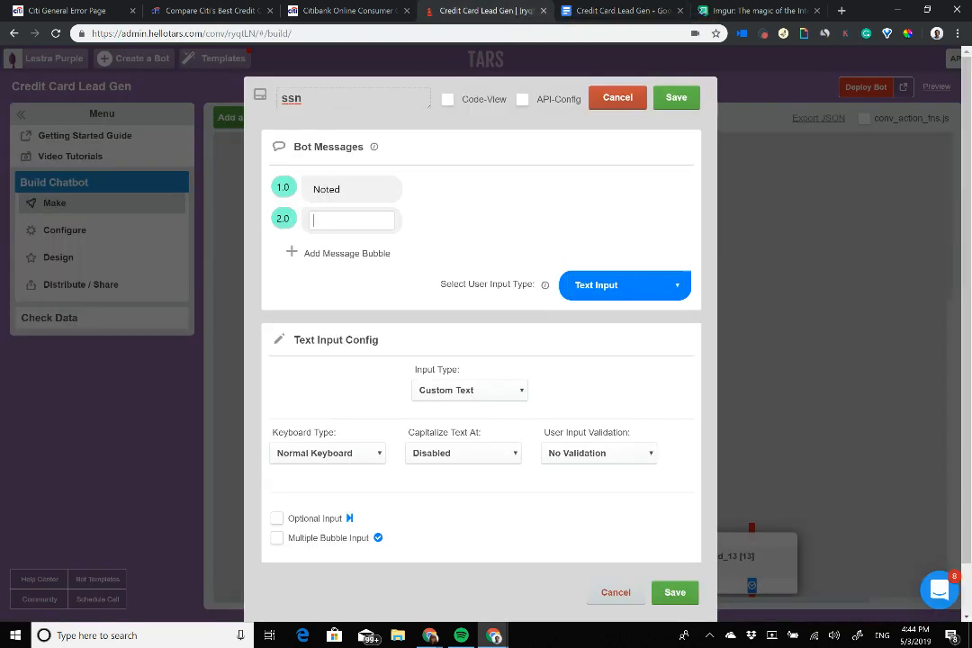
Step: Discard the ssn edits, delete gambit 13, and select Financial Information through Email in the outline
left_click(618, 97)
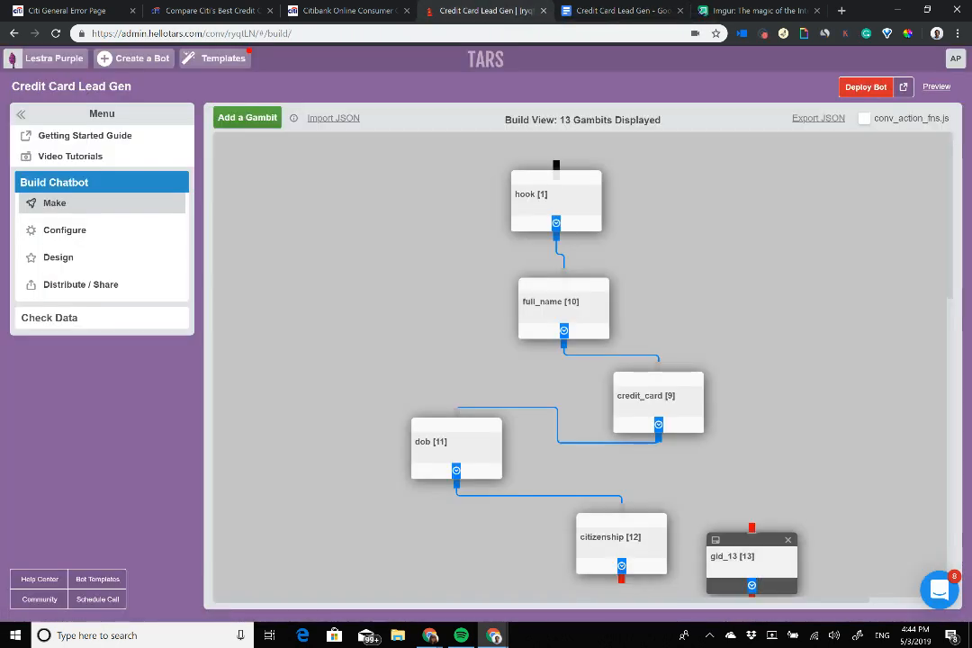
left_click(788, 539)
left_click(550, 107)
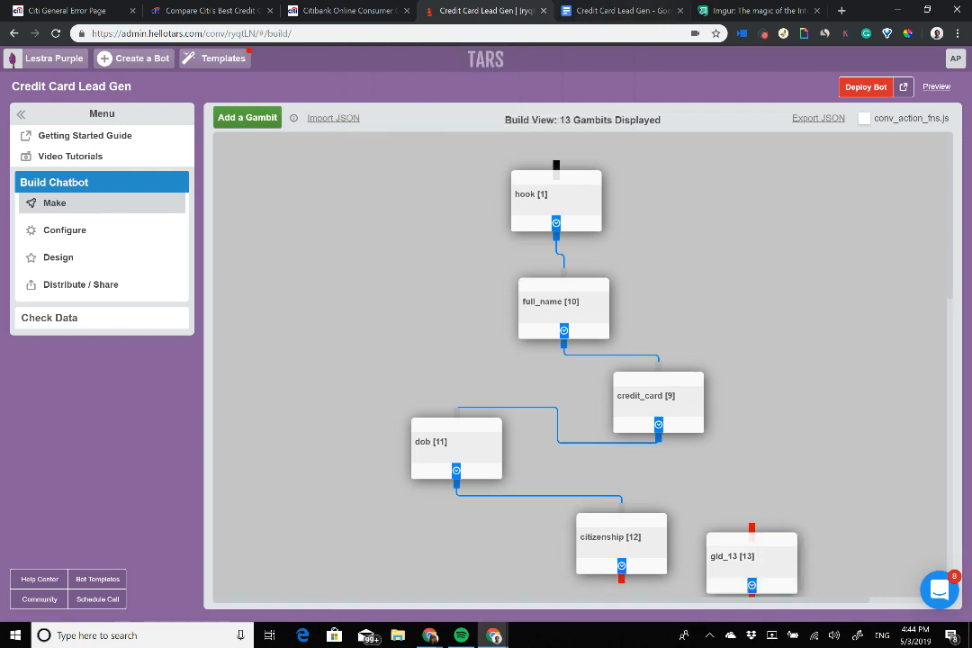
left_click(637, 8)
left_click_drag(249, 295, 281, 430)
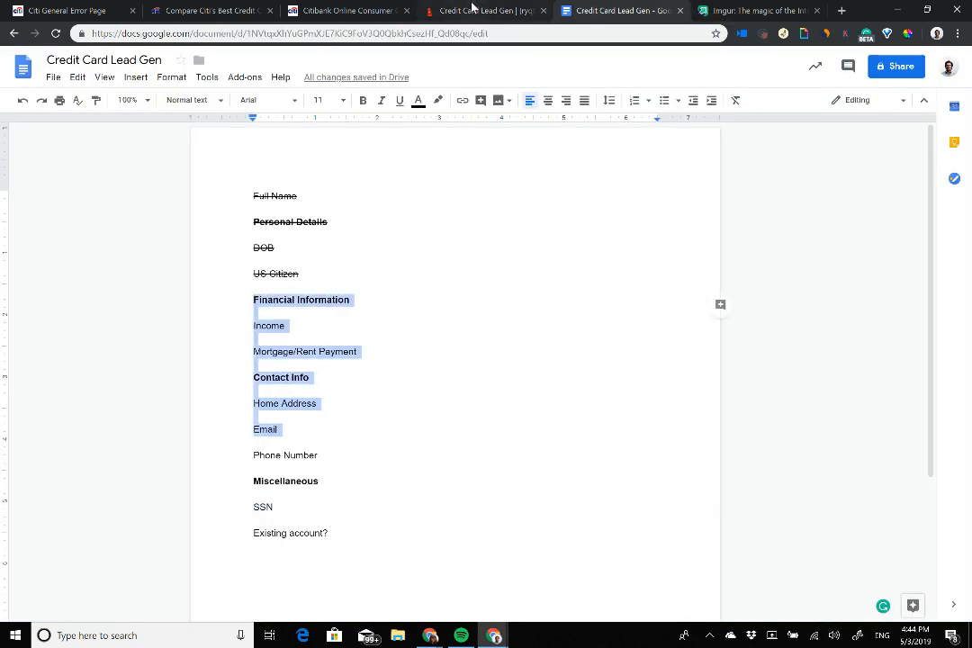
Step: Strike through every outline line from Financial Information to Phone Number
left_click(474, 9)
scroll(801, 207, "down", 5)
scroll(576, 360, "down", 3)
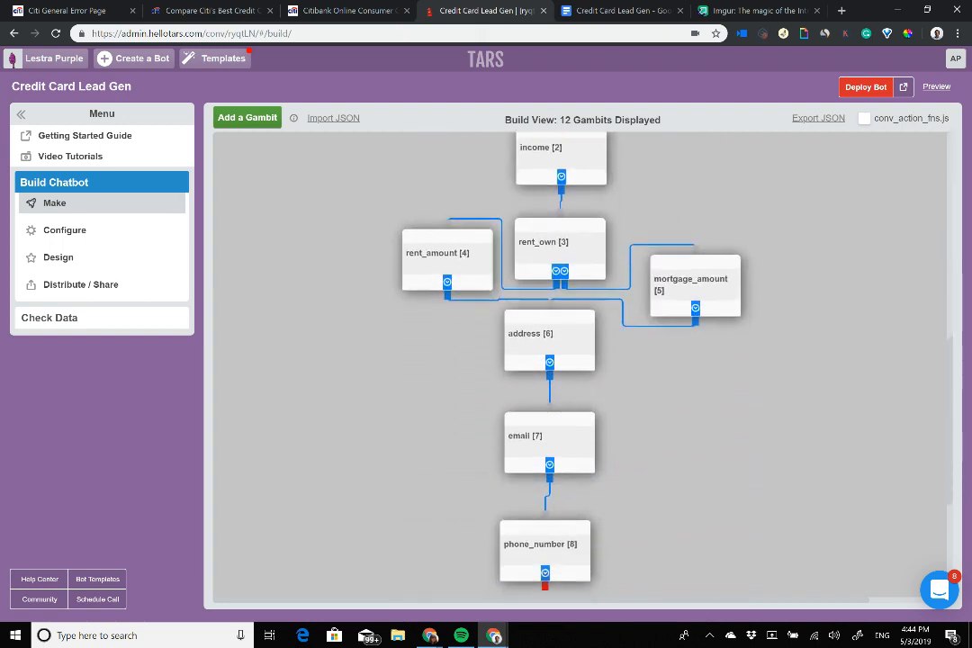
scroll(576, 361, "up", 1)
left_click(623, 10)
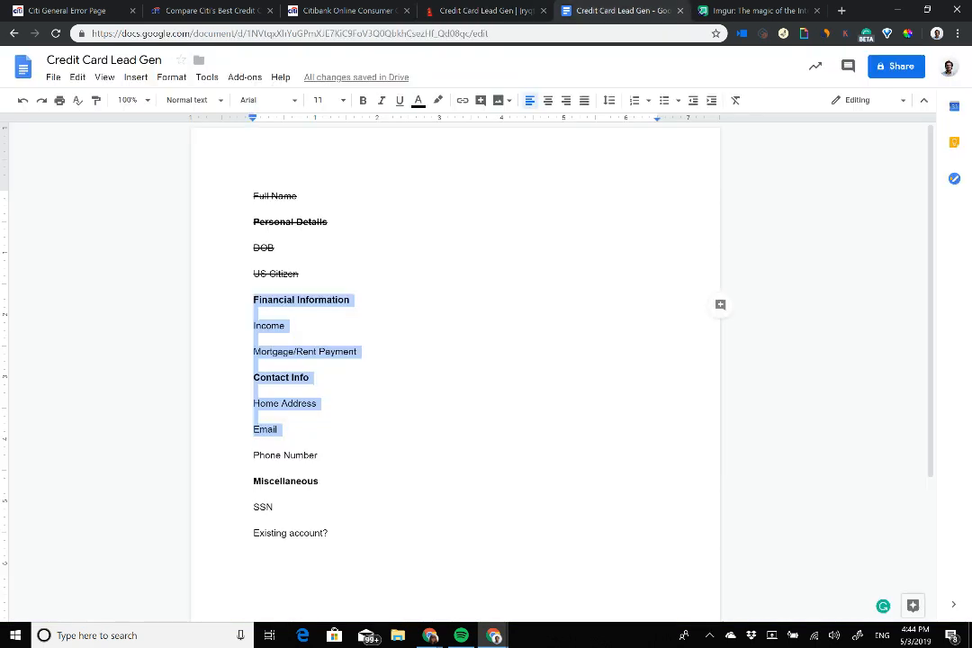
left_click(256, 337)
left_click_drag(248, 299, 306, 456)
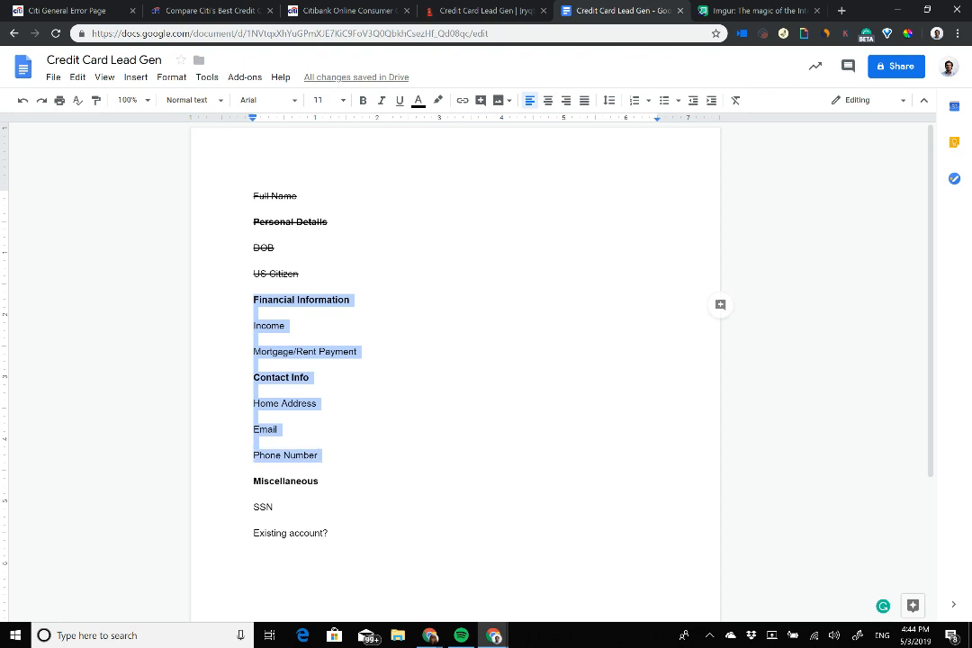
key("alt+shift+5")
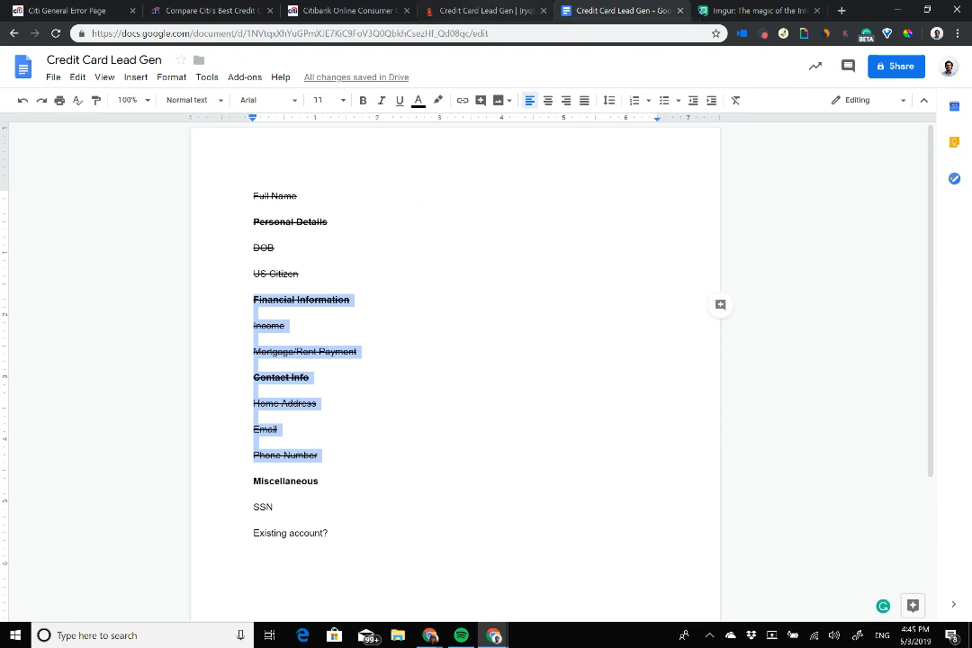
left_click(425, 13)
scroll(581, 366, "up", 3)
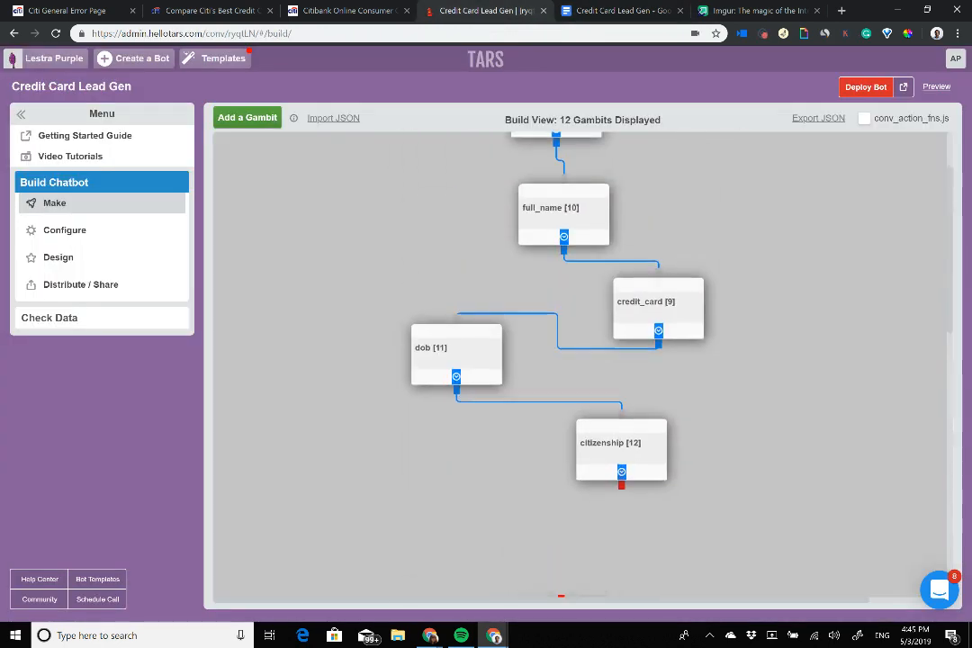
Step: Link citizenship to income [2] and open the income gambit's editor
scroll(580, 365, "down", 1)
left_click_drag(621, 390, 561, 510)
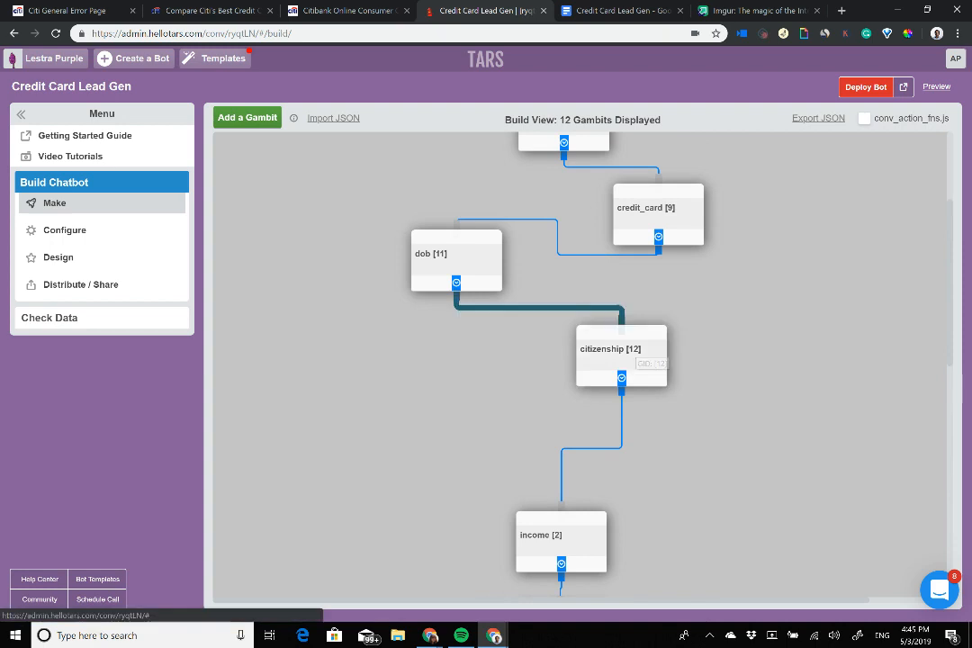
scroll(630, 374, "up", 2)
scroll(585, 378, "down", 4)
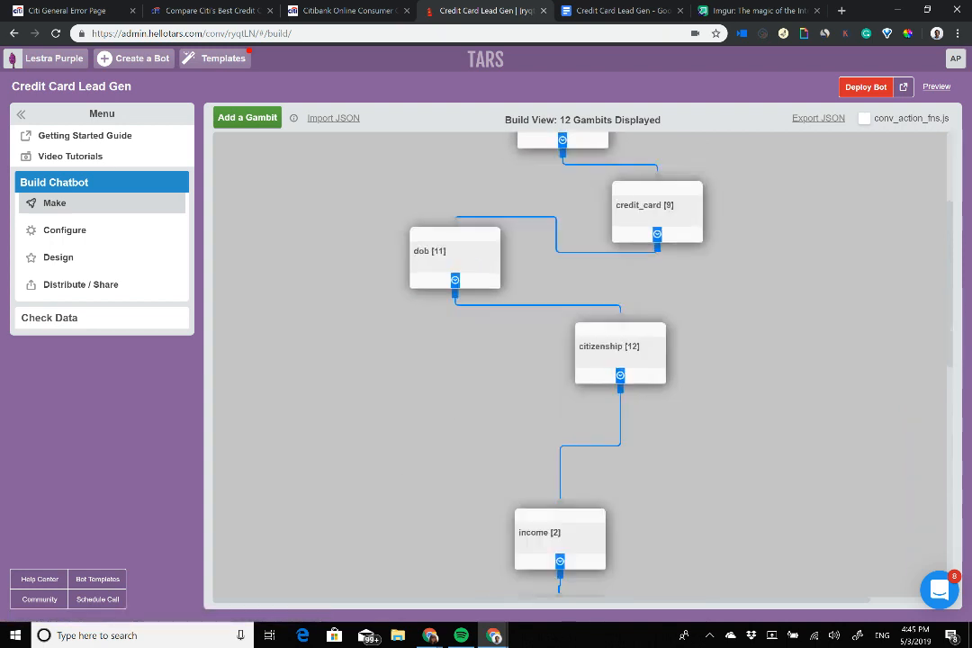
left_click(545, 362)
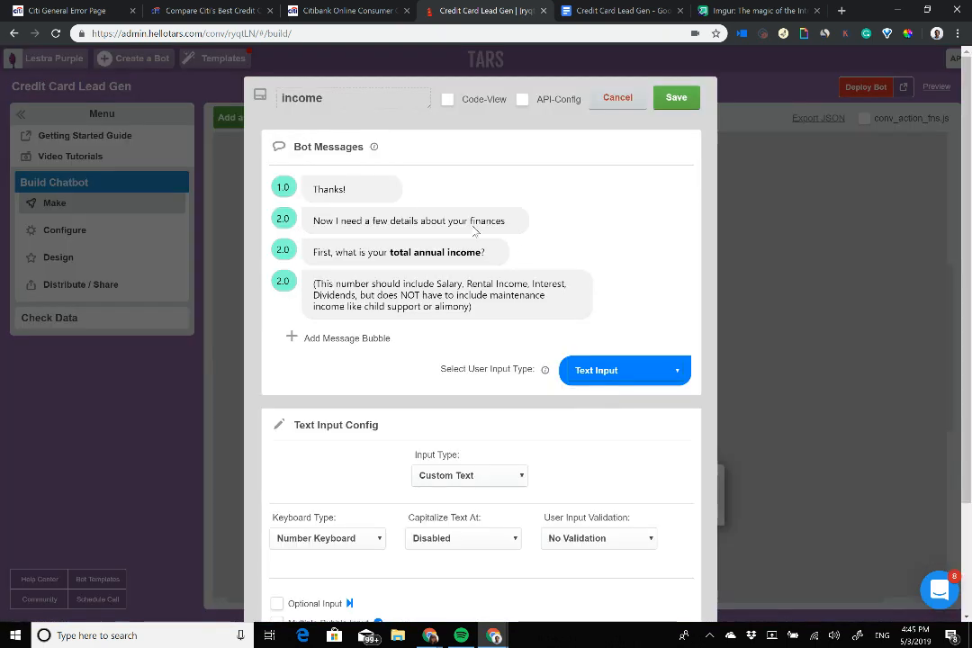
Step: Compare the income gambit's Thanks! message with the outline's Financial Information section, then save it
left_click(341, 189)
left_click_drag(319, 191, 387, 206)
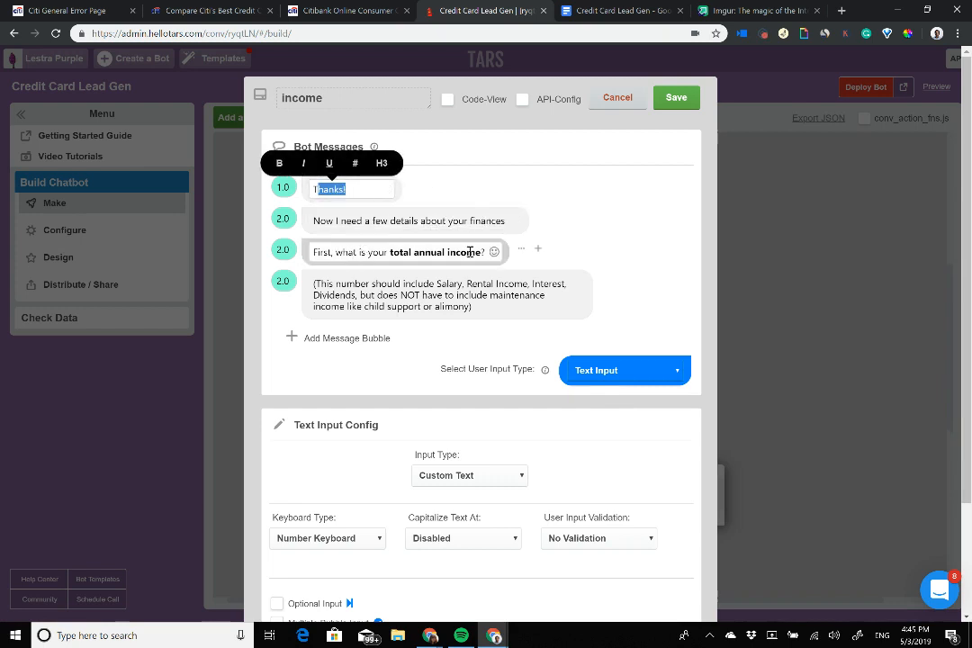
left_click(309, 194)
left_click_drag(314, 189, 350, 193)
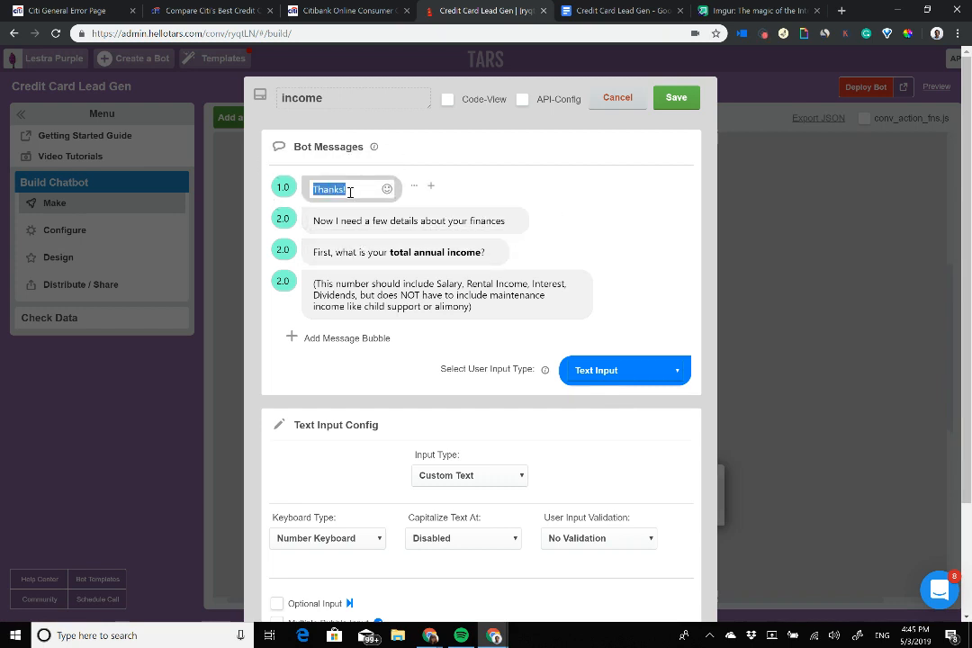
key("ctrl+Tab")
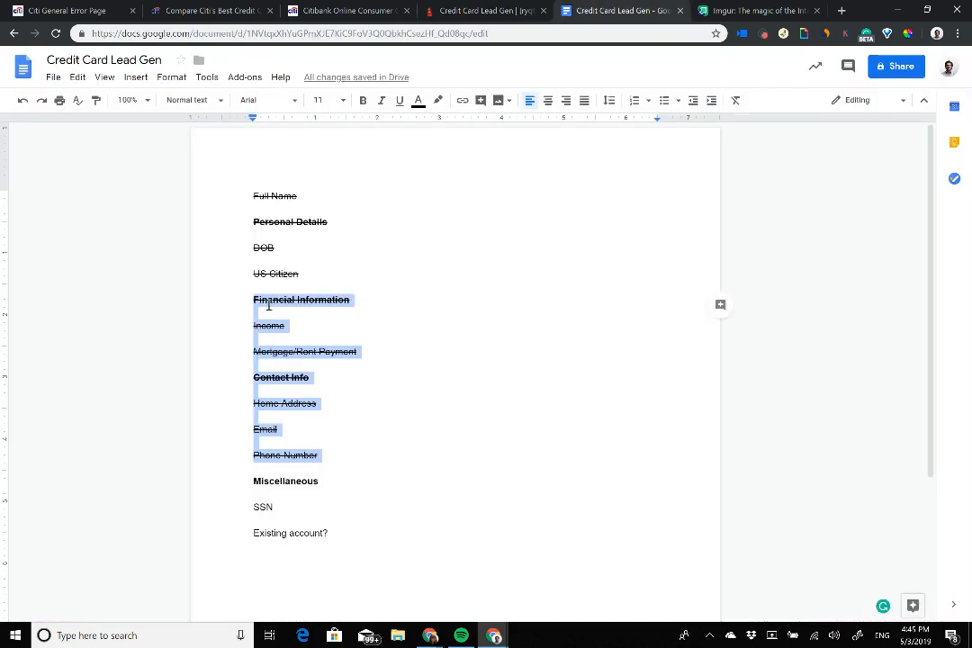
left_click_drag(255, 302, 256, 365)
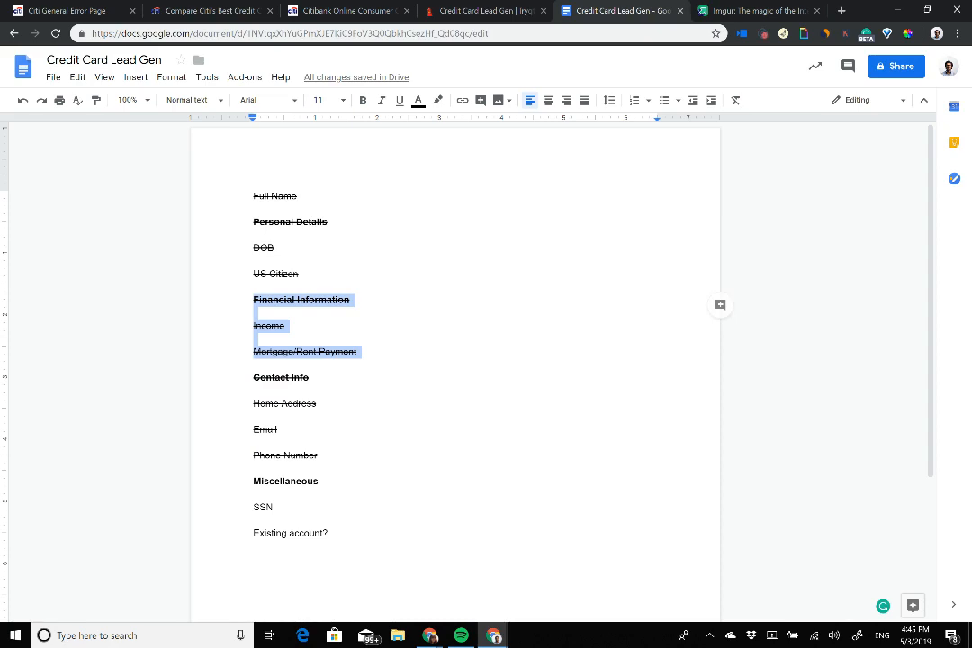
left_click(473, 12)
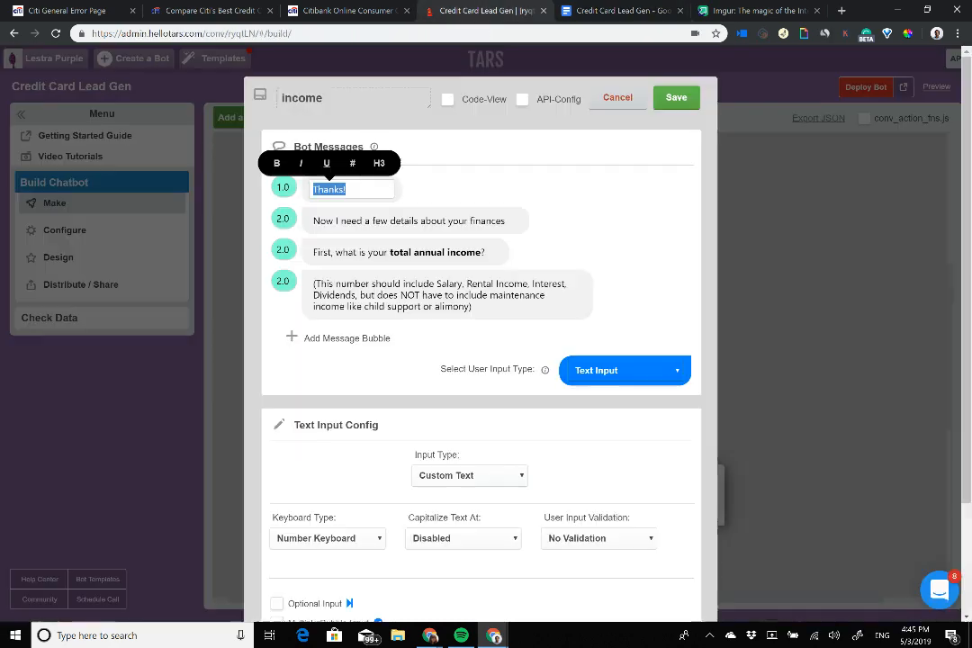
left_click(676, 97)
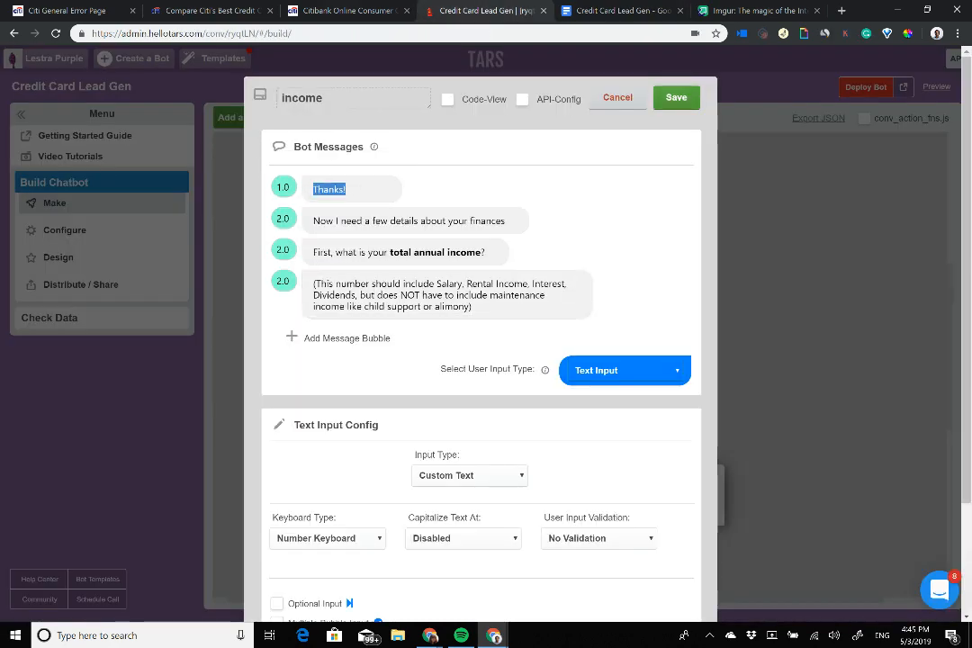
Step: Check the rent_own gambit's Got it message and close it unchanged
scroll(580, 365, "down", 2)
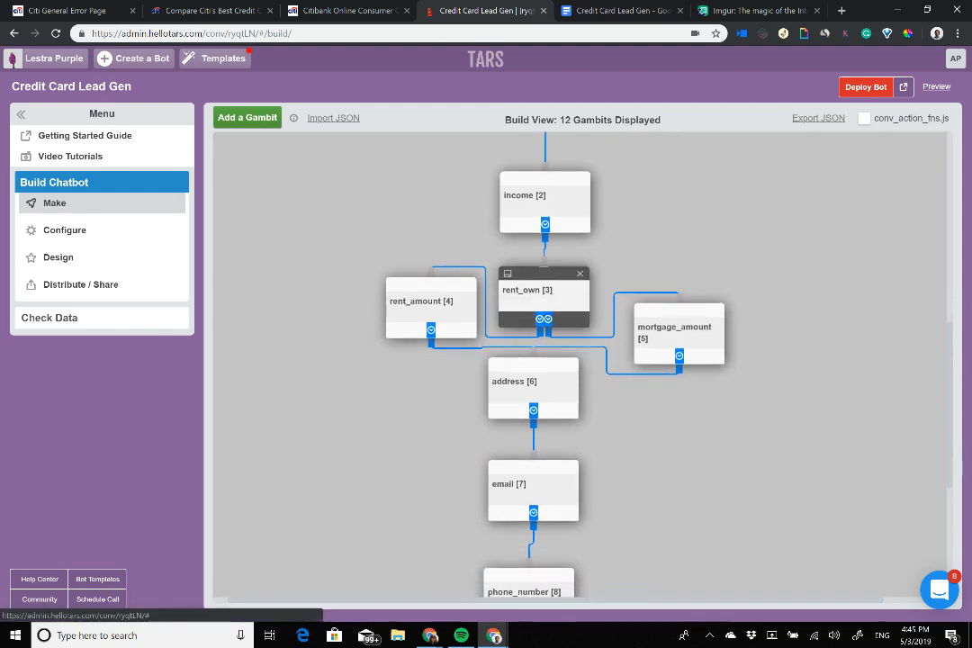
left_click(538, 297)
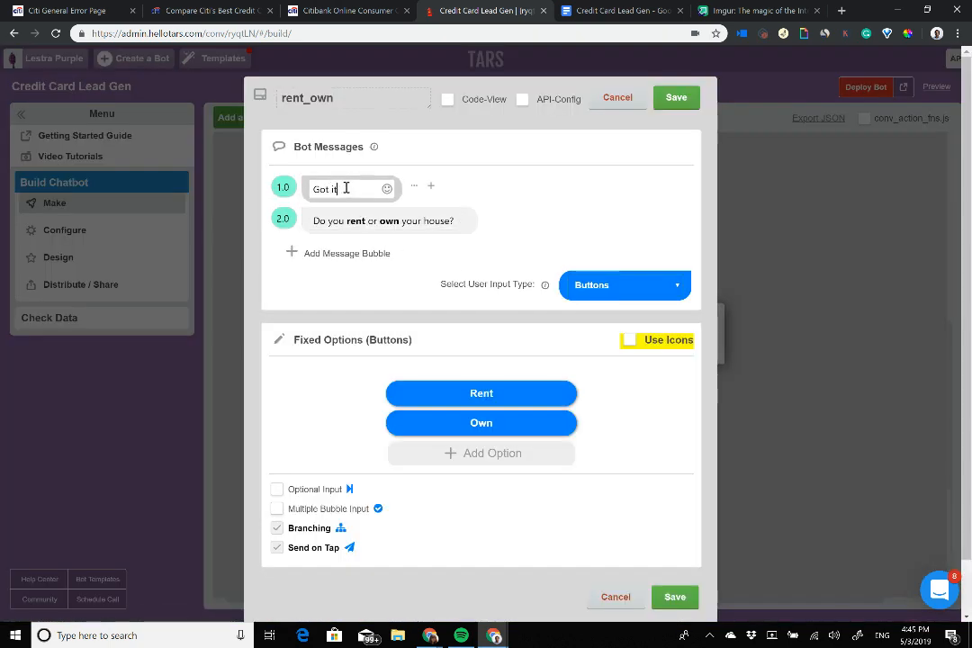
left_click_drag(345, 189, 294, 188)
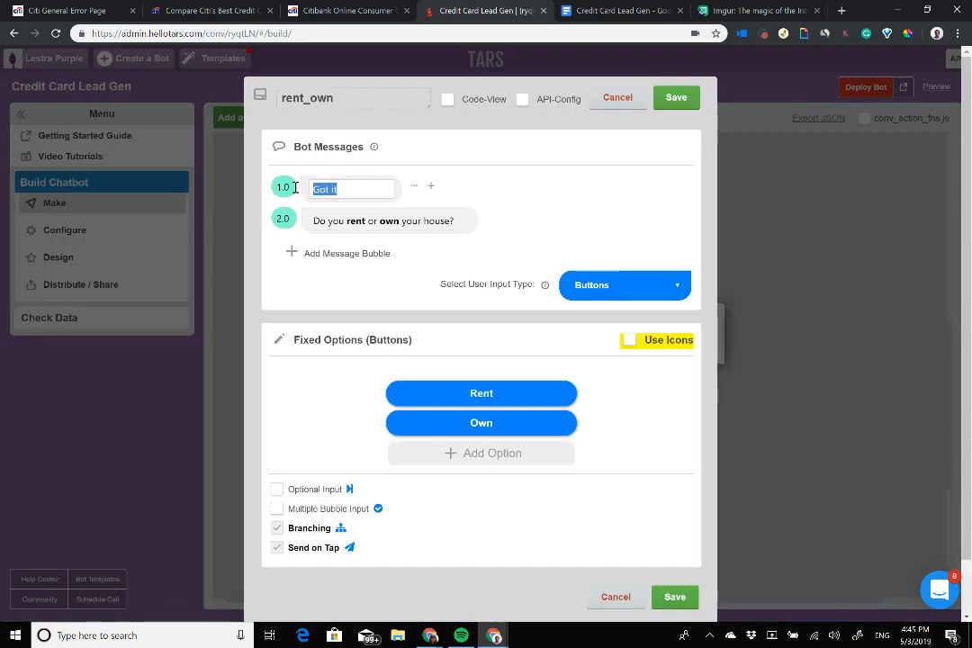
left_click(425, 223)
key("Escape")
scroll(582, 367, "down", 3)
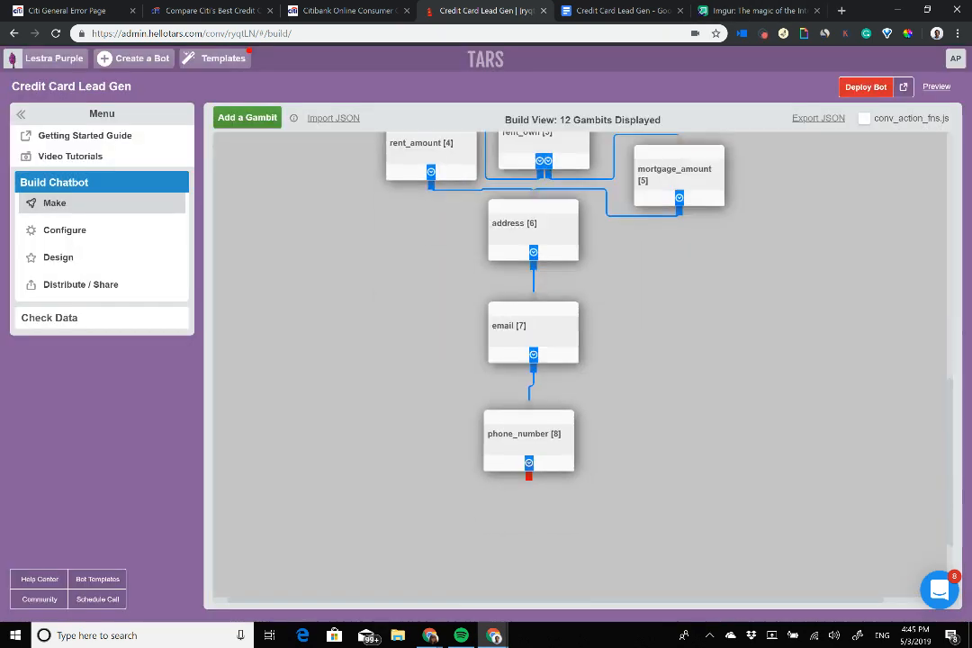
Step: Nudge the rent_amount gambit slightly left and down in the flow
scroll(582, 367, "up", 5)
scroll(581, 368, "up", 4)
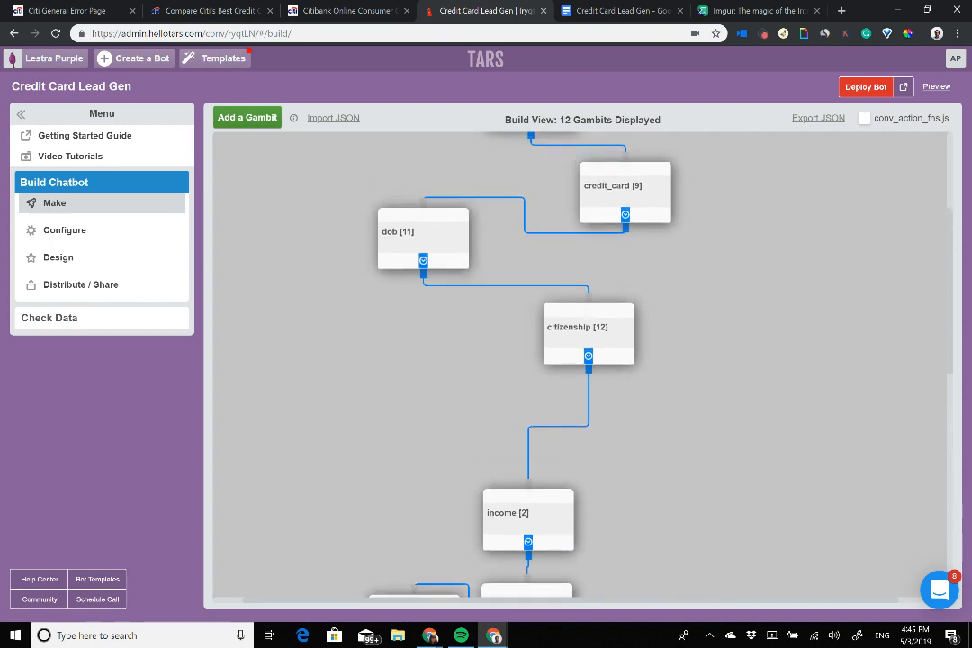
scroll(582, 368, "down", 2)
scroll(581, 368, "down", 5)
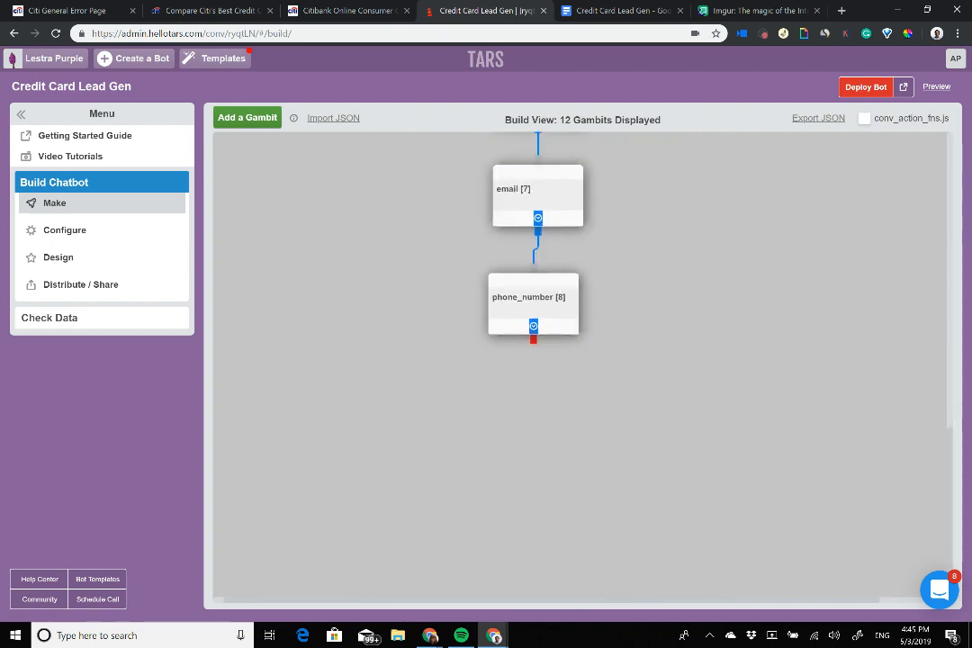
scroll(581, 367, "up", 1)
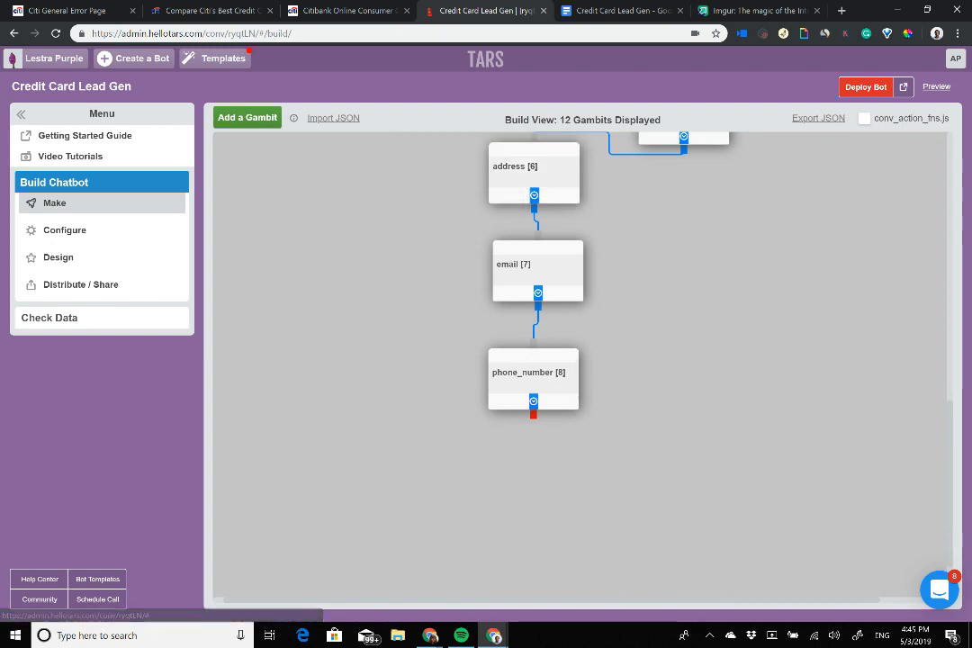
scroll(582, 367, "up", 4)
scroll(582, 367, "down", 4)
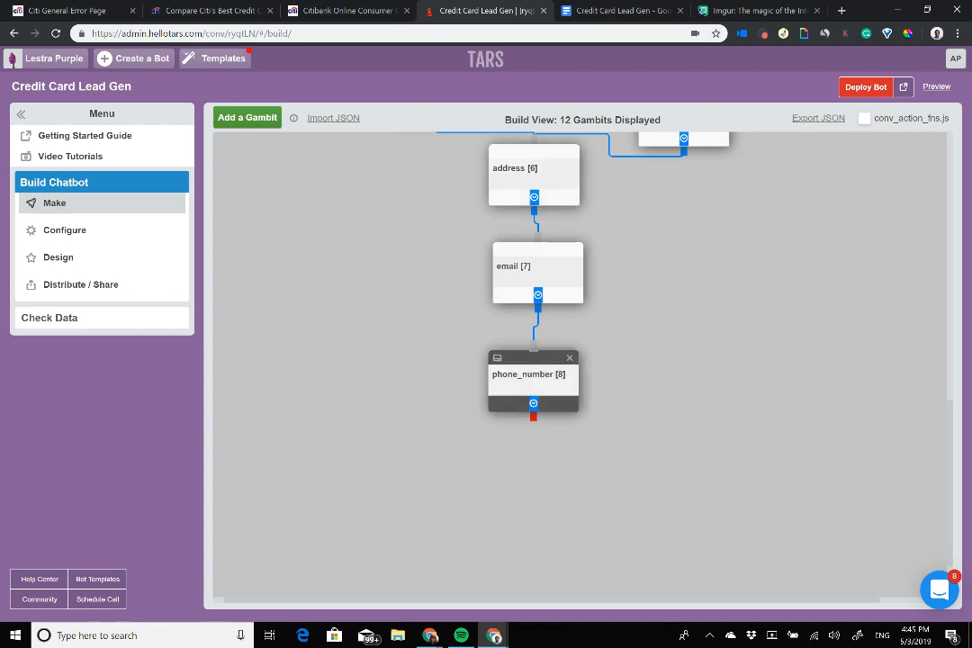
scroll(540, 378, "up", 2)
scroll(581, 365, "up", 5)
scroll(581, 365, "down", 8)
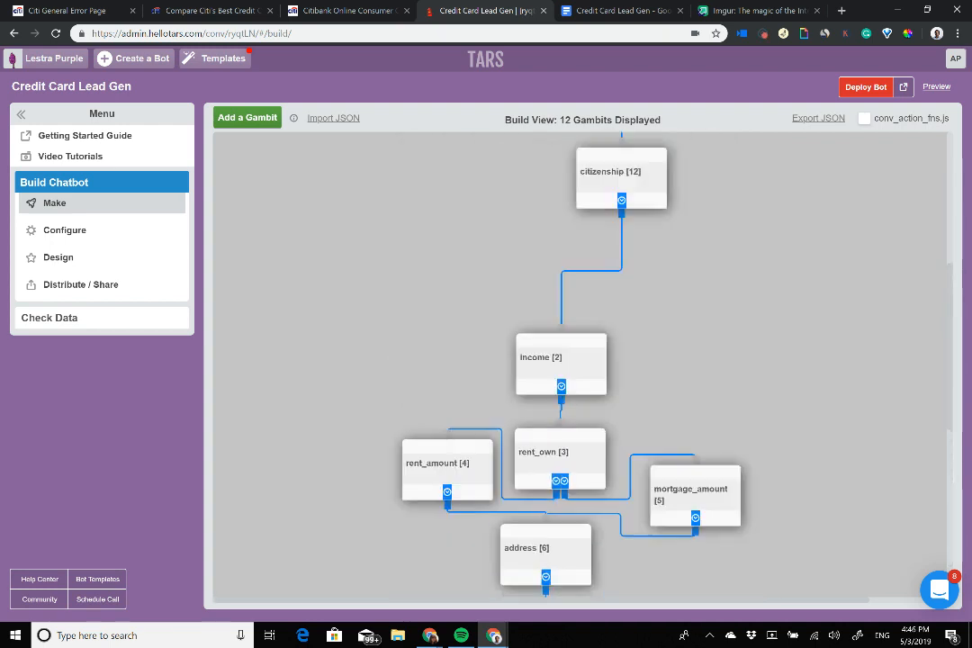
scroll(580, 364, "up", 4)
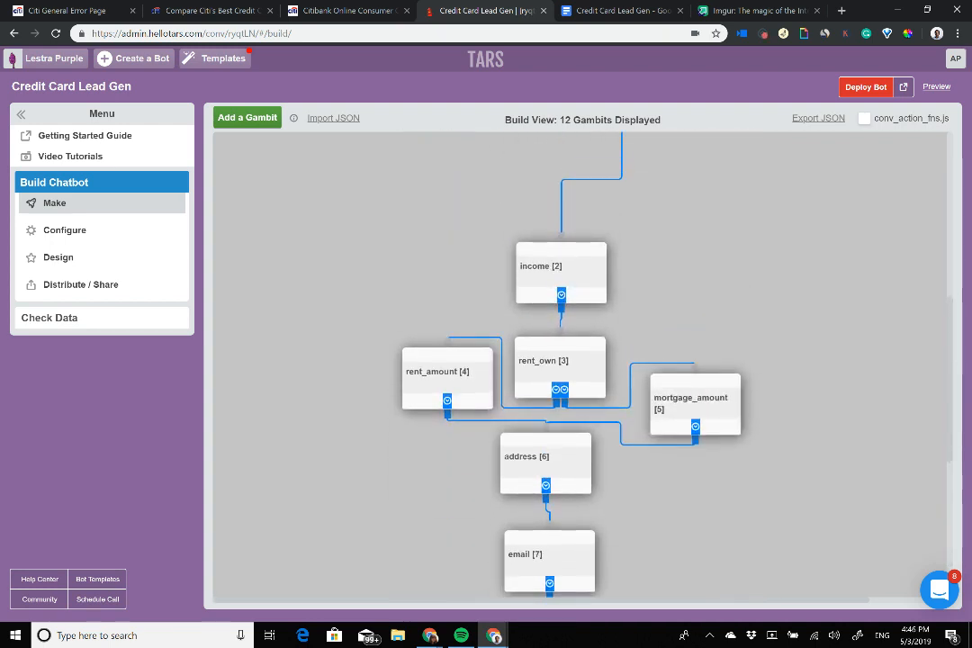
left_click_drag(447, 360, 438, 376)
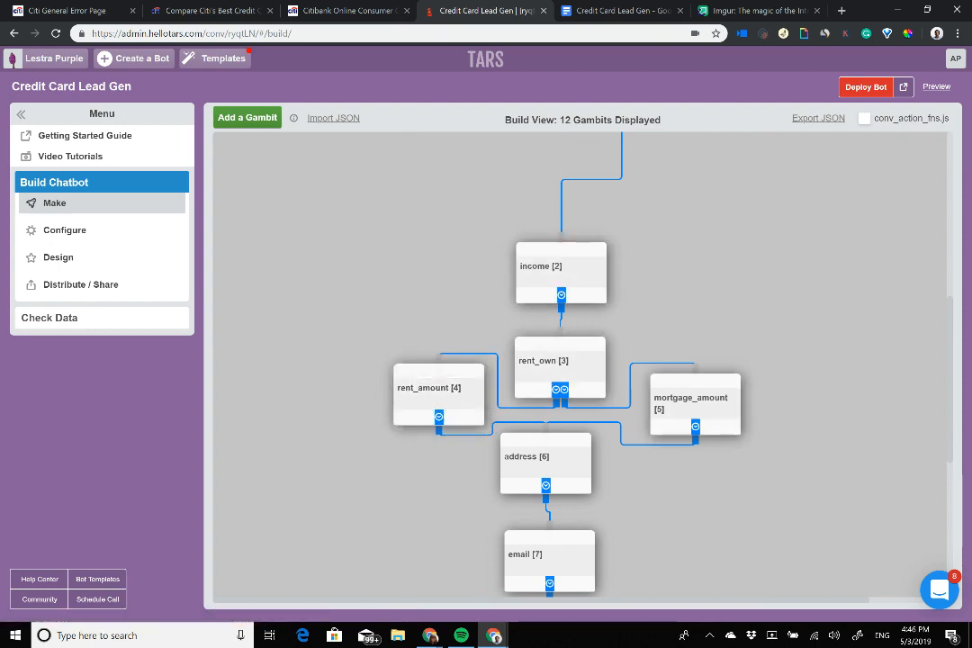
Step: Compare the flow against the Google Docs field outline, then return to the bot builder
scroll(695, 405, "up", 5)
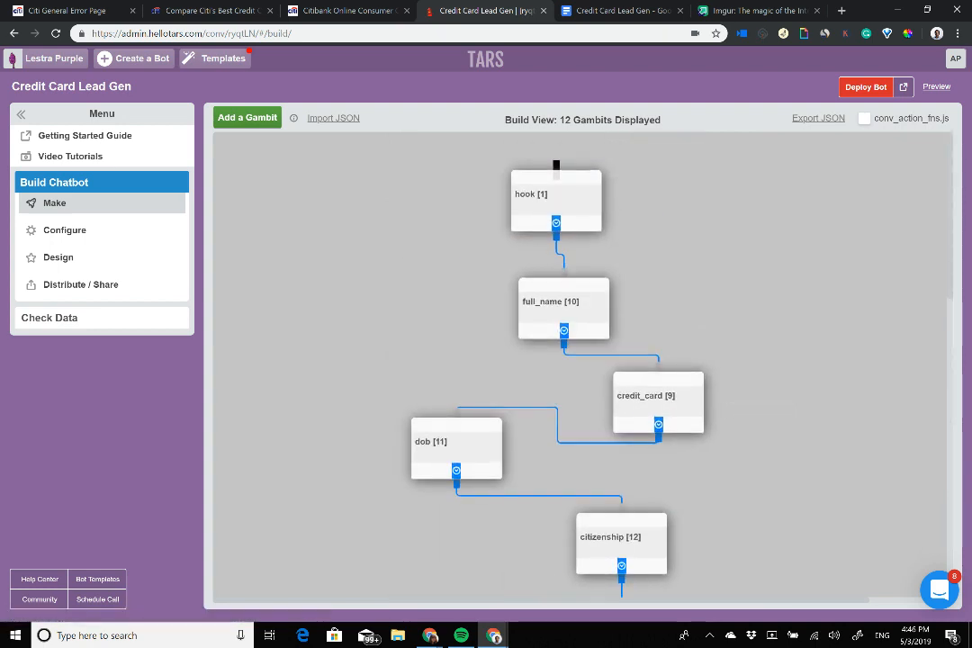
scroll(695, 405, "down", 6)
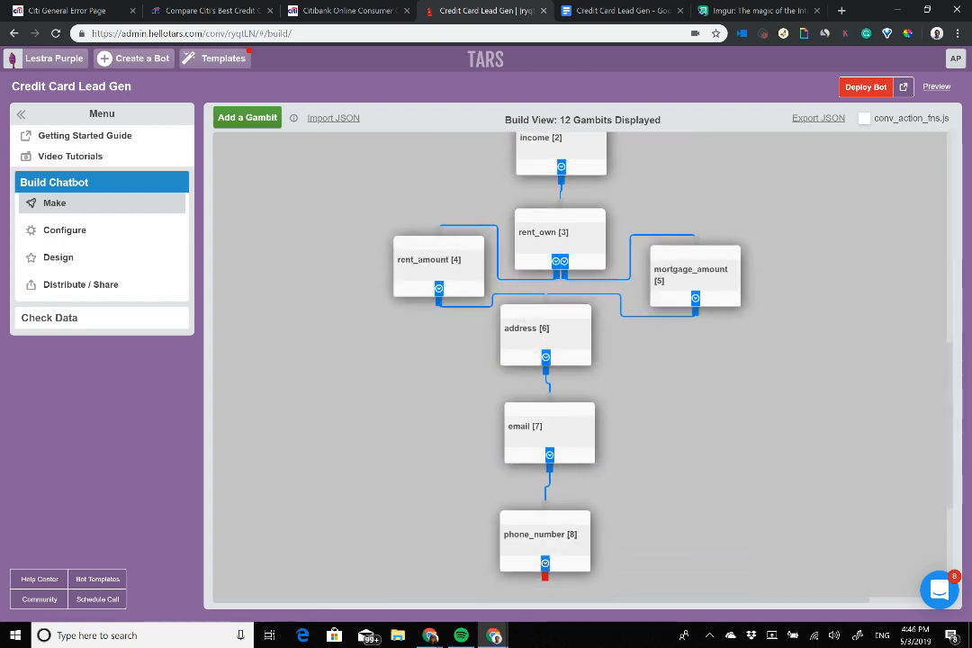
scroll(658, 400, "up", 6)
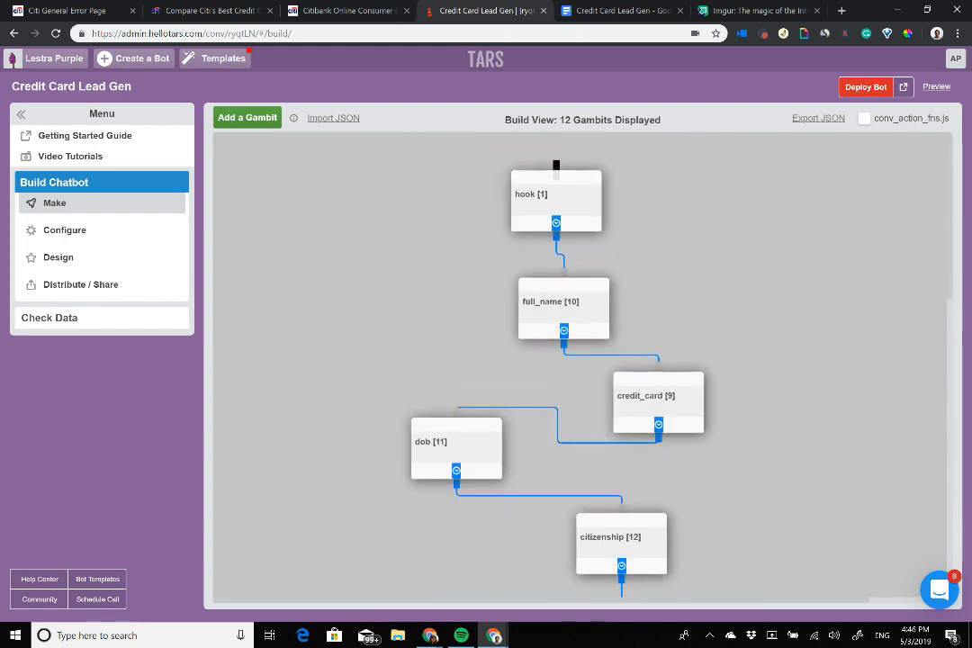
scroll(556, 166, "down", 5)
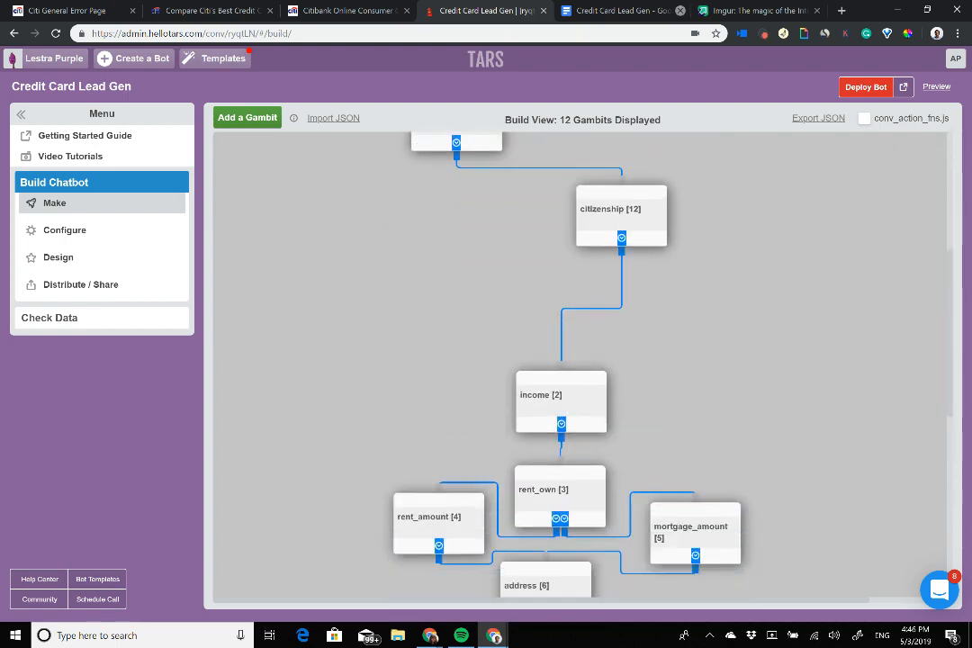
left_click(612, 10)
scroll(455, 370, "down", 1)
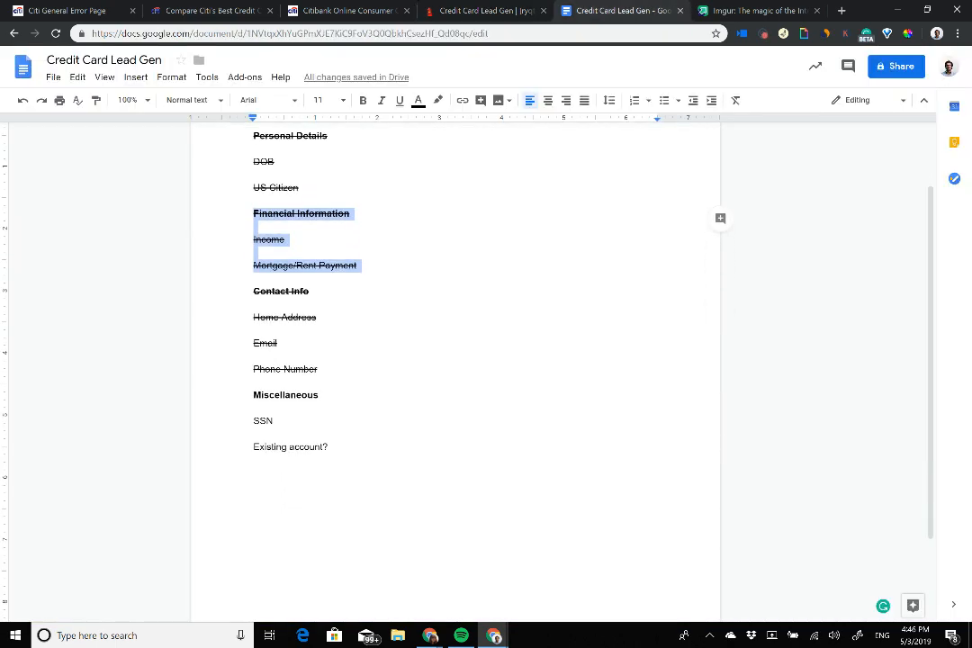
left_click(487, 10)
scroll(546, 297, "down", 6)
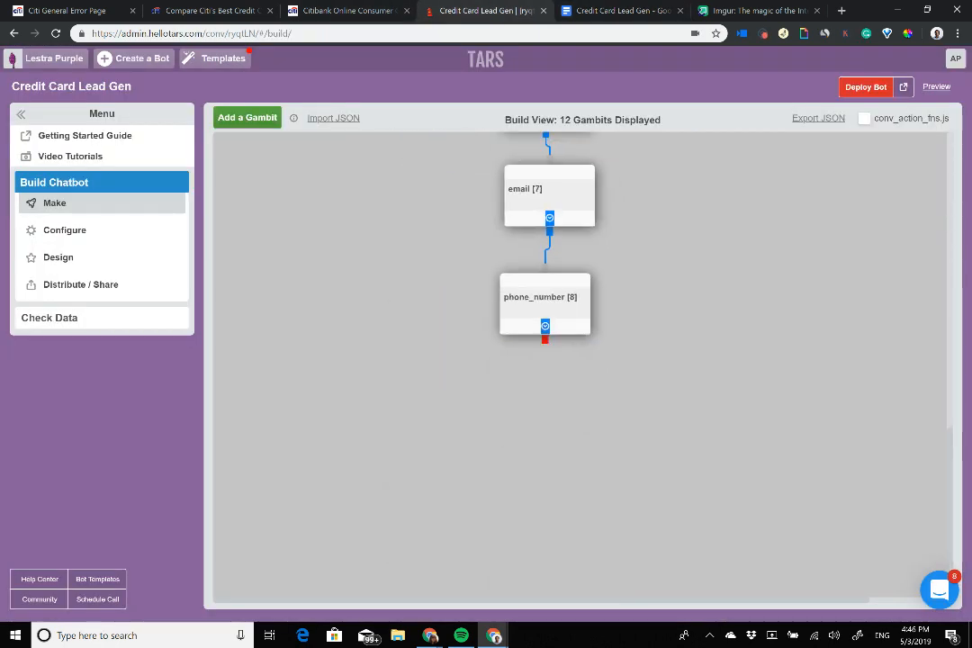
Step: Add a new gambit below phone_number and rename it ssn
left_click(248, 118)
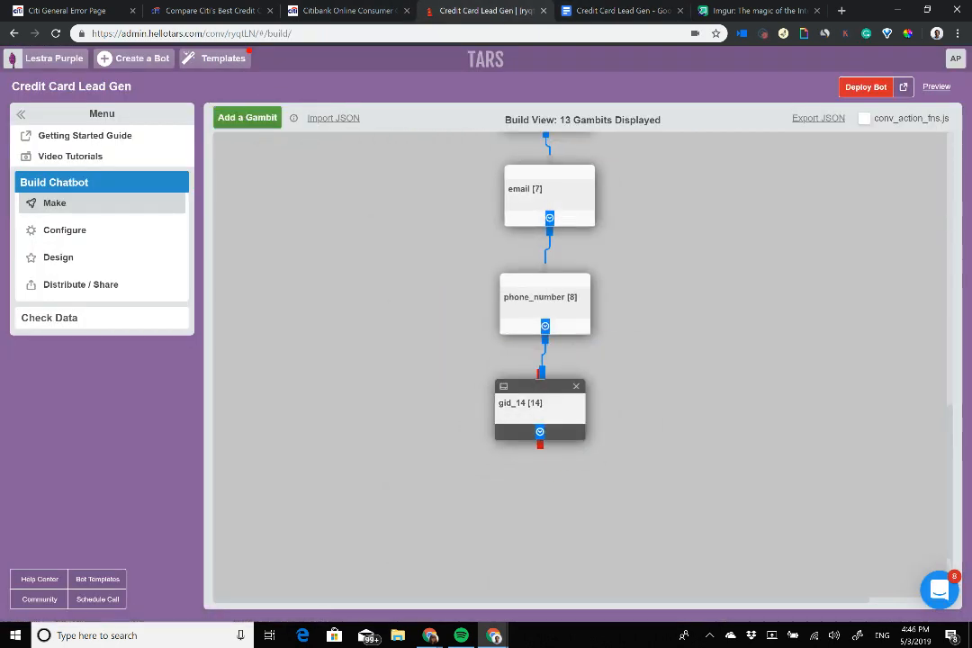
left_click(540, 410)
left_click_drag(393, 94, 132, 69)
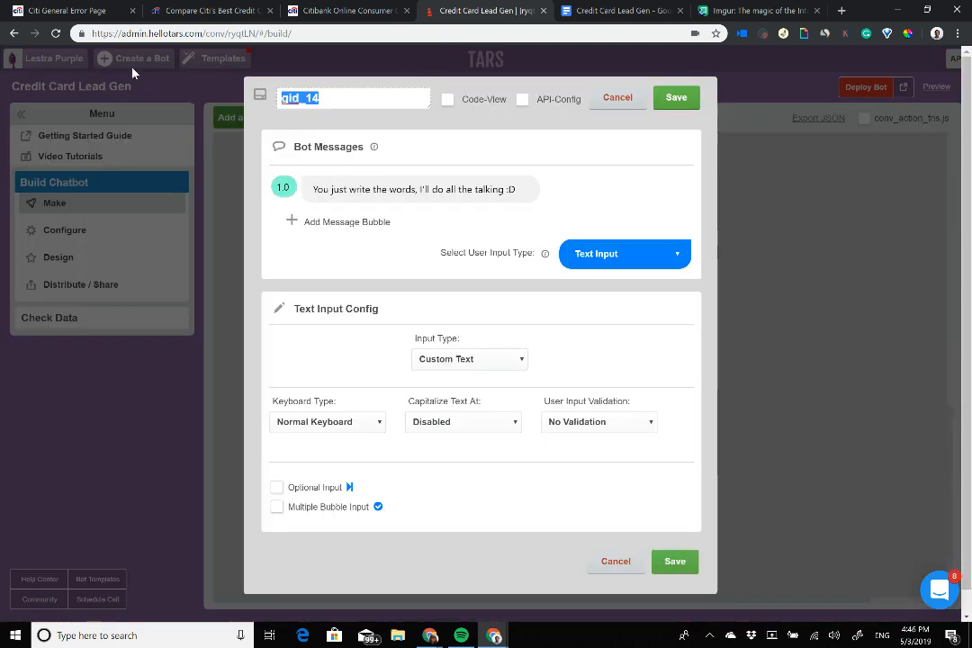
type("ssn")
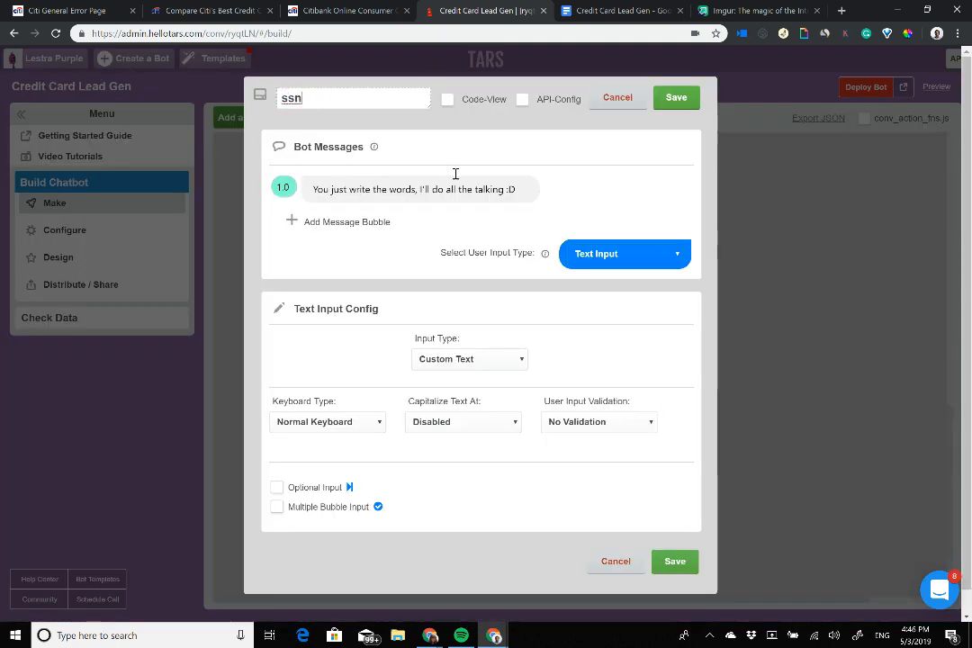
left_click(454, 188)
right_click(454, 187)
left_click(676, 98)
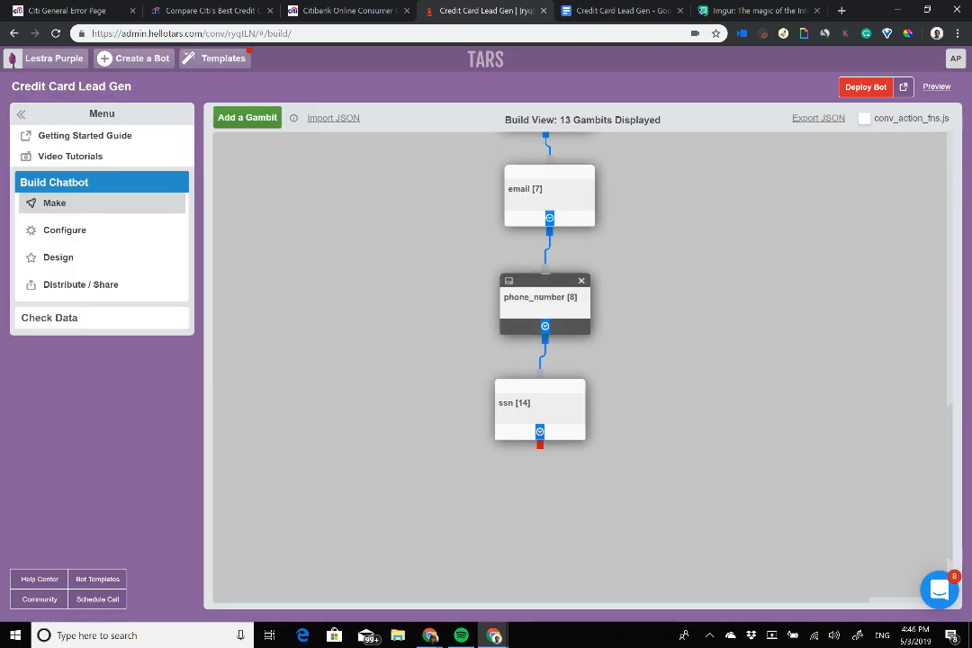
Step: Replace the ssn gambit's placeholder message with 'Great!'
left_click(545, 297)
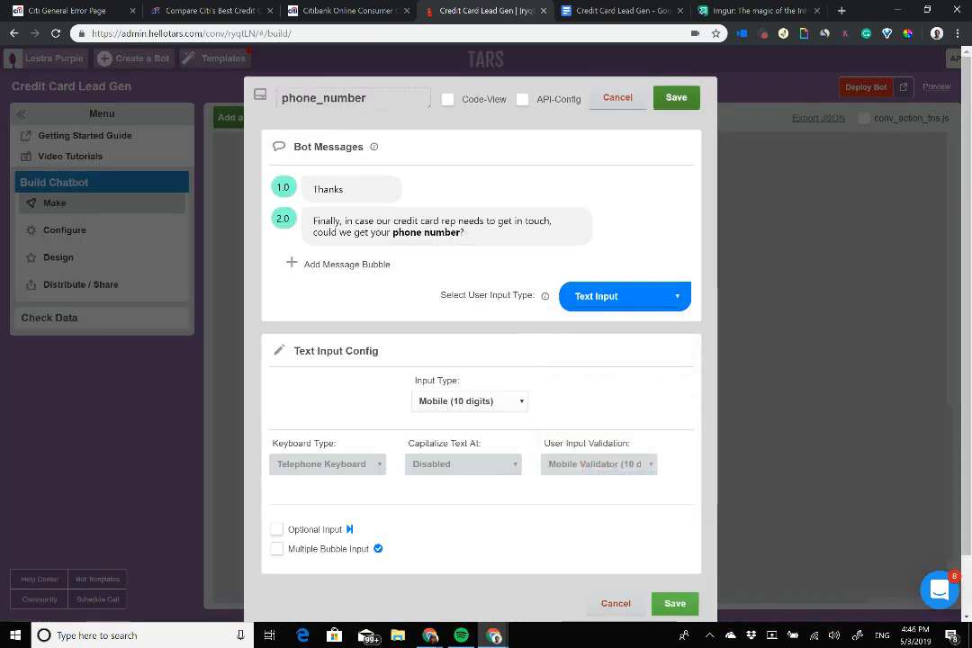
left_click(676, 97)
left_click(540, 407)
left_click(356, 189)
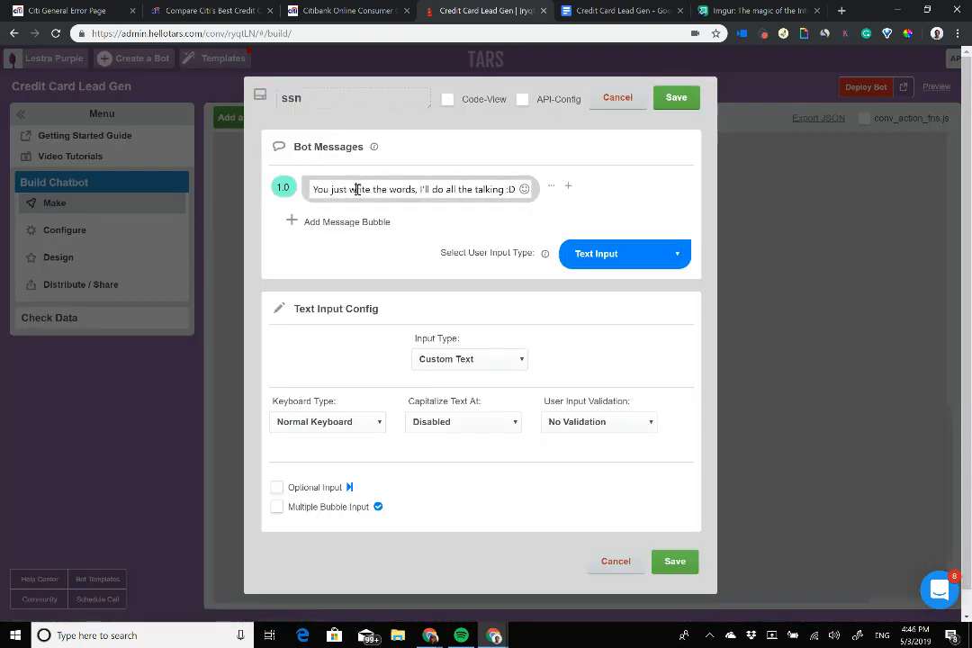
key("ctrl+a")
type("Gr")
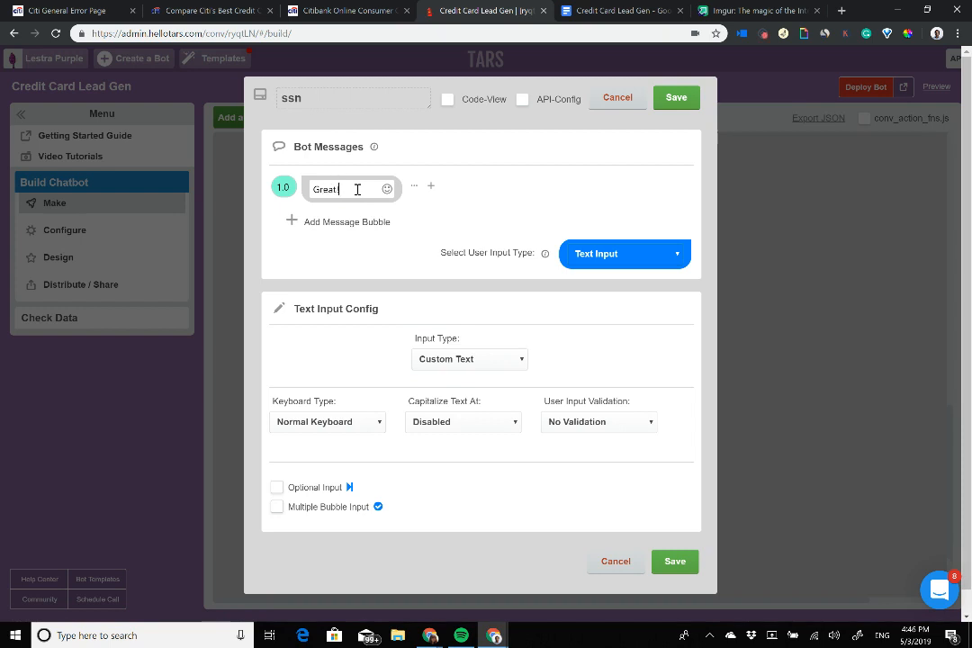
type("eat!")
key("ctrl+Tab")
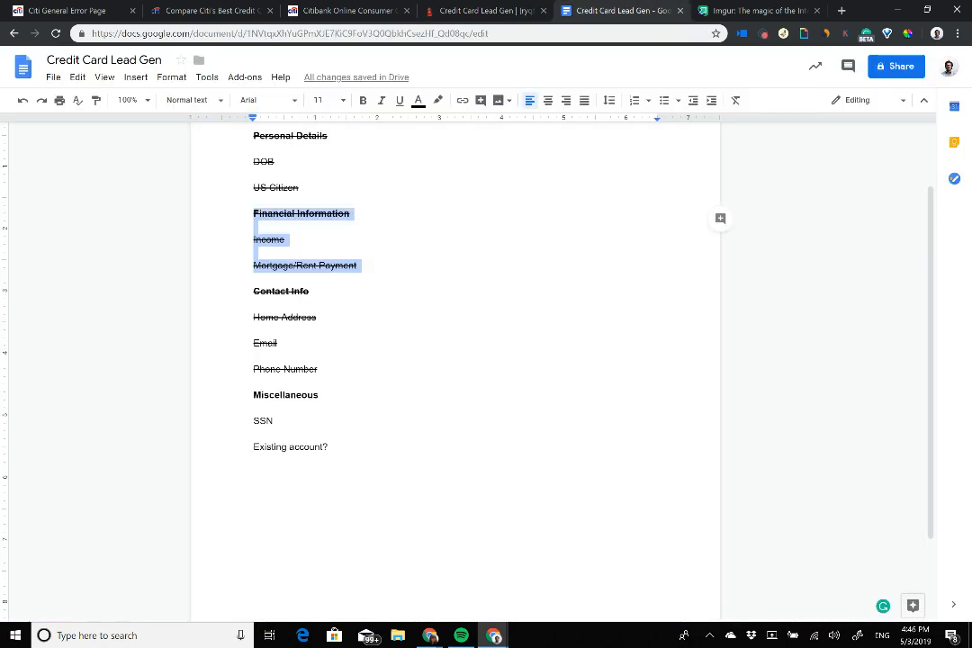
Step: Highlight the 'Existing account?' line in the outline, then go to the Citibank application form
triple_click(291, 447)
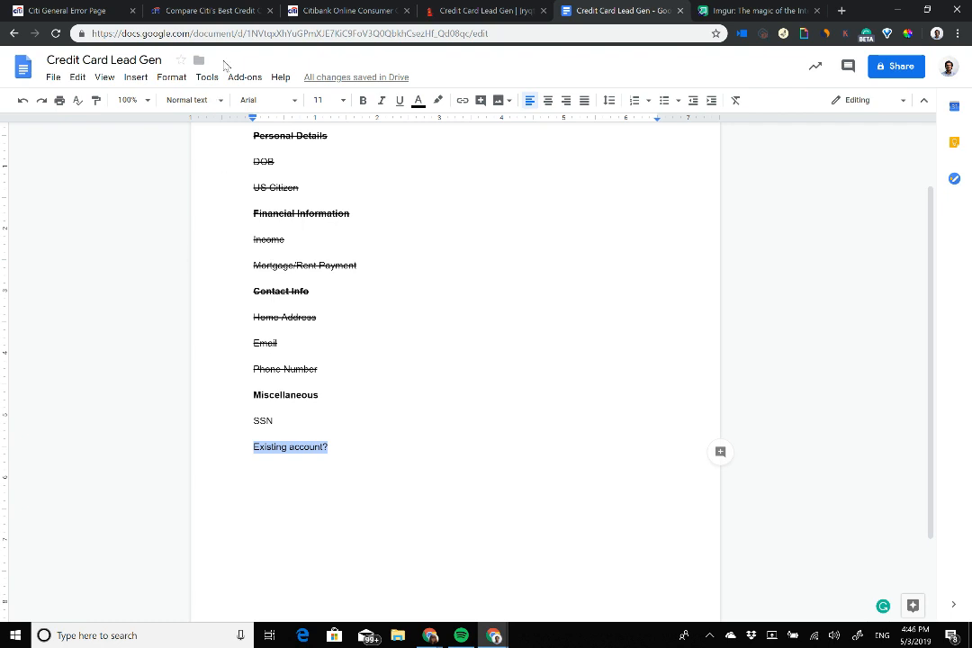
left_click(384, 7)
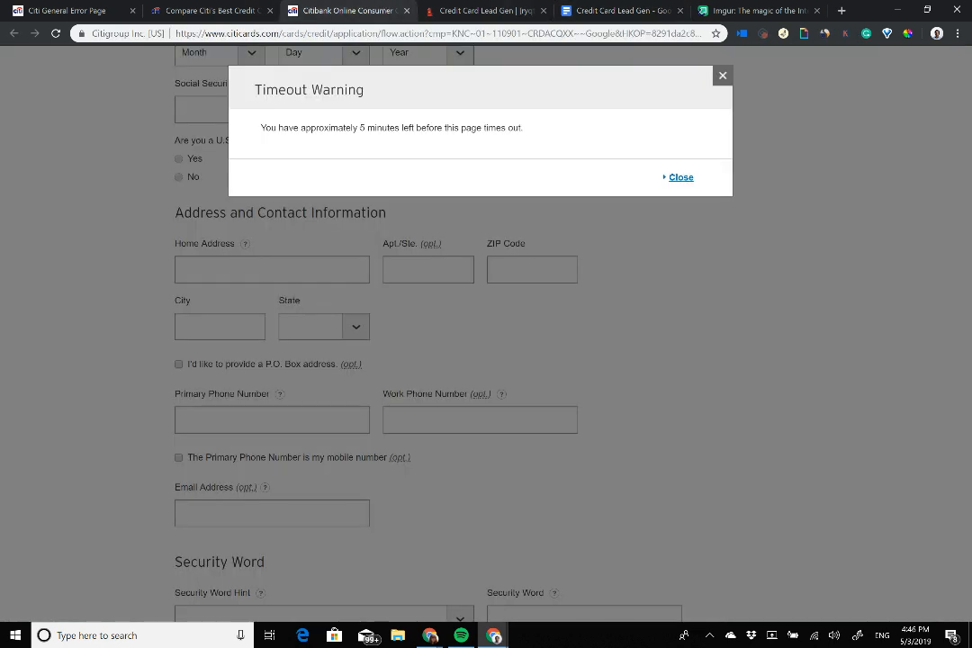
Step: Dismiss the Citibank timeout warning and tick the Money Market account option
left_click(723, 75)
scroll(453, 317, "down", 4)
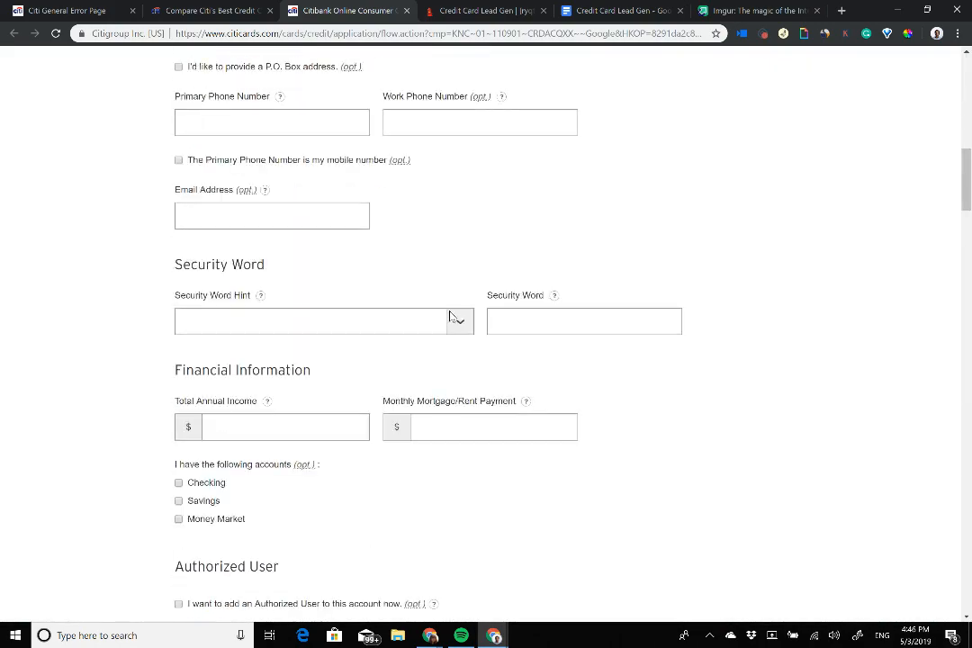
scroll(453, 317, "down", 10)
scroll(452, 317, "up", 7)
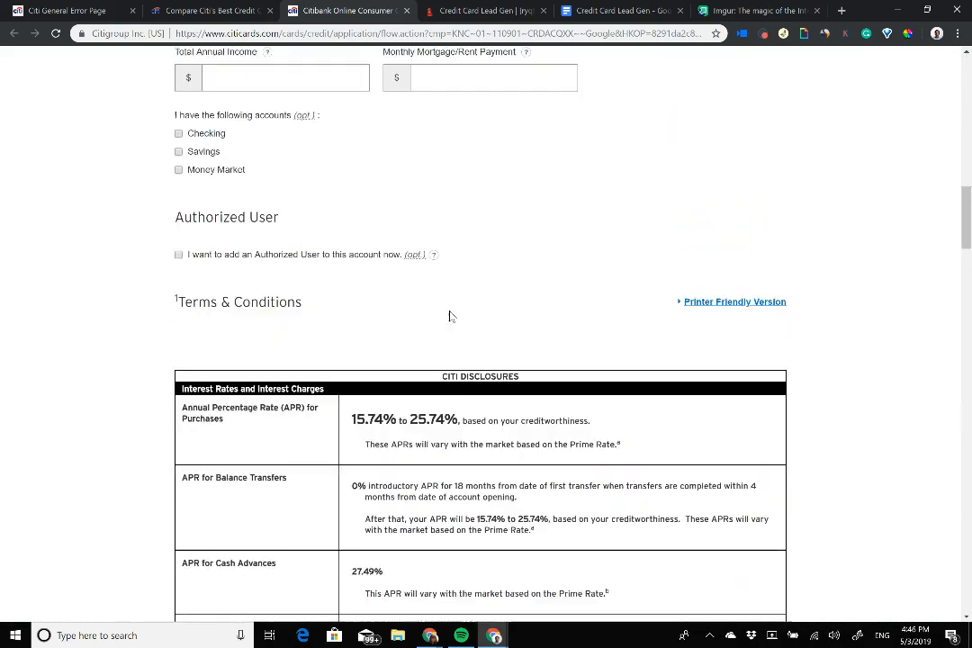
scroll(449, 316, "up", 2)
left_click(577, 10)
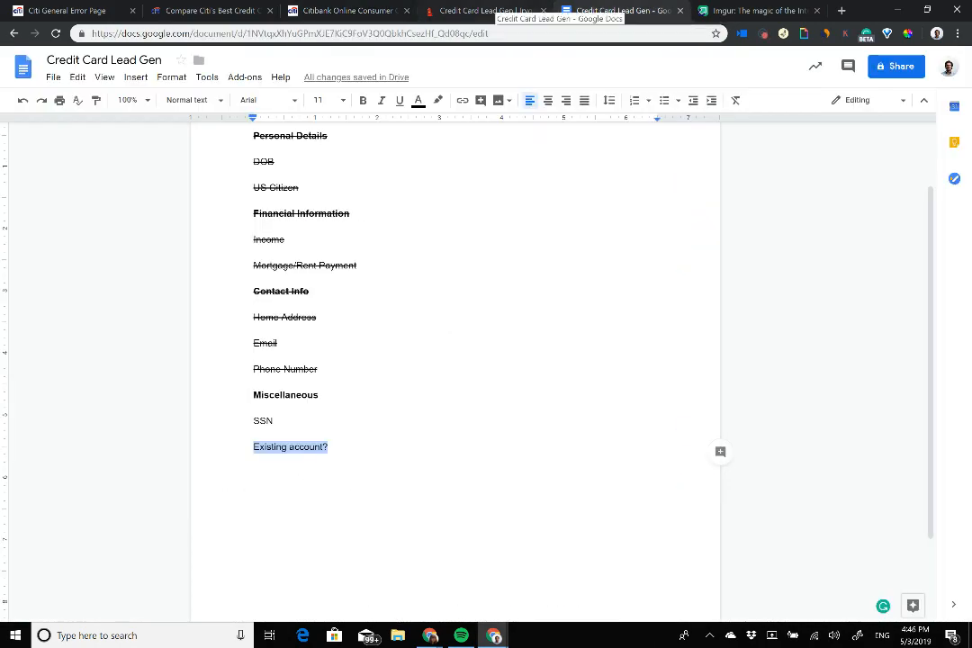
left_click(490, 10)
left_click(324, 10)
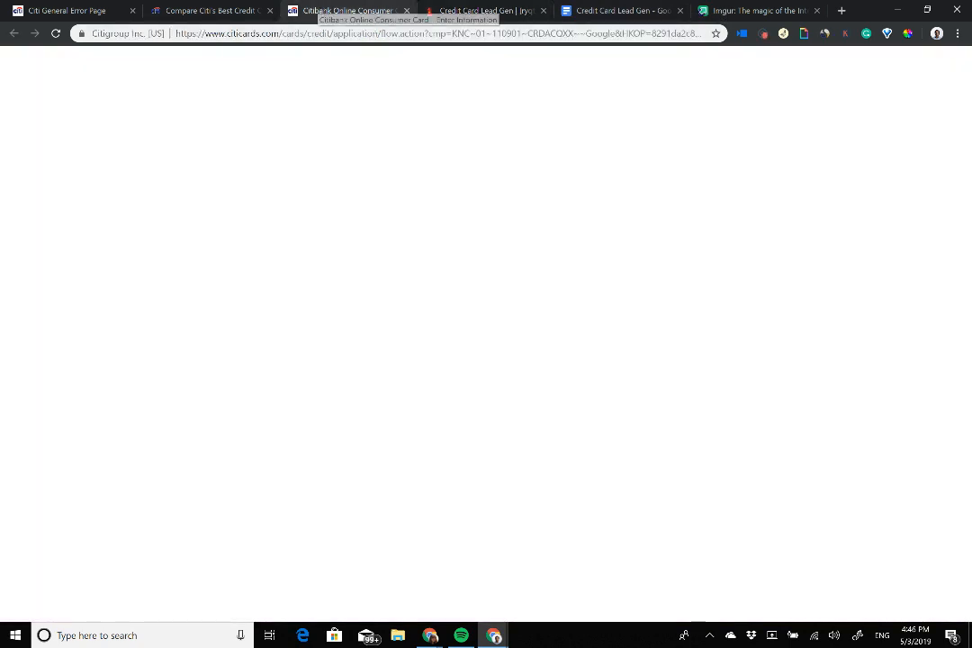
left_click_drag(174, 303, 245, 350)
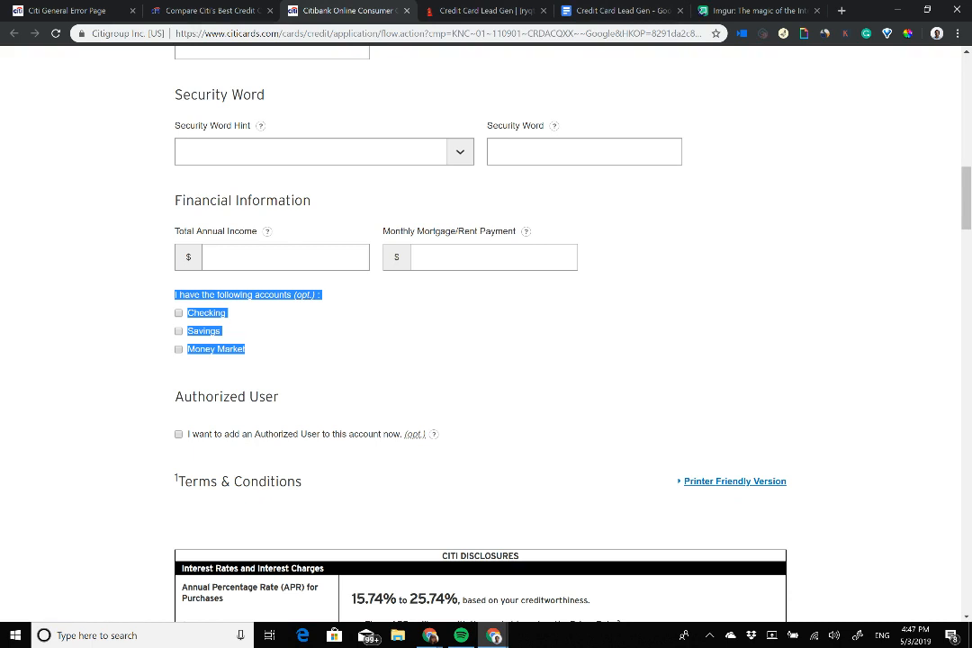
left_click(238, 349)
left_click(459, 9)
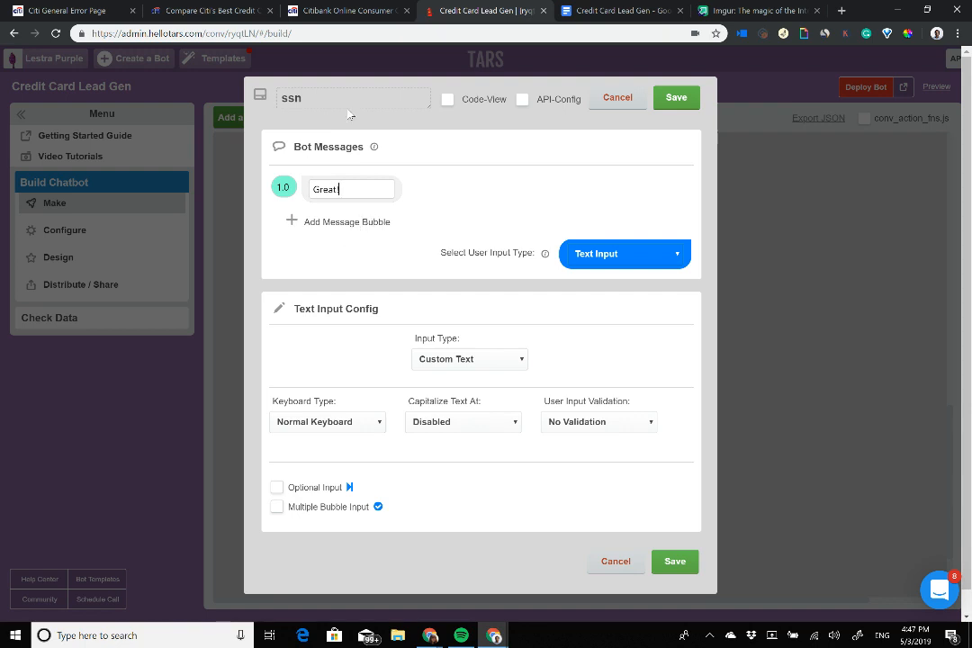
Step: Rename the gambit existing_account and add the message 'We are almost done. Just two more details'
type("!")
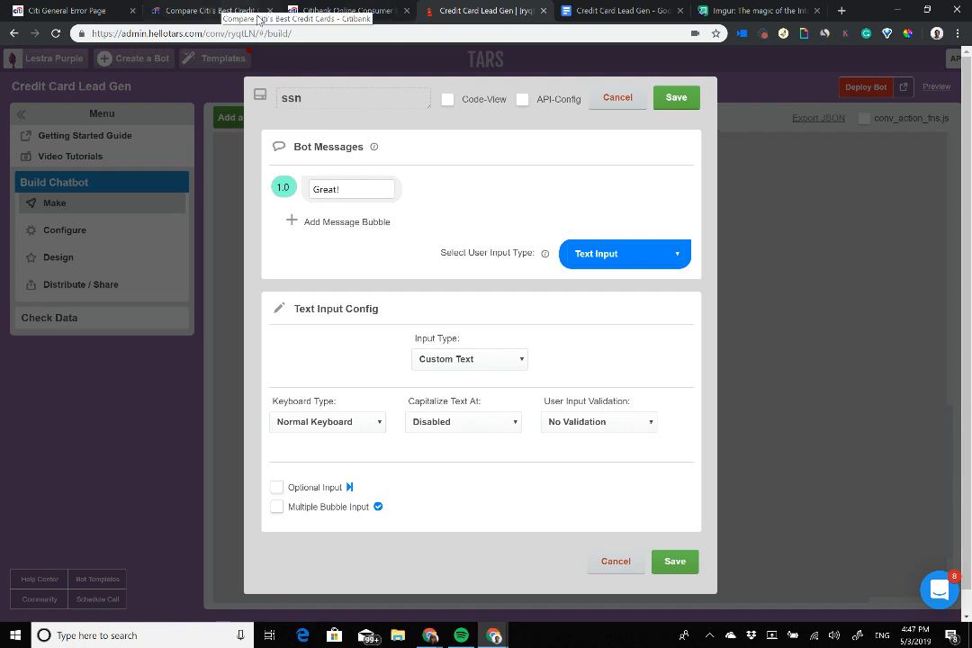
double_click(327, 98)
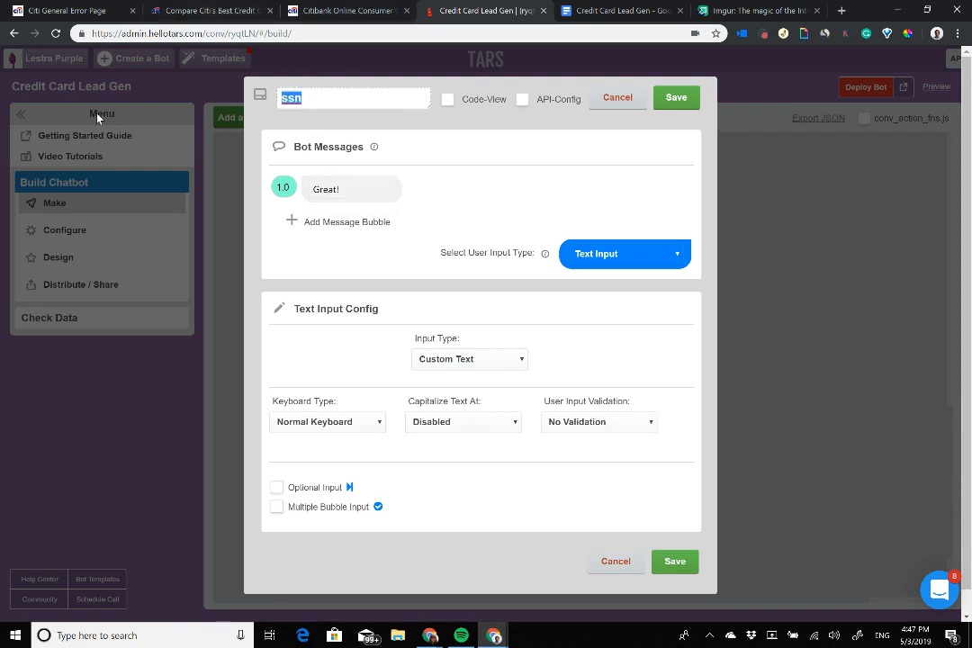
type("exist")
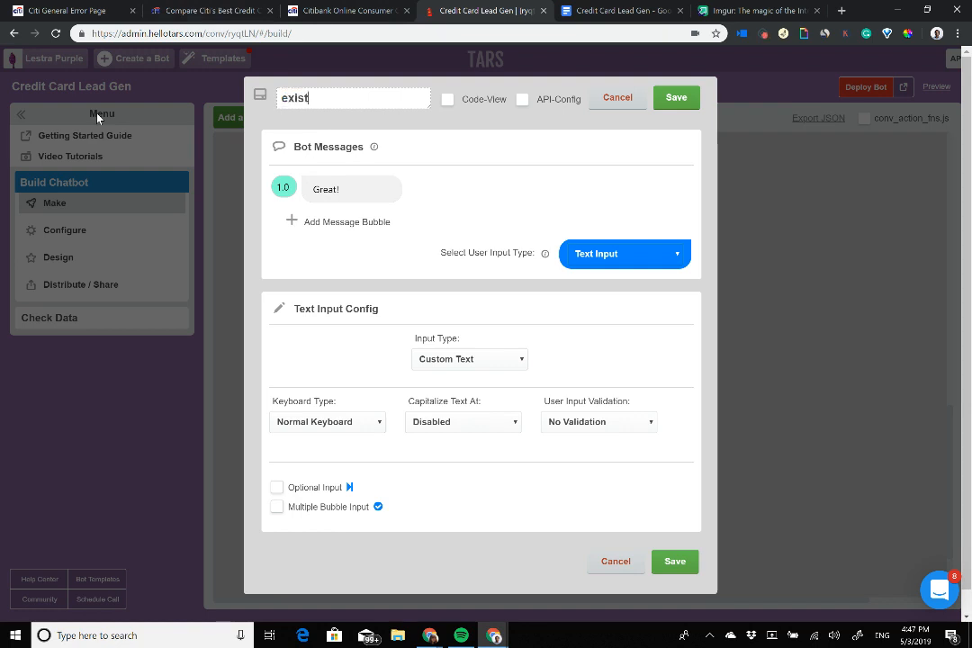
type("ing_account")
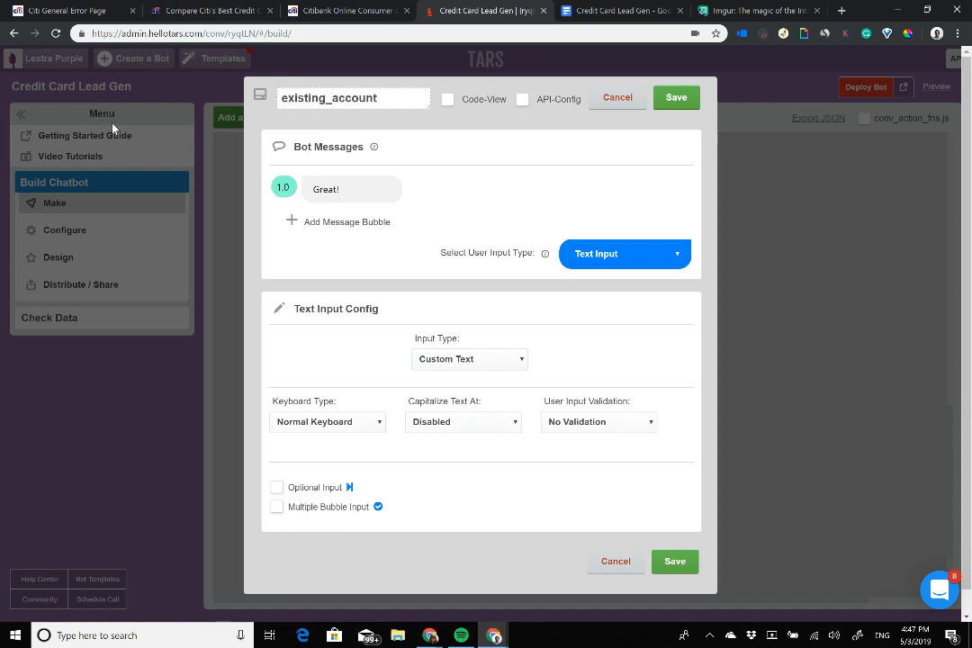
left_click(340, 223)
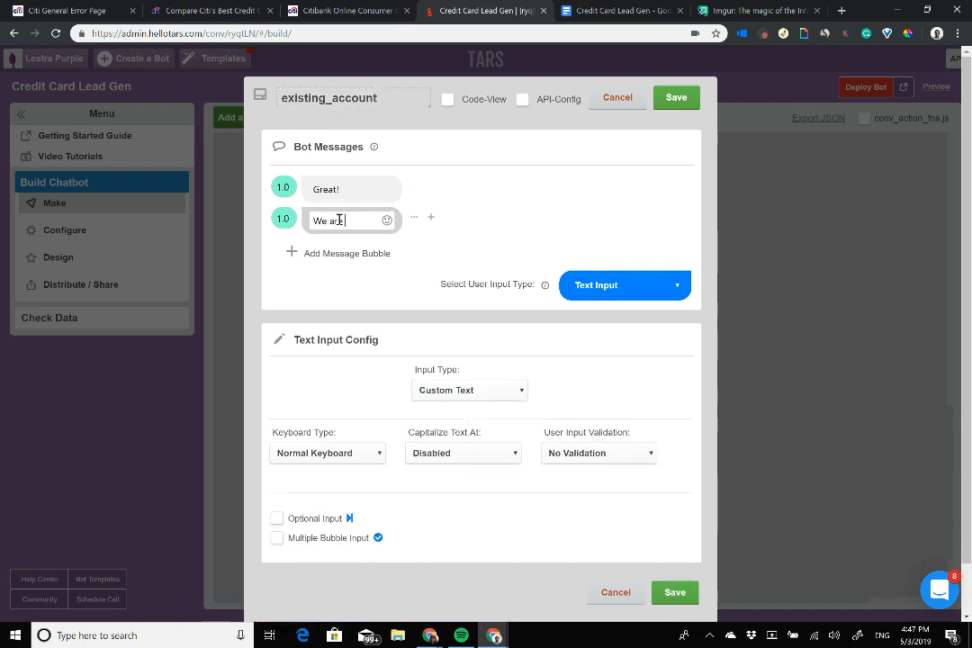
type("We are almost done")
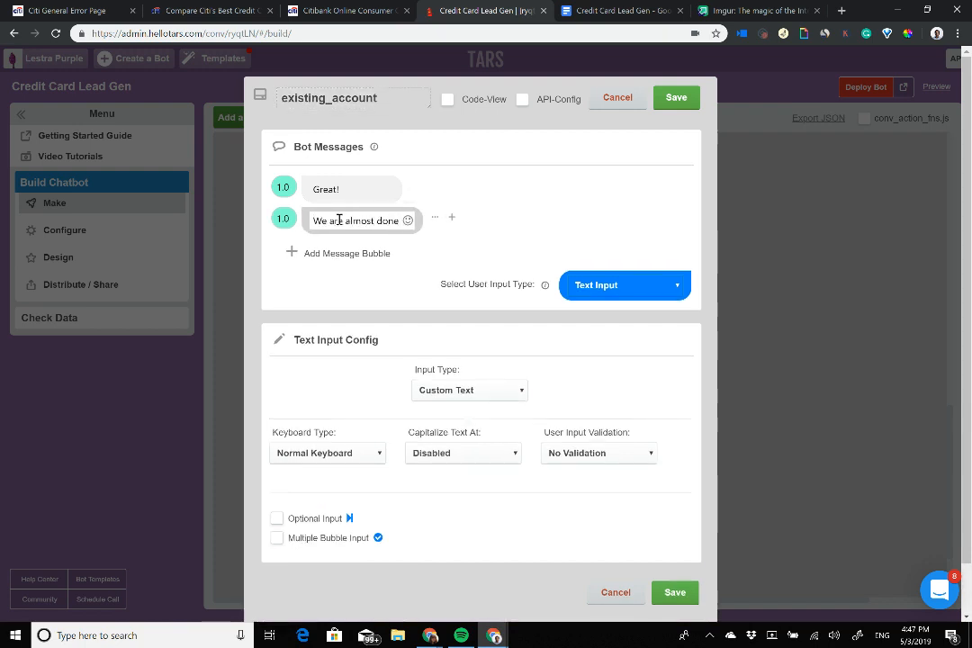
left_click(315, 253)
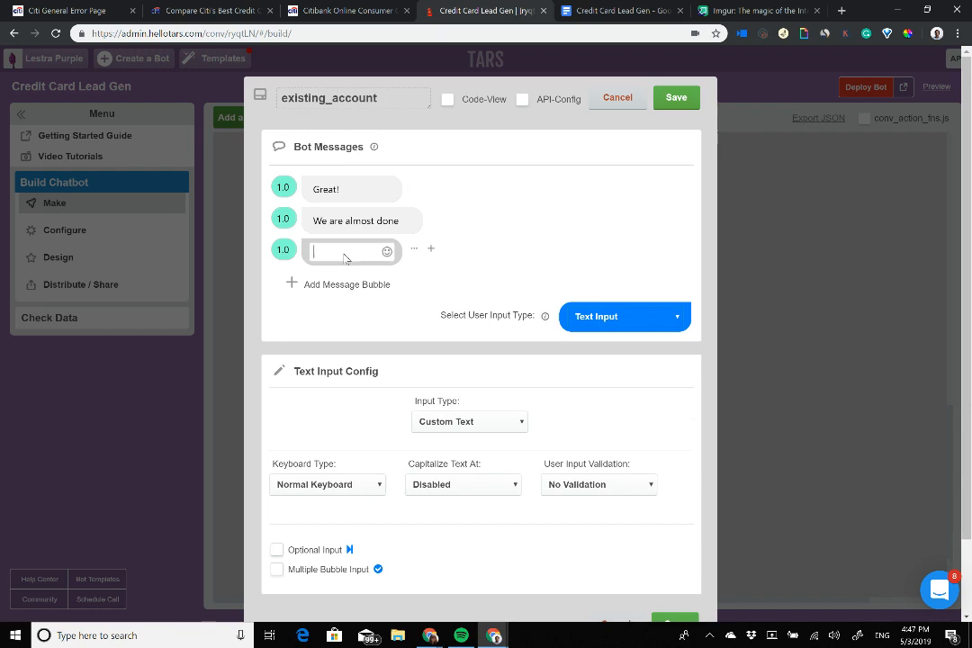
left_click(401, 221)
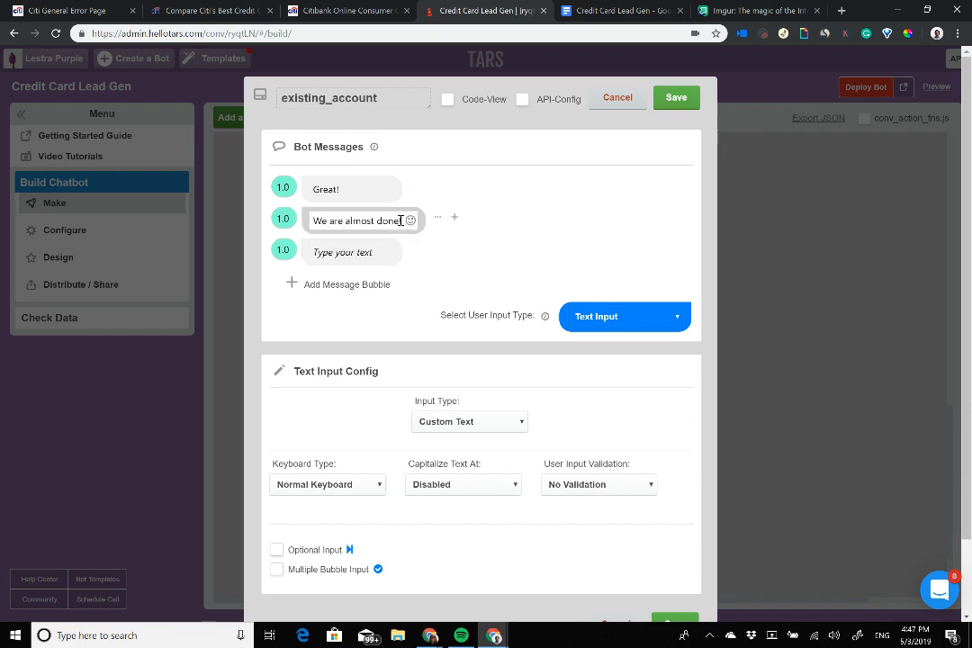
type(". Just two mo")
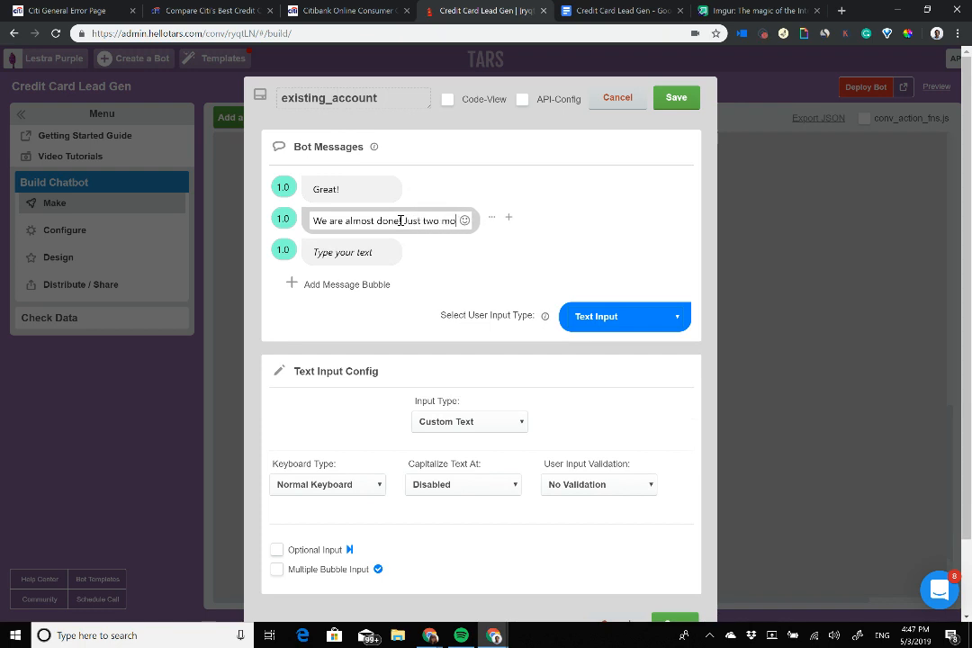
type("re details")
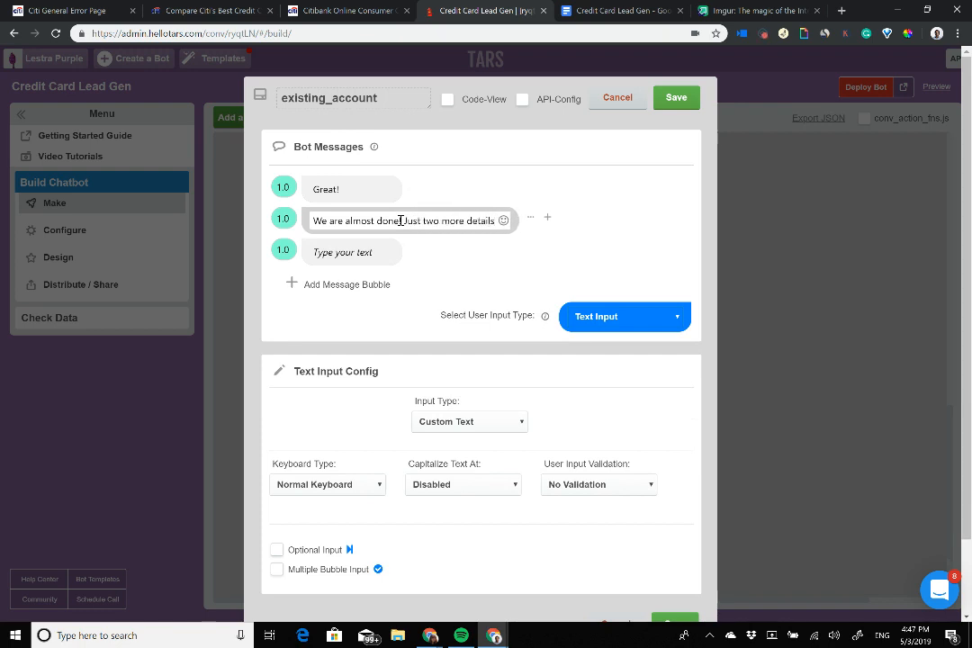
Step: Add the question 'Do you have an existing Citi account?' with a Buttons reply type
left_click(356, 258)
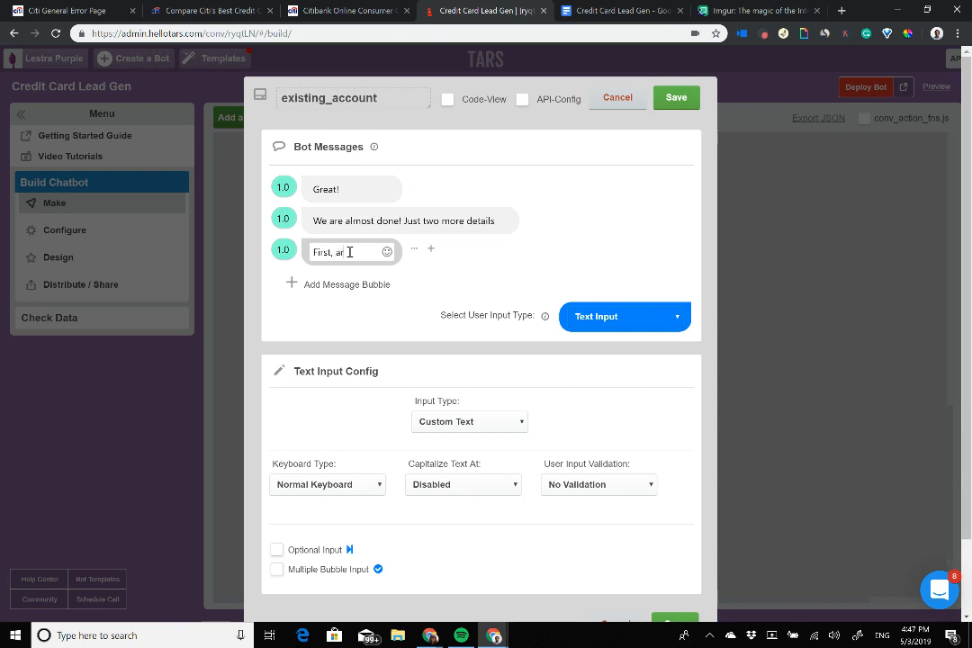
type("First, are you an existing c")
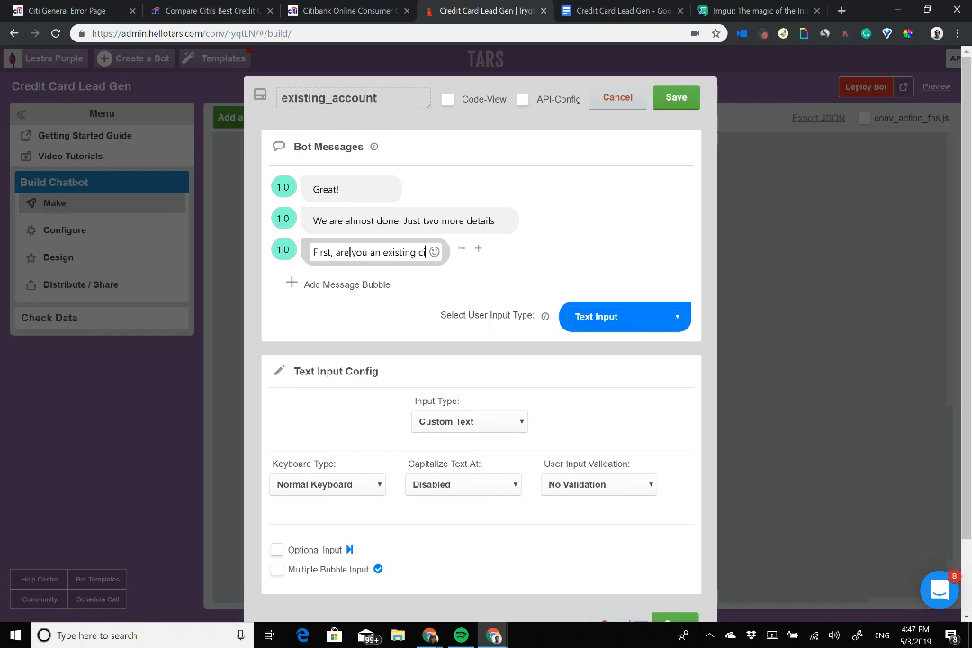
type("iti")
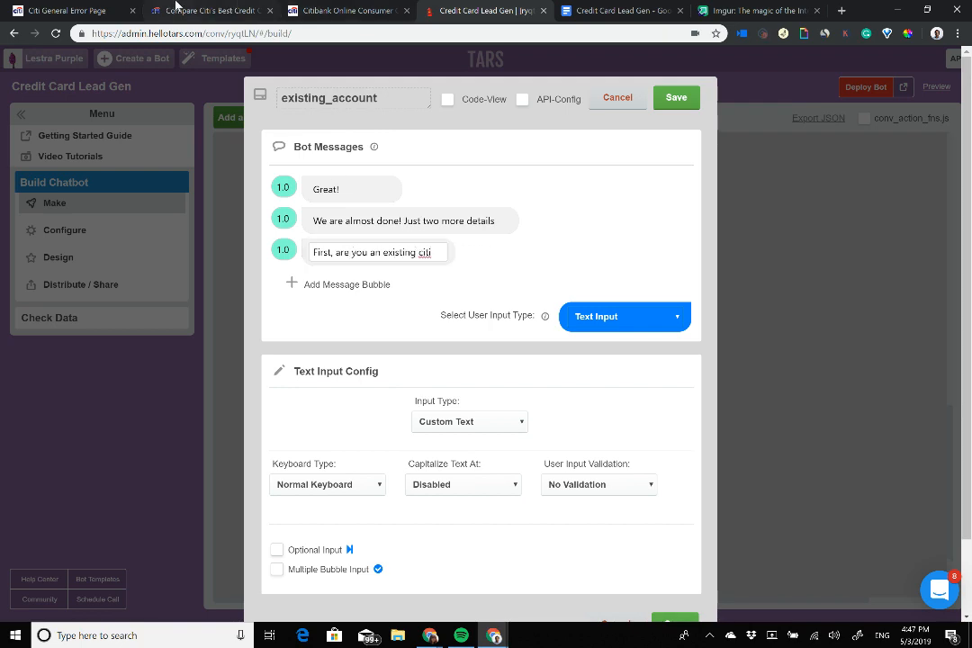
left_click(189, 10)
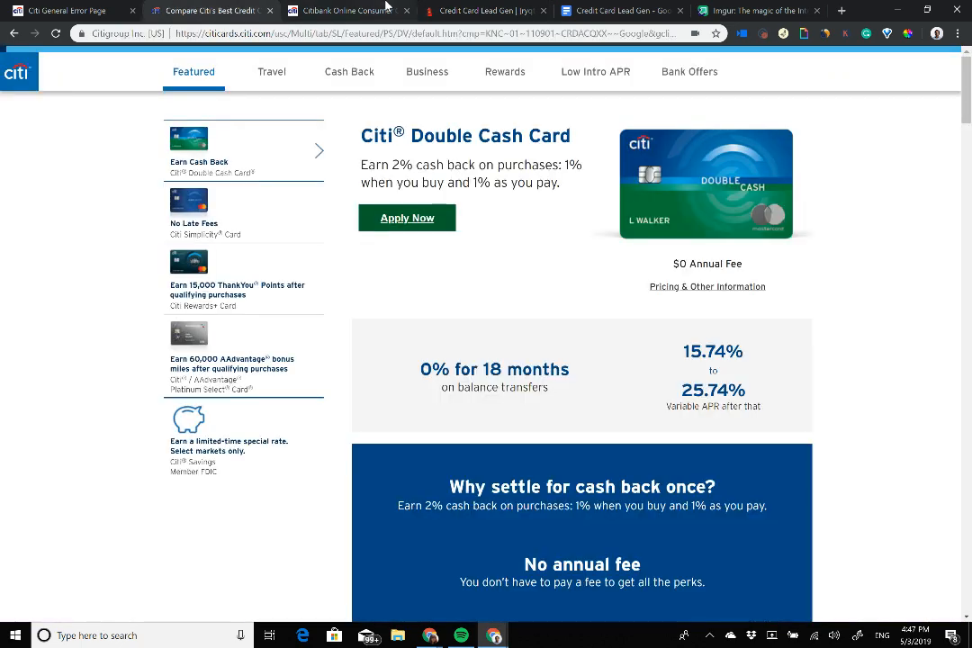
left_click(351, 10)
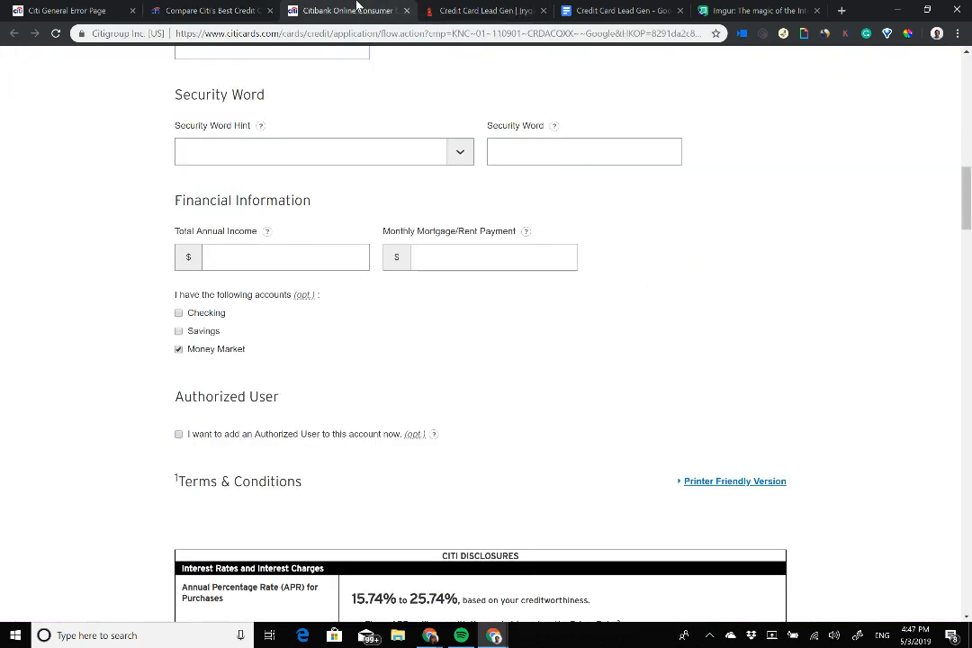
left_click_drag(167, 304, 247, 351)
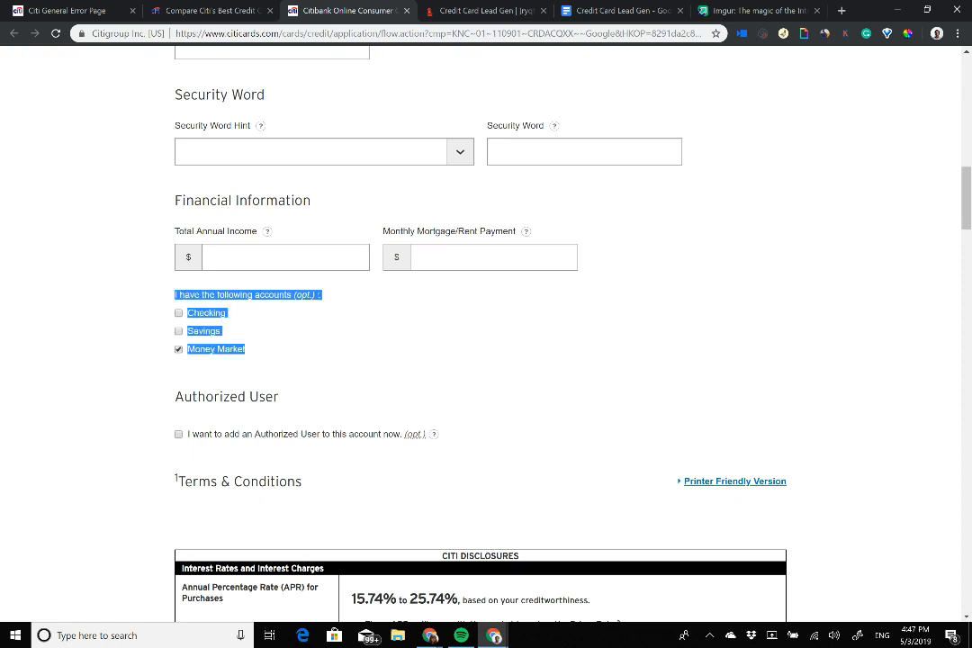
left_click(465, 9)
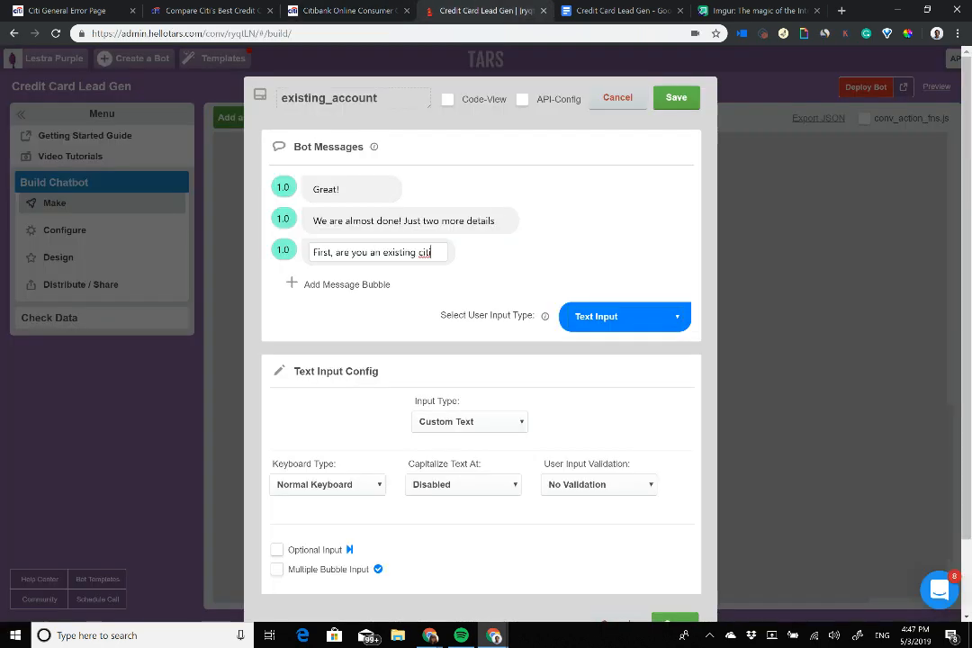
double_click(321, 253)
left_click(362, 9)
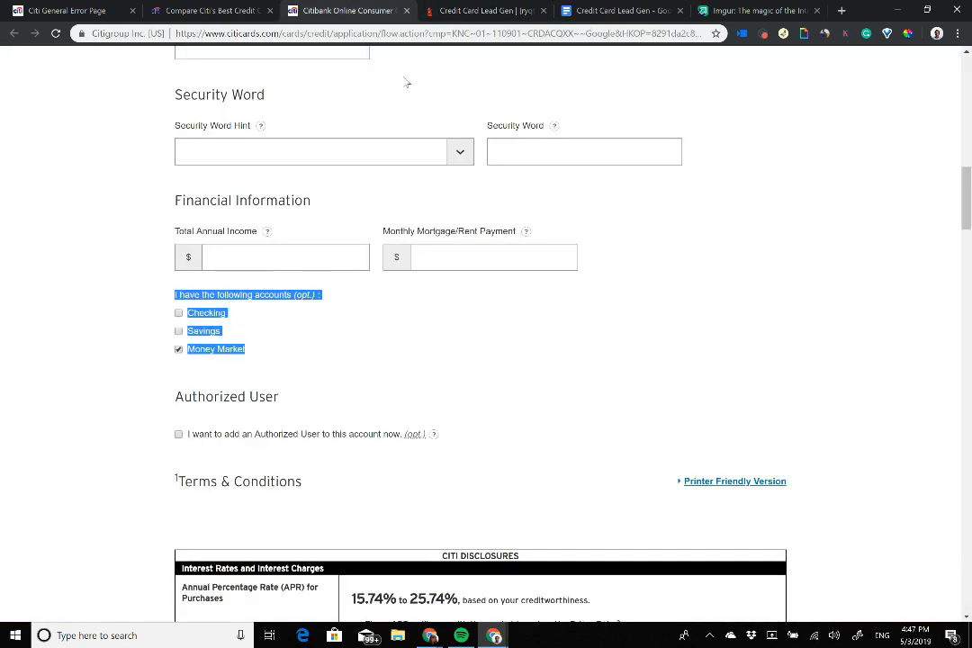
left_click(471, 8)
triple_click(403, 253)
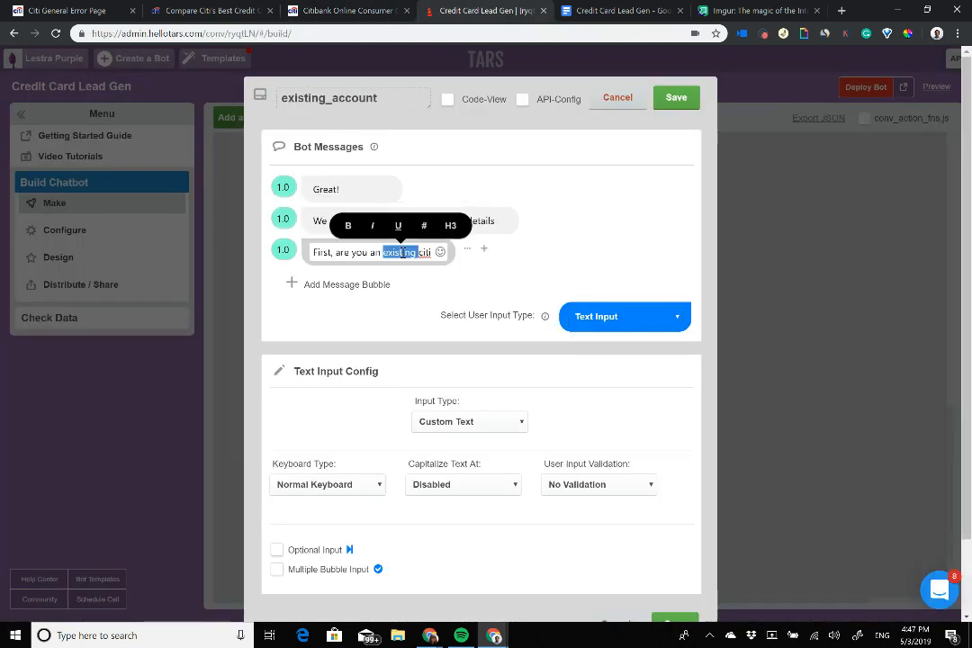
type("Do you have")
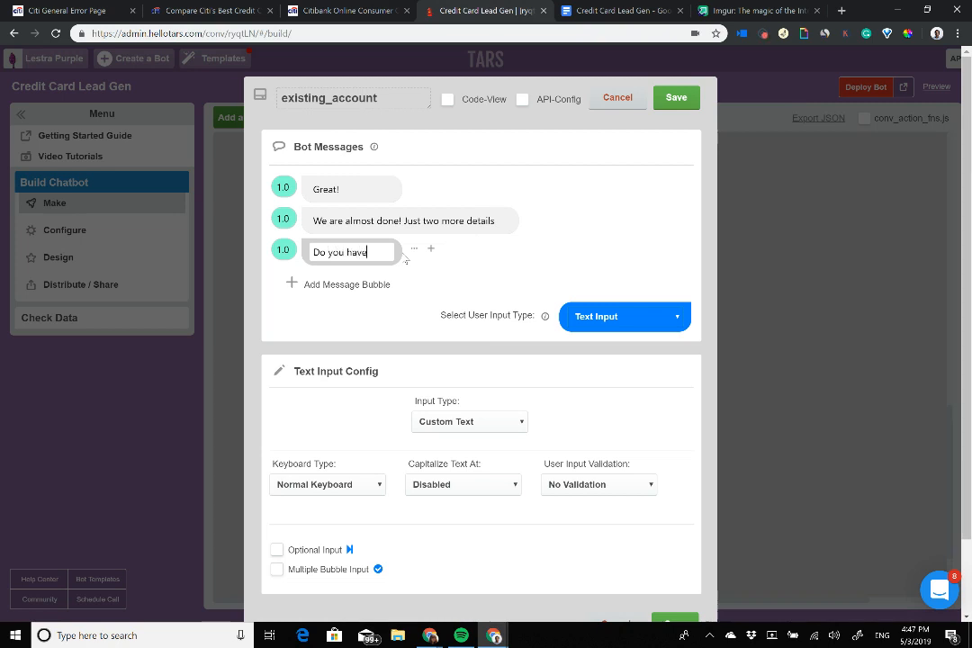
type(" an exis")
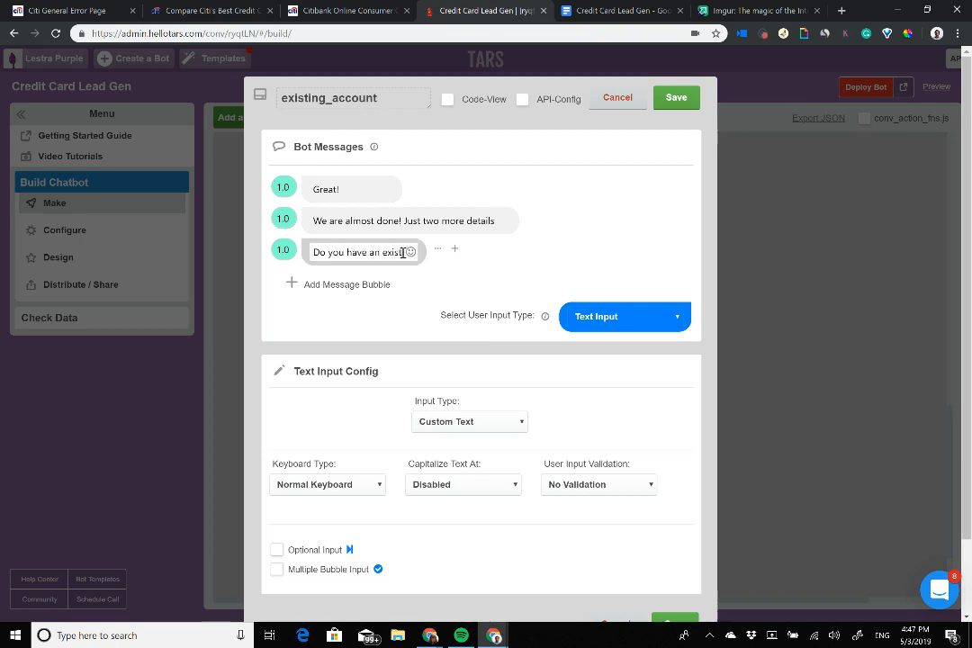
type("ting Citi a")
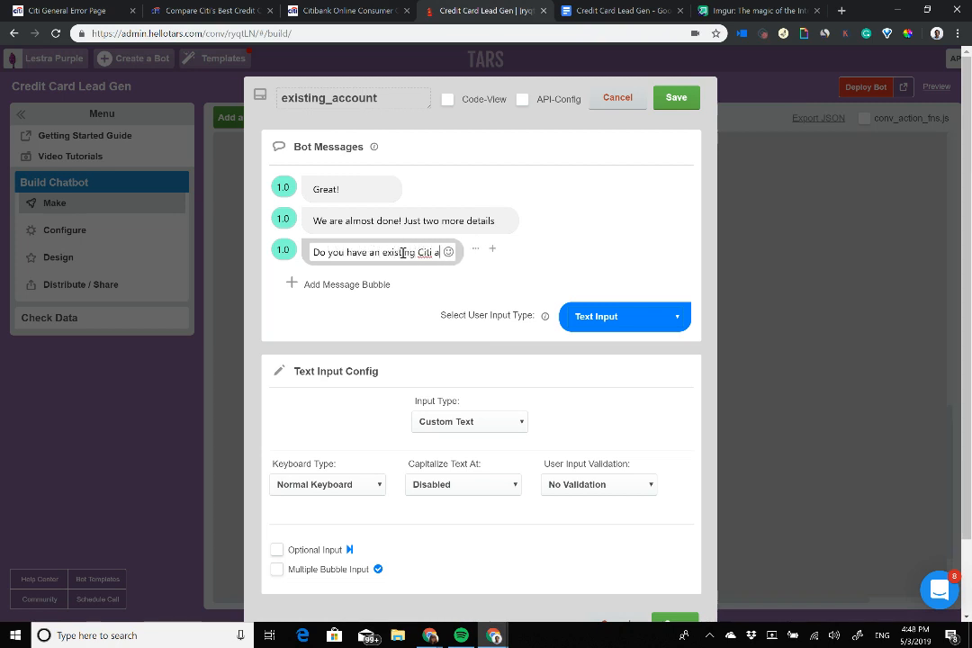
type("ccoun")
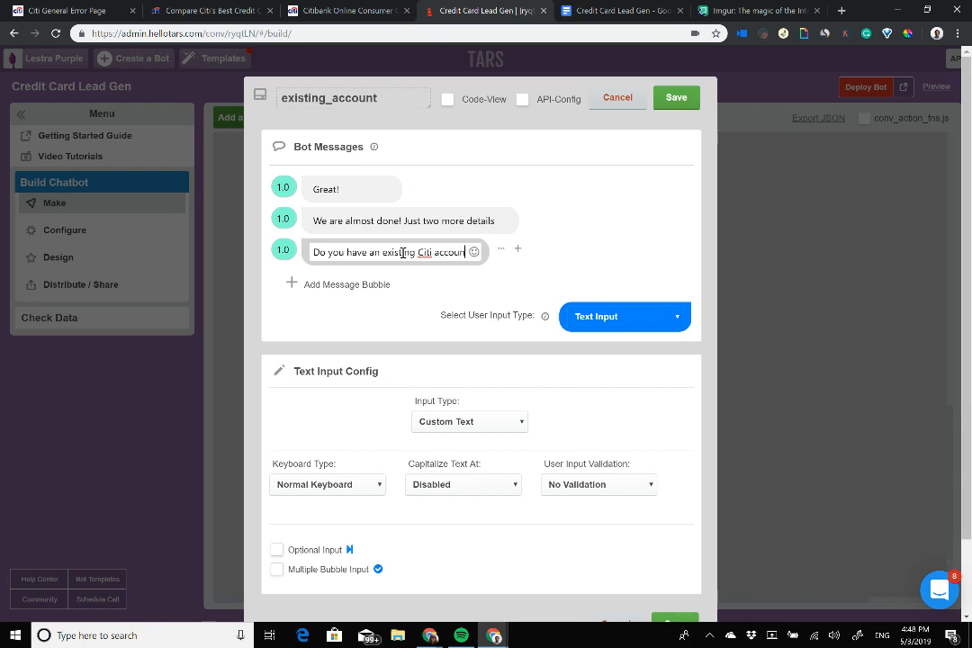
type("t?")
left_click(625, 316)
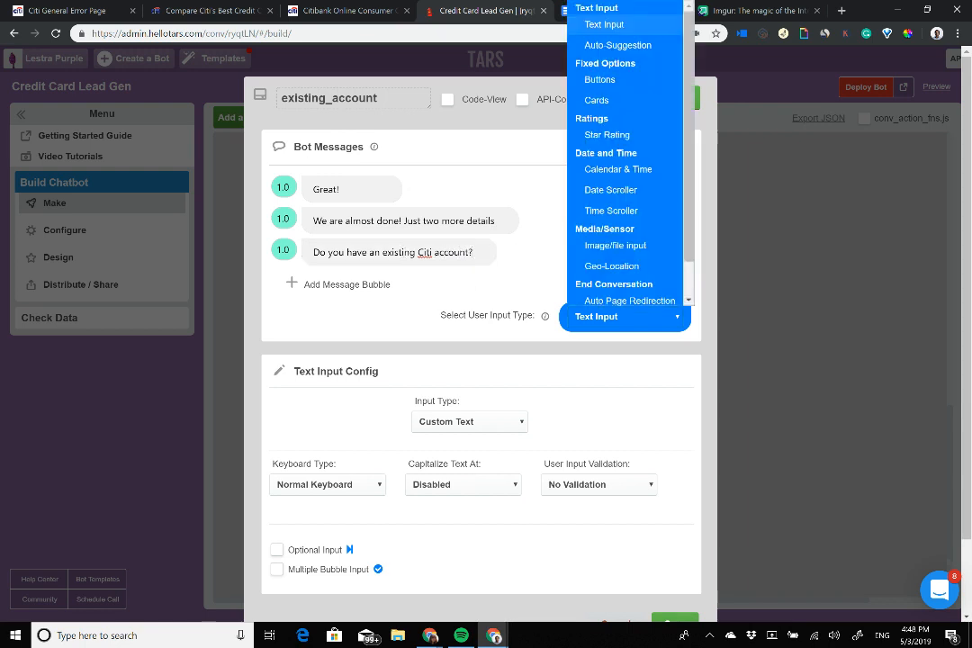
left_click(604, 77)
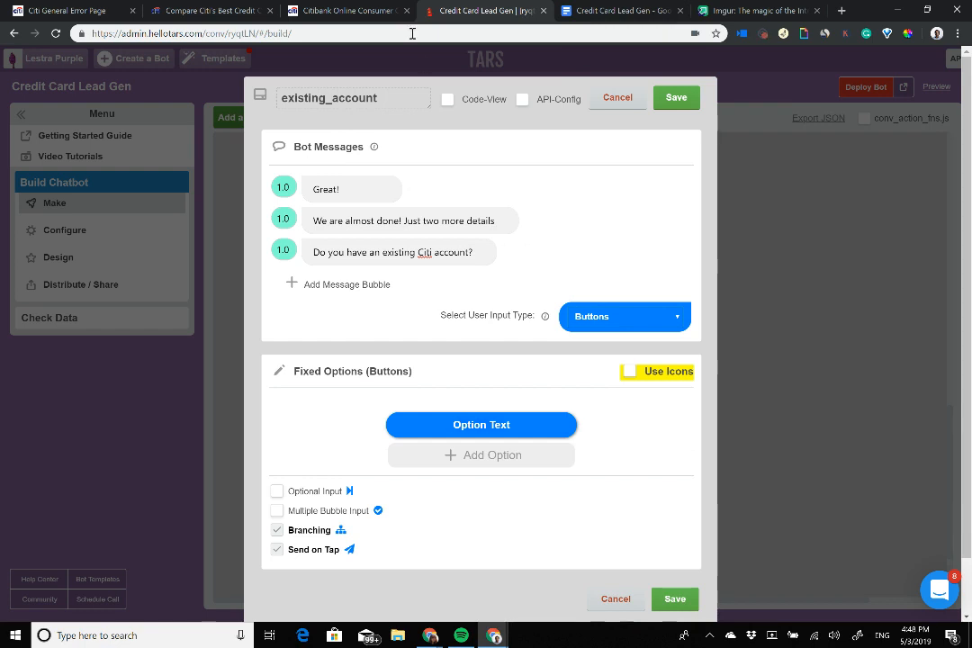
Step: Label the reply buttons Money Market, Checking and Savings, matching the Citi form's account types
left_click(355, 9)
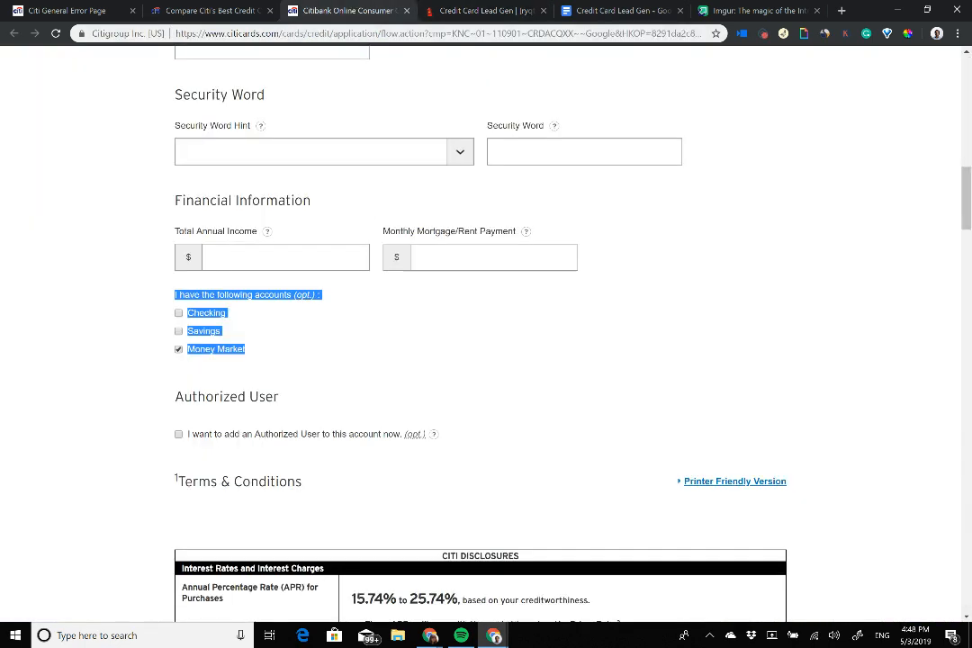
left_click(319, 331)
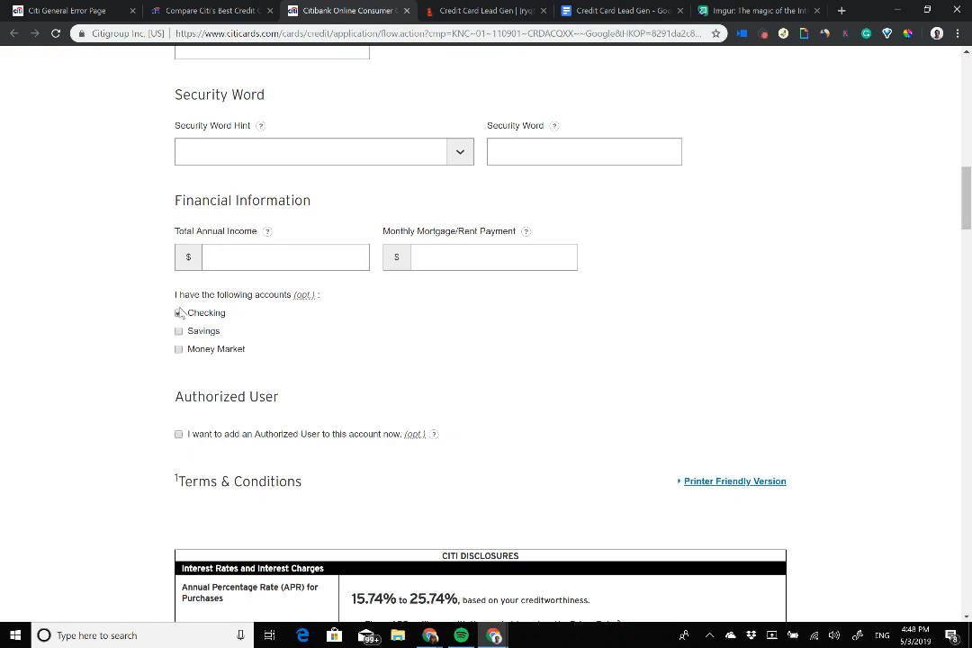
left_click(459, 8)
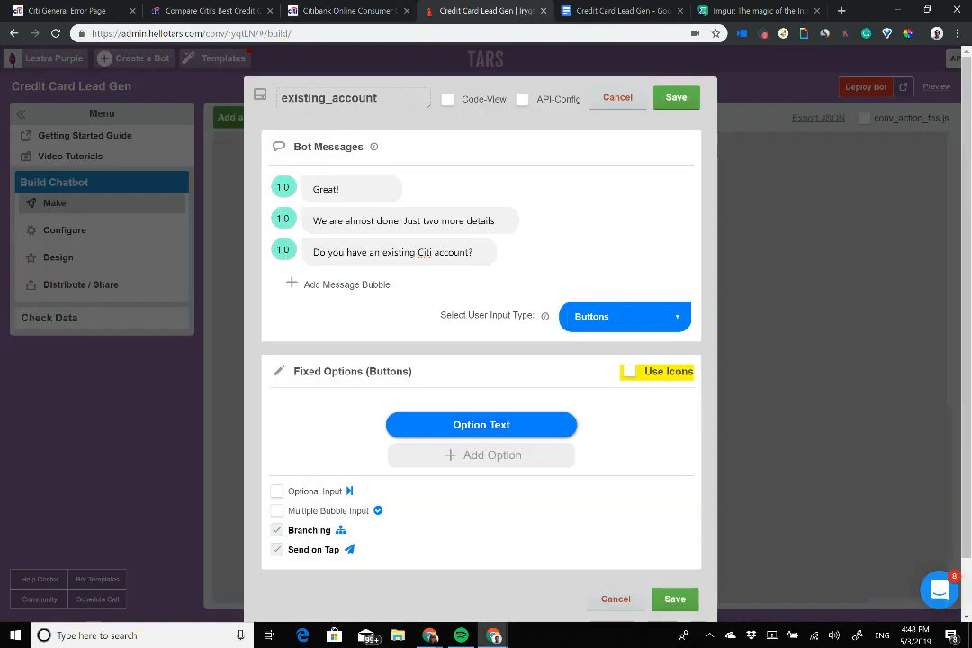
triple_click(471, 424)
type("Money Ma")
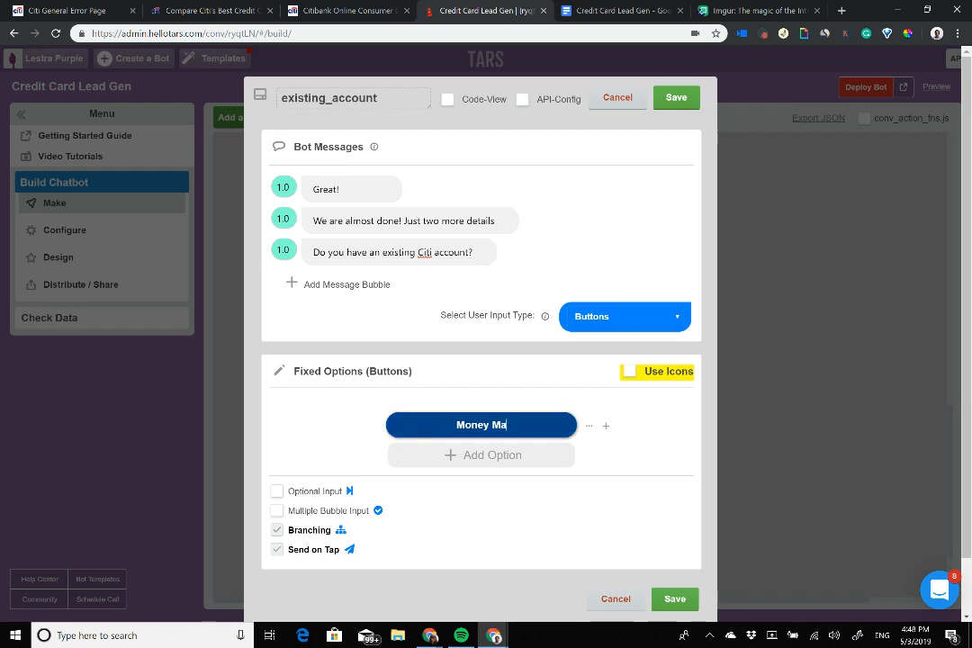
type("rket")
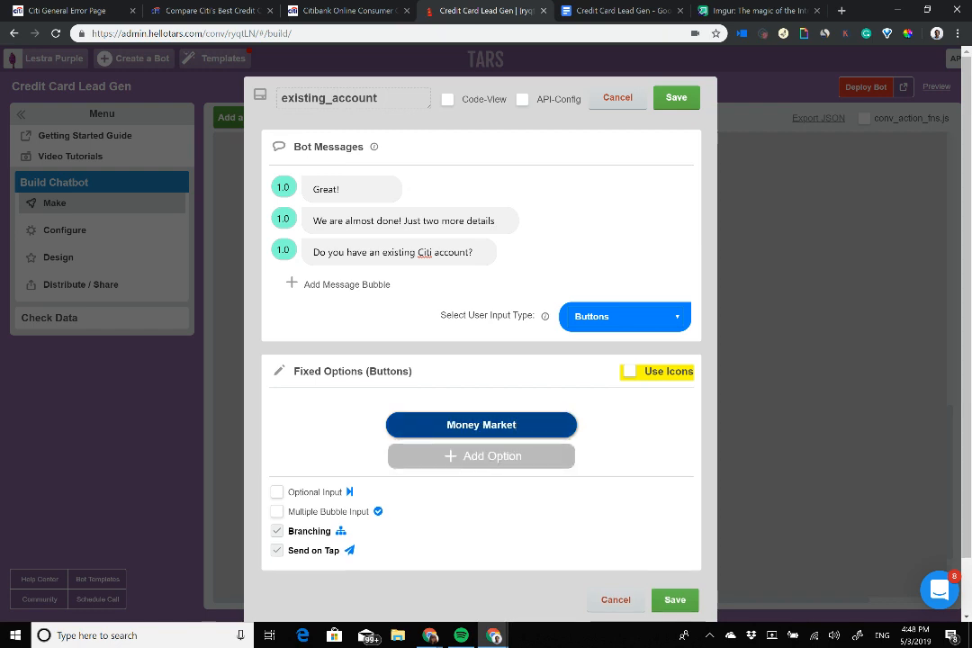
key("Return")
type("cking")
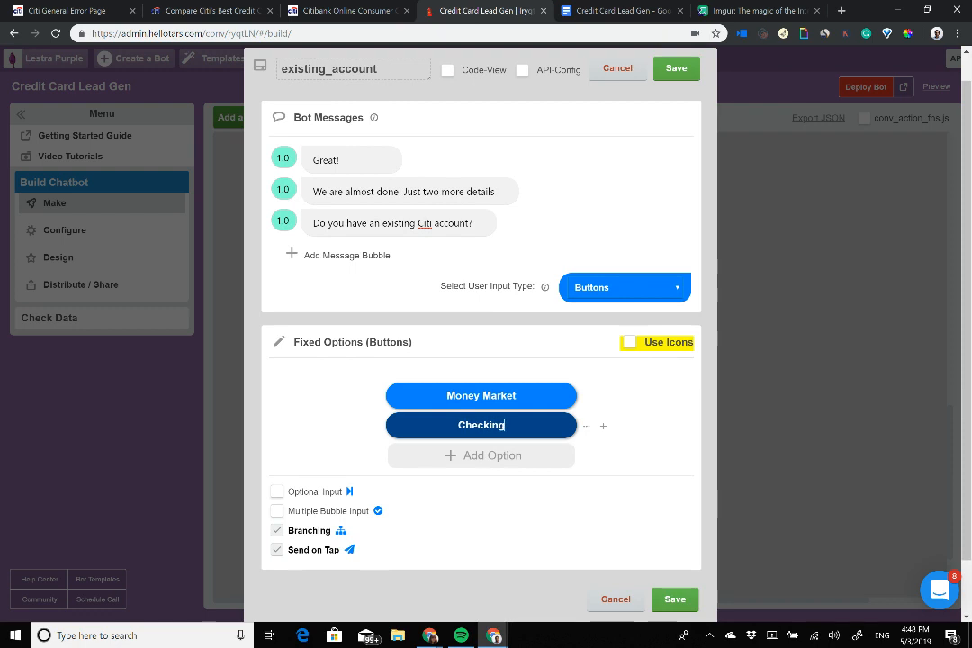
key("Return")
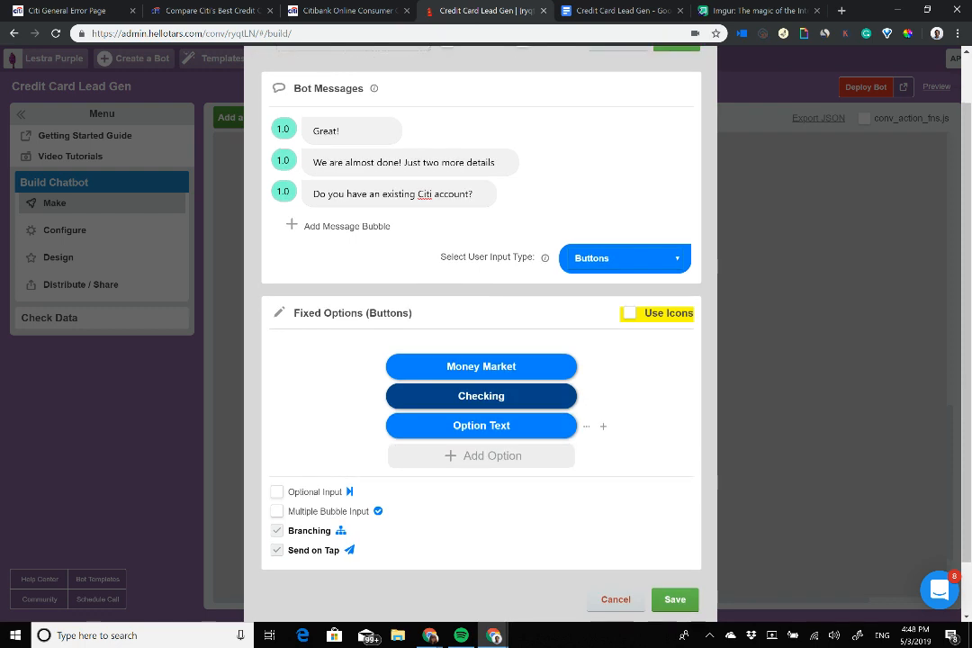
type("Savings")
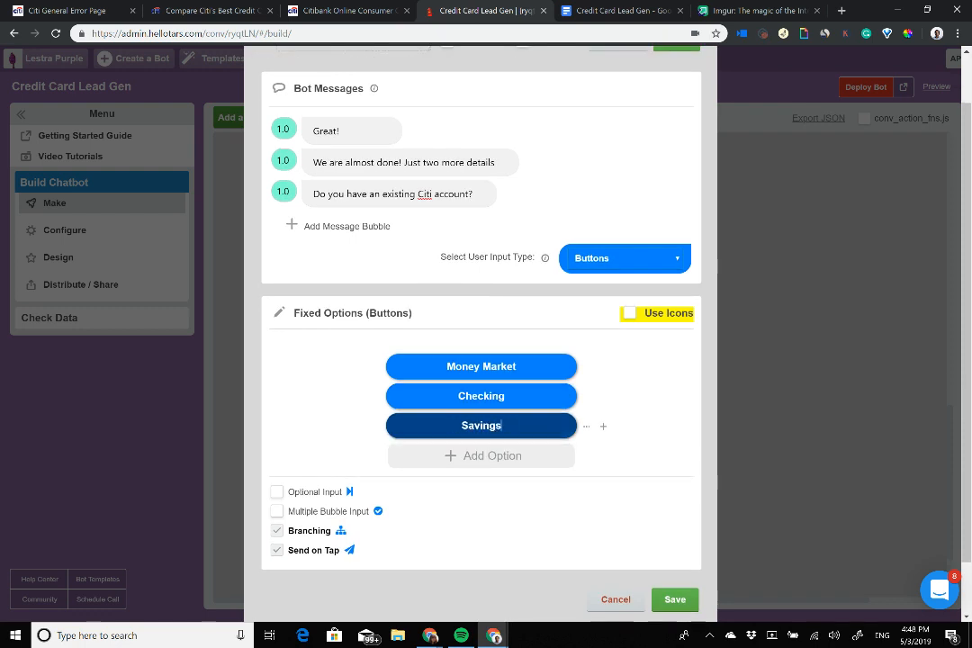
Step: Make the answer optional with 2.0 bubble delays, save the gambit, and add a new gambit
left_click(278, 492)
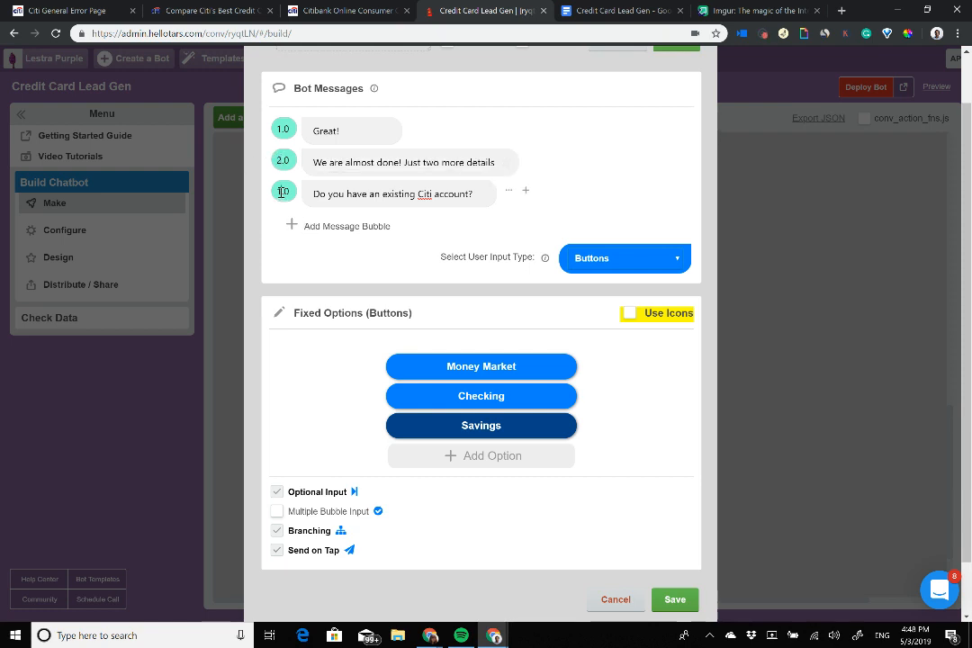
type("2")
scroll(481, 424, "down", 1)
left_click(675, 538)
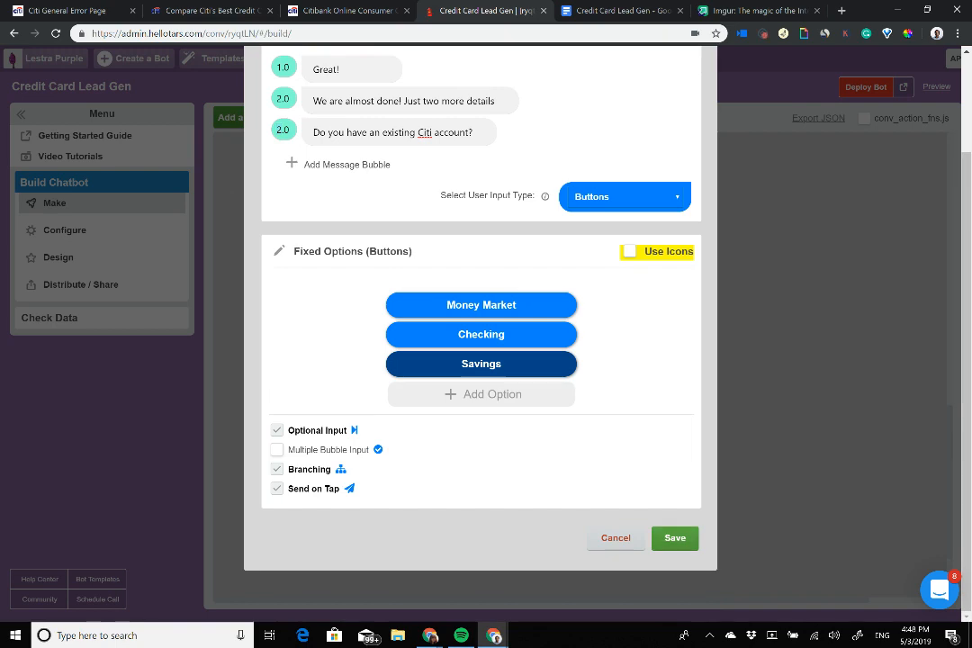
scroll(540, 320, "down", 1)
left_click(538, 317)
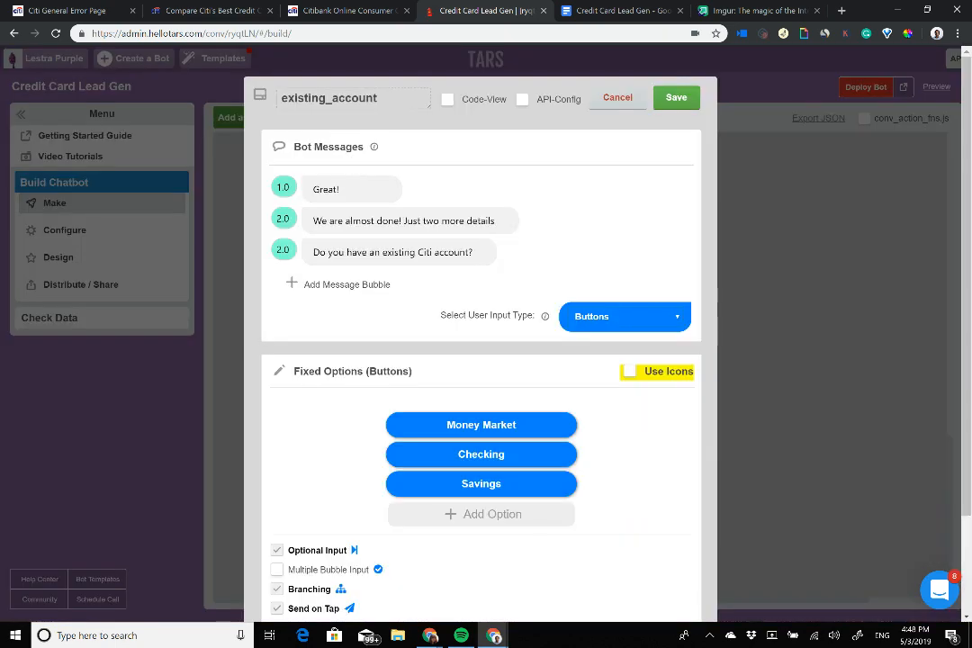
scroll(482, 360, "down", 2)
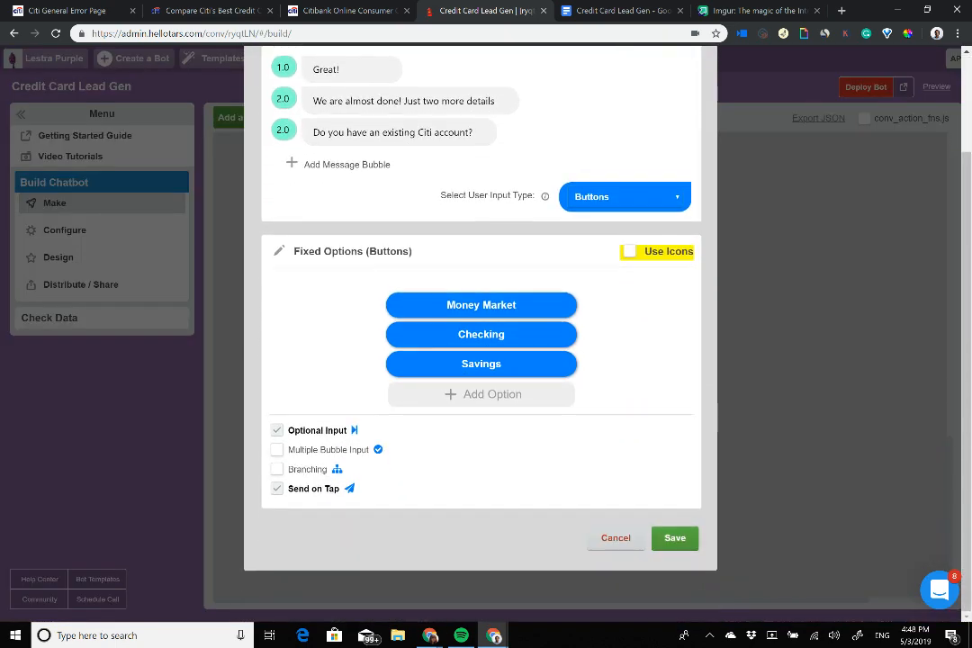
left_click(675, 538)
left_click(271, 119)
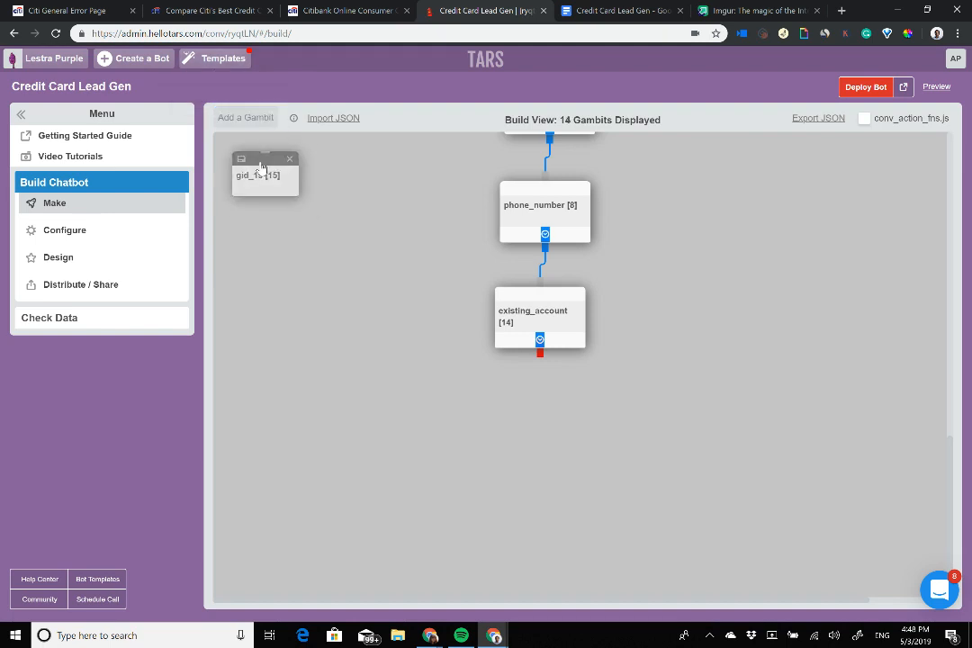
Step: Link the new gambit below existing_account with 'Thank you! last detail..' and 'What is your **social security number**?'
left_click_drag(261, 169, 522, 407)
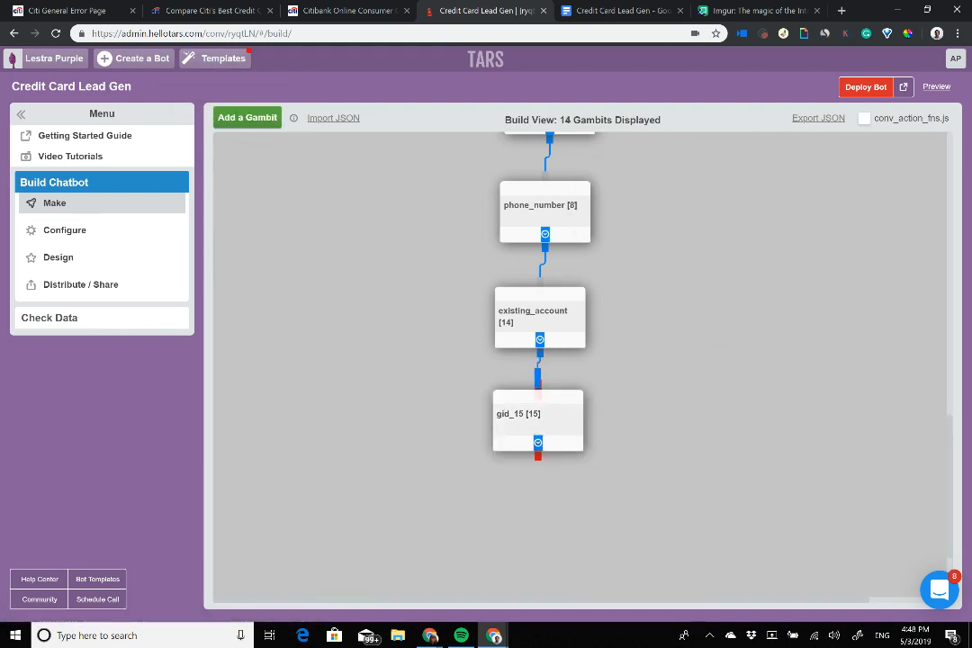
left_click(527, 421)
triple_click(389, 188)
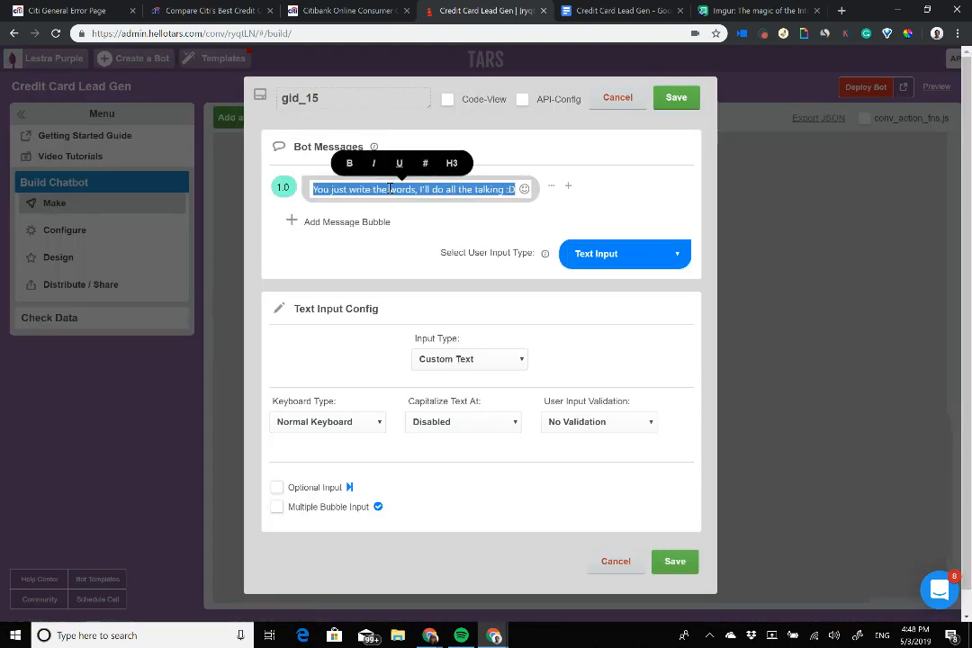
type("Thank yo")
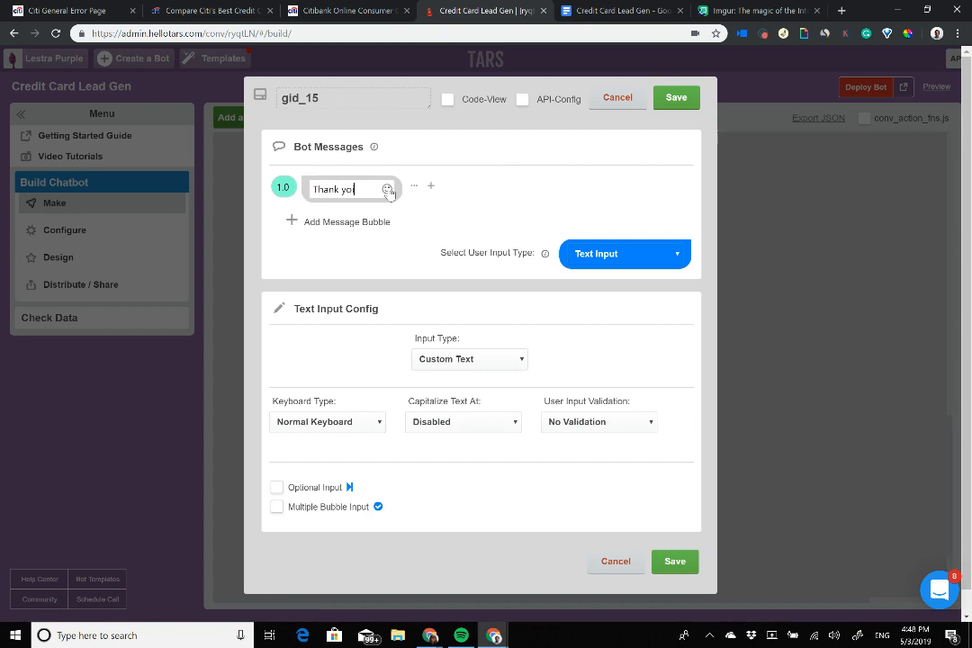
type("u! last detail..")
left_click(346, 222)
type("What")
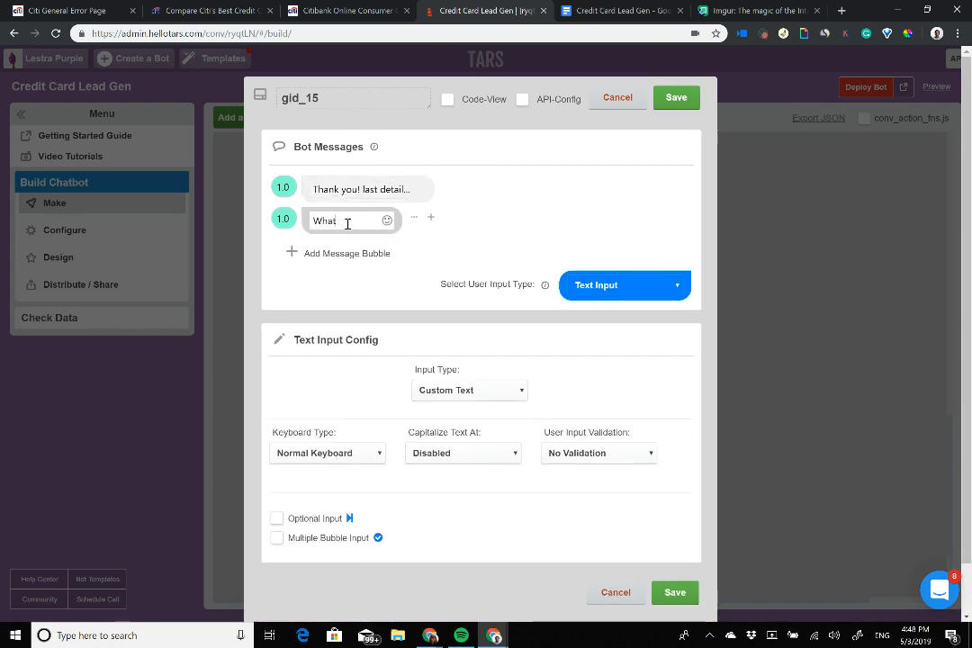
type(" is your soc")
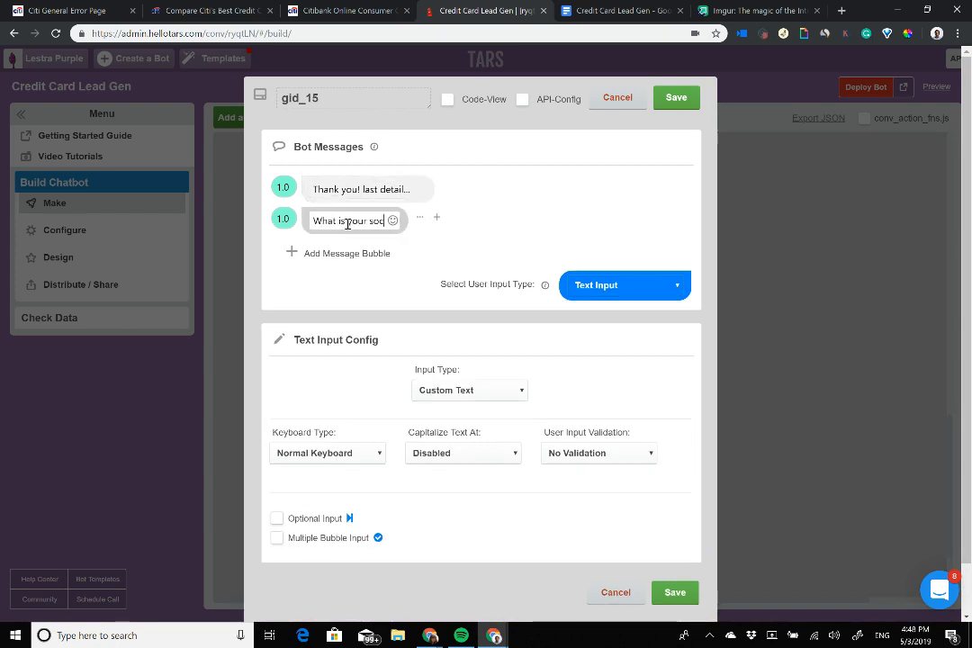
type("ial security number?")
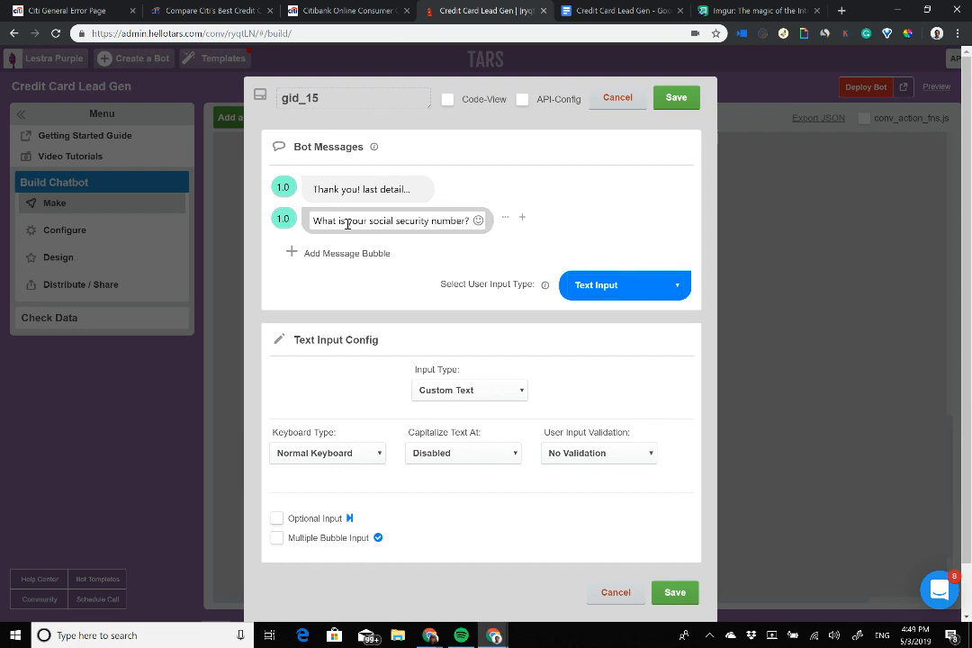
left_click_drag(370, 220, 469, 219)
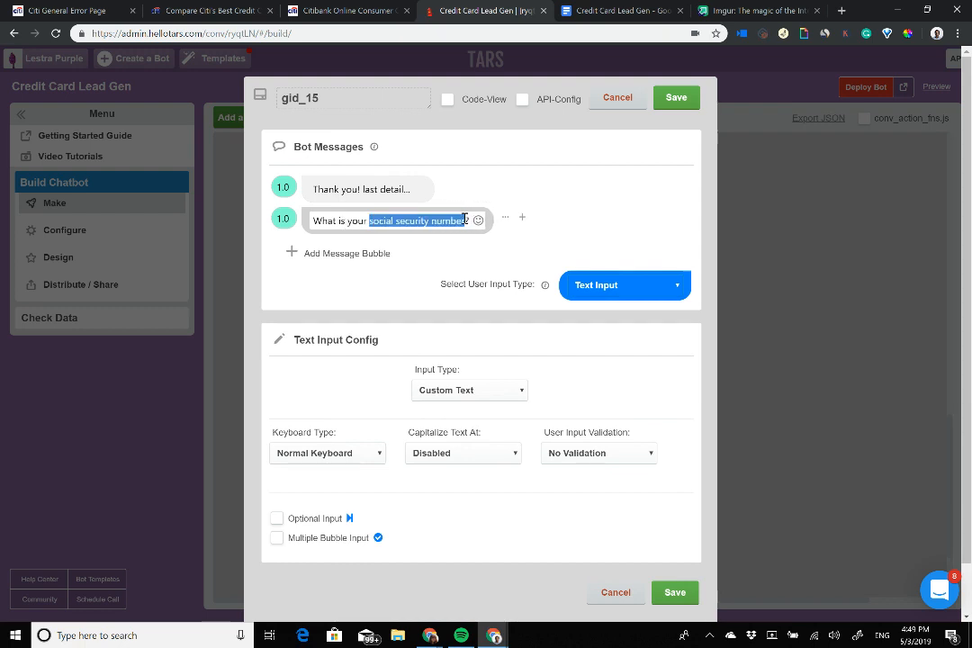
key("ctrl+b")
left_click(254, 219)
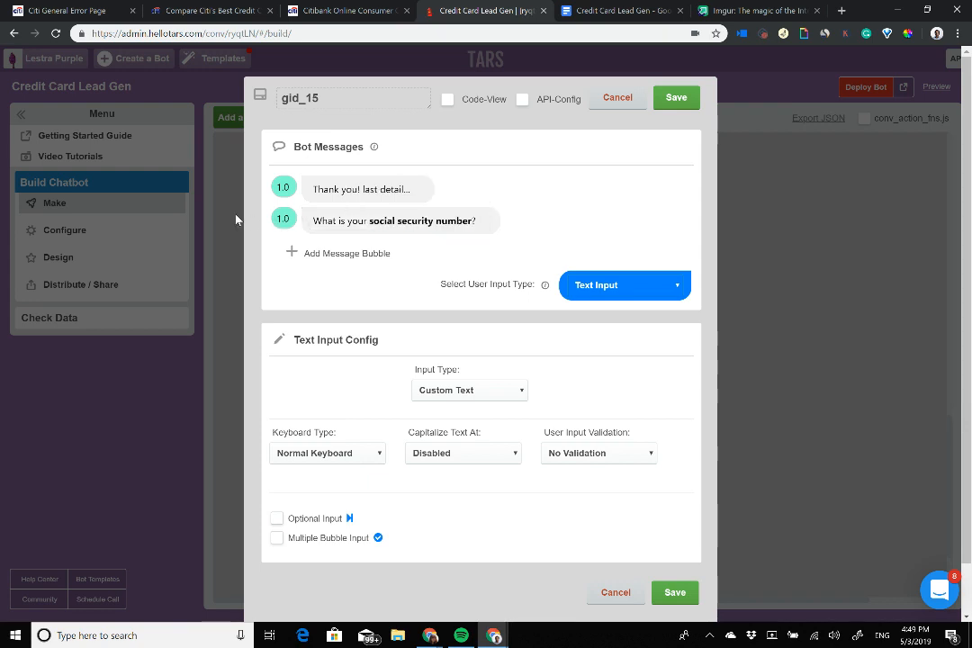
Step: Rename the gambit ssn, set a Number Keyboard for the answer, and save it
left_click_drag(354, 99, 1, 75)
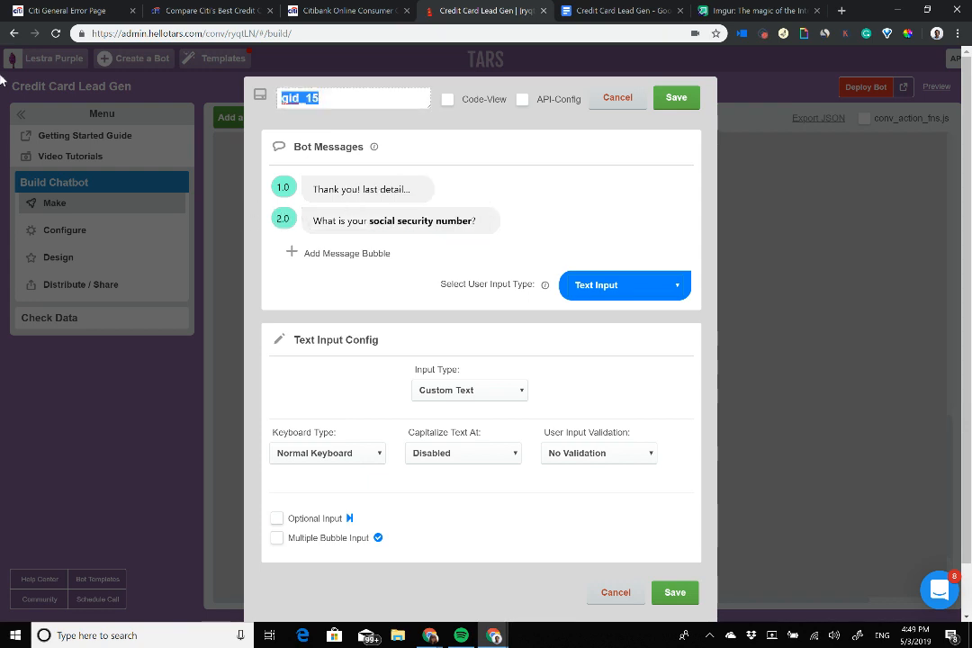
type("ssn")
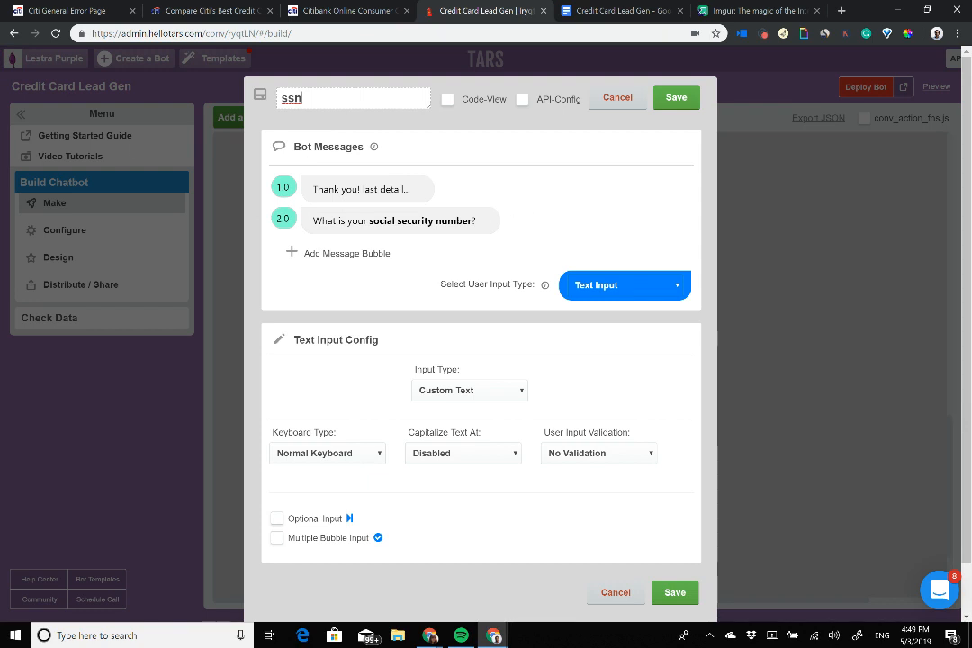
left_click(327, 452)
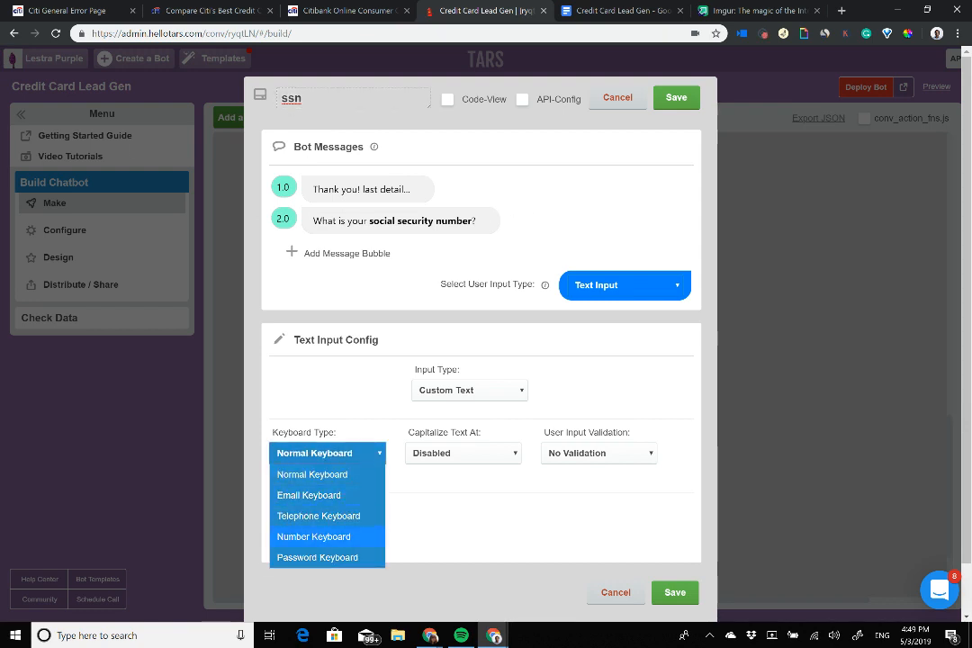
left_click(313, 536)
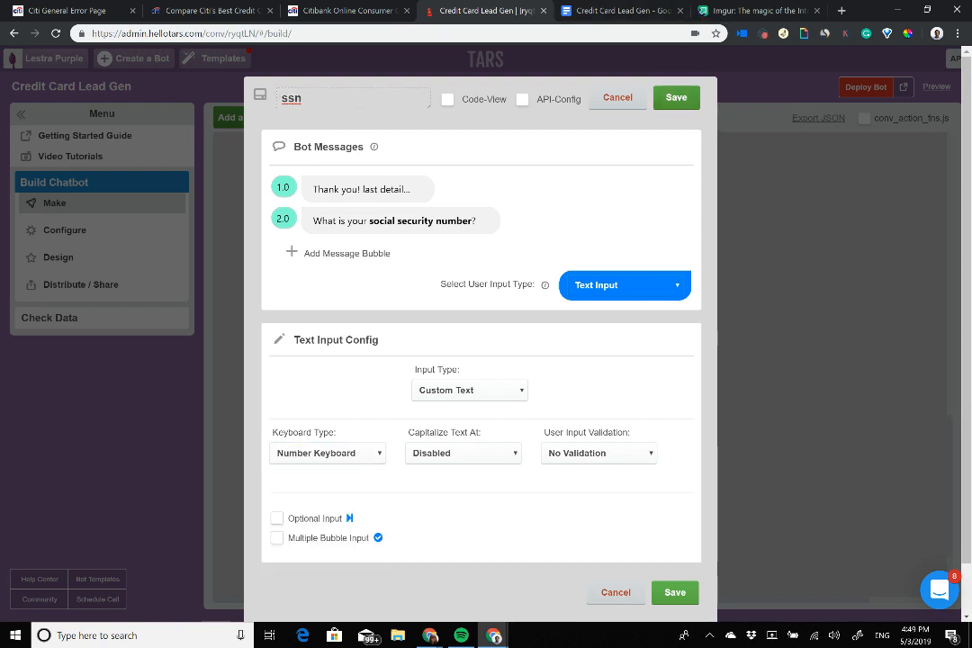
left_click(675, 592)
scroll(281, 189, "down", 2)
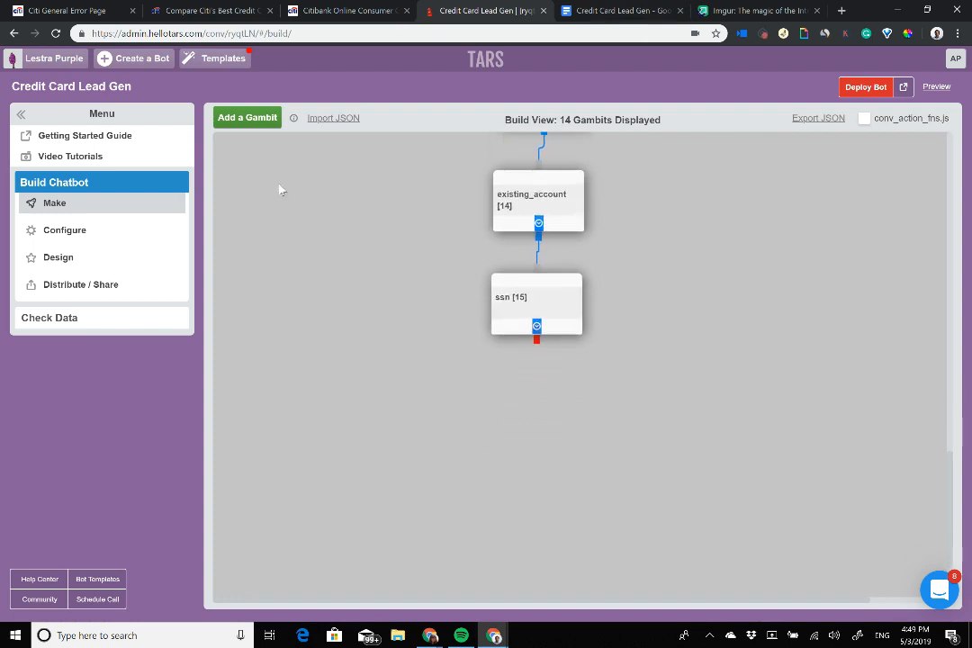
Step: Add a new gid_16 gambit connected below ssn
left_click(247, 117)
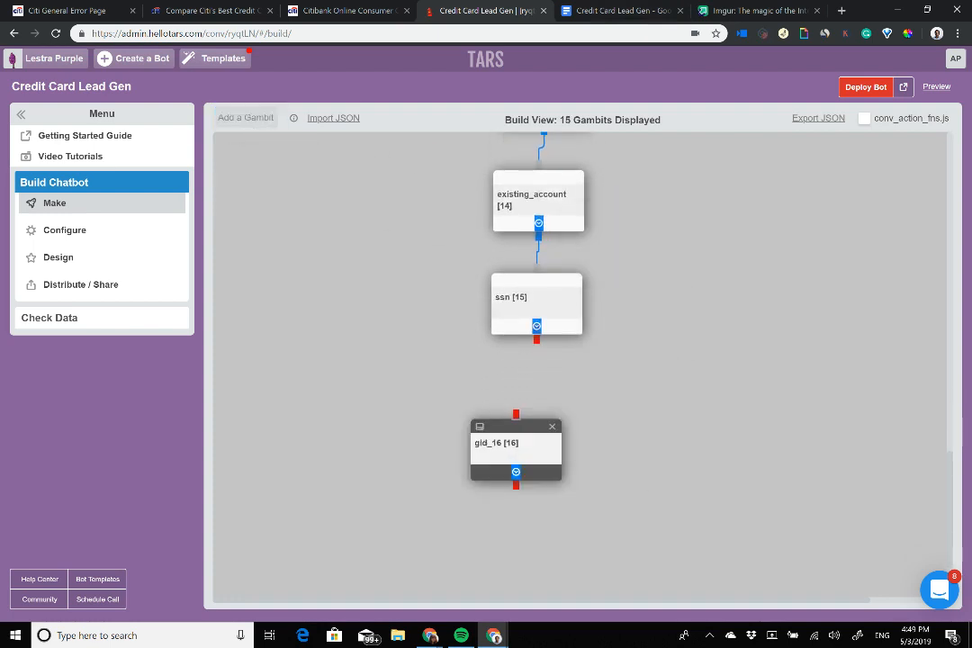
left_click_drag(536, 339, 533, 387)
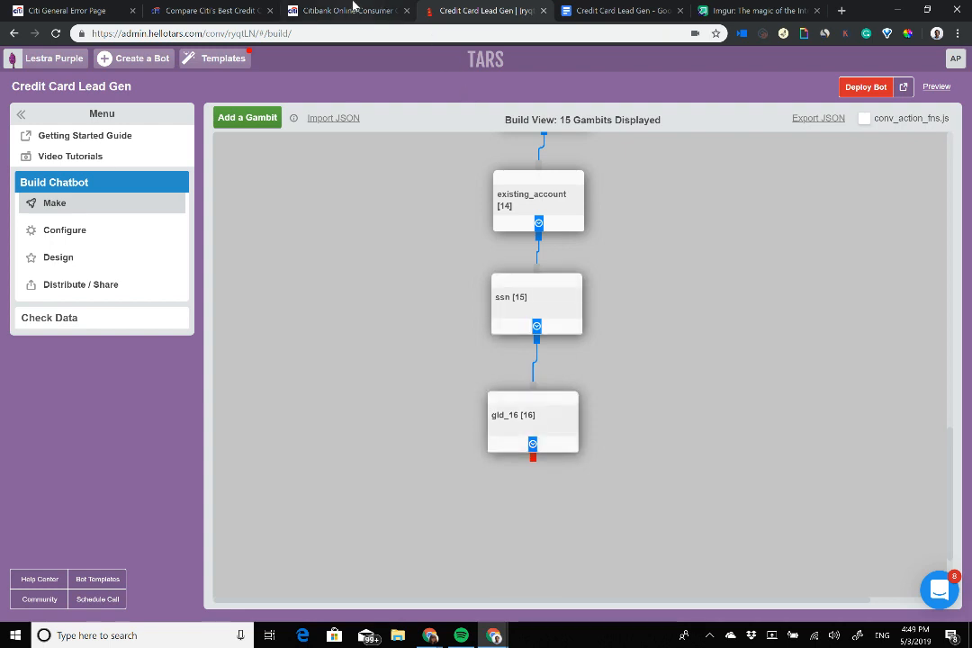
left_click(382, 7)
Step: Strike through the Miscellaneous, SSN and Existing account? lines in the planning document
left_click(630, 9)
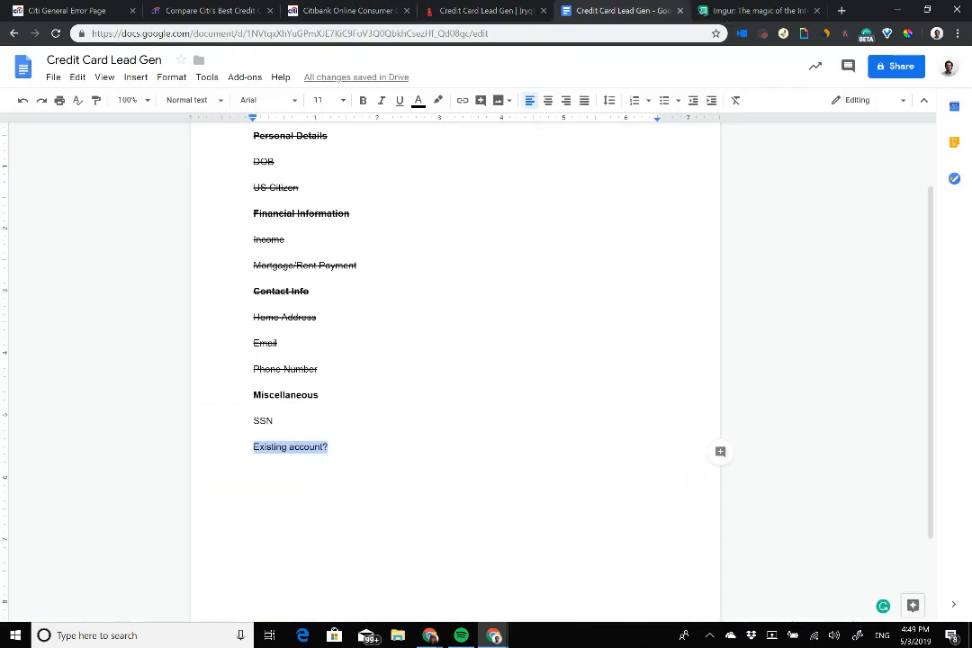
double_click(277, 421)
left_click_drag(331, 447, 254, 396)
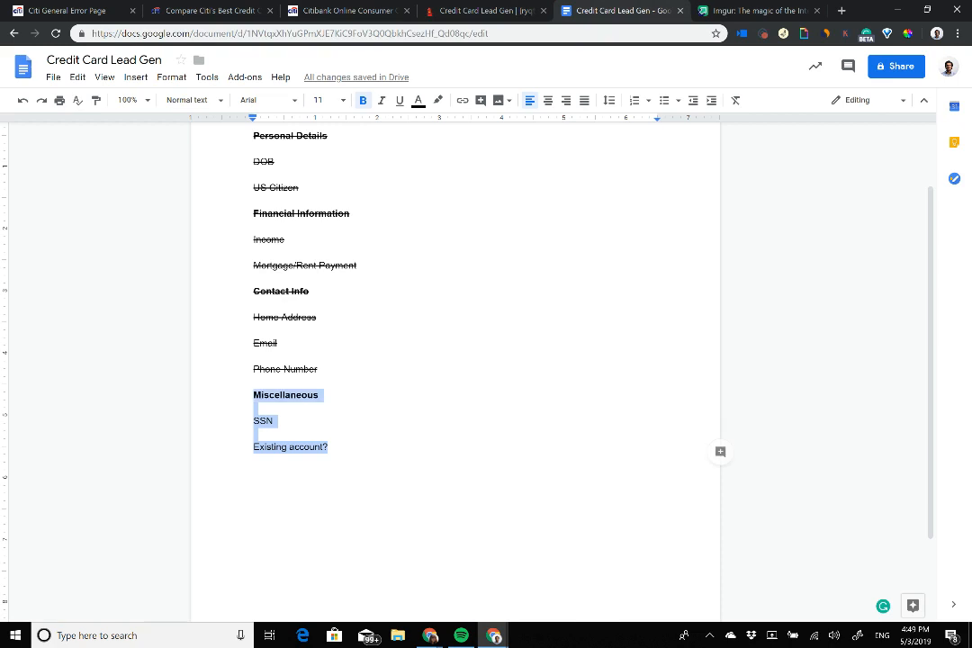
key("alt+shift+5")
scroll(455, 360, "down", 1)
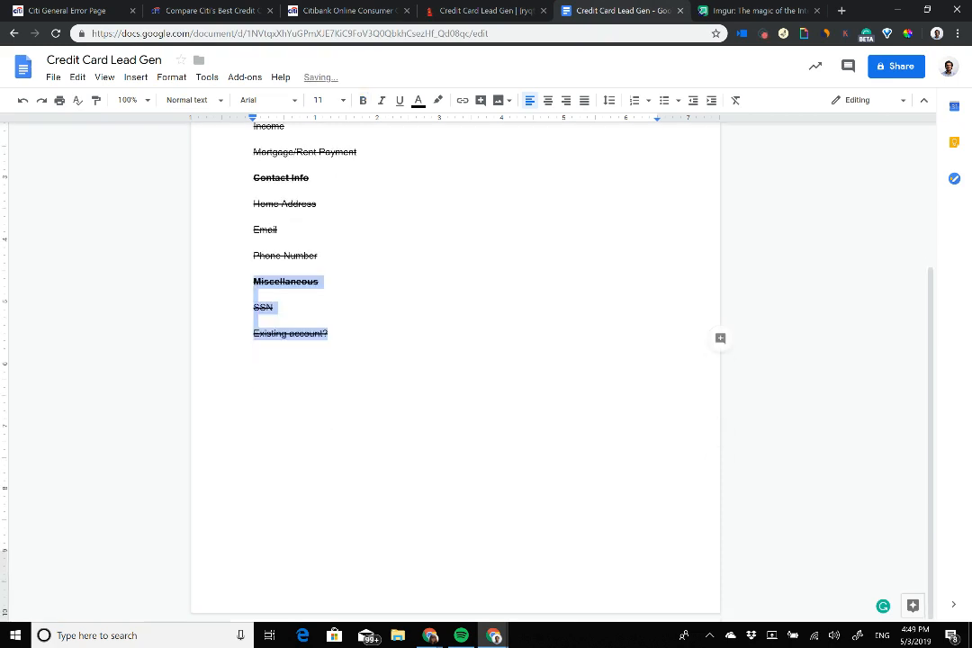
scroll(455, 360, "up", 2)
key("ctrl+shift+Tab")
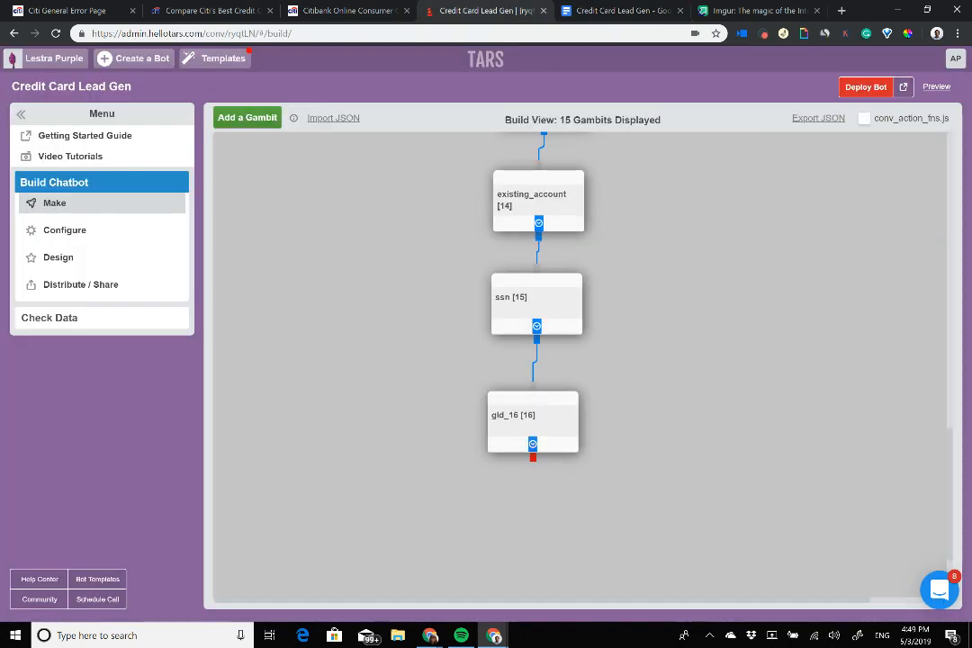
Step: Rename gid_16 to fin and write 'Thanks for your patience! I have submitted your application for'
left_click(509, 420)
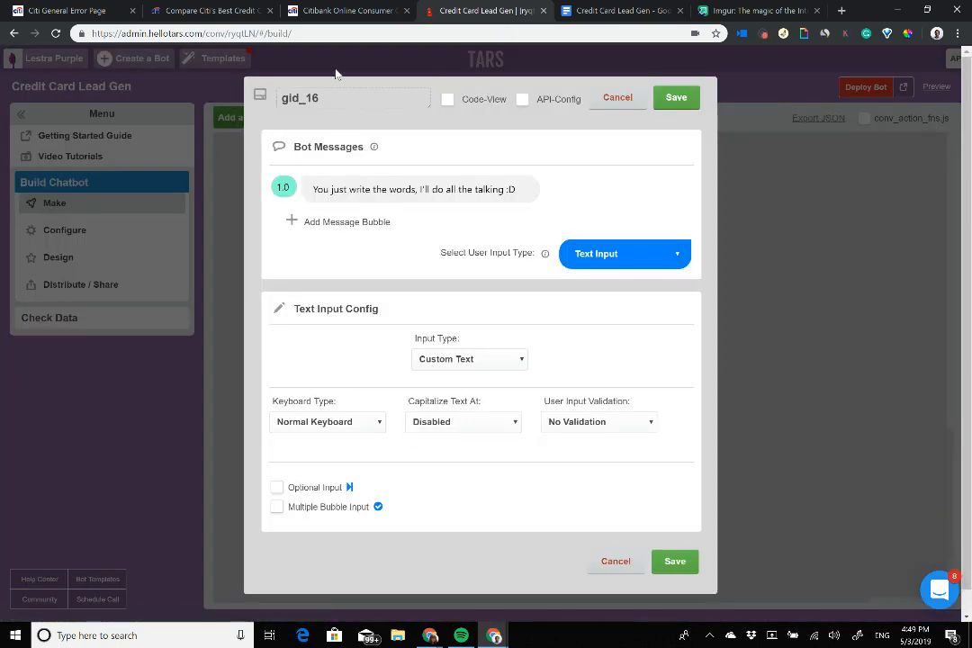
left_click_drag(321, 98, 68, 103)
type("fin")
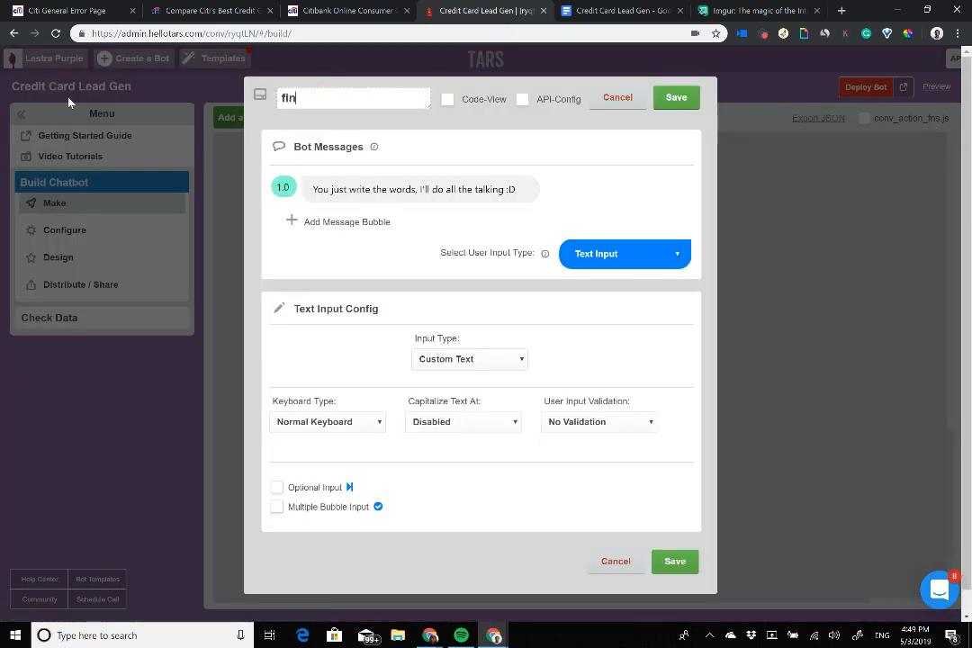
left_click(376, 187)
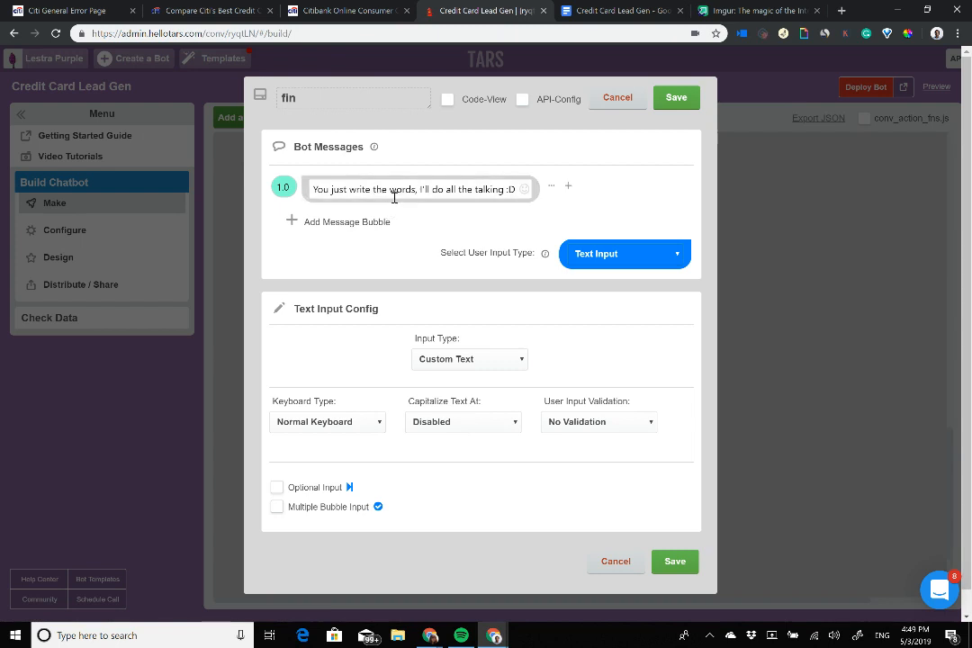
triple_click(396, 191)
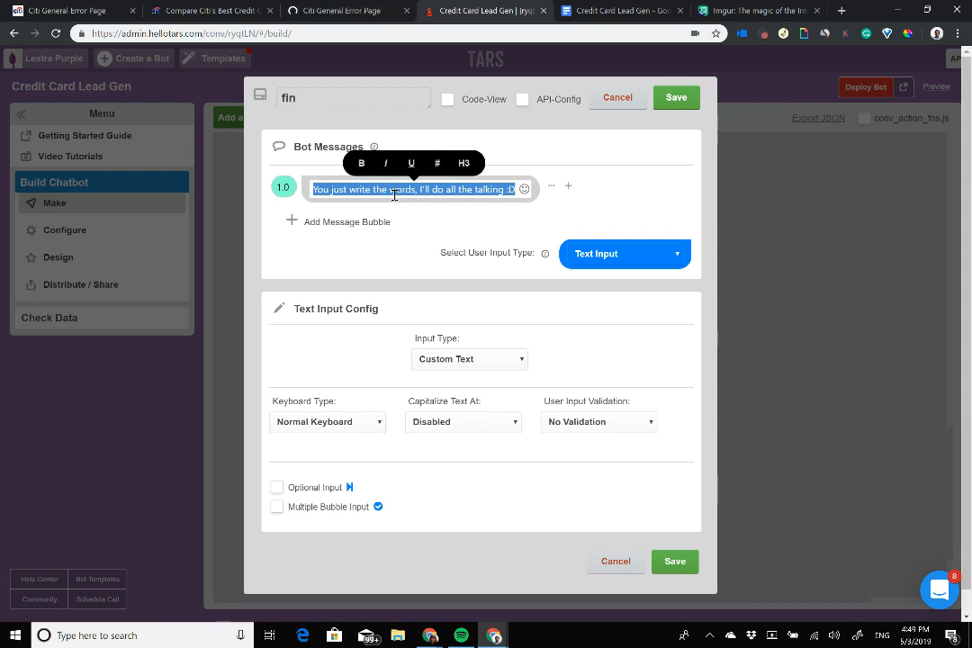
left_click(341, 189)
triple_click(342, 190)
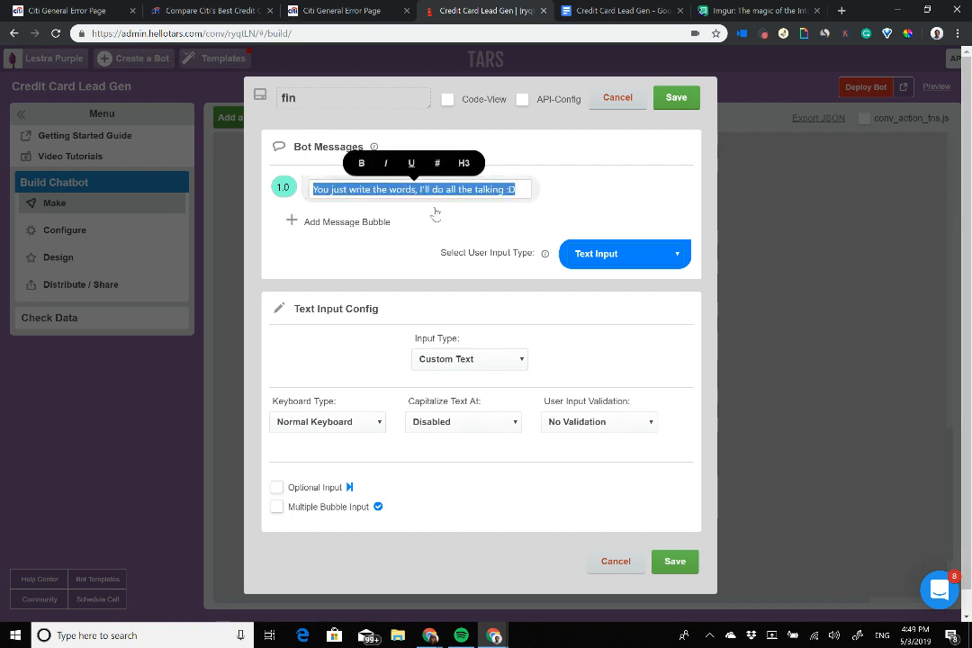
type("Thanks")
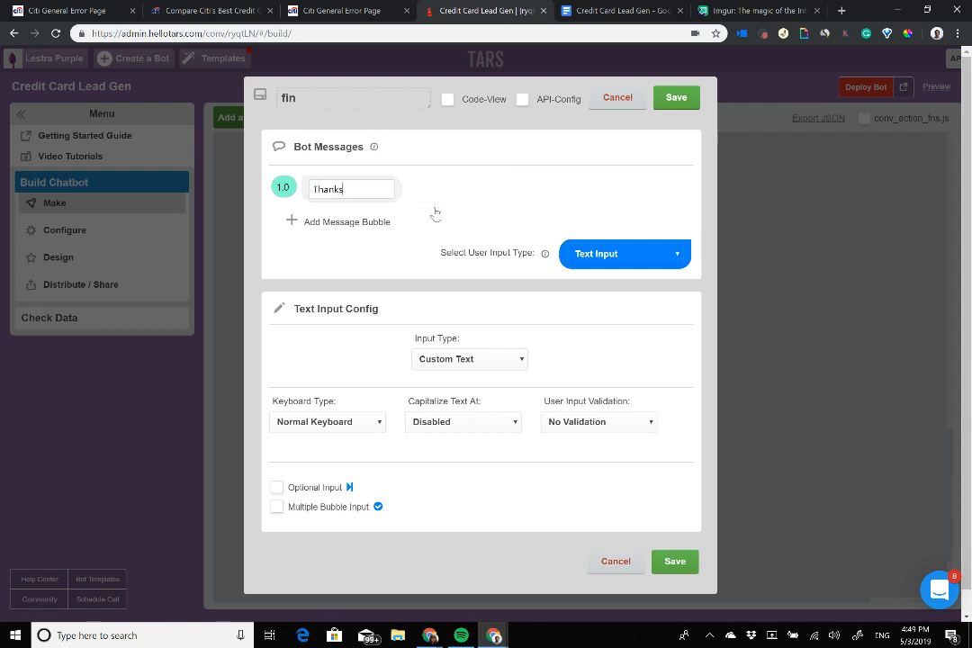
type(" for your pat")
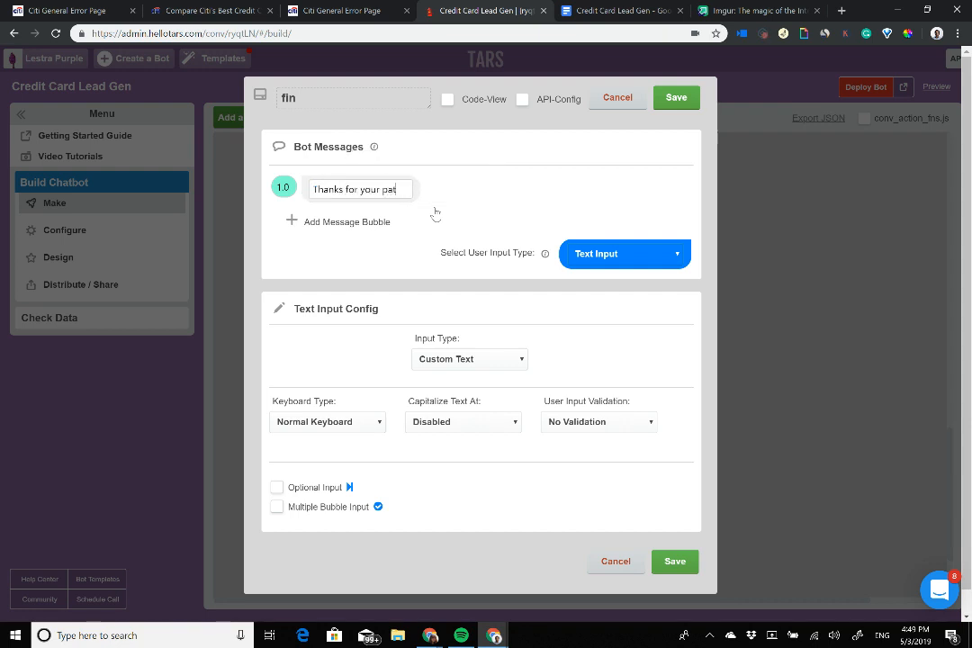
type("ience! I have ")
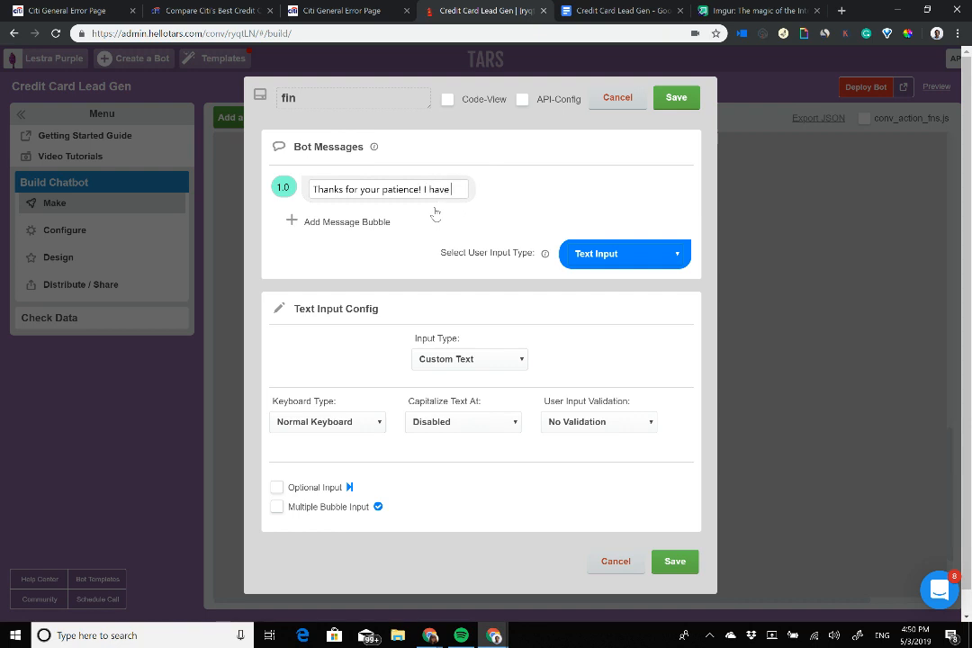
type("submitted")
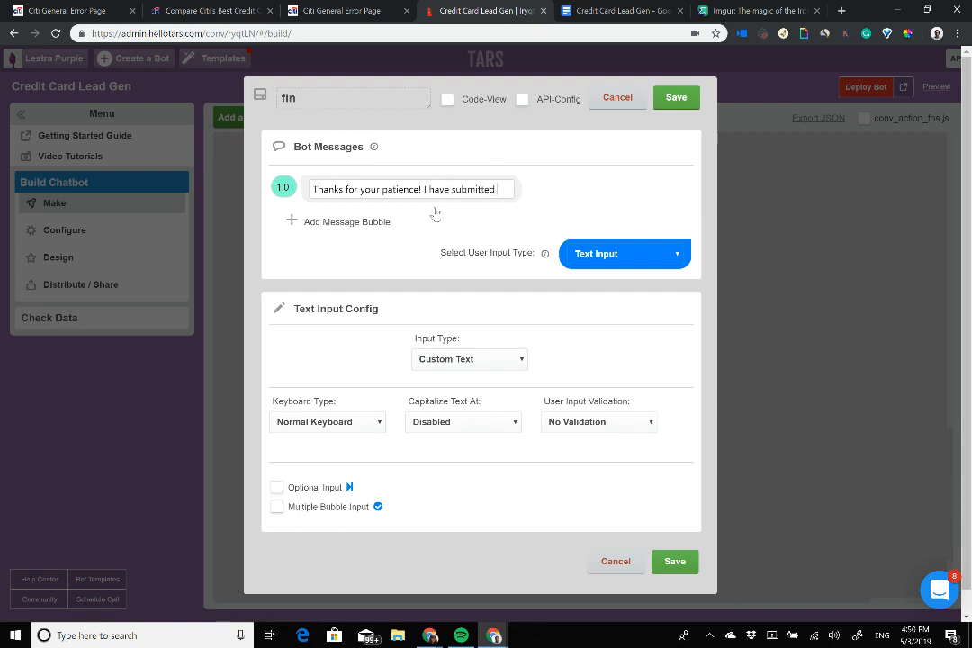
type(" your application for you")
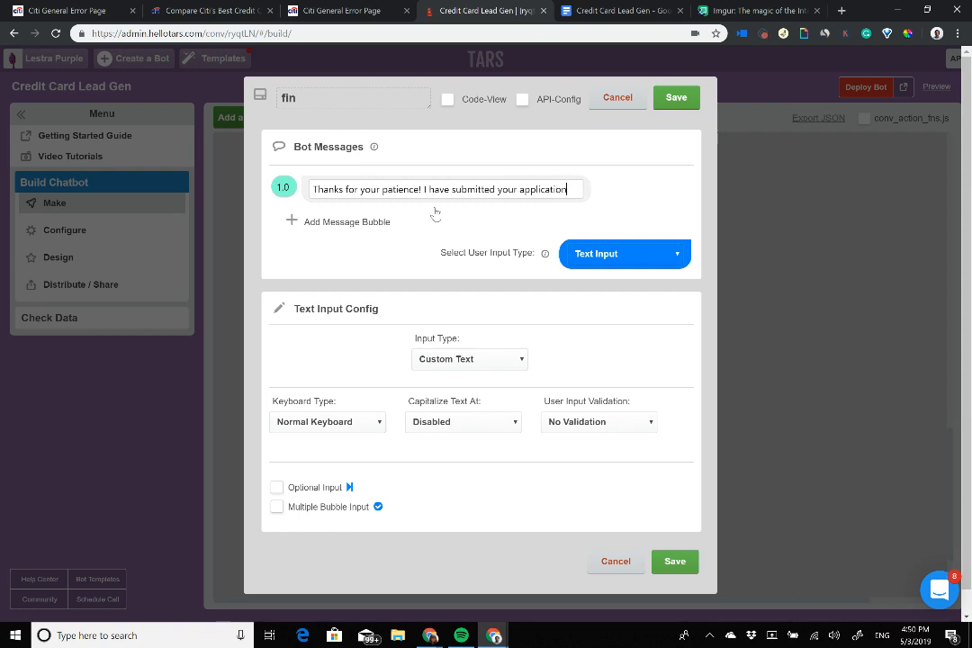
Step: Add 'Expect an email or a phone call from us in the coming week' and 'Have a great day!', both delayed 2.0
left_click(315, 232)
type("Expect")
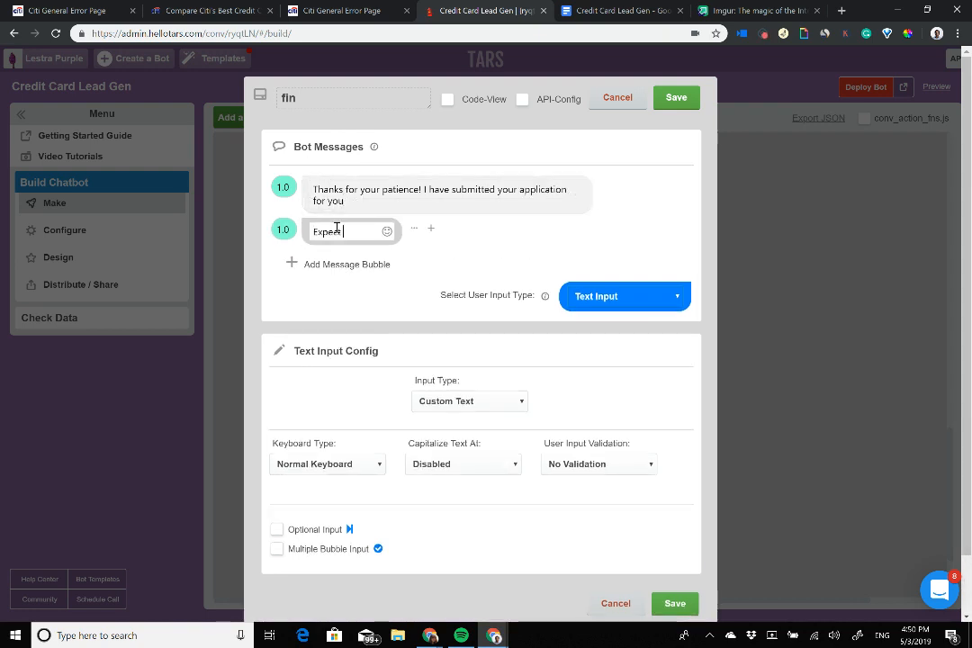
type(" an email or a p")
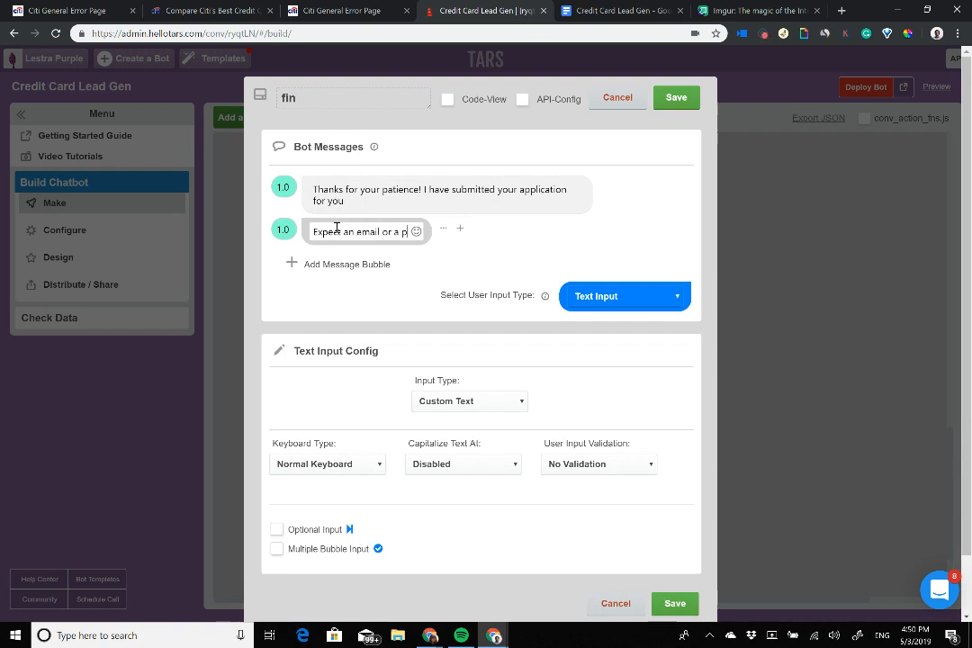
type("hone call fro")
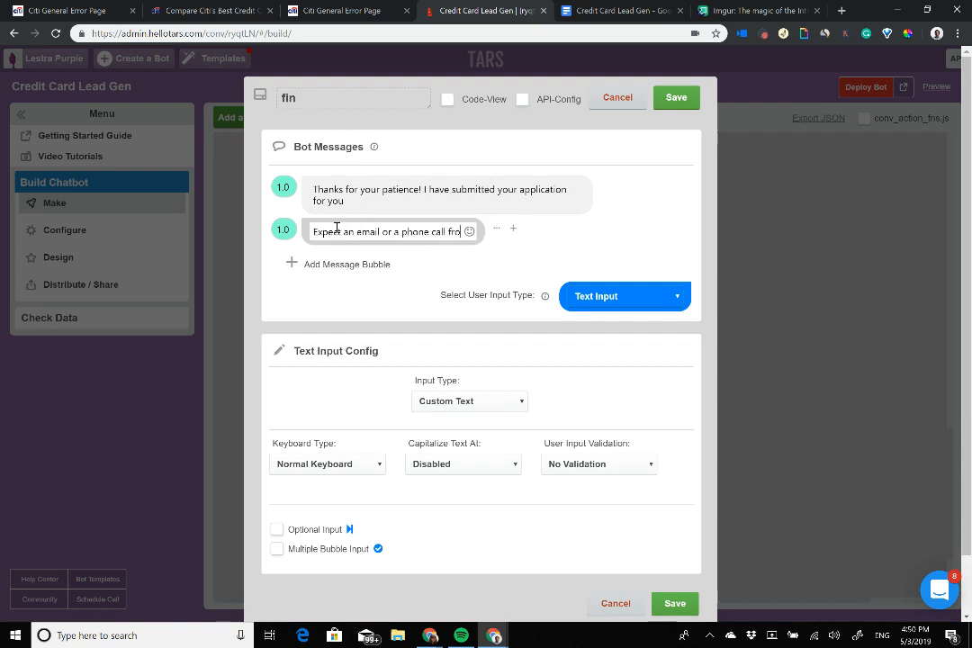
type("m us in the coming")
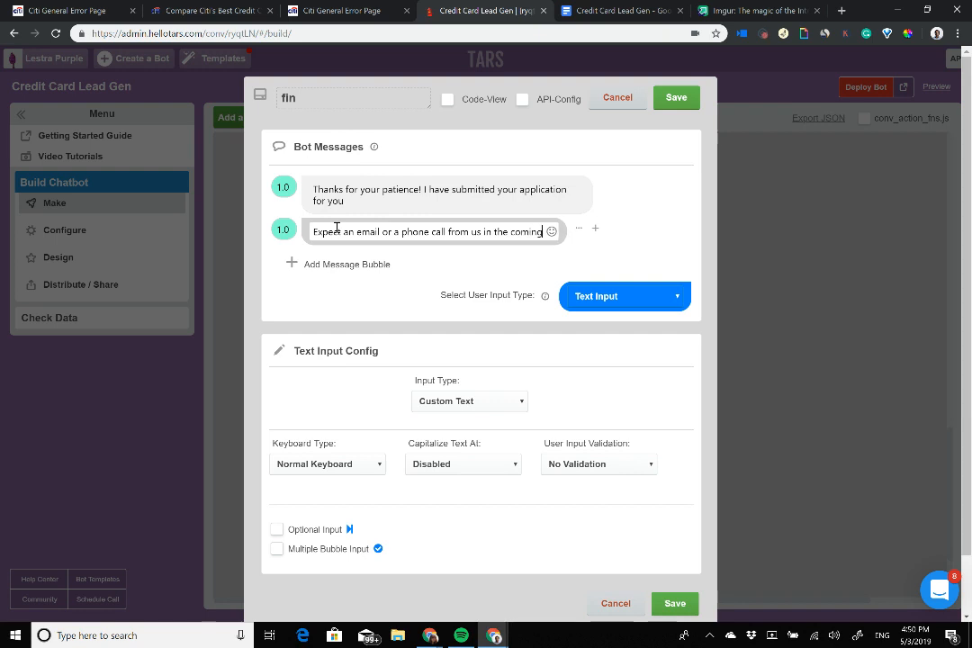
type(" week")
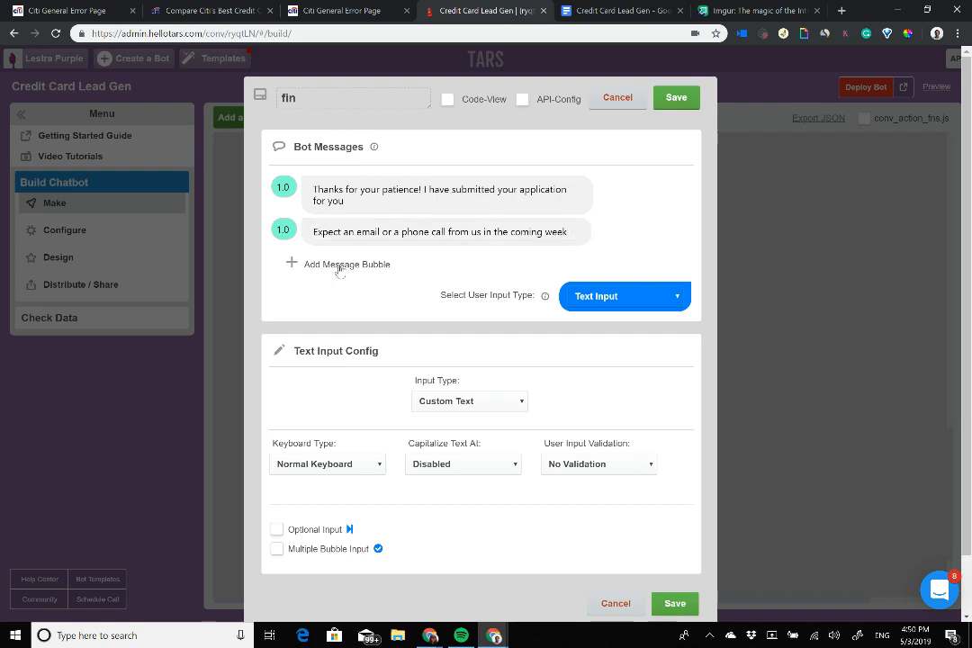
left_click(340, 264)
type("Have a g")
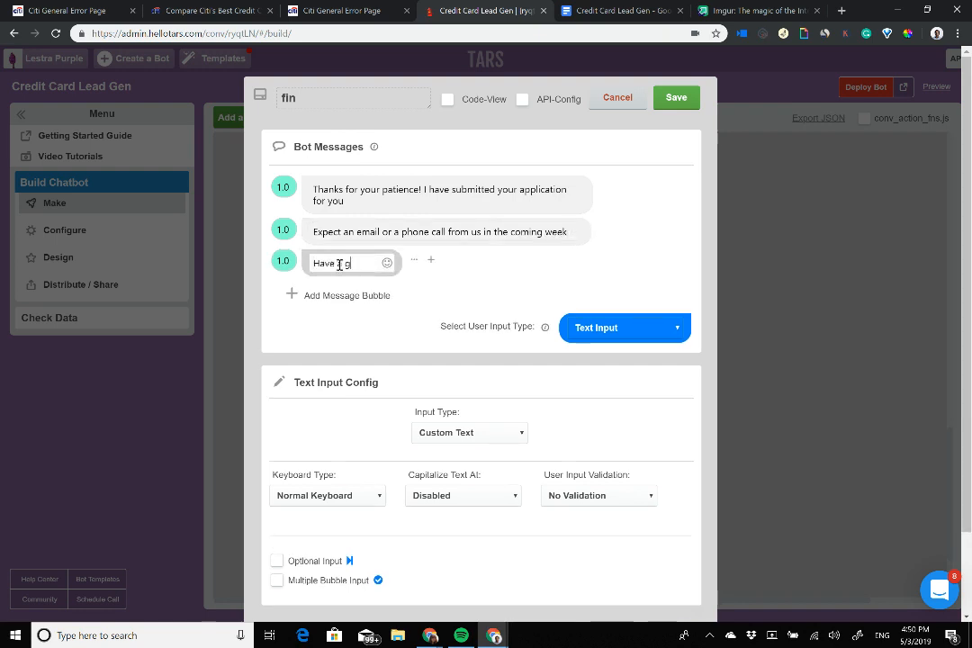
type("reat day!")
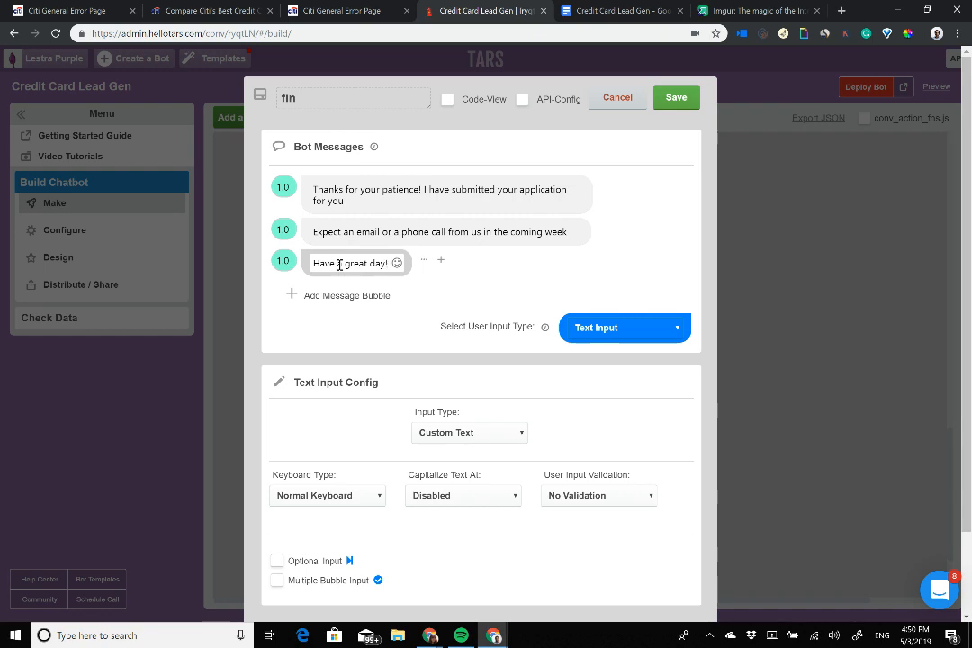
left_click(283, 230)
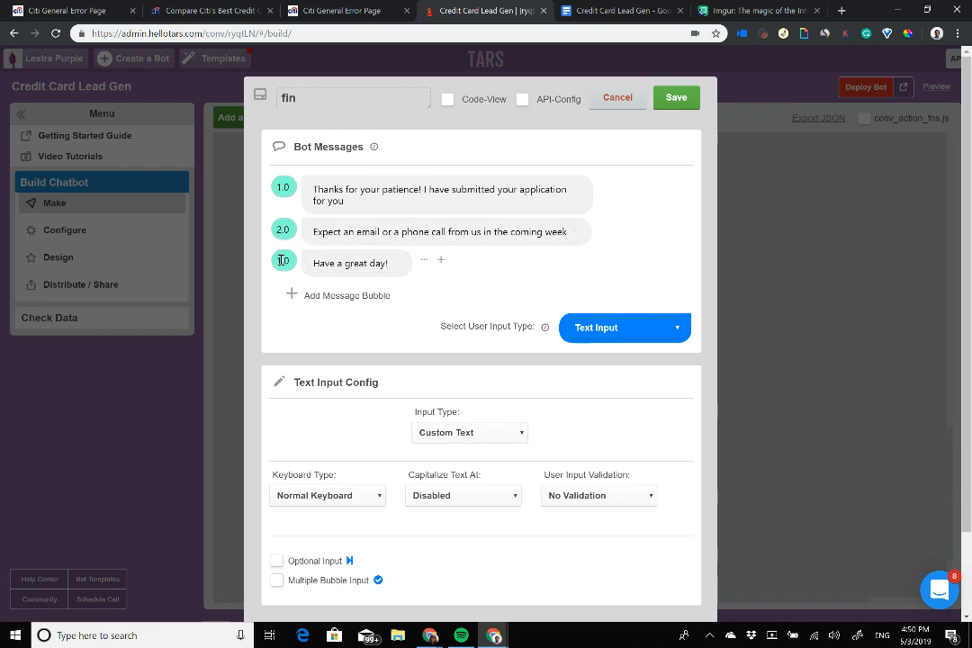
left_click(283, 261)
left_click(622, 327)
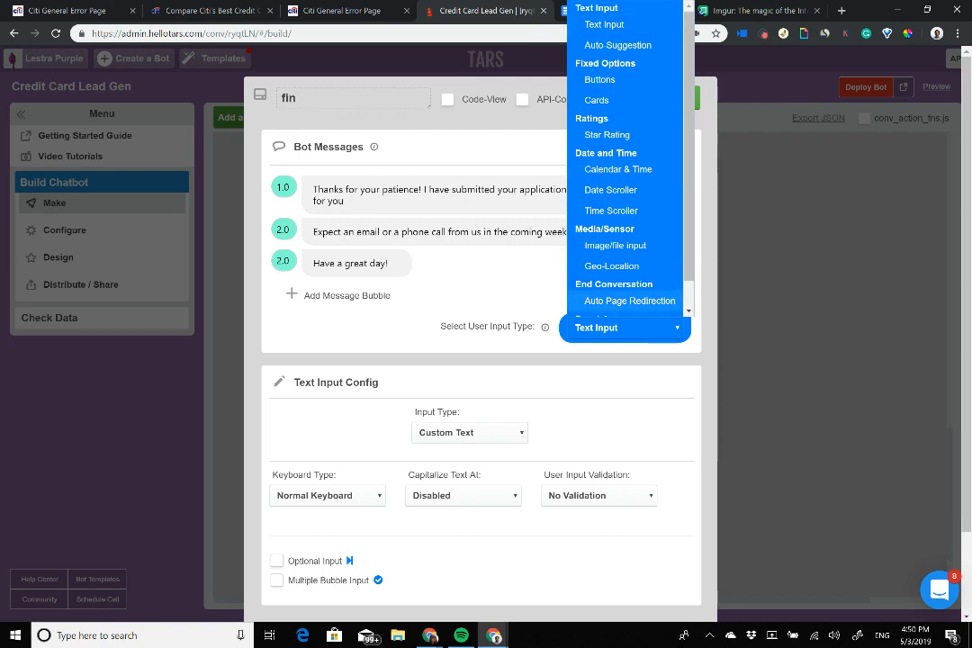
Step: Make the fin gambit end with Auto Page Redirection and save it
left_click(629, 301)
left_click(681, 97)
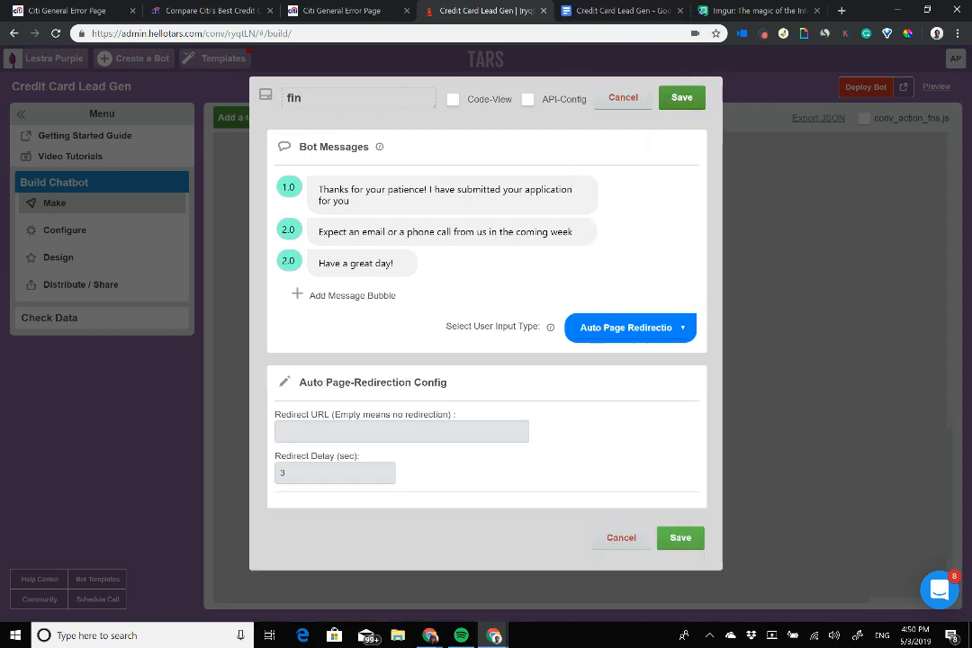
left_click(531, 302)
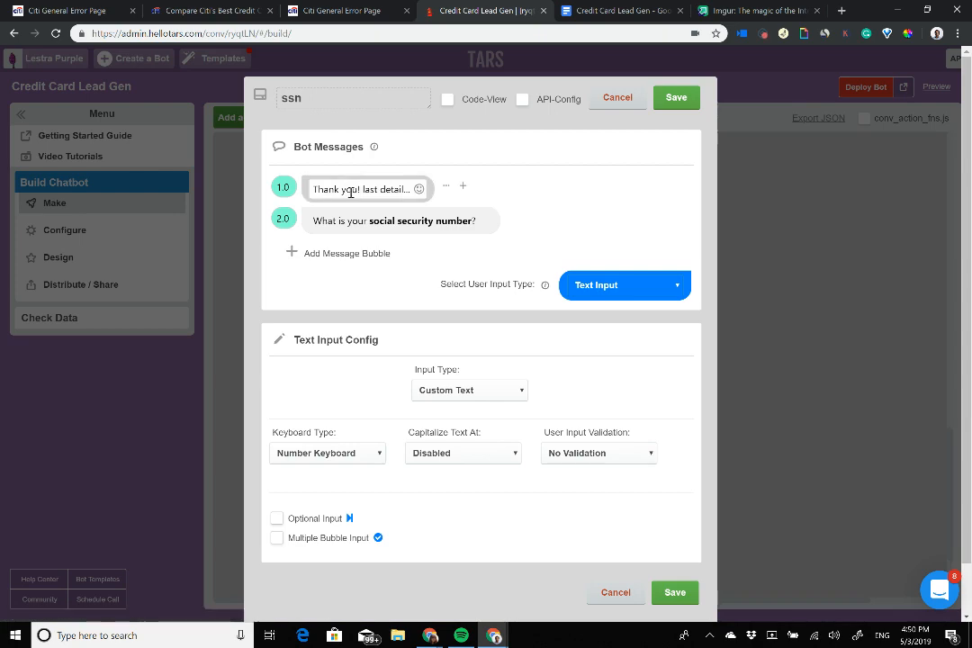
left_click(676, 98)
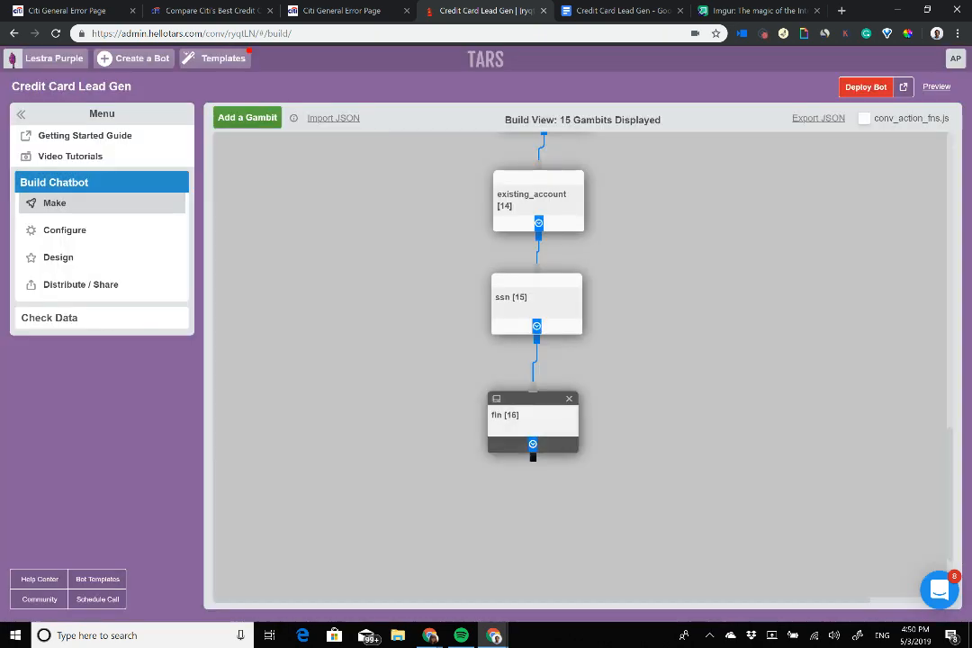
left_click(531, 416)
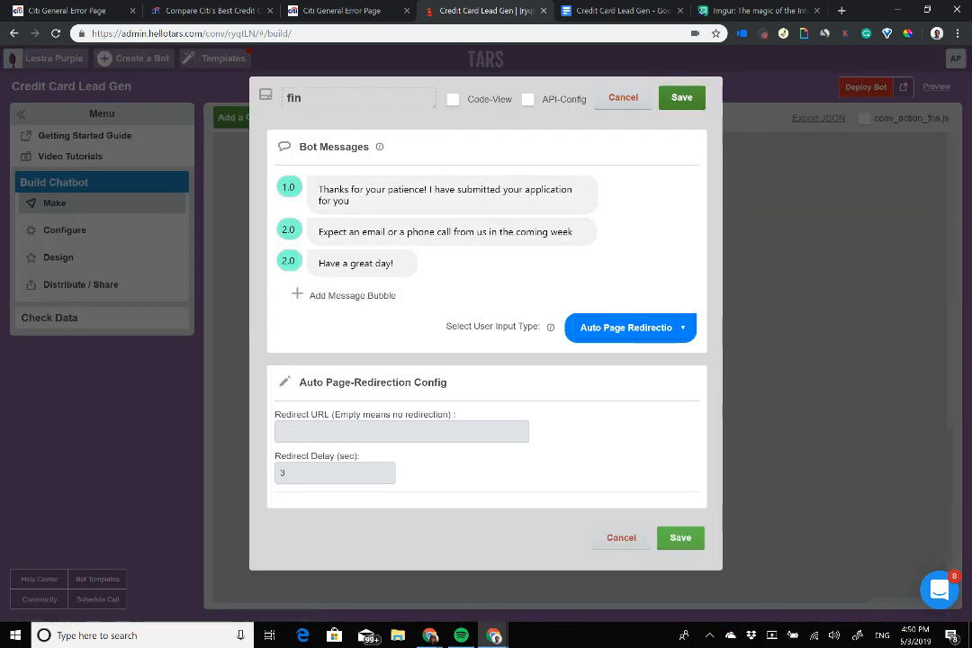
left_click(681, 97)
Step: Remove 'Thank you!' so the ssn gambit opens with 'Last detail...', save, and deploy the bot
left_click(533, 301)
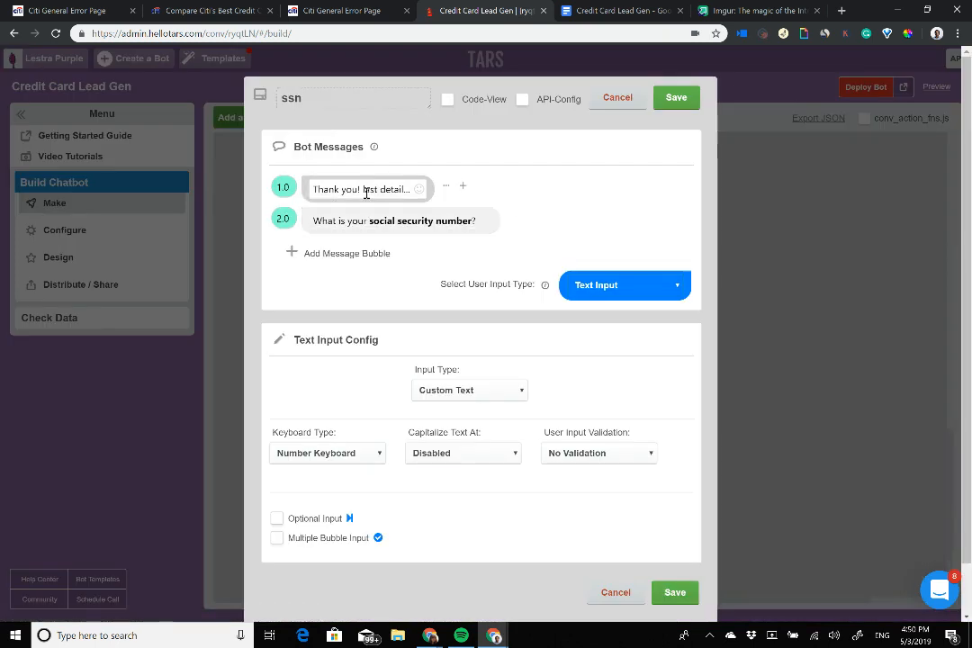
left_click_drag(365, 190, 311, 189)
key("BackSpace")
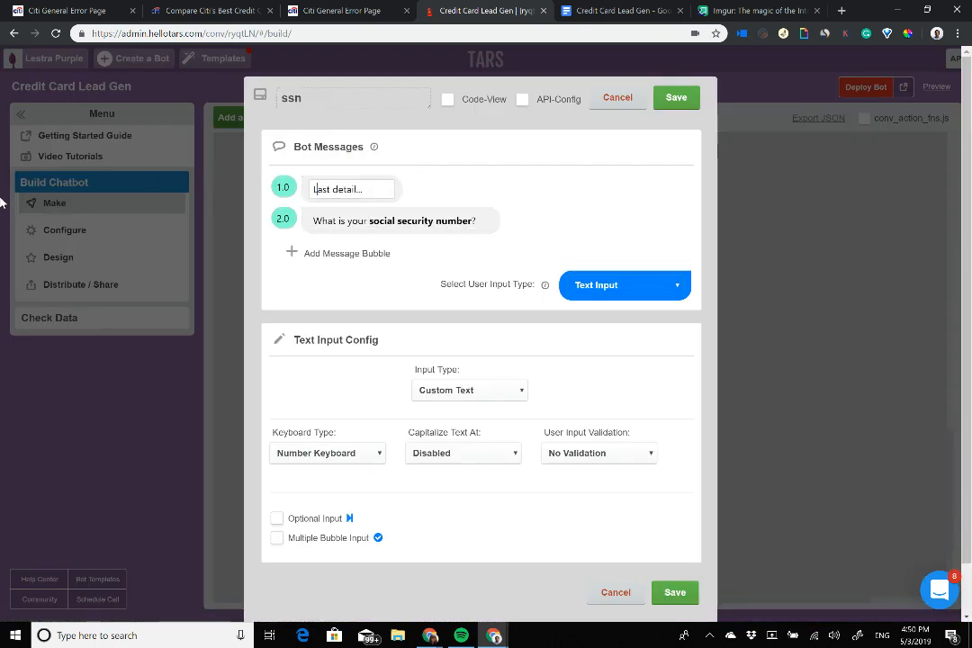
left_click(677, 97)
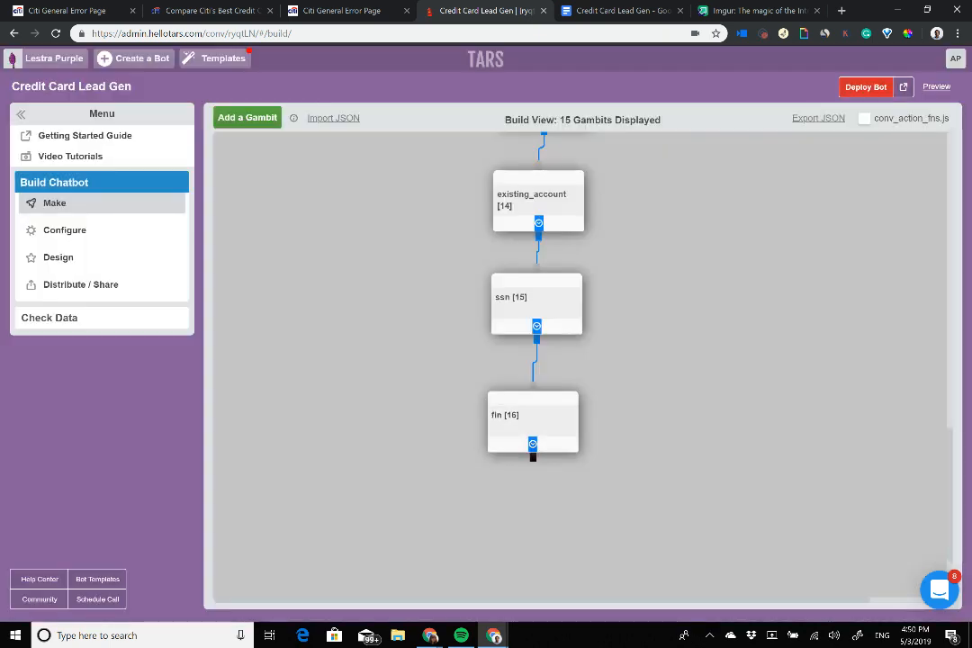
left_click(866, 87)
Step: Open the live chatbot, begin the credit card application and send the applicant's full name
left_click(903, 87)
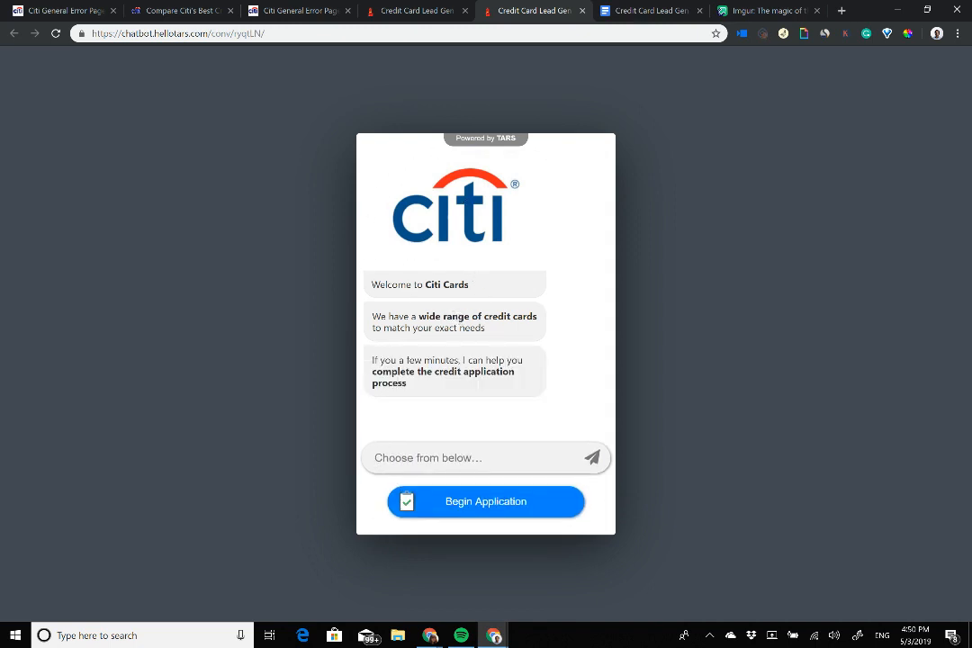
left_click(487, 502)
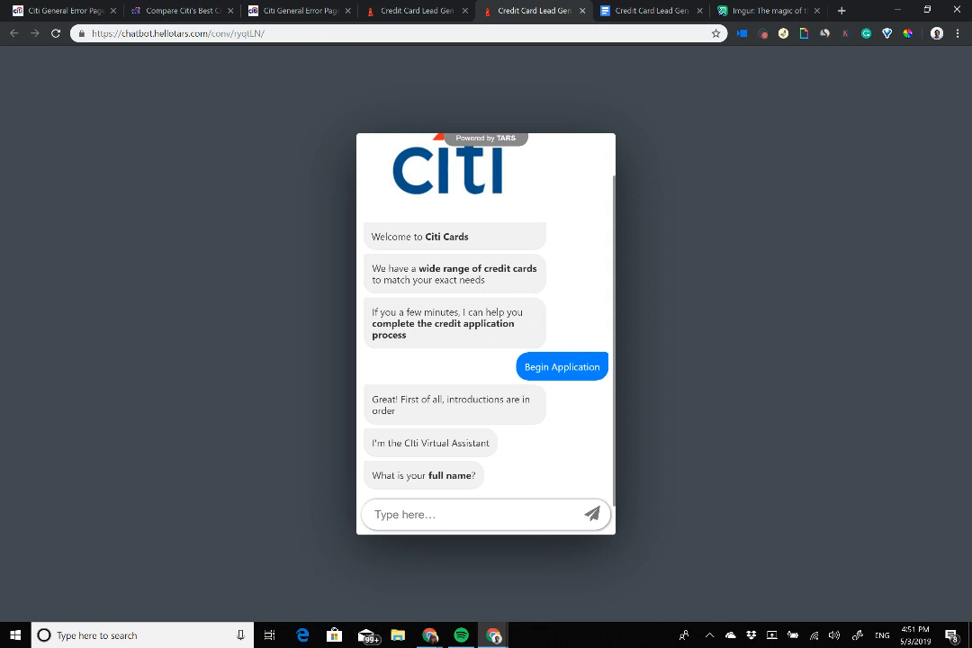
key("Return")
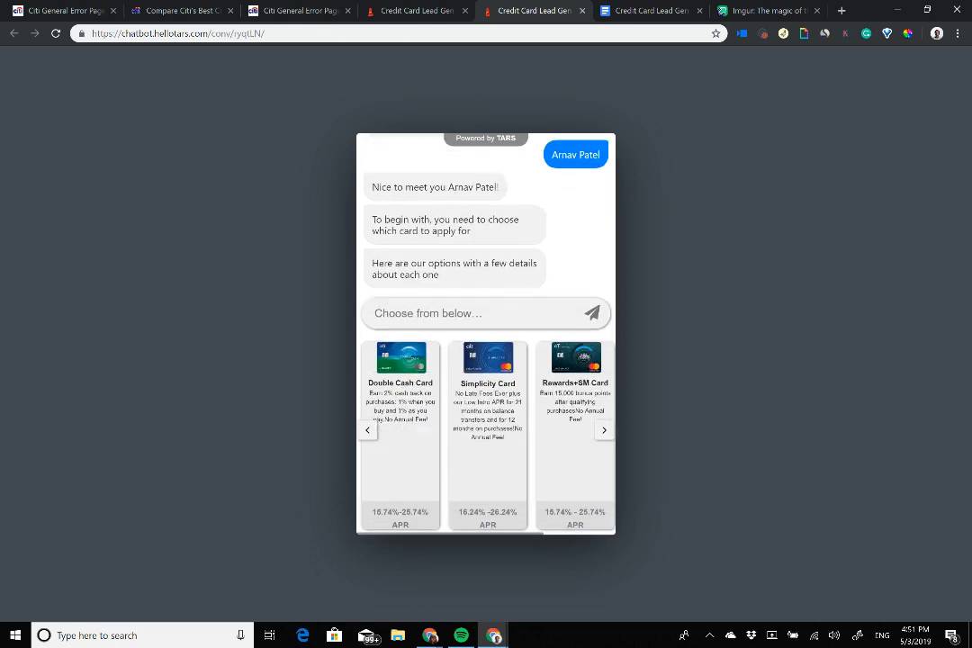
Step: Browse the card carousel and choose the Double Cash Card
left_click(604, 430)
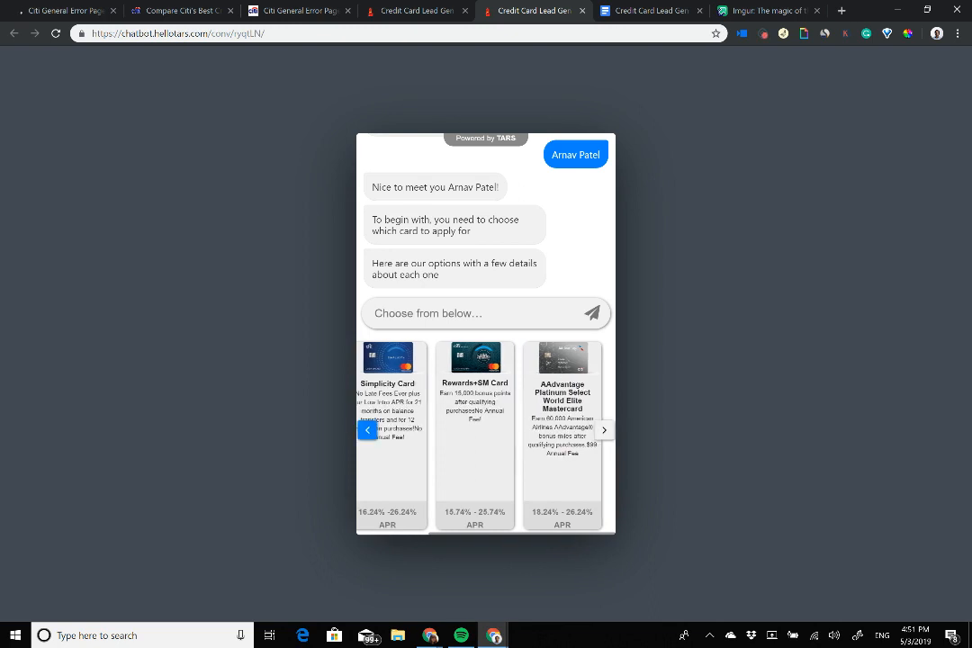
left_click(368, 430)
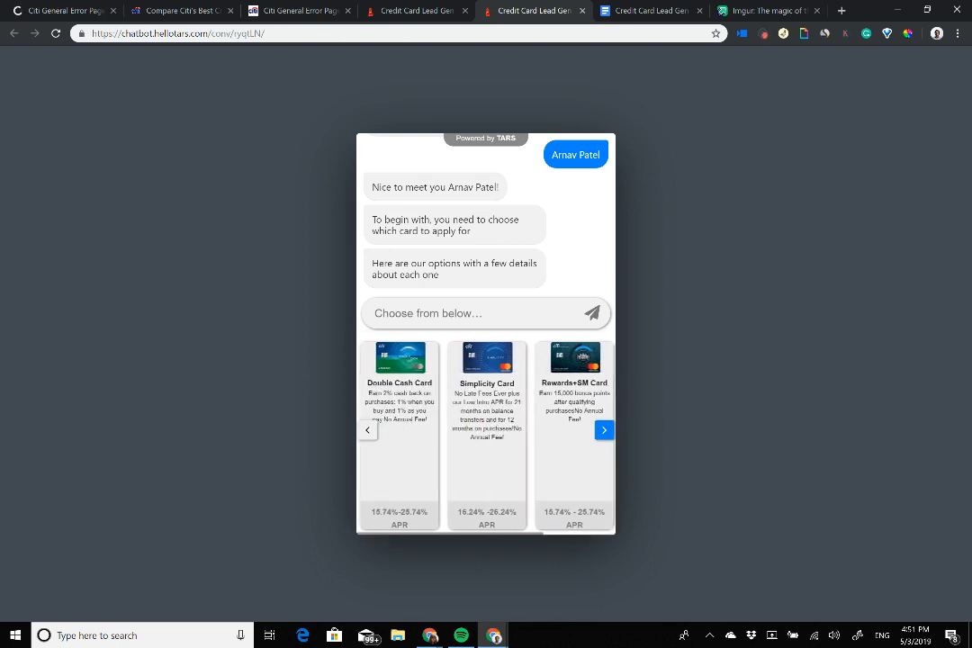
left_click(604, 430)
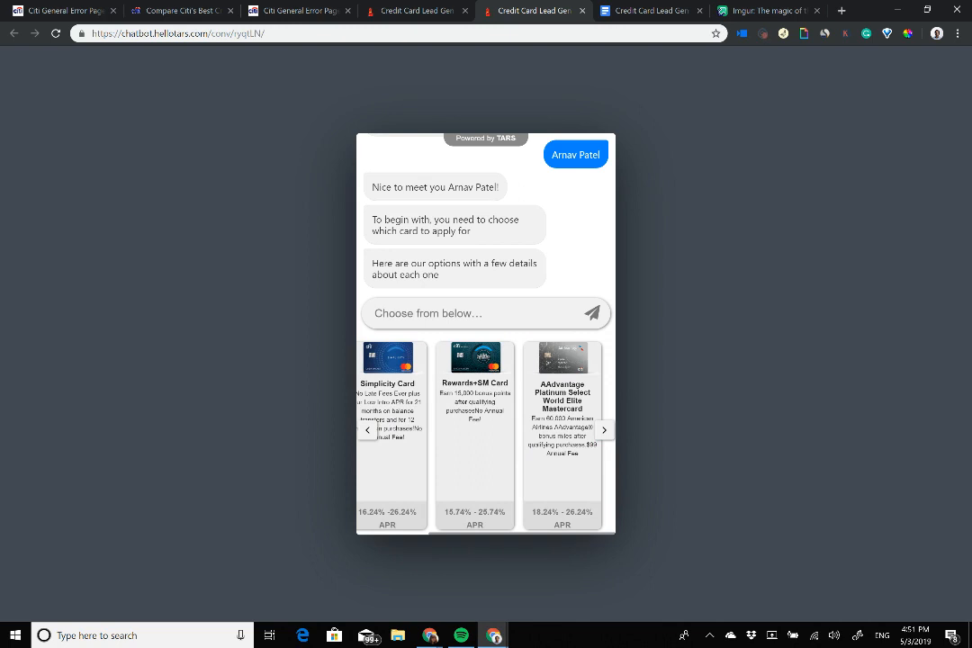
left_click(367, 430)
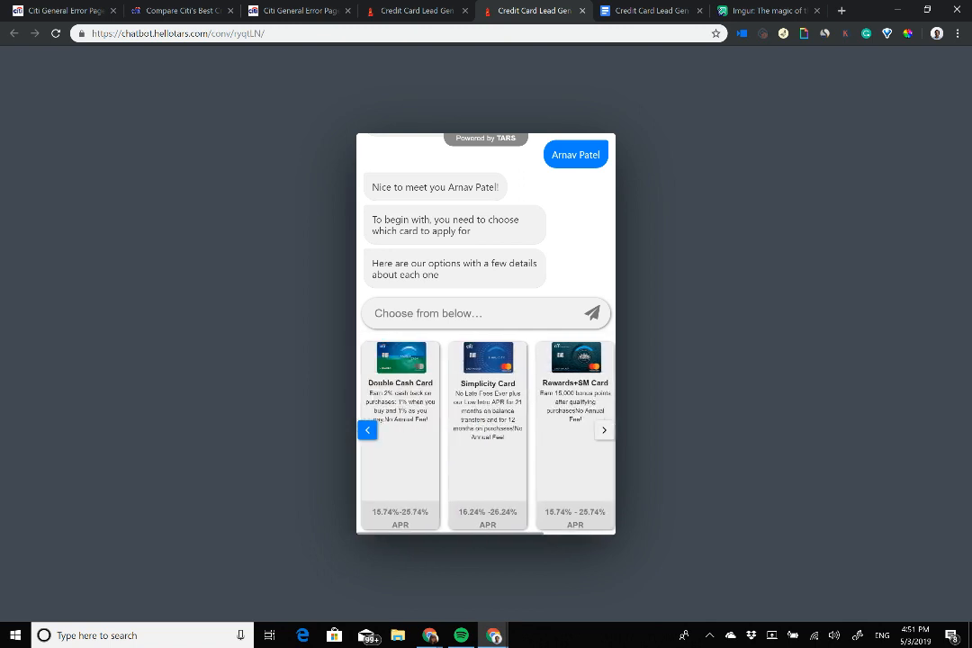
left_click(399, 430)
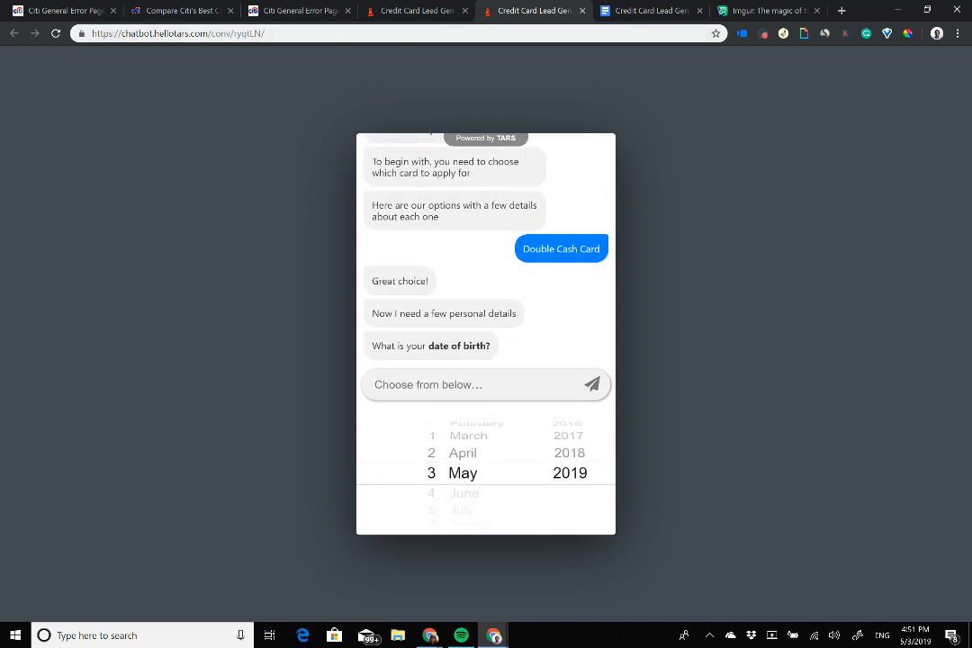
scroll(569, 473, "up", 10)
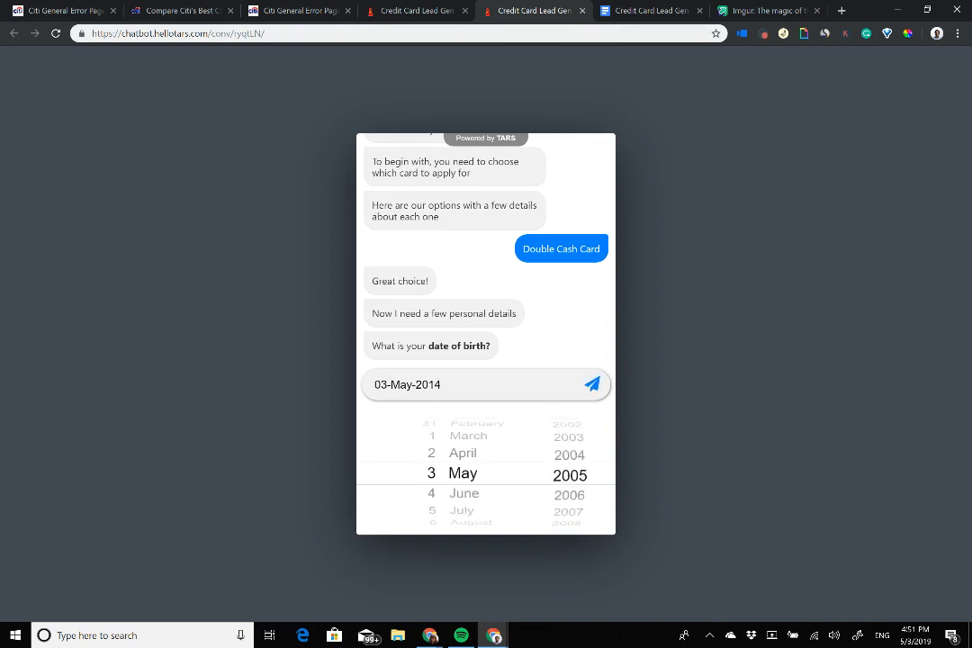
scroll(570, 473, "up", 5)
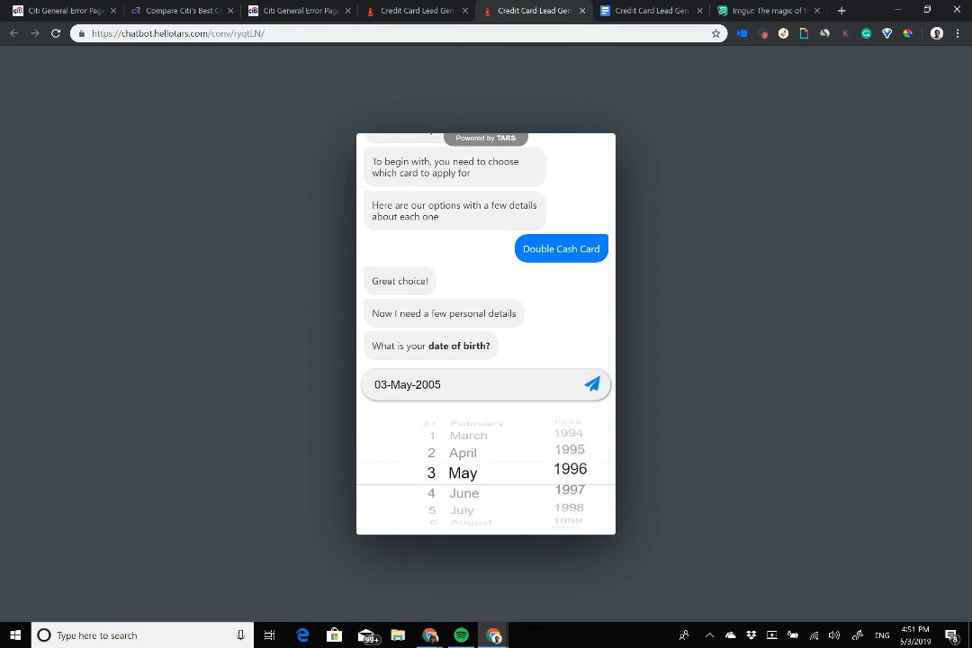
scroll(431, 473, "down", 3)
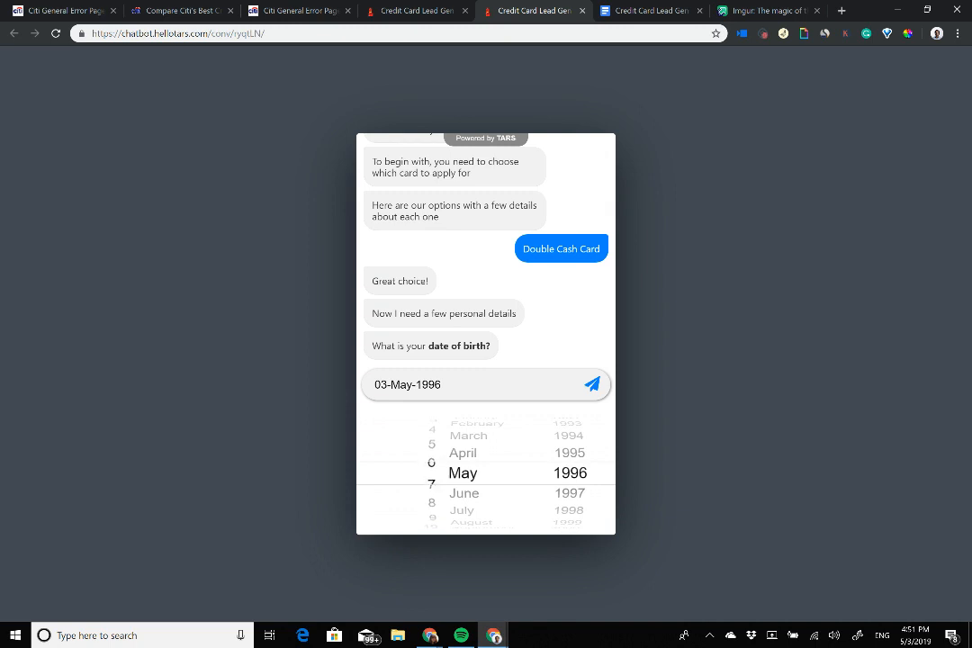
scroll(431, 472, "up", 3)
scroll(432, 473, "up", 2)
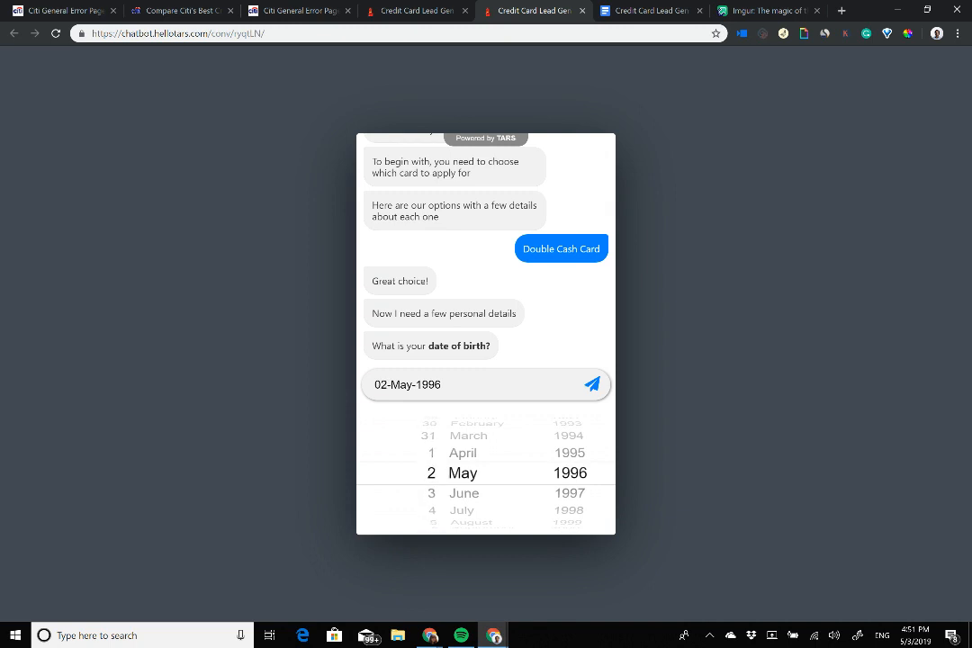
key("Return")
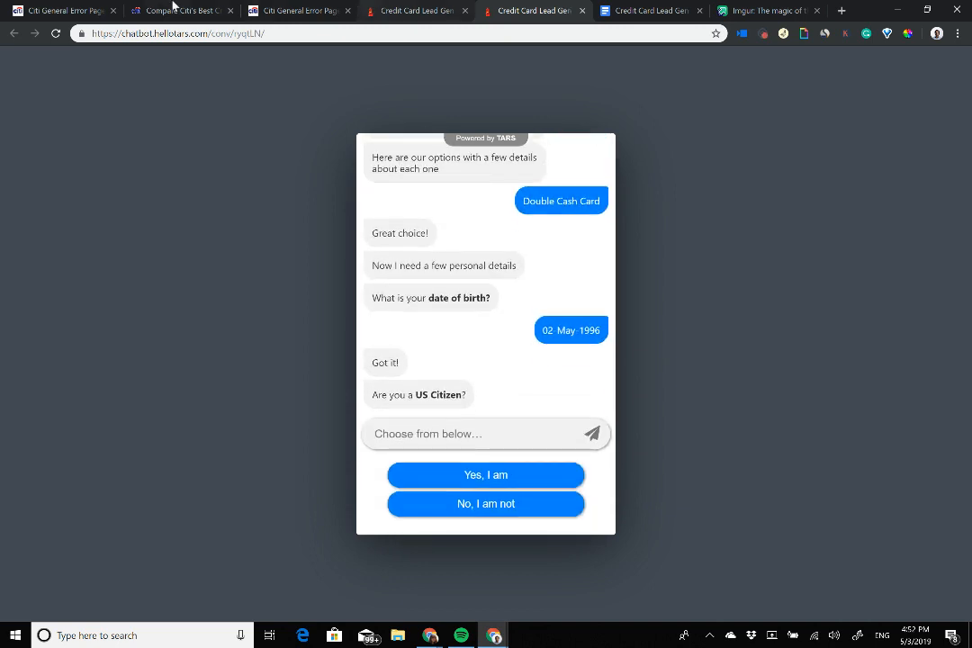
Step: Move the Citi Double Cash Card tab to third position and review the open tabs
left_click_drag(175, 9, 306, 8)
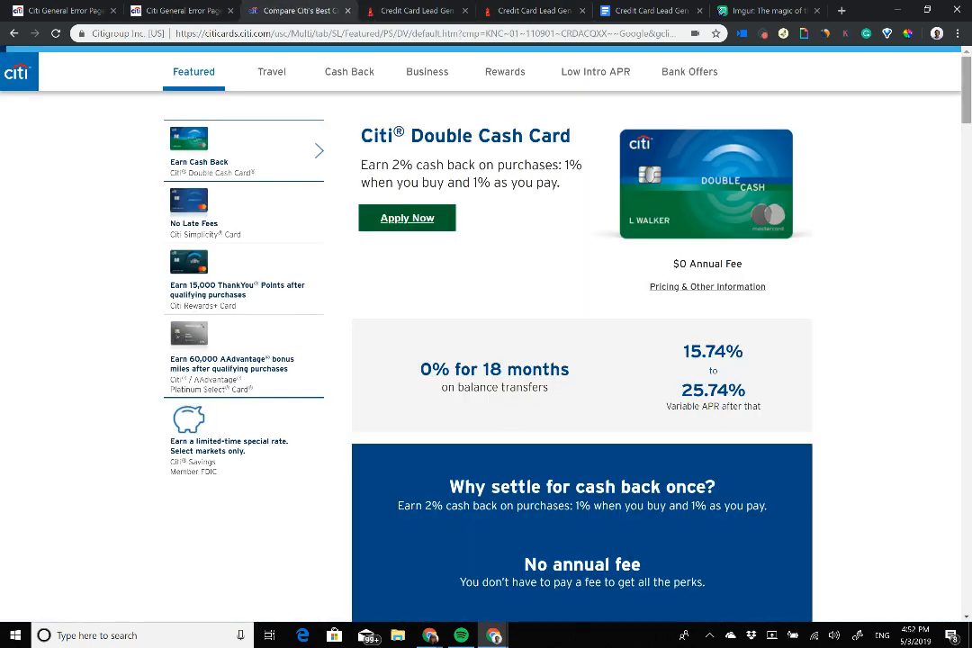
scroll(581, 342, "down", 3)
scroll(581, 342, "up", 3)
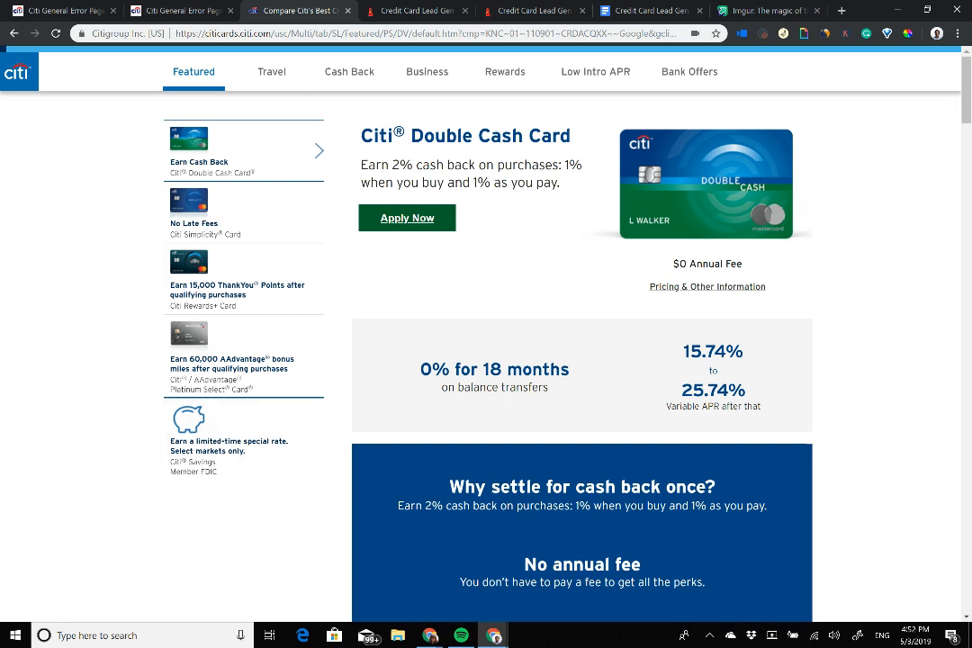
scroll(540, 360, "down", 1)
scroll(540, 360, "up", 1)
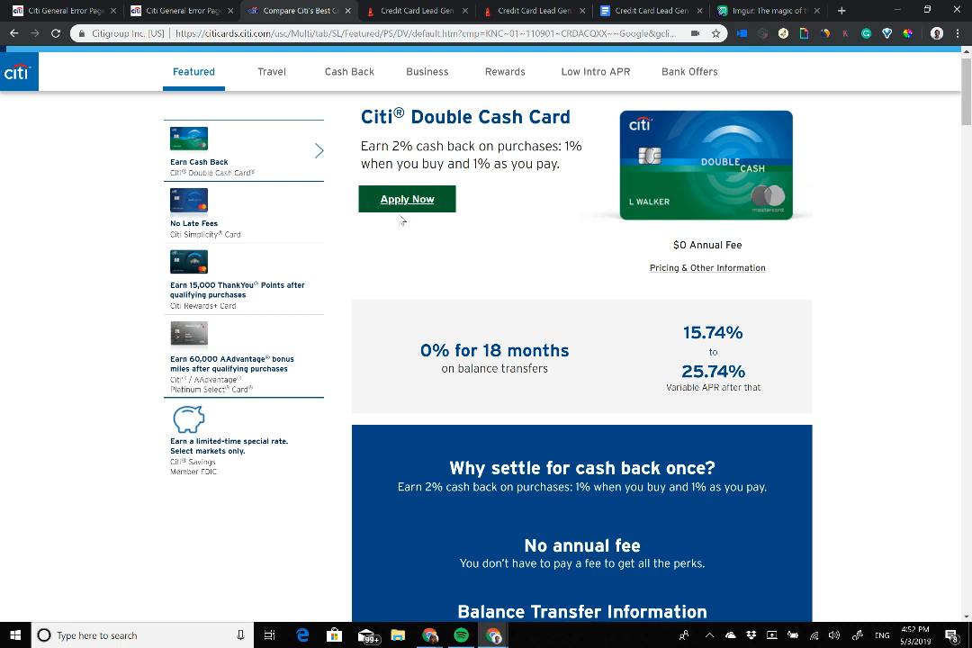
left_click(504, 11)
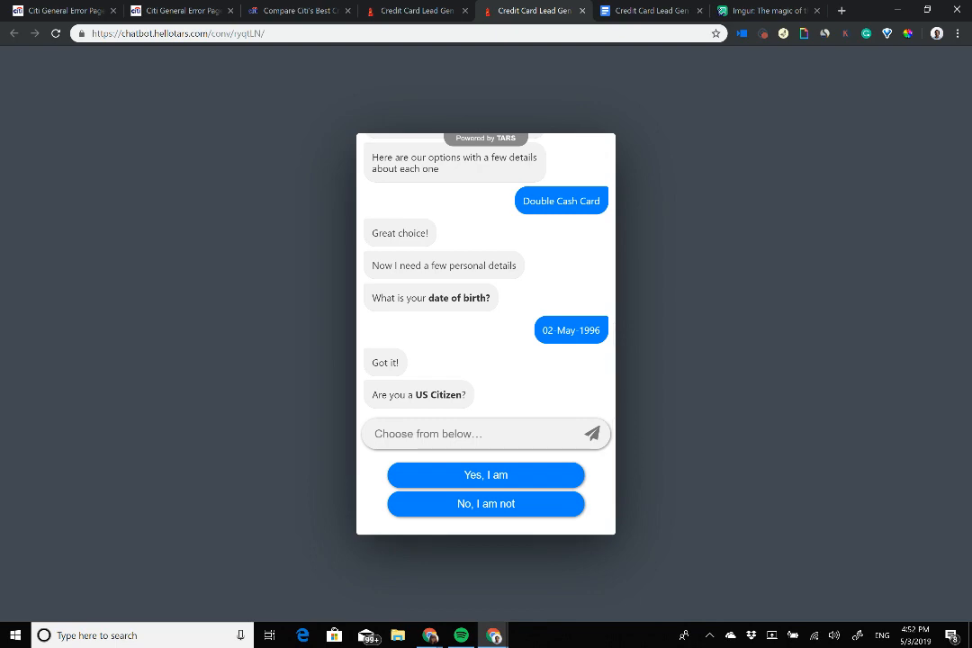
left_click(135, 9)
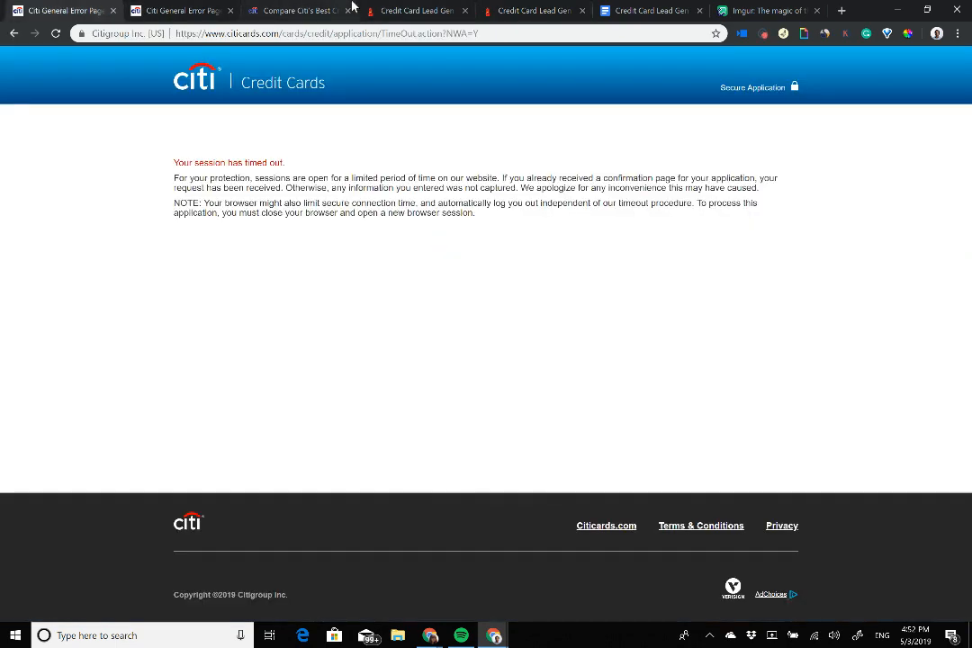
left_click(297, 10)
Step: Copy the Citi Double Cash heading blue #004785 with the ColorZilla picker
left_click(958, 33)
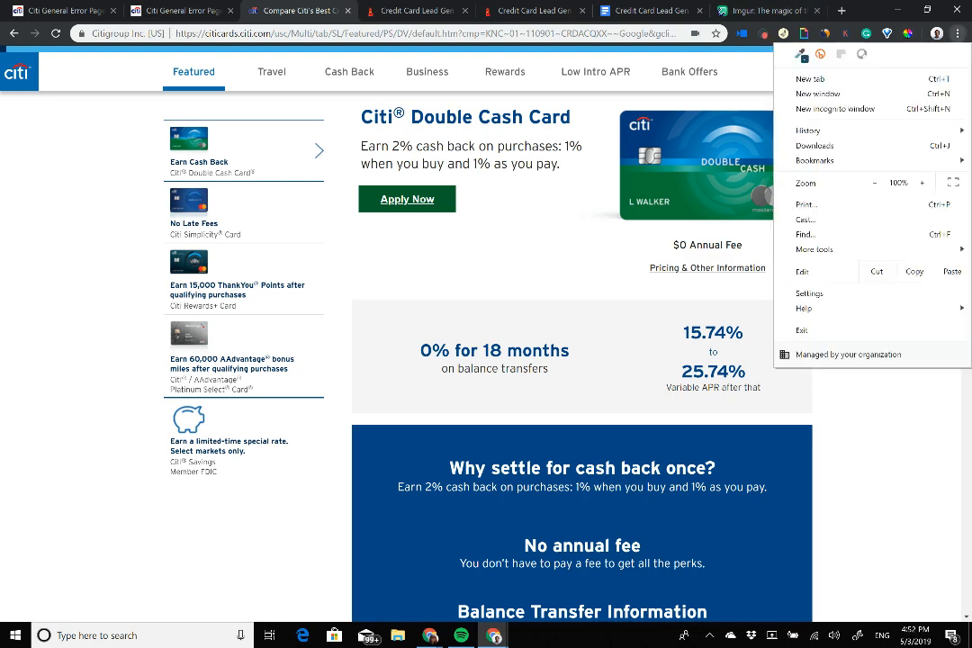
left_click(800, 53)
left_click(908, 33)
left_click(857, 52)
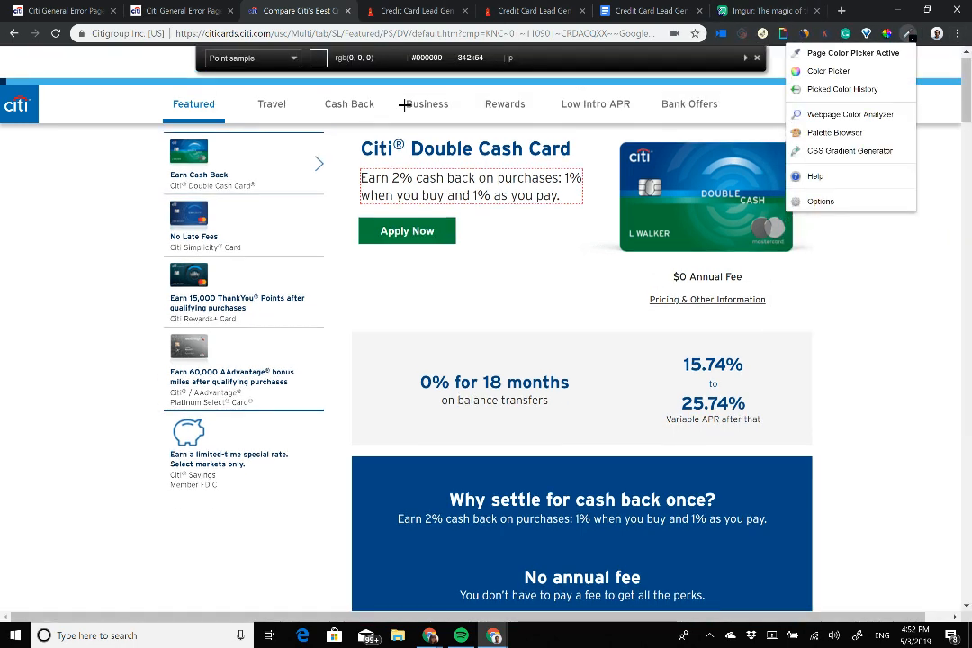
left_click(363, 149)
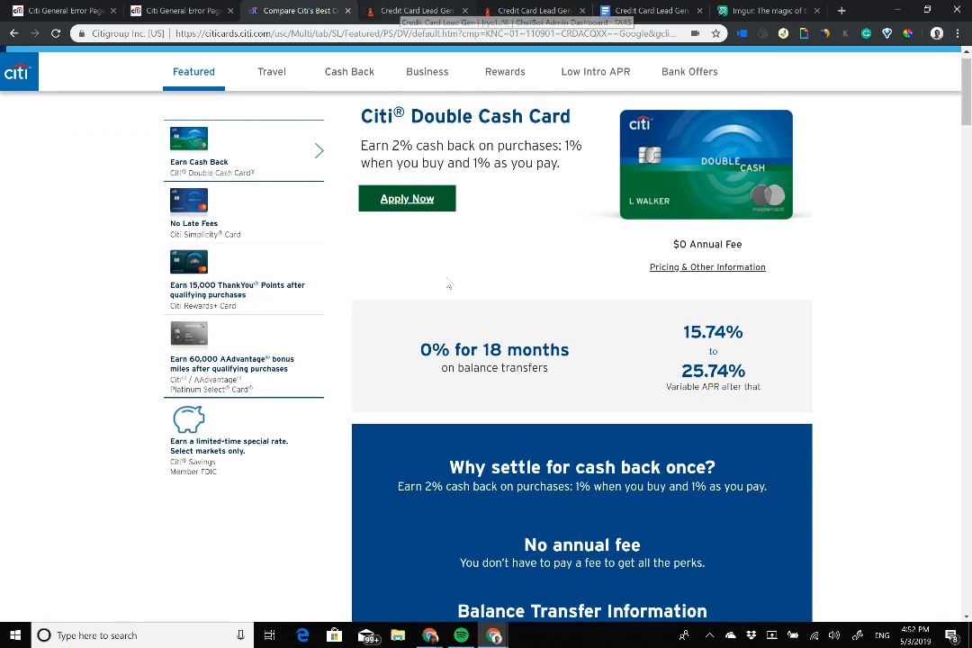
left_click(417, 9)
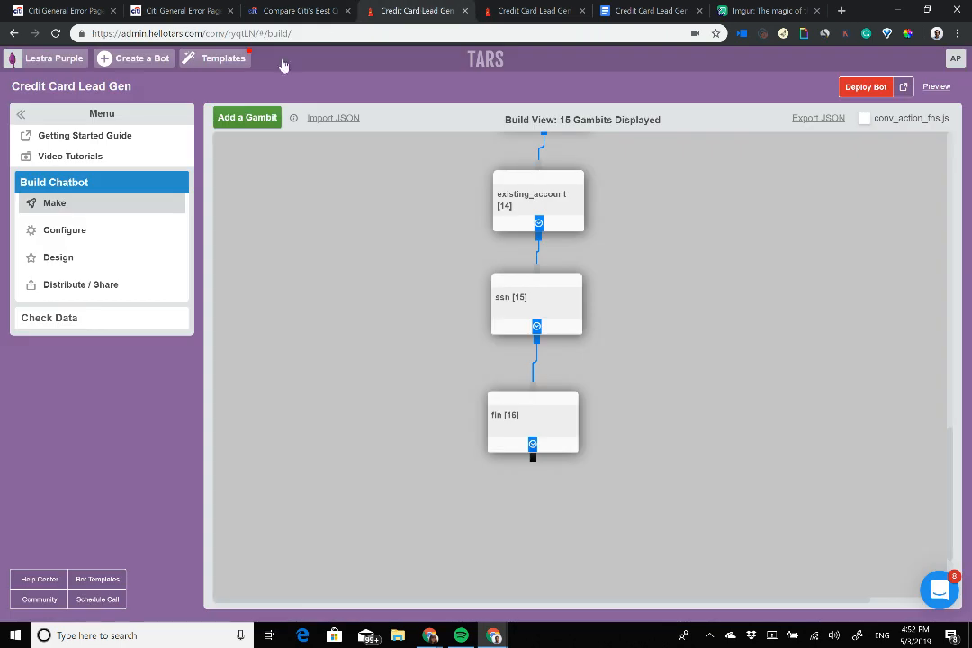
Step: Set the Bot Messages colour on the Design page to Citi blue #004785
left_click(100, 261)
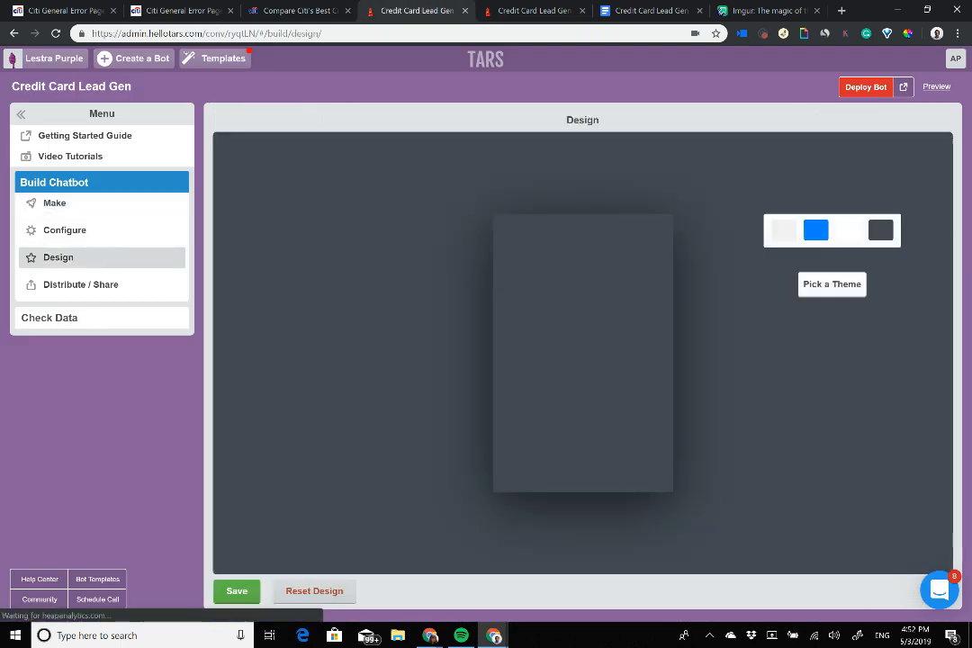
left_click(783, 230)
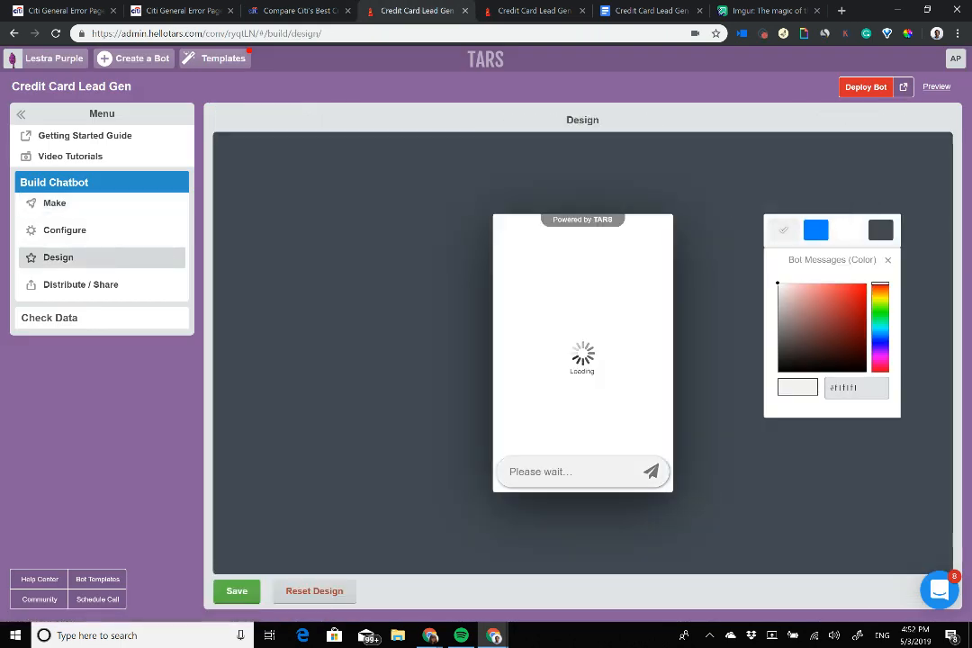
triple_click(850, 388)
key("ctrl+v")
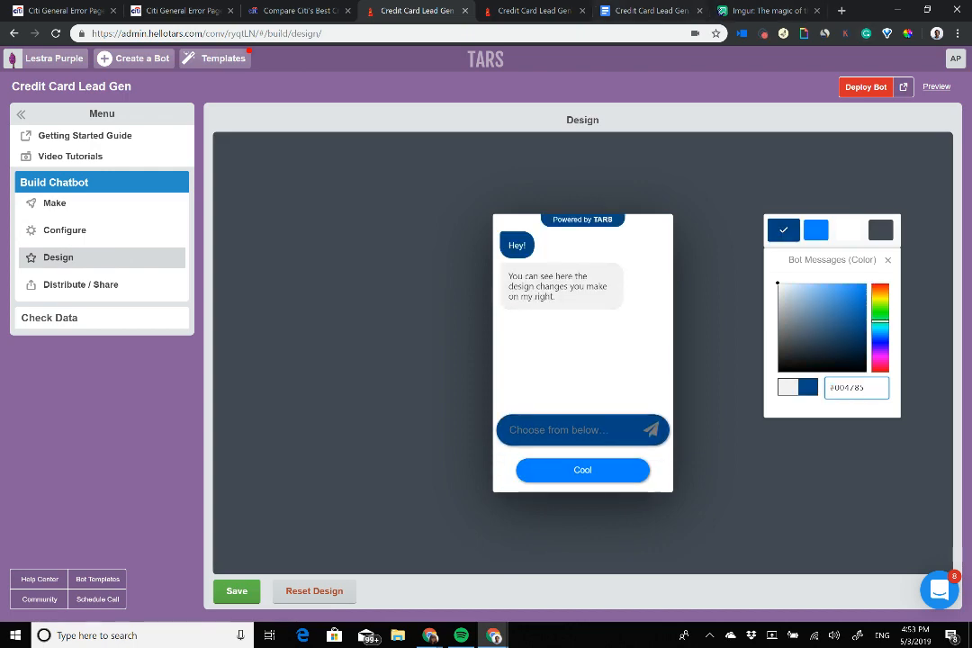
Step: Copy the Apply Now button's green #00612C from the Citi page with ColorZilla
left_click(304, 10)
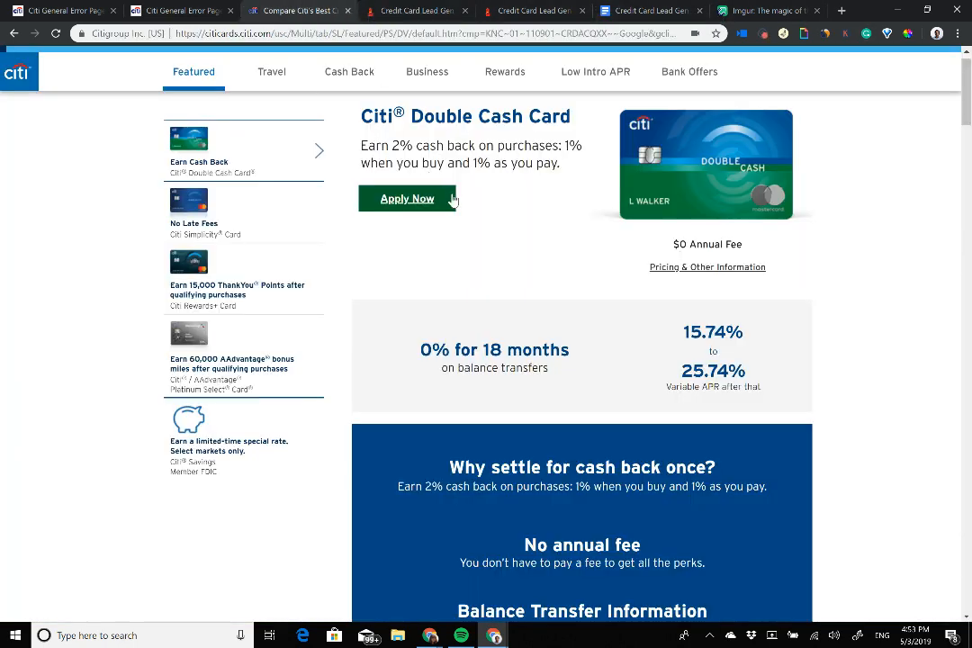
left_click(958, 33)
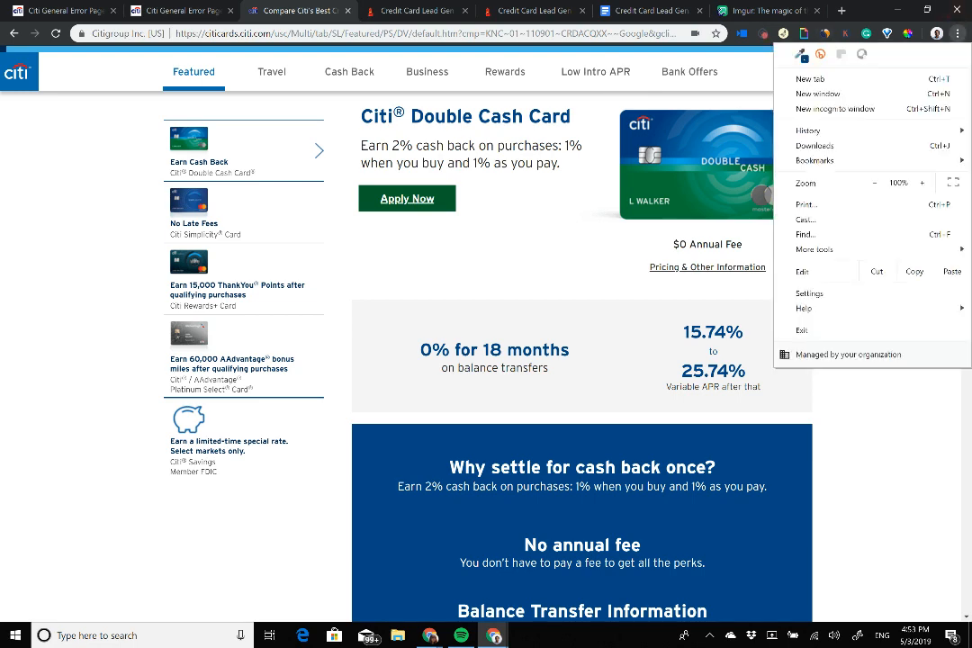
left_click(909, 33)
left_click(909, 33)
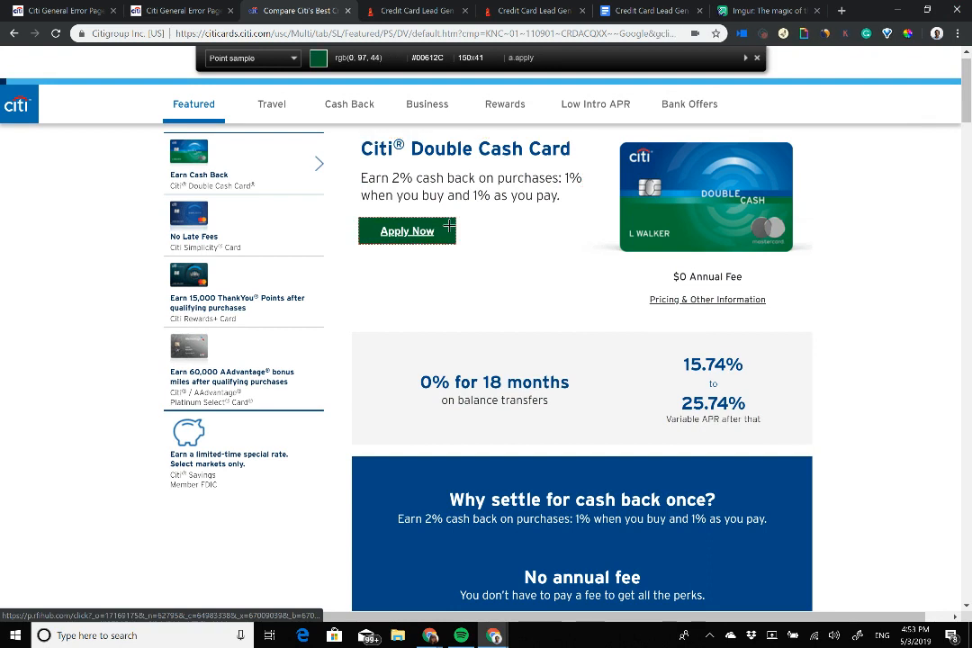
left_click(448, 226)
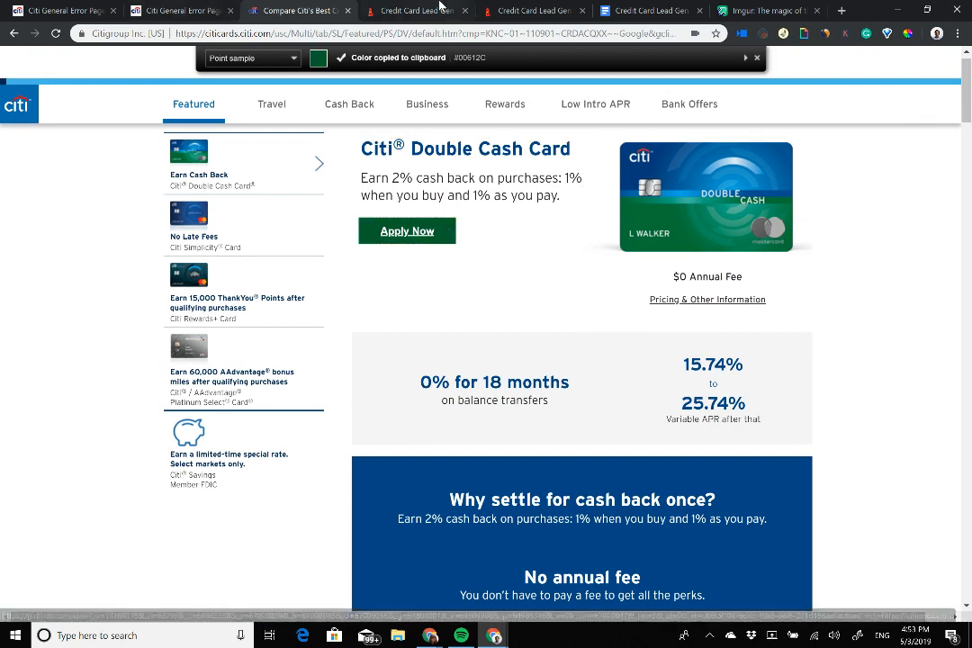
left_click(441, 9)
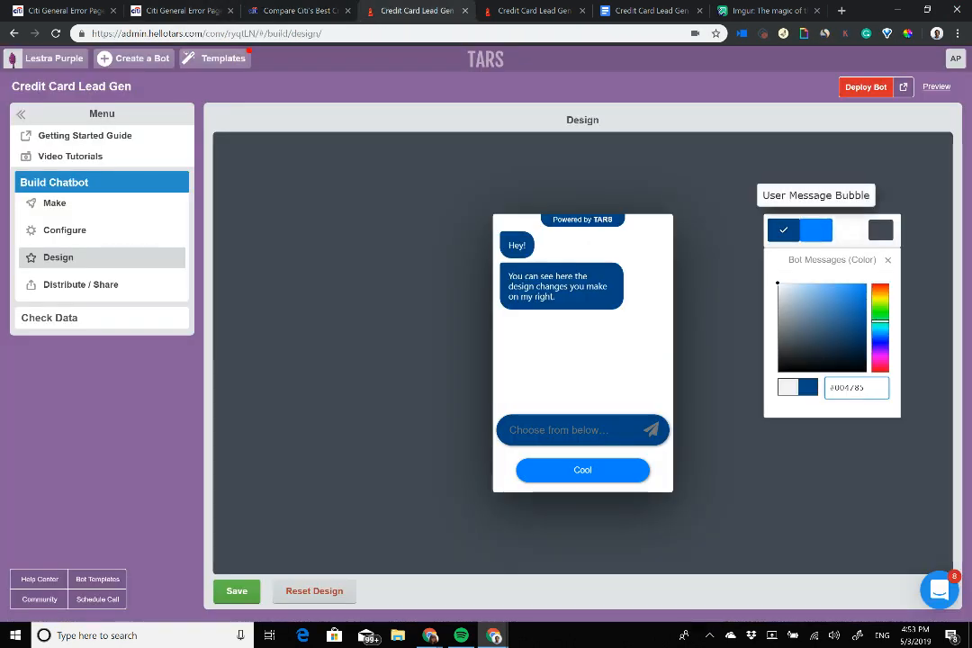
Step: Make user messages Citi green #00612C and the page background solid white, then save the design
left_click(816, 231)
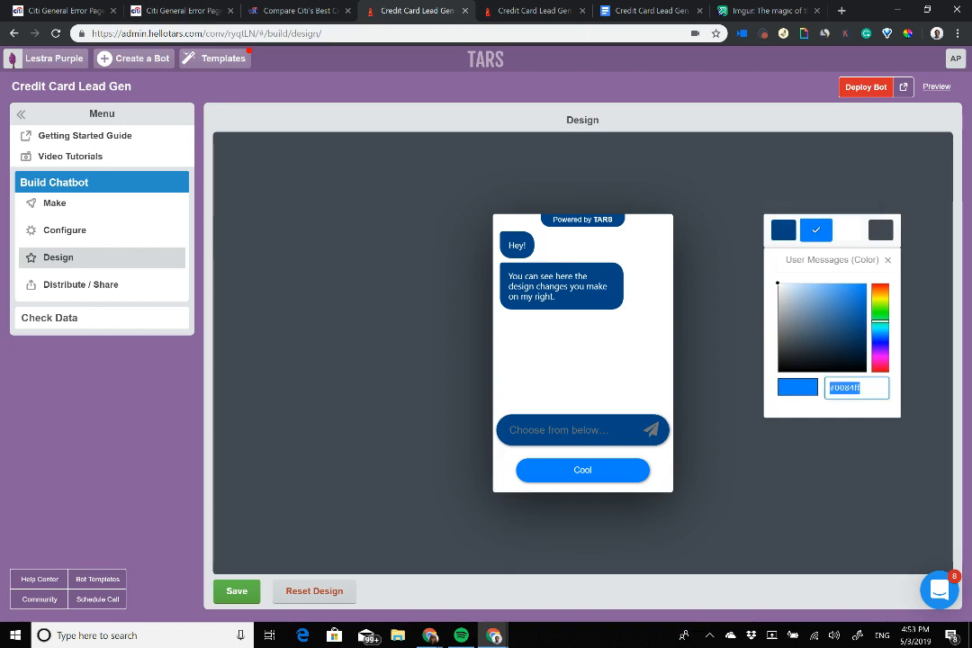
key("ctrl+v")
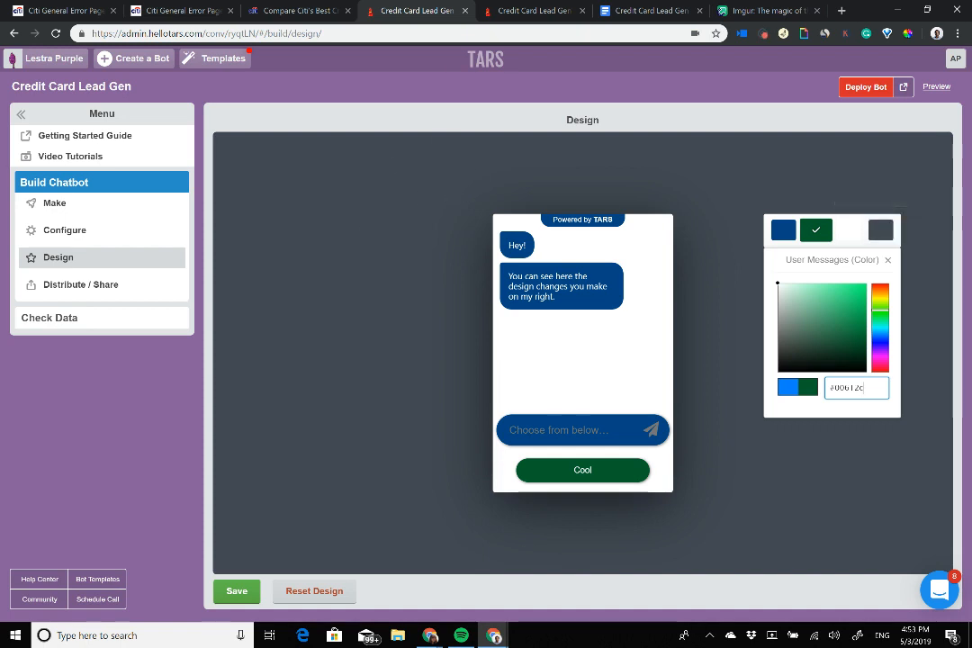
left_click(880, 231)
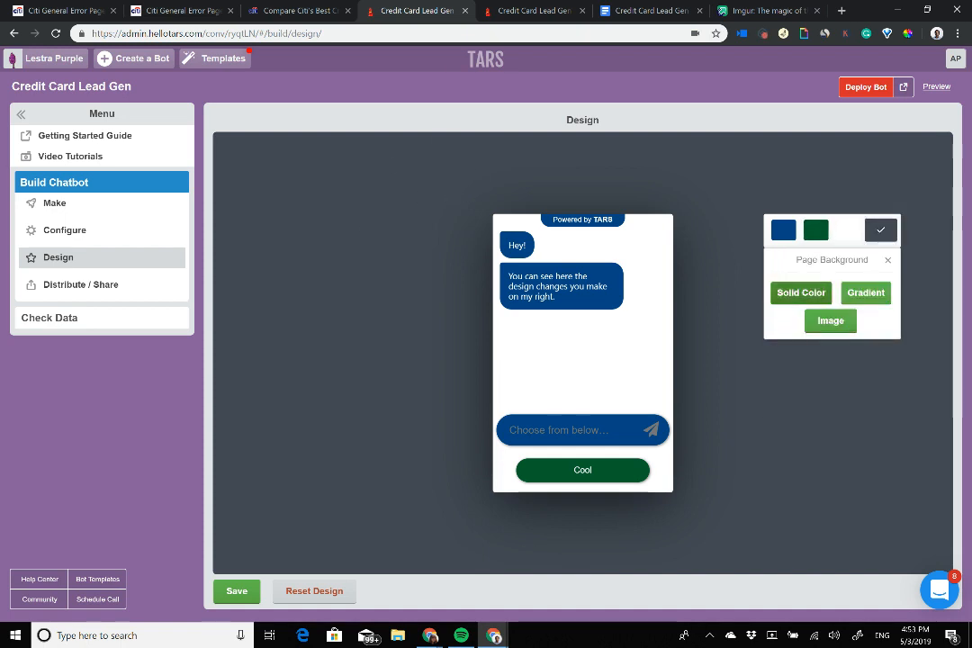
left_click(800, 290)
left_click_drag(846, 336, 777, 282)
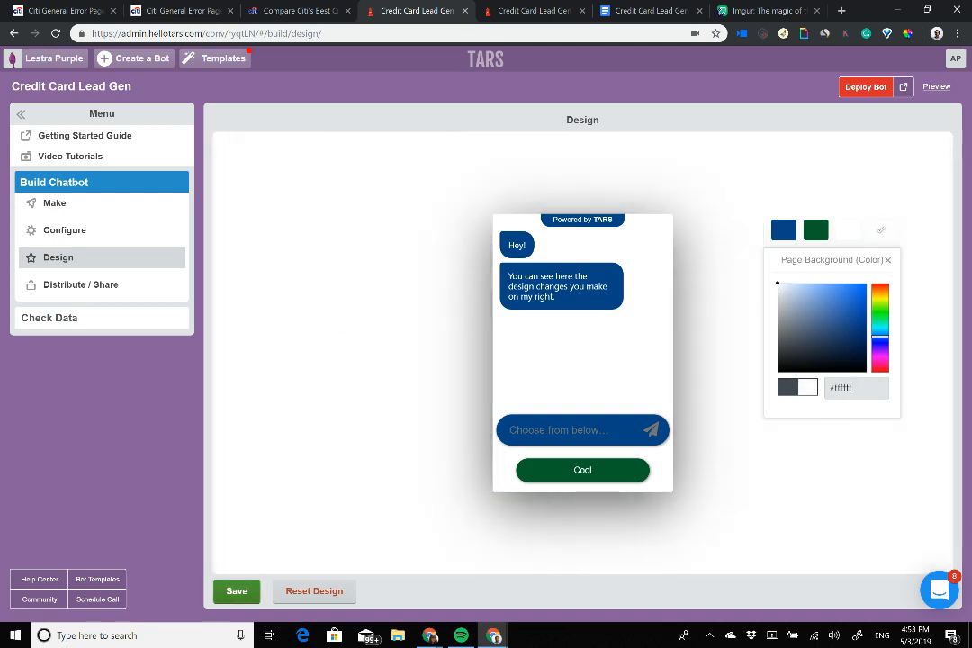
left_click(236, 590)
Step: Check the live chatbot page, resave the design, and return to the hosted chatbot
key("ctrl+Tab")
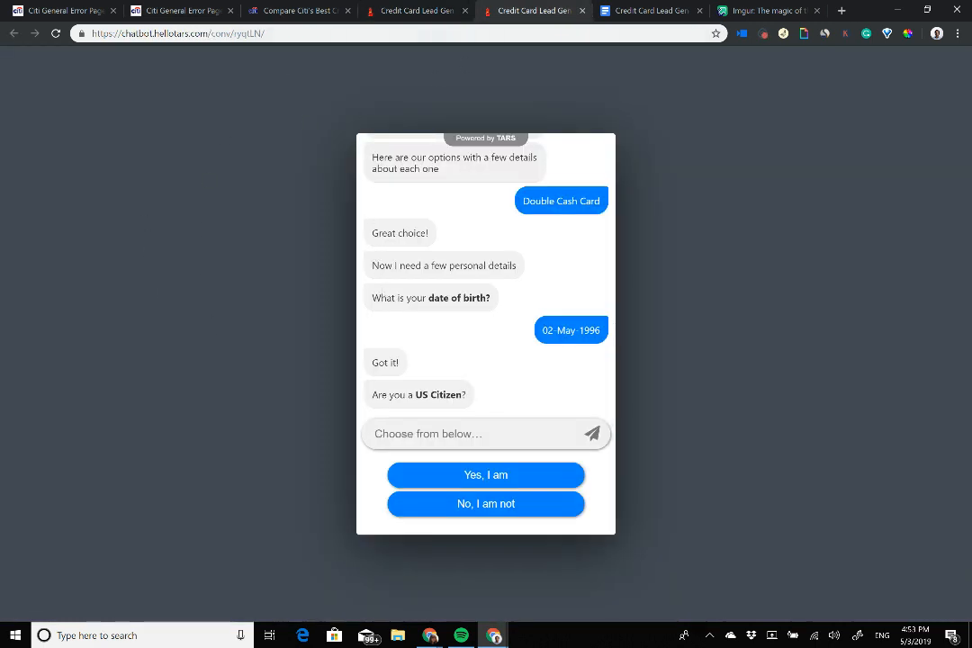
left_click(423, 10)
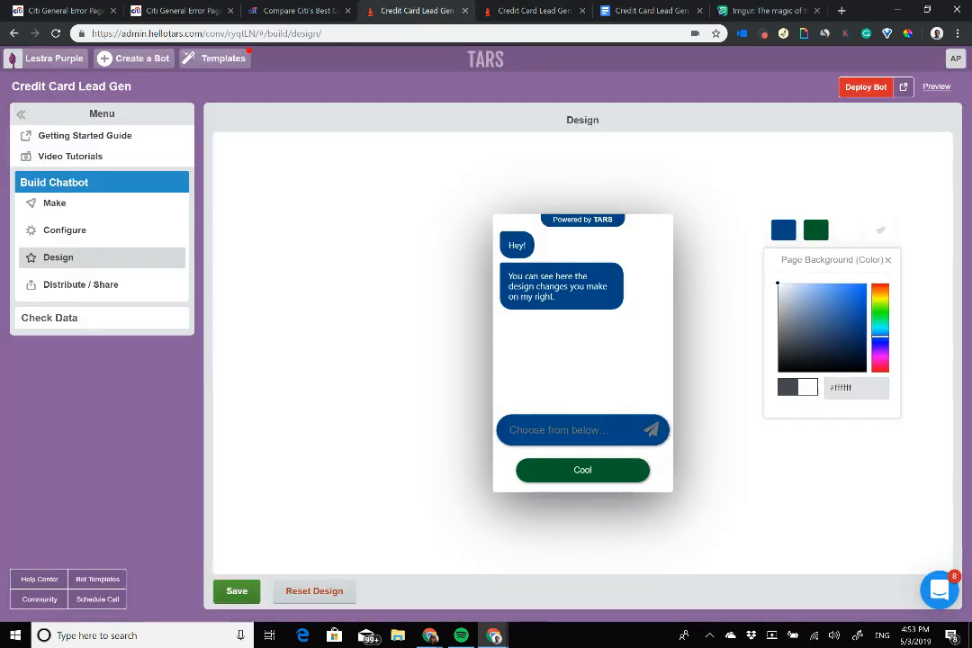
left_click(236, 592)
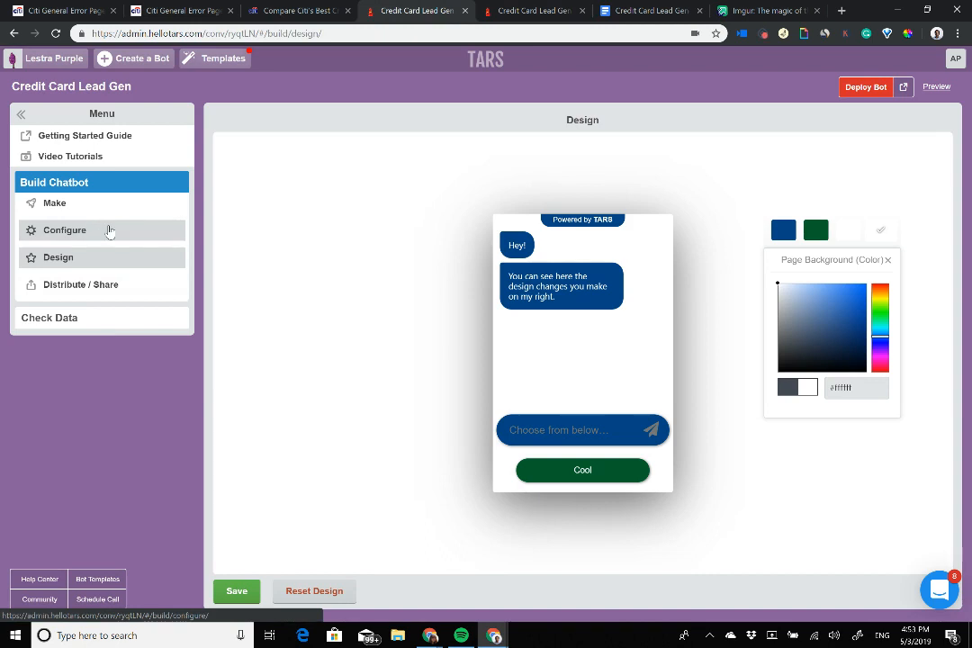
key("ctrl+Tab")
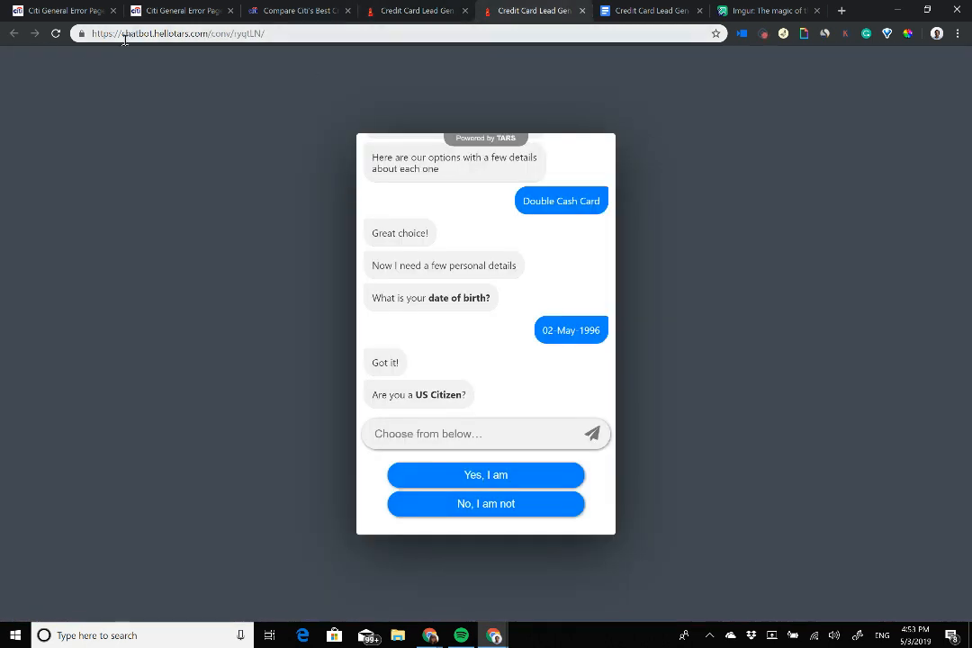
Step: Set the chatbot subdomain to citi, save, redeploy, and load citi.hellotars.com/conv/ryqtLN
left_click_drag(122, 33, 293, 50)
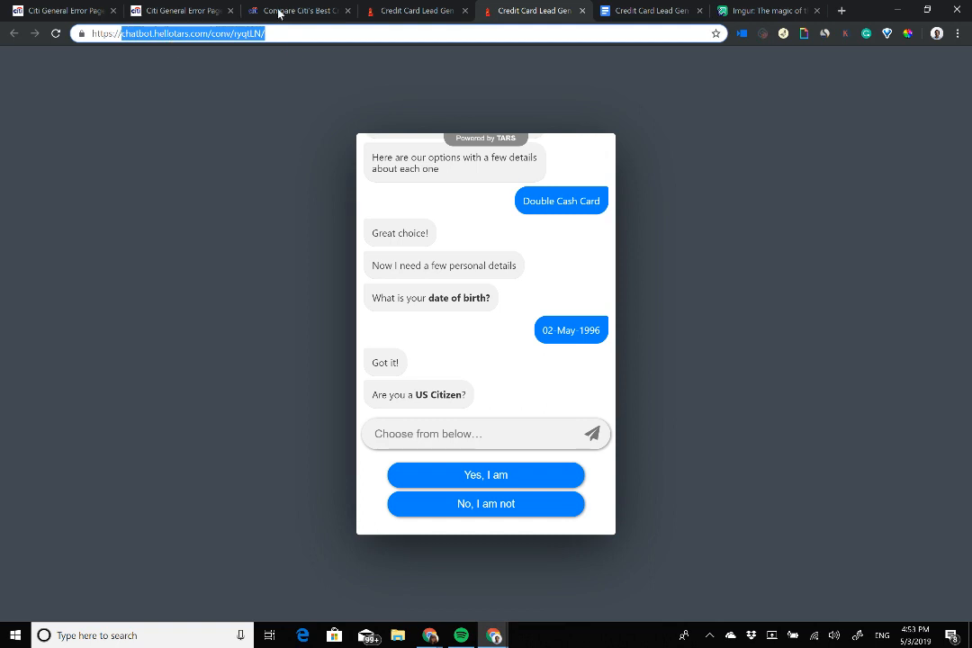
left_click(397, 13)
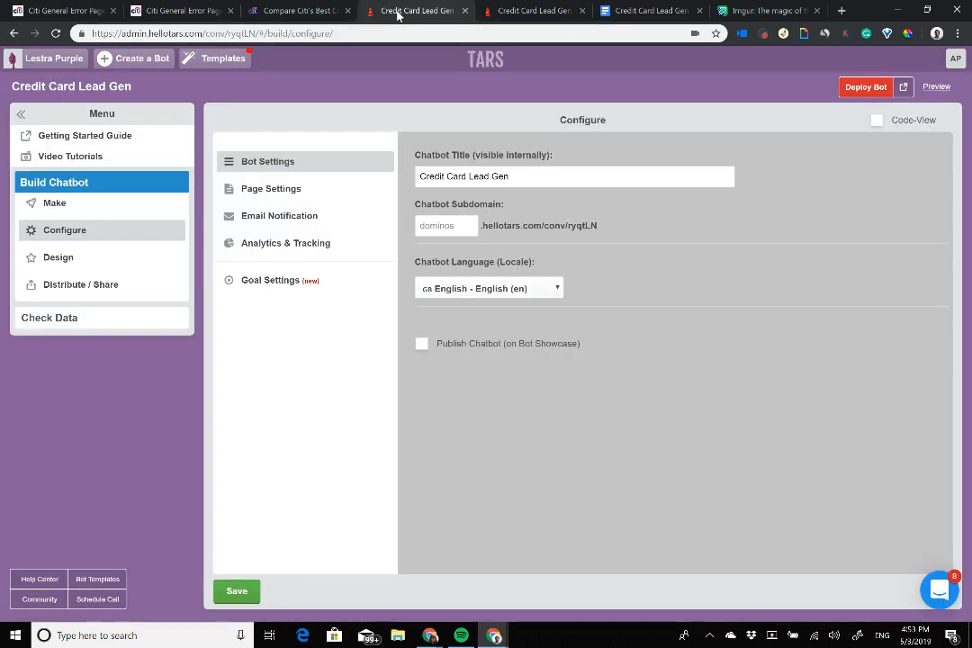
left_click(458, 226)
type("cit")
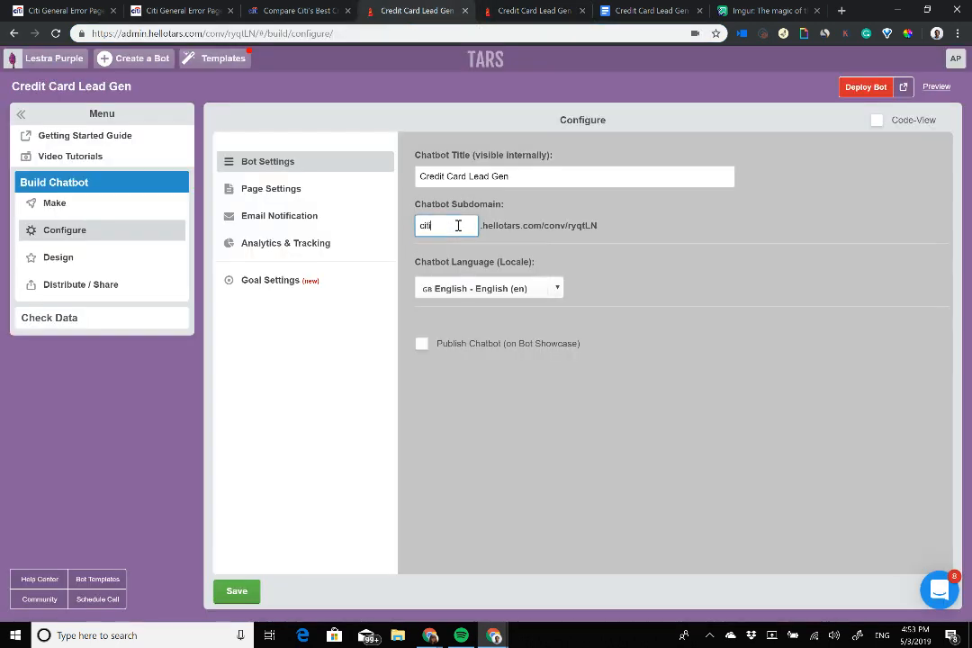
type("i")
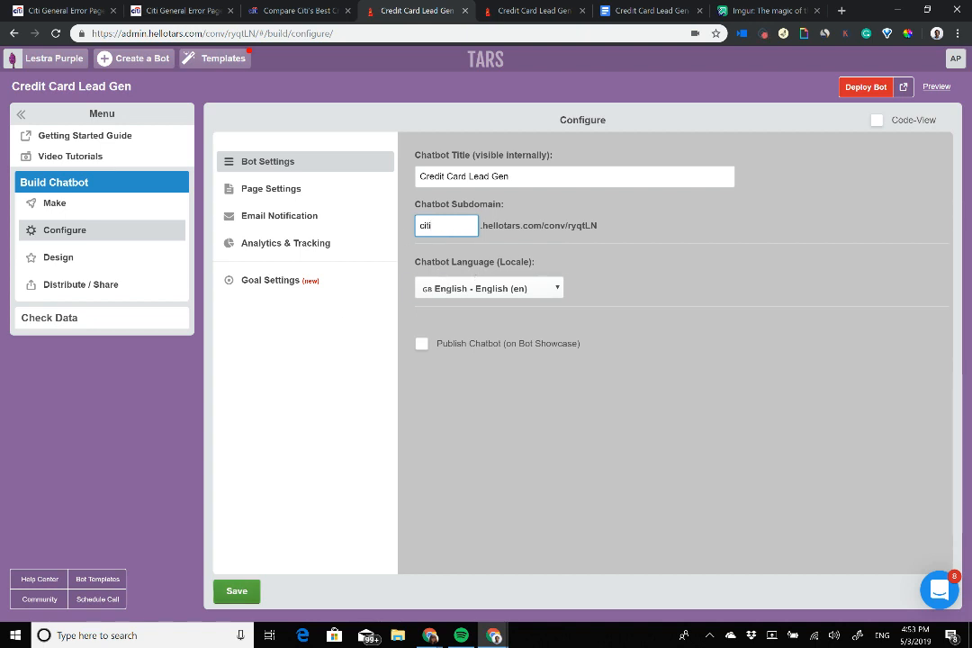
left_click(237, 591)
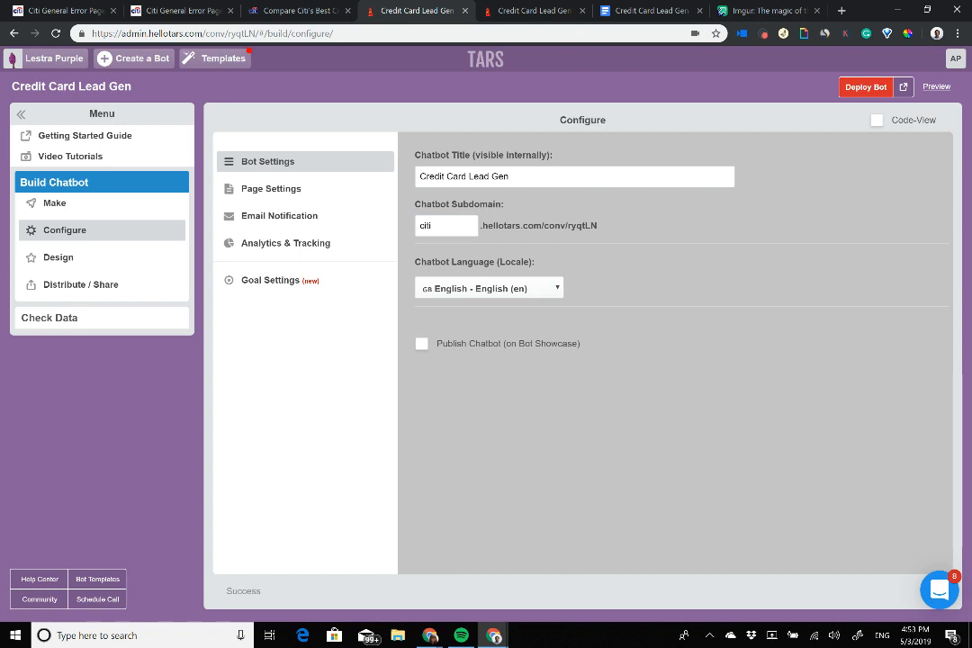
left_click(866, 87)
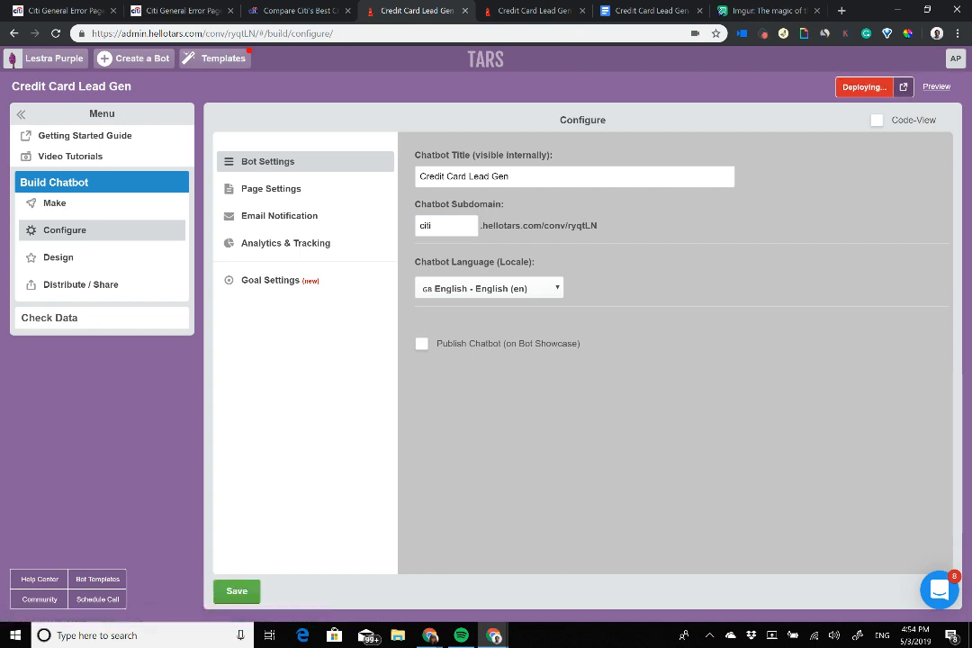
key("Return")
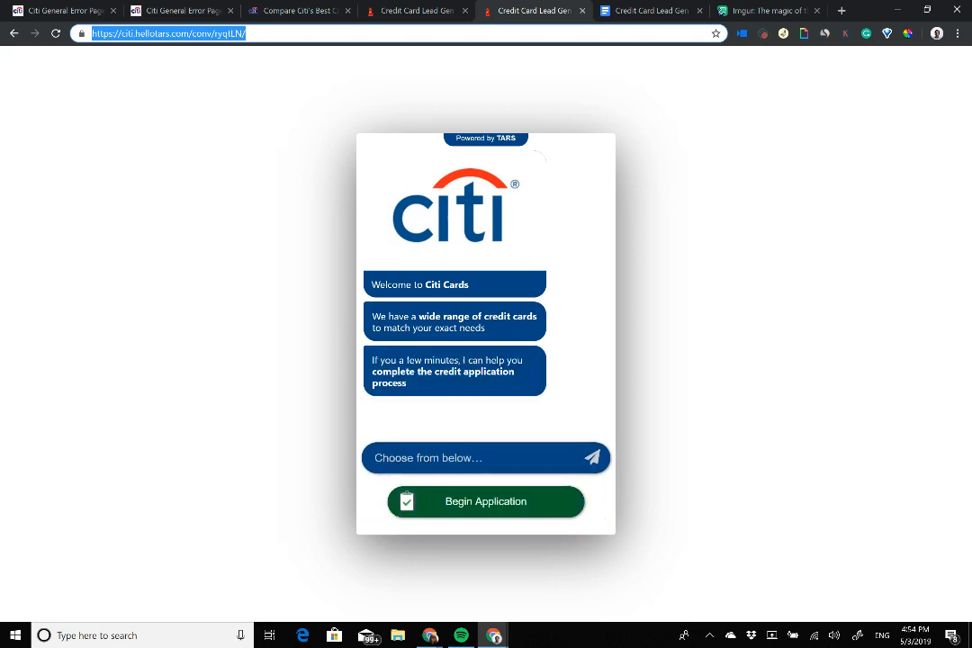
Step: Begin the application in the chatbot and open Citi's Double Cash Card application form
left_click(487, 502)
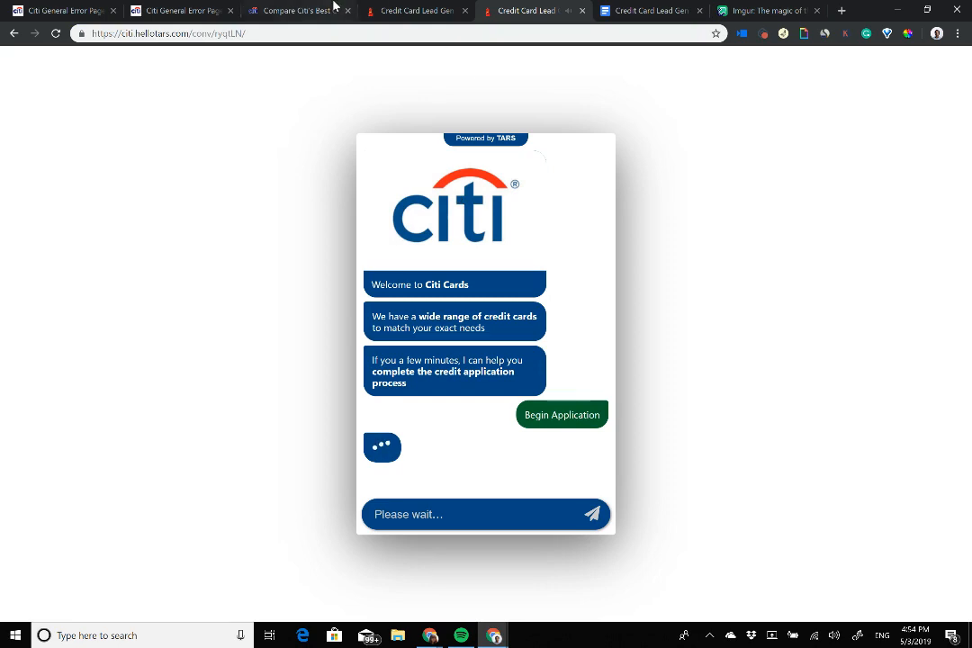
left_click_drag(296, 5, 400, 7)
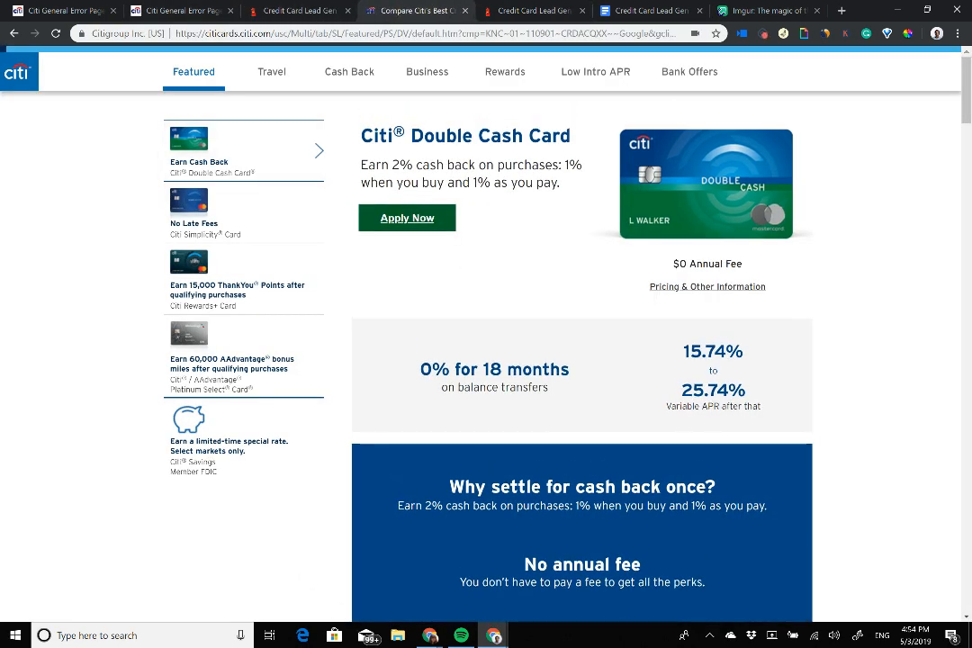
left_click(439, 224)
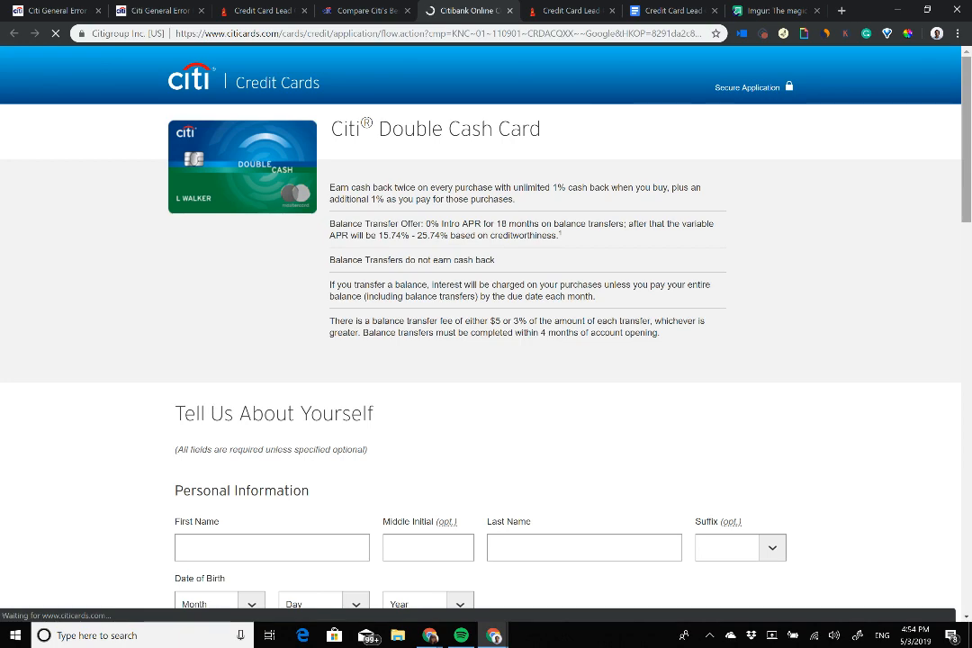
Step: Look through Citi's application form for comparison, then return to the chatbot
scroll(481, 328, "down", 12)
scroll(481, 328, "down", 1)
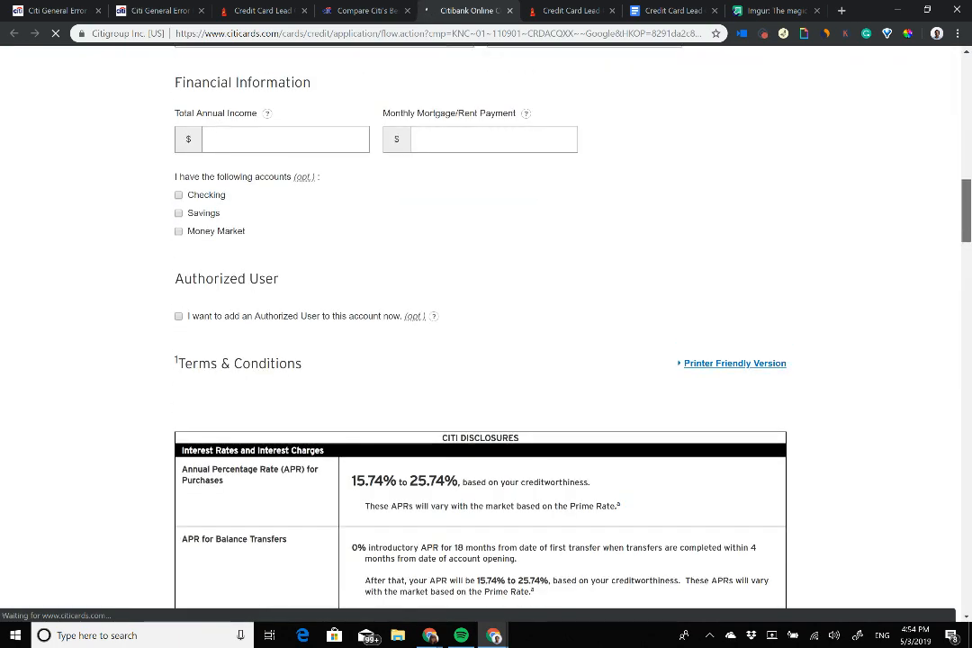
scroll(480, 329, "up", 12)
scroll(481, 329, "down", 5)
scroll(480, 328, "down", 5)
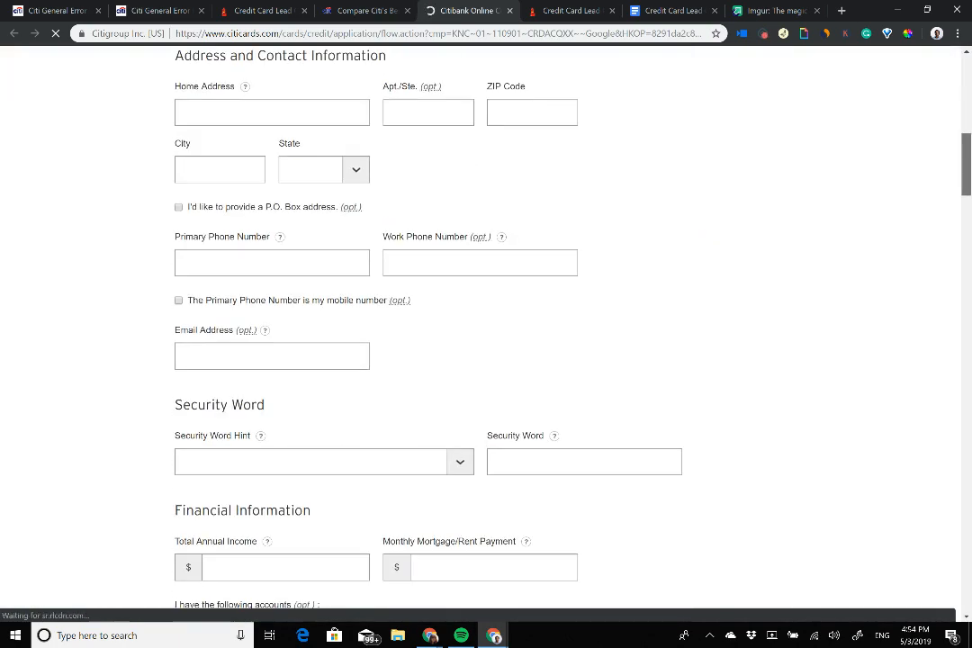
scroll(481, 328, "up", 1)
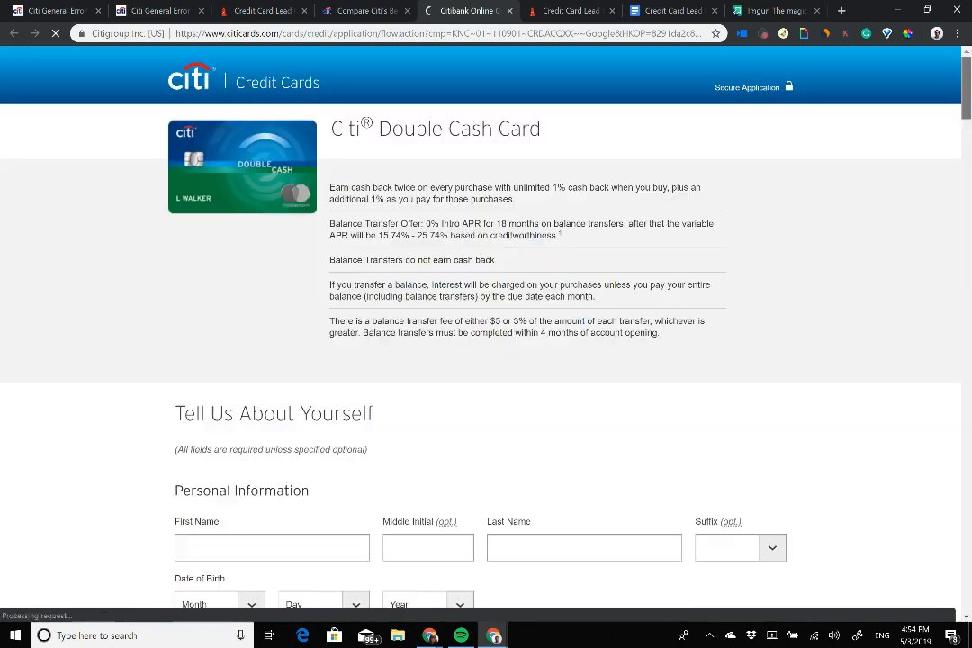
key("ctrl+Tab")
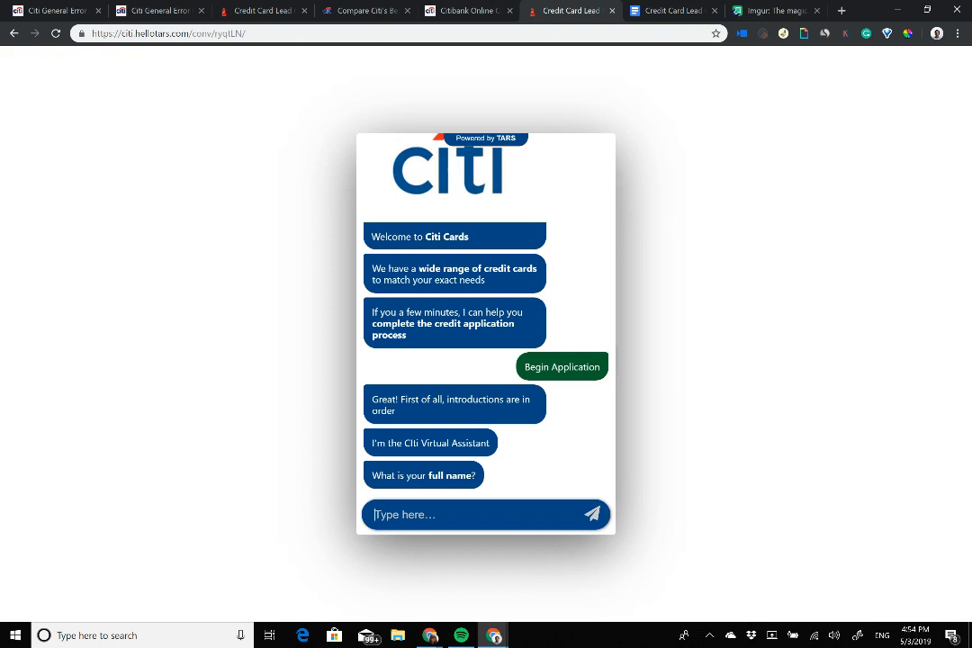
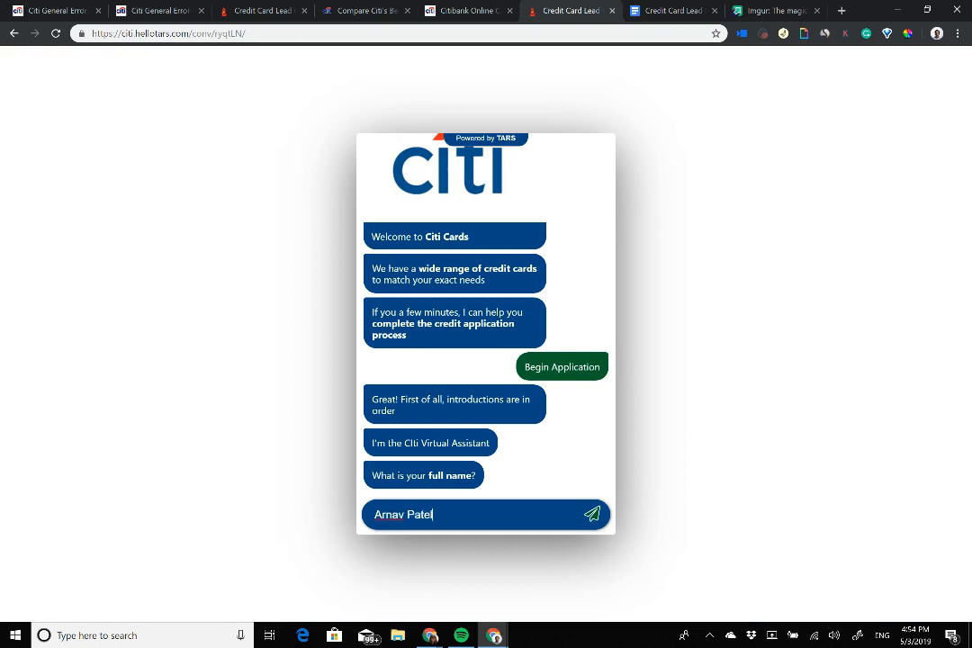
Step: Send the applicant's name and pick the Double Cash Card from the carousel
key("Return")
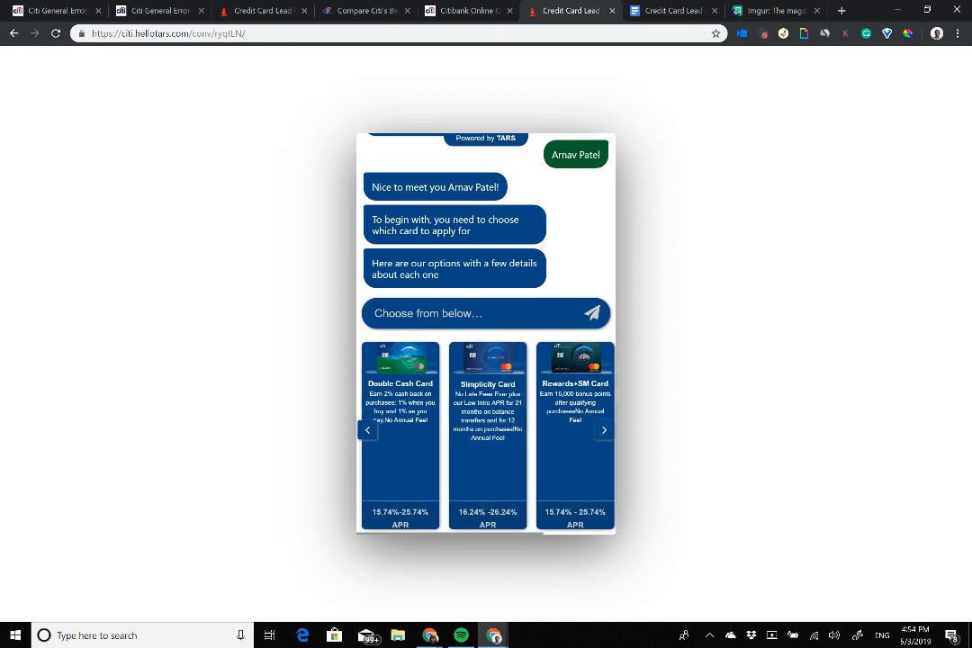
left_click(604, 430)
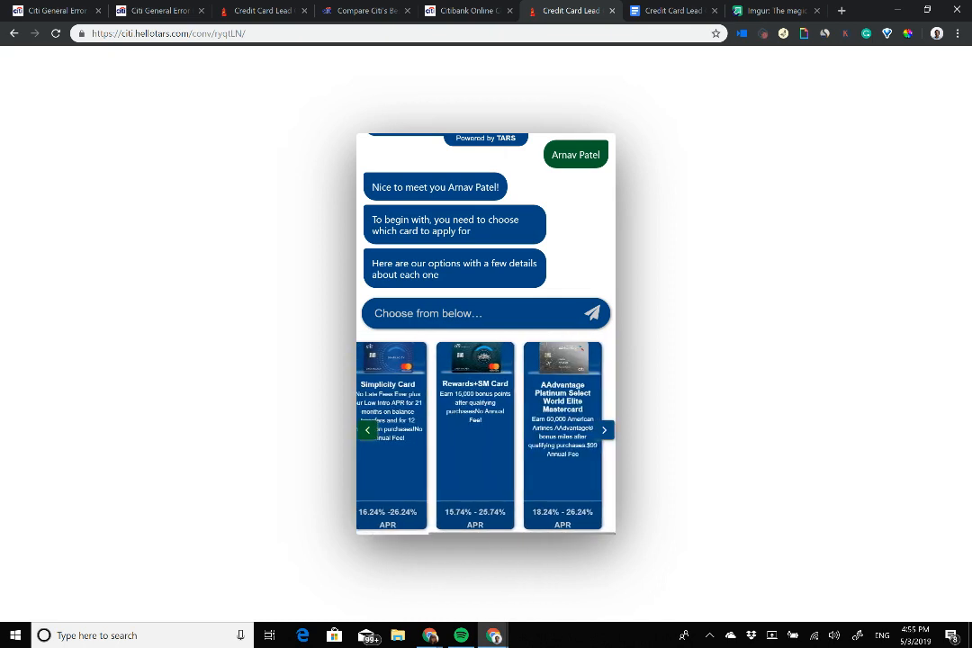
left_click(367, 430)
left_click(399, 447)
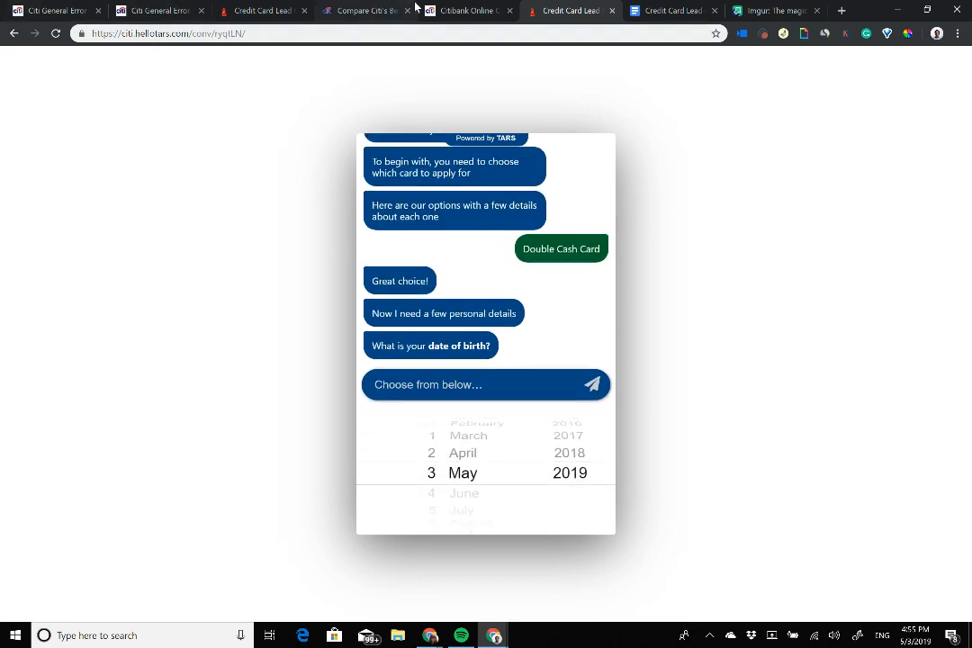
left_click(358, 10)
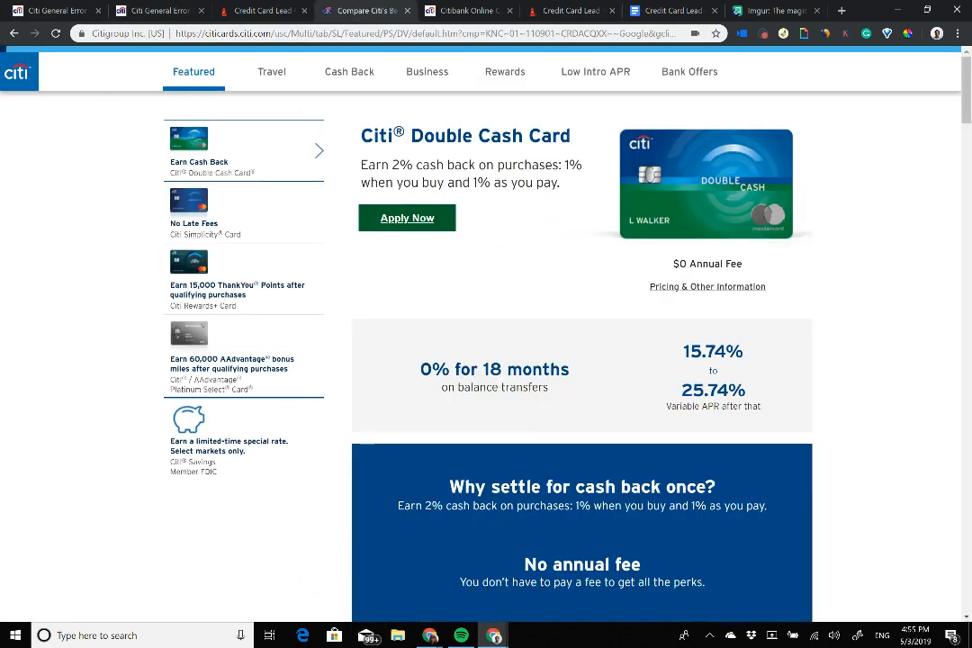
left_click(464, 10)
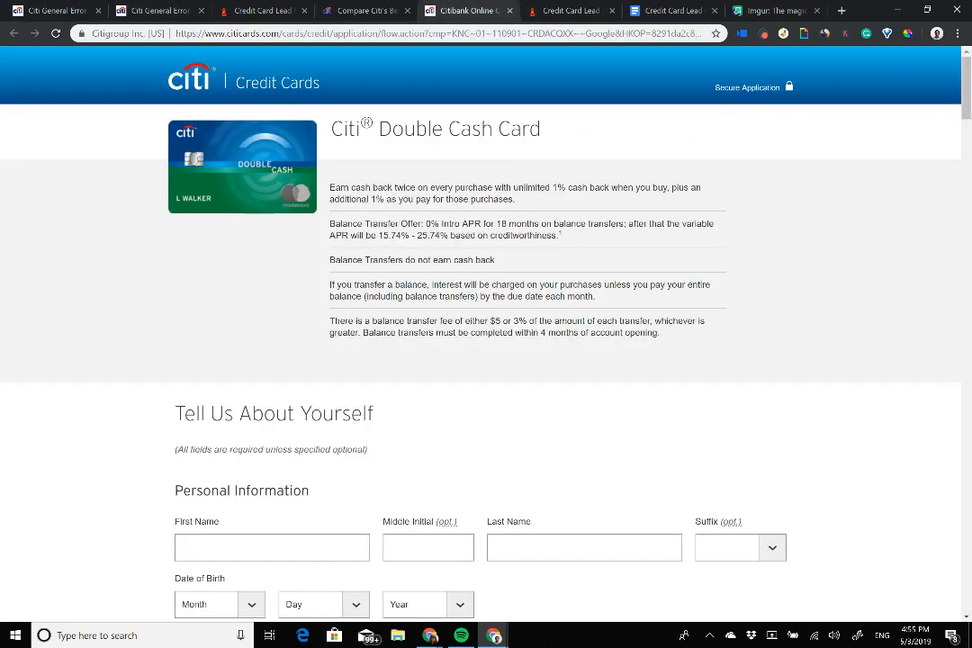
left_click_drag(560, 10, 457, 10)
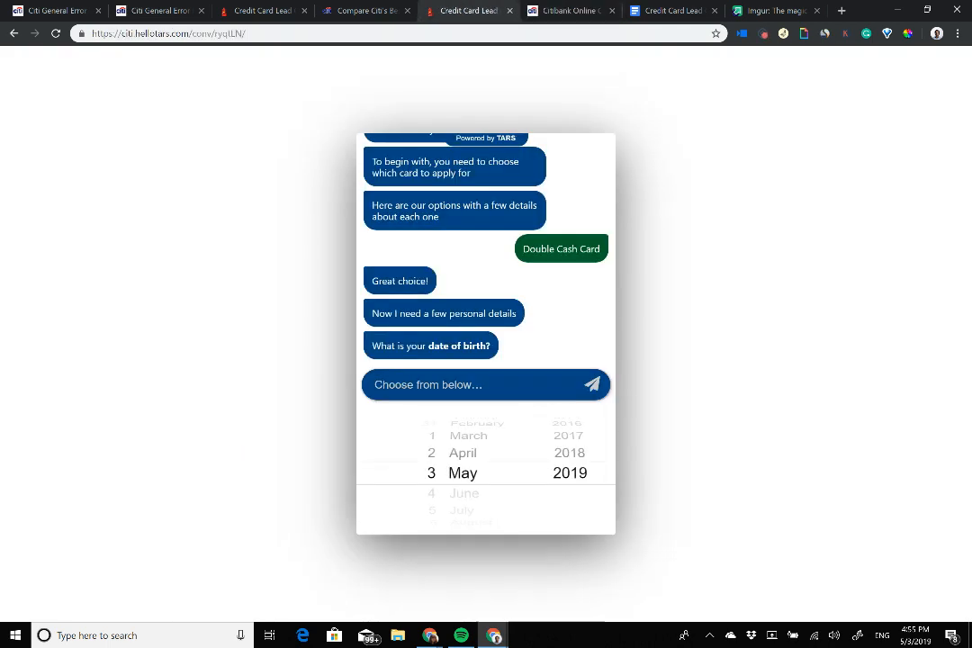
scroll(432, 470, "up", 2)
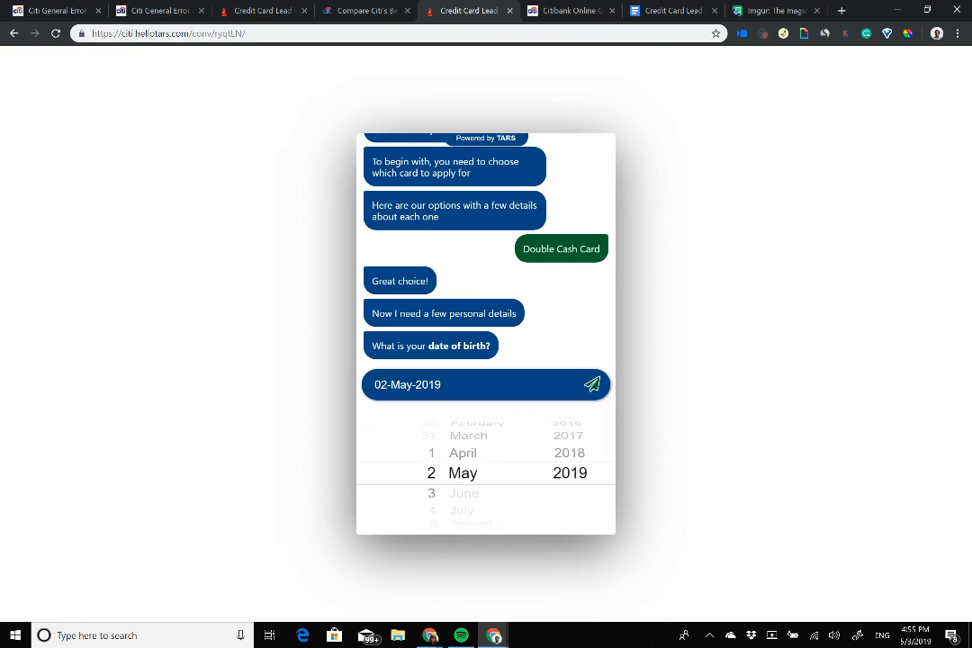
scroll(570, 473, "up", 14)
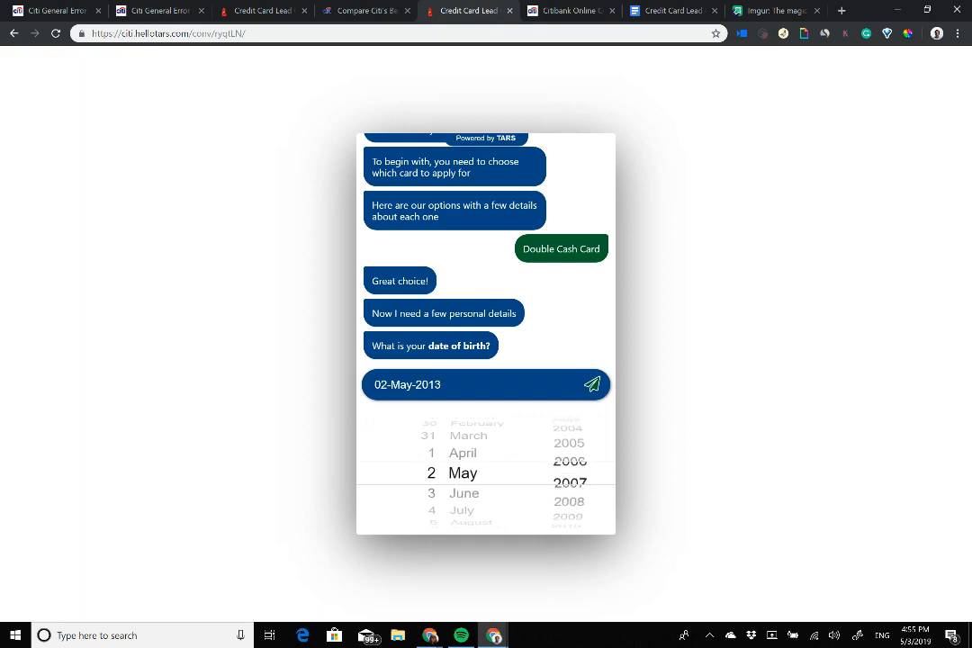
scroll(570, 473, "up", 7)
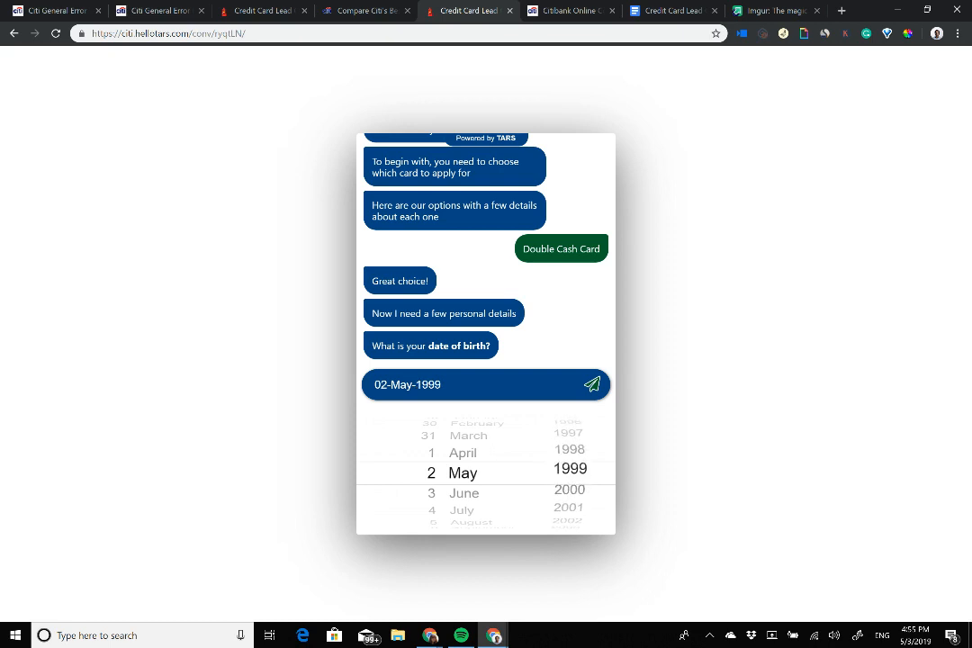
scroll(569, 472, "up", 3)
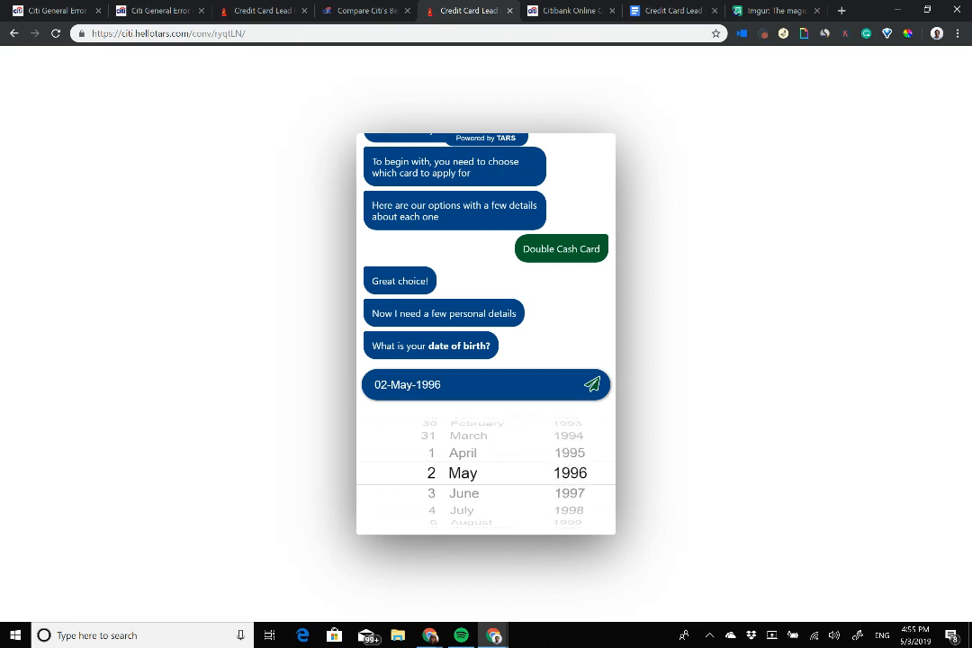
left_click(593, 384)
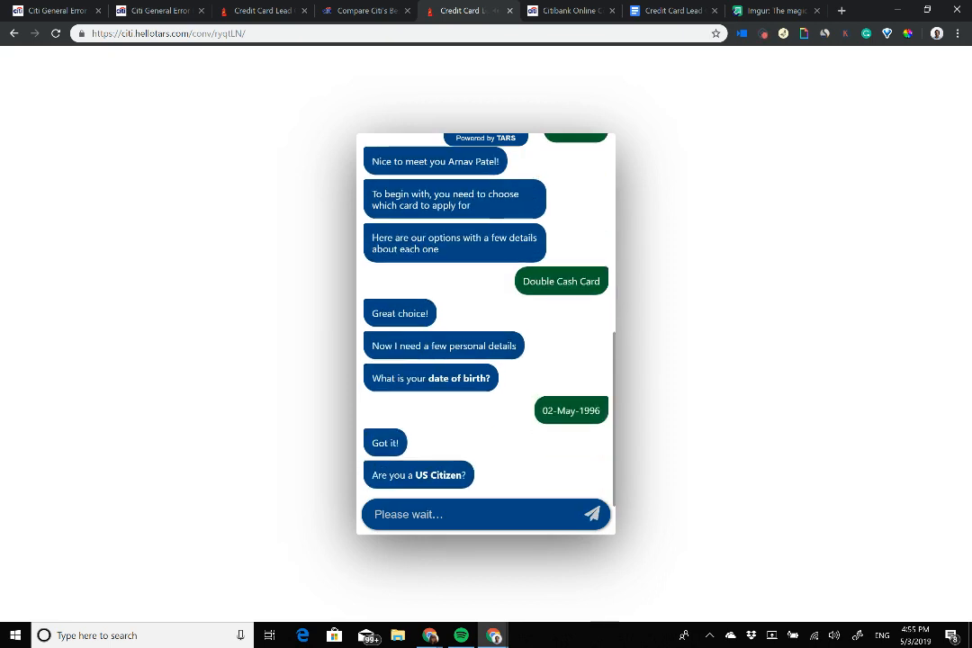
left_click(486, 503)
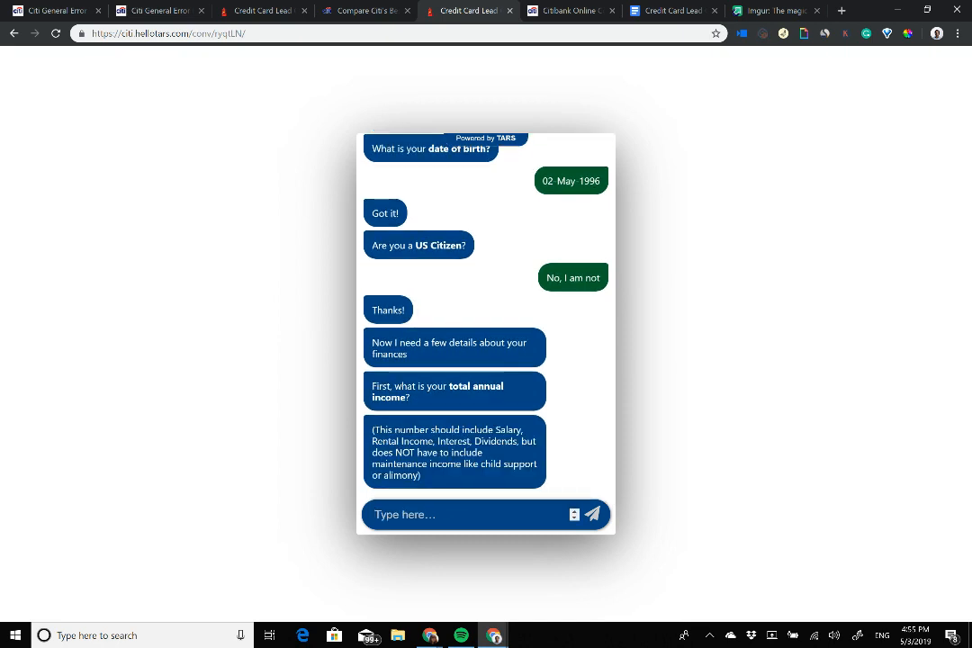
scroll(486, 317, "up", 5)
scroll(486, 317, "up", 4)
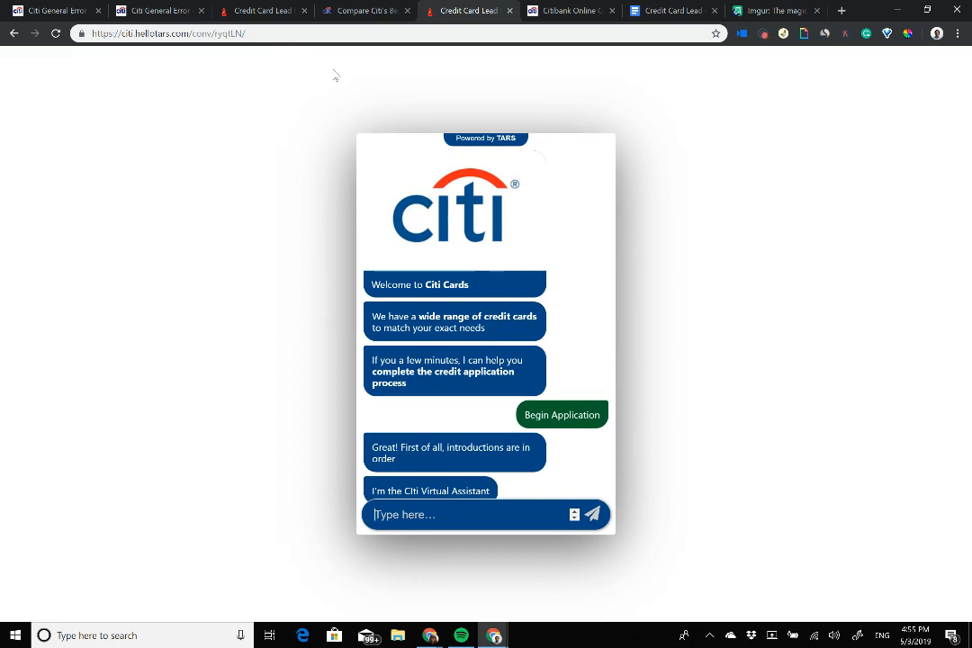
Step: Return to the Credit Card Lead Gen Configure page and open the TARS support messenger
left_click(279, 10)
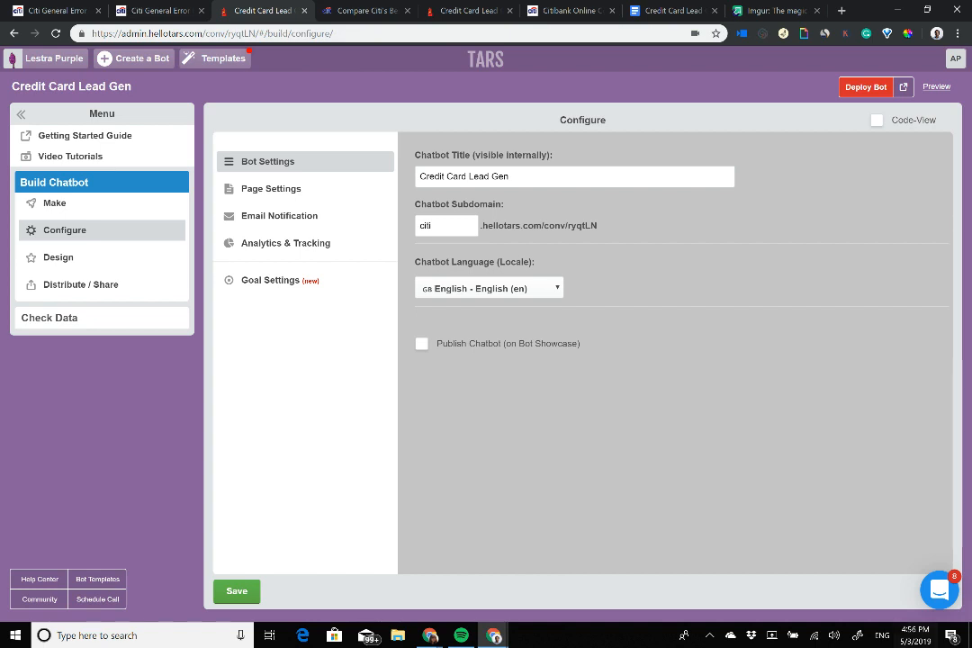
left_click(940, 591)
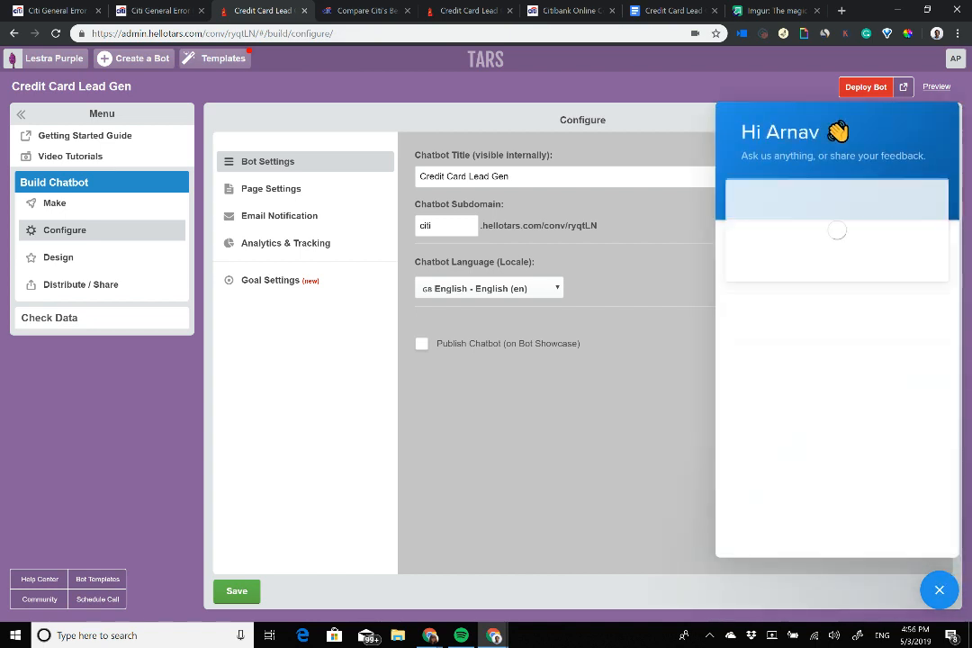